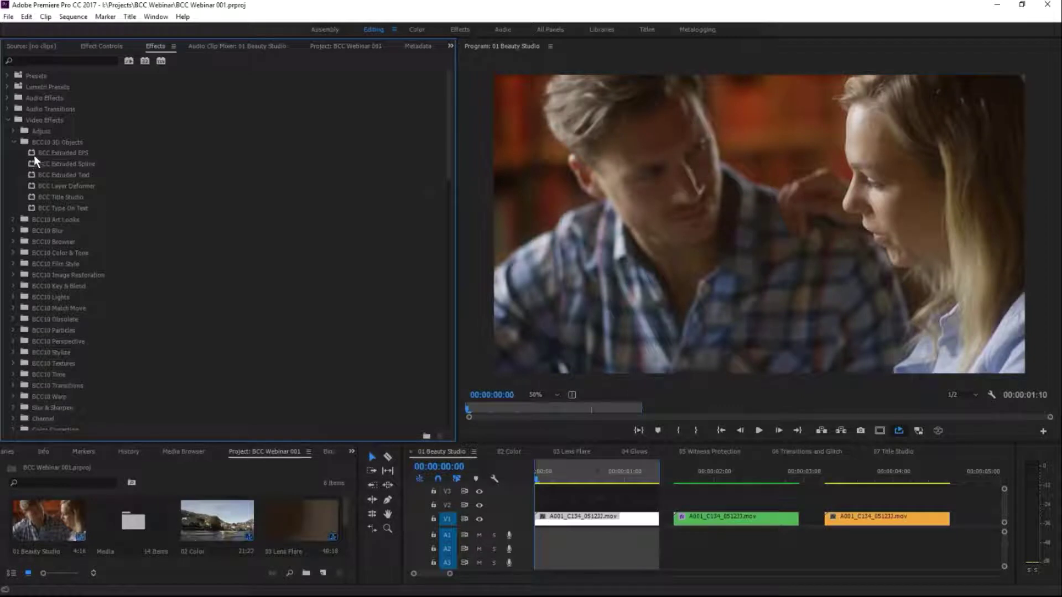
Step: Browse the effects inside the BCC10 3D Objects, Art Looks and Blur categories, leaving all three collapsed
click(14, 221)
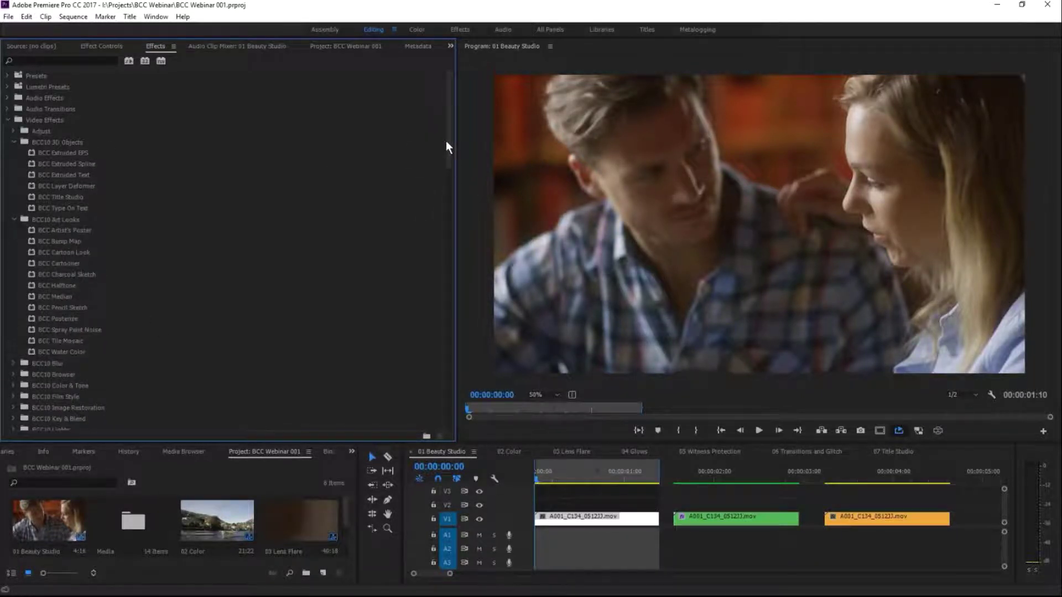
scroll(446, 141, down, 10)
drag(449, 157, 449, 71)
click(14, 363)
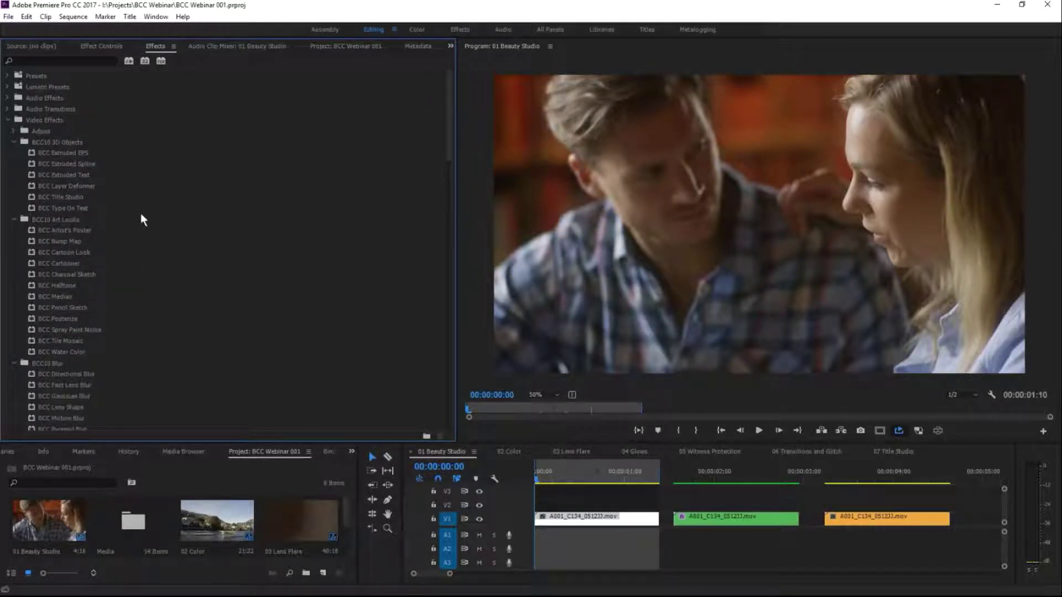
click(14, 220)
click(13, 142)
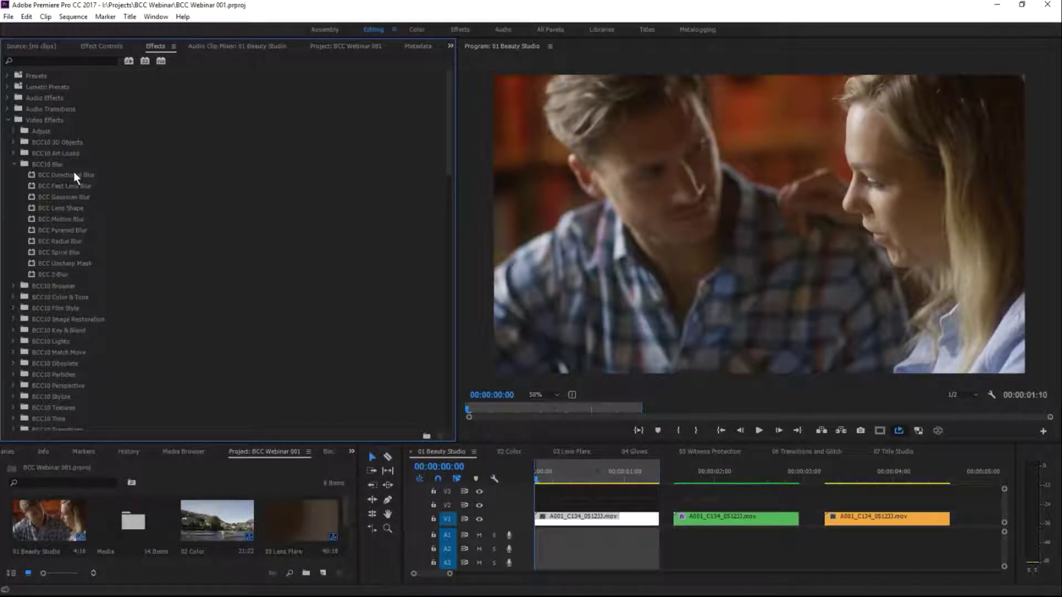
click(14, 163)
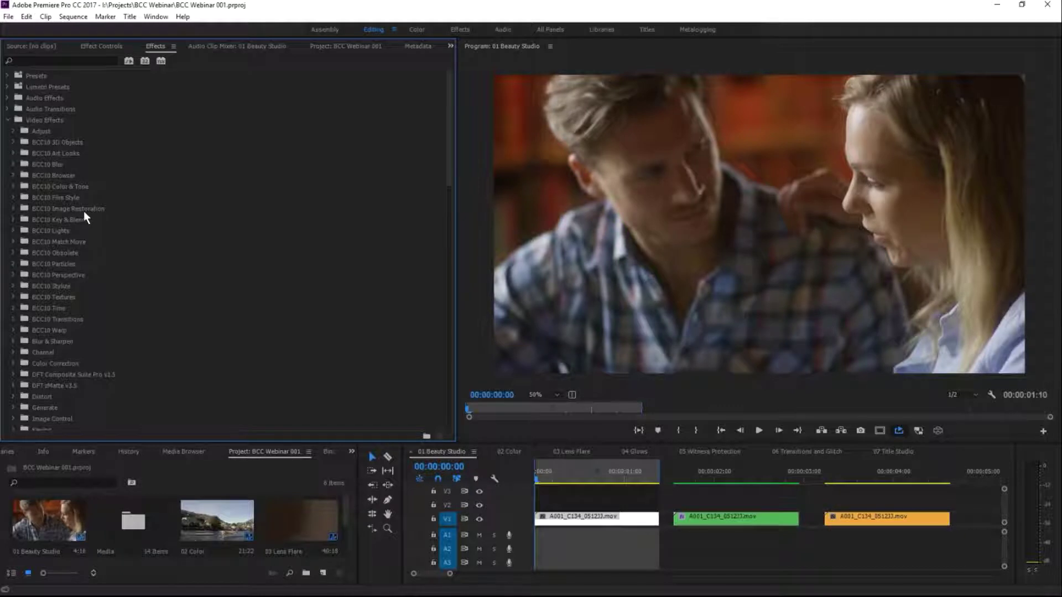
Step: Locate BCC Beauty Studio among the BCC10 Image Restoration effects and preview the first clip in the sequence
click(13, 209)
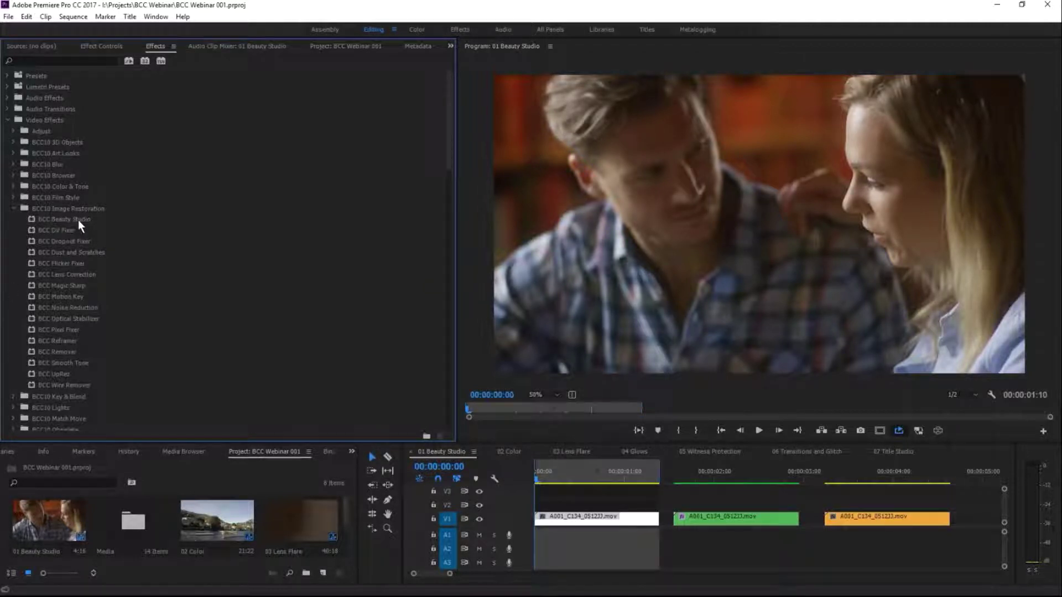
click(55, 220)
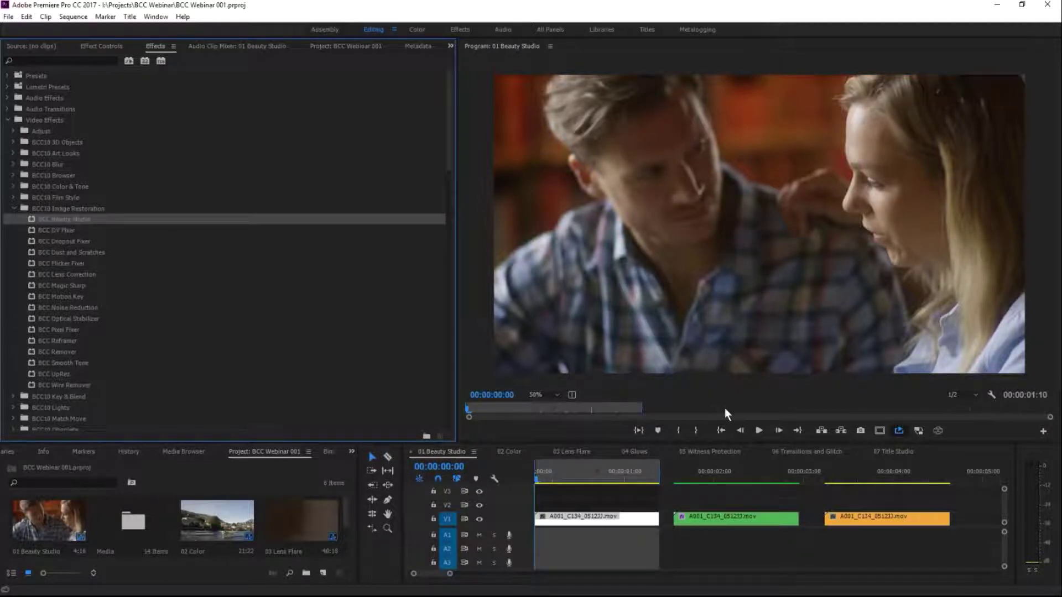
click(759, 430)
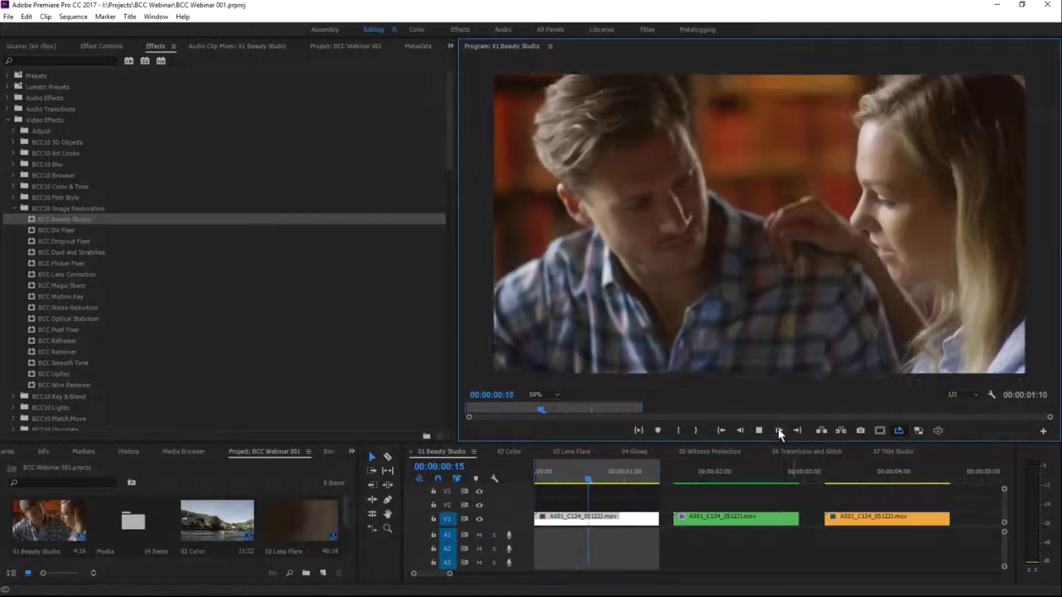
drag(591, 480, 542, 476)
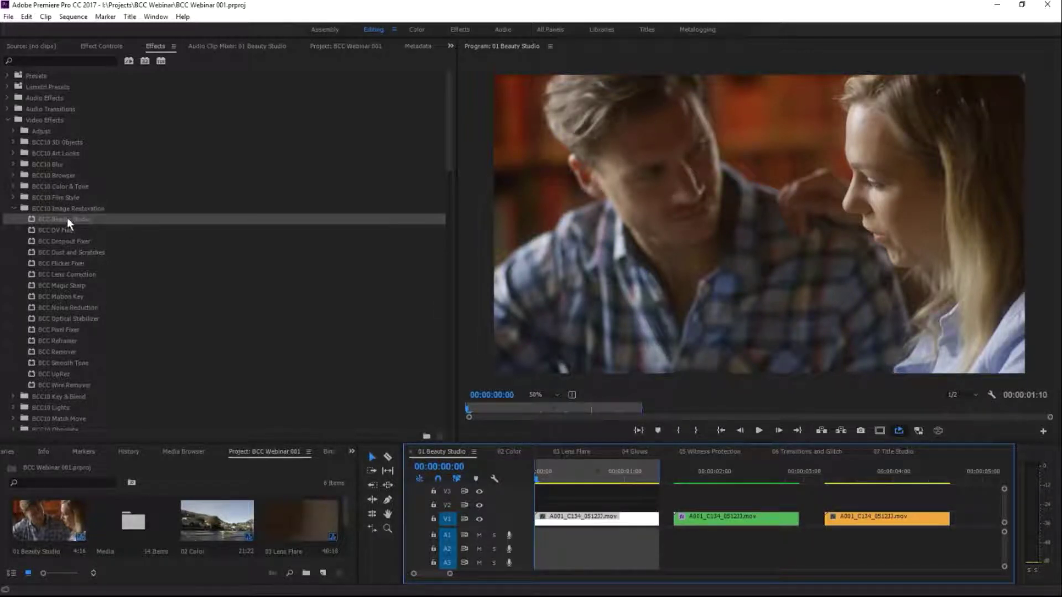
Step: Apply BCC Beauty Studio to the third clip and mark that clip's range, with the playhead at 00:00:03:07
drag(70, 220, 885, 518)
click(875, 473)
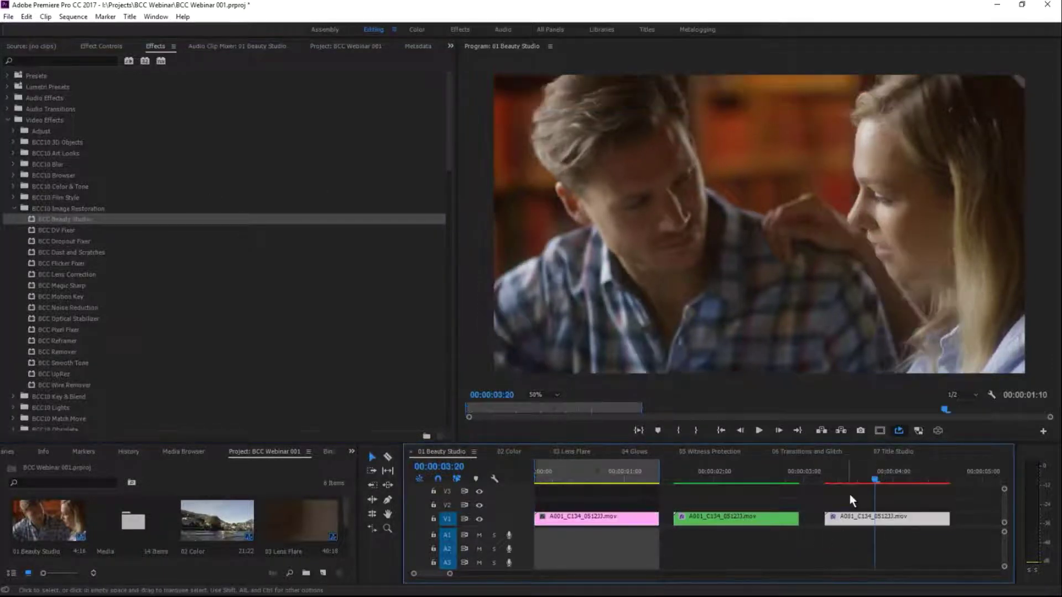
key(x)
drag(840, 471, 832, 477)
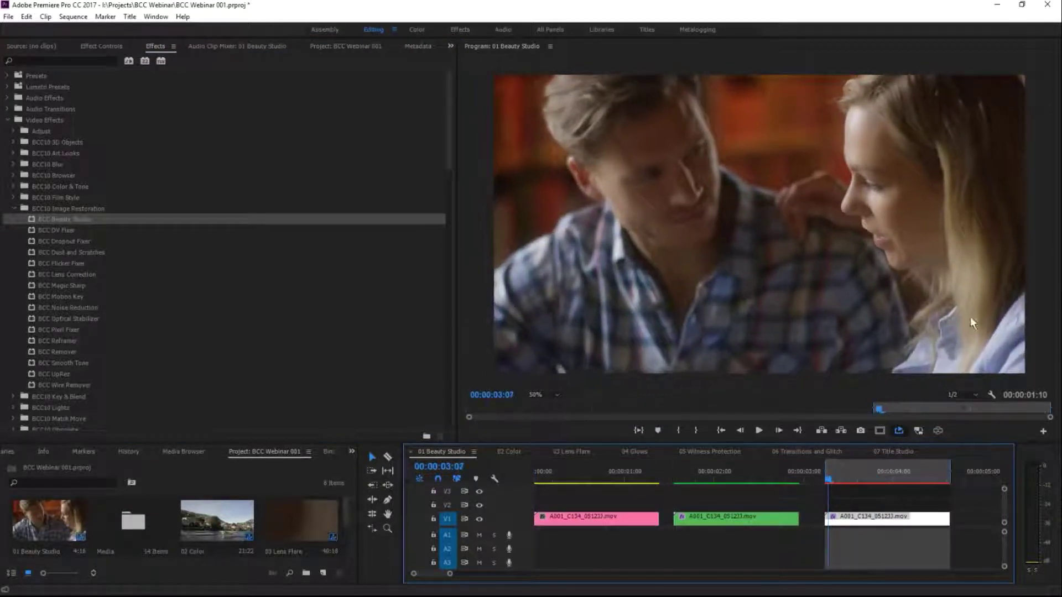
Step: Open the Beauty Studio settings, toggle the effect off and on, and set Compare Mode to Side By Side
click(97, 44)
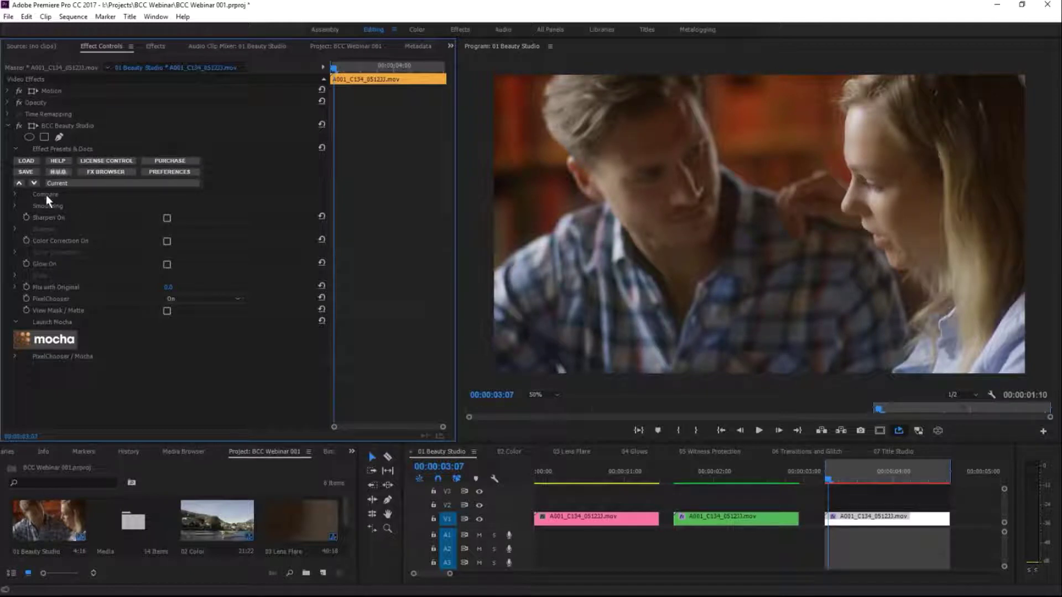
click(15, 194)
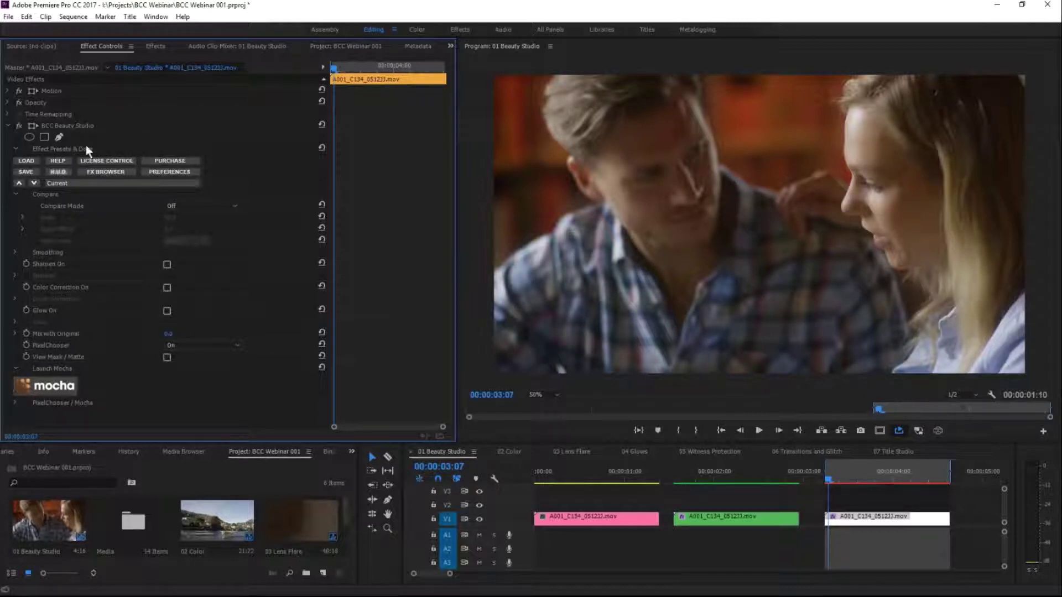
click(20, 125)
click(19, 127)
click(213, 205)
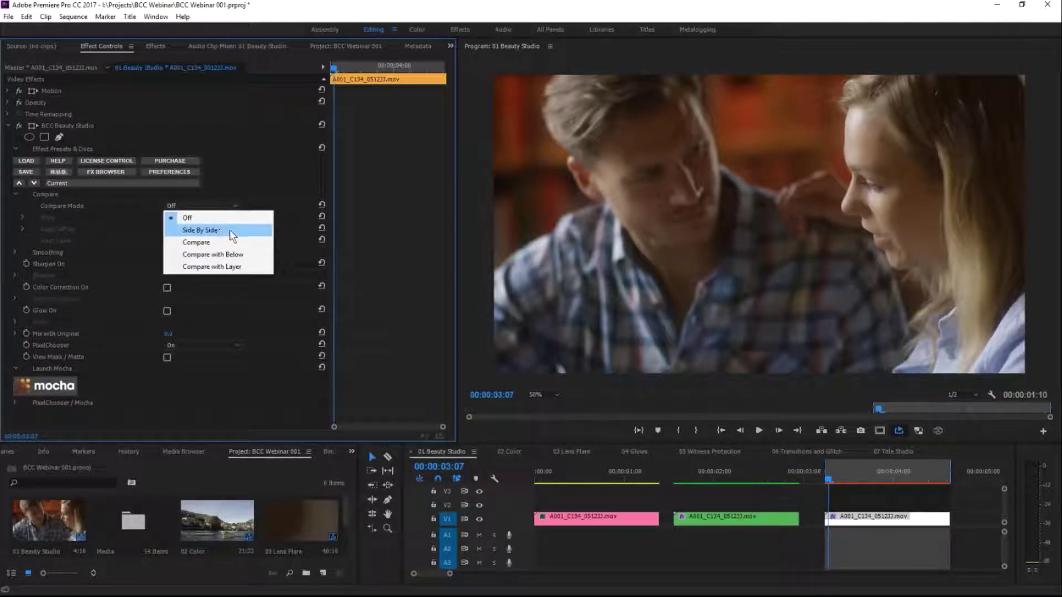
click(200, 230)
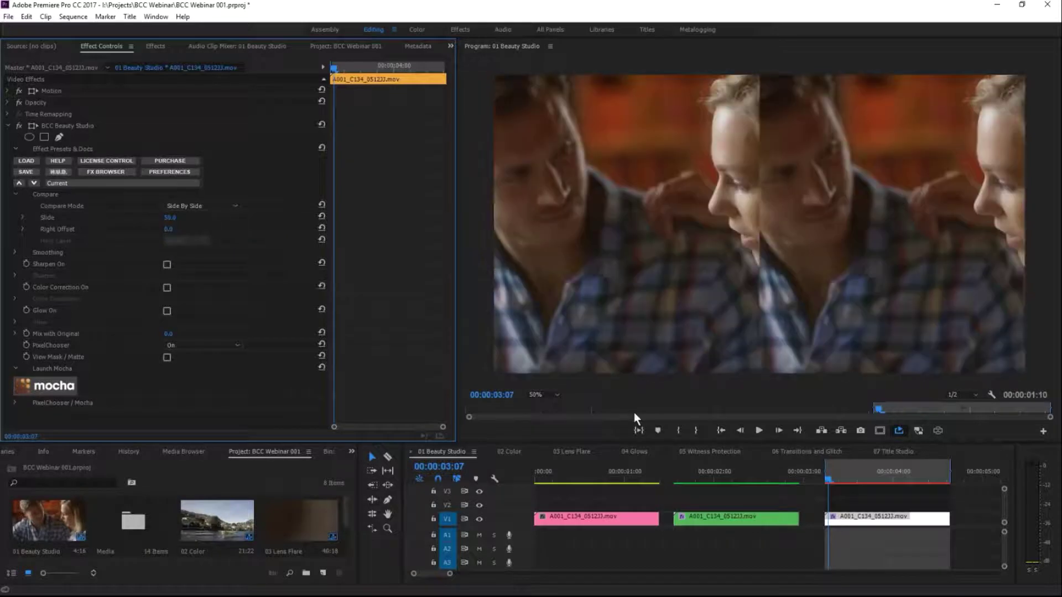
Step: Shift the side-by-side comparison by setting Slide to 80, to 20 and finally to 0
click(171, 218)
text(80)
key(Return)
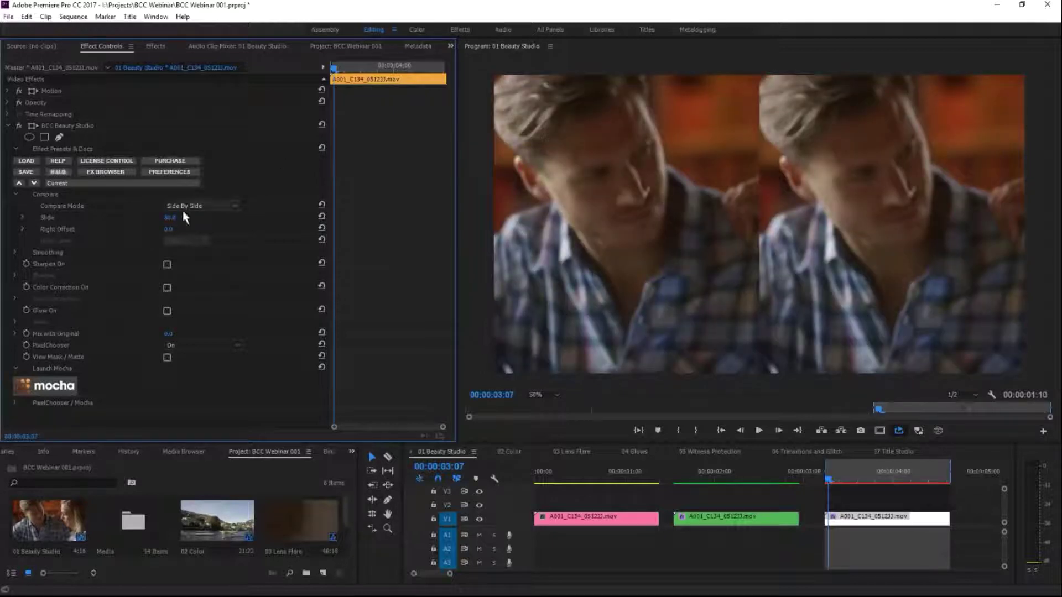
click(167, 218)
text(20)
key(Return)
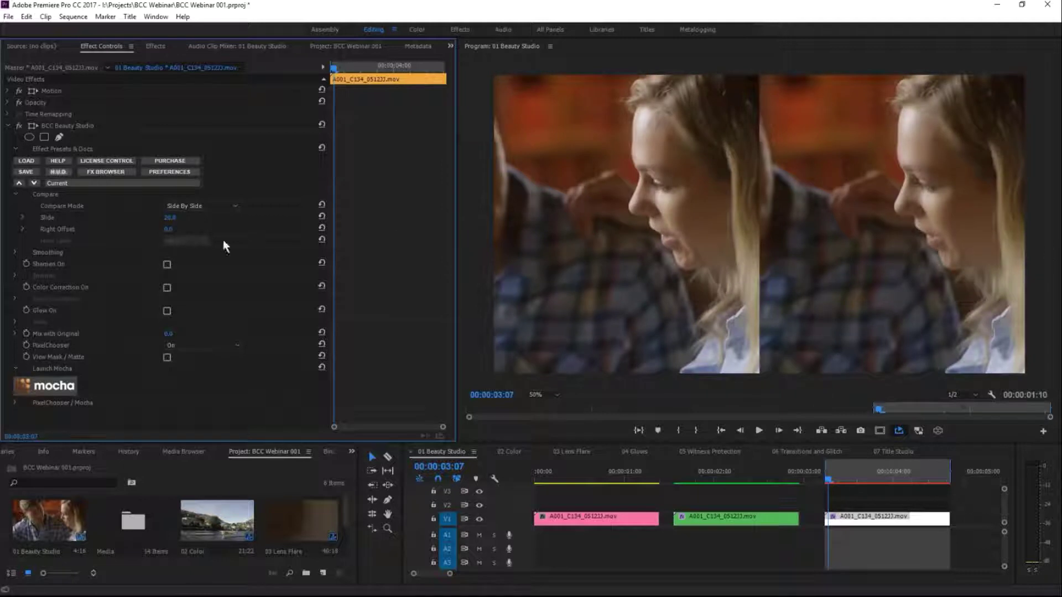
drag(170, 223, 144, 223)
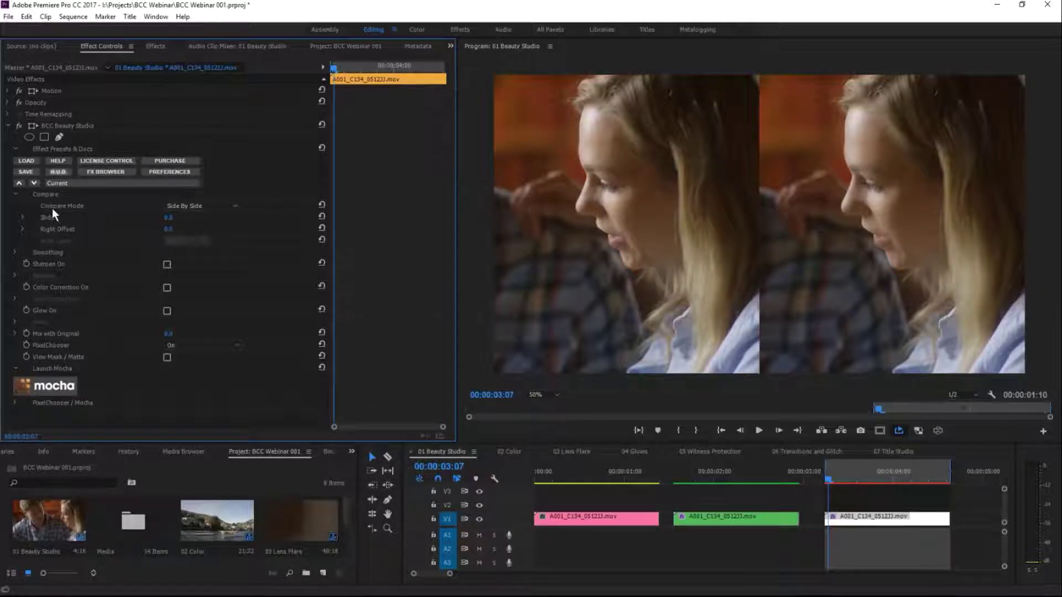
Step: Try the Compare mode with different Wipe positions and return to Side By Side with Slide at 0
click(223, 209)
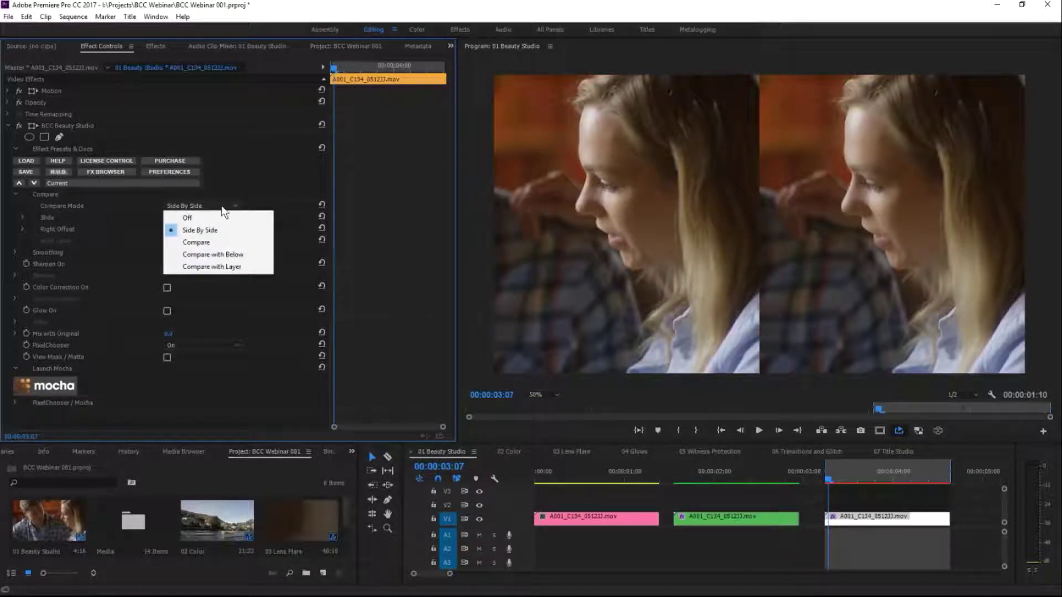
click(230, 243)
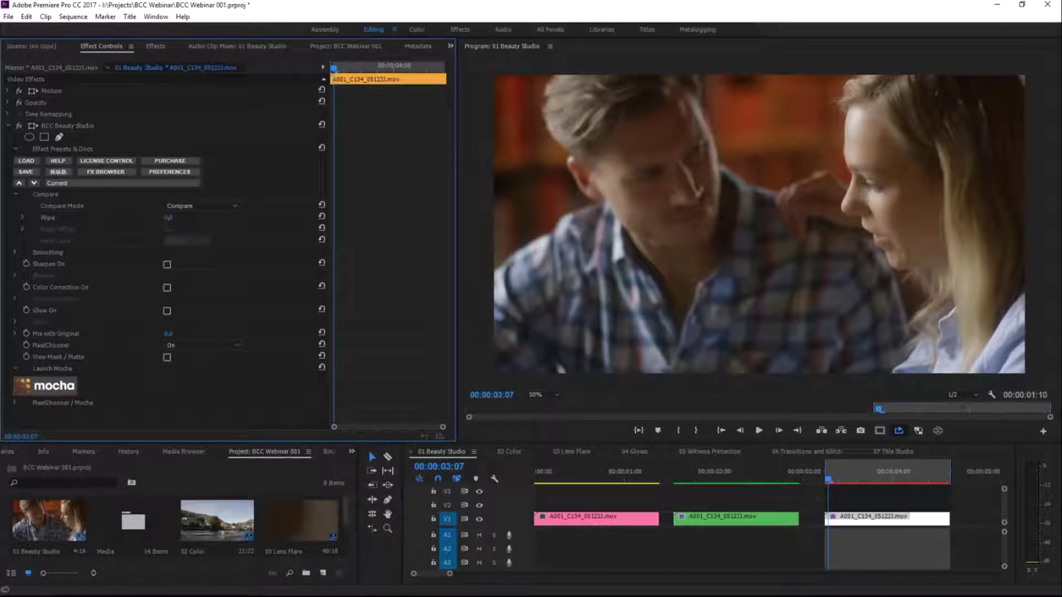
drag(168, 217, 194, 217)
mouse_move(170, 218)
mouse_down()
mouse_move(148, 218)
mouse_move(168, 218)
mouse_up()
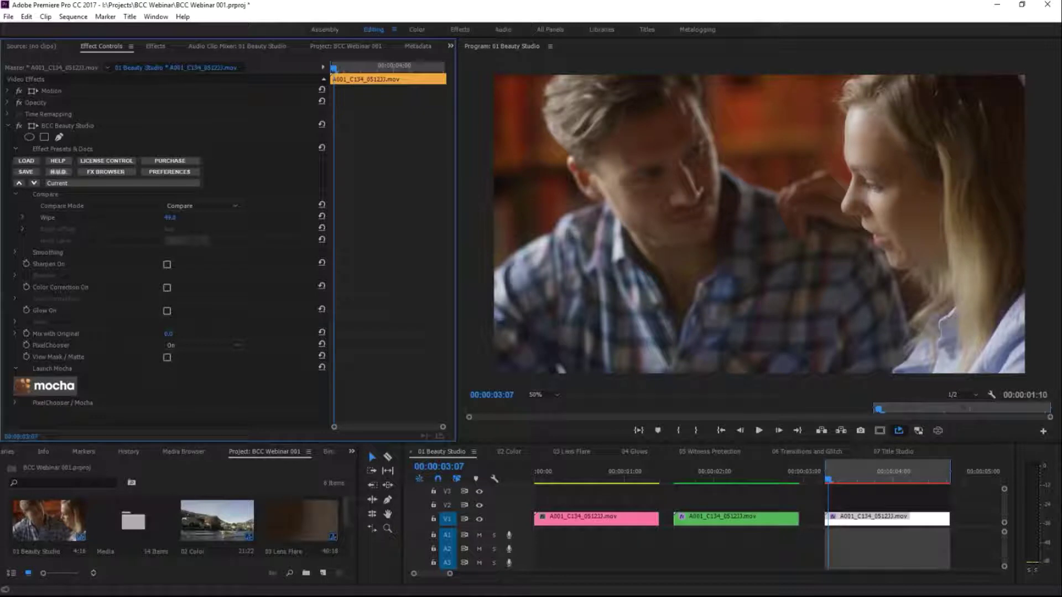
click(207, 206)
click(233, 228)
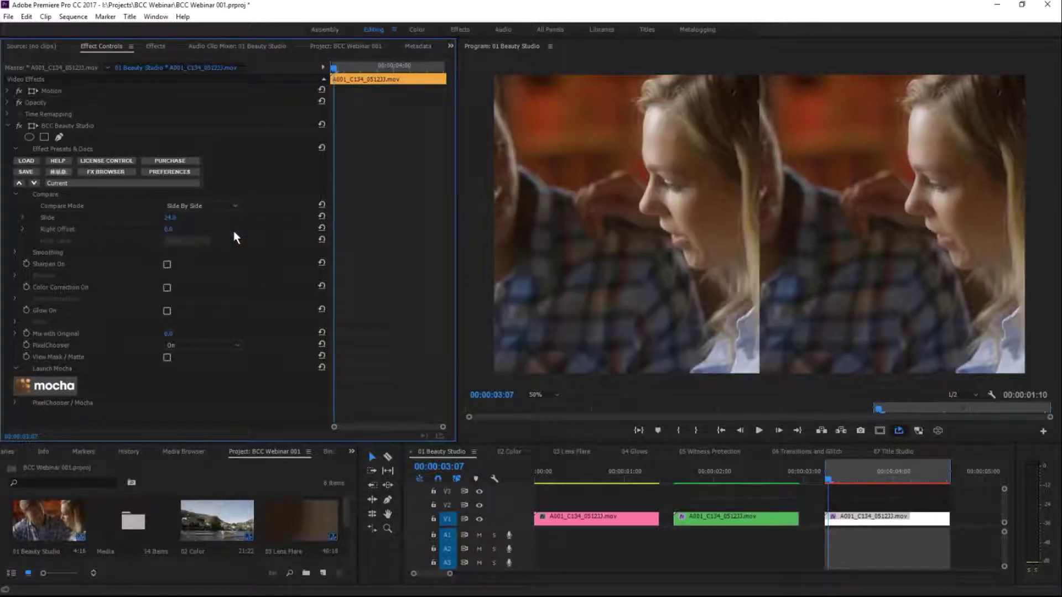
drag(170, 218, 159, 221)
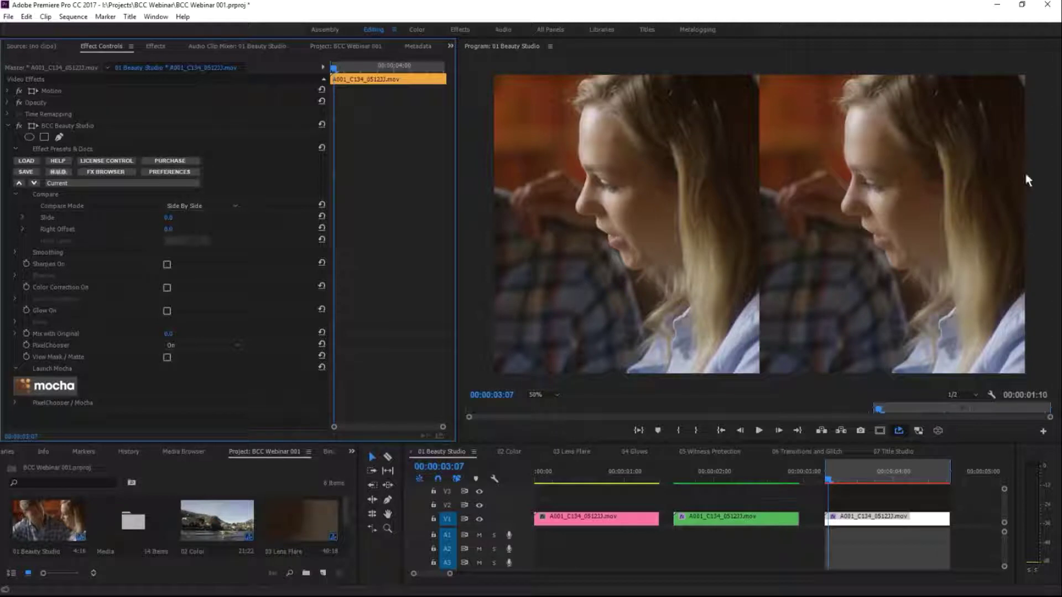
Step: Examine the woman's skin in the side-by-side comparison at 100% magnification and return the preview to 50%
click(549, 392)
click(576, 472)
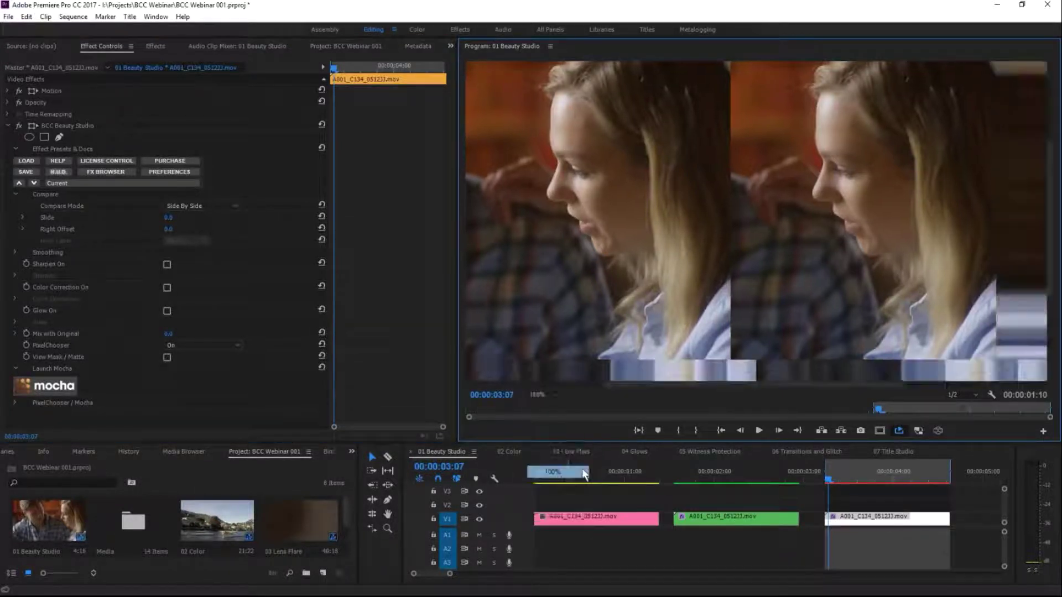
click(582, 469)
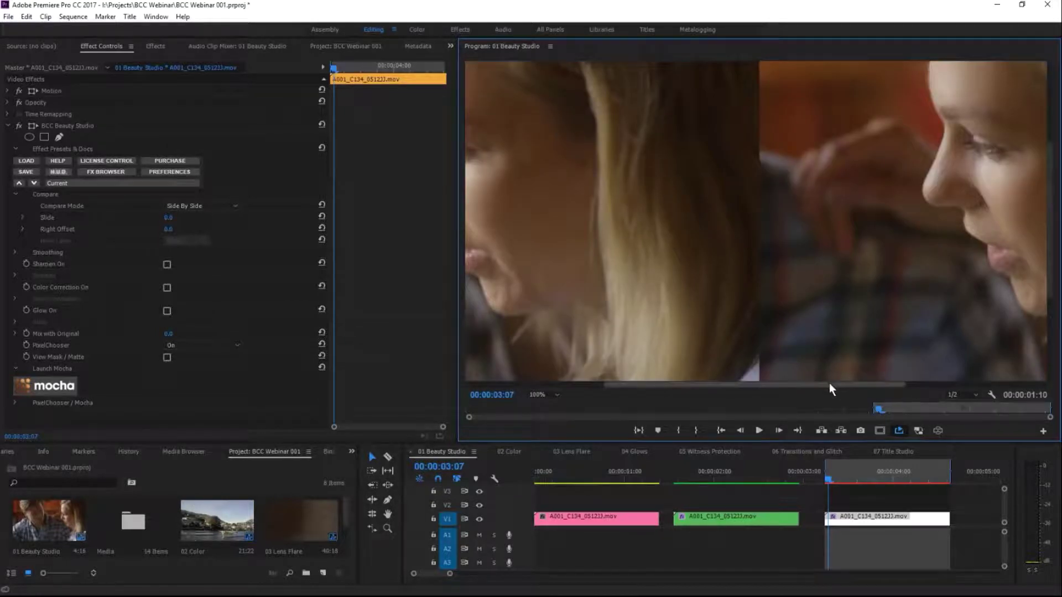
drag(829, 383, 914, 388)
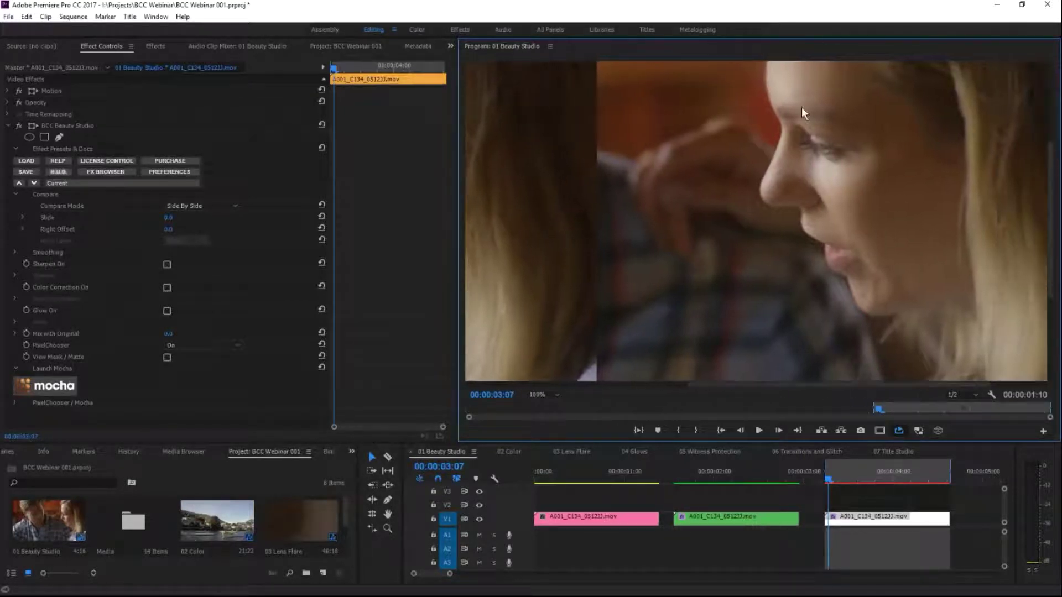
drag(1051, 221, 1048, 193)
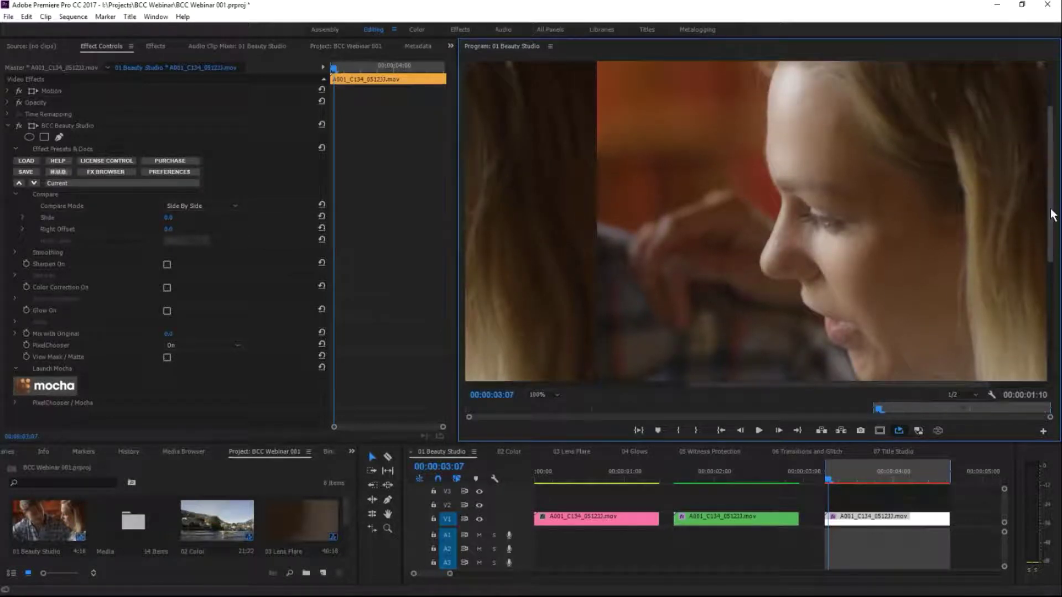
scroll(1050, 223, up, 1)
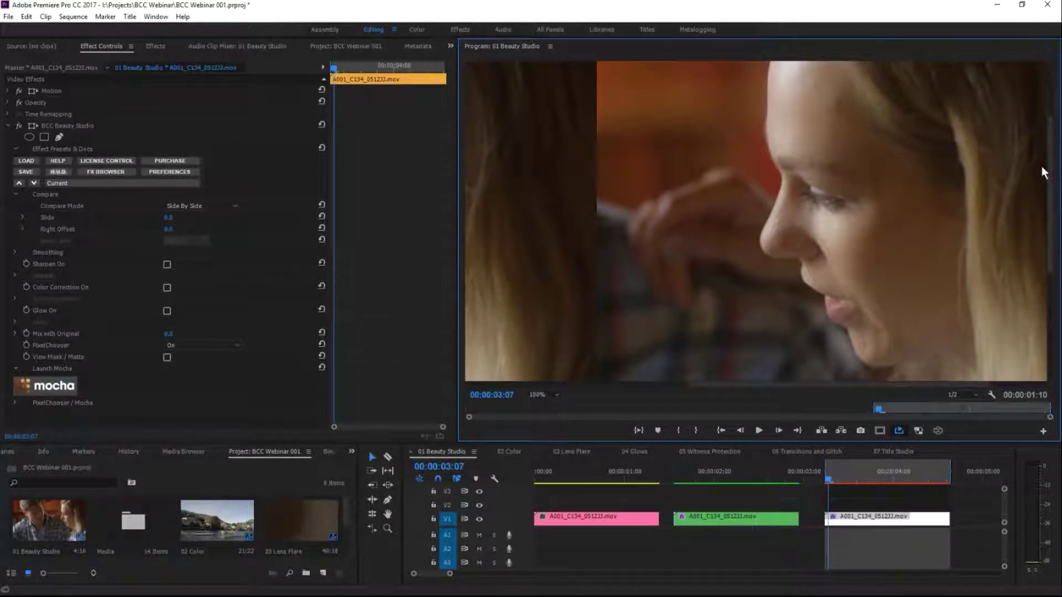
click(546, 396)
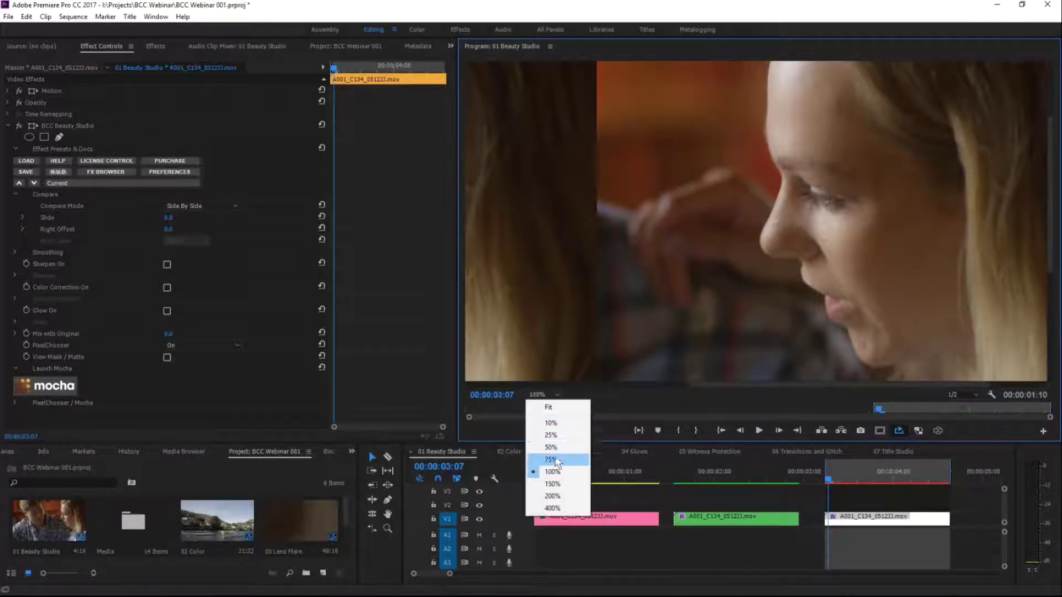
click(558, 448)
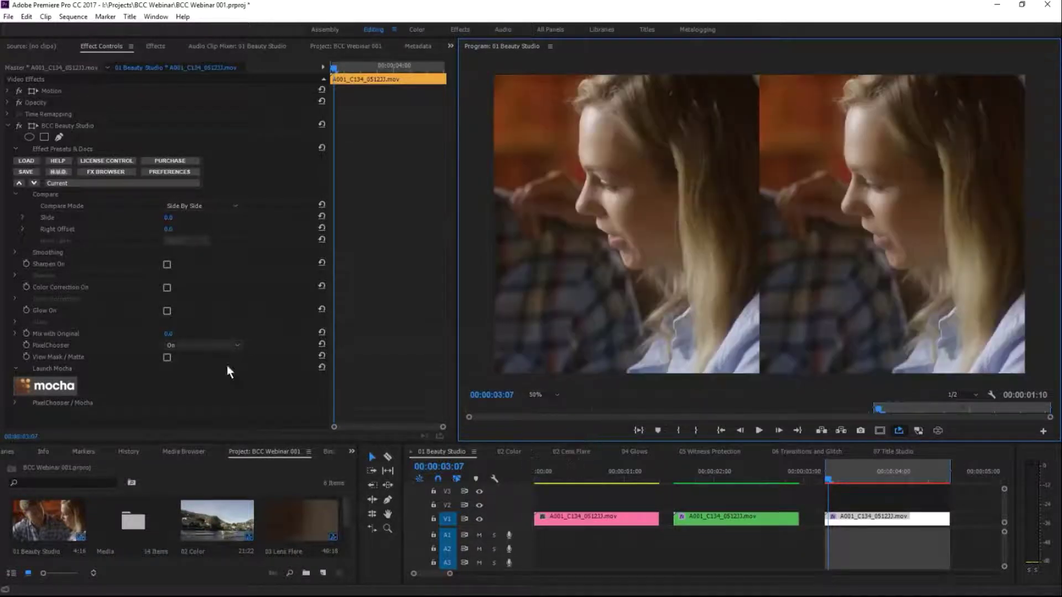
Step: Test the Smoothing Master Amount at 0 and 200 and settle it at 120
click(15, 251)
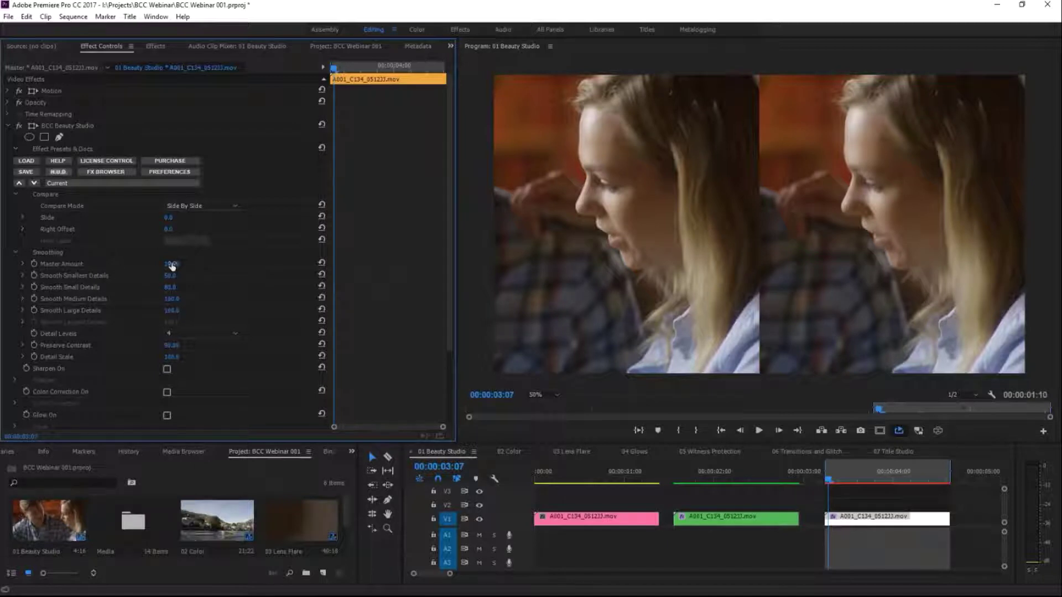
drag(175, 264, 144, 264)
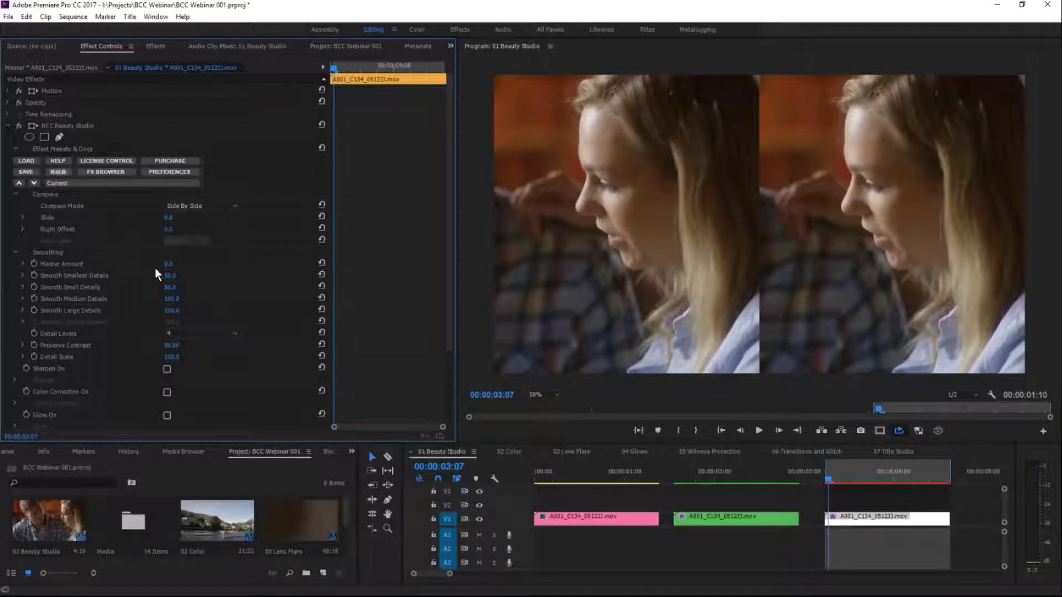
drag(171, 264, 235, 264)
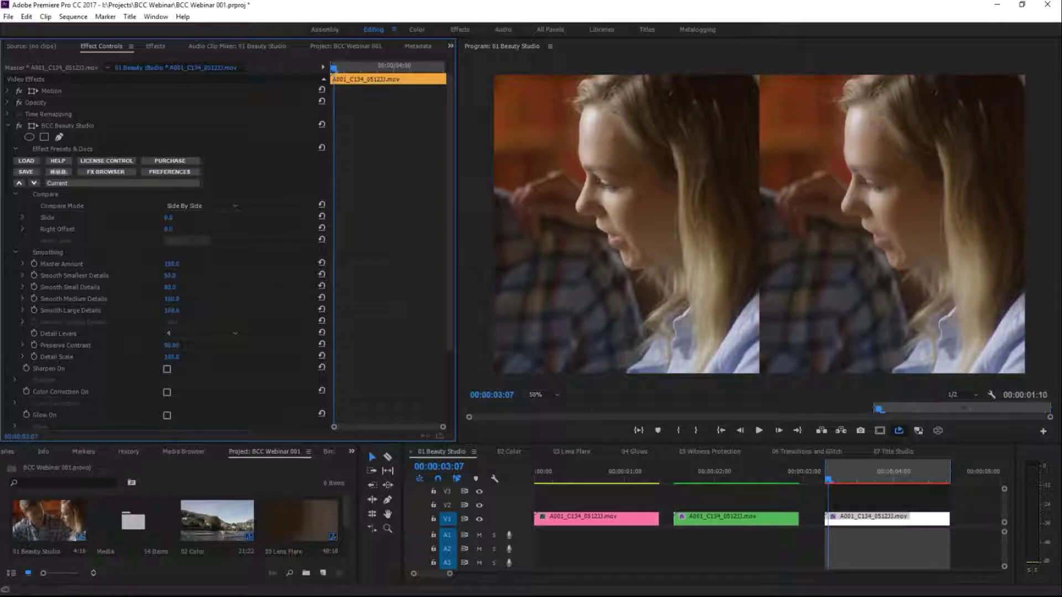
drag(172, 264, 166, 264)
drag(173, 264, 170, 263)
click(173, 264)
text(100)
key(Return)
Step: Lower Smooth Smallest Details to about -6 and set Compare Mode to Off
drag(168, 281, 158, 281)
click(184, 204)
click(187, 217)
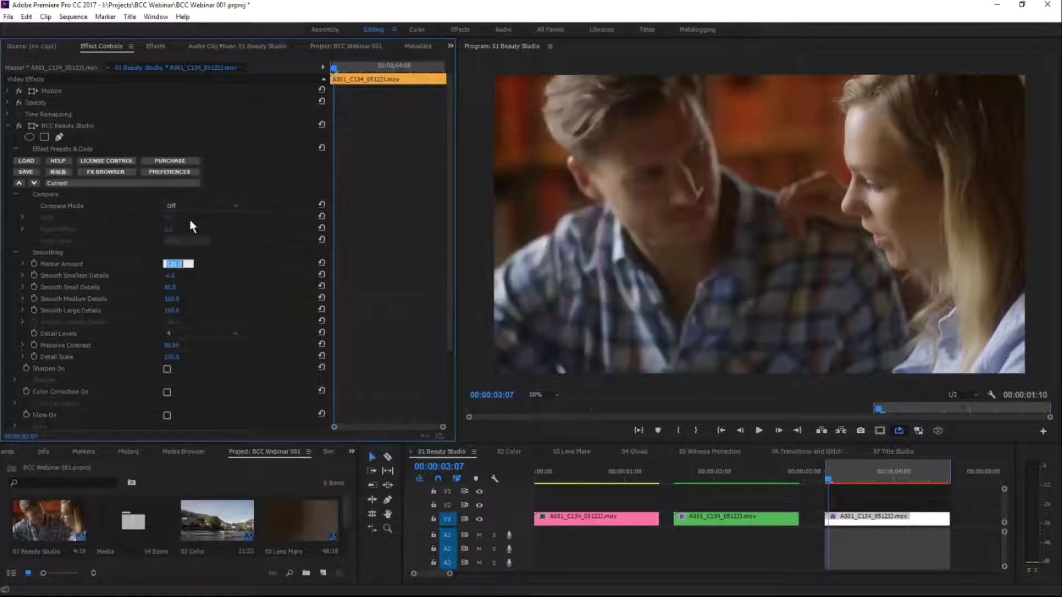
Step: Examine the woman's smoothed face at 100% preview magnification
click(544, 397)
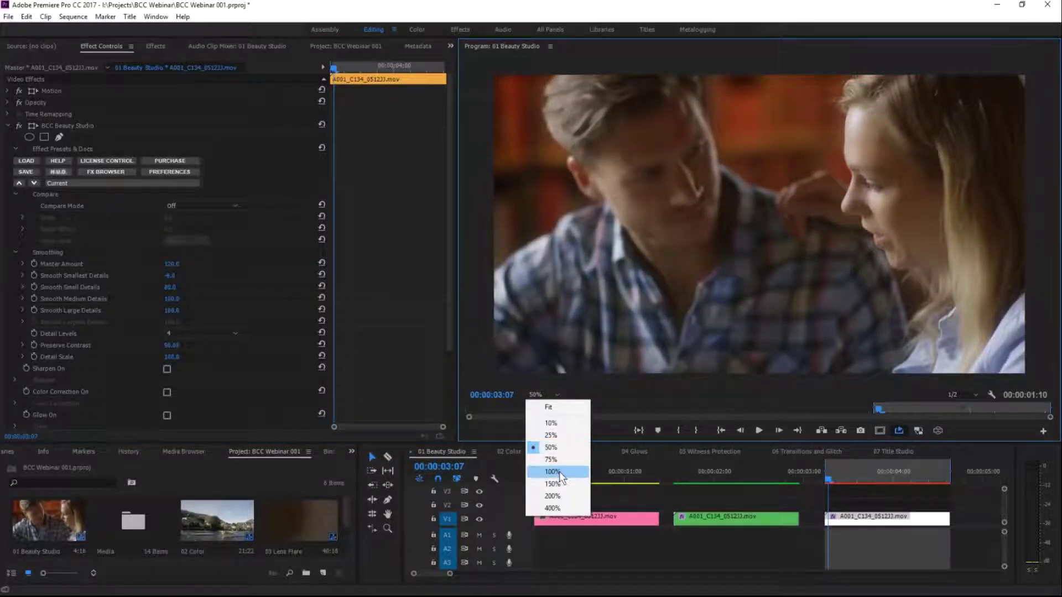
click(560, 470)
drag(828, 386, 948, 391)
drag(1053, 263, 1047, 224)
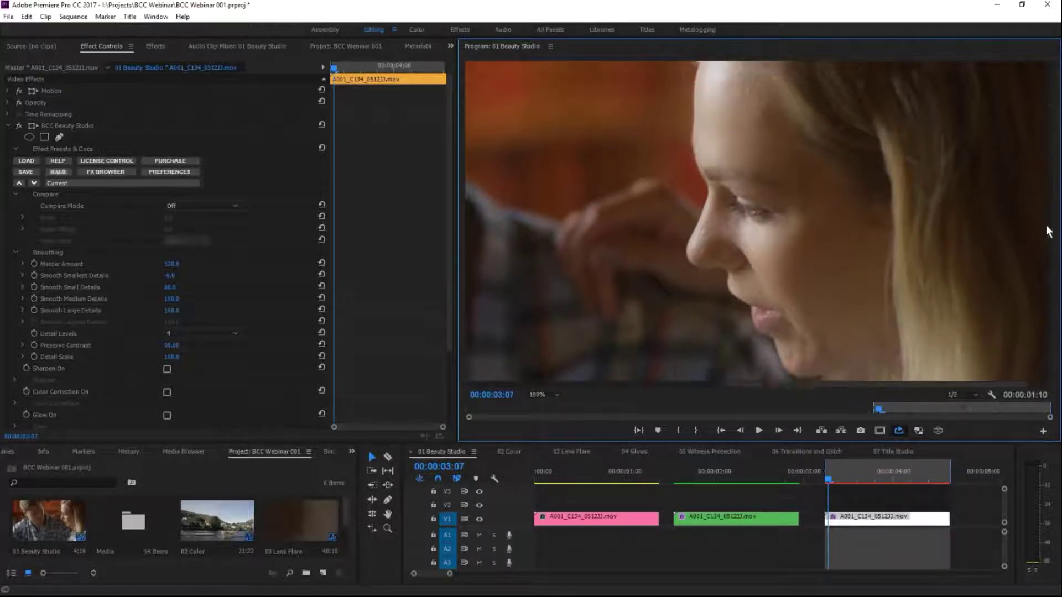
Step: Test Smooth Smallest Details at 100 and settle it at 72
click(170, 276)
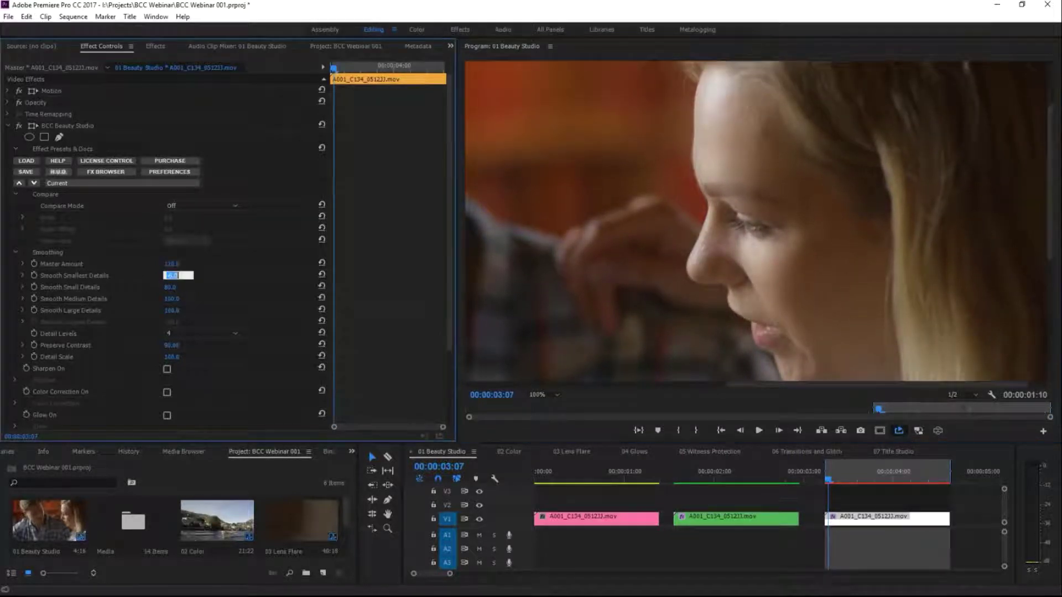
text(100)
key(Return)
click(170, 275)
text(100)
key(Return)
drag(168, 277, 119, 277)
drag(119, 277, 125, 277)
Step: Try Smooth Large Details at 0 and -100 to compare the look of the woman's skin
click(170, 288)
click(155, 300)
drag(169, 310, 116, 311)
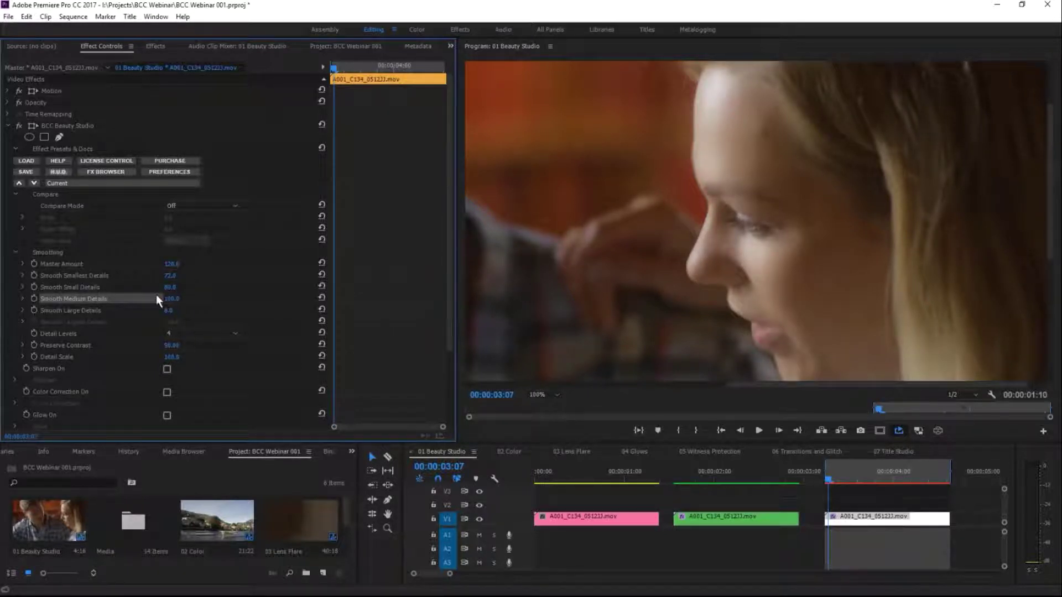
click(168, 310)
key(Return)
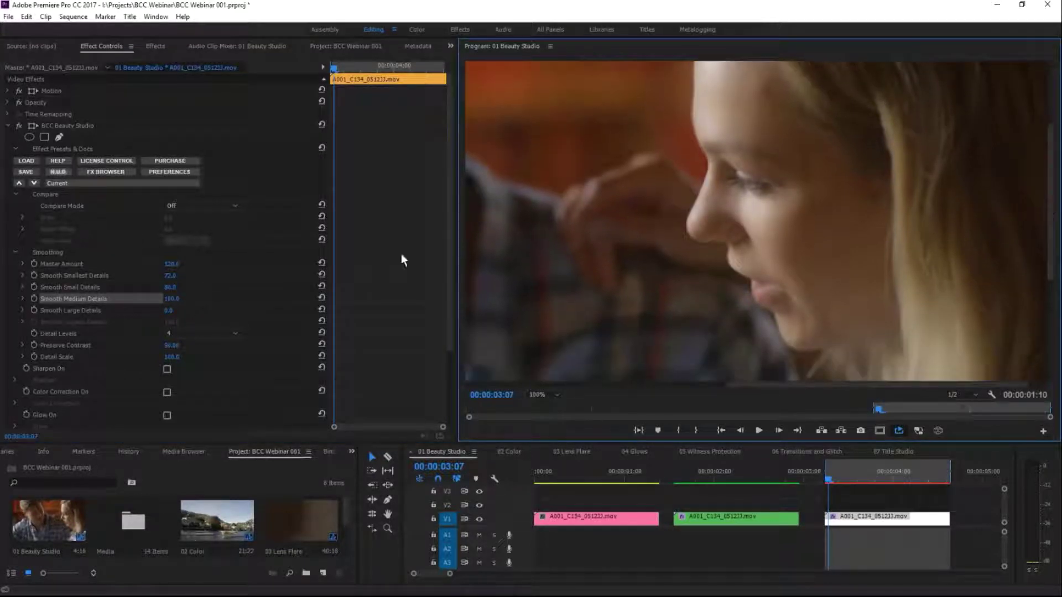
mouse_move(170, 315)
mouse_down()
mouse_move(141, 315)
mouse_move(151, 320)
mouse_up()
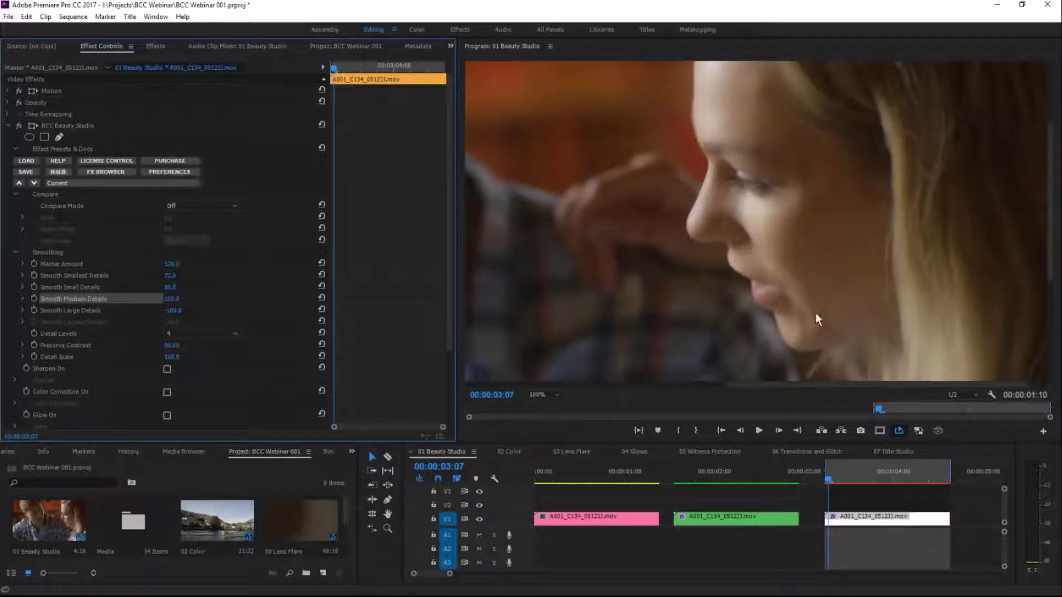
Step: Set Smooth Large Details back to 100
click(173, 310)
text(100)
key(Return)
key(ctrl+z)
click(172, 310)
text(100)
key(Return)
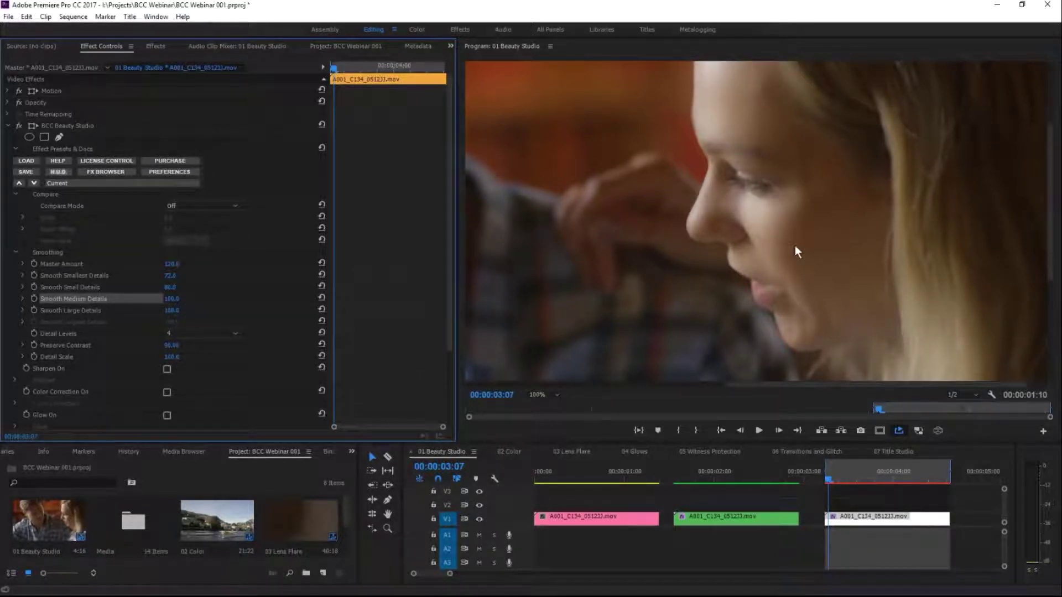
click(171, 311)
key(Return)
Step: Return the preview to 50% and compare the frame with BCC Beauty Studio switched off and on
click(549, 396)
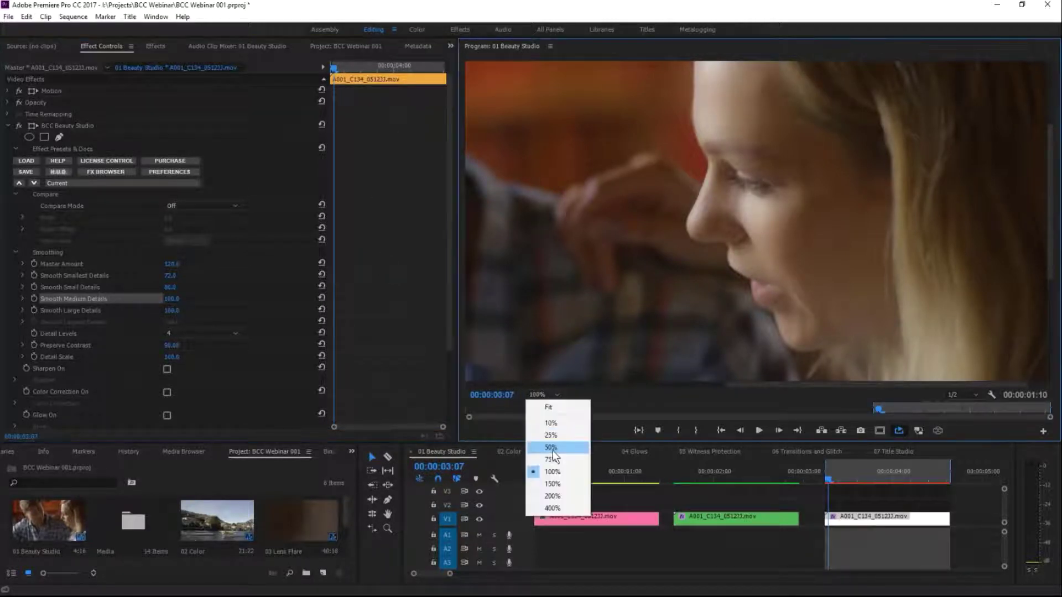
click(558, 446)
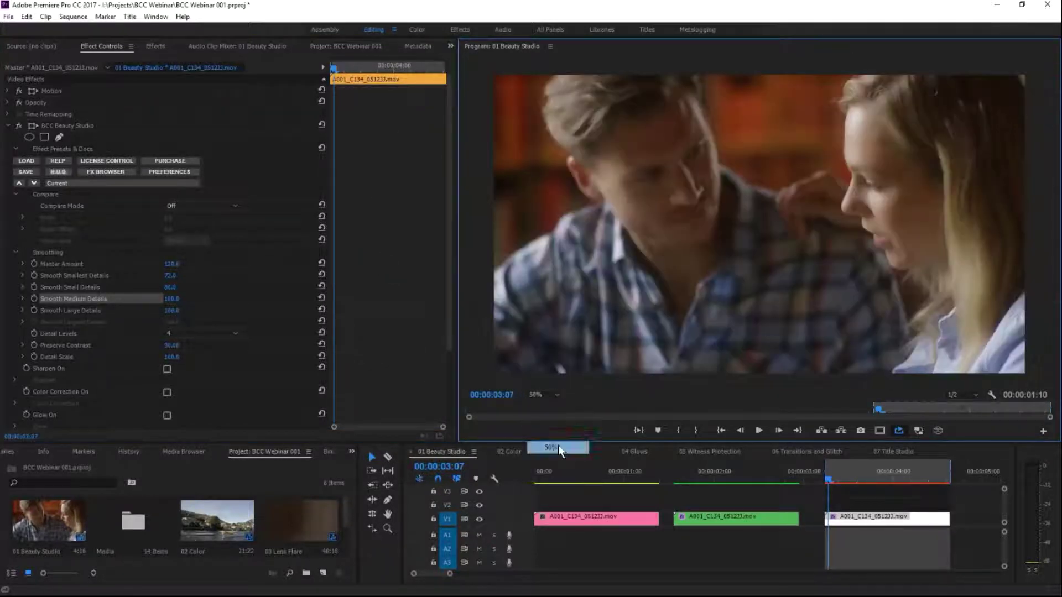
click(19, 126)
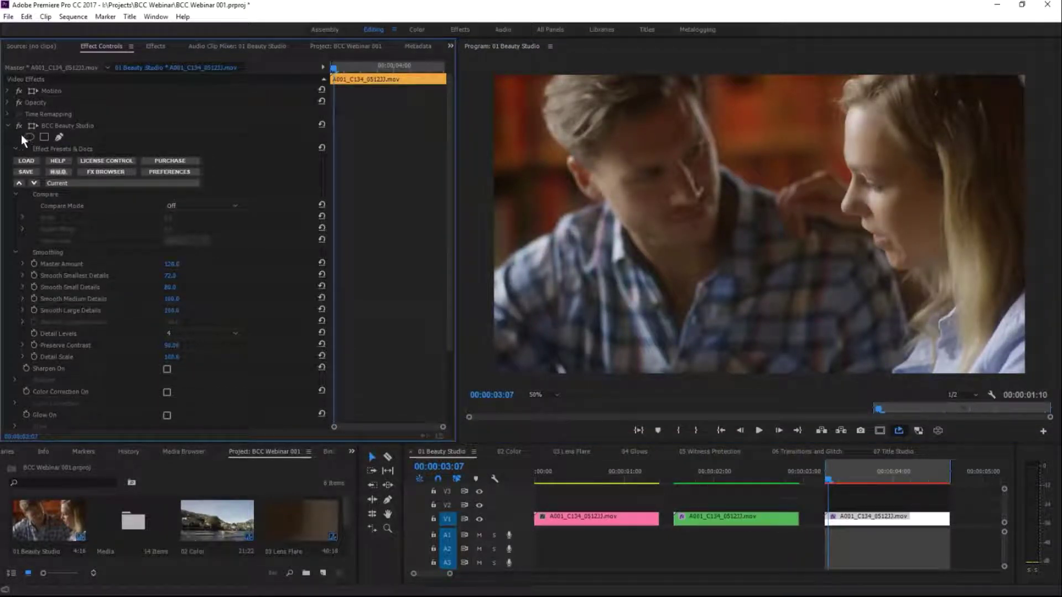
click(18, 126)
click(17, 128)
click(17, 129)
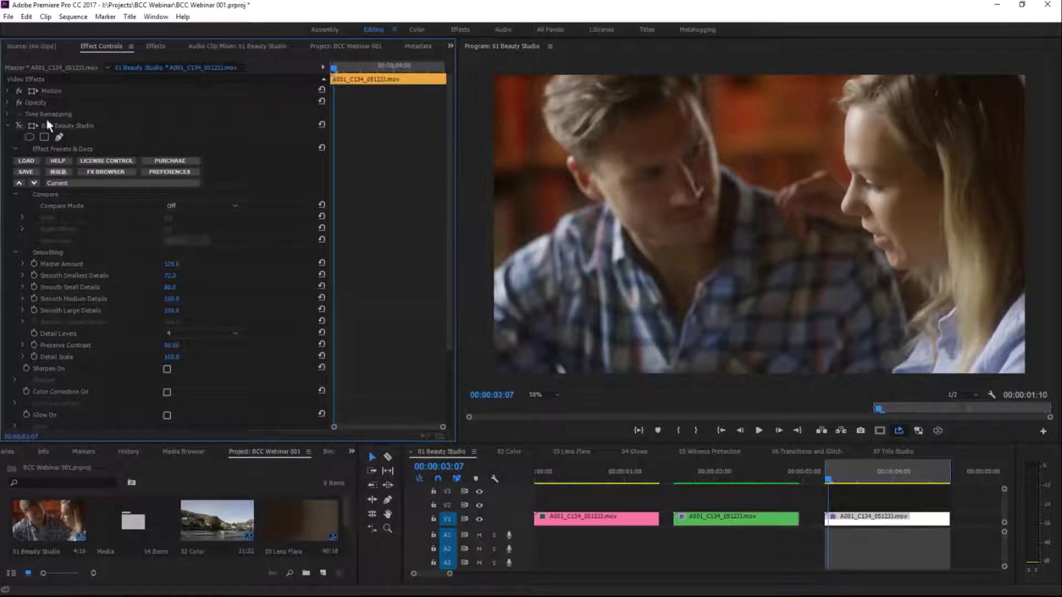
click(19, 126)
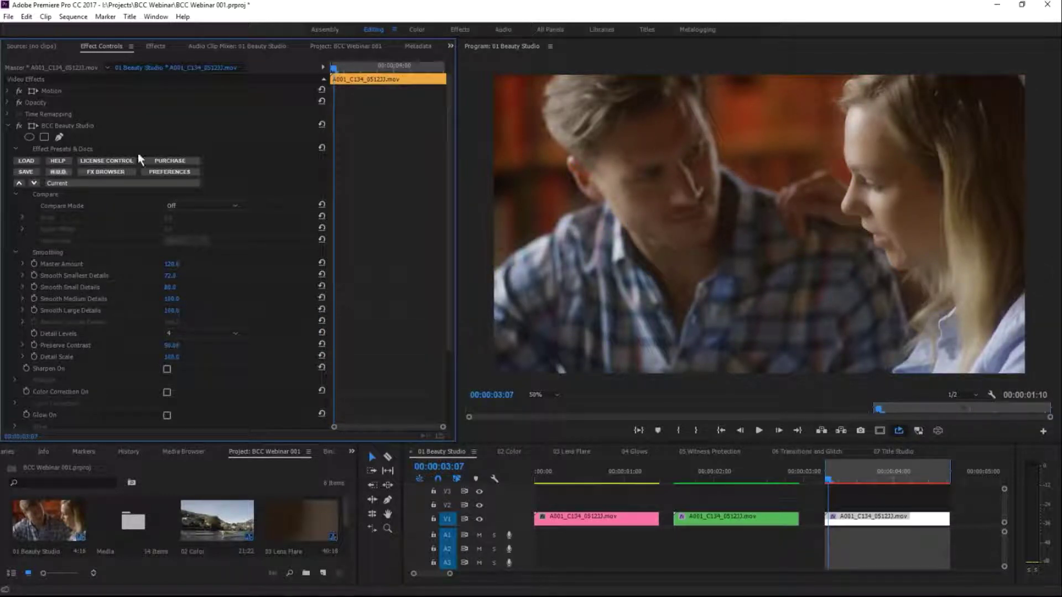
Step: Collapse the Smoothing settings and examine the mask shape options under PixelChooser / Mocha
click(15, 252)
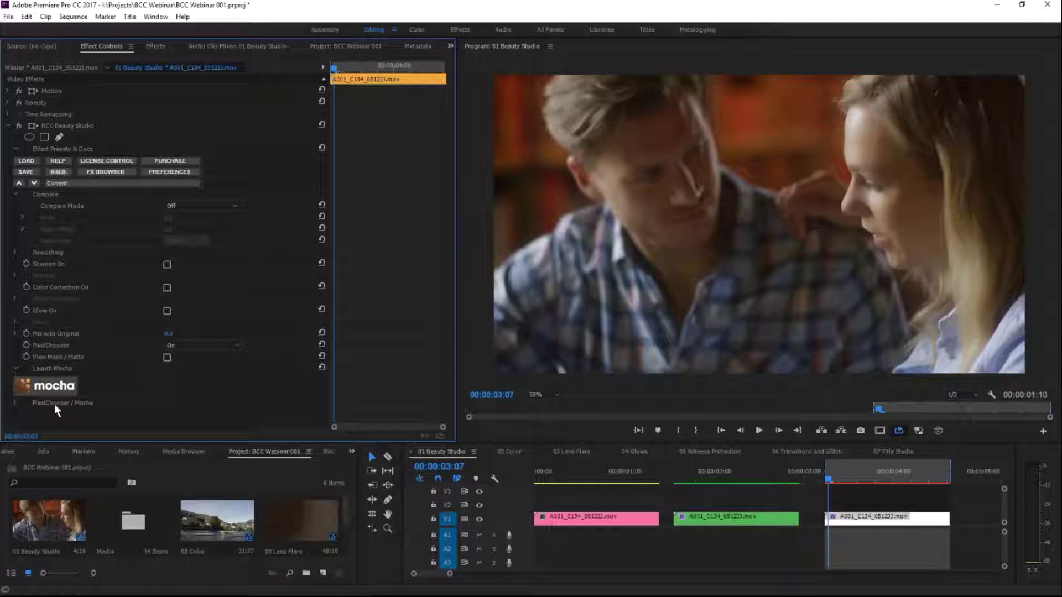
click(15, 403)
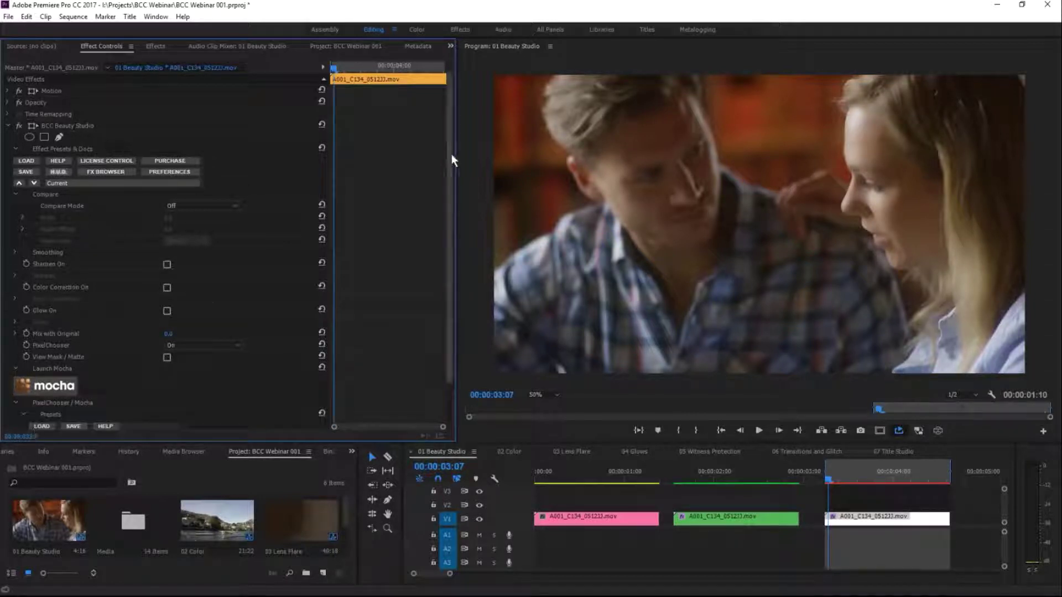
drag(451, 154, 453, 174)
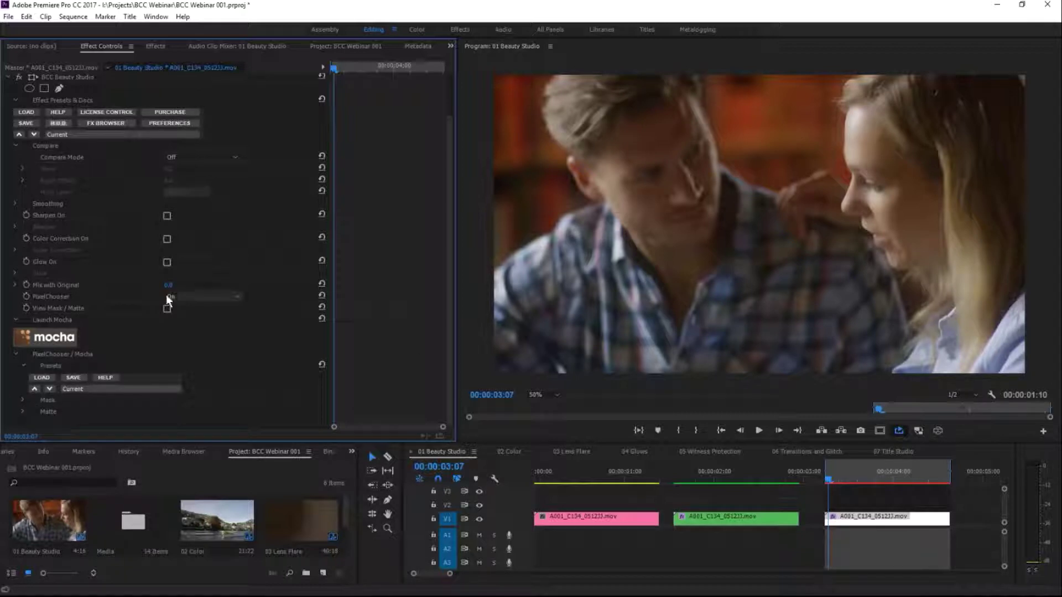
click(24, 400)
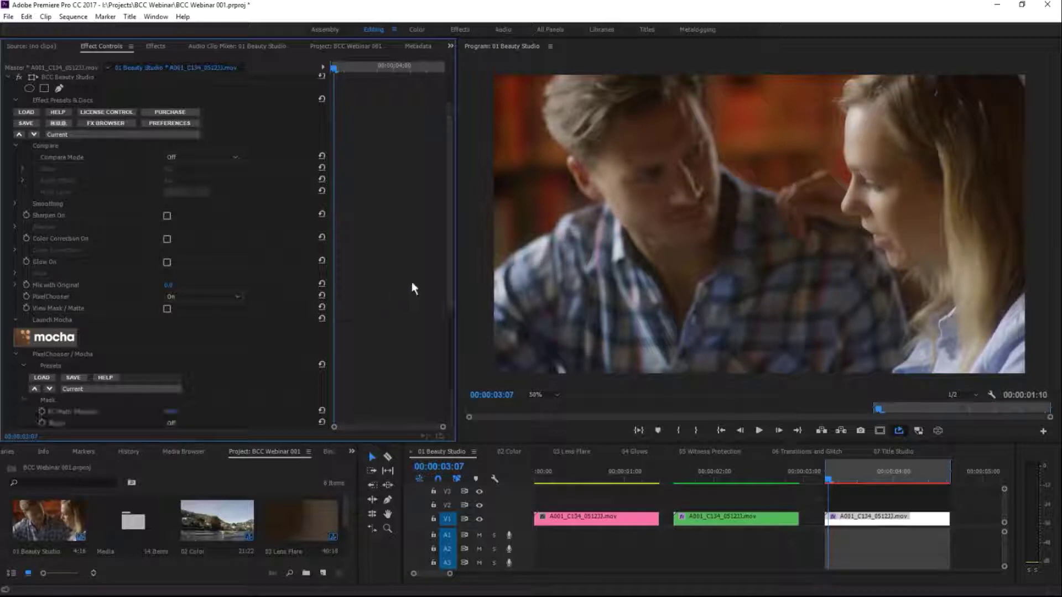
drag(449, 288, 413, 381)
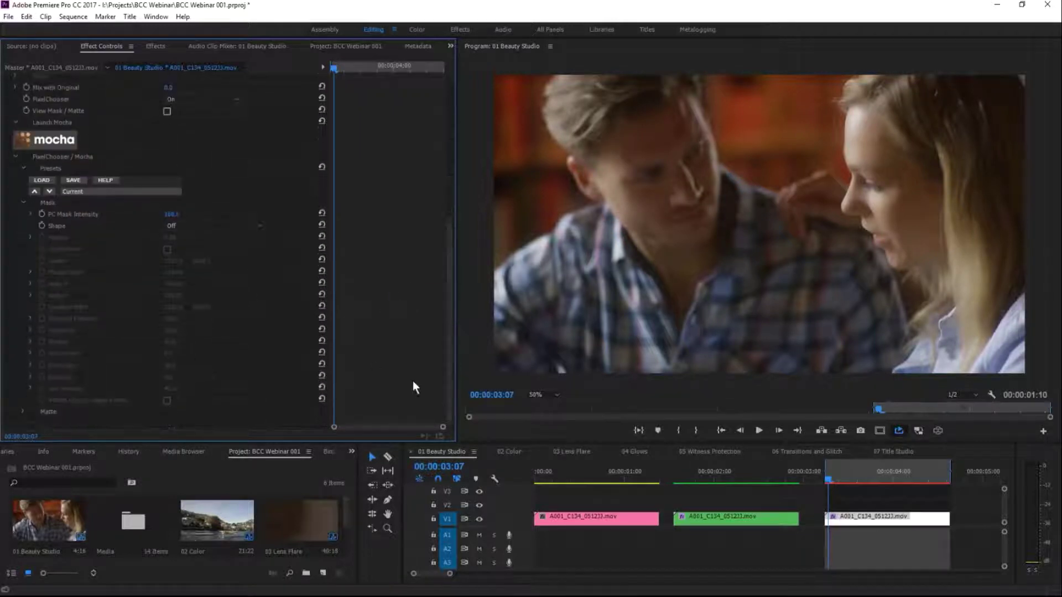
click(231, 224)
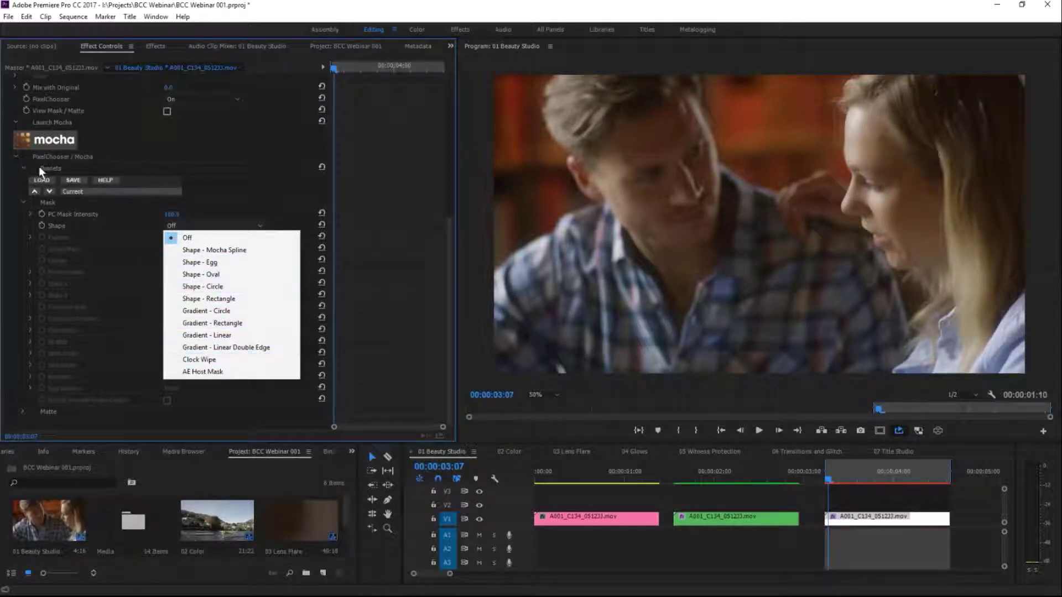
click(24, 204)
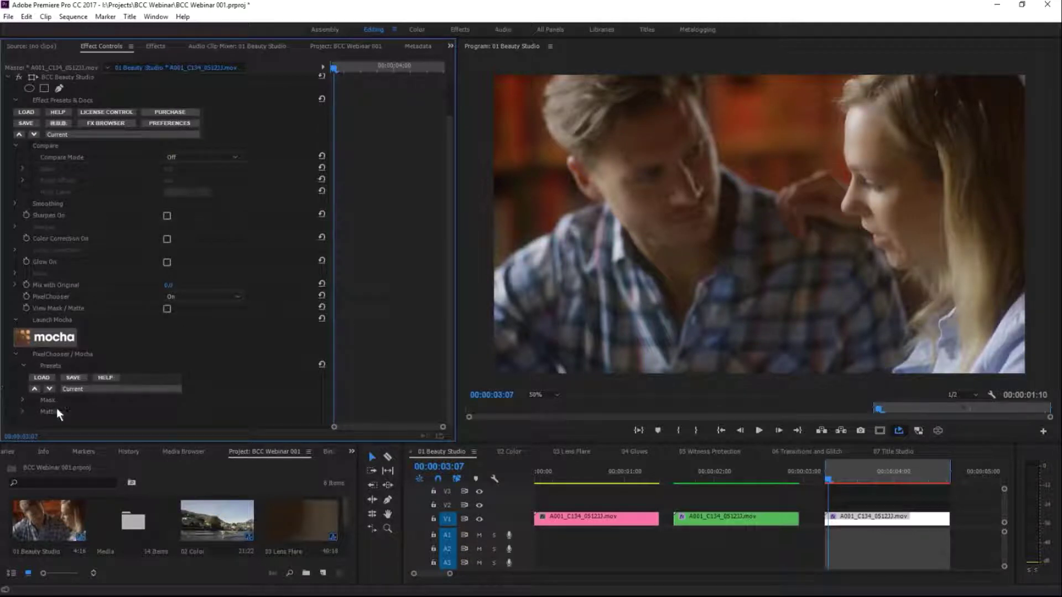
Step: In the PixelChooser Matte settings, keep Channel on Key and set Matte Layer to Video 1
click(24, 412)
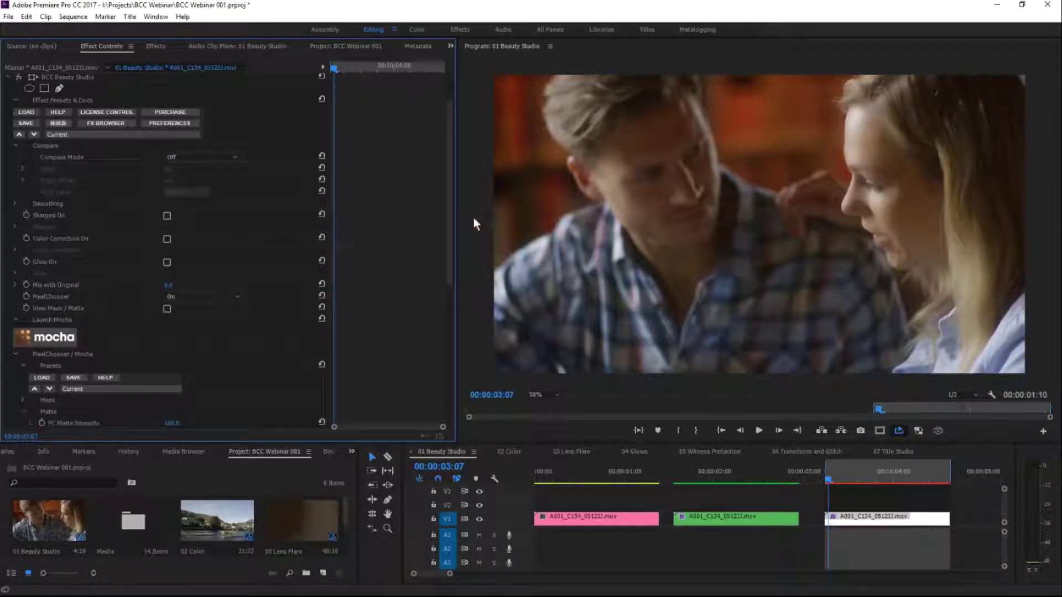
drag(450, 242, 454, 337)
scroll(220, 156, down, 5)
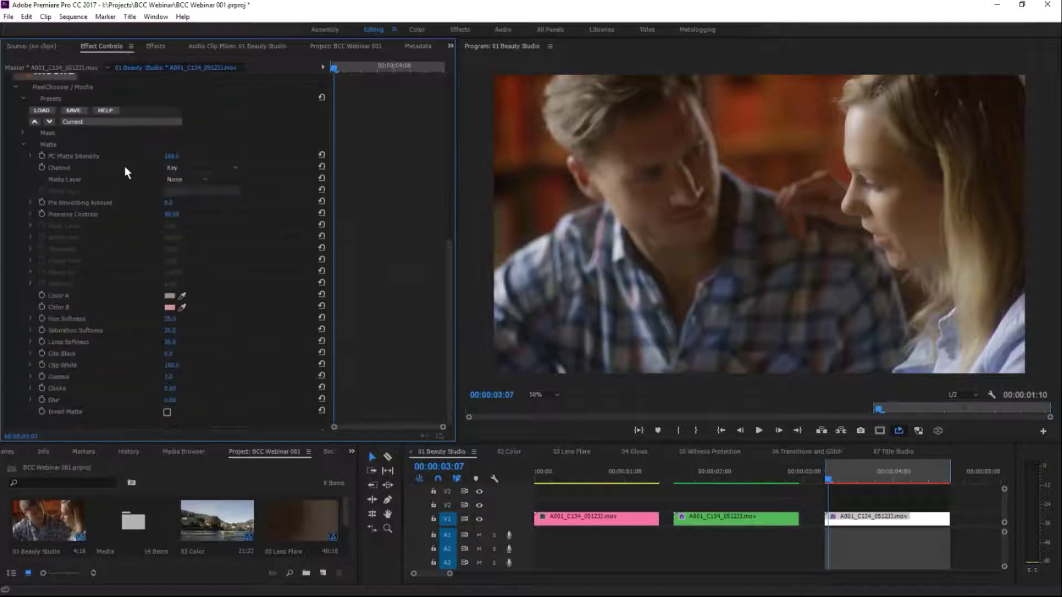
click(231, 167)
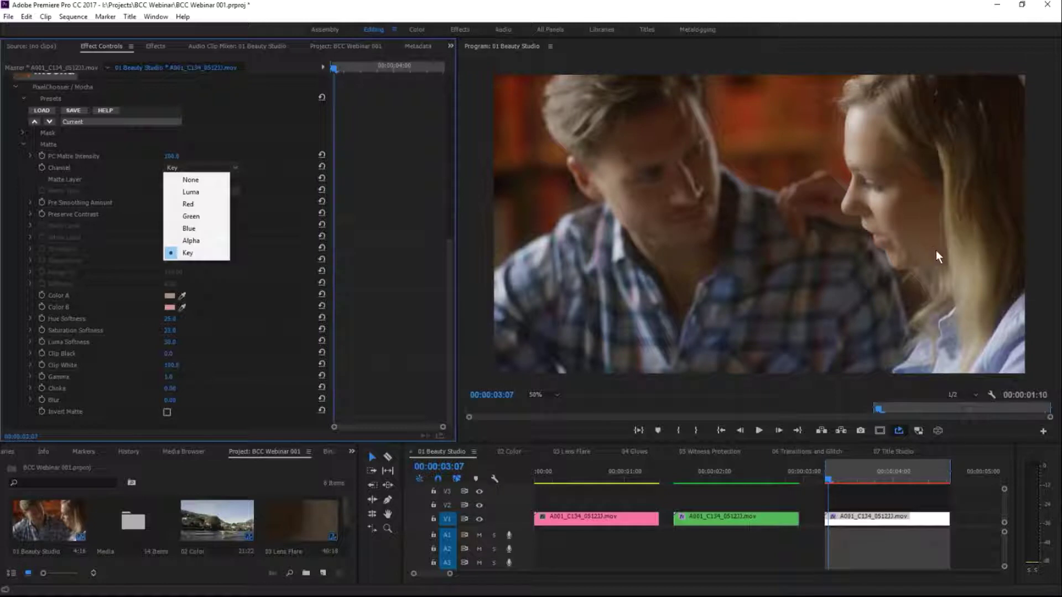
click(203, 254)
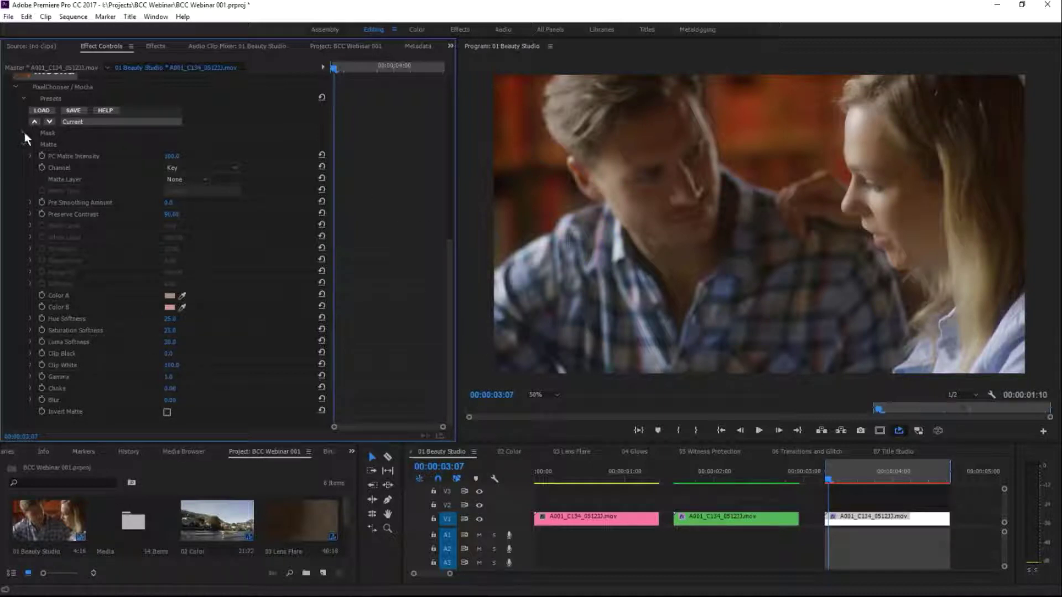
click(185, 179)
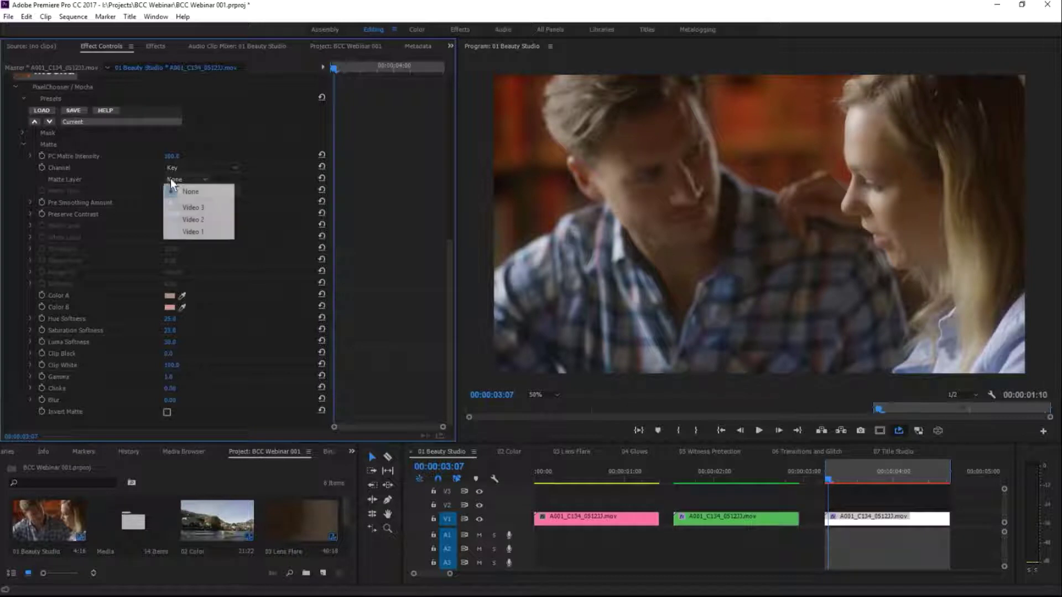
click(198, 239)
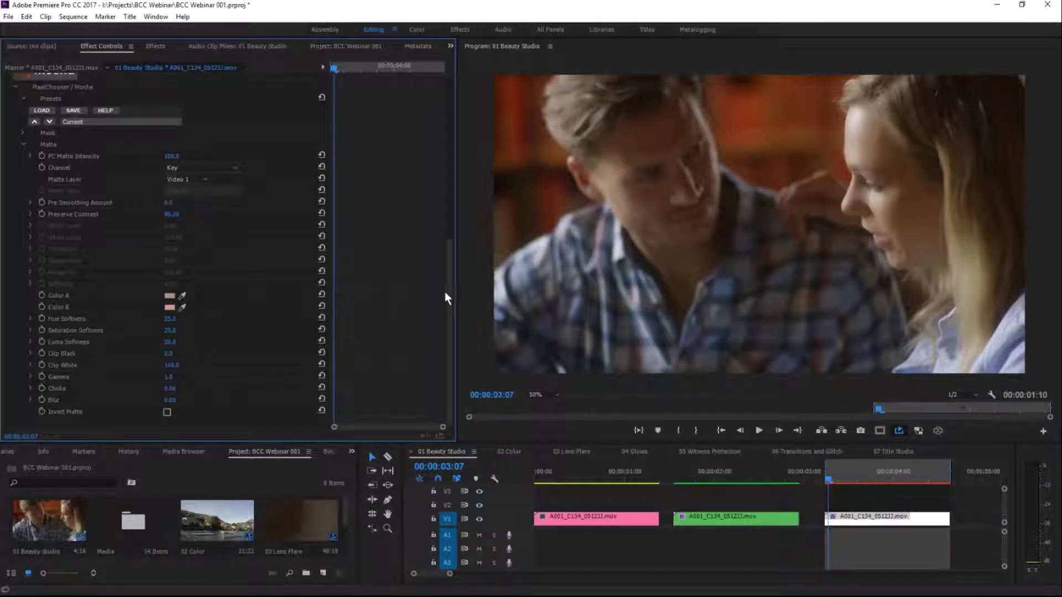
Step: Show the black-and-white mask/matte to examine which areas are keyed, and return to the normal image
drag(451, 283, 447, 229)
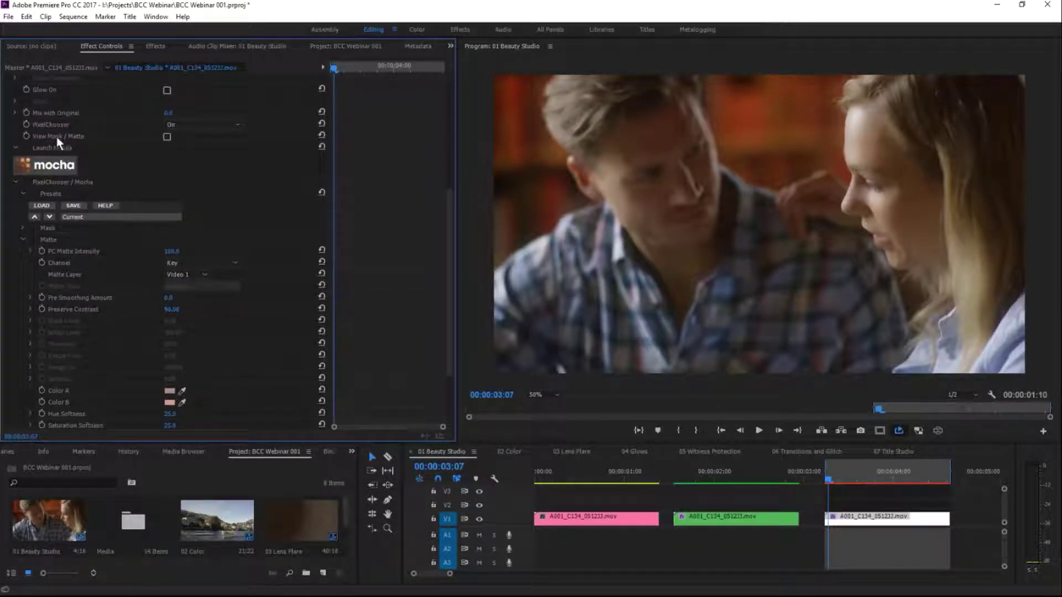
click(167, 136)
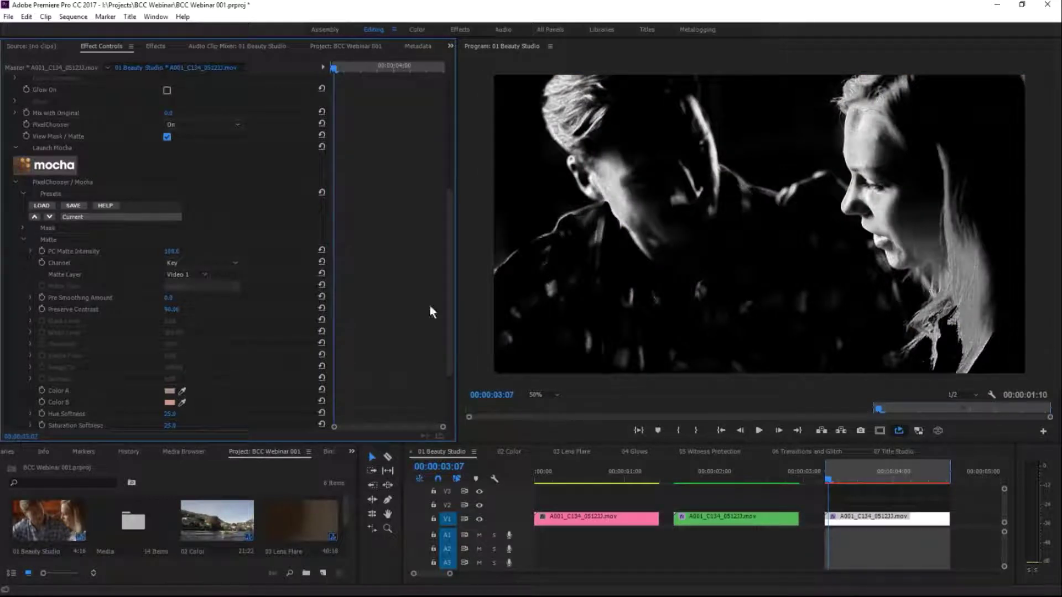
drag(451, 221, 407, 281)
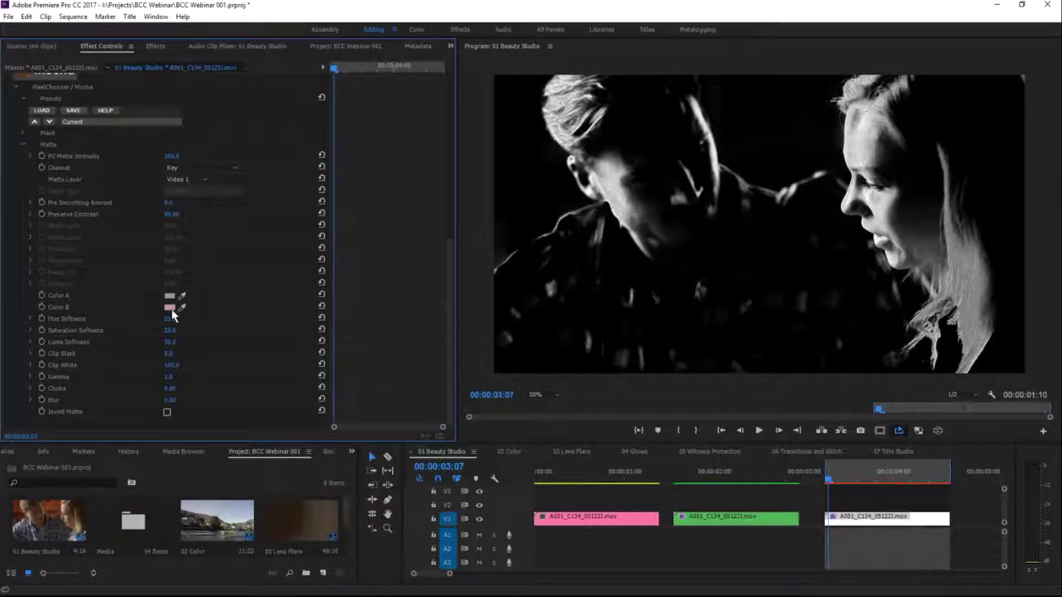
drag(449, 296, 445, 266)
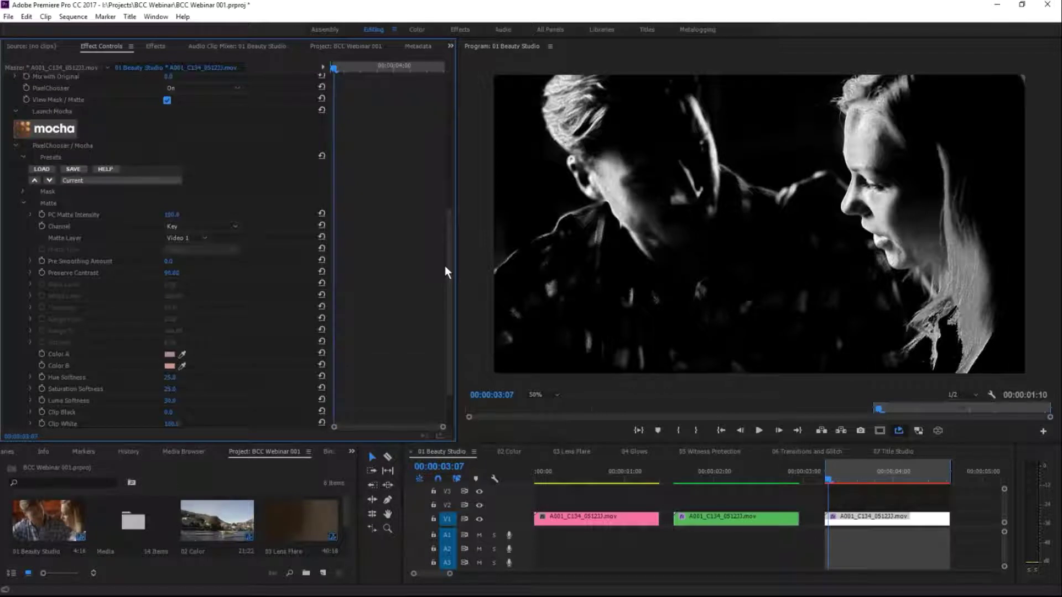
click(167, 101)
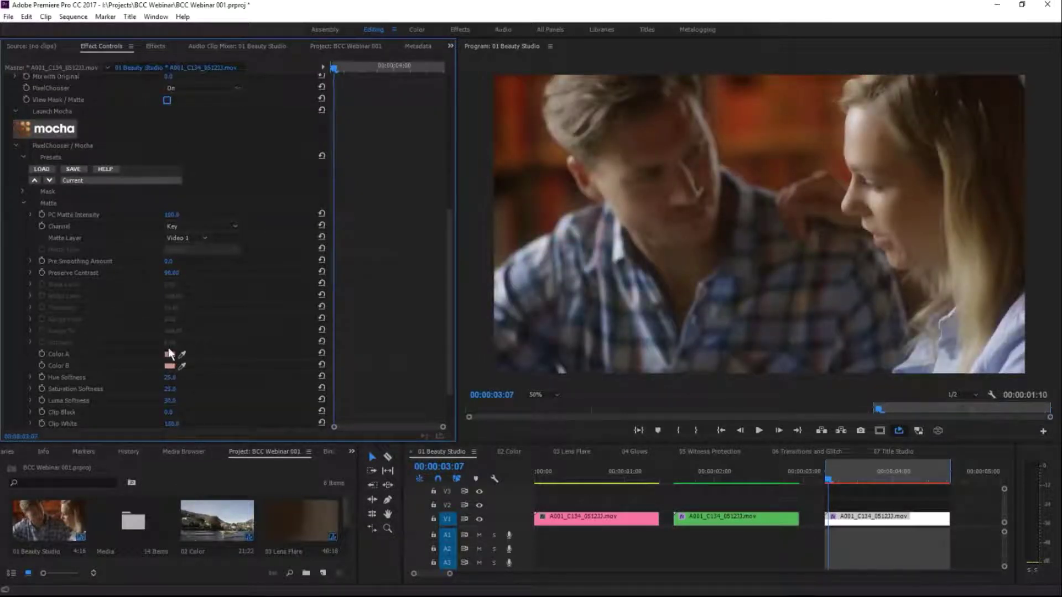
Step: Sample matte Color A from the woman's forehead and Color B from her cheek, and display the mask/matte
click(182, 354)
click(885, 131)
click(181, 355)
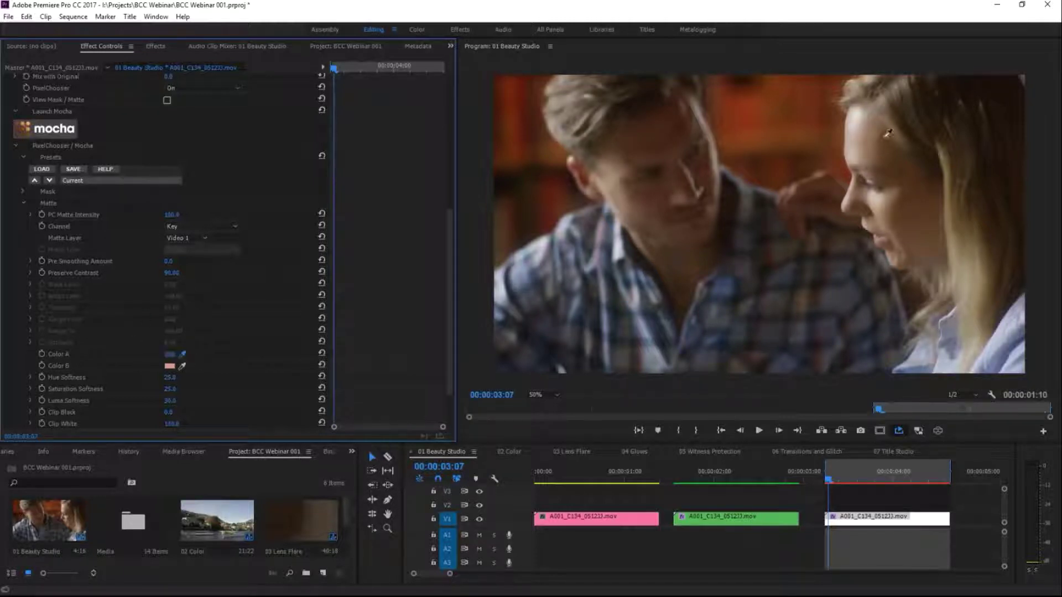
click(866, 134)
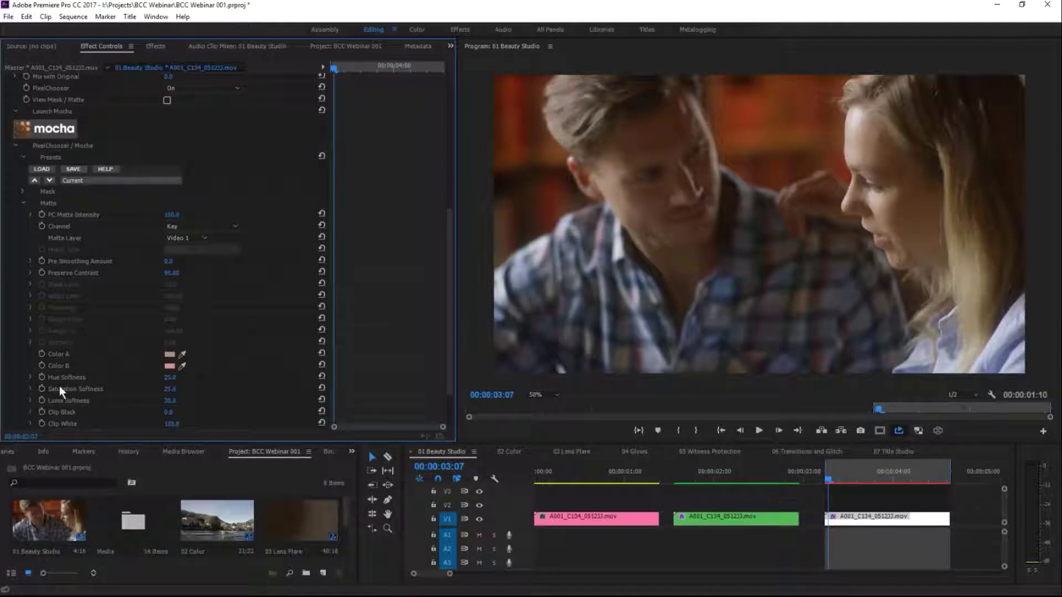
click(182, 366)
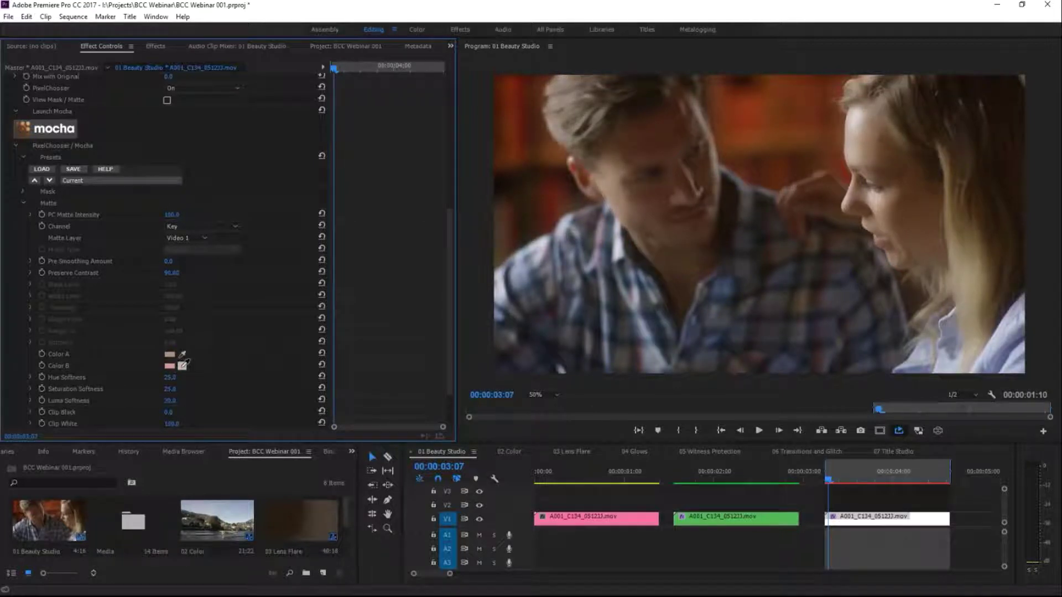
click(882, 211)
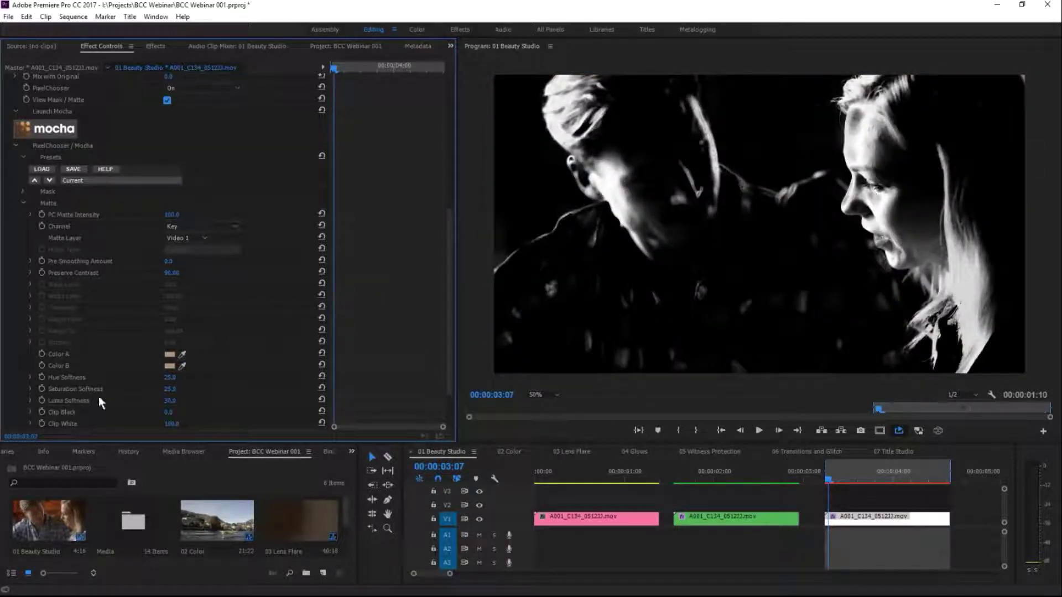
Step: Refine the skin matte by setting Luma Softness to 37, Gamma to 1.3 and Blur to 4
scroll(451, 361, down, 2)
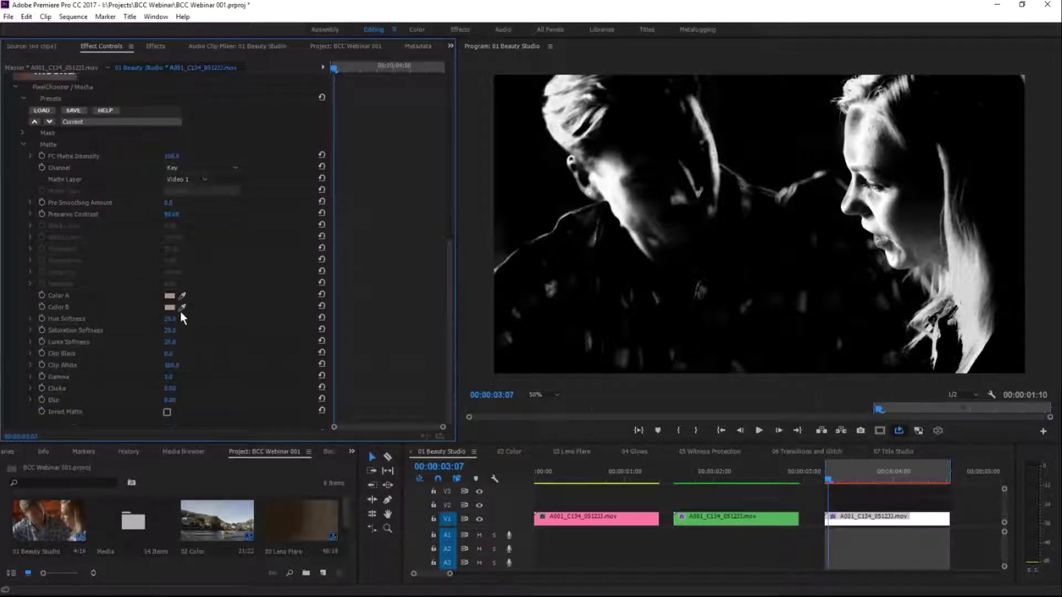
drag(170, 319, 173, 343)
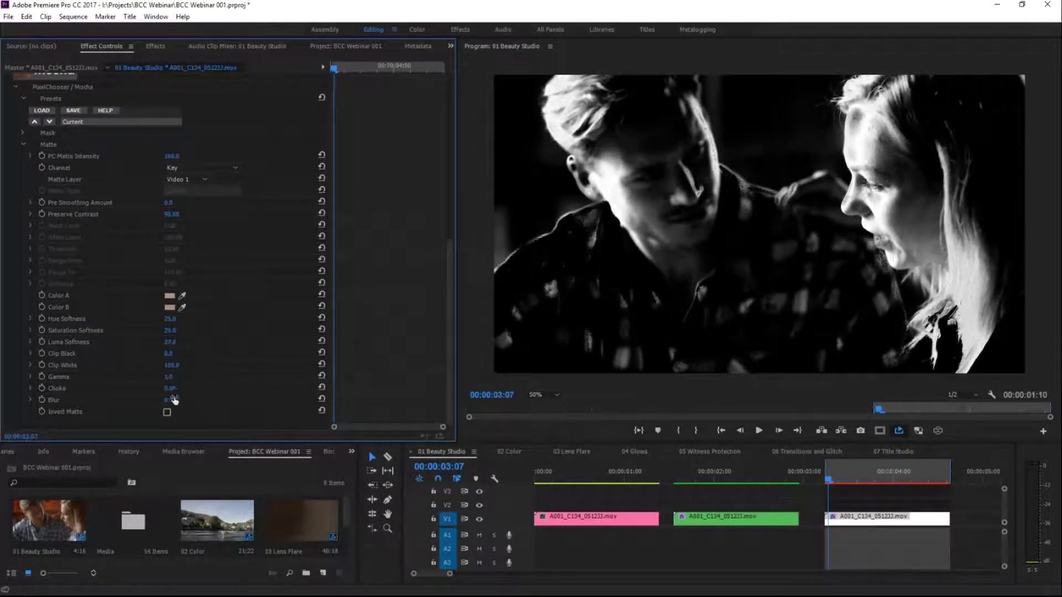
drag(172, 400, 181, 376)
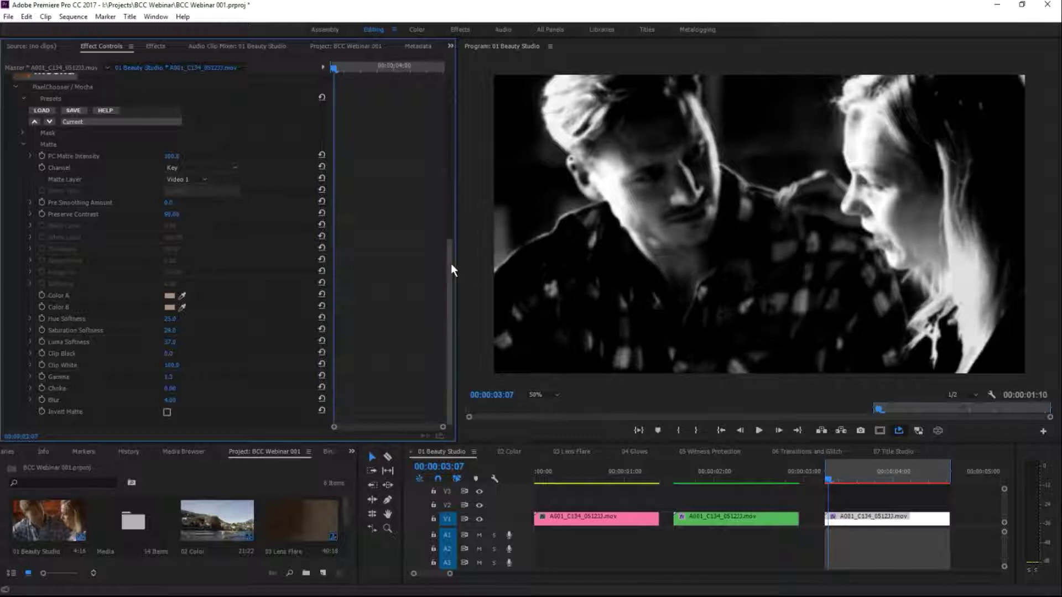
Step: Hide the mask/matte view and toggle BCC Beauty Studio off and on to compare the keyed skin smoothing
drag(450, 263, 454, 181)
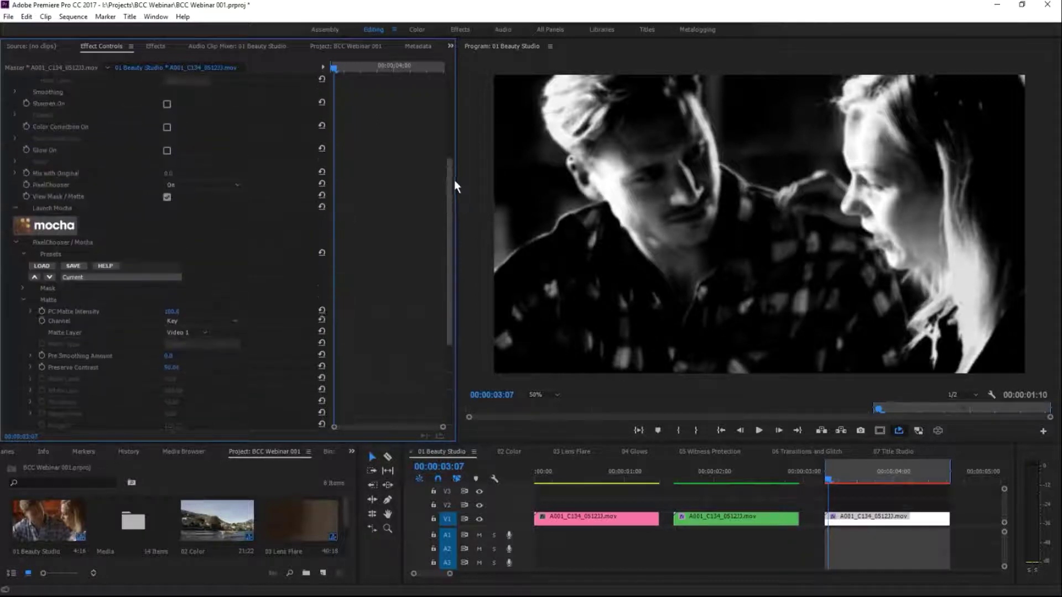
click(167, 198)
drag(450, 218, 41, 125)
click(20, 122)
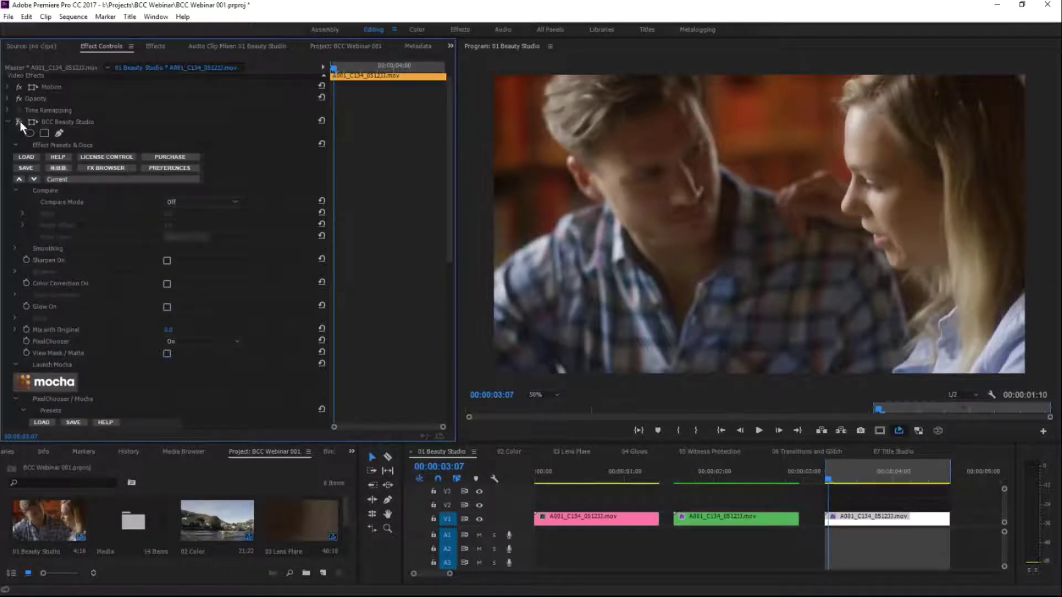
click(19, 121)
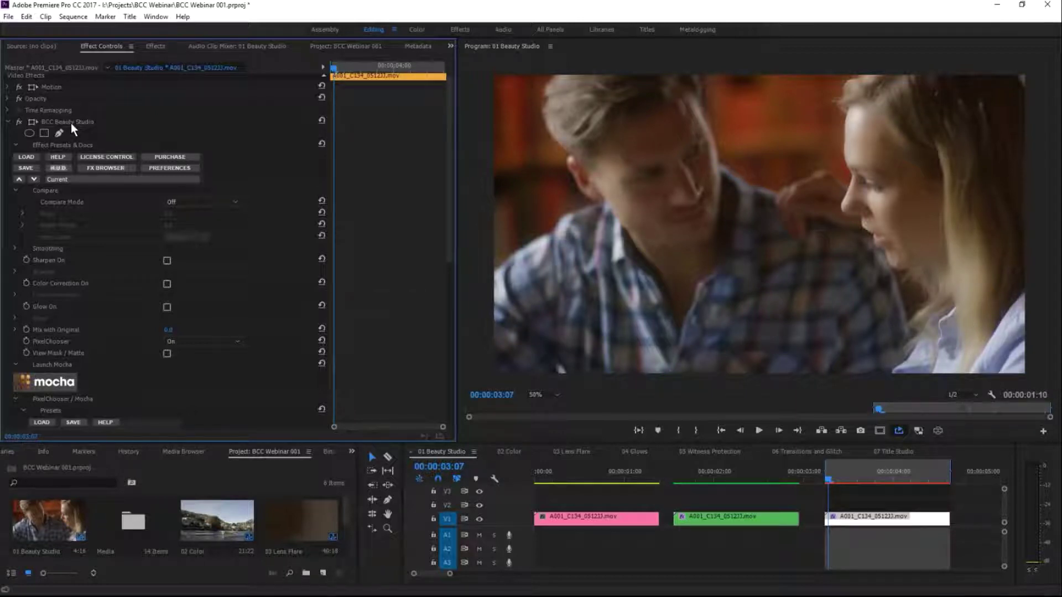
Step: Collapse the PixelChooser Matte settings and launch mocha from the effect, continuing with tracking at proxy resolution
drag(451, 221, 430, 368)
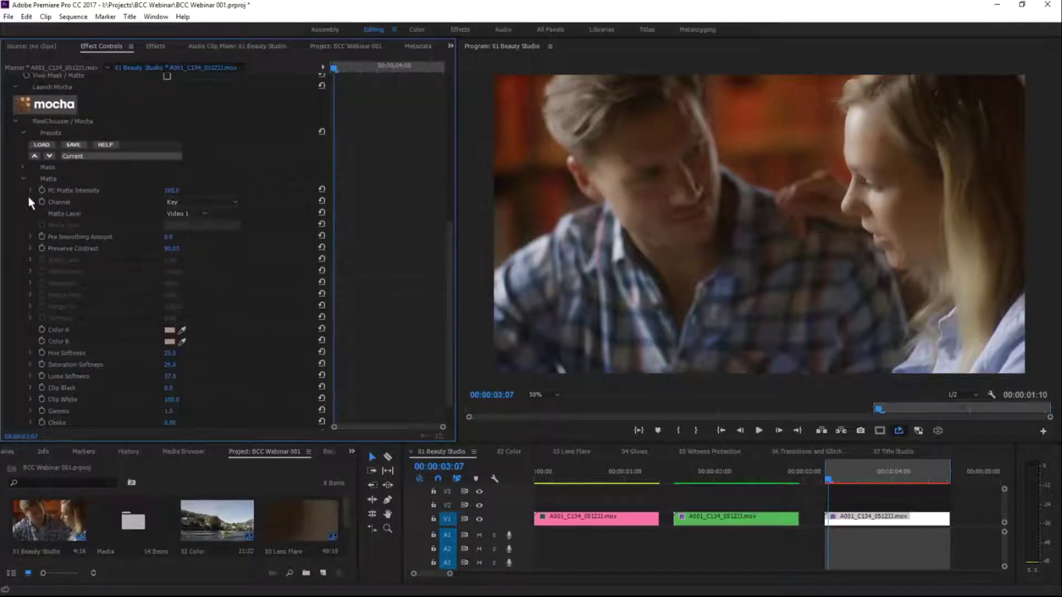
click(25, 178)
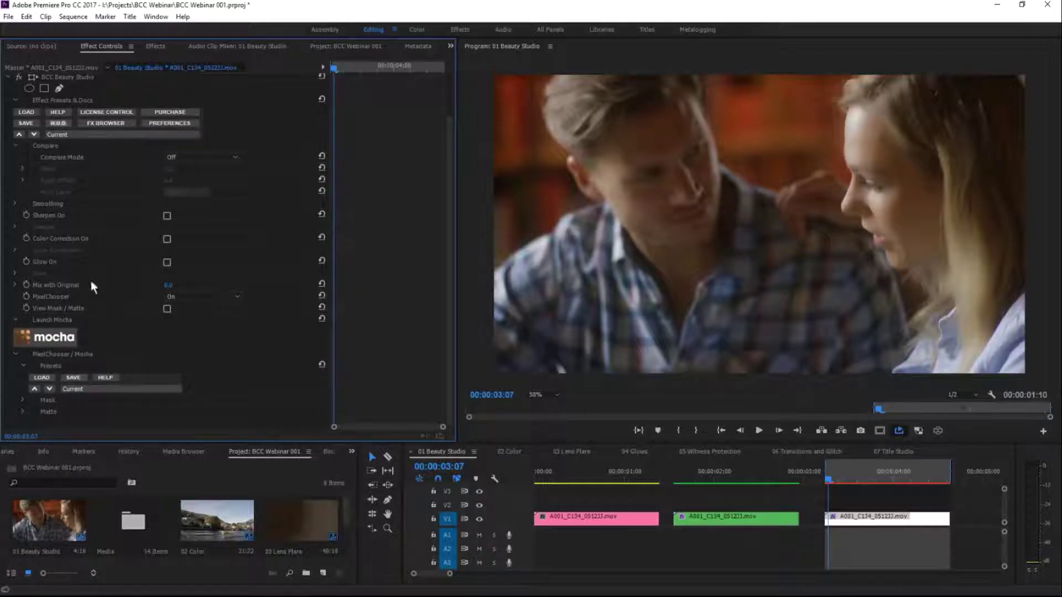
click(56, 337)
click(51, 337)
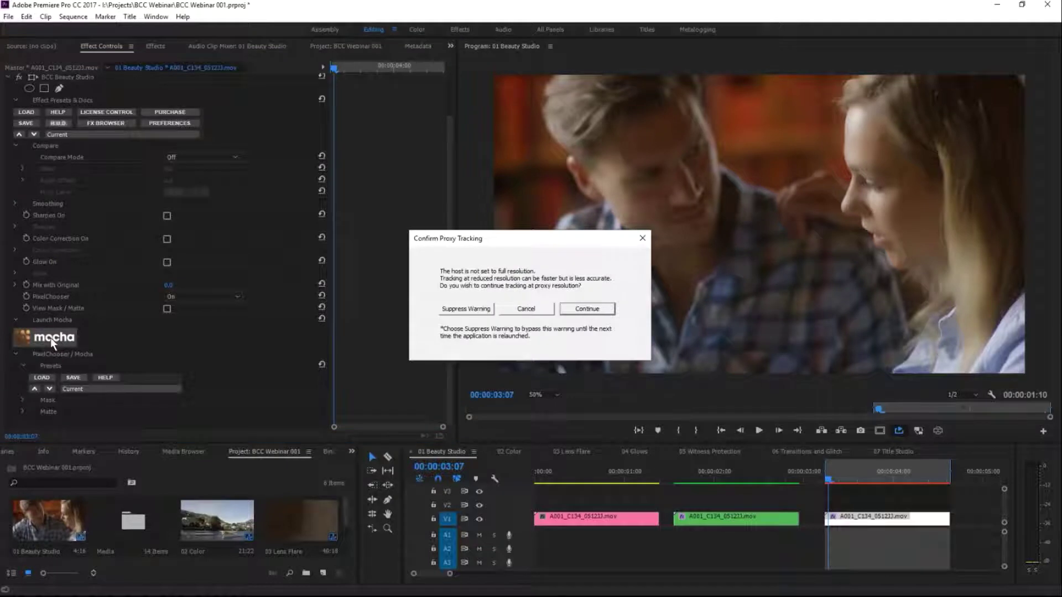
click(588, 310)
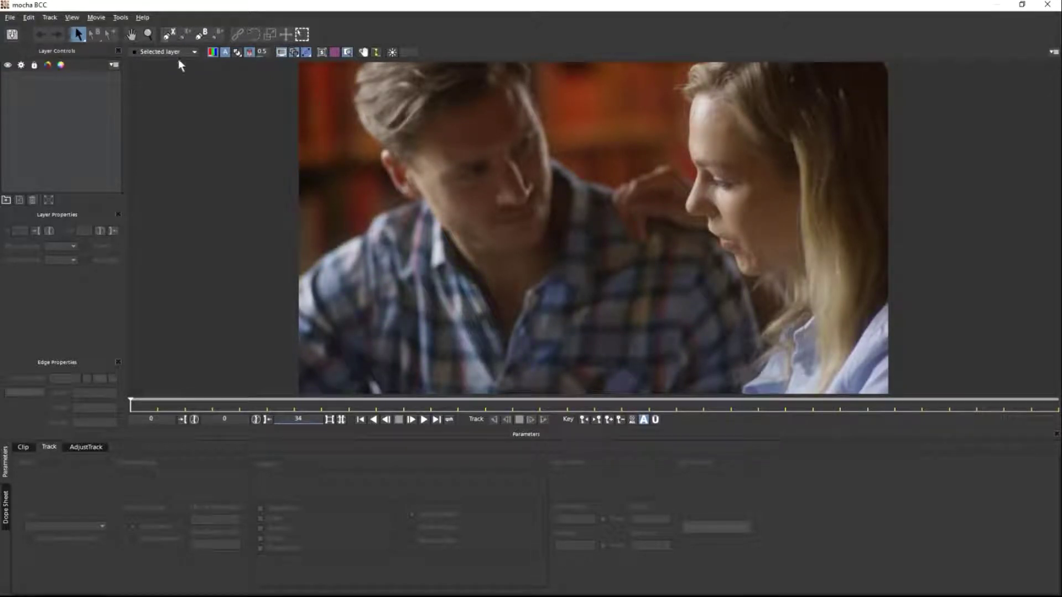
Step: Draw a closed X-spline around the woman's face, following her forehead, nose, lips, chin, jaw, cheek and hairline
click(170, 36)
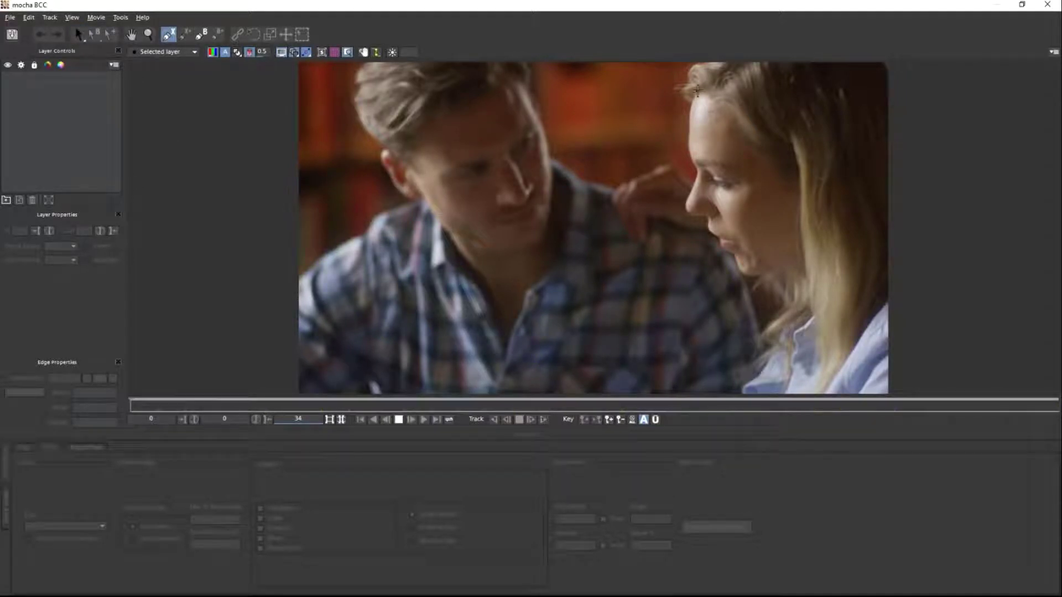
click(706, 72)
click(701, 92)
click(689, 140)
click(698, 166)
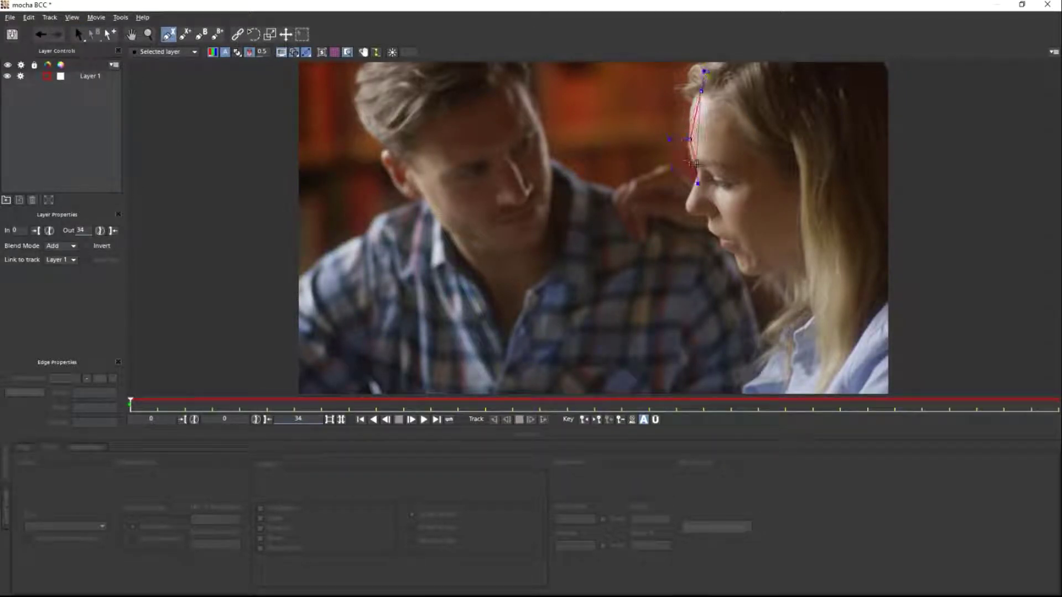
click(714, 209)
click(709, 223)
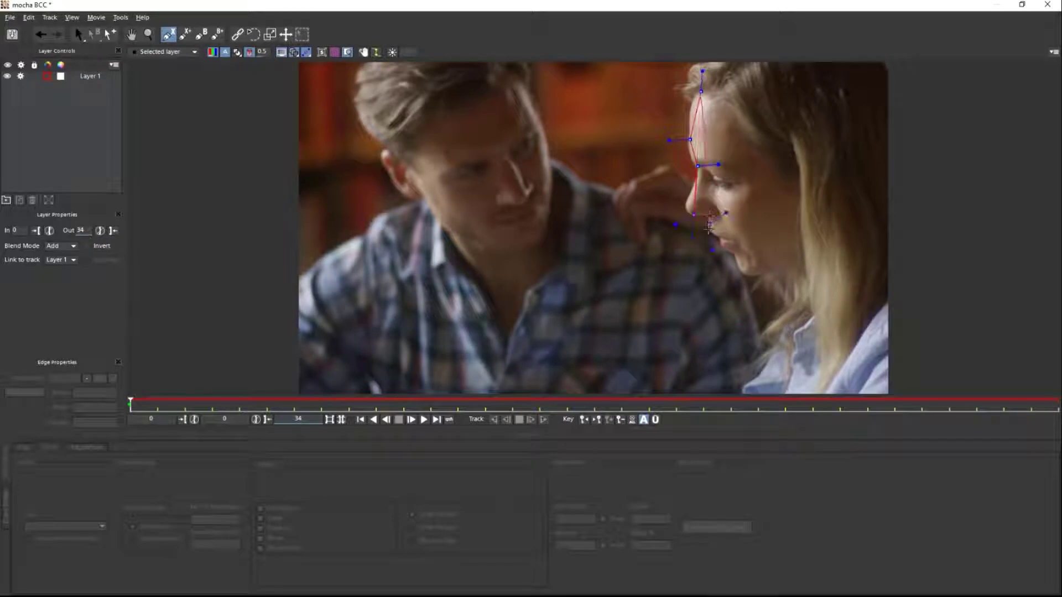
click(716, 231)
click(733, 241)
click(736, 256)
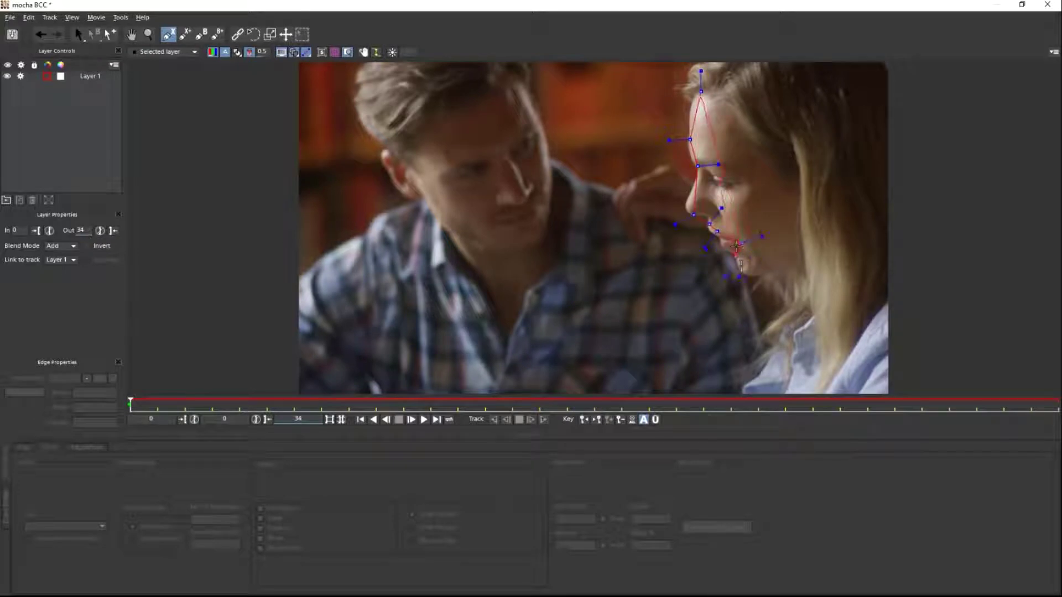
click(745, 275)
click(787, 265)
click(801, 267)
click(792, 189)
click(759, 157)
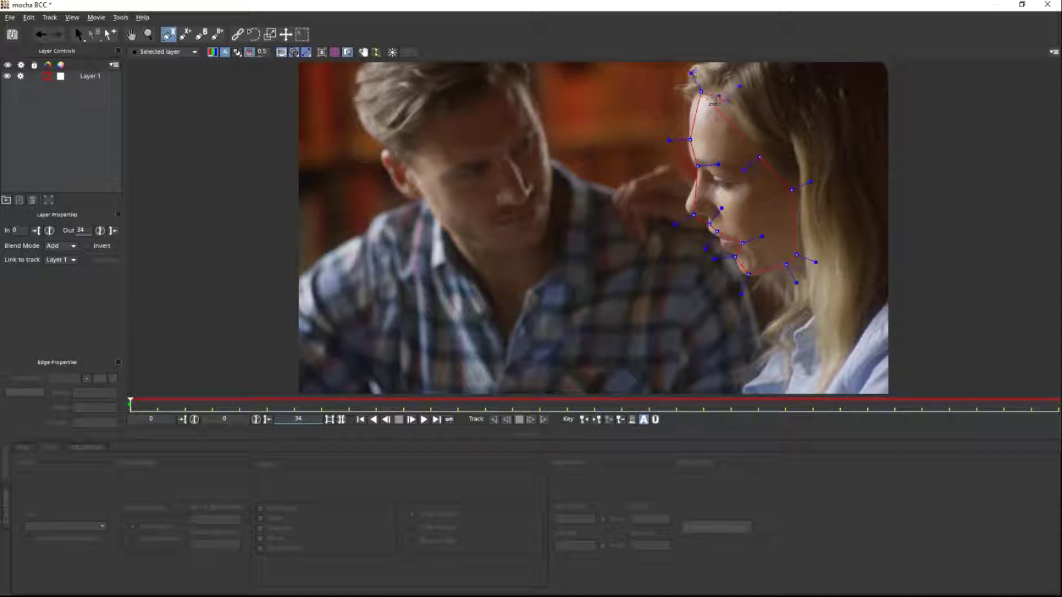
click(693, 72)
Step: Refine the face spline by adjusting its points at the forehead, nose, chin, cheek and hairline to fit the face
drag(699, 90, 685, 87)
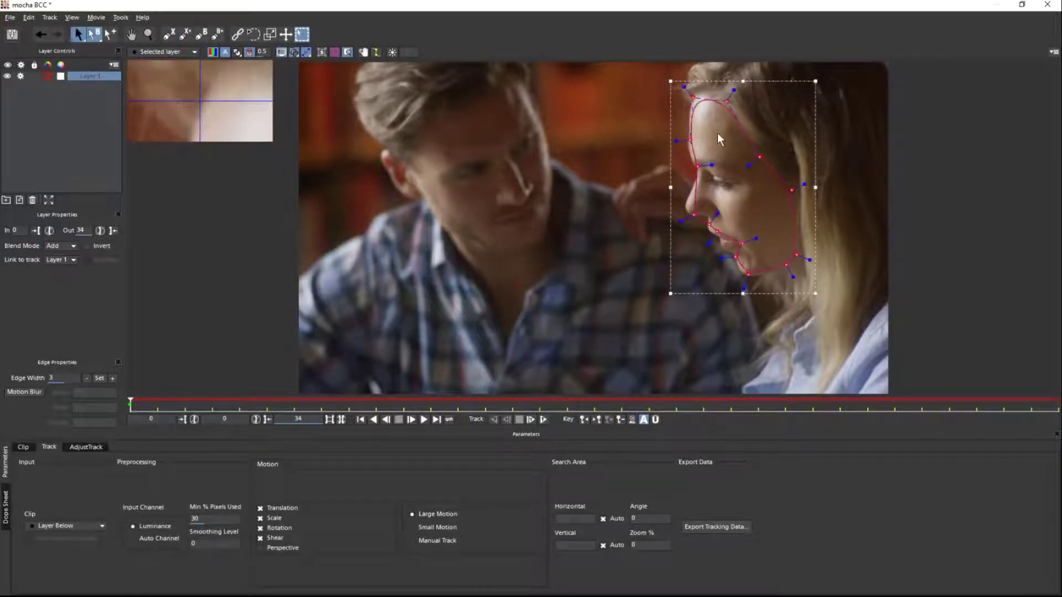
click(717, 133)
drag(690, 140, 690, 142)
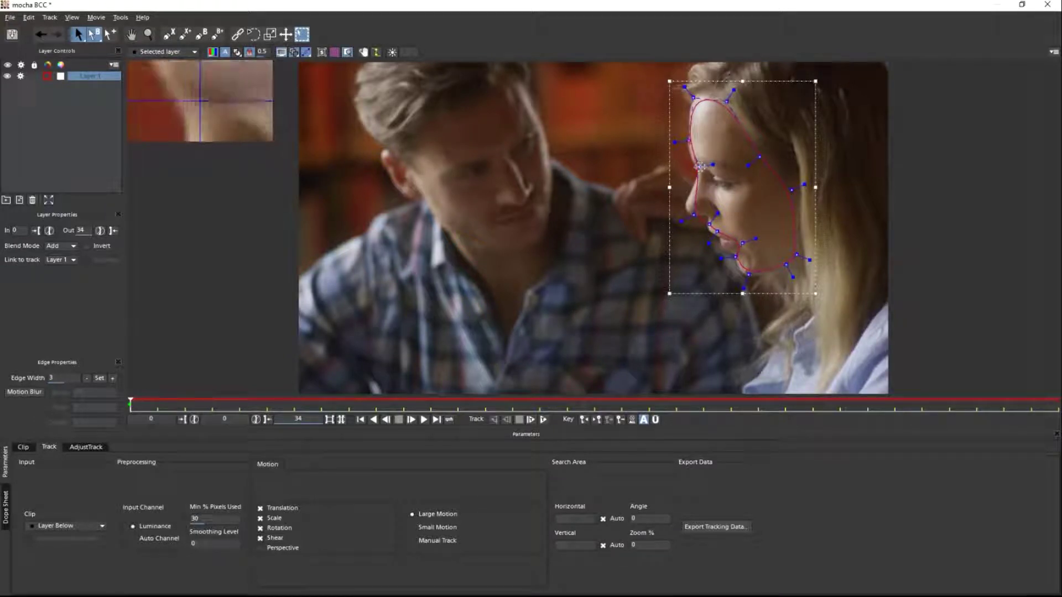
drag(694, 215, 748, 276)
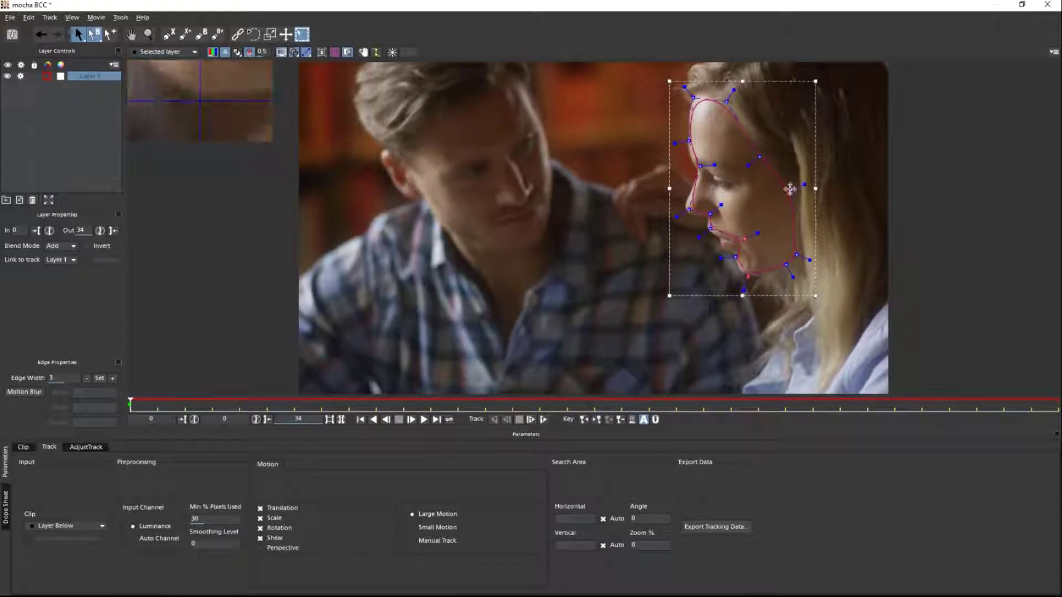
drag(792, 190, 792, 188)
drag(760, 156, 758, 158)
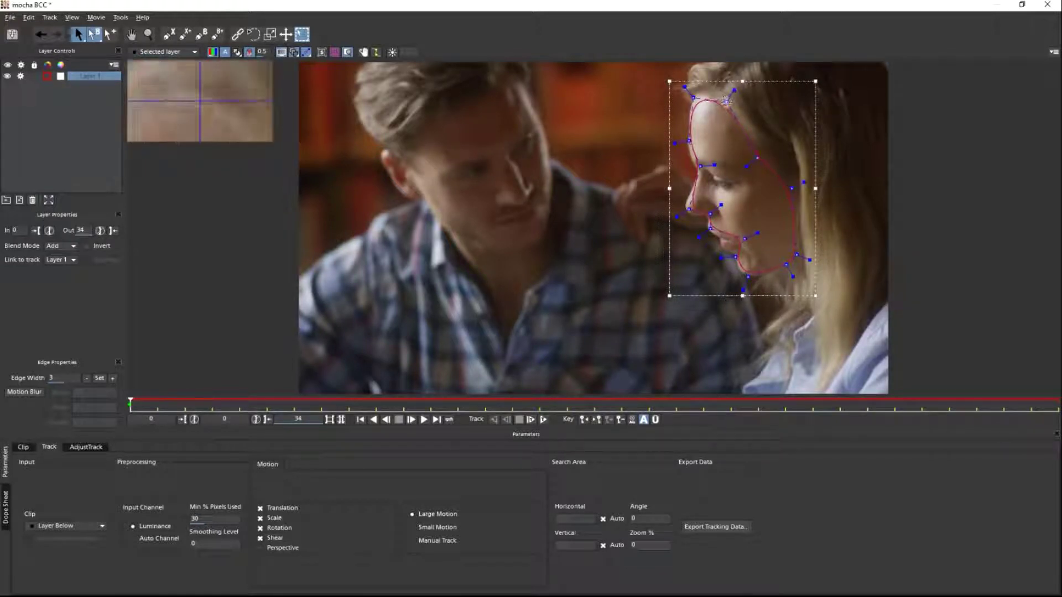
drag(684, 87, 683, 84)
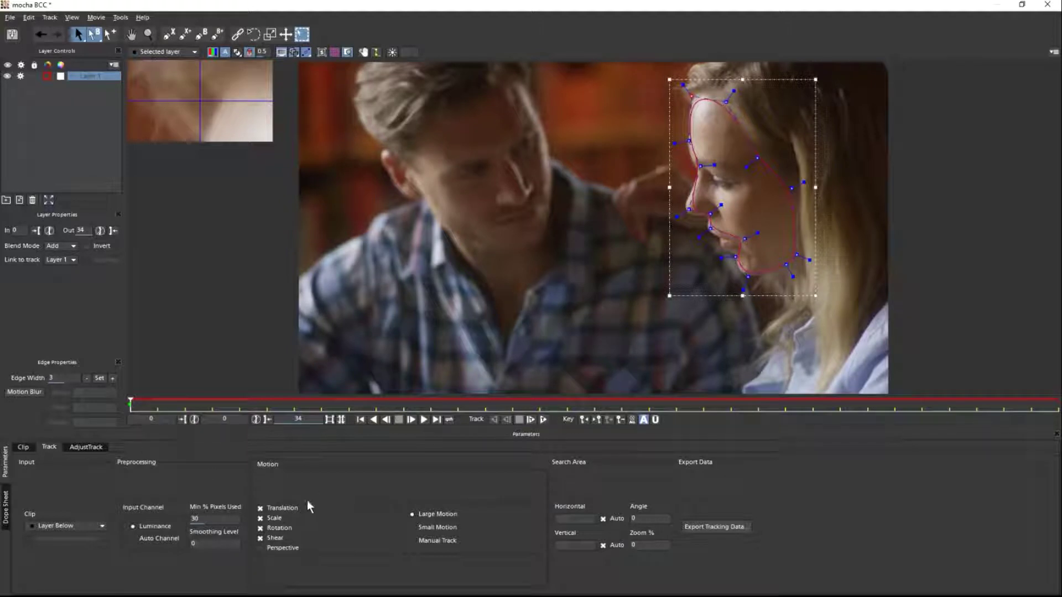
Step: Track the face spline forward to frame 34 and scrub back through the frames to check that it follows the face
click(544, 419)
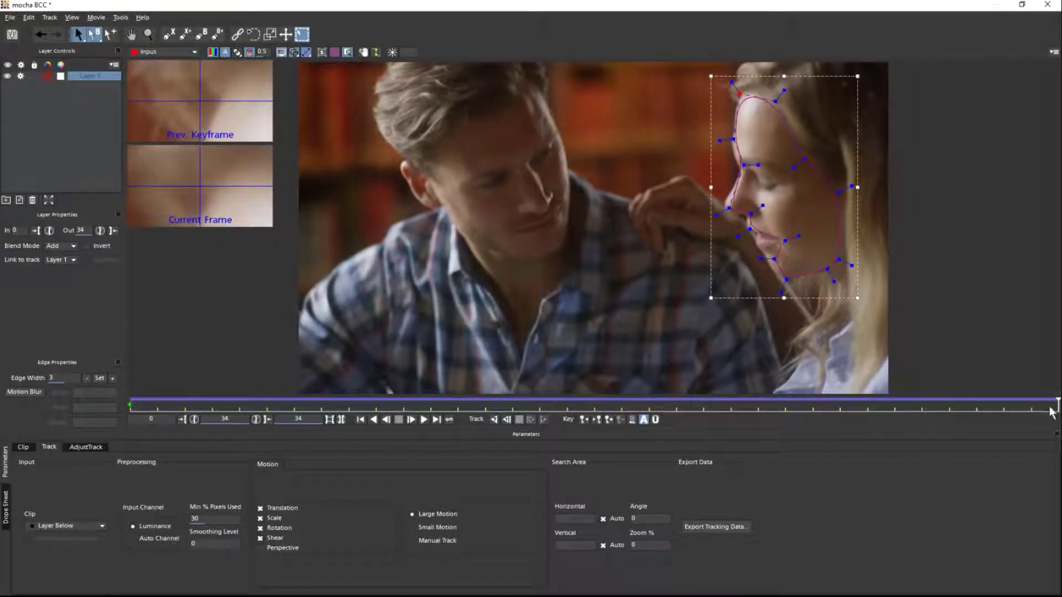
drag(1050, 410, 349, 401)
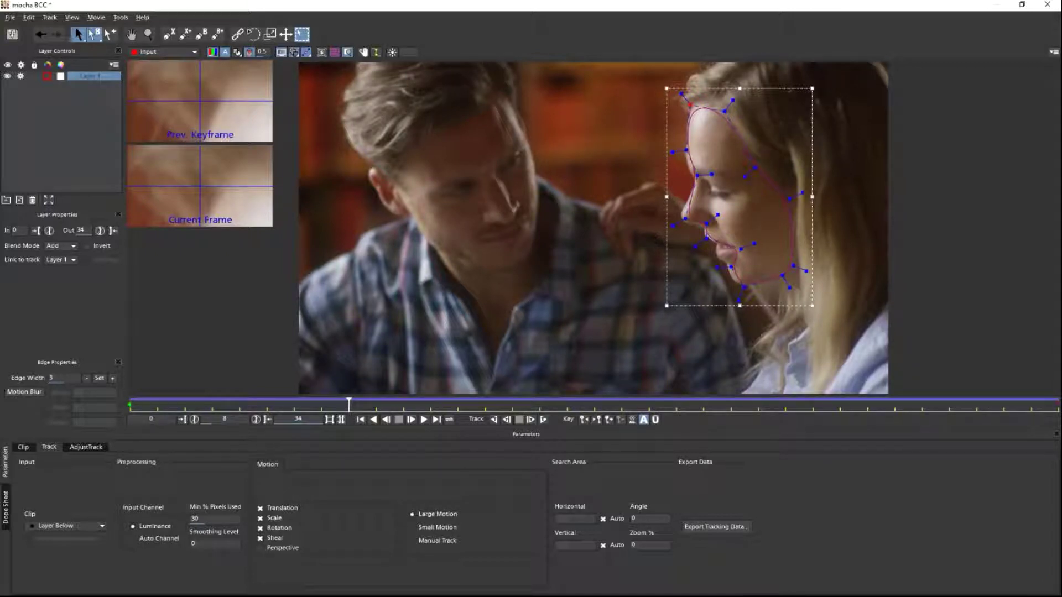
drag(352, 408, 526, 398)
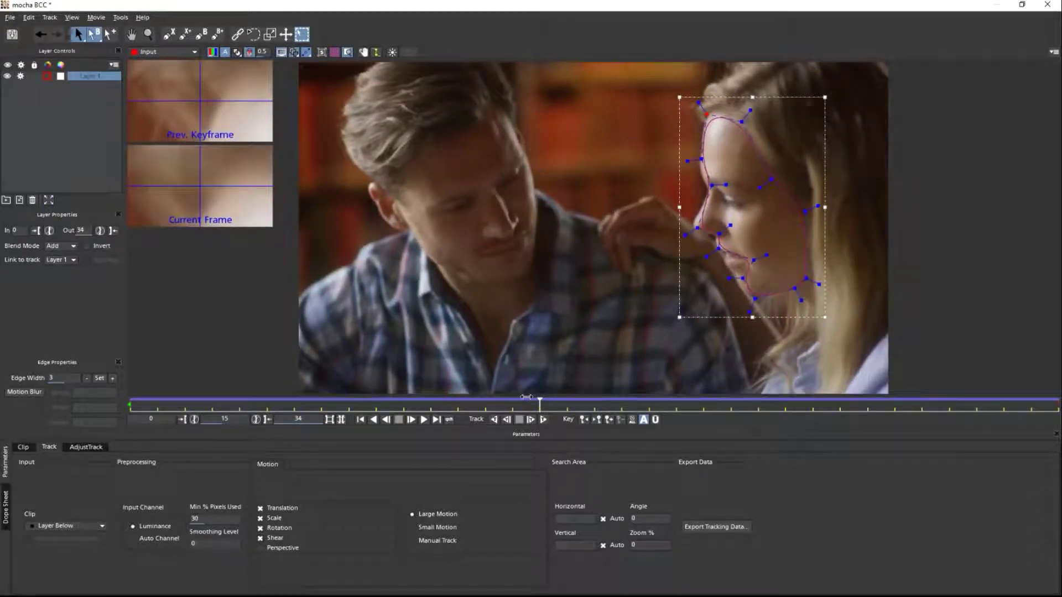
Step: Save the mocha project with the tracked face mask and return to Premiere Pro
click(13, 34)
click(13, 35)
click(35, 120)
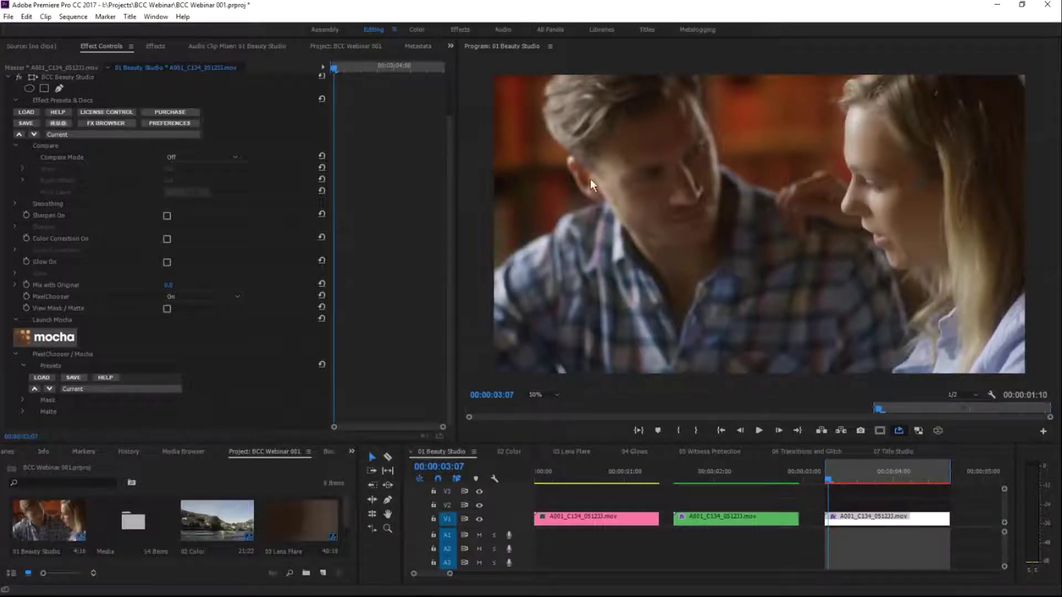
click(448, 294)
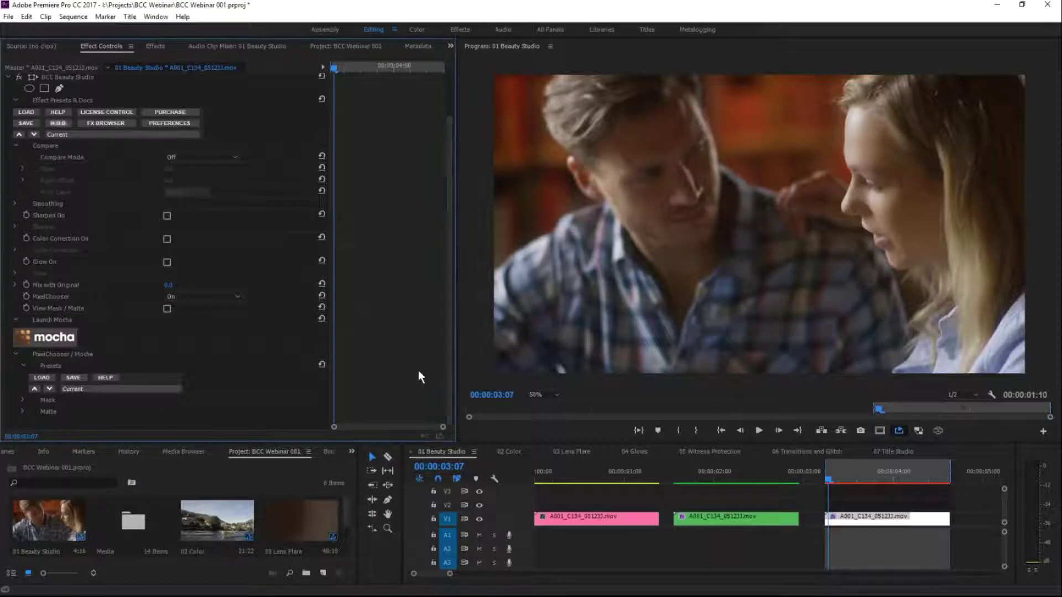
Step: Display the mask/matte while setting the Mocha Spline mask's Feather to 21, return to the normal image and save the project
click(167, 309)
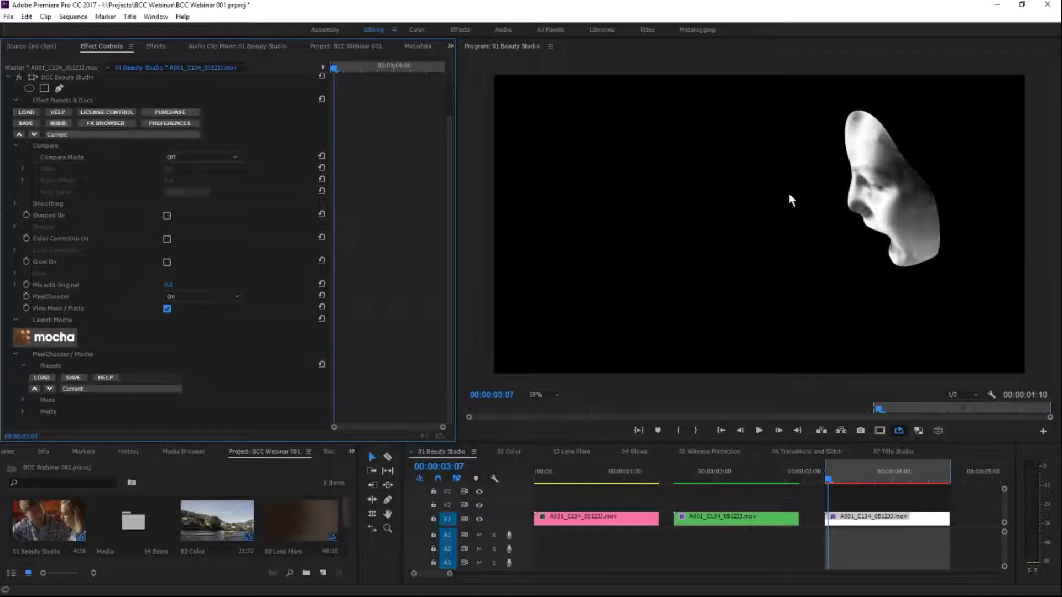
click(23, 400)
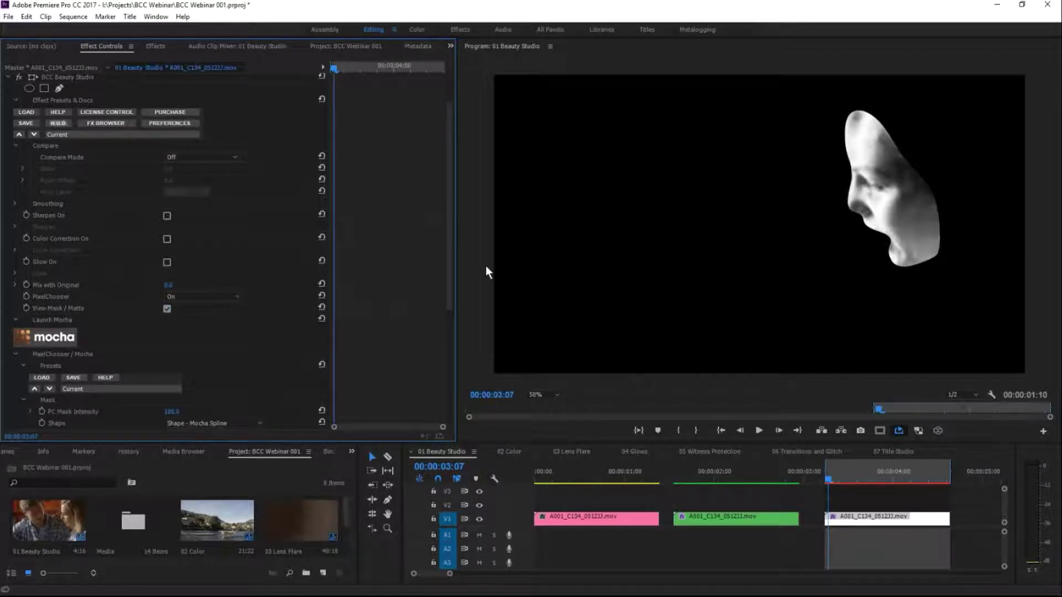
scroll(452, 285, down, 5)
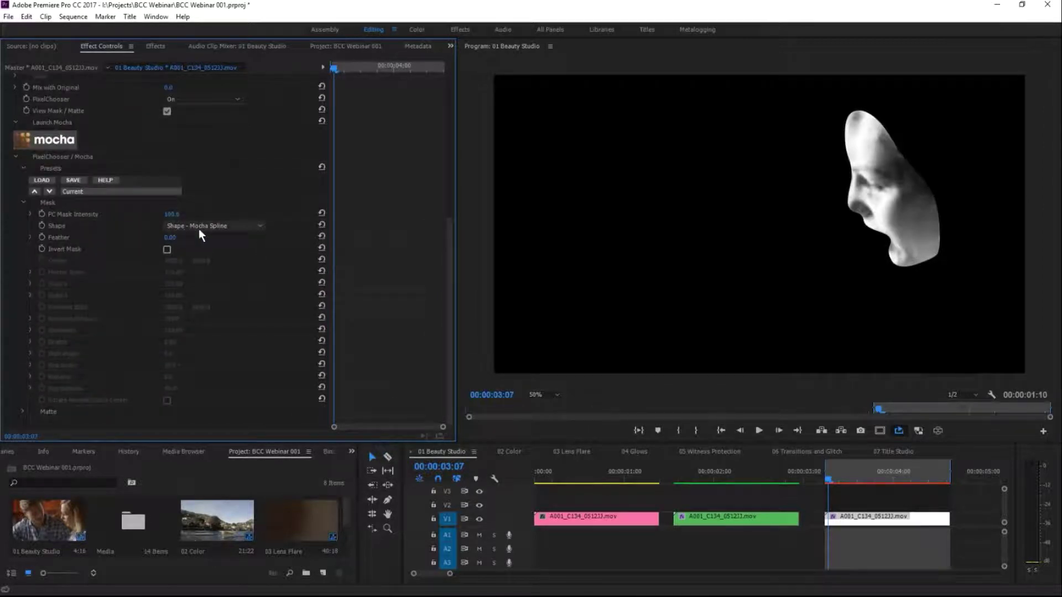
drag(175, 242, 186, 242)
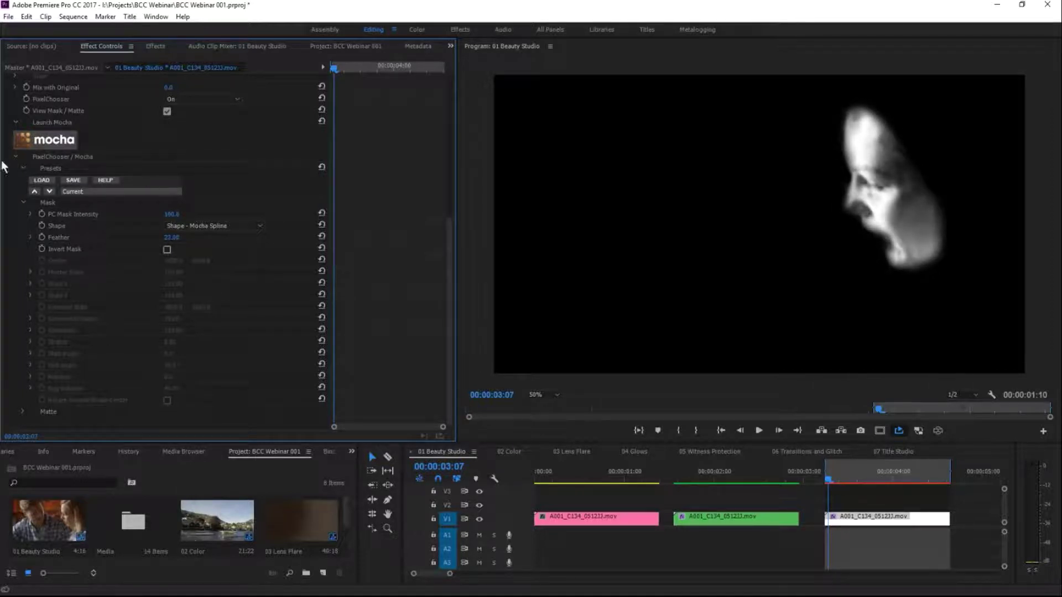
click(167, 111)
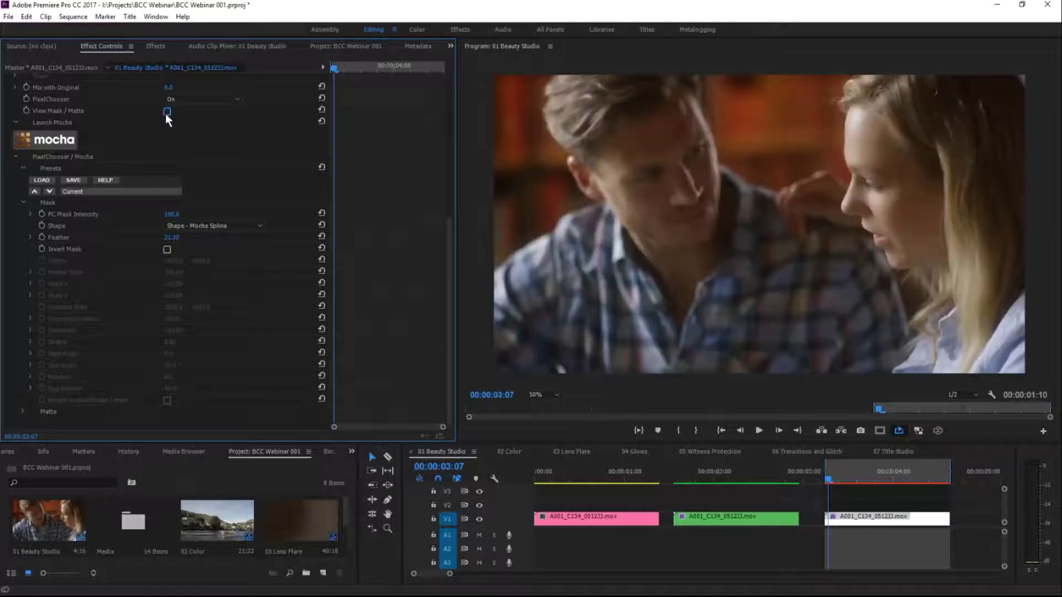
drag(451, 239, 446, 93)
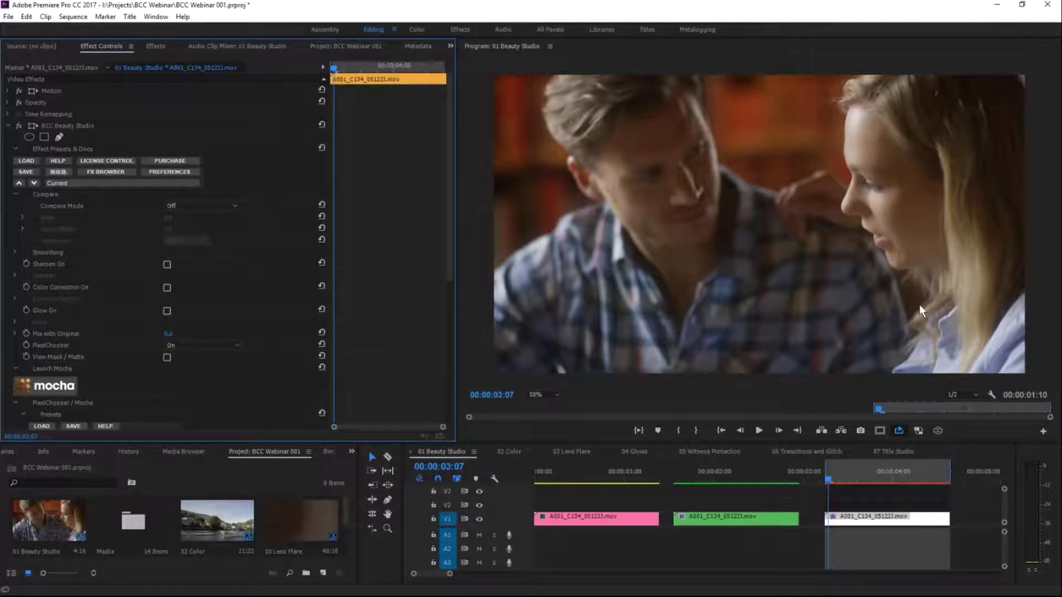
key(ctrl+s)
Step: Collapse the PixelChooser / Mocha settings and reduce the Smoothing Master Amount of BCC Beauty Studio
click(16, 402)
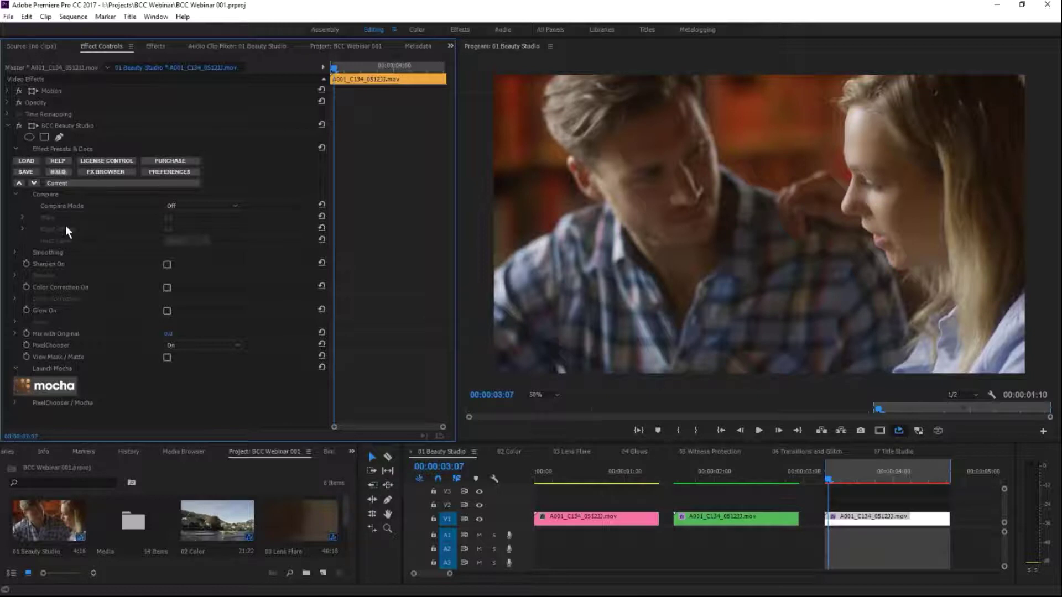
click(17, 253)
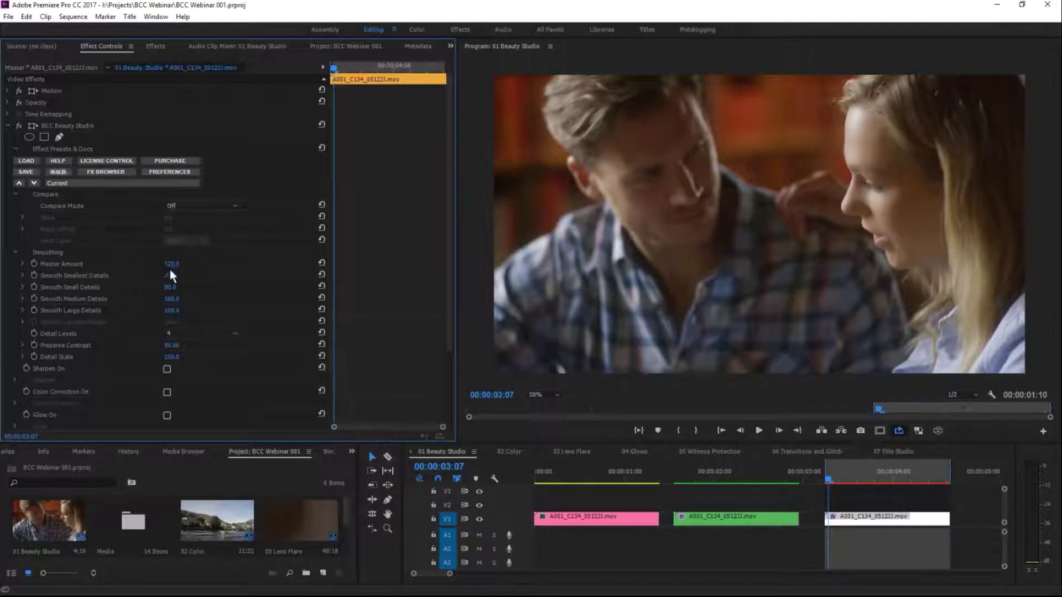
drag(171, 265, 161, 265)
drag(172, 264, 163, 264)
drag(170, 264, 165, 264)
Step: Toggle BCC Beauty Studio to compare the result, save the project, and move the playhead to the clip's start at 00:00:03:06
click(8, 126)
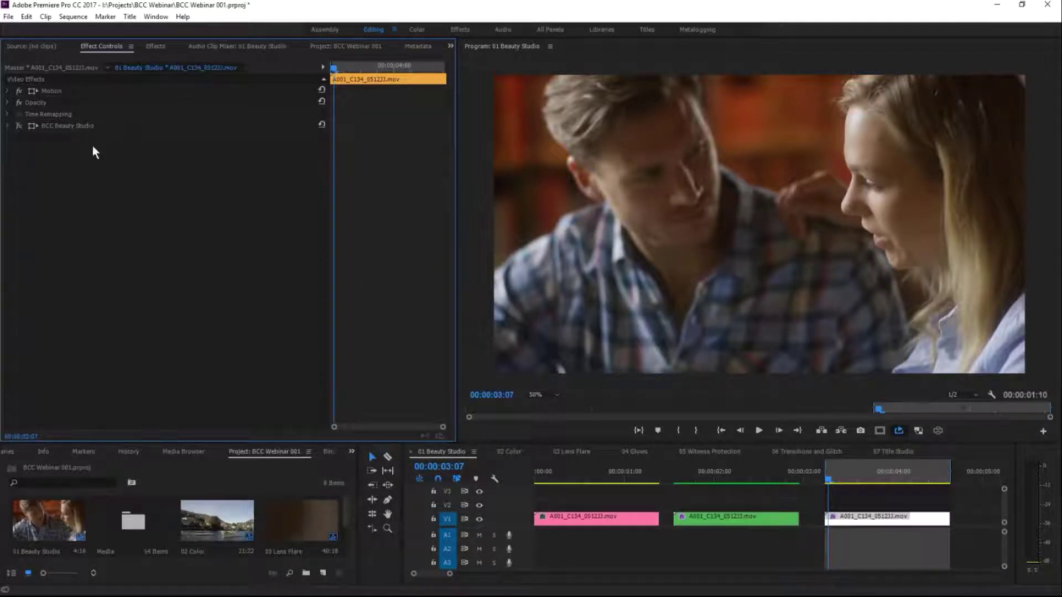
click(19, 126)
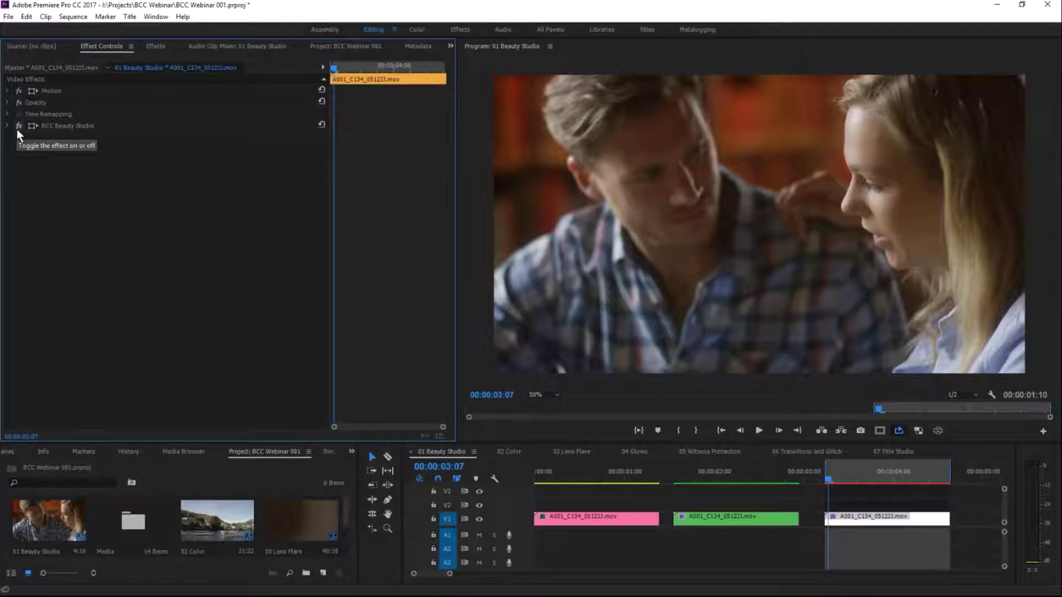
key(ctrl+s)
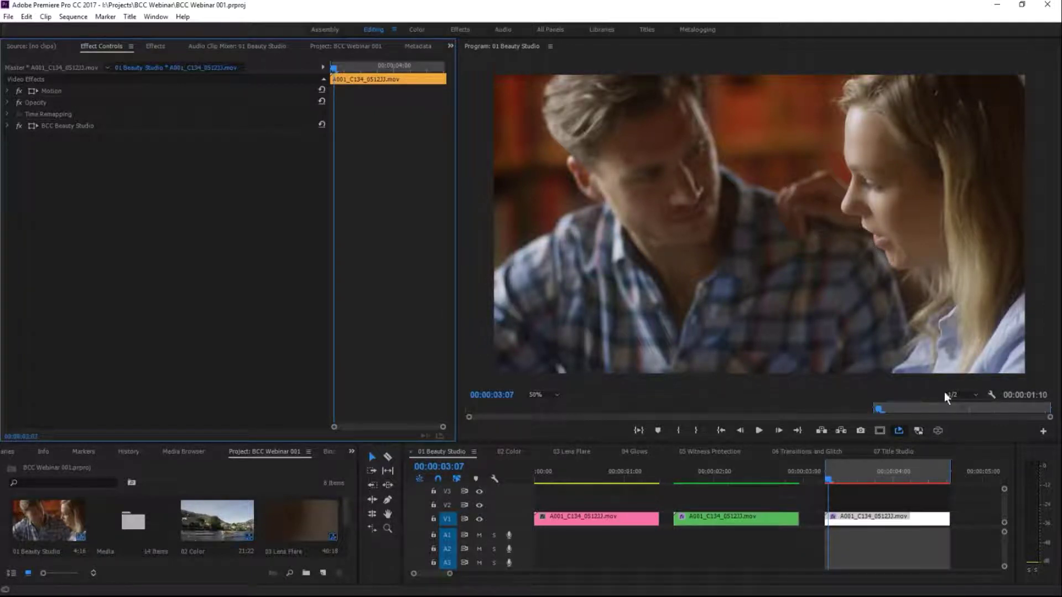
click(833, 480)
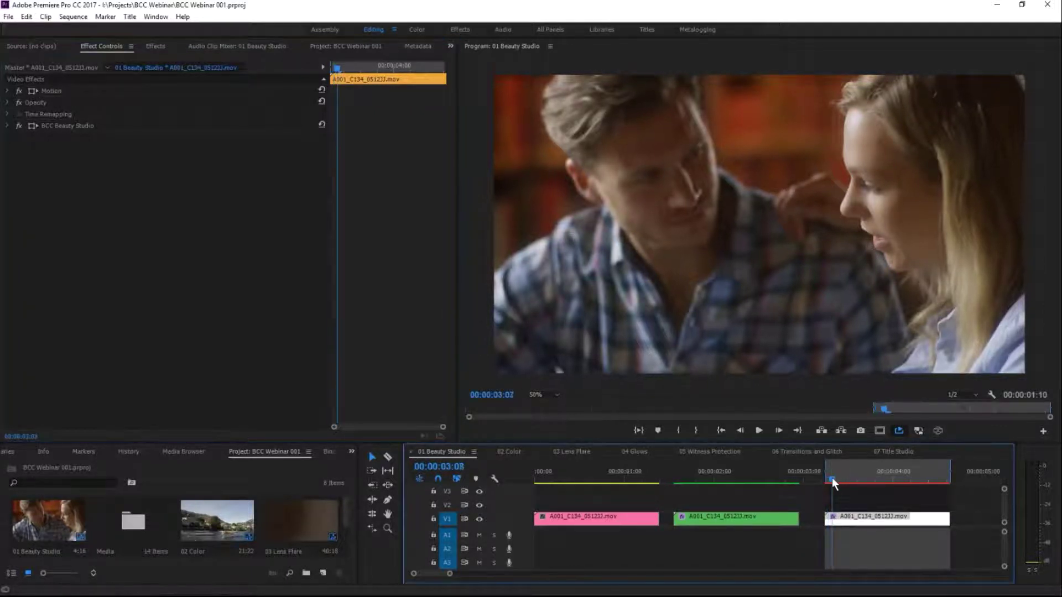
drag(833, 476, 827, 477)
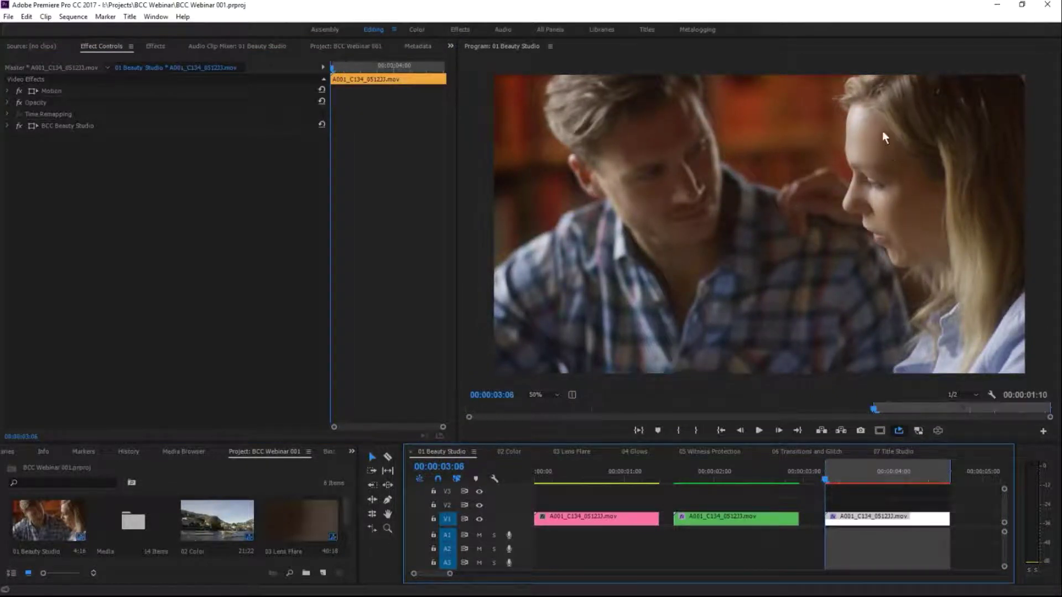
Step: Apply BCC Remover from BCC10 Image Restoration to the third clip and display its effect settings
click(535, 395)
click(551, 475)
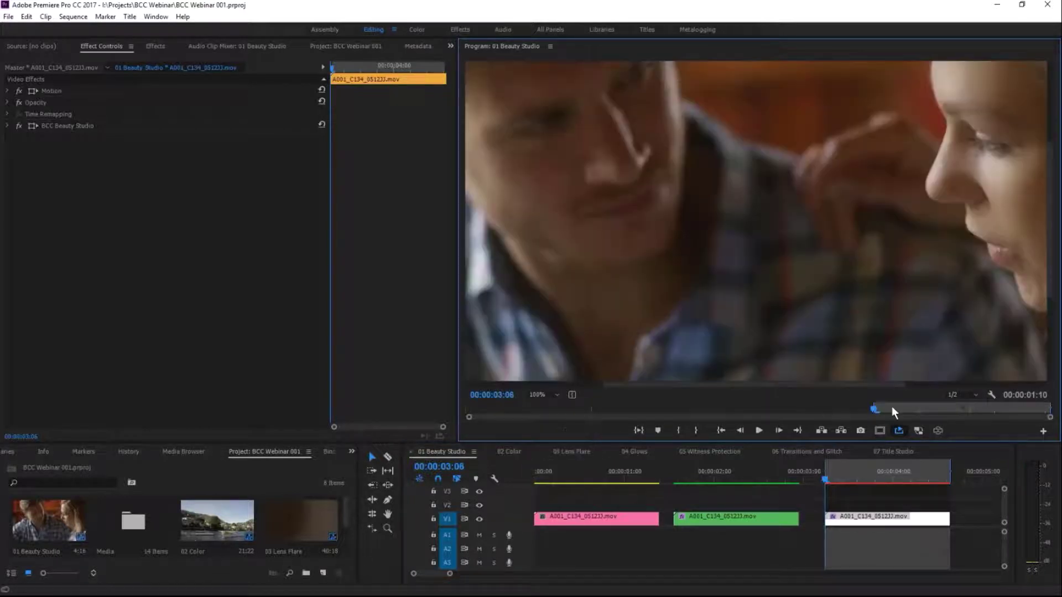
drag(845, 384, 957, 386)
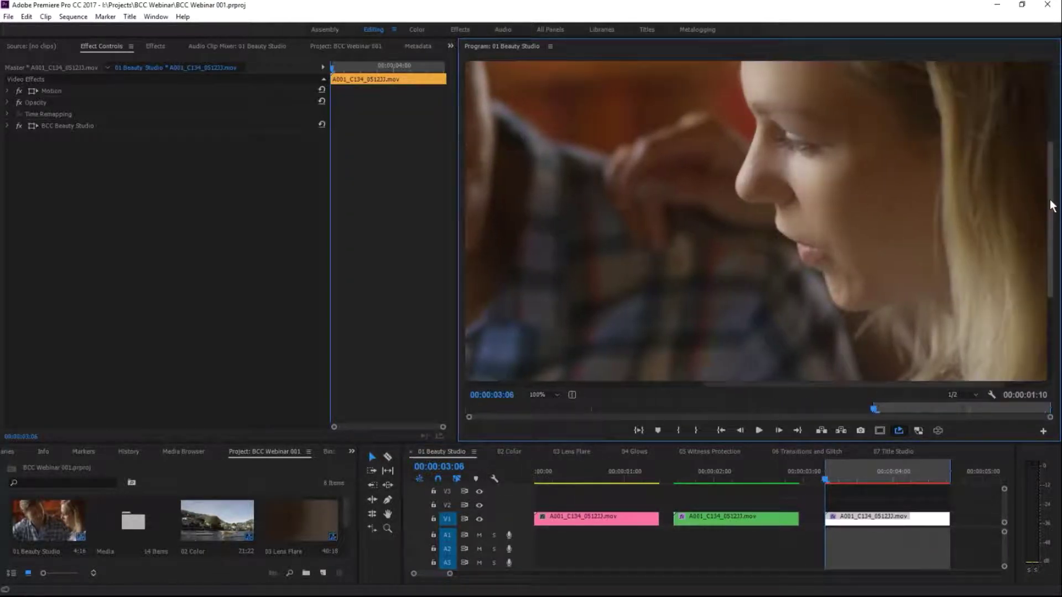
drag(1051, 206, 1040, 158)
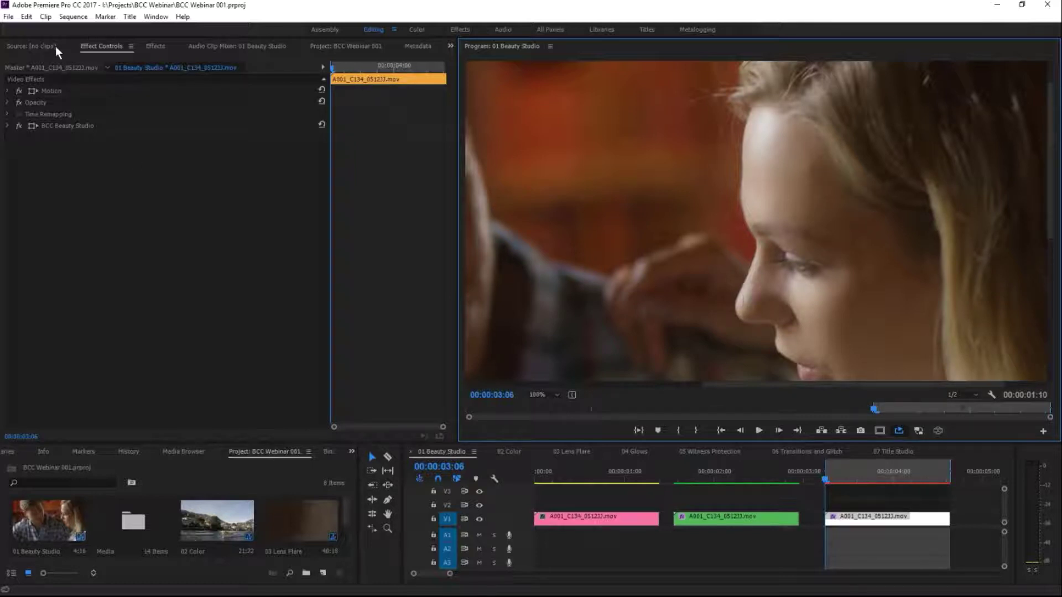
click(157, 45)
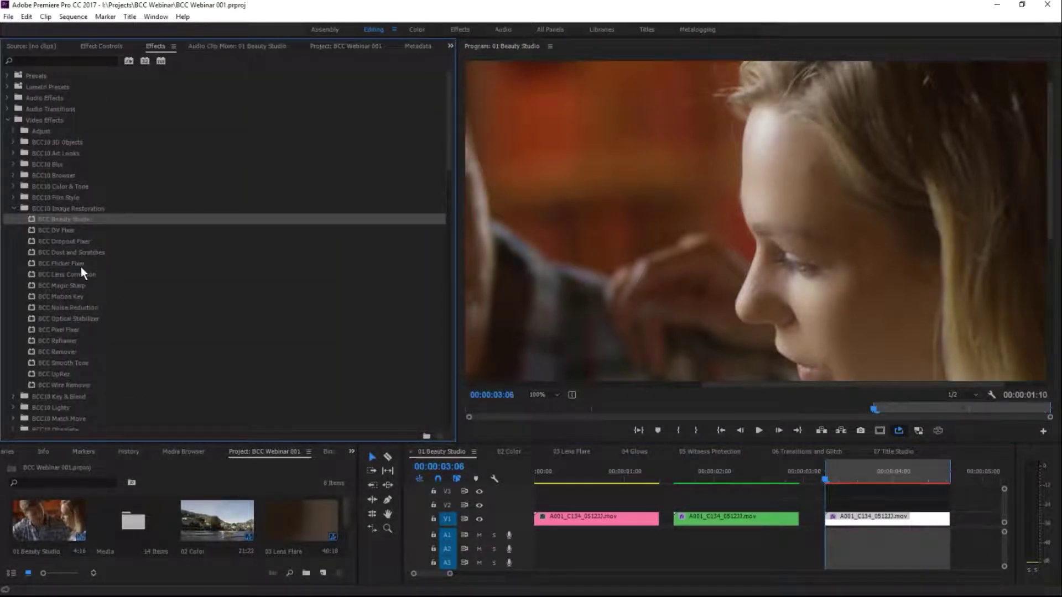
click(64, 353)
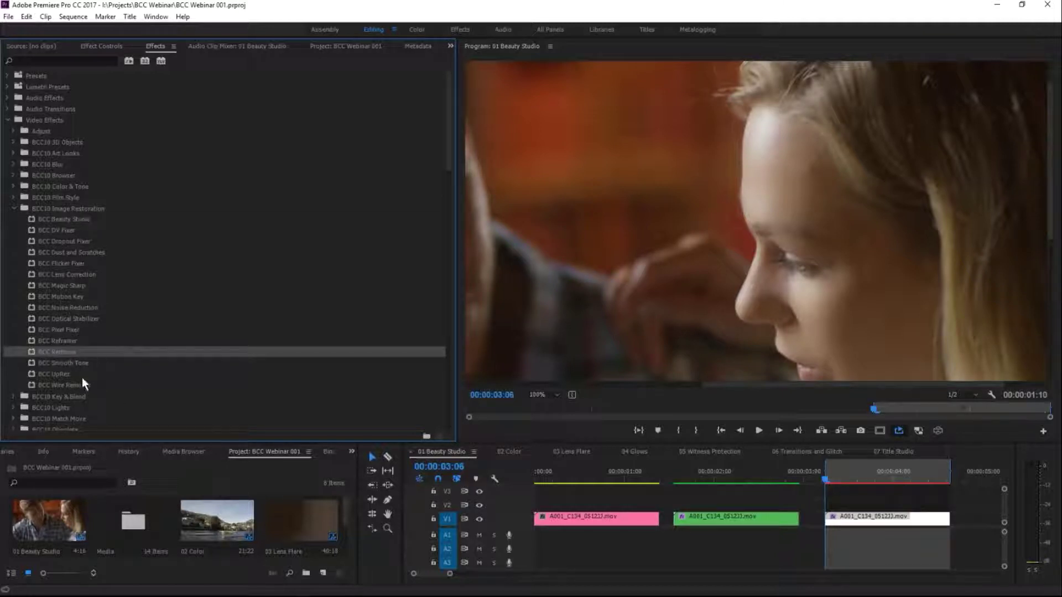
drag(64, 352, 866, 525)
click(111, 45)
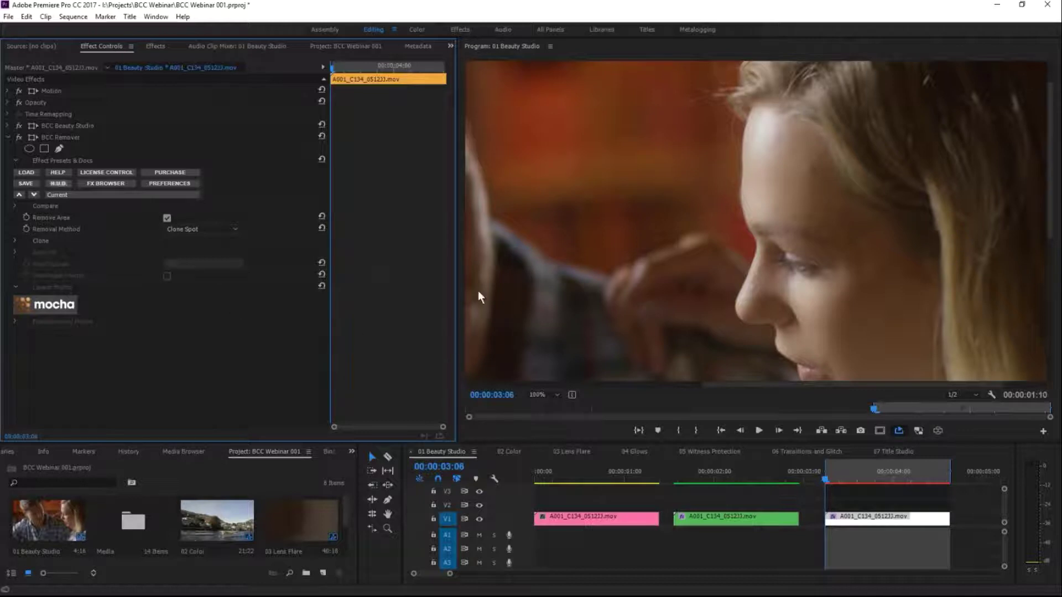
Step: Fit the whole frame in view and place BCC Remover's clone source and destination points on the woman's forehead, with the destination on the blemish
click(54, 138)
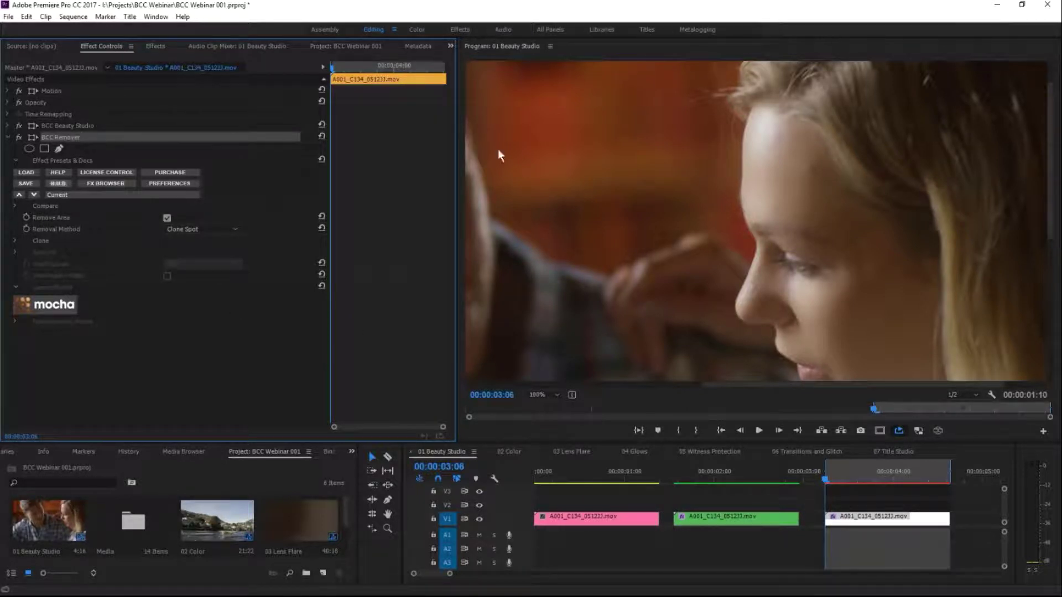
click(543, 394)
click(556, 447)
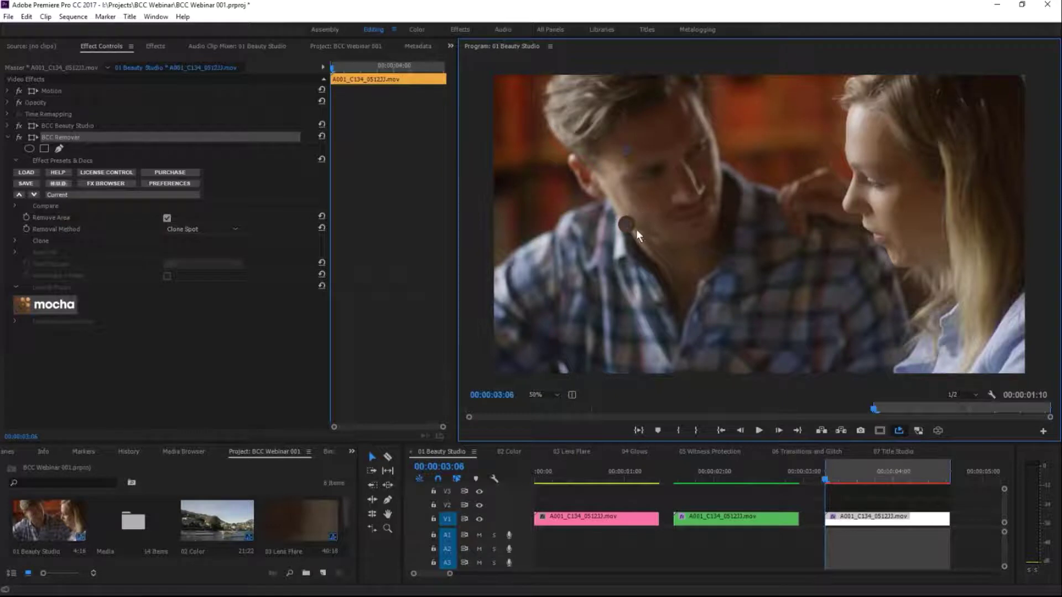
drag(630, 228, 722, 207)
drag(831, 173, 880, 134)
drag(873, 150, 875, 152)
click(172, 371)
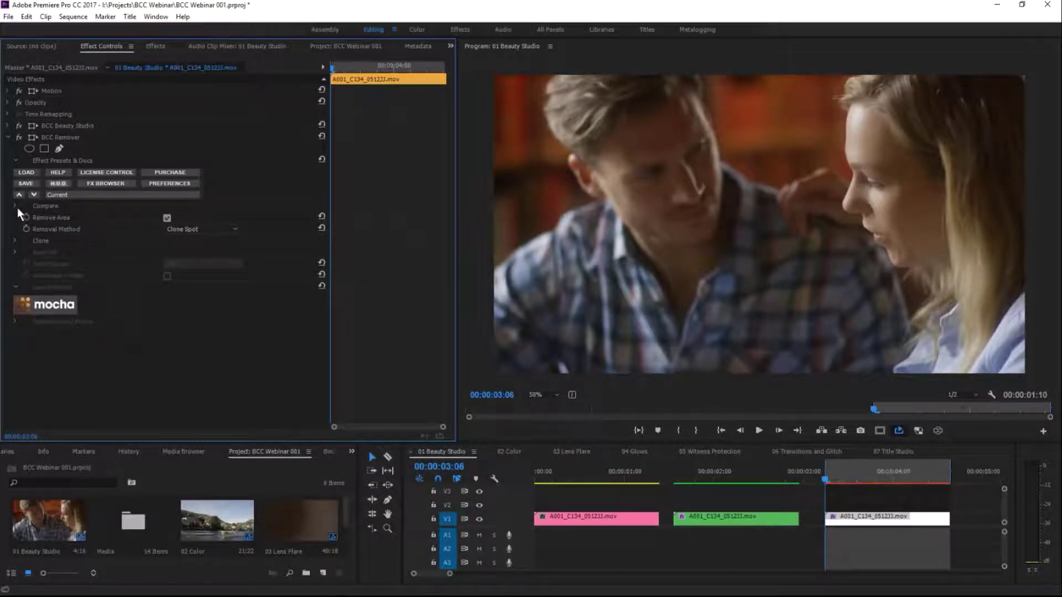
Step: Expand BCC Remover's Clone settings and set Feather to 20 and Radius to 4
click(16, 240)
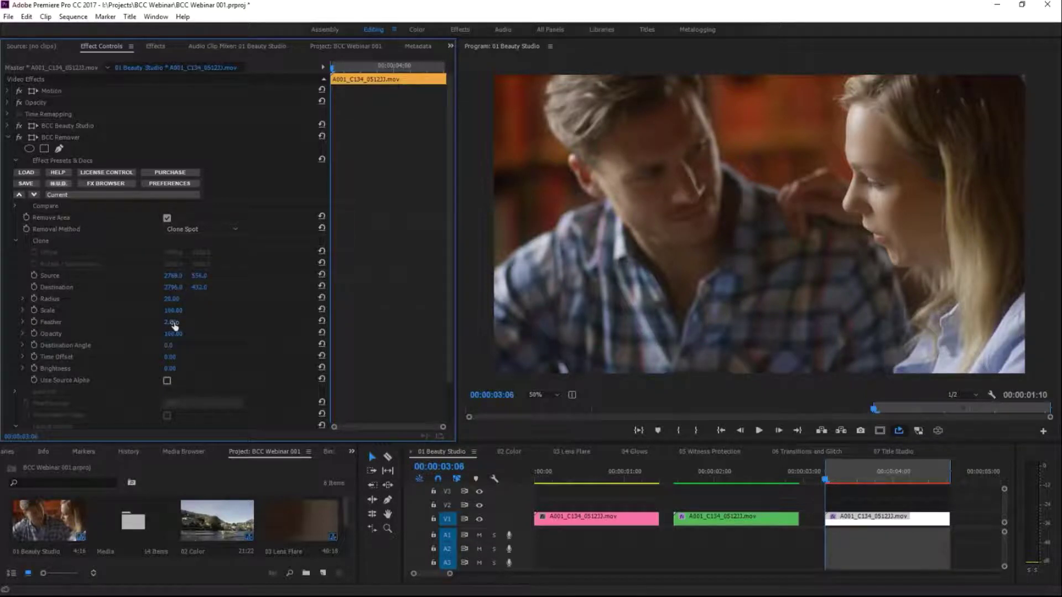
drag(175, 324, 194, 324)
drag(171, 322, 186, 322)
drag(170, 299, 161, 299)
Step: Play and scrub the clip to check the cloned spot, and return to the clip's start at 00:00:03:06
key(space)
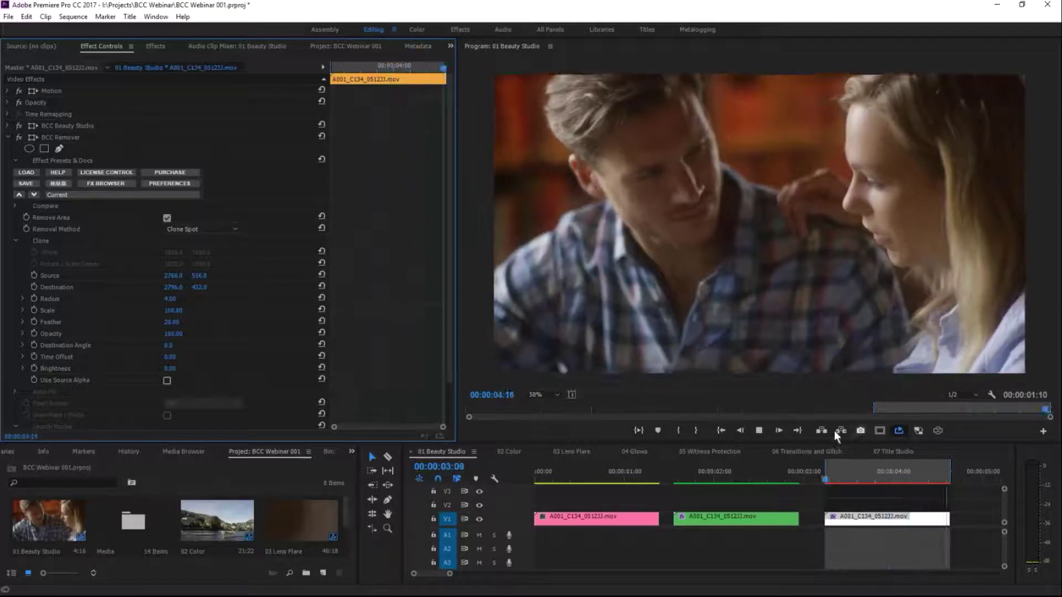
drag(841, 478, 878, 476)
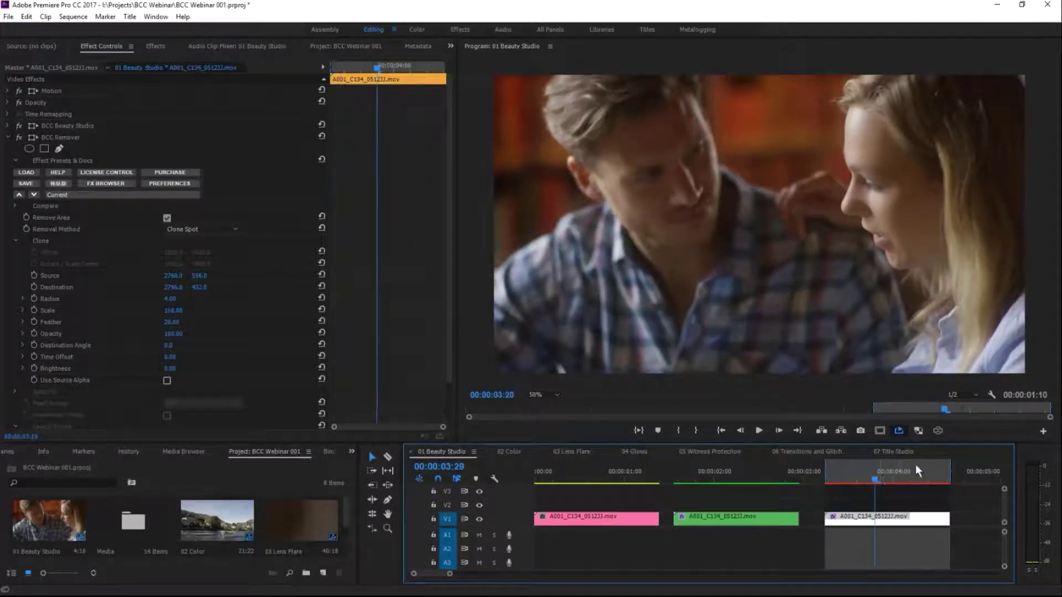
click(828, 478)
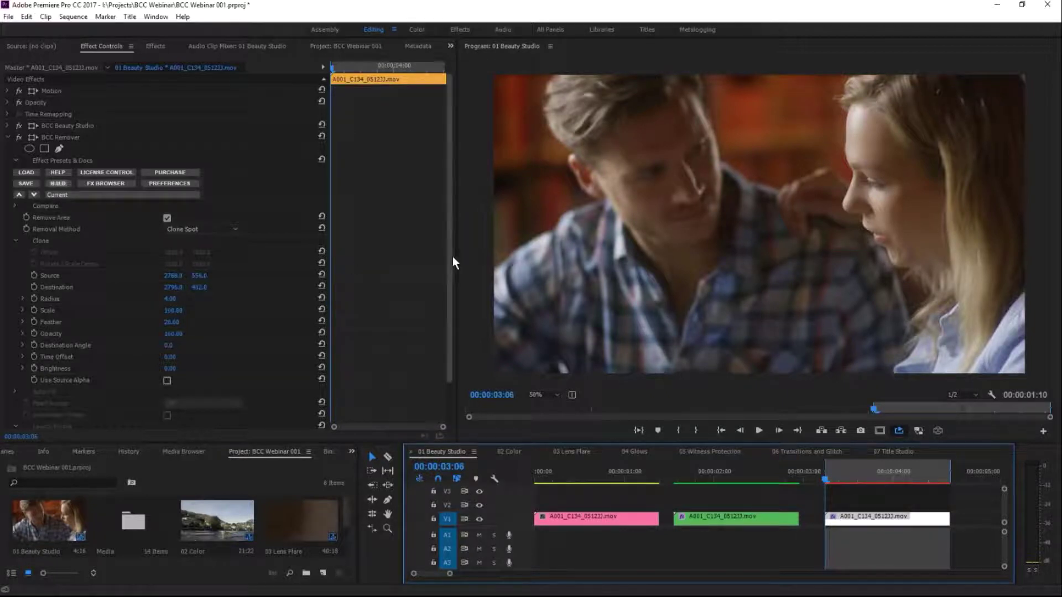
Step: Launch mocha from BCC Remover and draw a small closed X-Spline around the blemish on the woman's forehead
drag(453, 256, 442, 317)
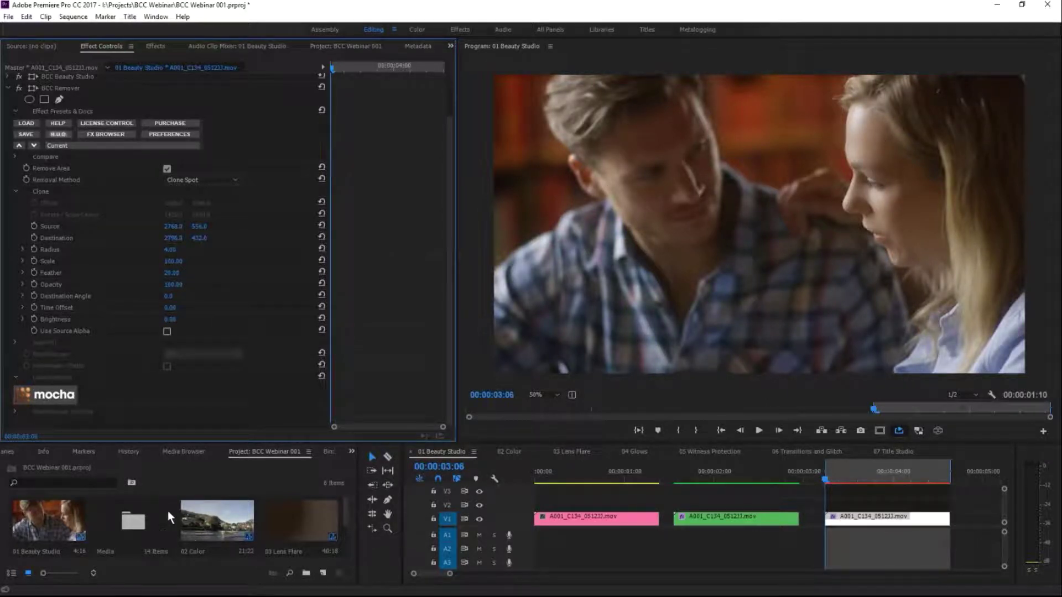
click(58, 396)
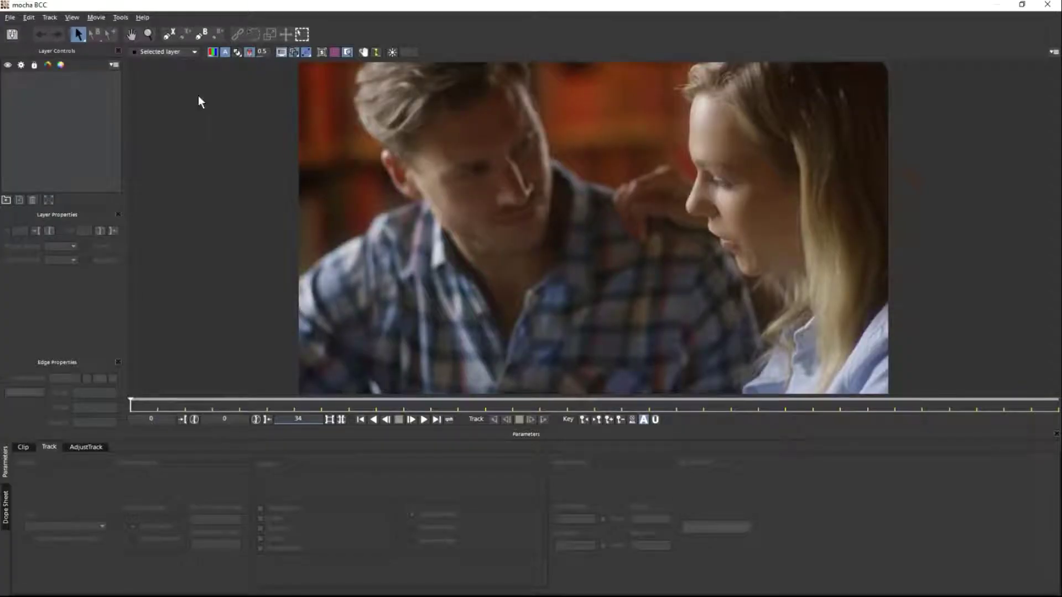
click(169, 34)
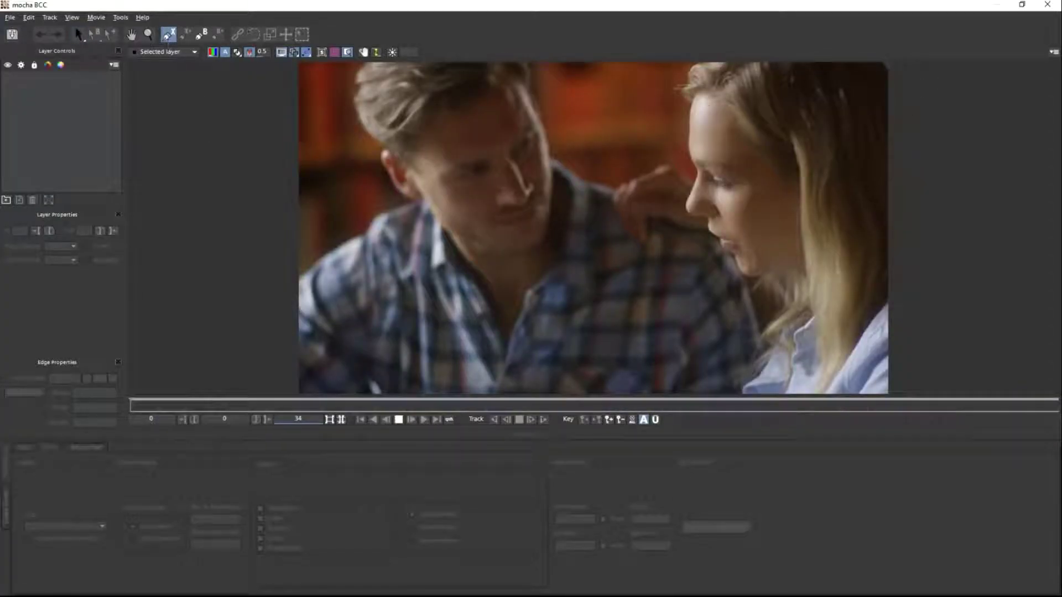
click(707, 153)
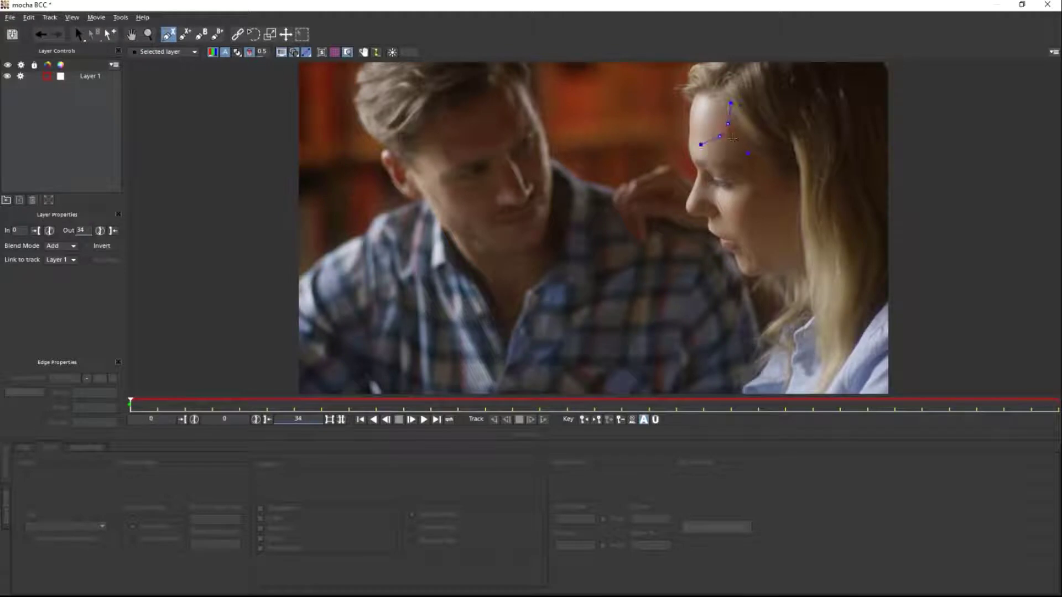
click(741, 127)
click(762, 125)
click(741, 158)
right_click(788, 128)
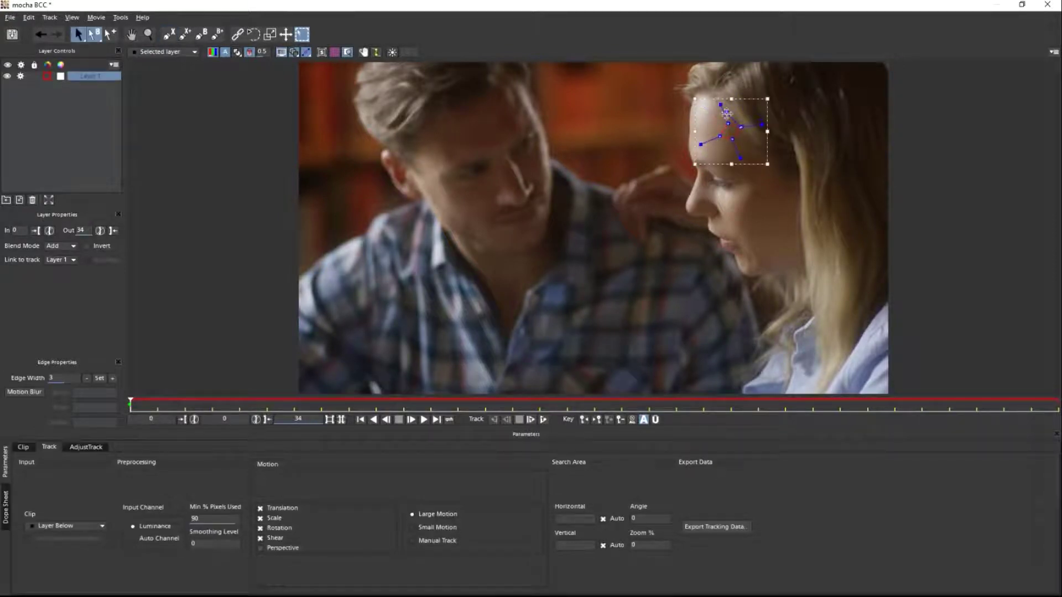
drag(722, 104, 724, 115)
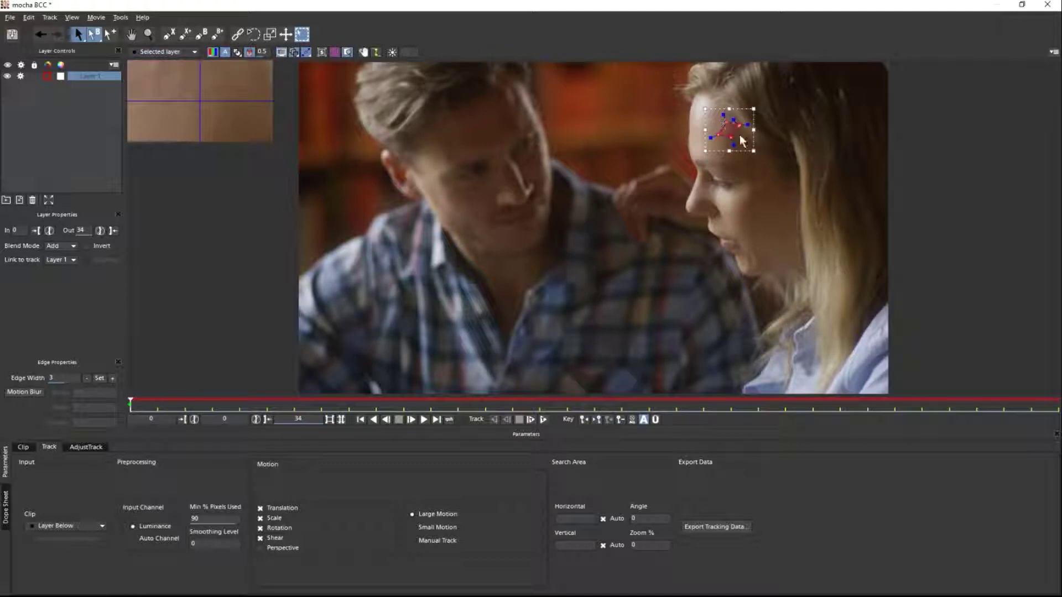
drag(739, 126, 740, 132)
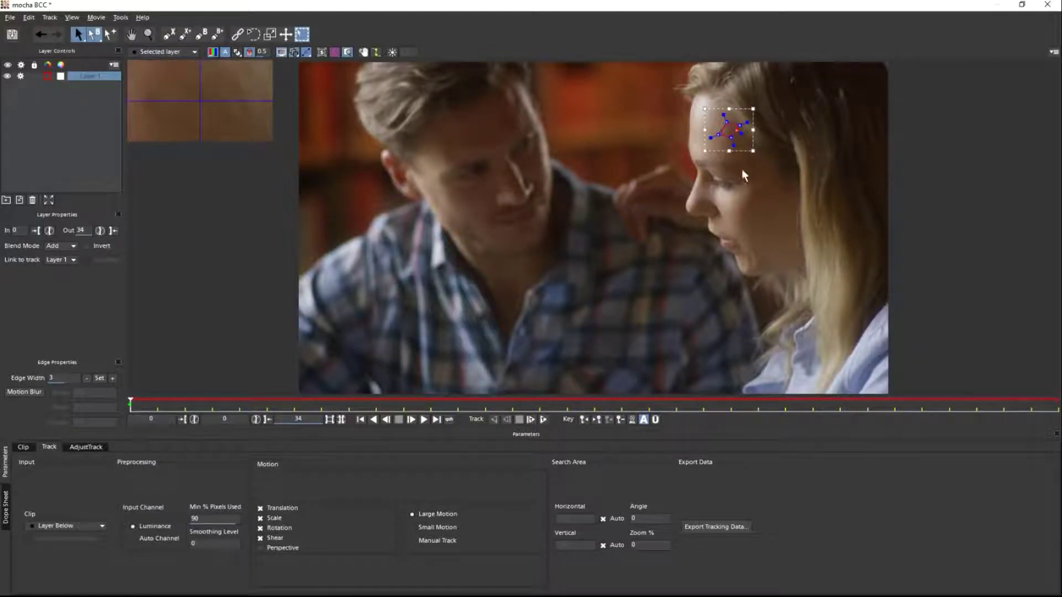
Step: Track the forehead shape forward to the last frame using only Translation, and return to Premiere Pro
click(260, 522)
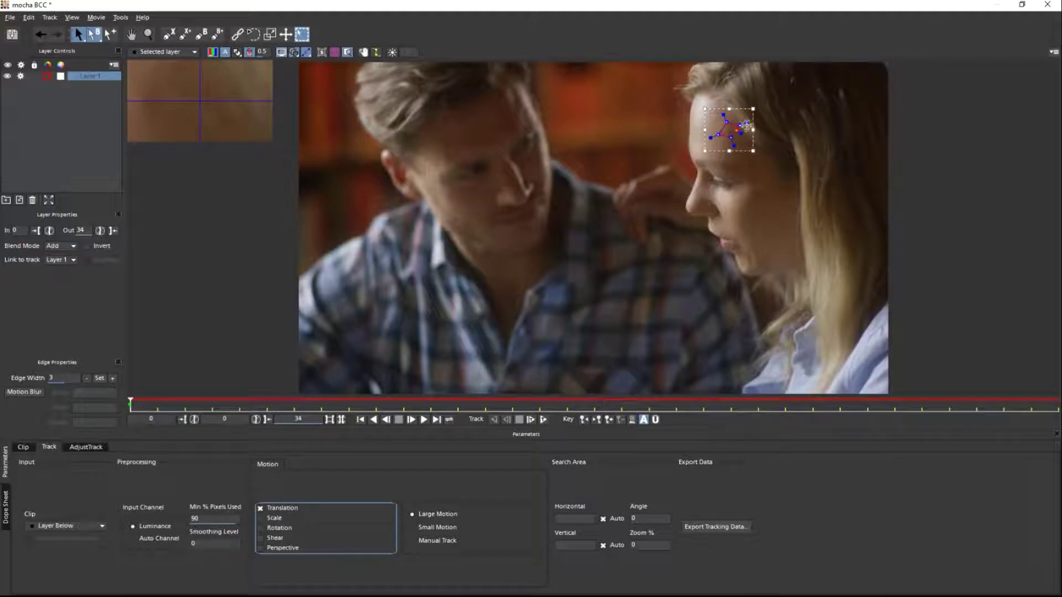
click(545, 420)
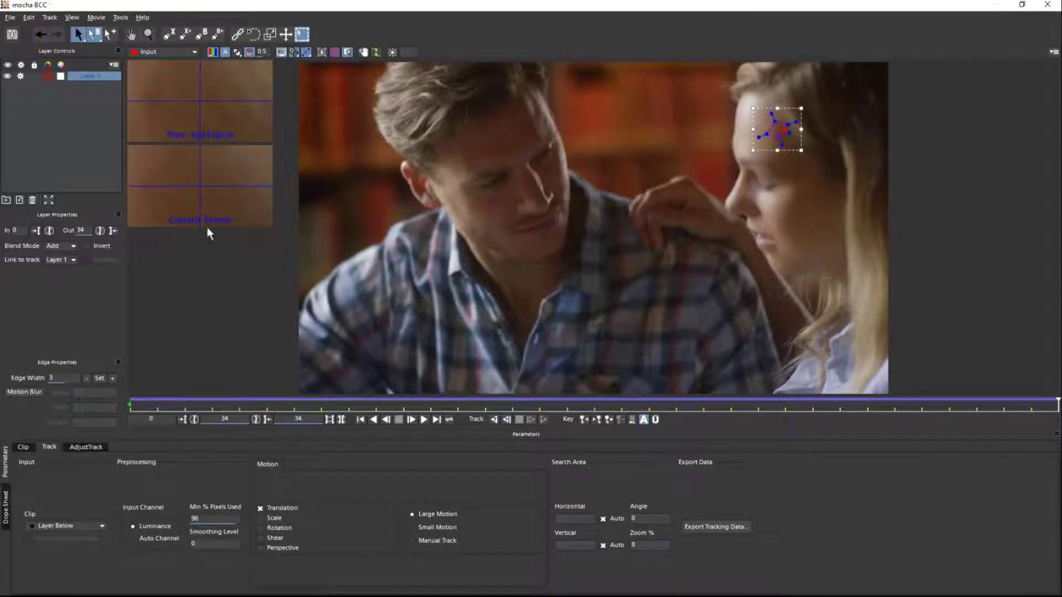
click(10, 17)
click(27, 116)
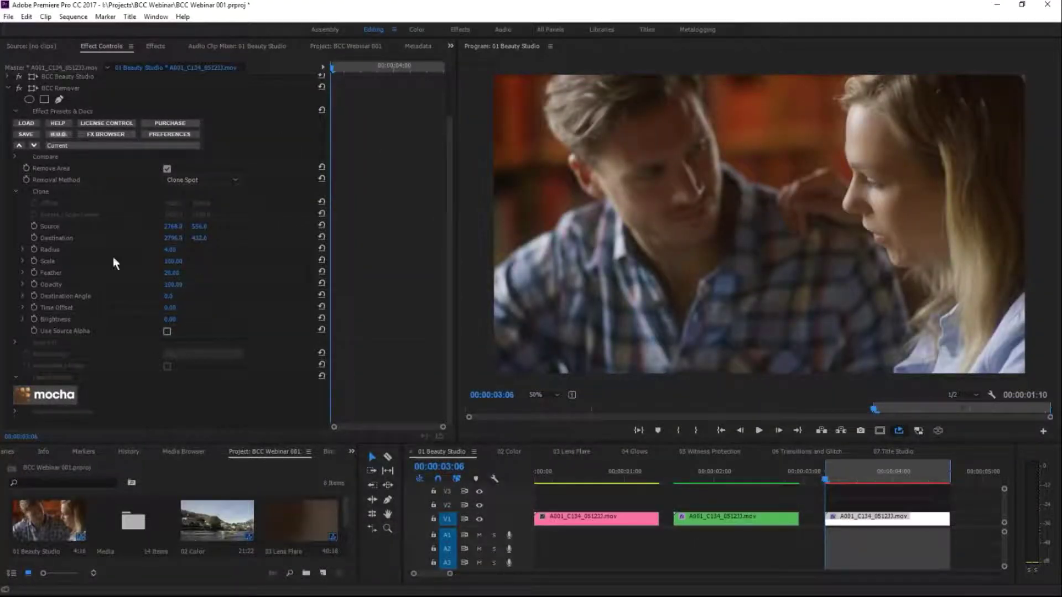
Step: Change BCC Remover's Removal Method to Clone Shape and briefly display the mask/matte to check the tracked shape
click(213, 178)
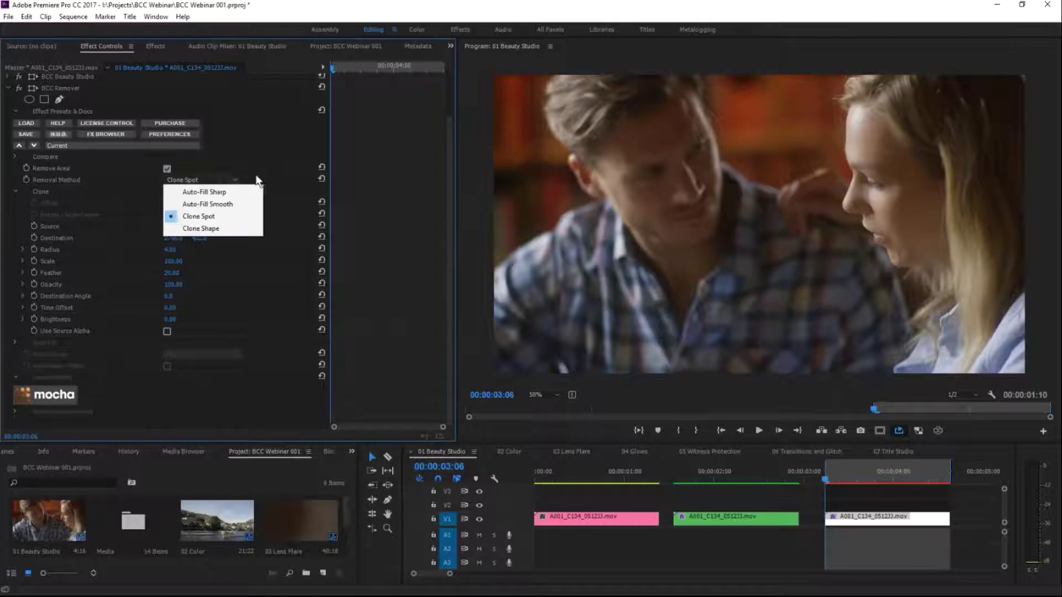
click(241, 227)
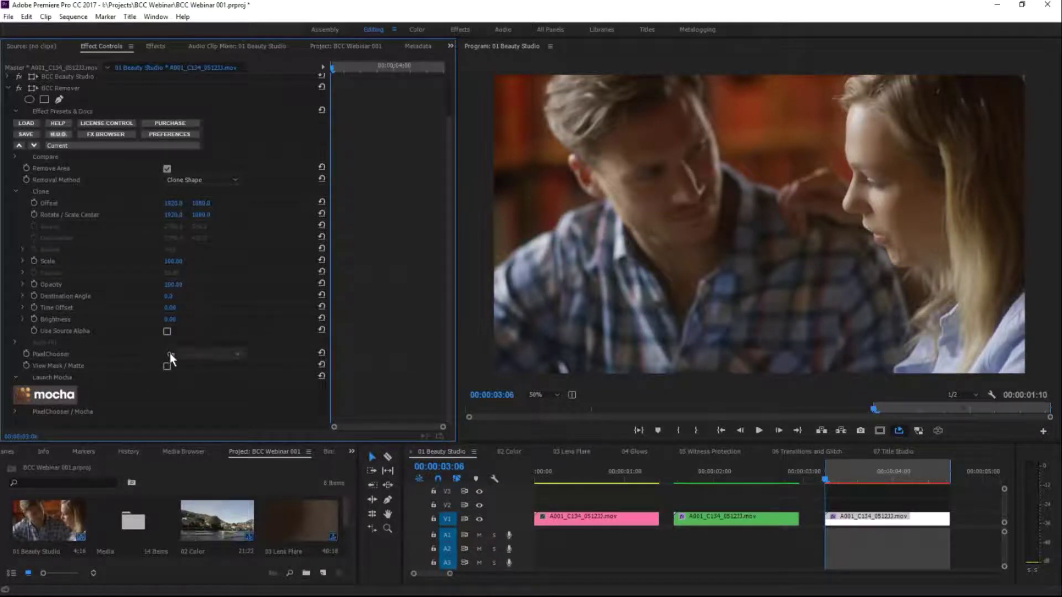
click(168, 367)
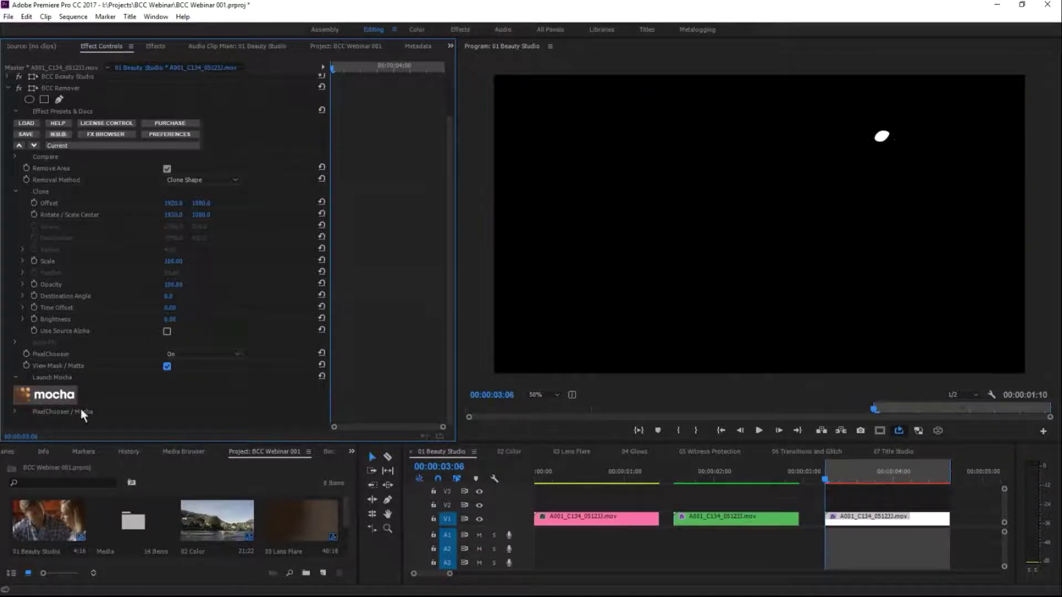
click(167, 366)
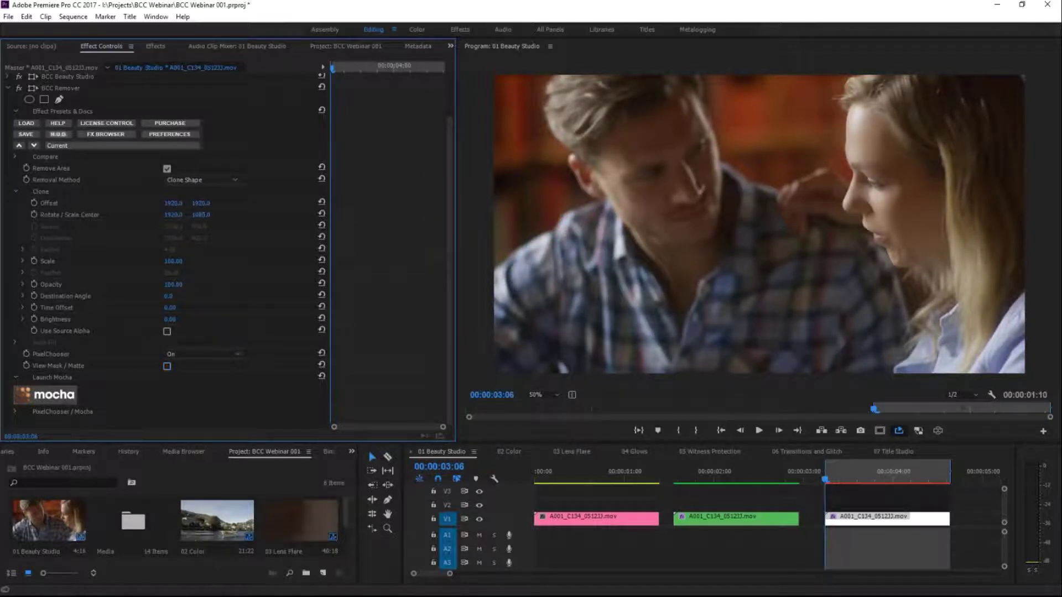
Step: Increase the clone Offset's vertical value and set its horizontal value to 1910
drag(201, 203, 209, 203)
click(174, 204)
text(19)
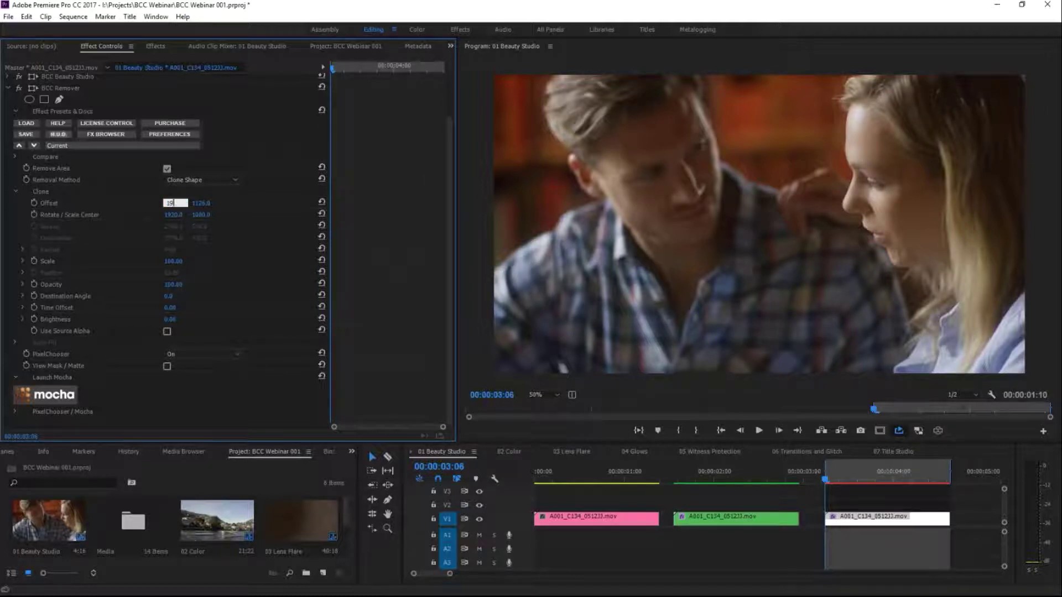
text(10)
key(Return)
Step: Expand the PixelChooser / Mocha Mask settings and slightly increase the Mocha Spline mask's Feather
click(15, 412)
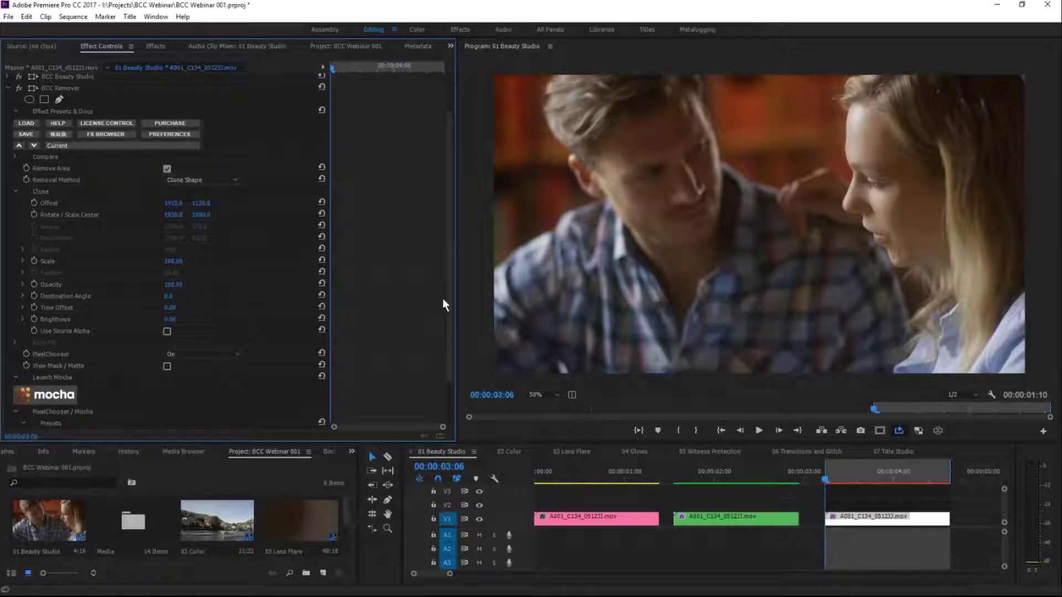
scroll(449, 274, down, 3)
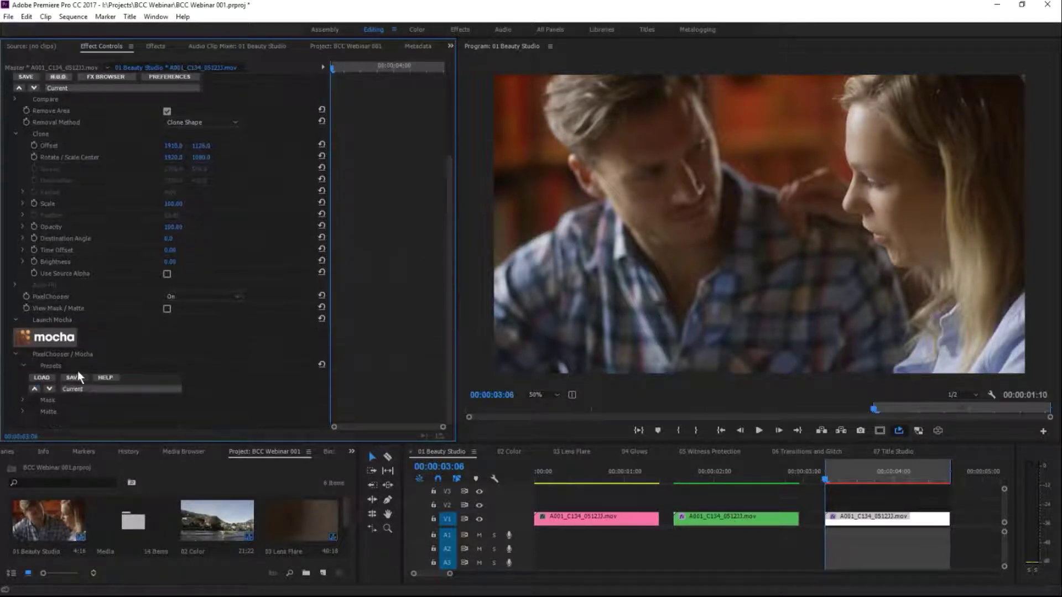
click(25, 400)
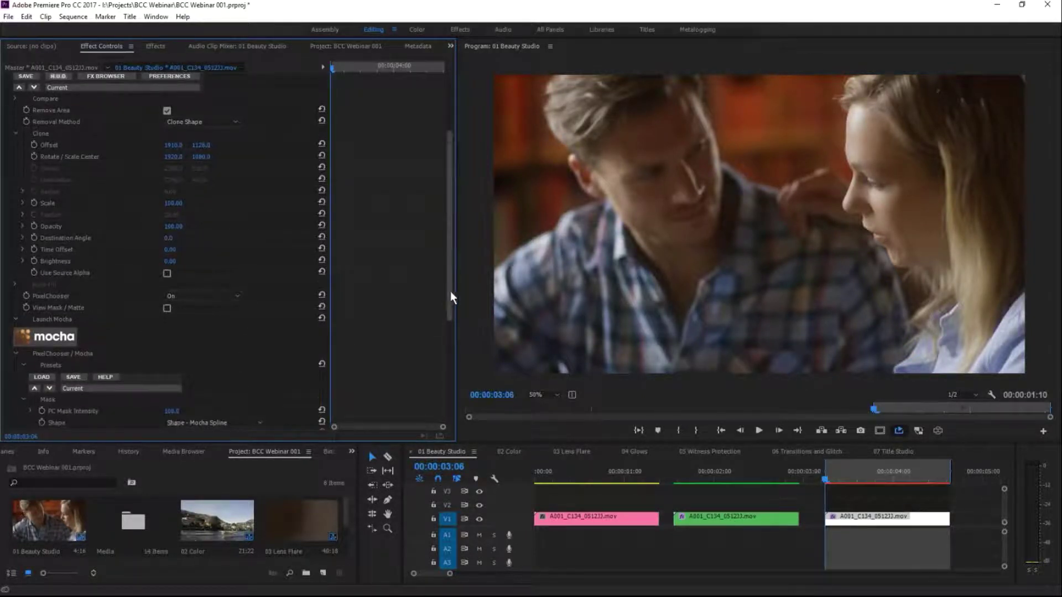
scroll(450, 291, down, 8)
drag(170, 241, 172, 241)
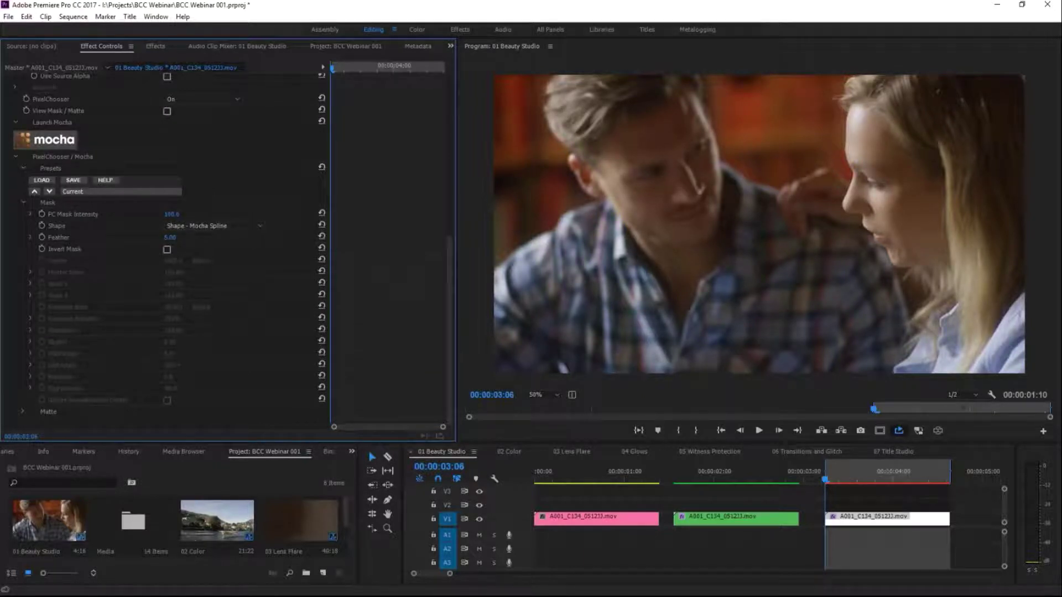
Step: Scrub the clip to 00:00:03:12 to check the removal, save the project and collapse the BCC Remover settings
mouse_move(843, 479)
mouse_down()
mouse_move(928, 481)
mouse_move(847, 482)
mouse_up()
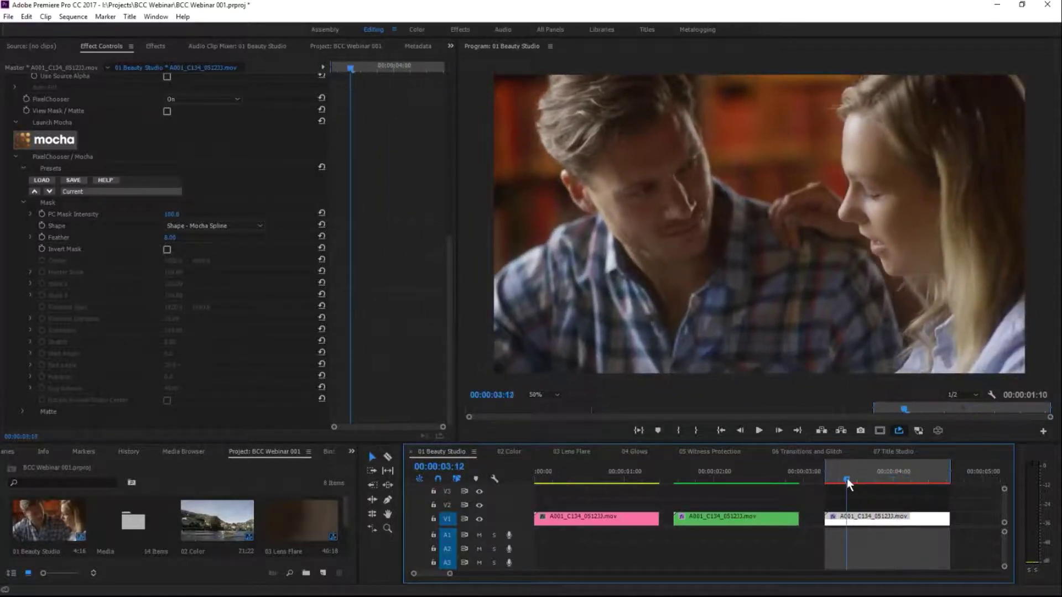
key(ctrl+s)
click(16, 157)
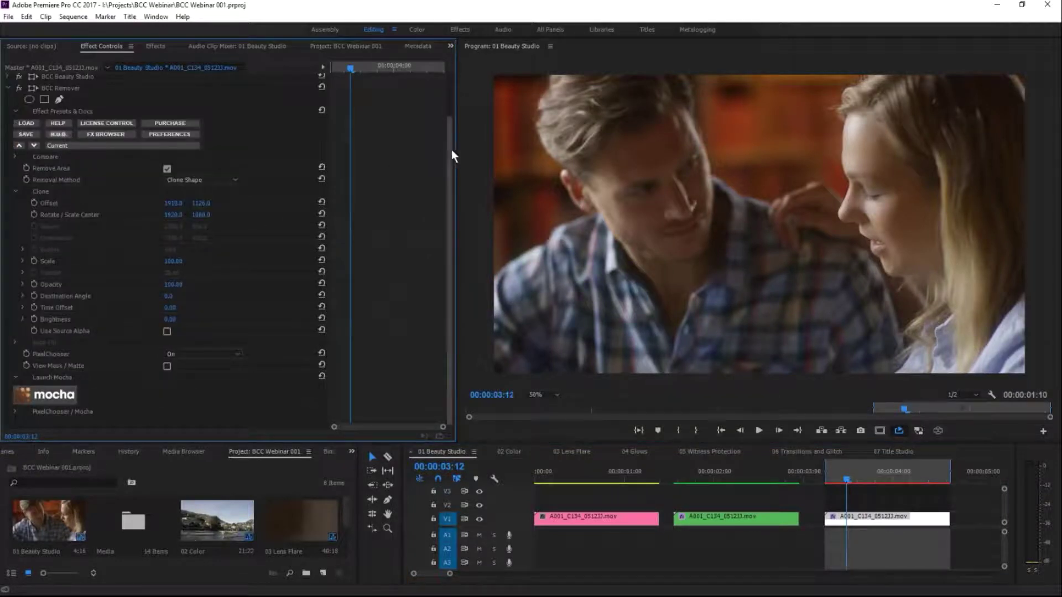
drag(451, 150, 454, 111)
click(9, 137)
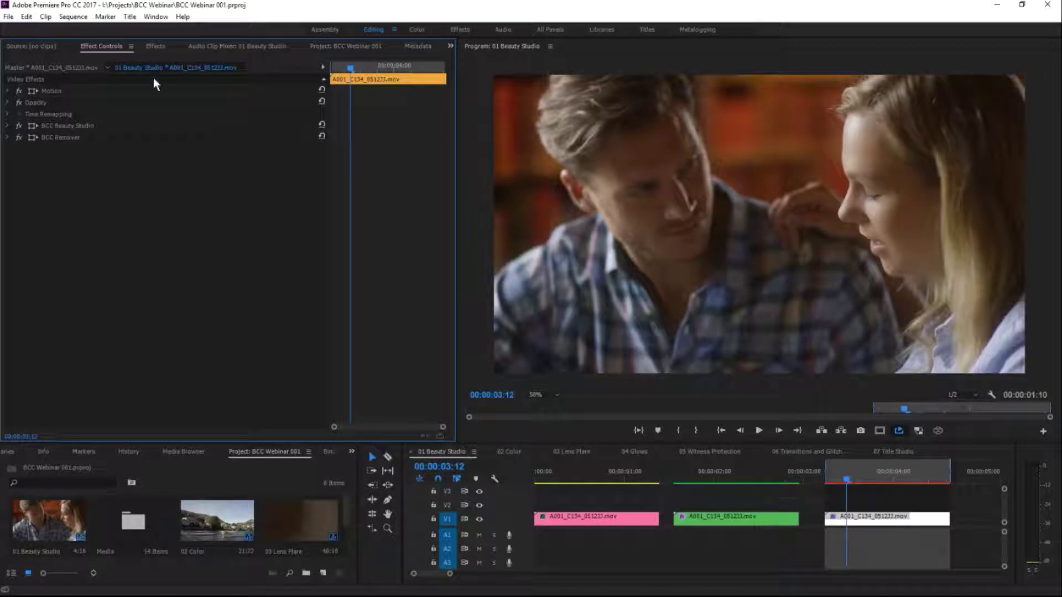
Step: Apply BCC Magic Sharp from BCC10 Image Restoration to the third clip and move the playhead to 00:00:03:07
click(154, 46)
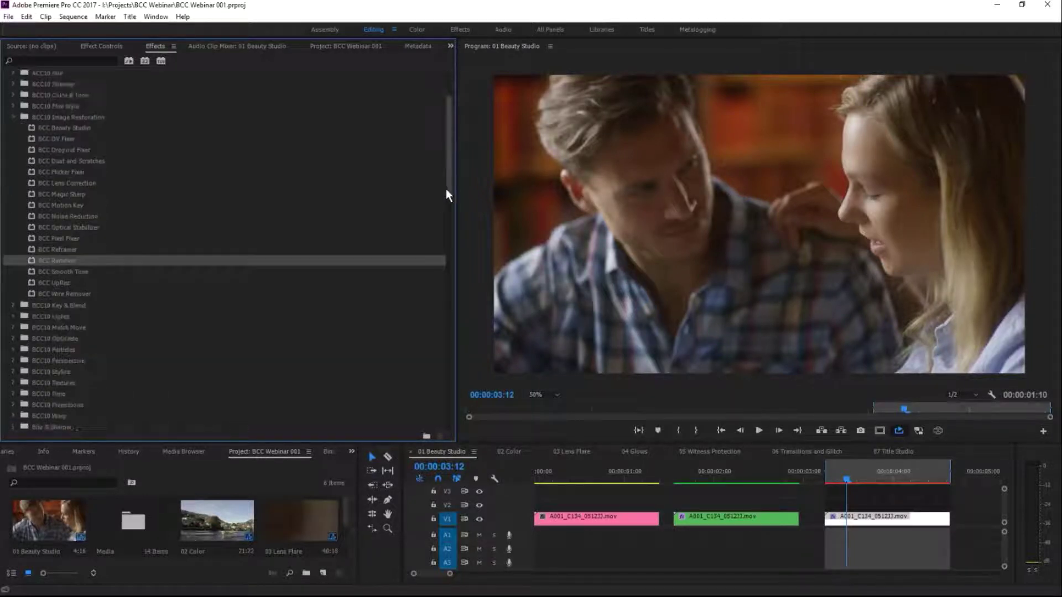
click(74, 285)
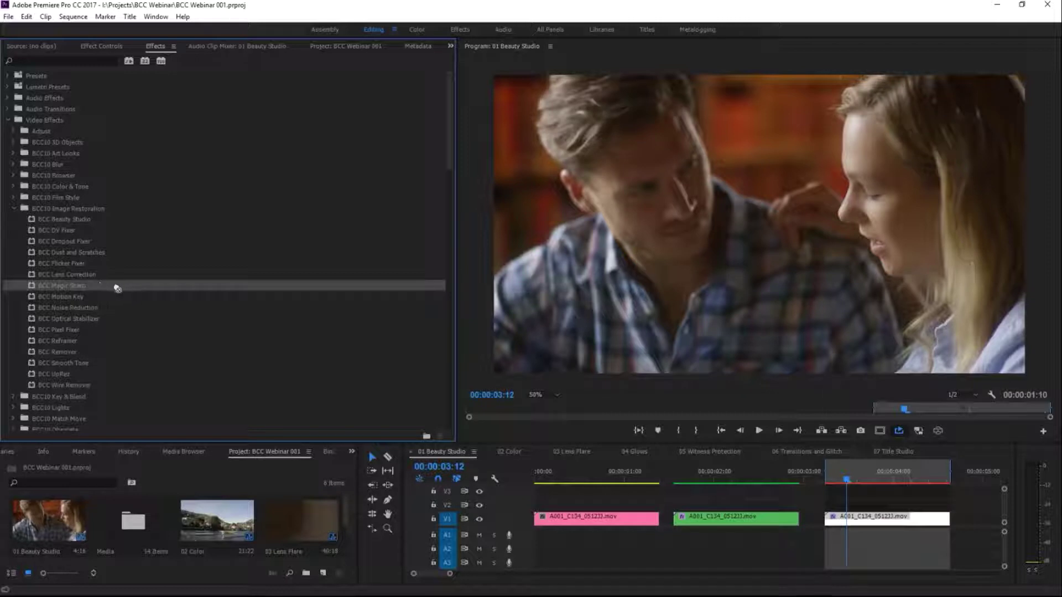
drag(985, 403, 890, 521)
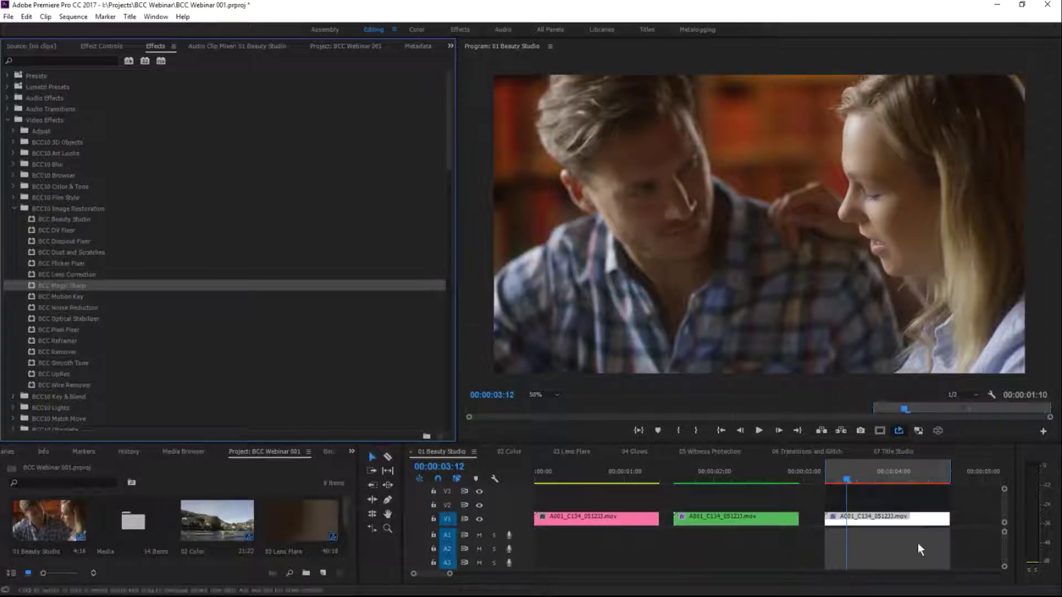
drag(857, 477, 832, 485)
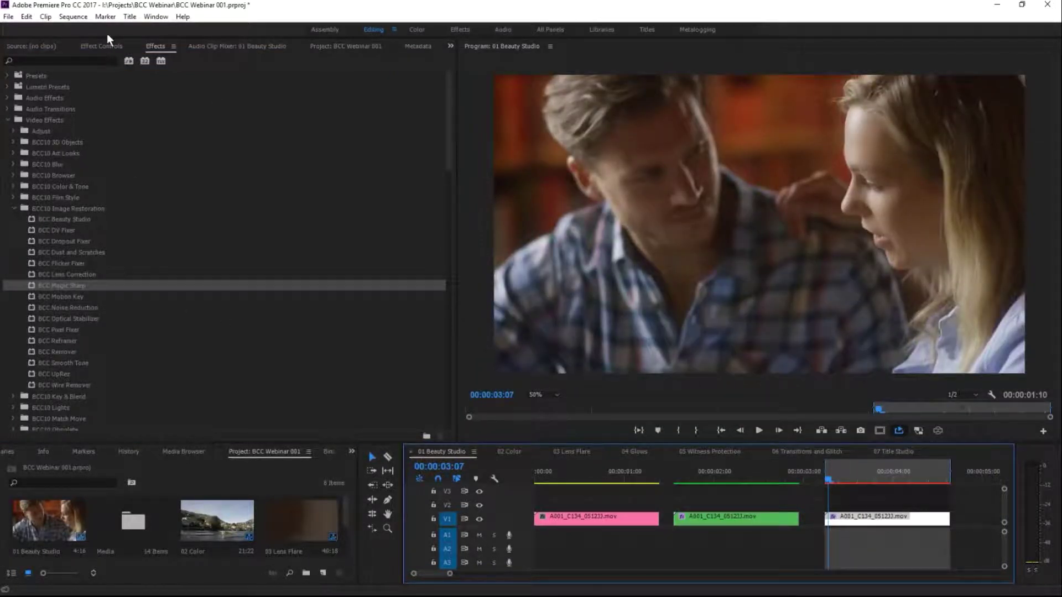
Step: Try BCC Magic Sharp's BigBoost and DoubleSharpness presets, and settle on the HighThresh_SharpEdges preset
click(96, 46)
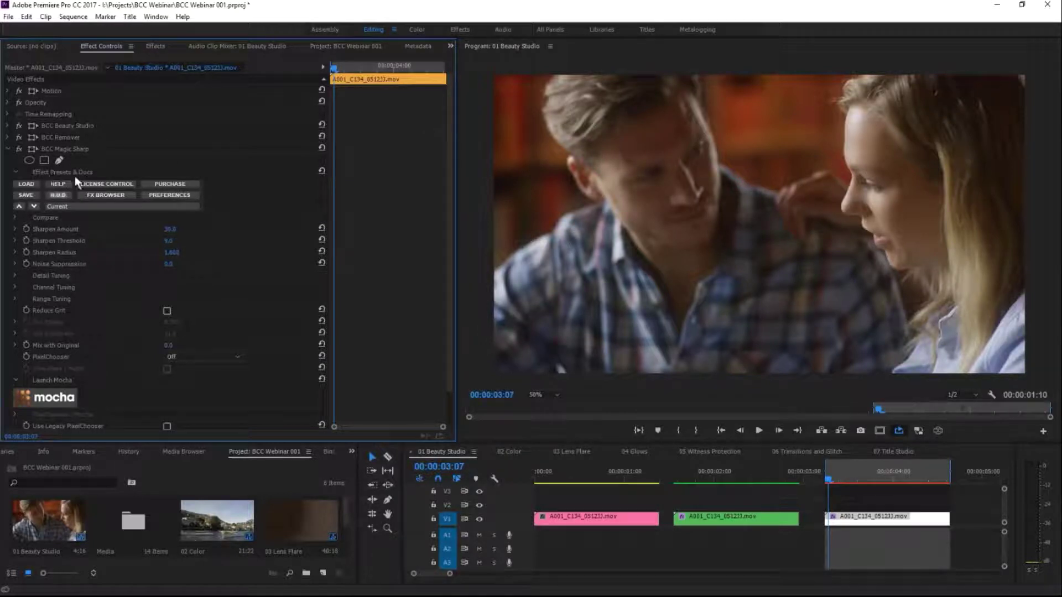
click(92, 205)
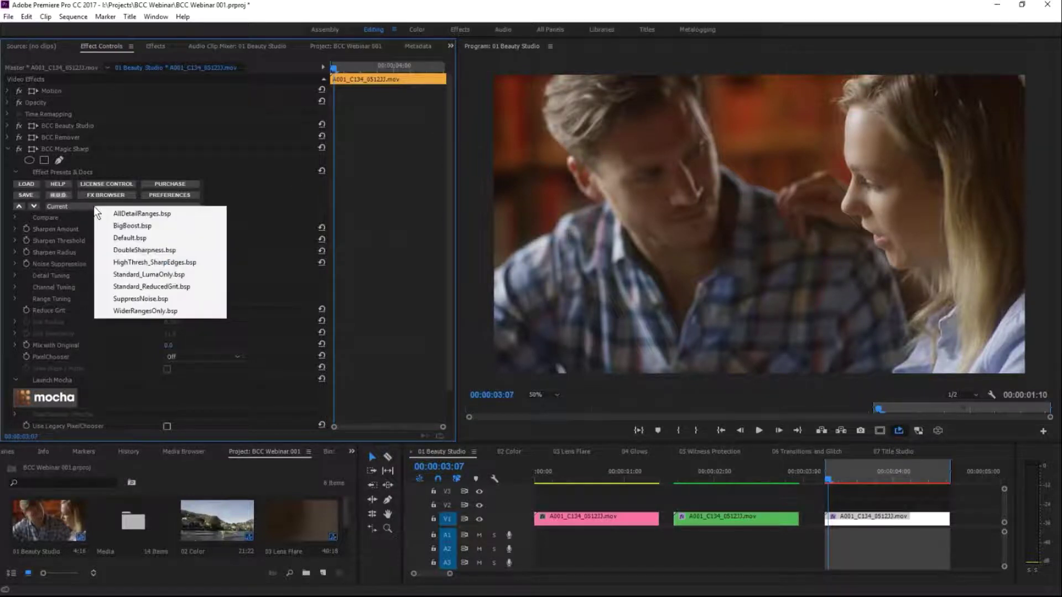
click(190, 227)
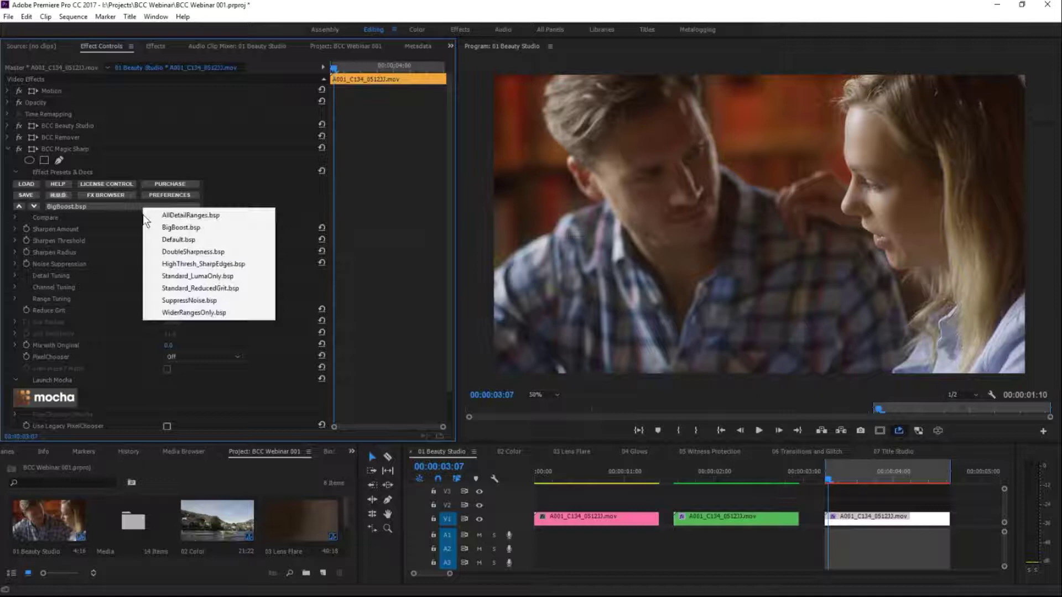
click(216, 252)
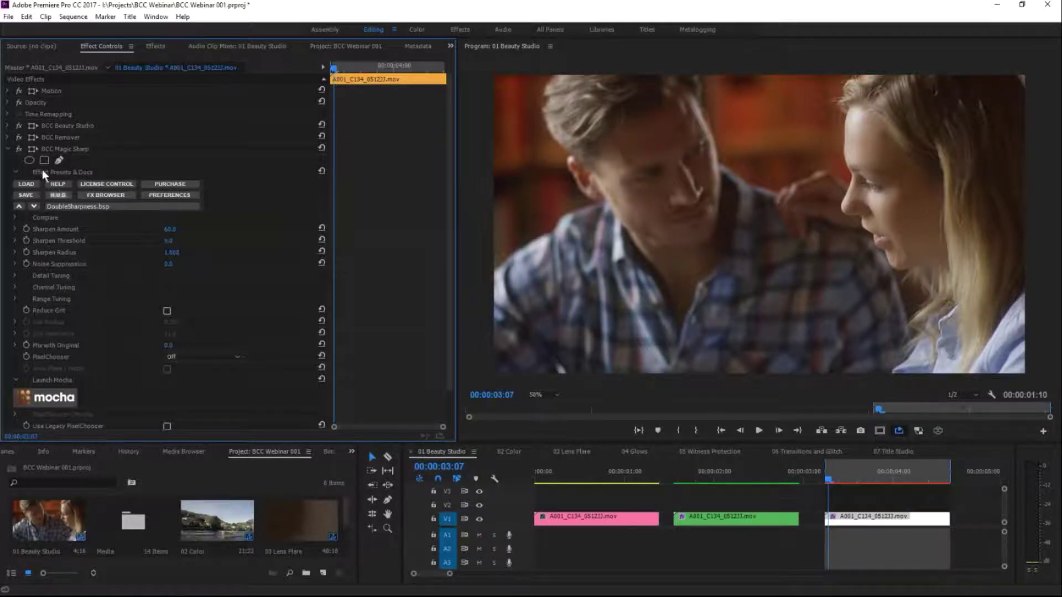
click(138, 208)
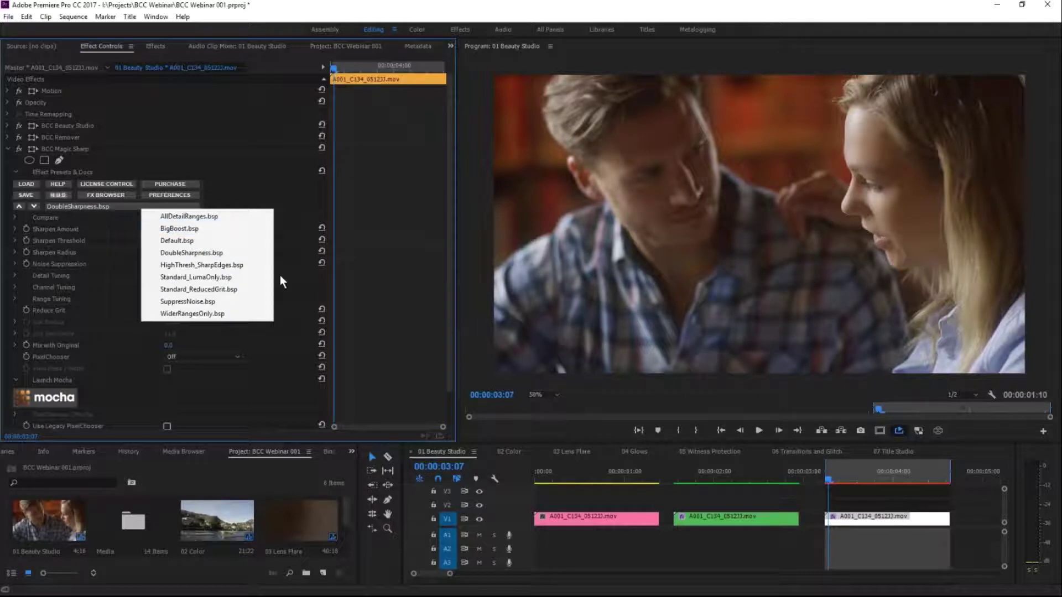
click(242, 266)
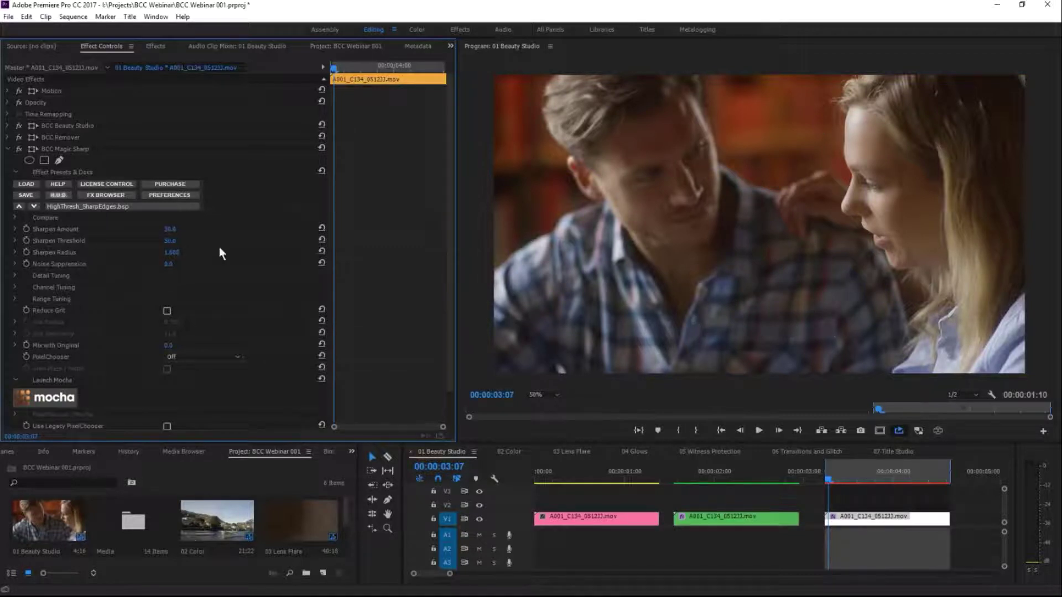
Step: Test much stronger sharpening on the clip and set BCC Magic Sharp's Sharpen Amount to 15
click(168, 231)
text(36.4)
key(Return)
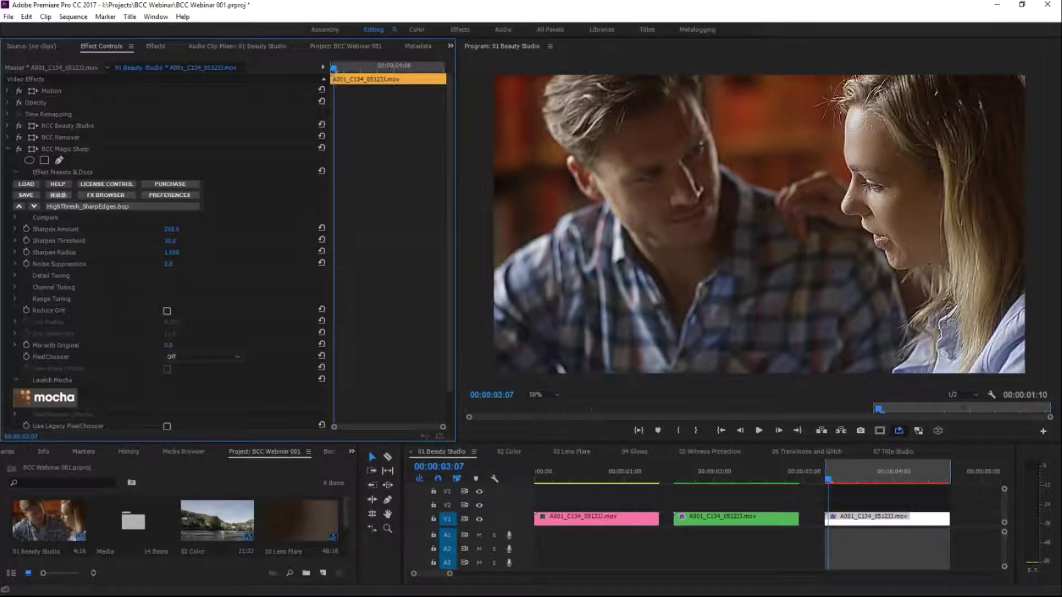
drag(171, 229, 161, 229)
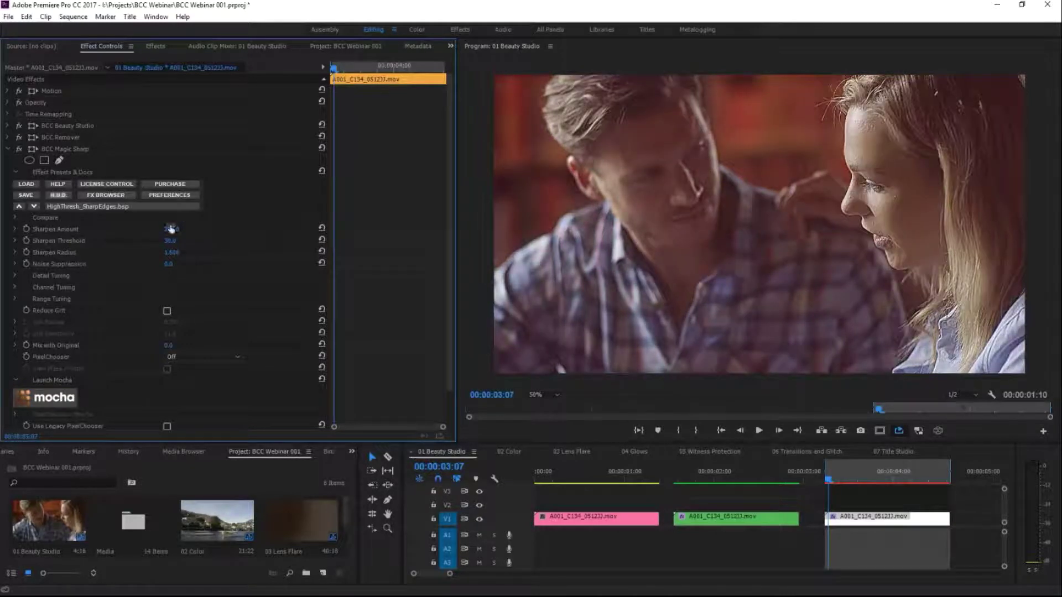
text(15)
key(Return)
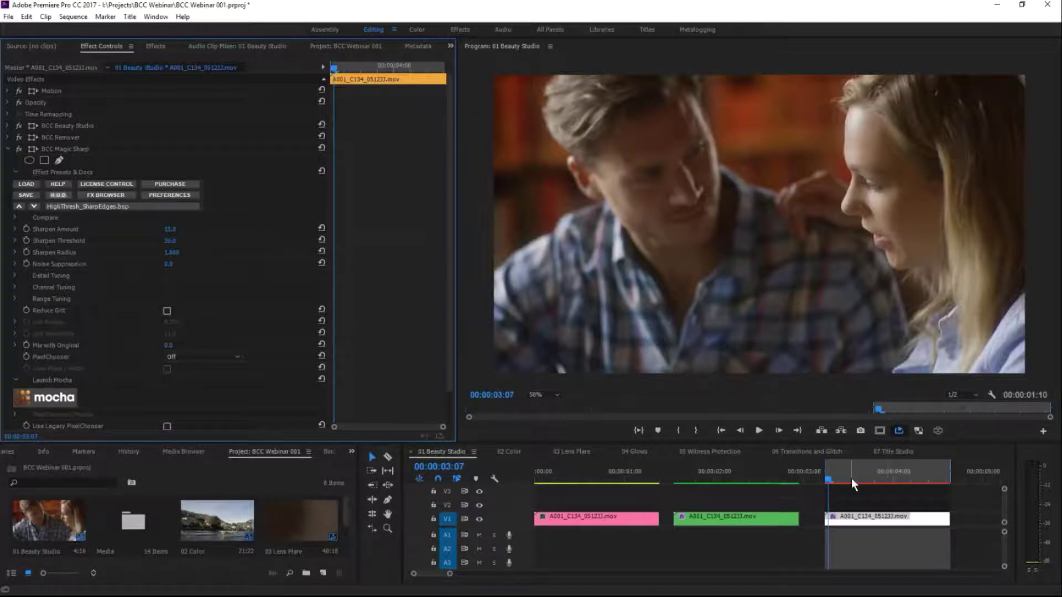
Step: Scrub the sharpened clip to 00:00:03:09 and save the project
mouse_move(851, 478)
mouse_down()
mouse_move(924, 480)
mouse_move(836, 480)
mouse_up()
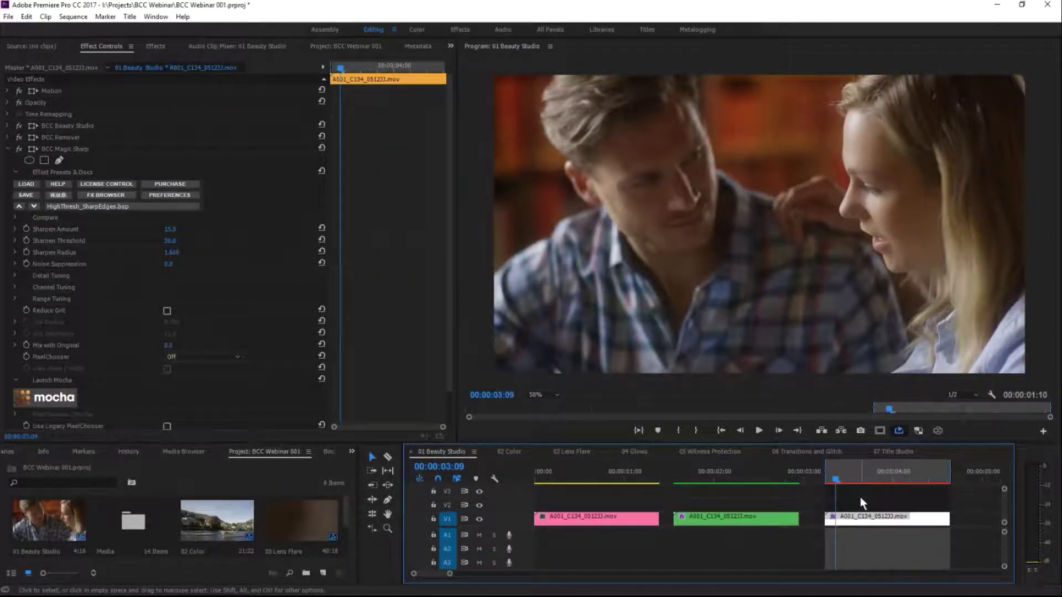
key(ctrl+s)
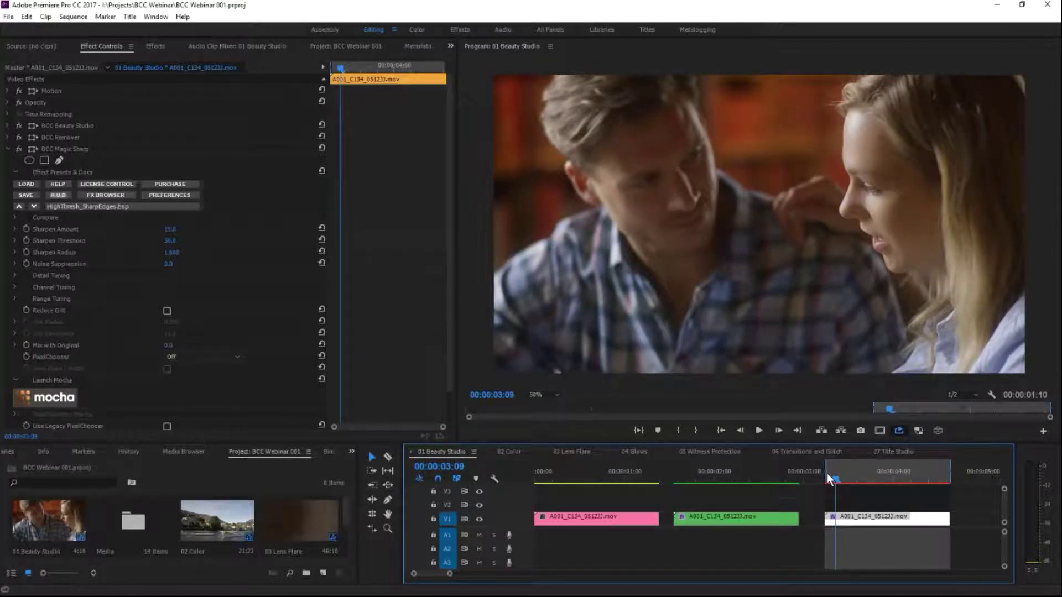
Step: Toggle BCC Beauty Studio, BCC Remover and BCC Magic Sharp to compare the clip with and without them
click(156, 46)
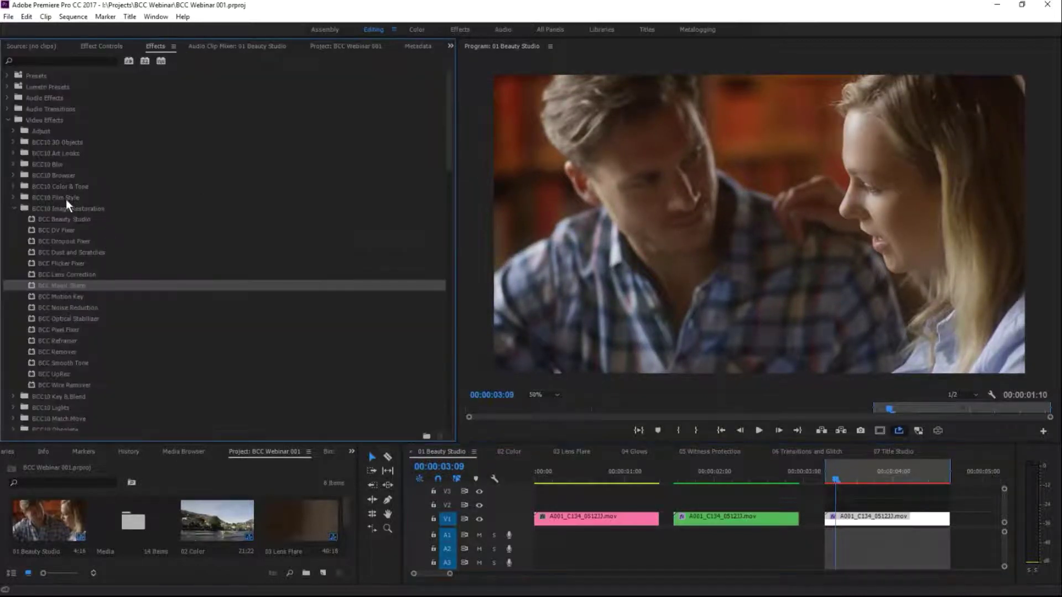
click(79, 208)
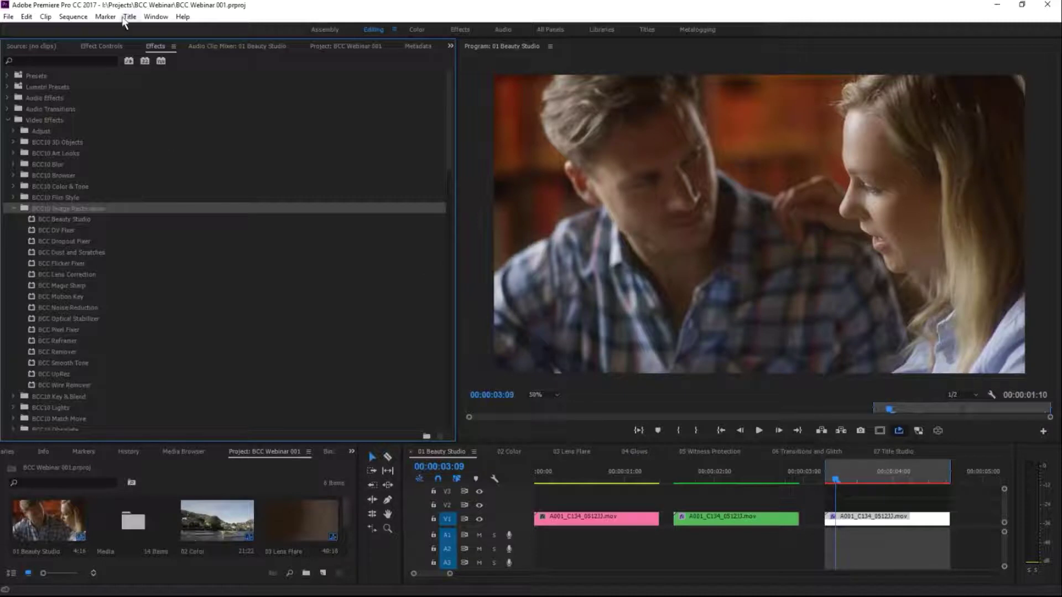
click(107, 45)
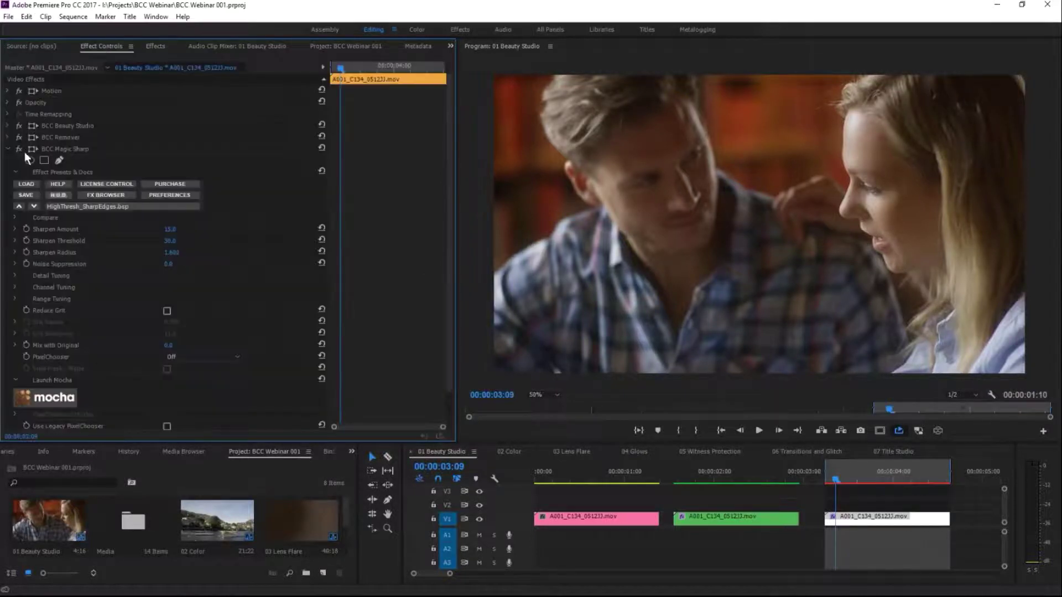
click(18, 124)
click(18, 138)
click(19, 148)
Step: Mark the range of the green middle clip, play its rendered preview and return to its start at 00:00:01:14
click(705, 473)
key(x)
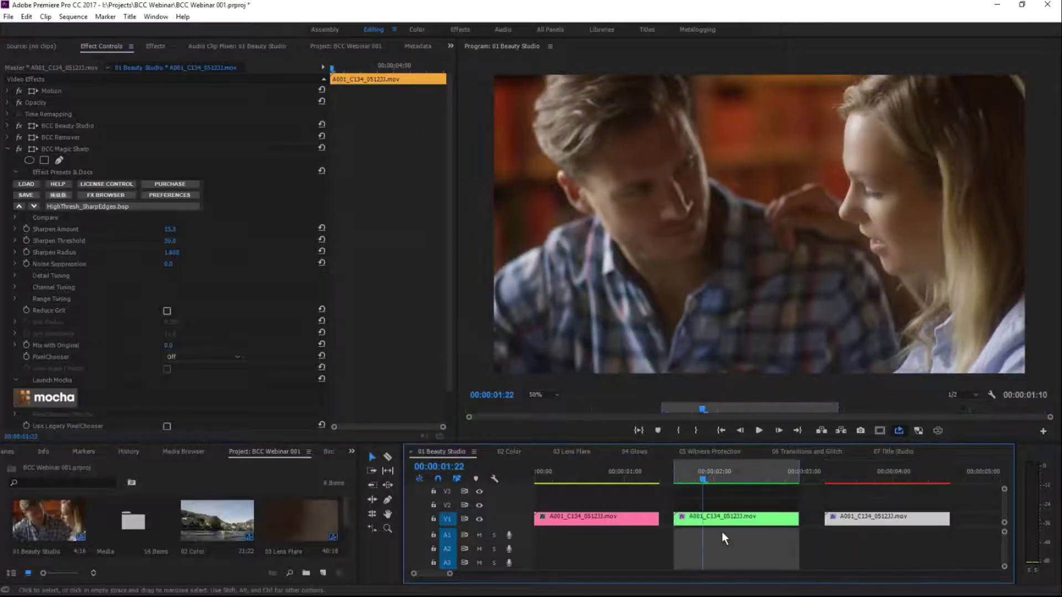
key(Return)
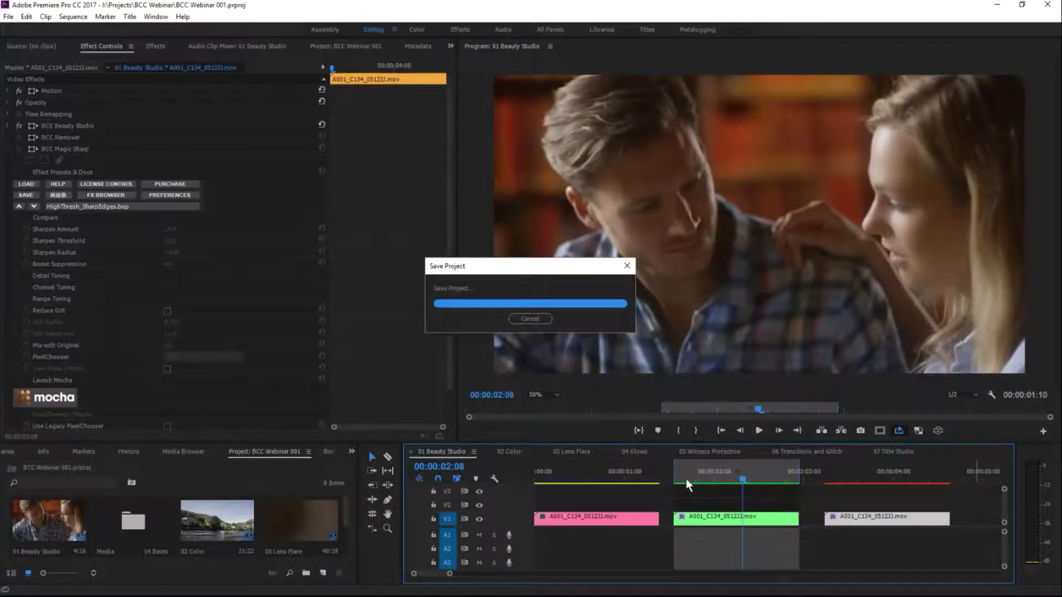
click(682, 479)
key(Up)
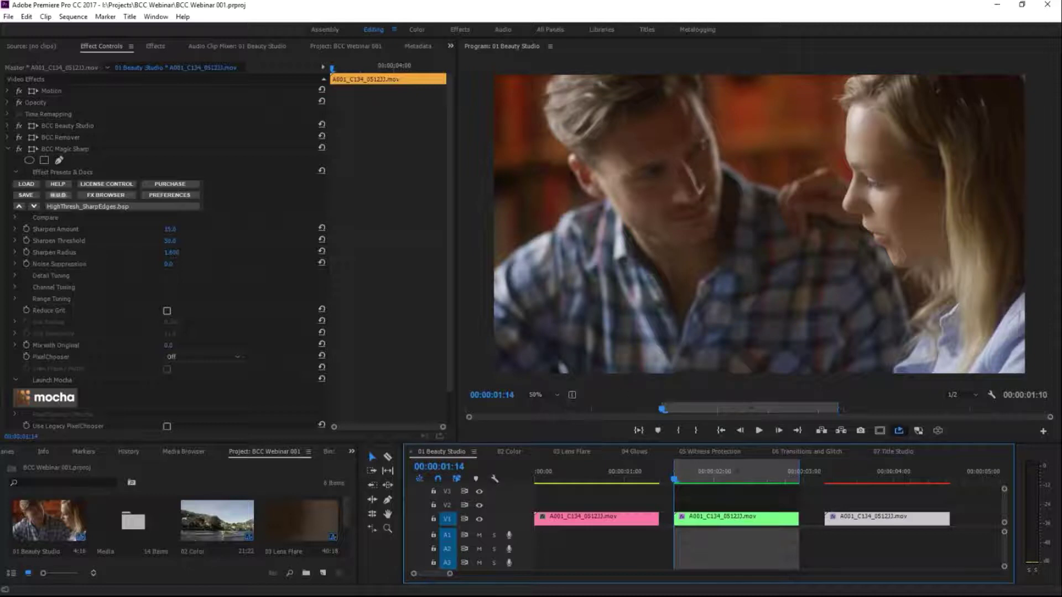
Step: Switch to the 02 Color sequence and set the program preview zoom to 25%
click(512, 454)
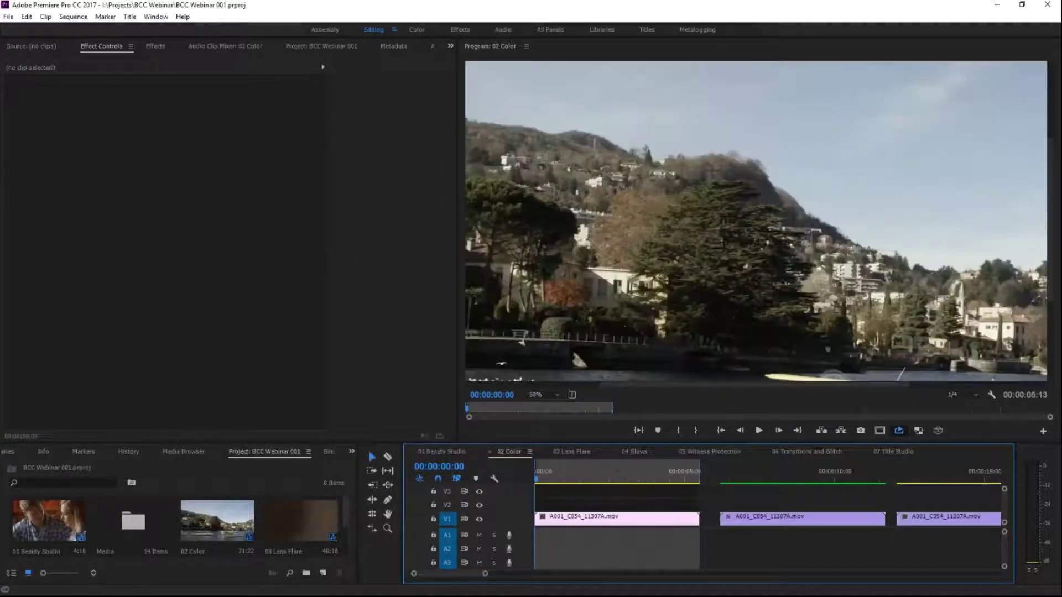
click(549, 395)
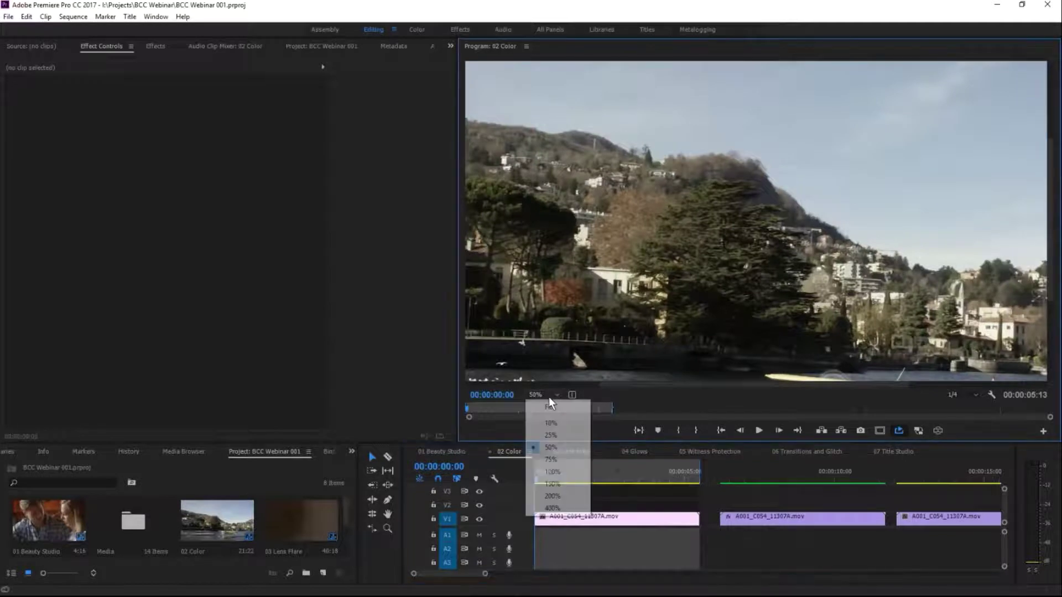
click(562, 435)
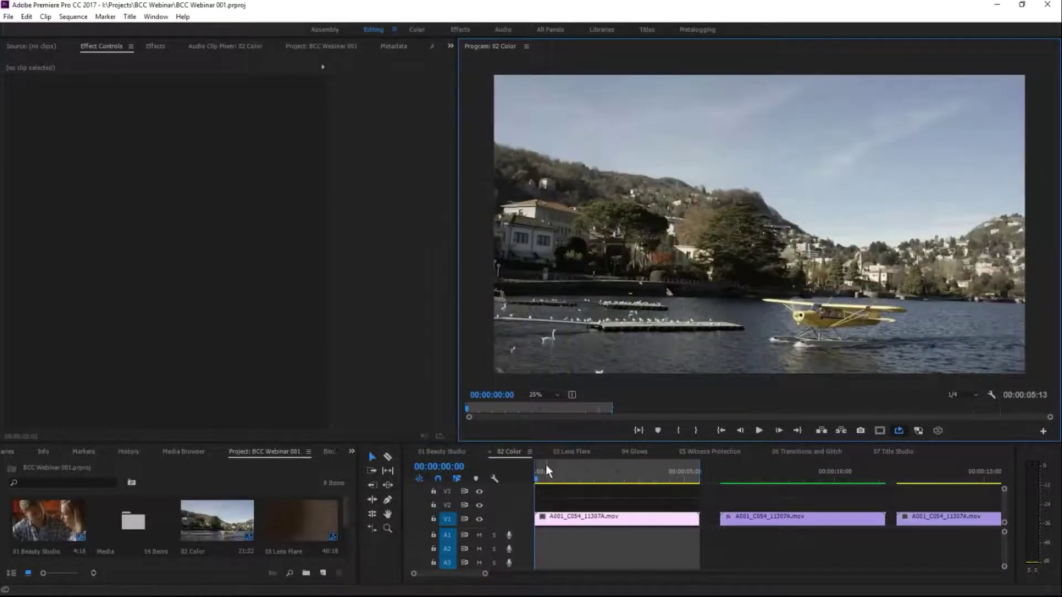
Step: Play part of the first seaplane clip and scrub through the second one to 00:00:10:24 to compare their color
click(684, 490)
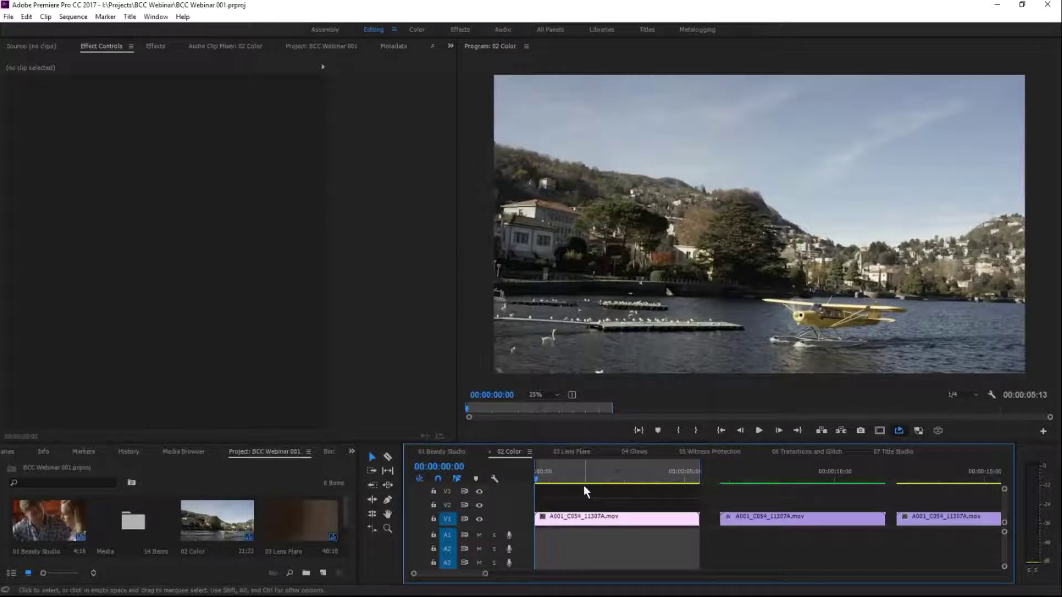
key(space)
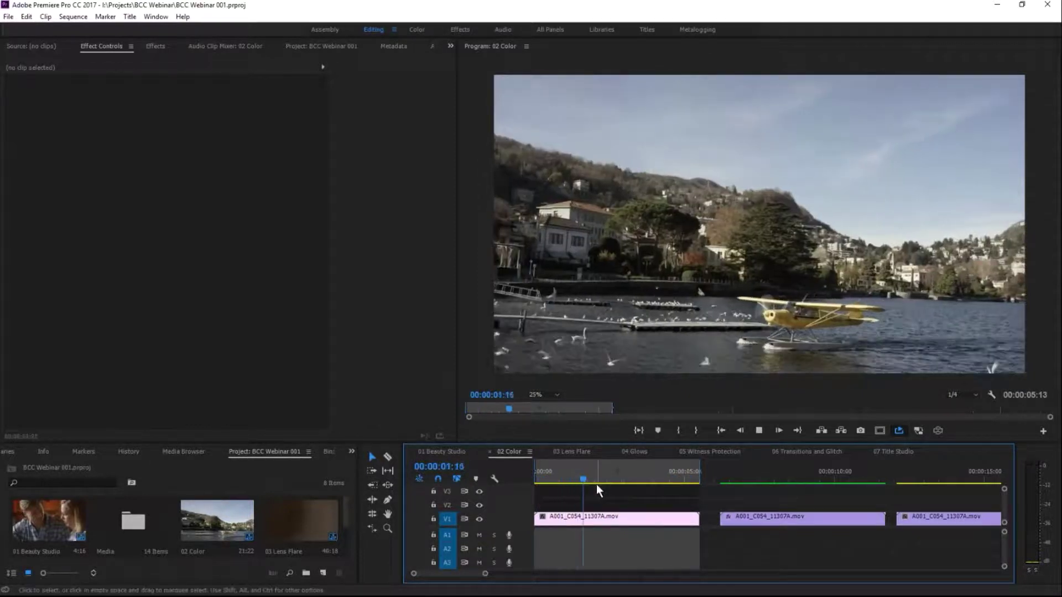
key(space)
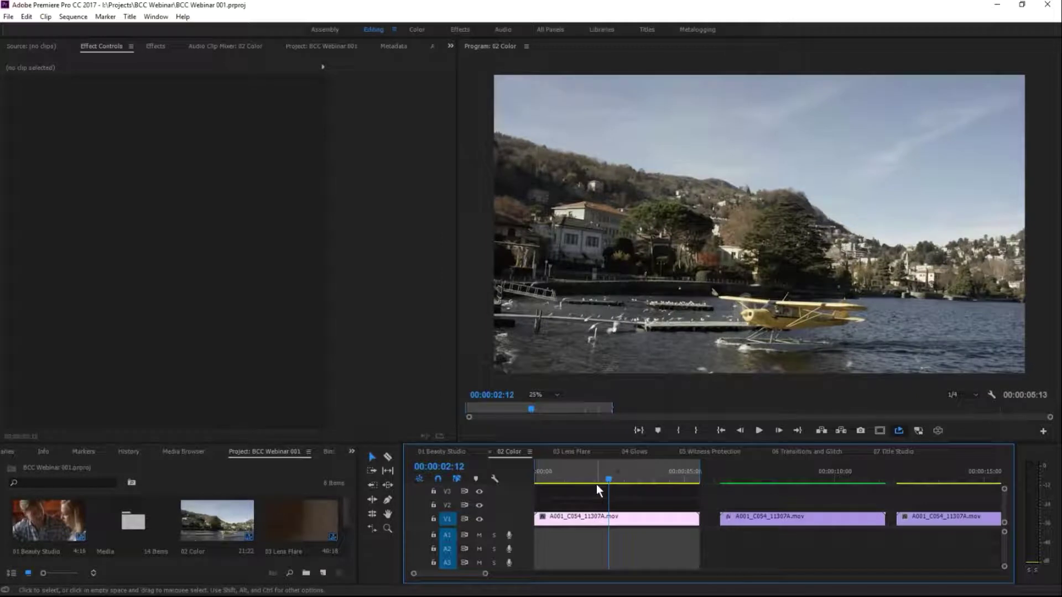
click(727, 473)
drag(732, 477, 869, 483)
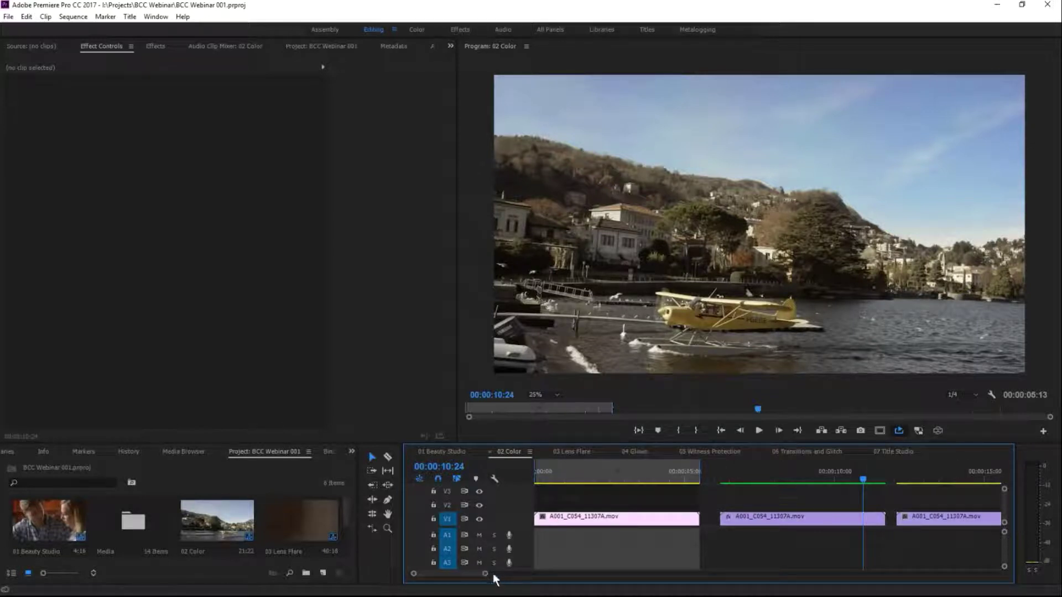
Step: Select the third seaplane clip at 00:00:13:15 and mark its range in the sequence
scroll(466, 575, down, 5)
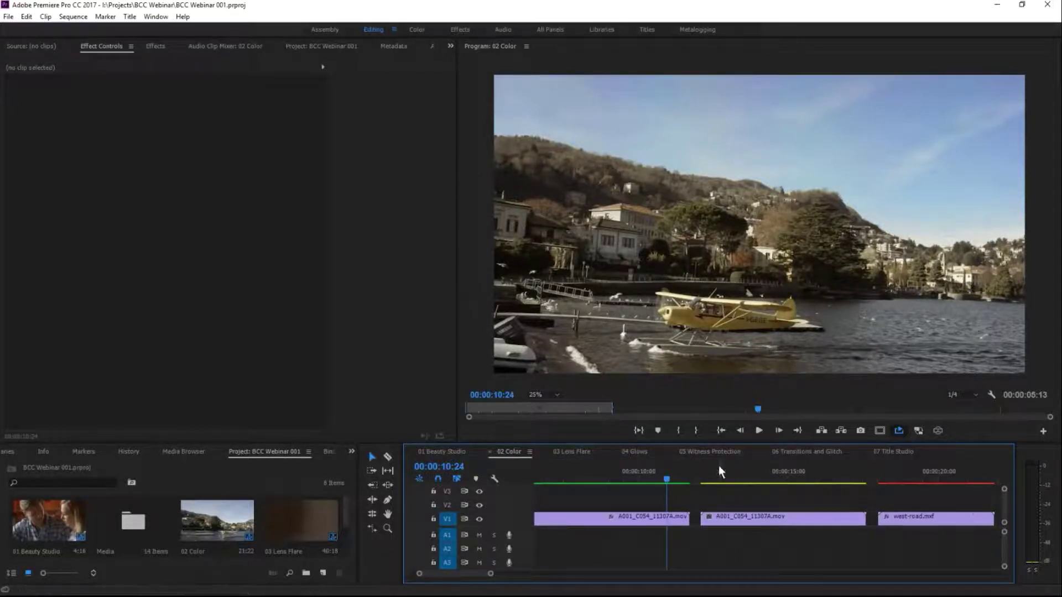
drag(719, 471, 746, 477)
click(746, 519)
key(x)
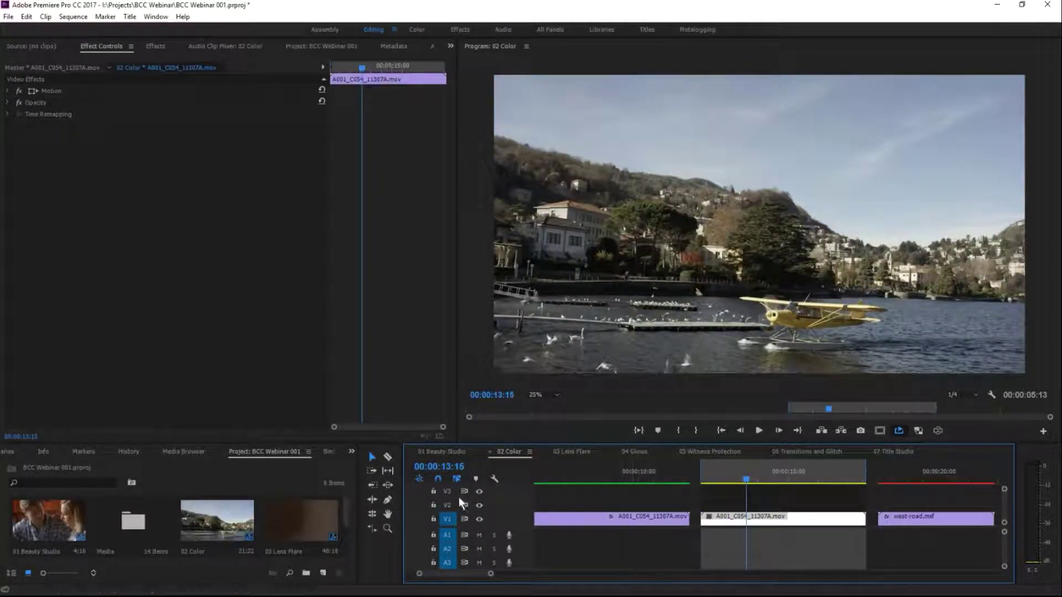
Step: Apply BCC Color Correction from the BCC10 Color & Tone category to the selected seaplane clip
click(156, 46)
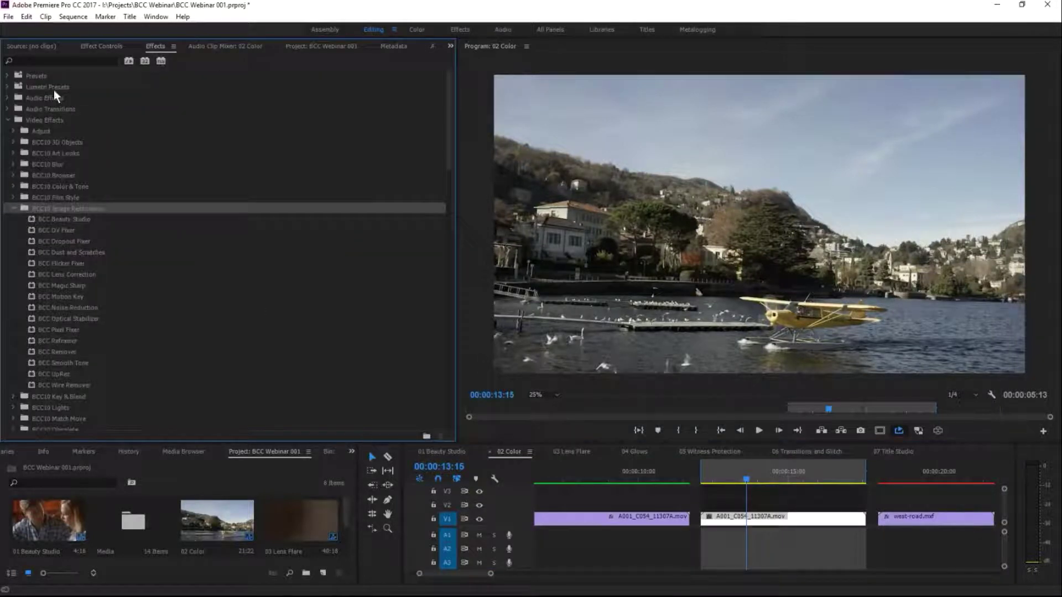
click(12, 209)
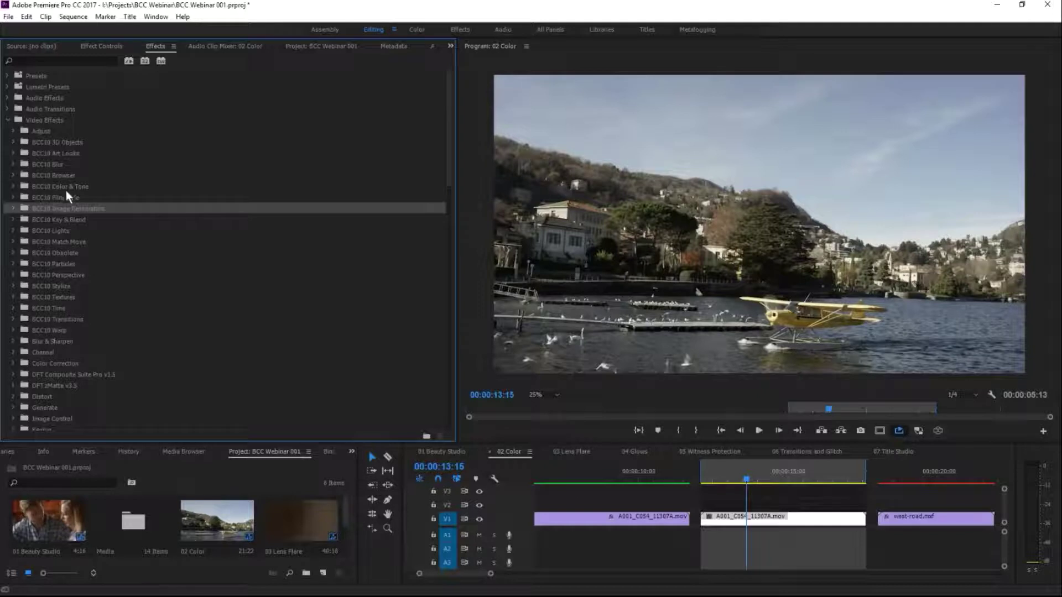
click(13, 187)
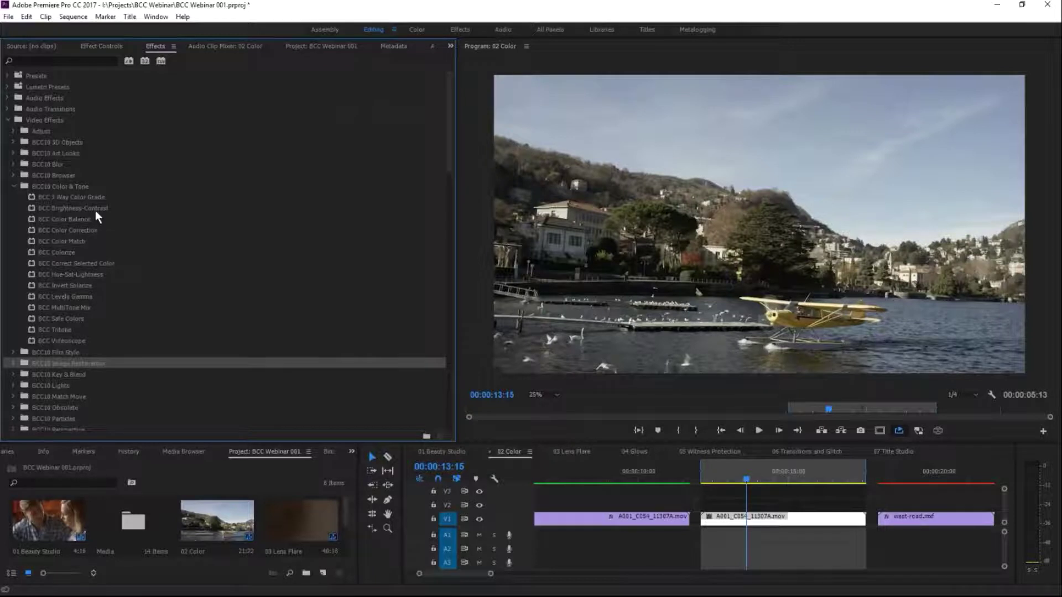
drag(82, 230, 804, 521)
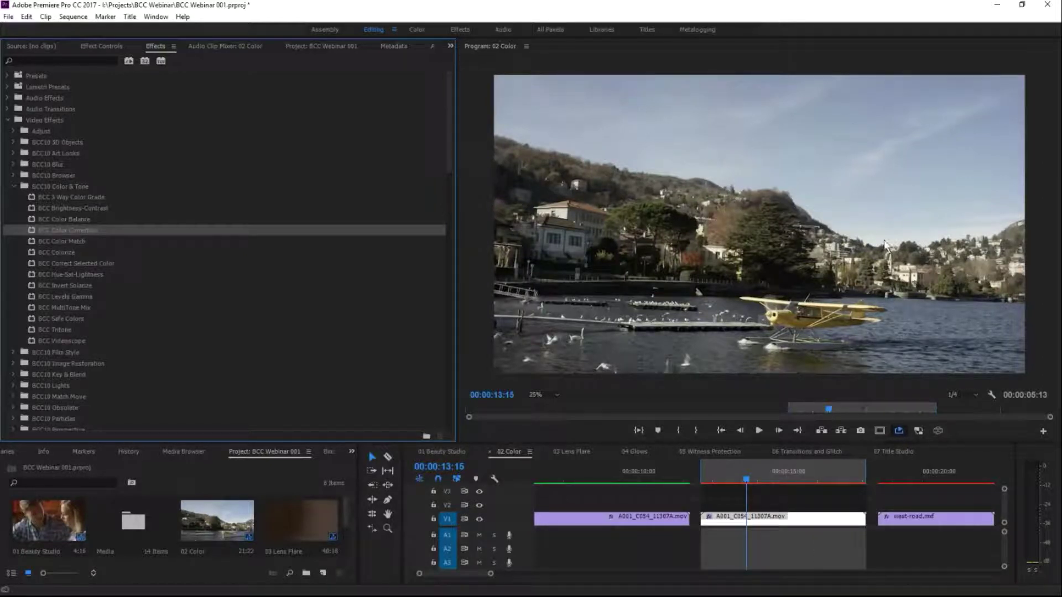
click(744, 524)
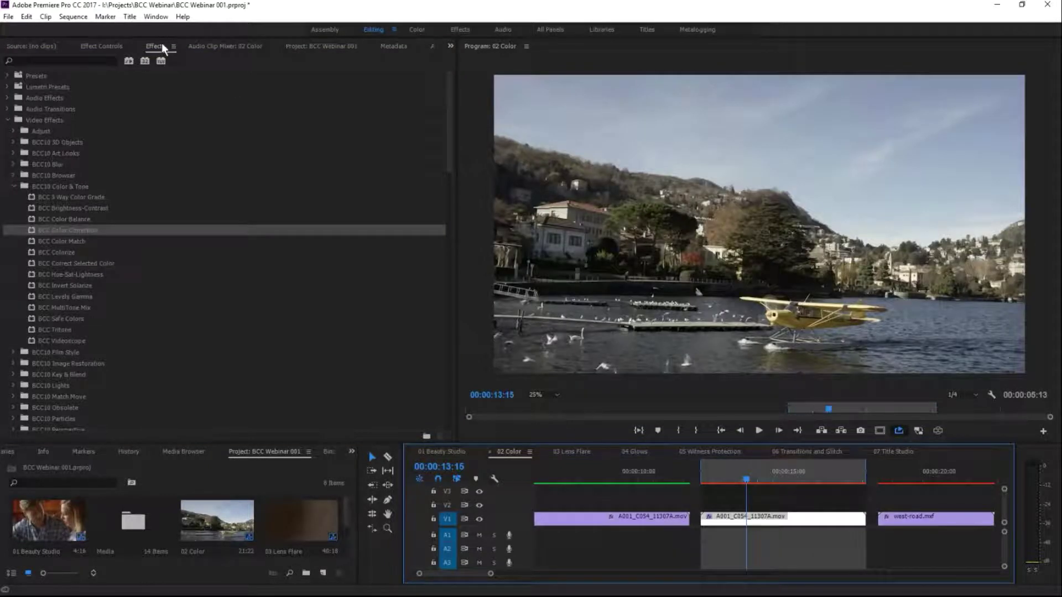
Step: Try a contrast change in BCC Color Correction, reset it, and set Saturation to 47
click(102, 46)
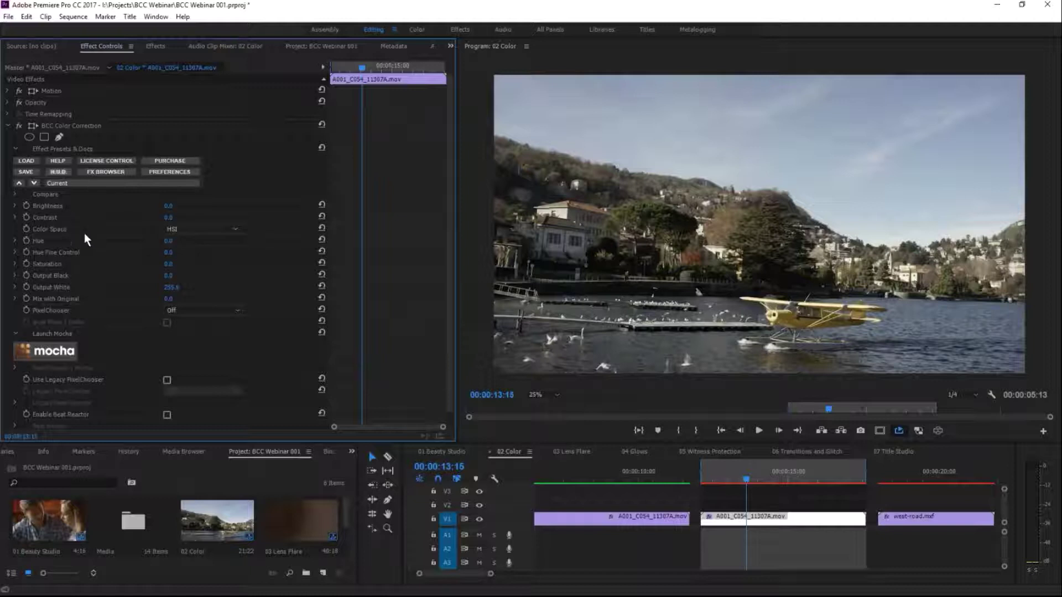
drag(168, 218, 189, 217)
click(321, 216)
drag(172, 268, 170, 268)
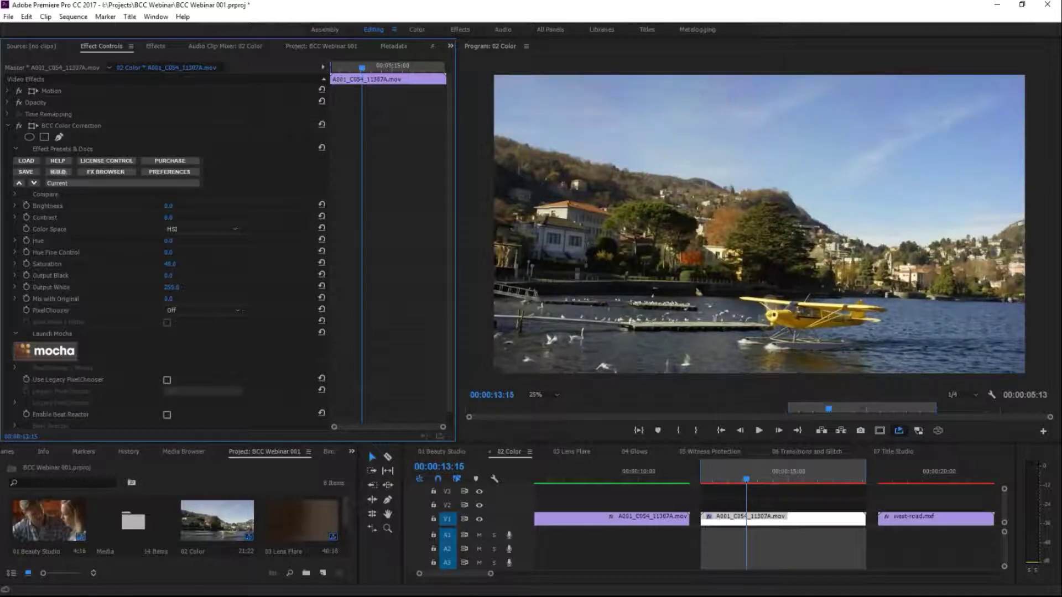
drag(170, 264, 166, 264)
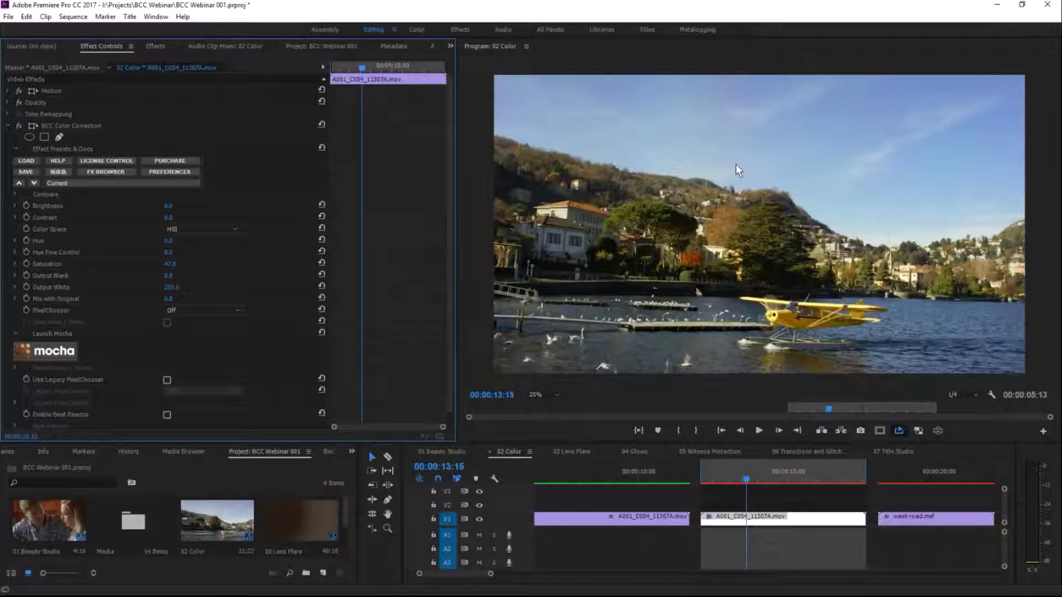
Step: Turn on PixelChooser for the color correction and expand its Mask and Matte settings
drag(449, 386, 450, 415)
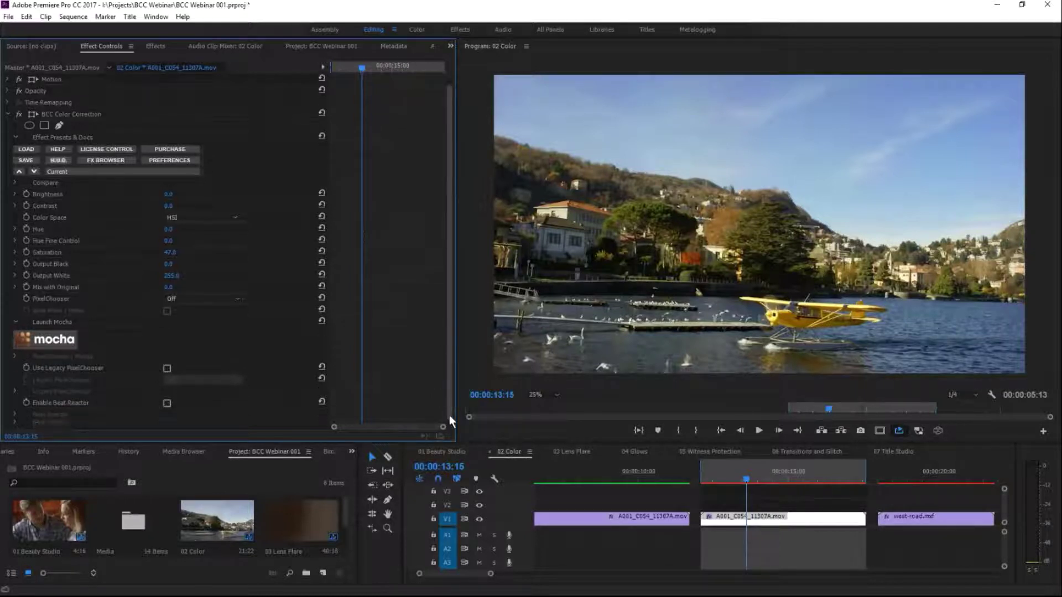
click(187, 295)
click(216, 321)
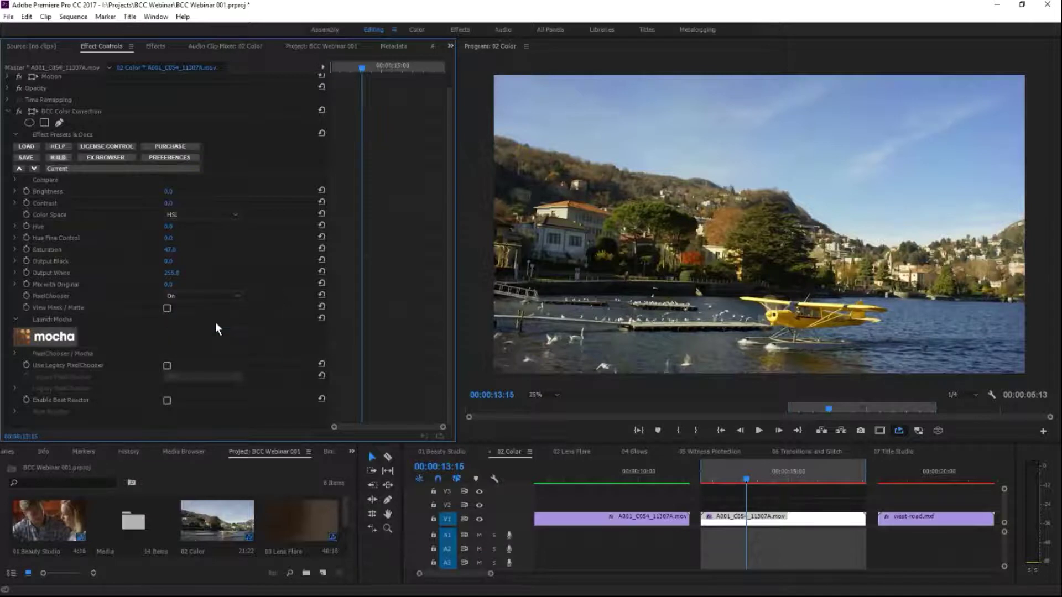
click(16, 353)
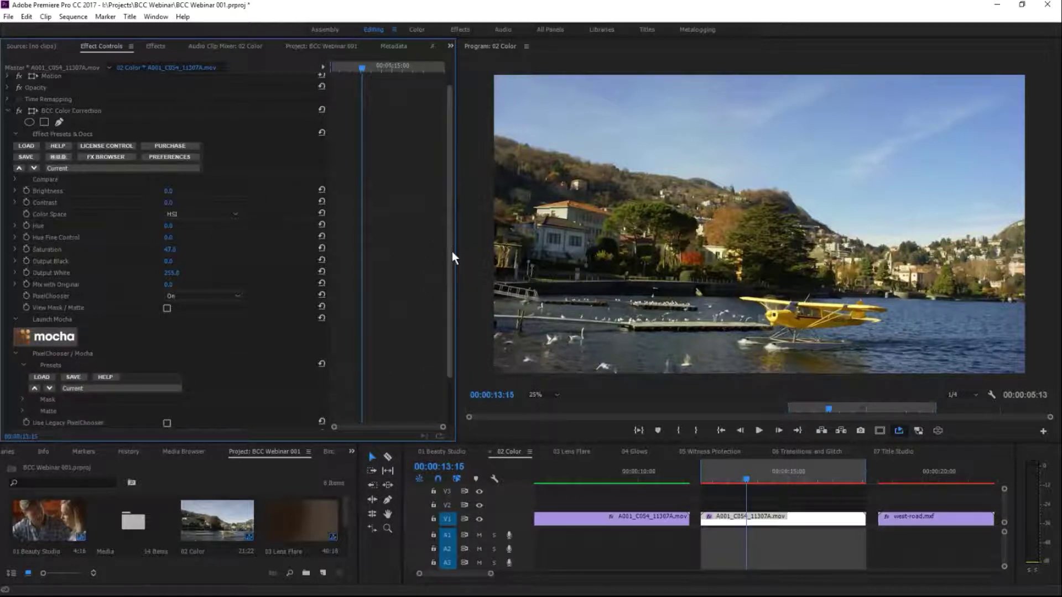
scroll(453, 252, down, 2)
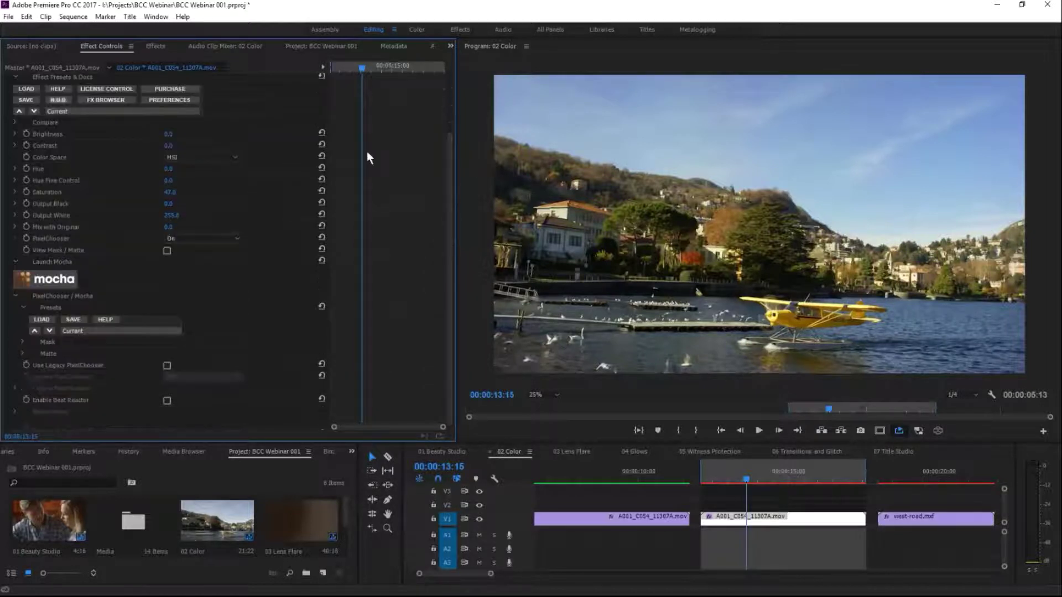
click(22, 342)
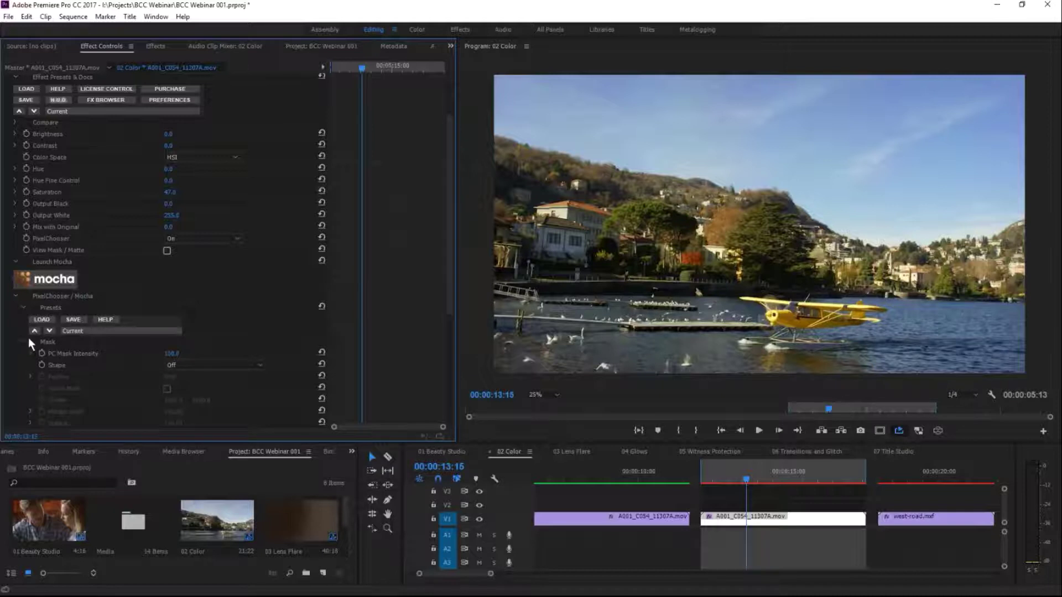
click(22, 342)
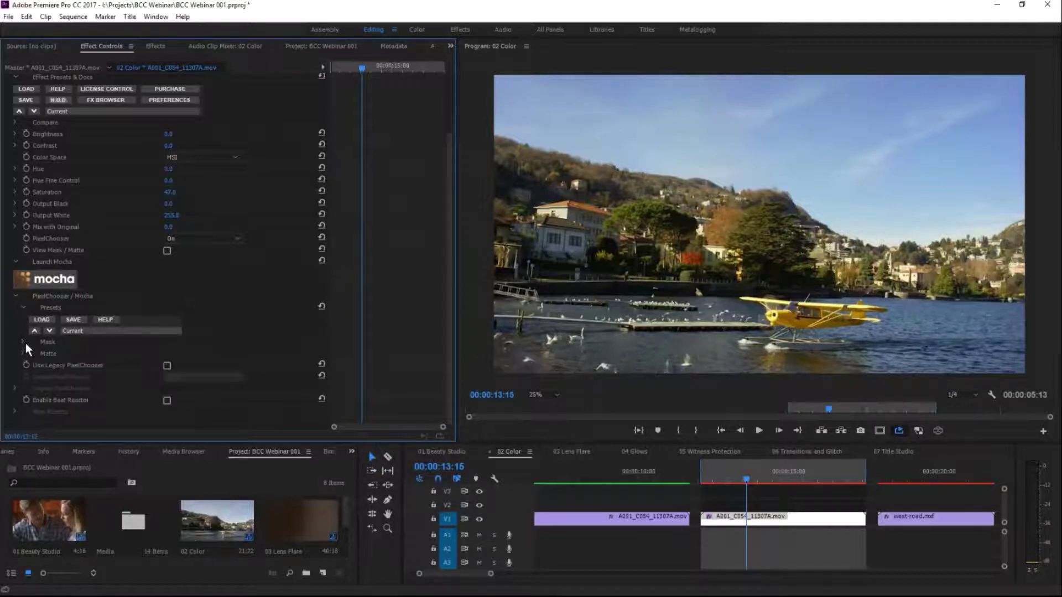
click(23, 354)
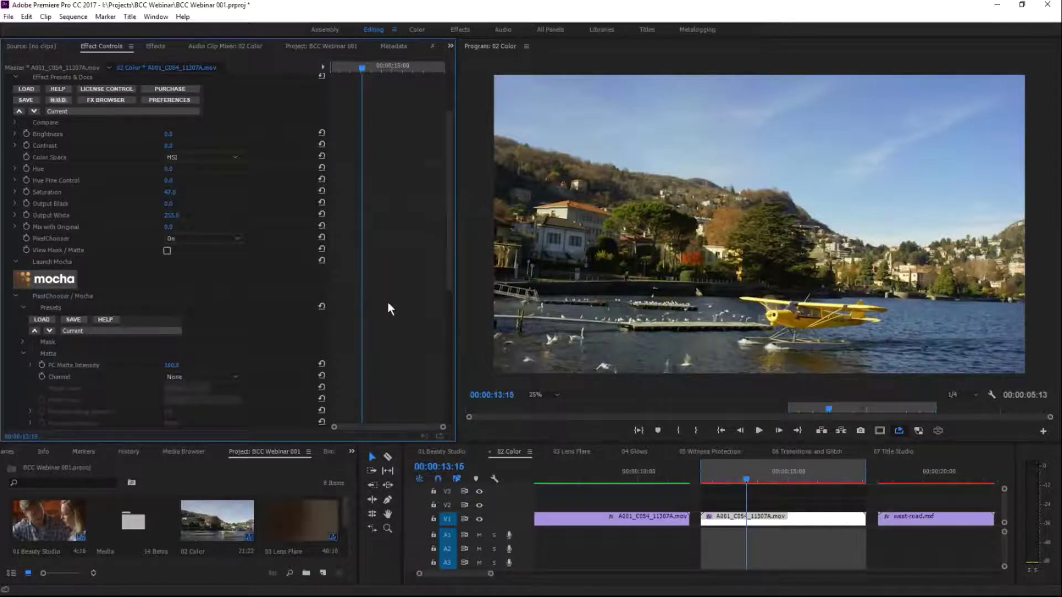
drag(450, 280, 447, 321)
click(24, 257)
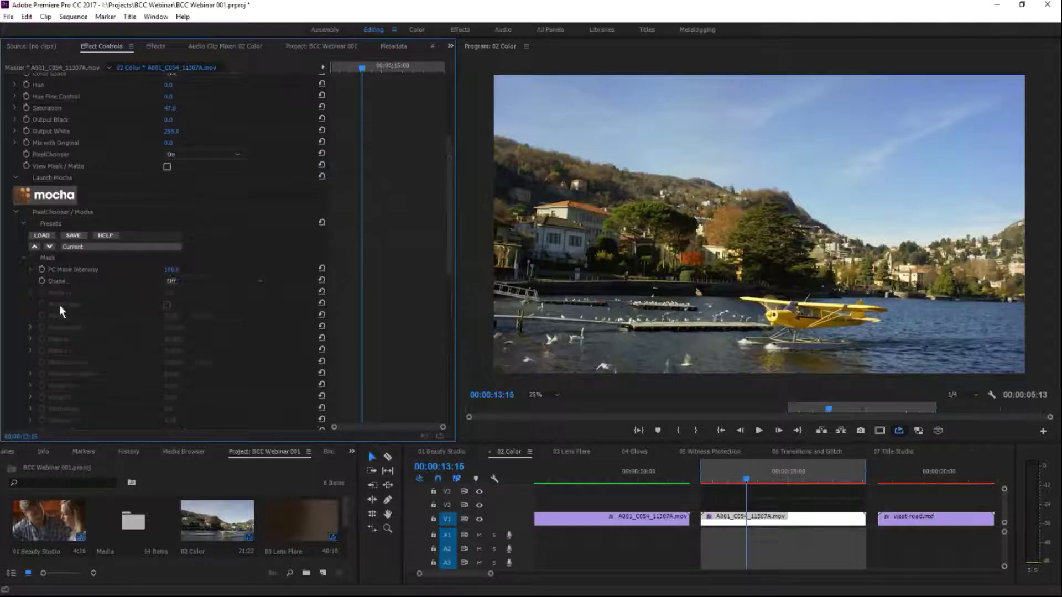
Step: Try the Egg, Oval and Linear Double Edge gradient shapes for the PixelChooser mask
click(253, 281)
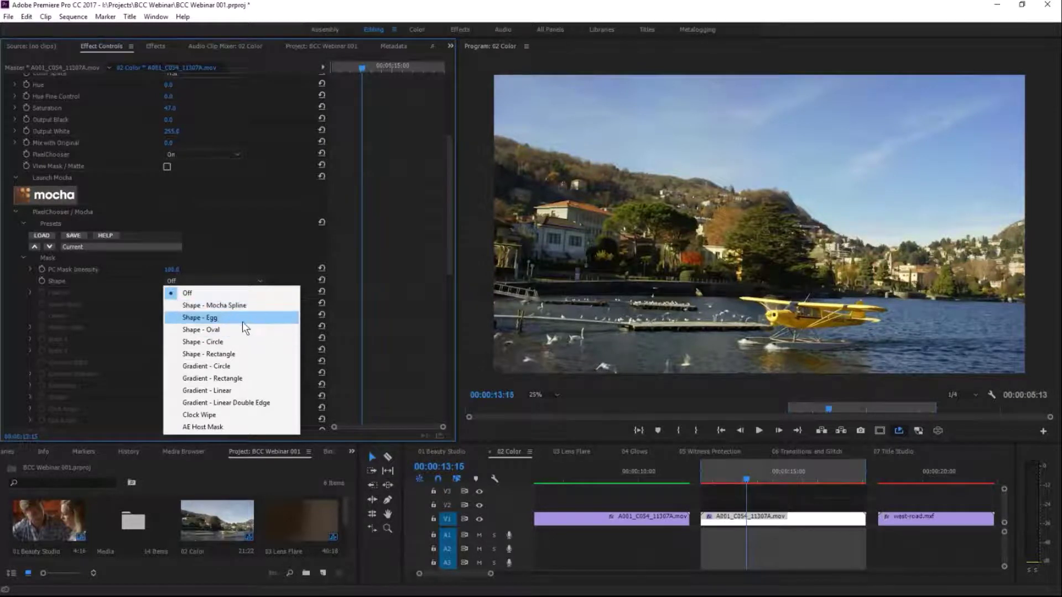
click(243, 318)
click(243, 282)
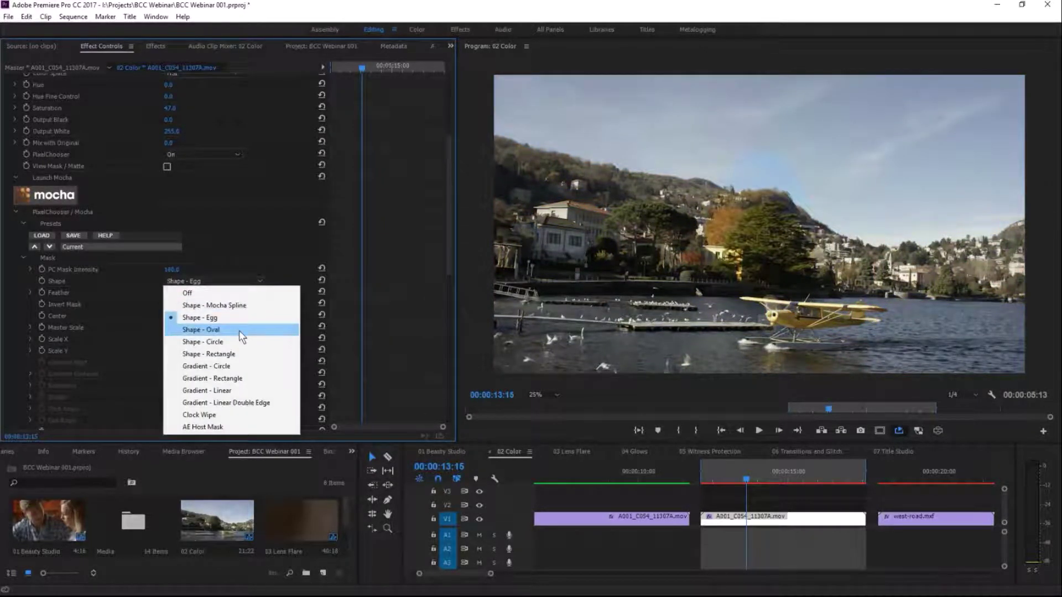
click(239, 331)
click(246, 281)
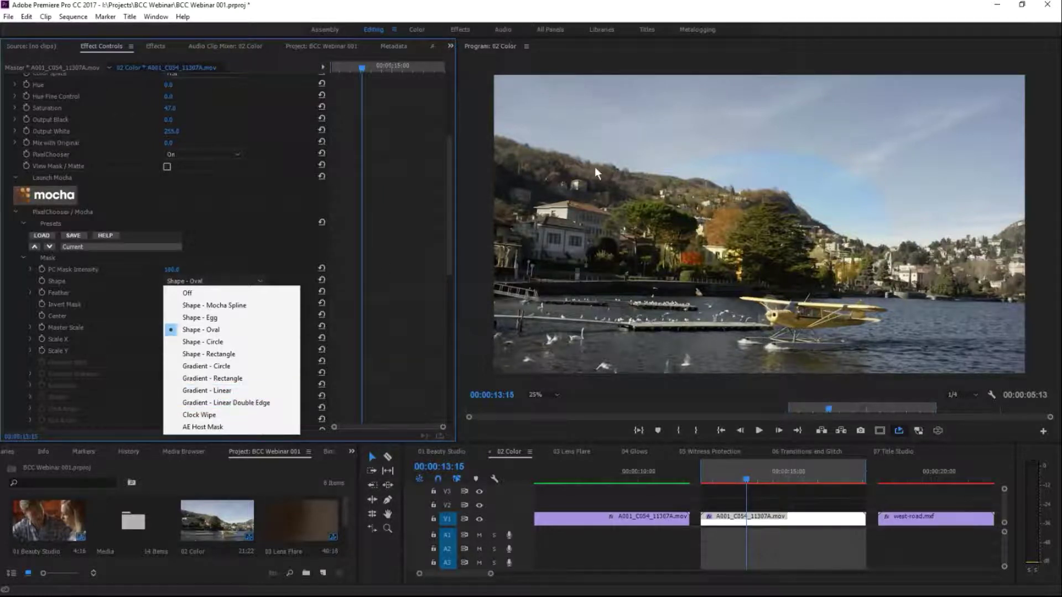
click(224, 403)
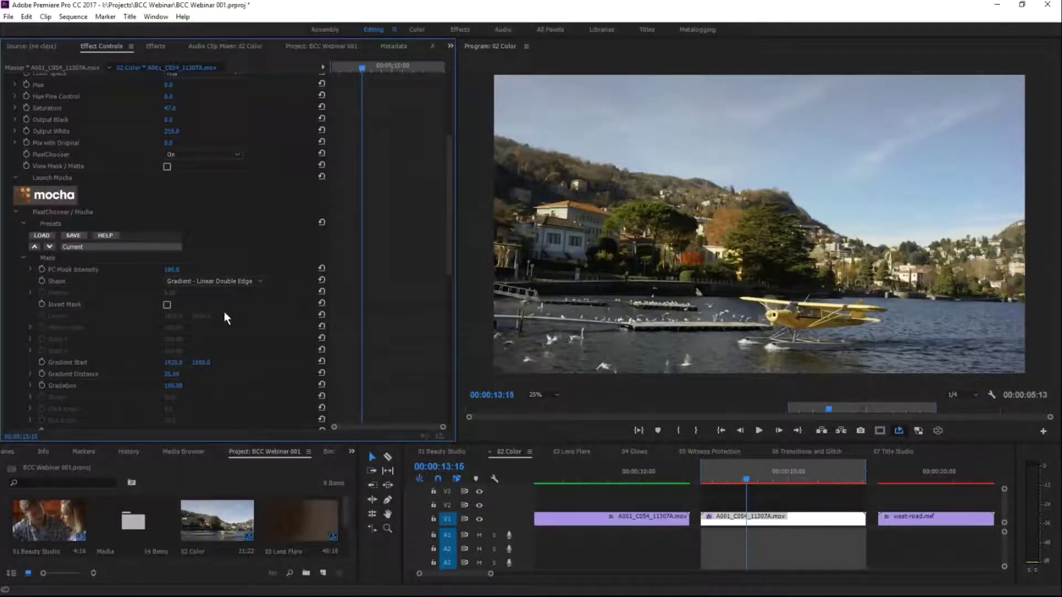
Step: Set the PixelChooser mask shape to Gradient - Linear and show the mask in the preview
click(225, 281)
click(259, 394)
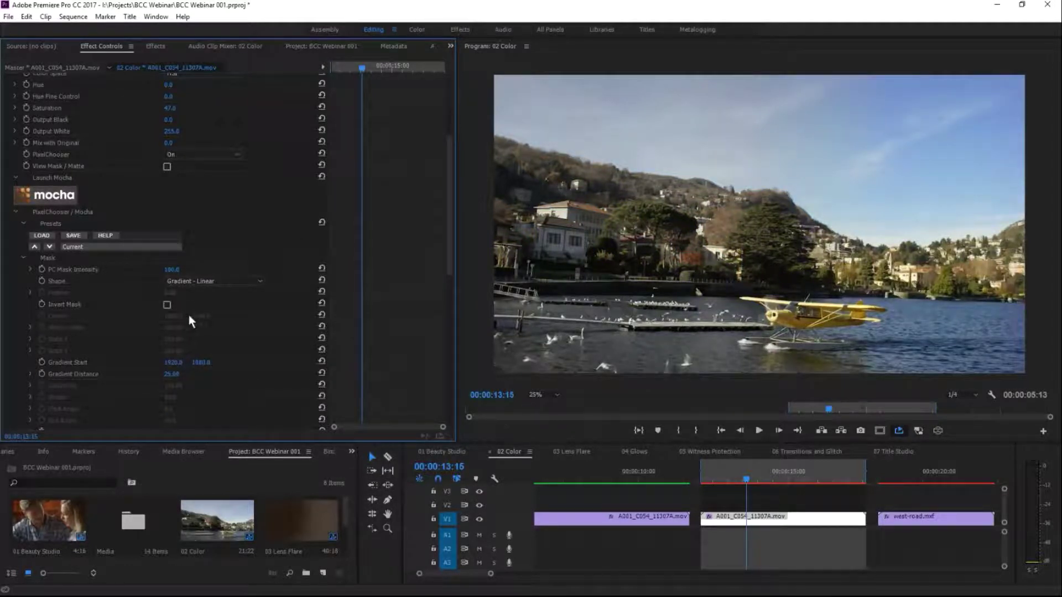
click(167, 166)
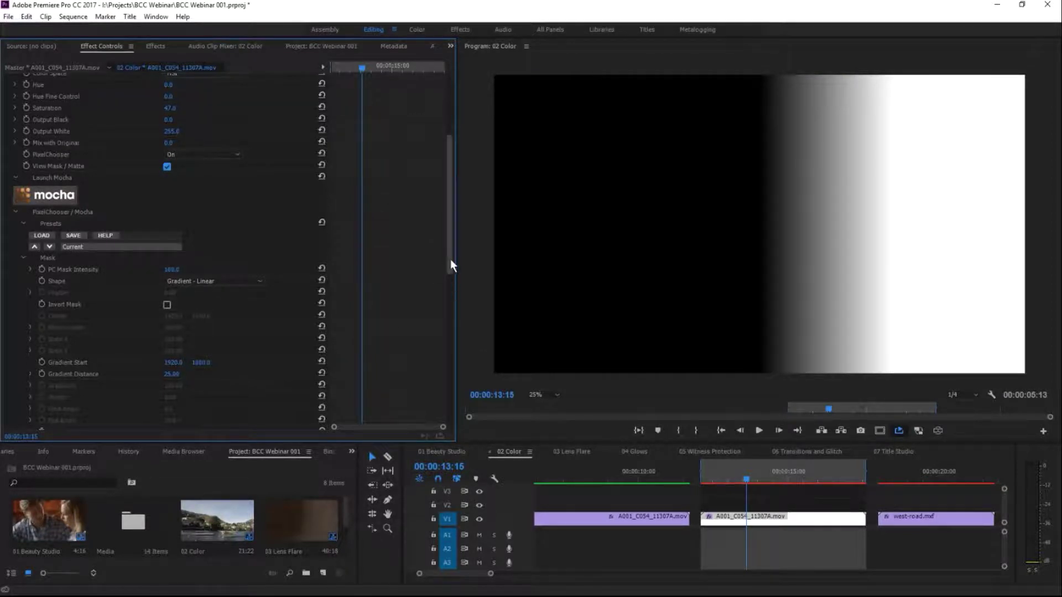
Step: Rotate the gradient mask to -90 degrees and lower its start point, using a gradient distance of 24, with the mask view hidden
drag(450, 260, 440, 284)
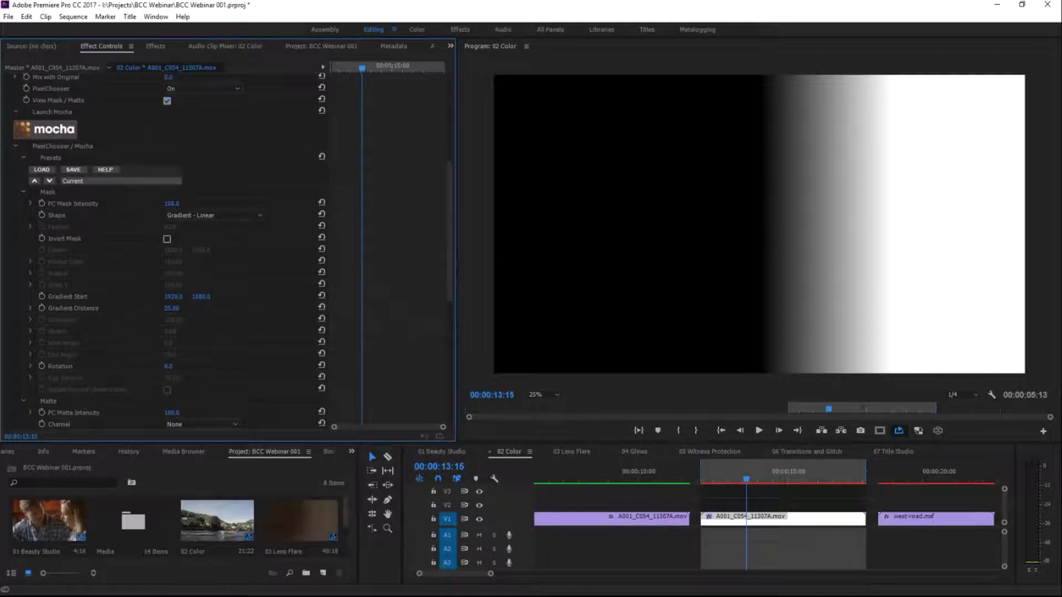
drag(168, 366, 138, 367)
click(172, 366)
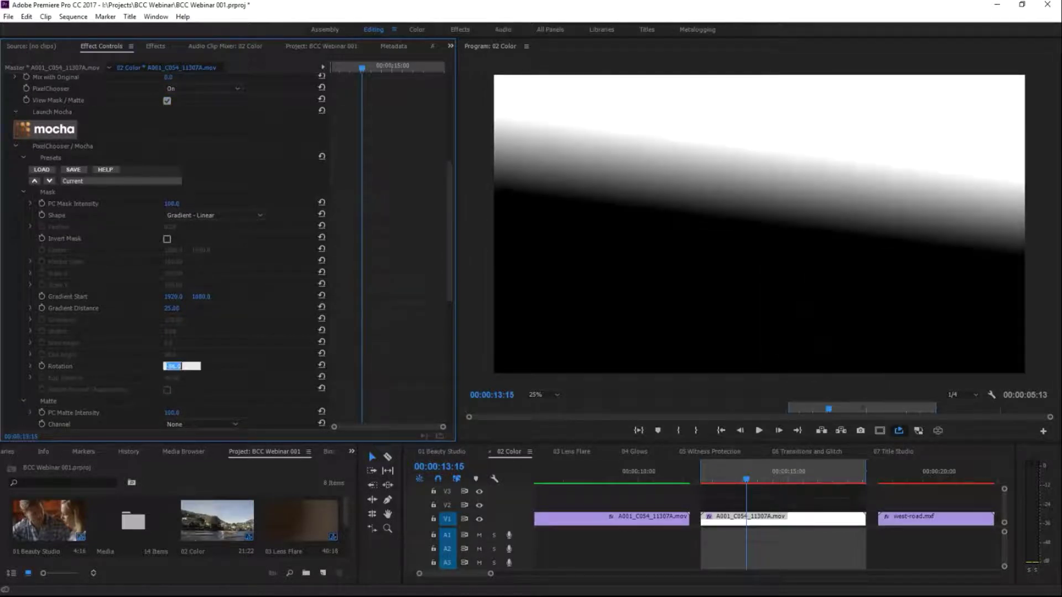
text(-90)
key(Return)
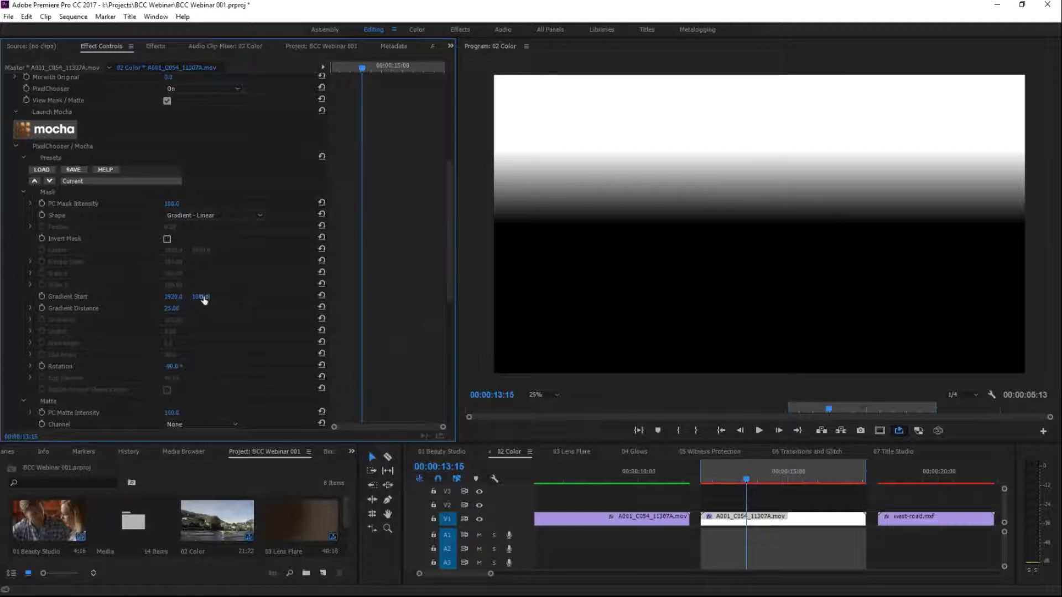
drag(202, 300, 296, 299)
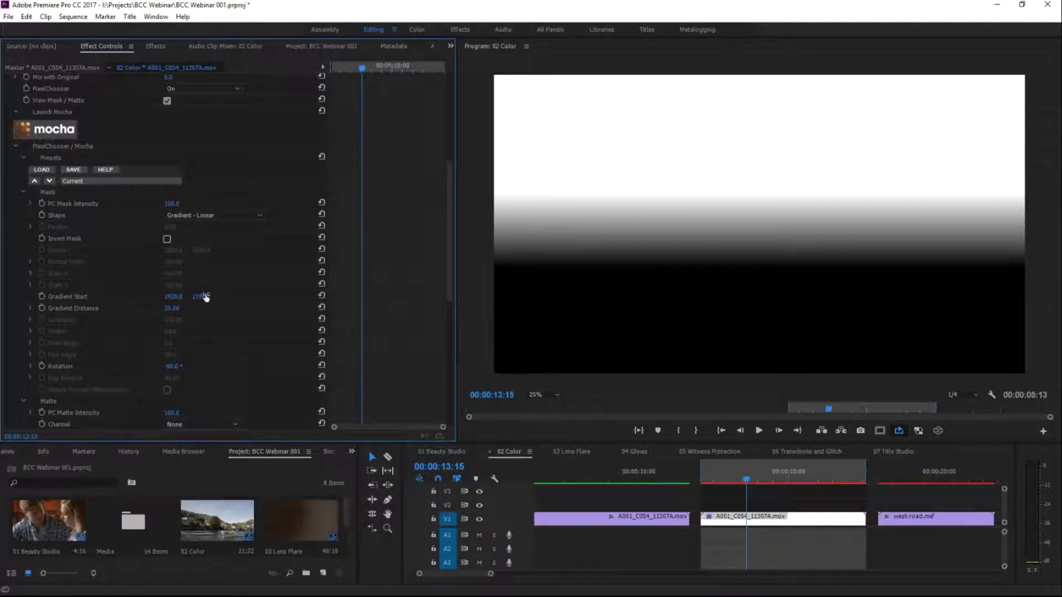
drag(201, 296, 186, 312)
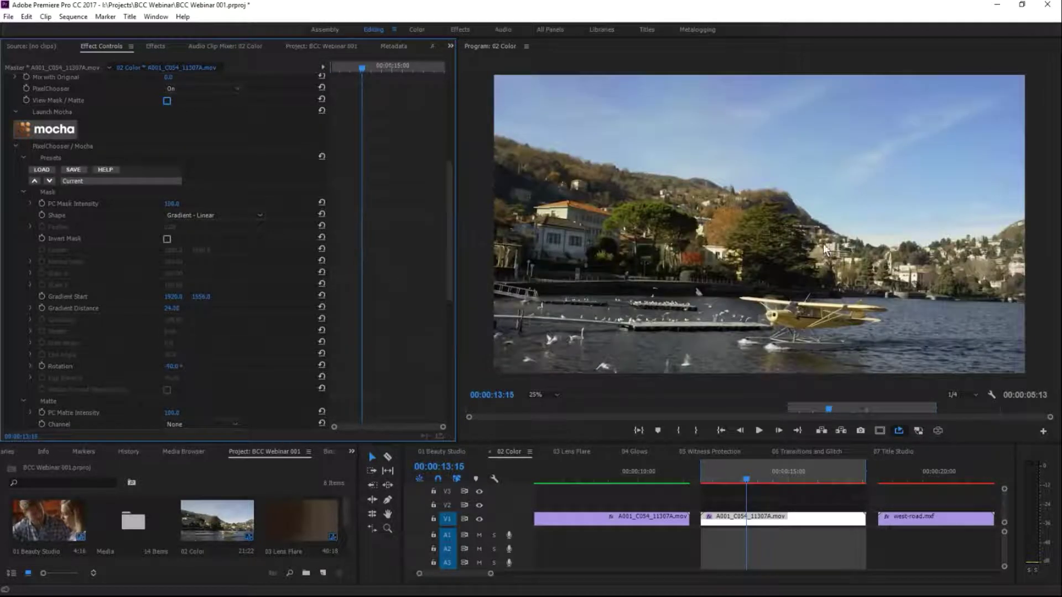
Step: Check the correction against the original with Compare Mode set to Side By Side, and set it back to Off
drag(447, 201, 446, 106)
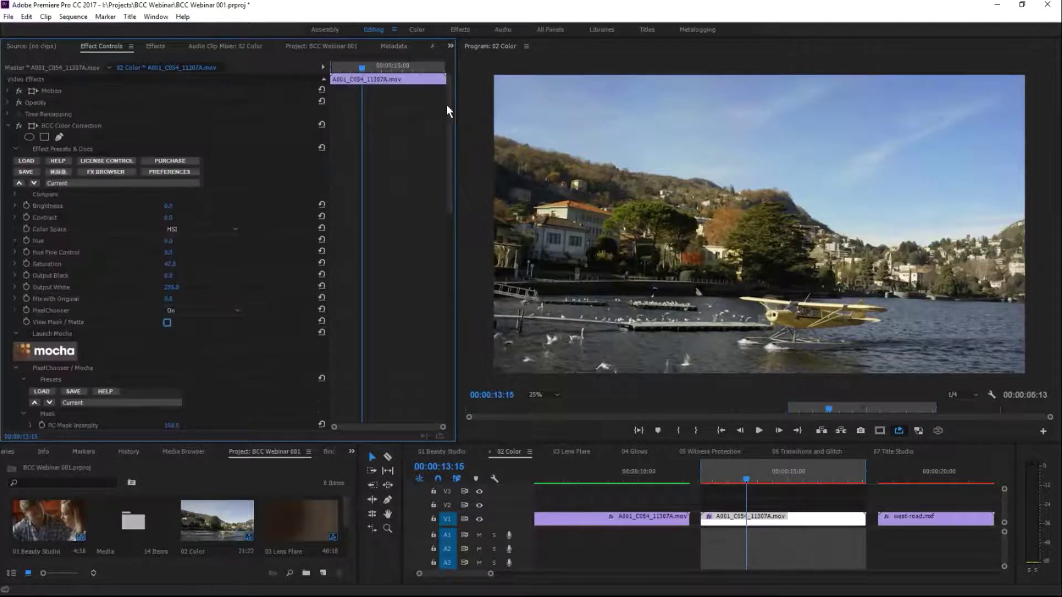
click(14, 194)
click(221, 206)
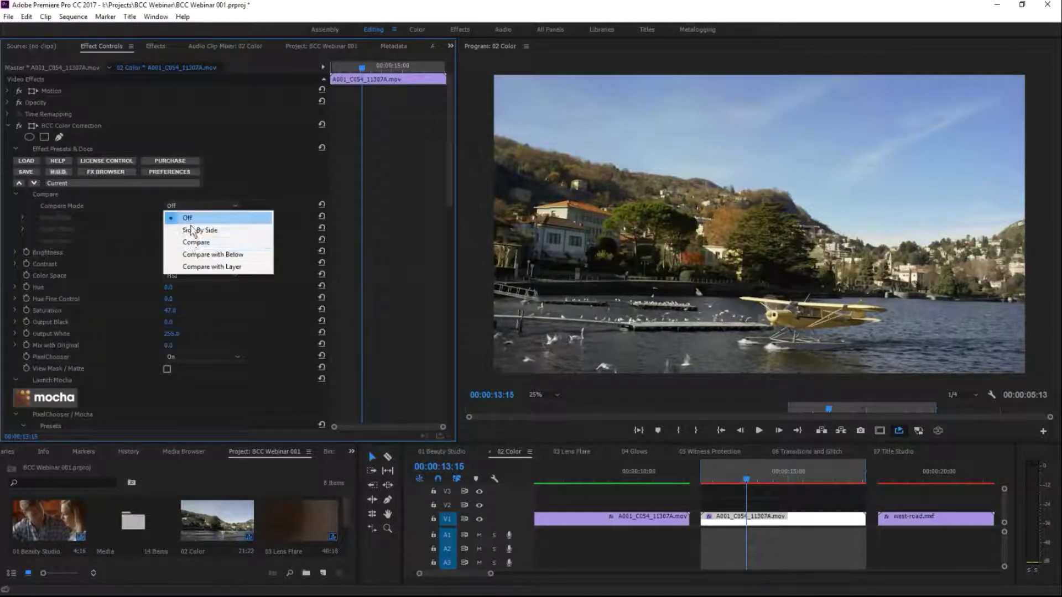
click(231, 231)
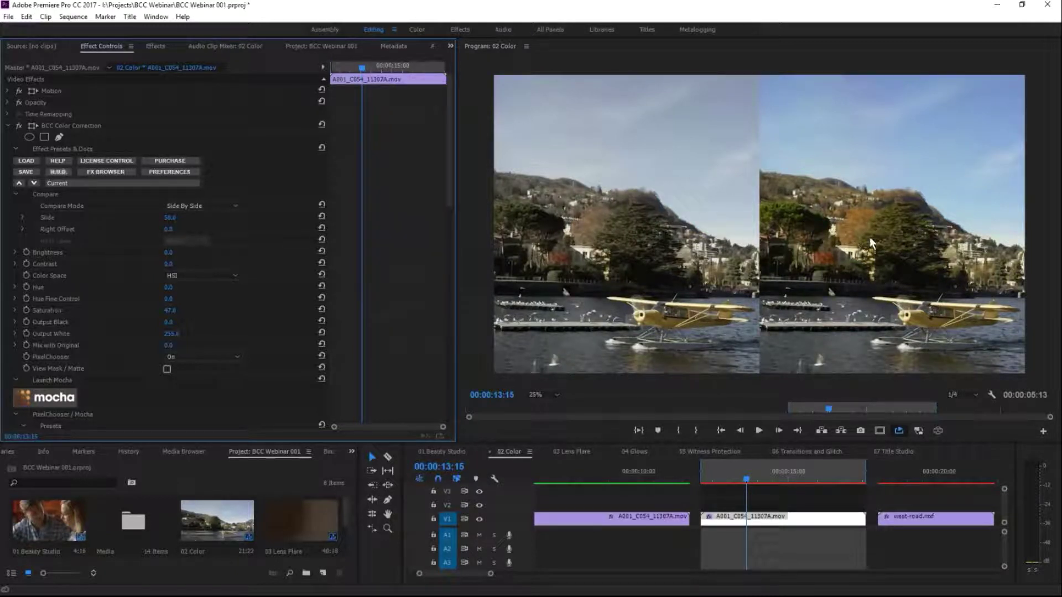
click(215, 206)
click(220, 217)
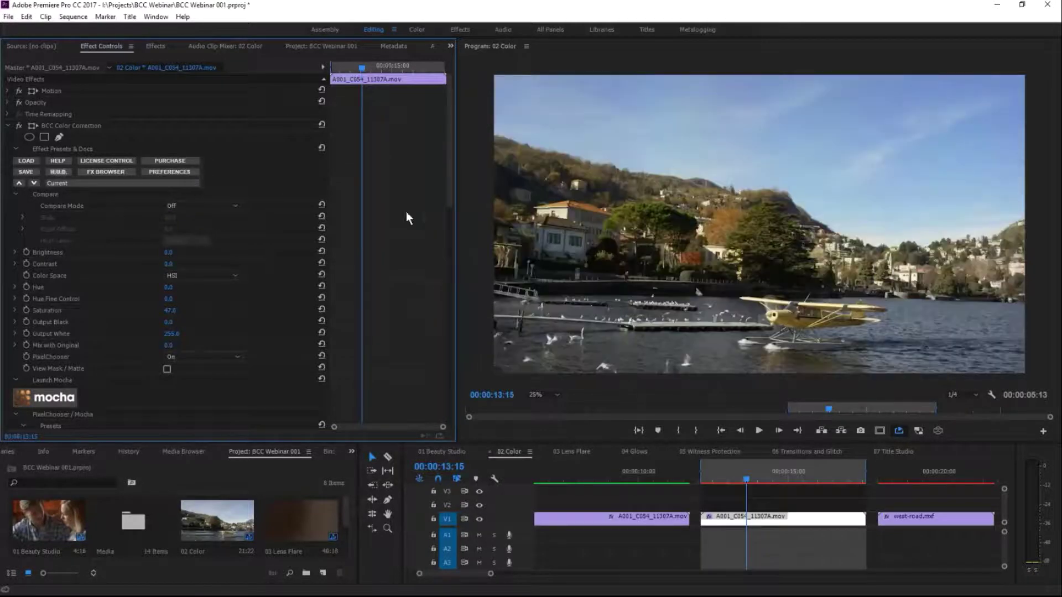
Step: Set the PixelChooser matte channel to Key and sample Color A and Color B from two areas of the sky
drag(450, 198, 432, 314)
click(22, 155)
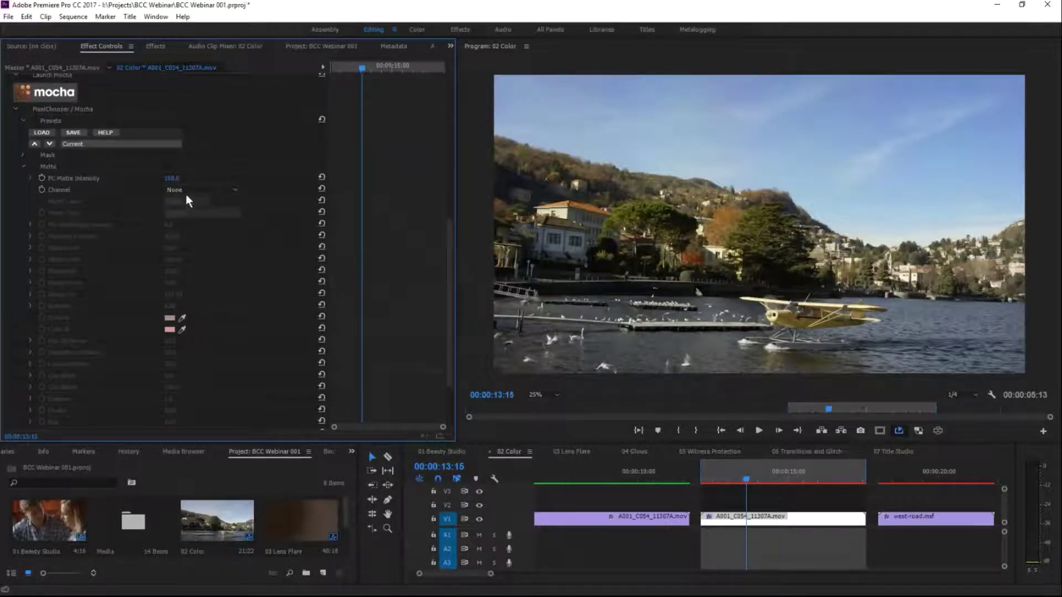
click(212, 190)
click(208, 276)
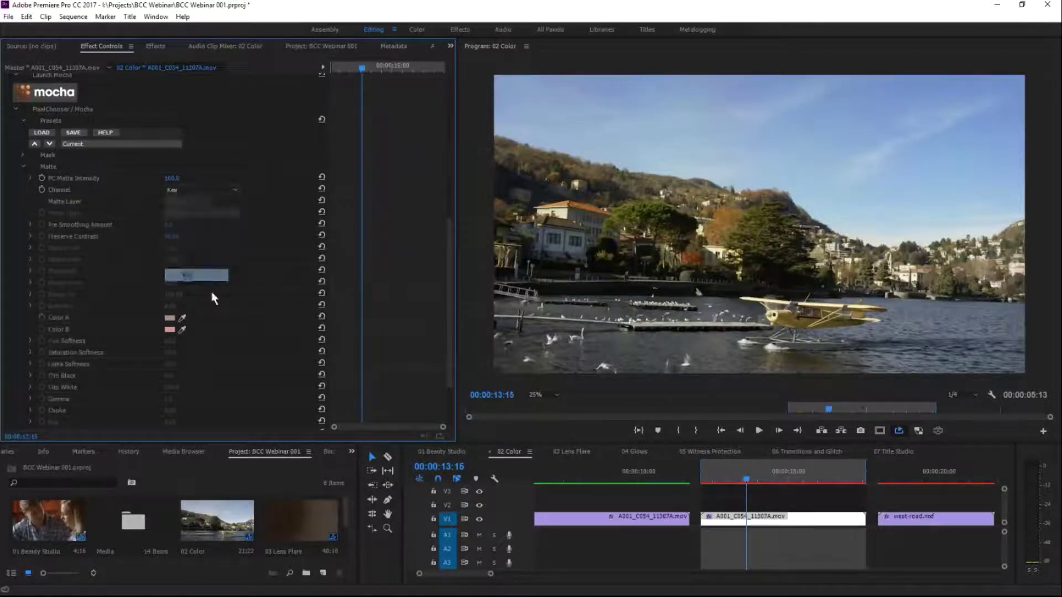
click(182, 318)
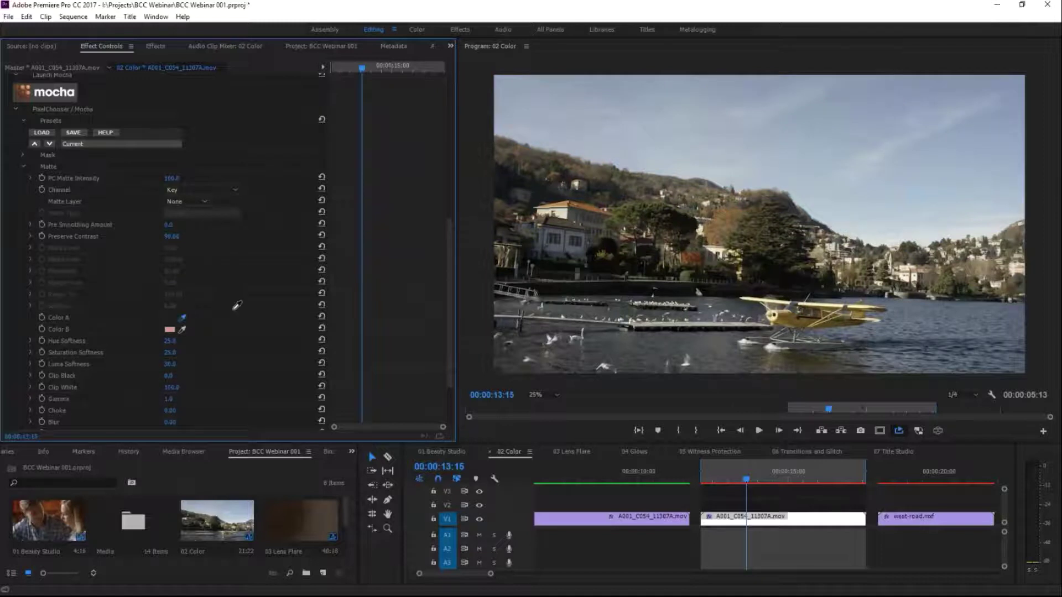
click(627, 83)
click(182, 330)
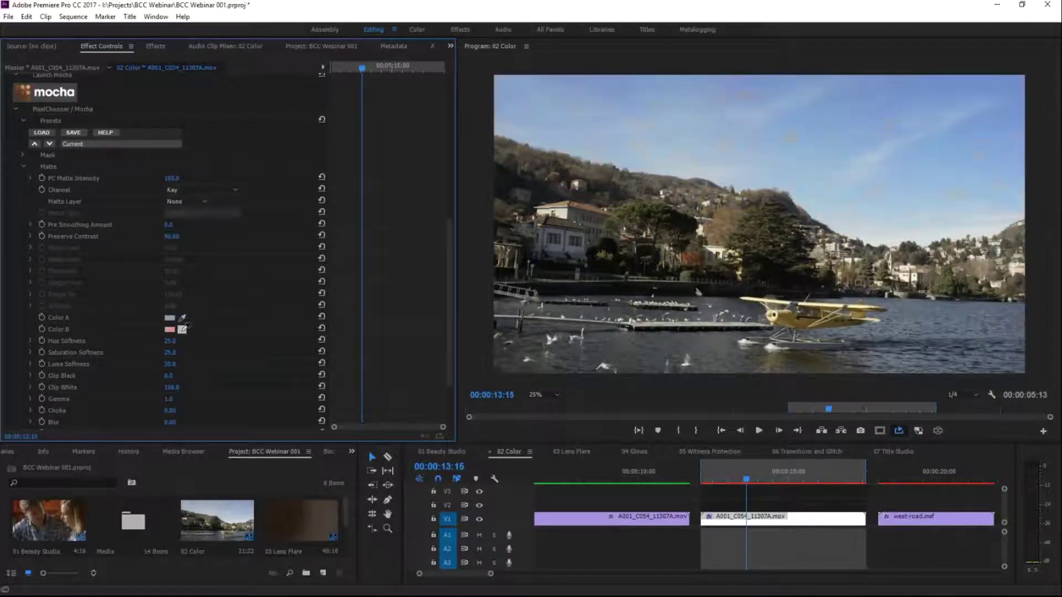
click(969, 145)
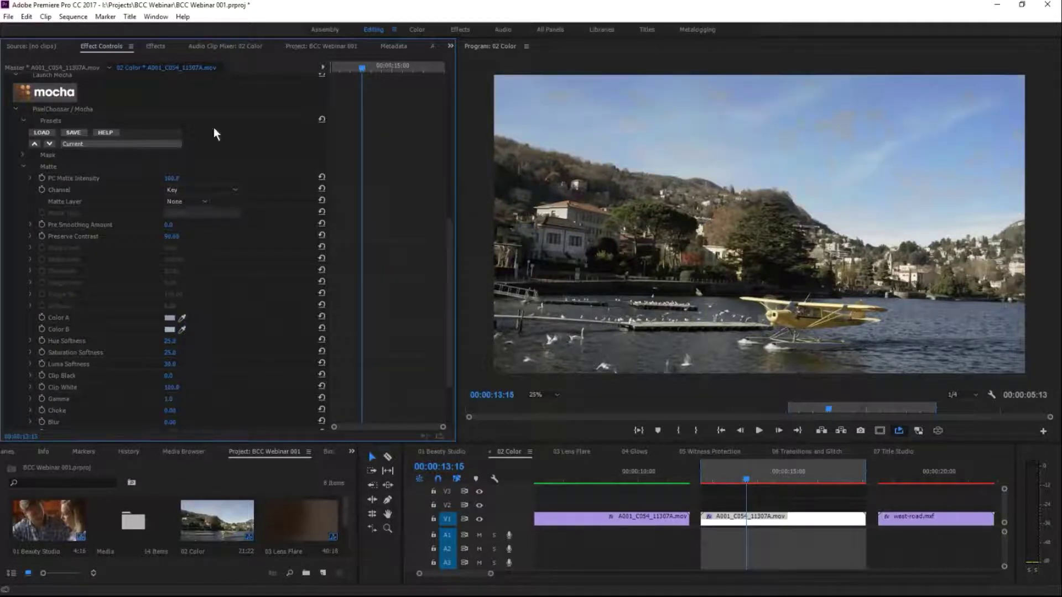
Step: Show the sky matte in the preview and set Hue Softness to 34, Saturation Softness to 26 and Luma Softness to 17
scroll(450, 257, down, 2)
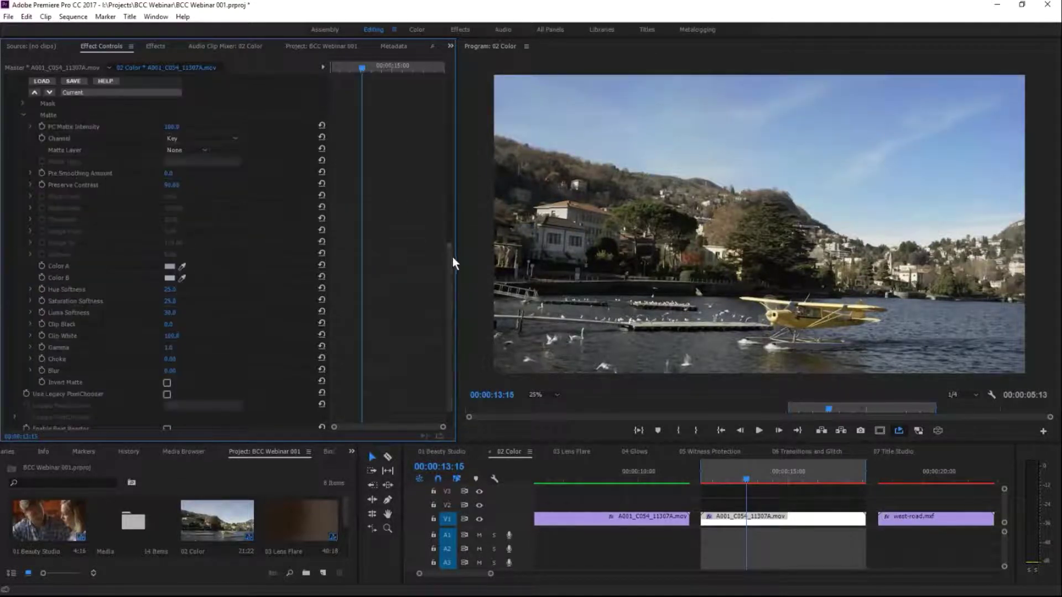
drag(447, 254, 440, 207)
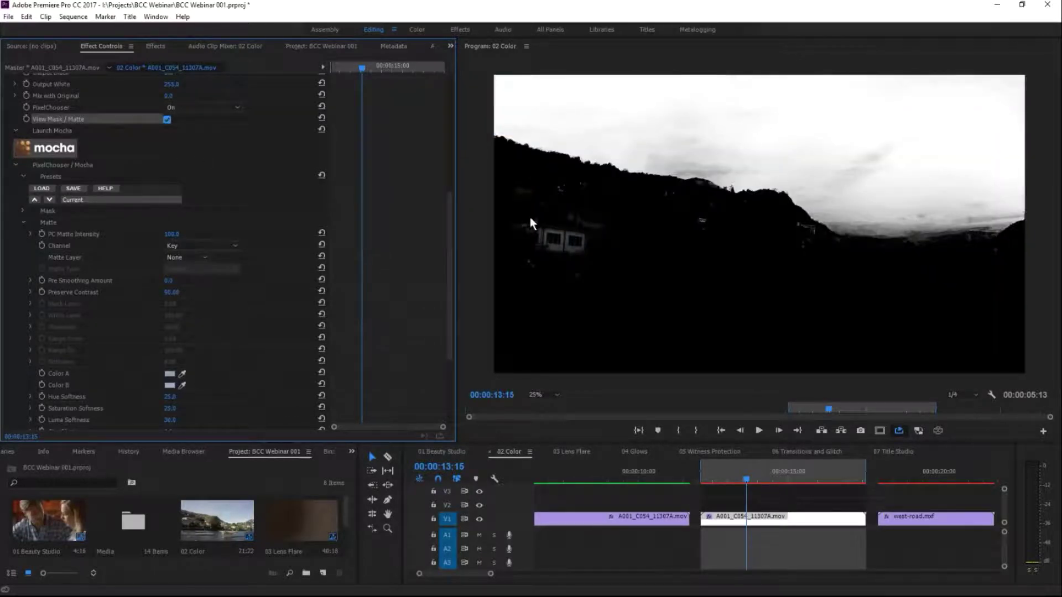
drag(451, 223, 444, 275)
drag(166, 289, 162, 312)
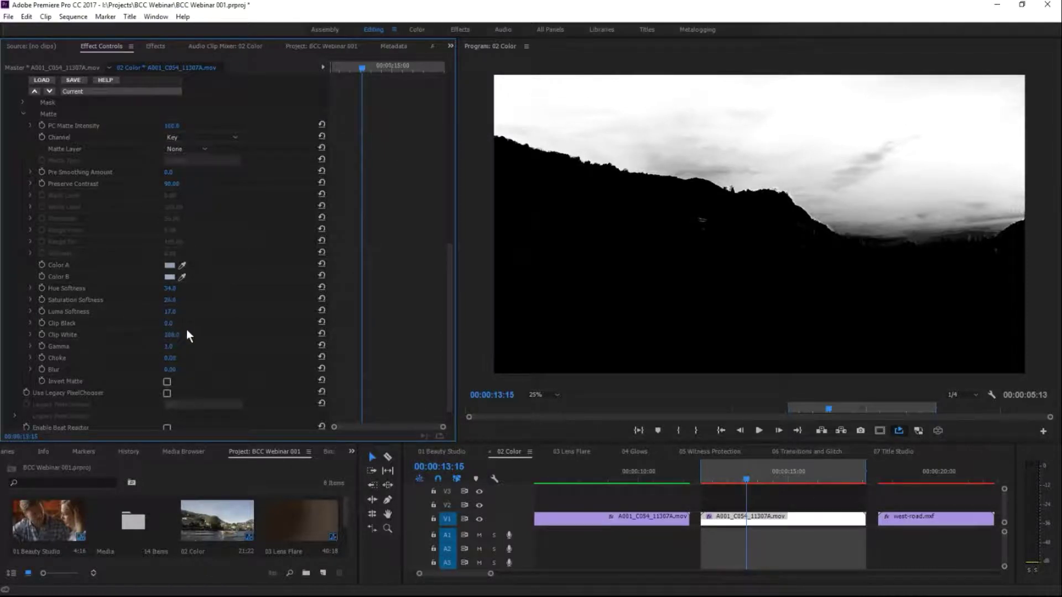
Step: Set the matte's Clip Black to 2 and Clip White to 44, and blur its edge by 5
drag(167, 328, 145, 334)
drag(172, 369, 180, 369)
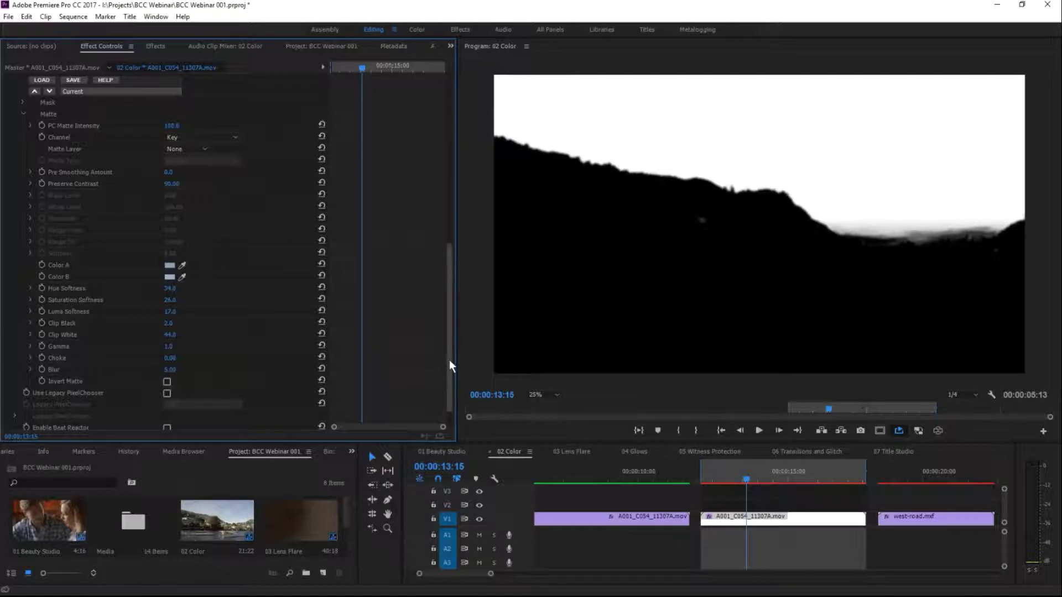
Step: Set the sky matte's edge blur to 3 and switch the preview from the matte to the corrected image
click(170, 370)
text(3)
key(Return)
scroll(452, 307, up, 10)
scroll(450, 233, down, 5)
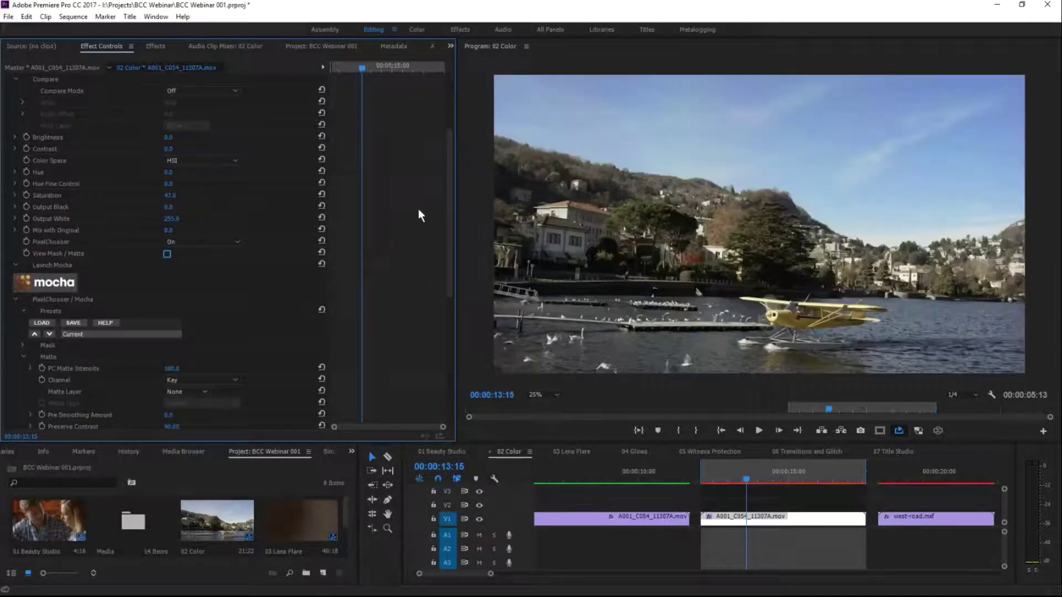
scroll(445, 217, up, 5)
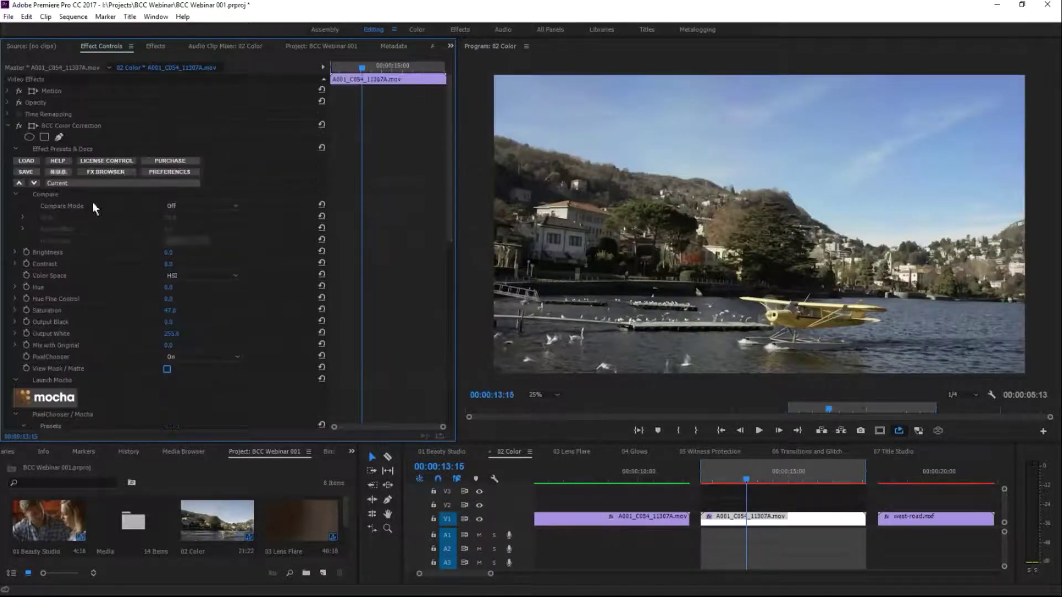
Step: Compare the refined sky correction with the original using Side By Side Compare Mode, and turn the comparison off
click(188, 205)
click(218, 230)
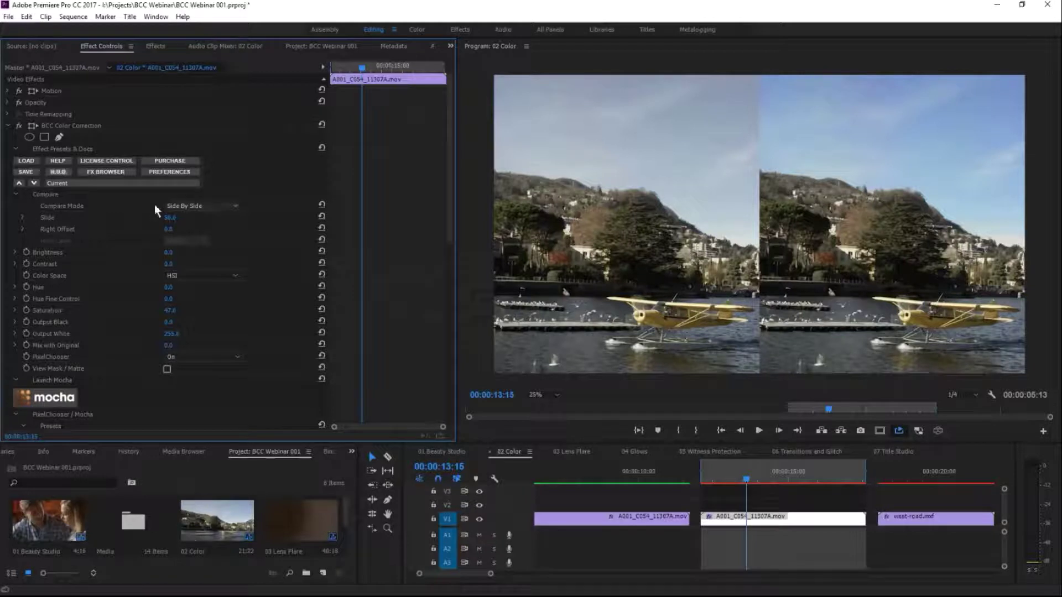
click(197, 207)
click(204, 214)
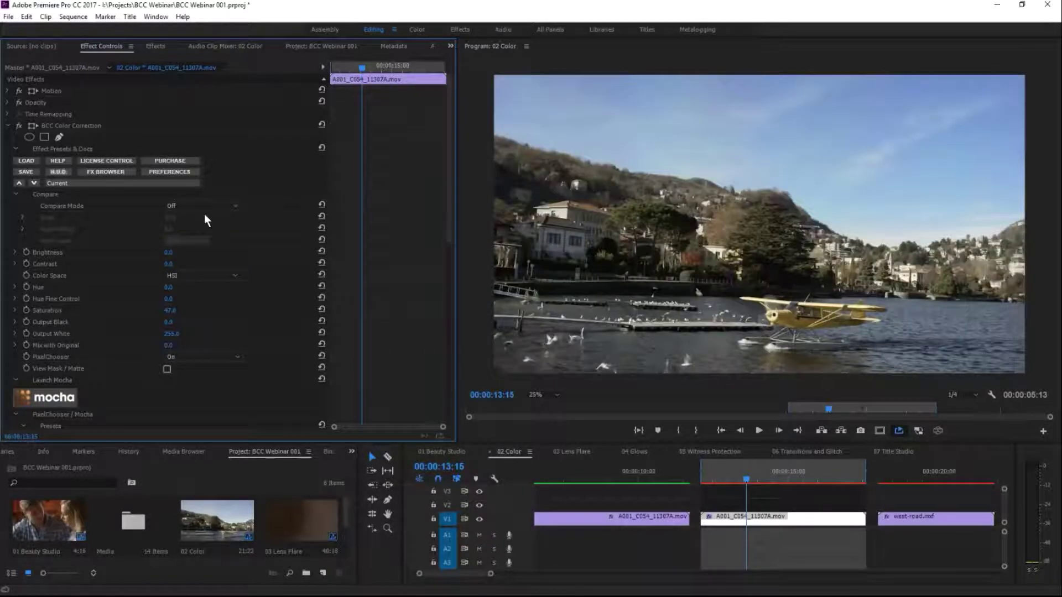
Step: Save the PixelChooser settings of the seaplane clip as a preset named Ben Sky
drag(450, 147, 442, 291)
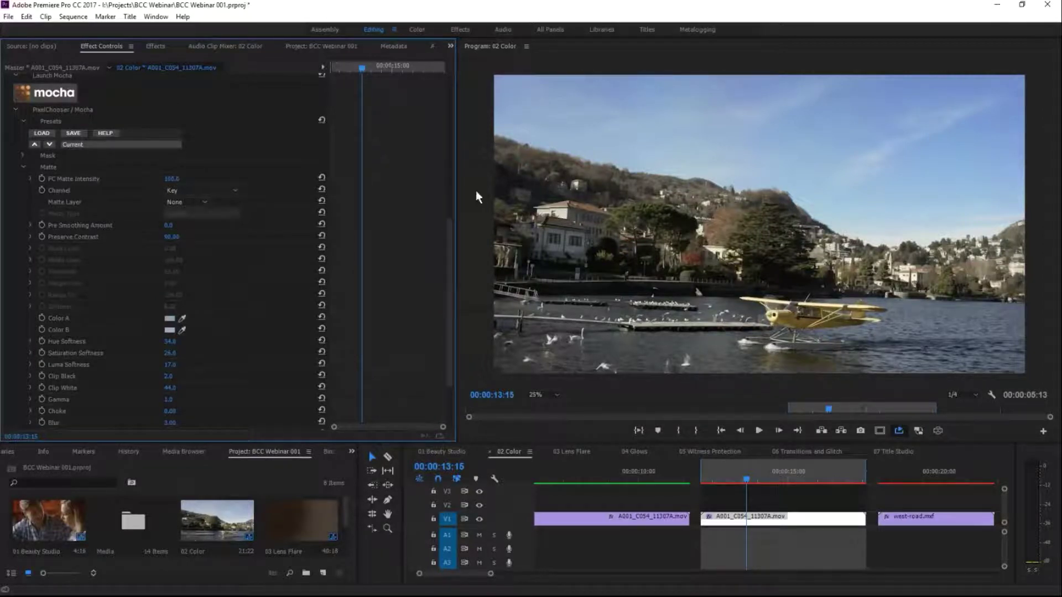
drag(449, 257, 451, 228)
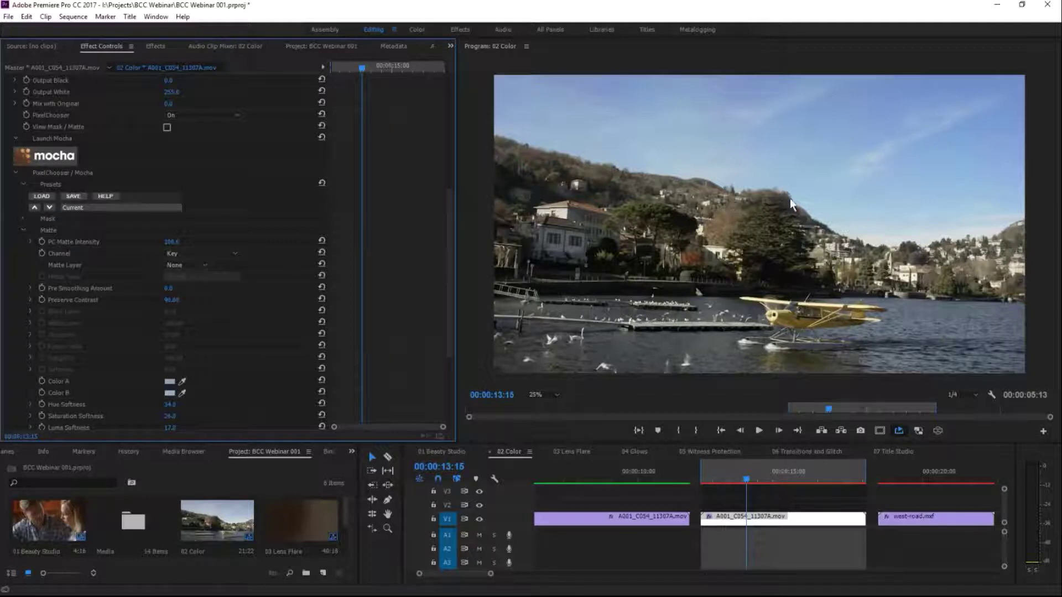
click(78, 196)
text(B)
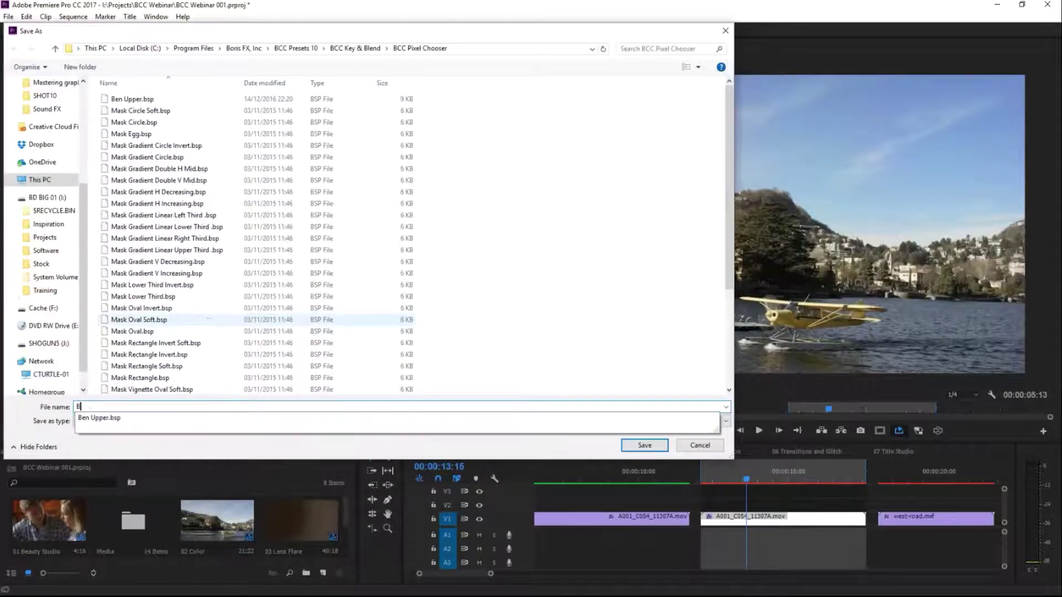
text(en Sky)
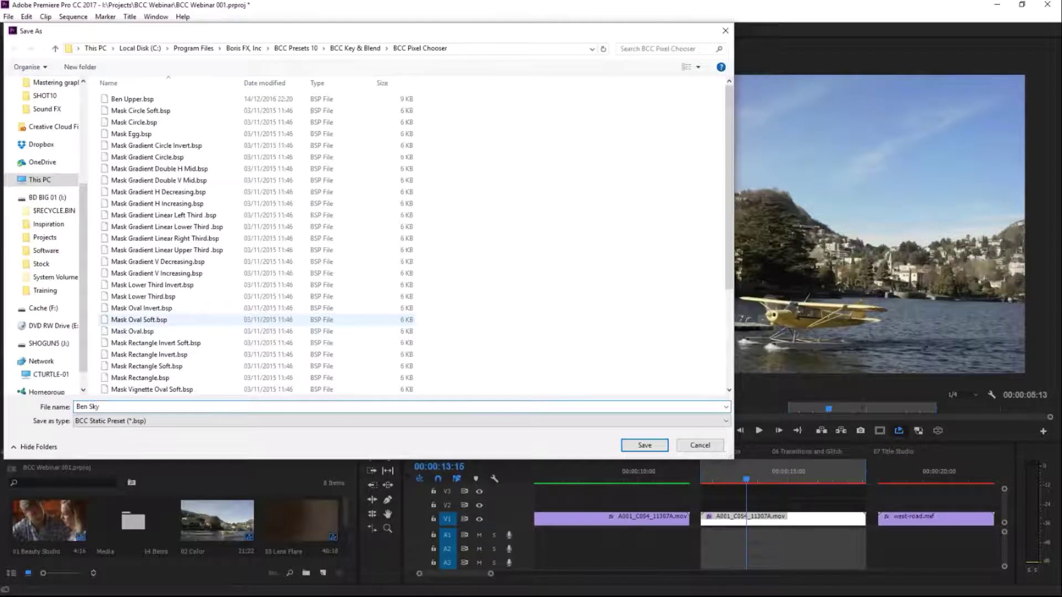
key(Return)
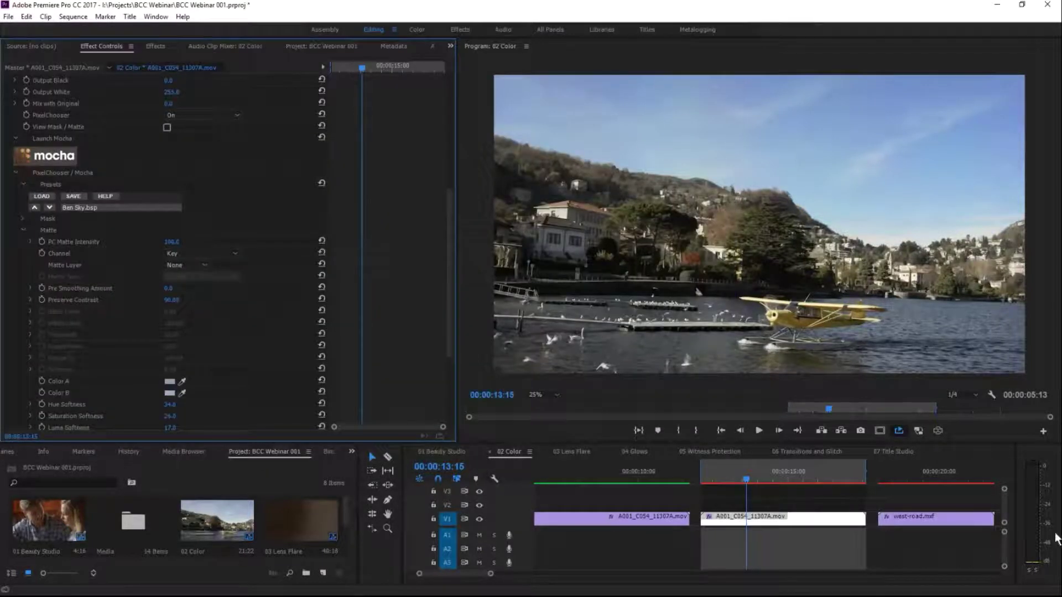
Step: Play part of the west-road.mxf clip and add another BCC Color Correction effect to it
mouse_move(916, 479)
mouse_down()
mouse_move(899, 478)
mouse_move(911, 476)
mouse_up()
key(x)
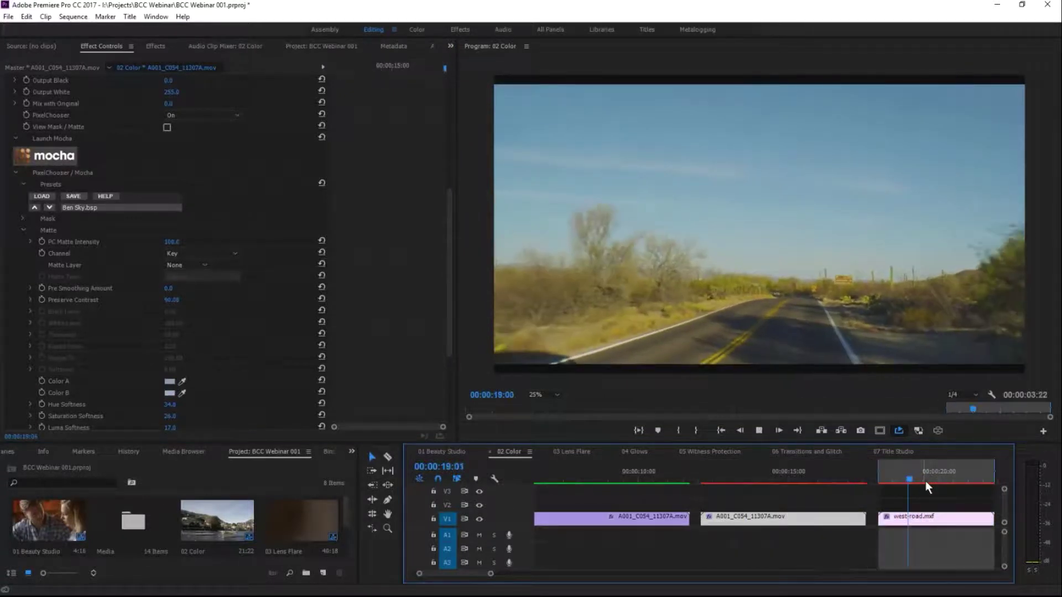
key(space)
click(912, 517)
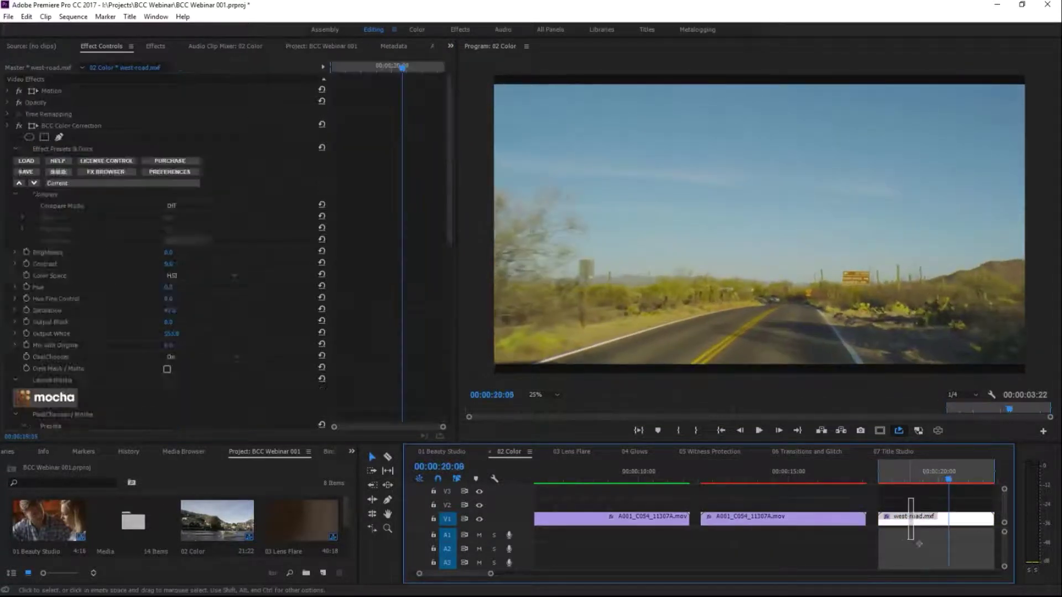
click(157, 46)
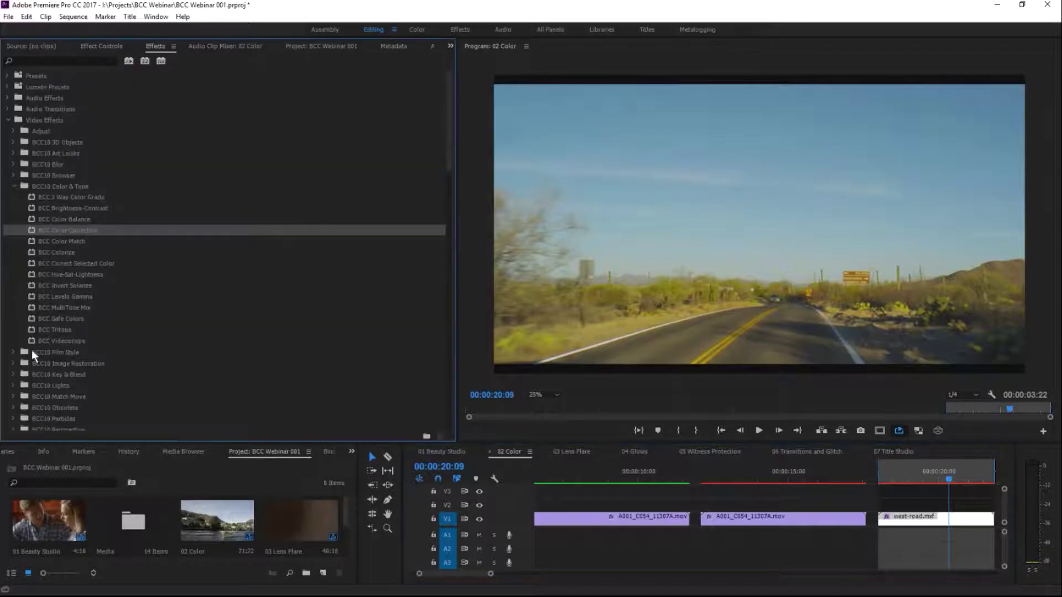
drag(50, 227, 938, 518)
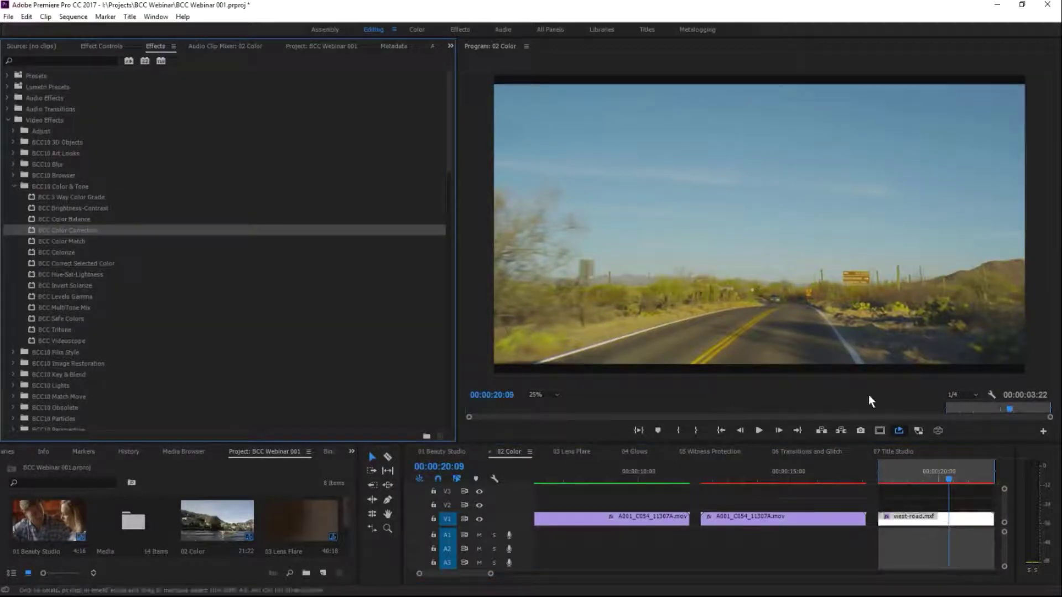
click(102, 48)
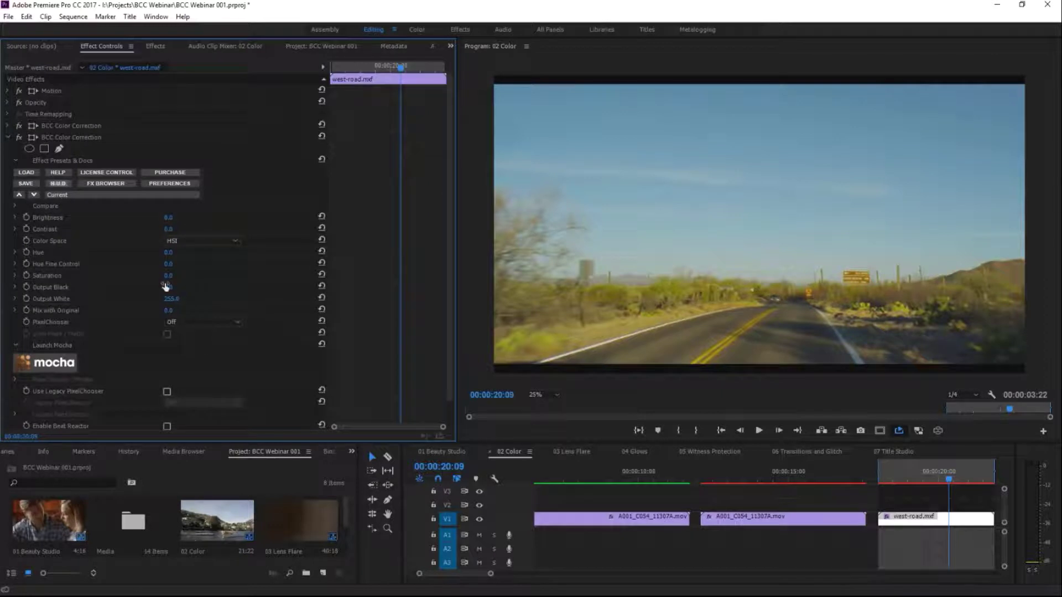
Step: Set the new color correction's Hue to 12° and its PixelChooser to On
drag(168, 252, 175, 253)
click(203, 322)
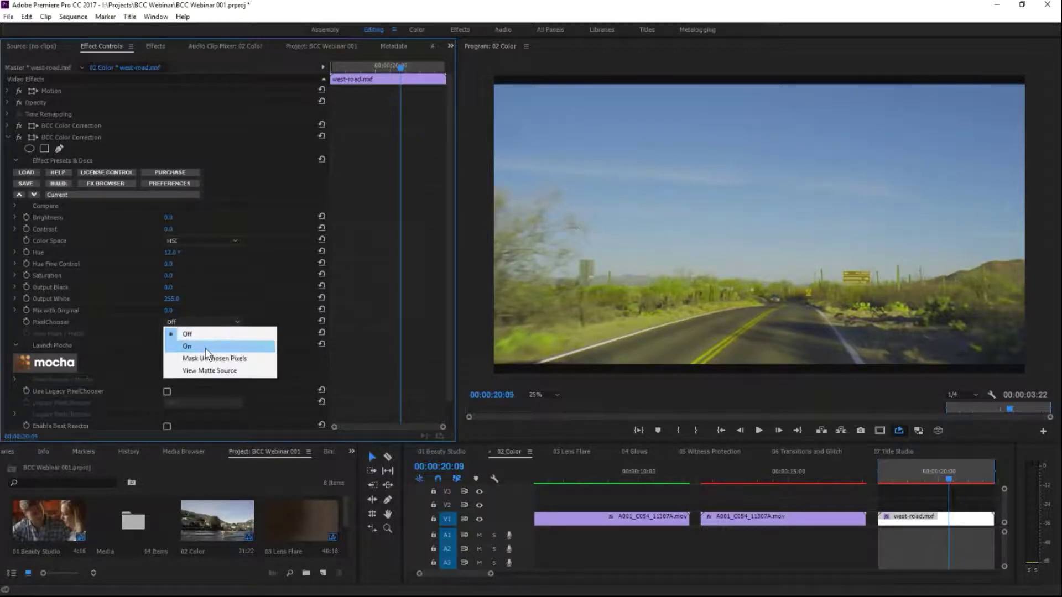
click(204, 346)
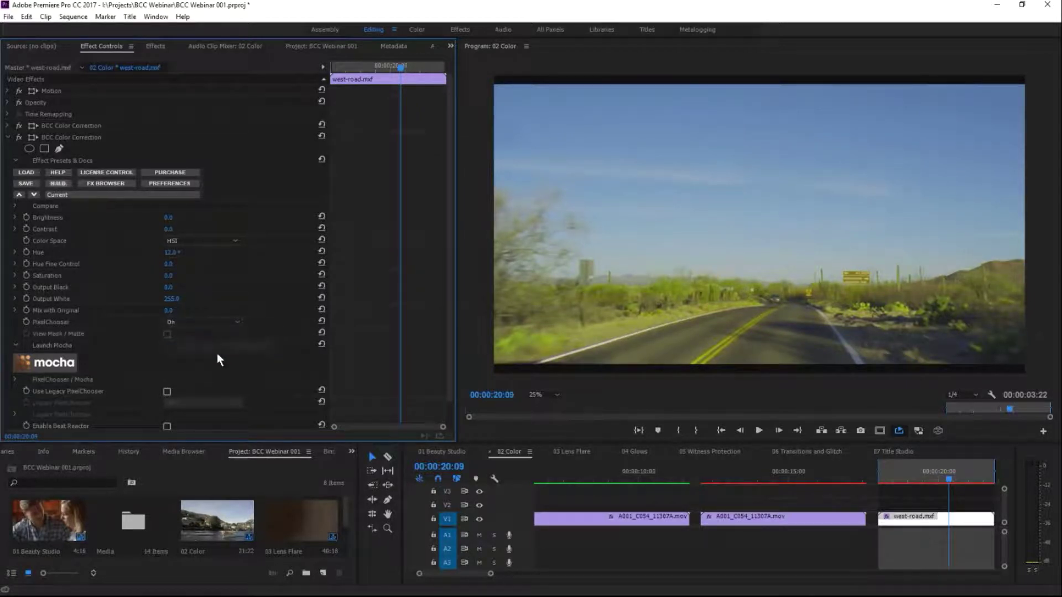
Step: Load the Ben Sky.bsp preset into the road clip's PixelChooser
click(15, 379)
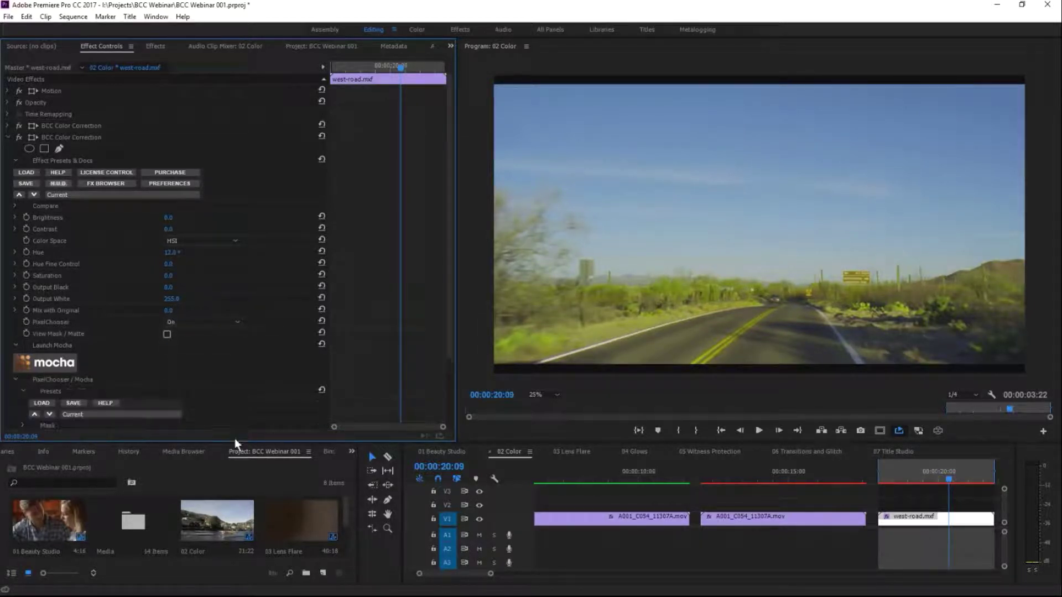
click(45, 404)
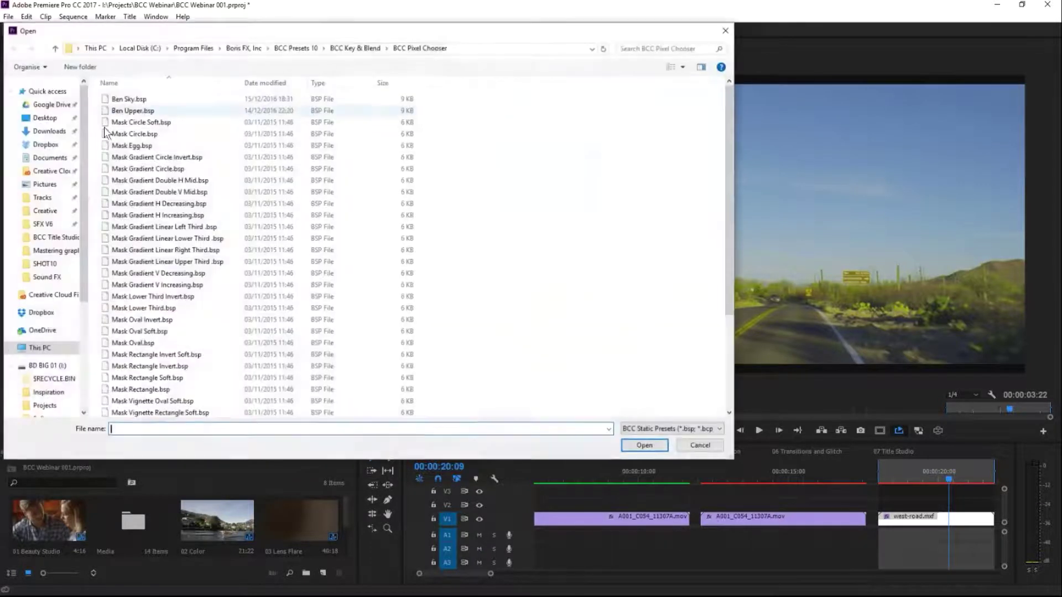
double_click(137, 99)
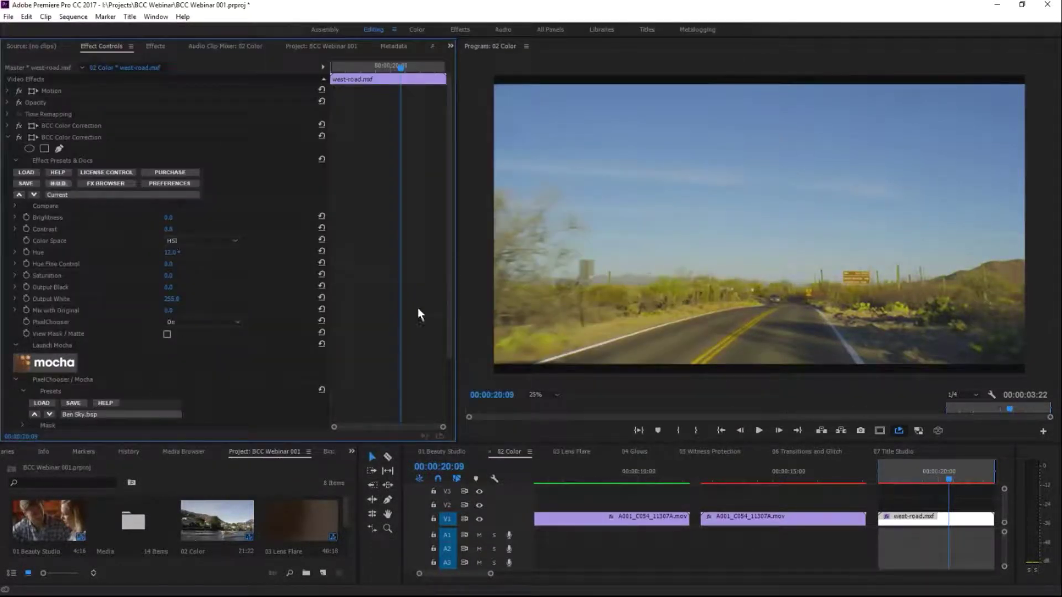
Step: Inspect the road clip's sky matte, return to the corrected image, and scrub through the clip to check the result
click(166, 335)
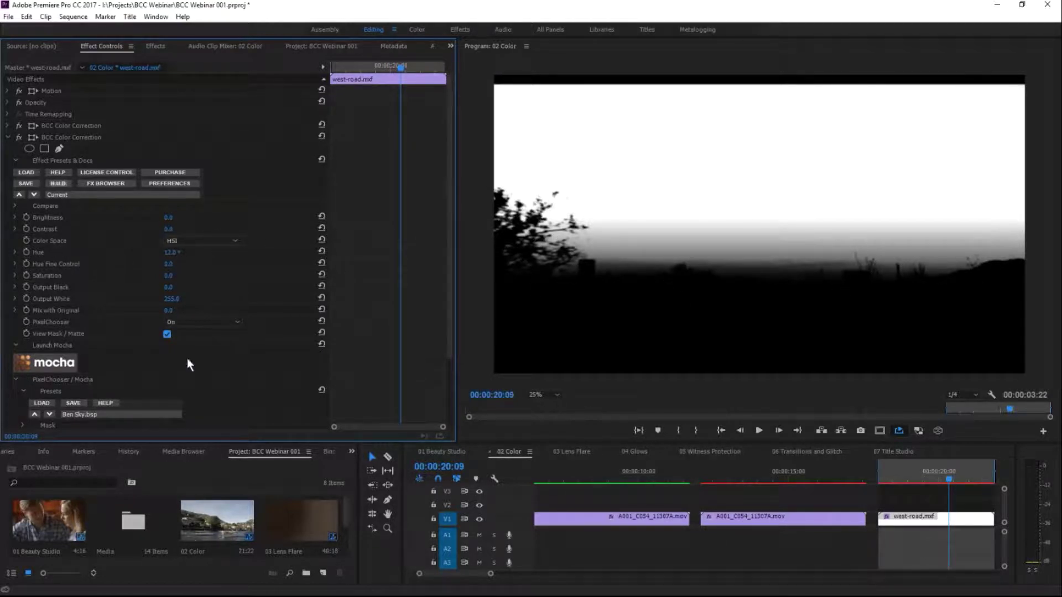
click(167, 335)
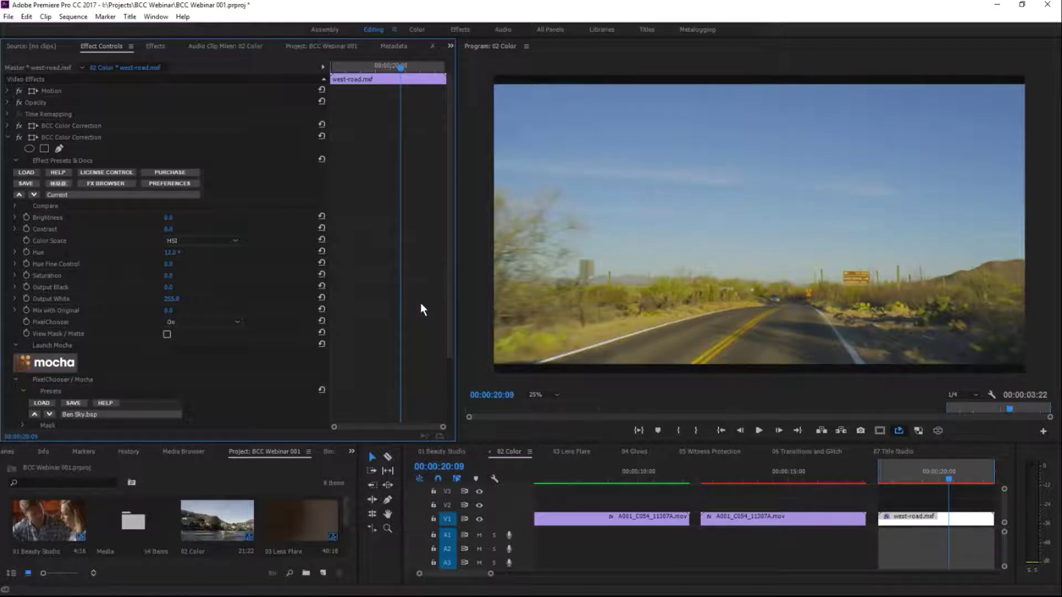
drag(449, 309, 140, 354)
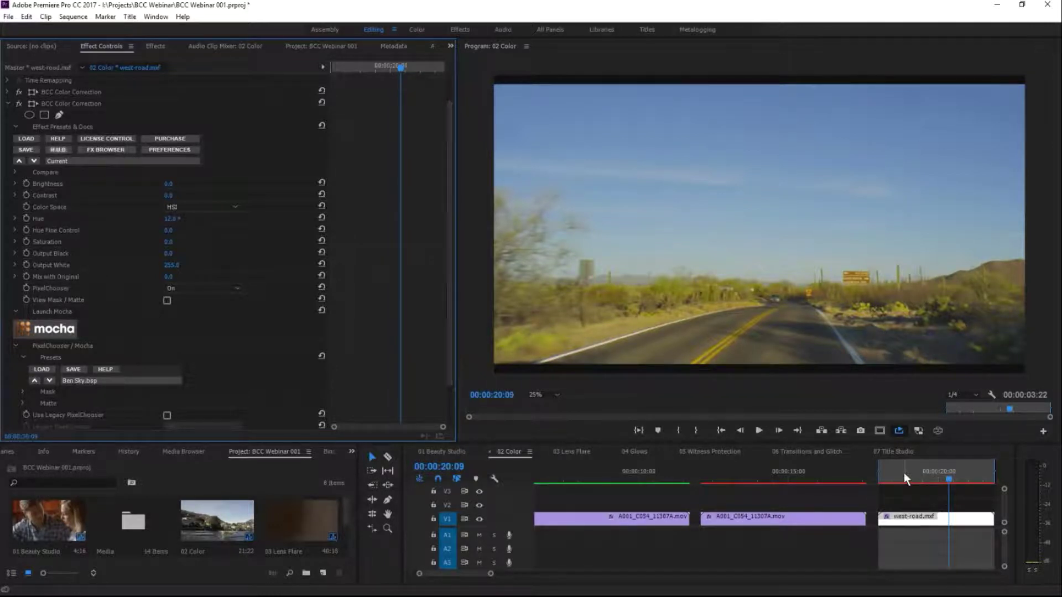
drag(897, 475, 952, 474)
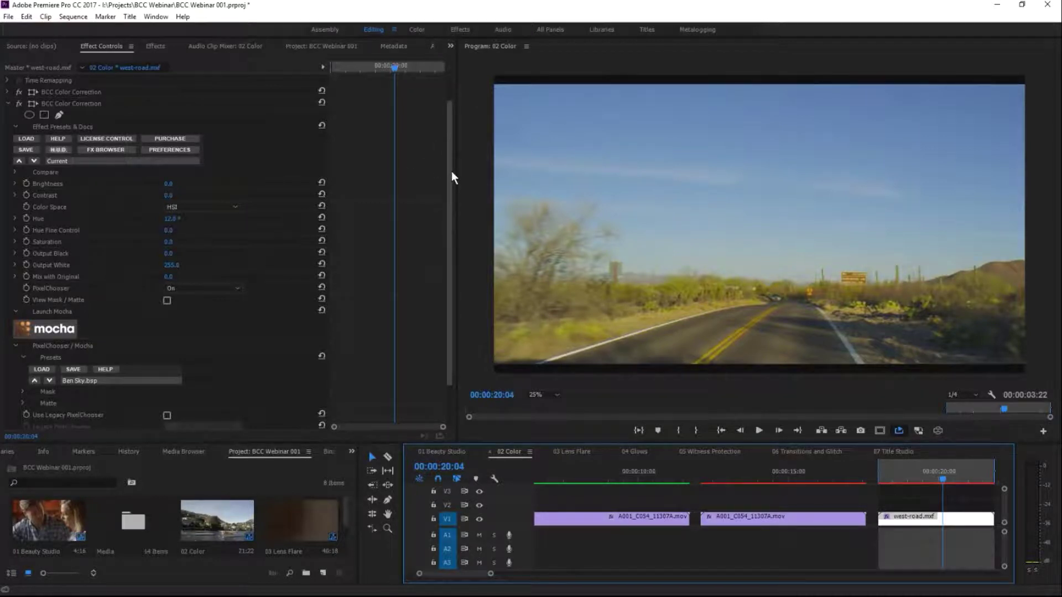
drag(452, 172, 434, 186)
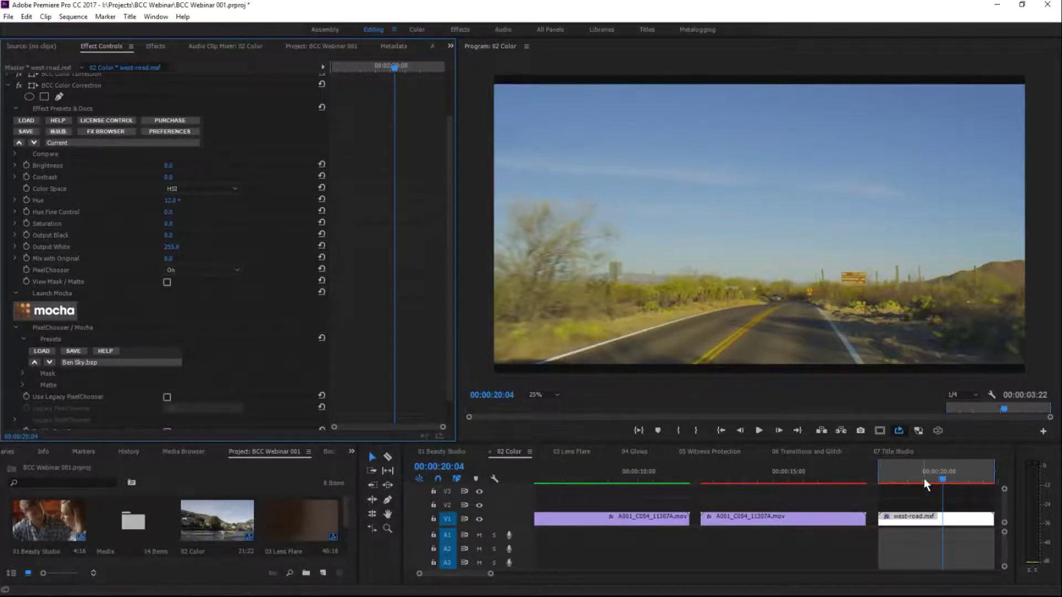
Step: Select the seaplane clip, move the playhead to 00:00:15:05 and collapse its BCC Color Correction settings
drag(924, 480, 895, 480)
drag(821, 486, 779, 487)
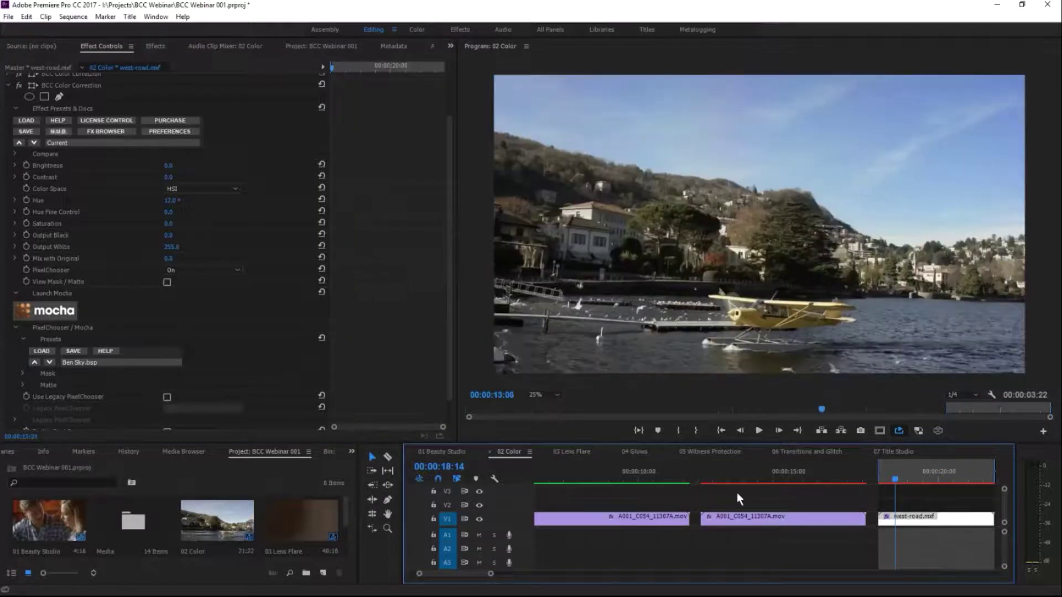
click(744, 518)
key(x)
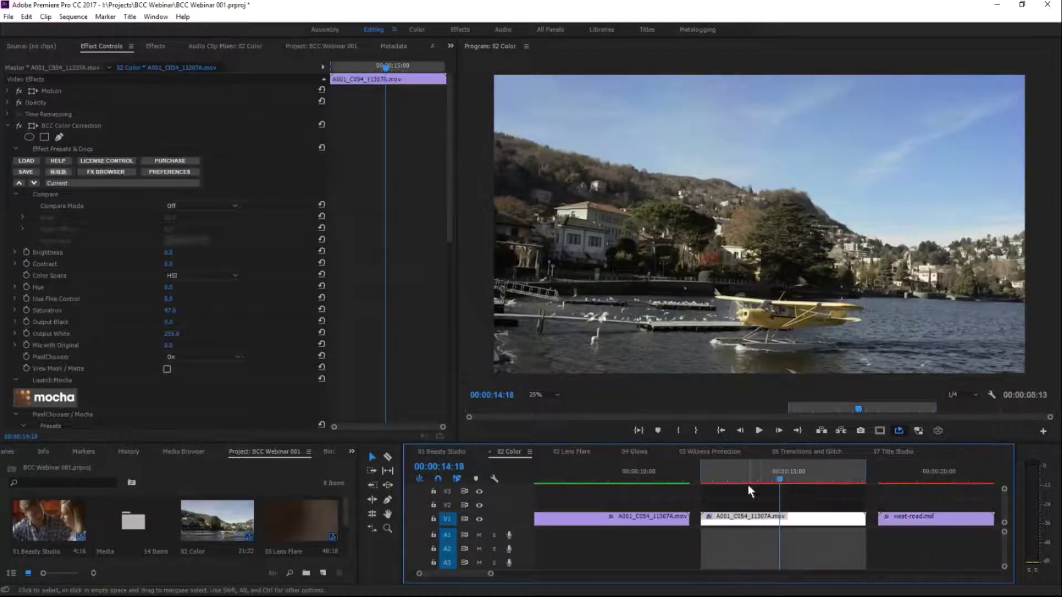
drag(756, 469, 795, 463)
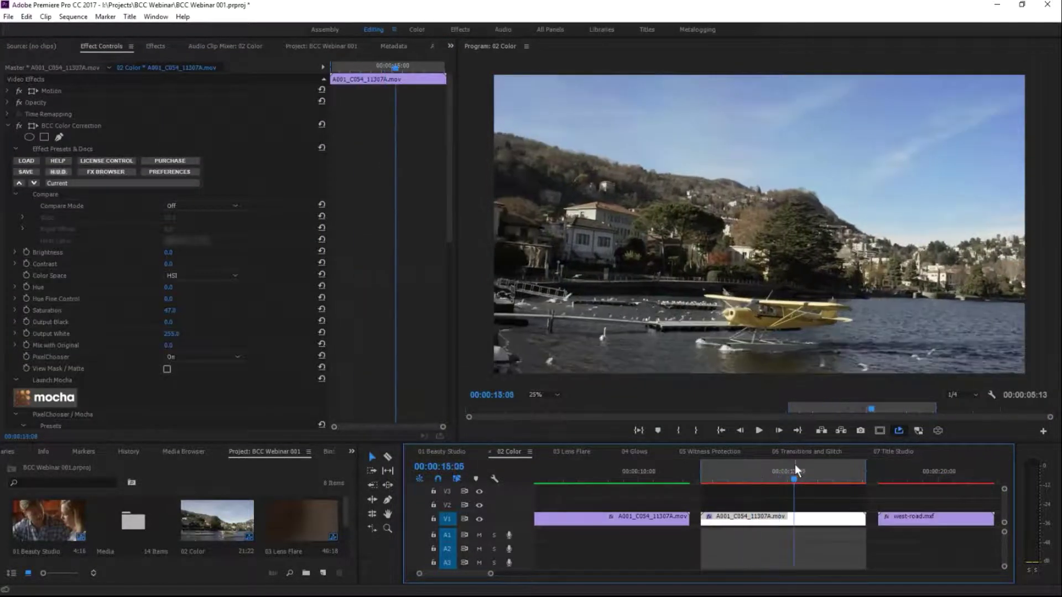
click(8, 126)
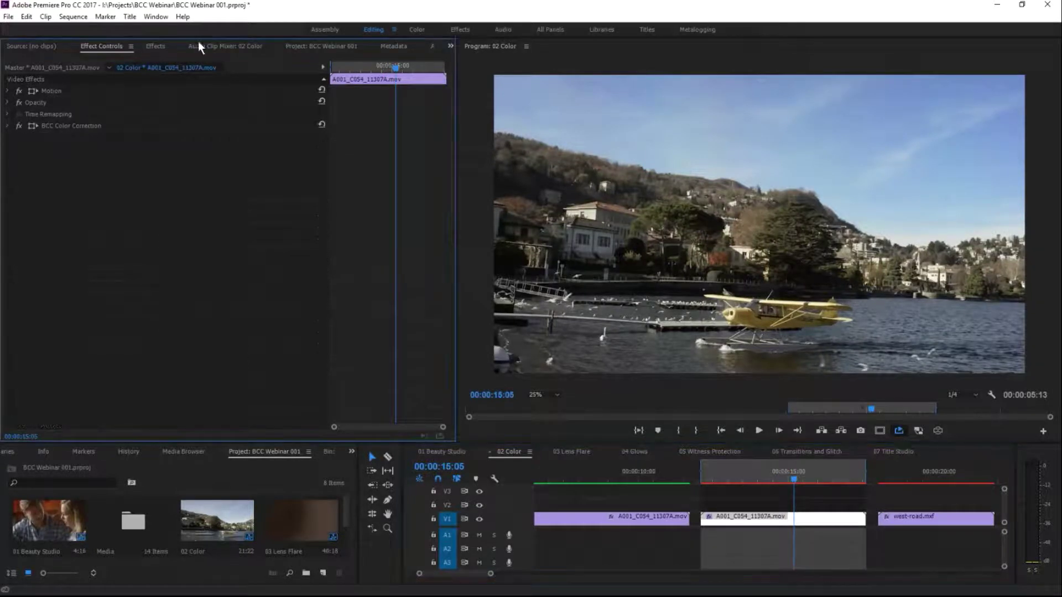
Step: Apply BCC Fast Film Process from BCC10 Film Style to the seaplane clip and load its Black and White Washed Out.bsp preset
click(156, 48)
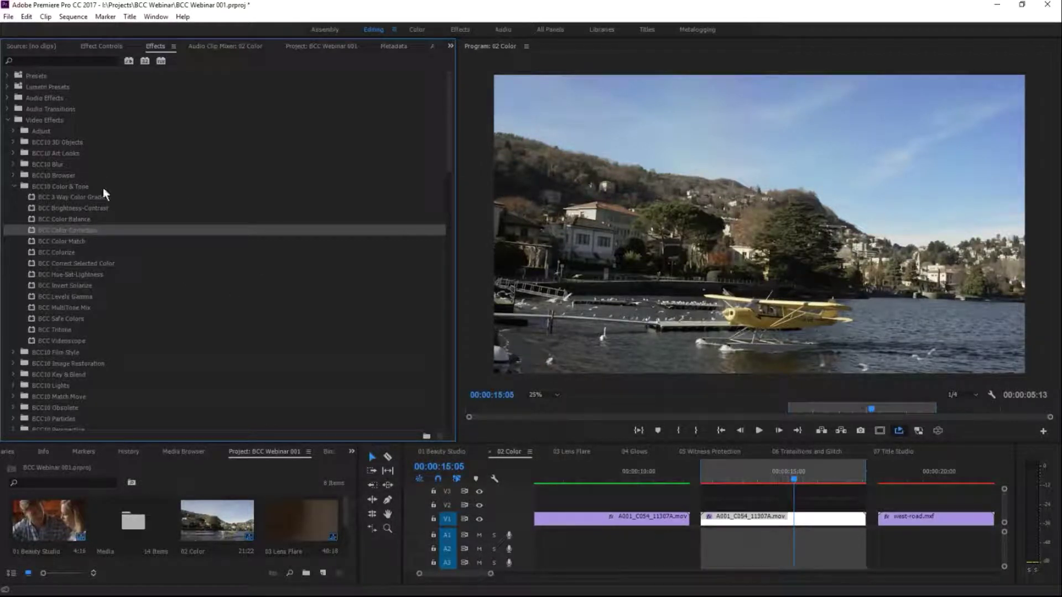
click(14, 187)
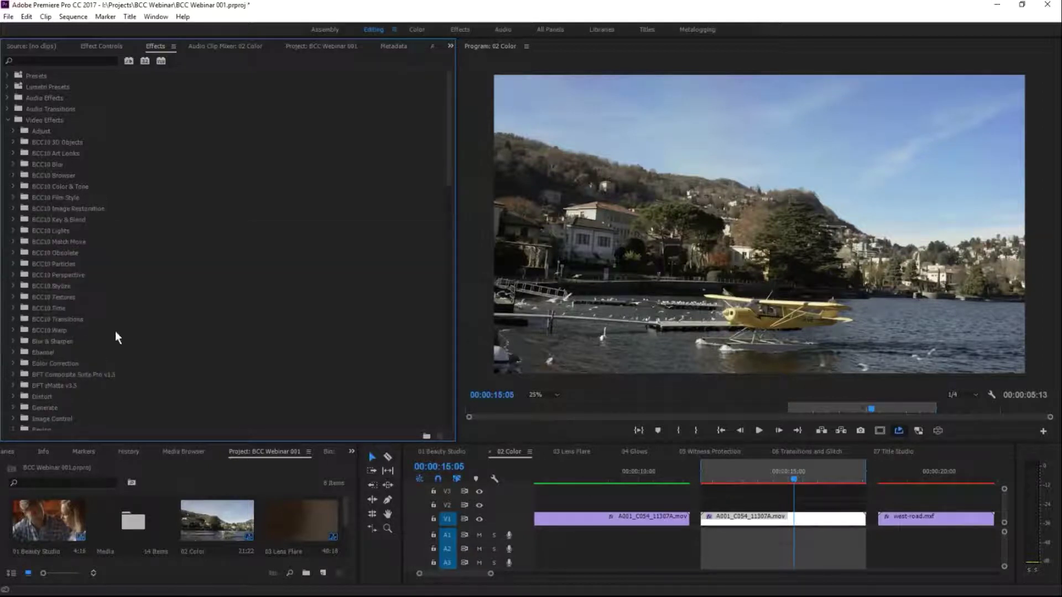
click(13, 197)
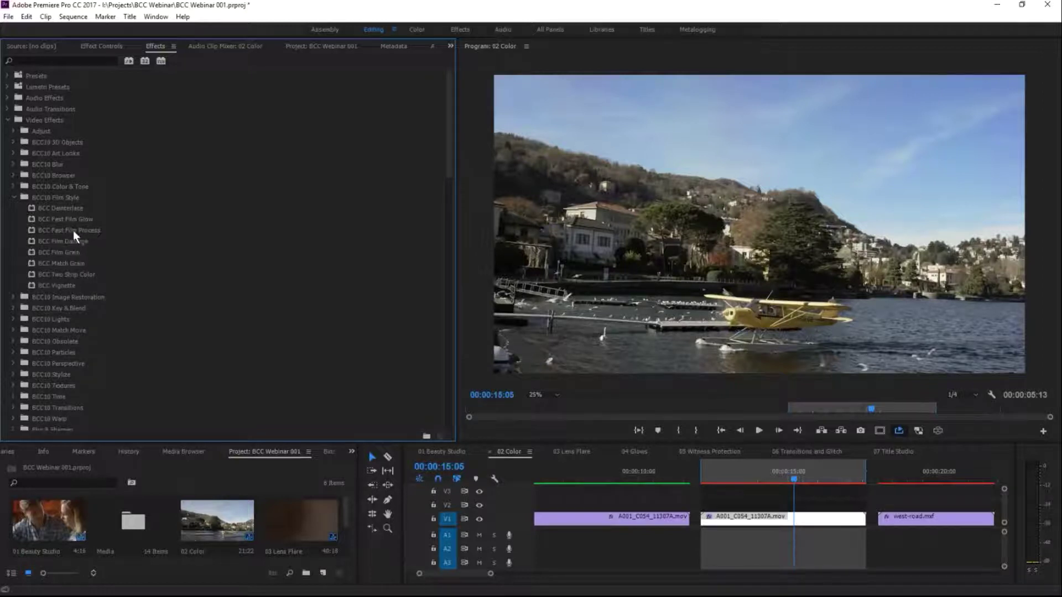
drag(73, 231, 785, 524)
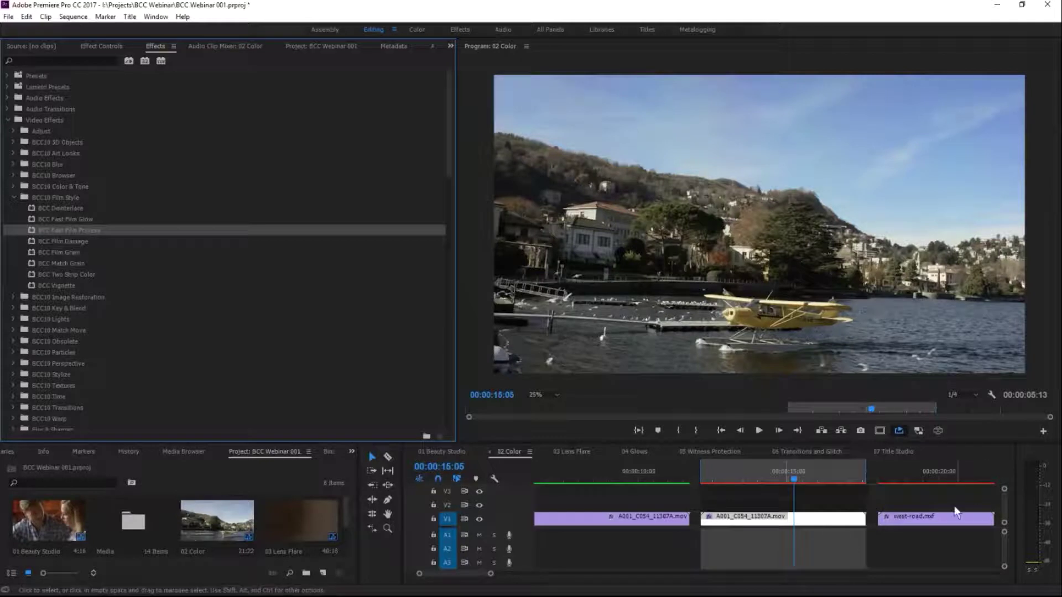
click(101, 45)
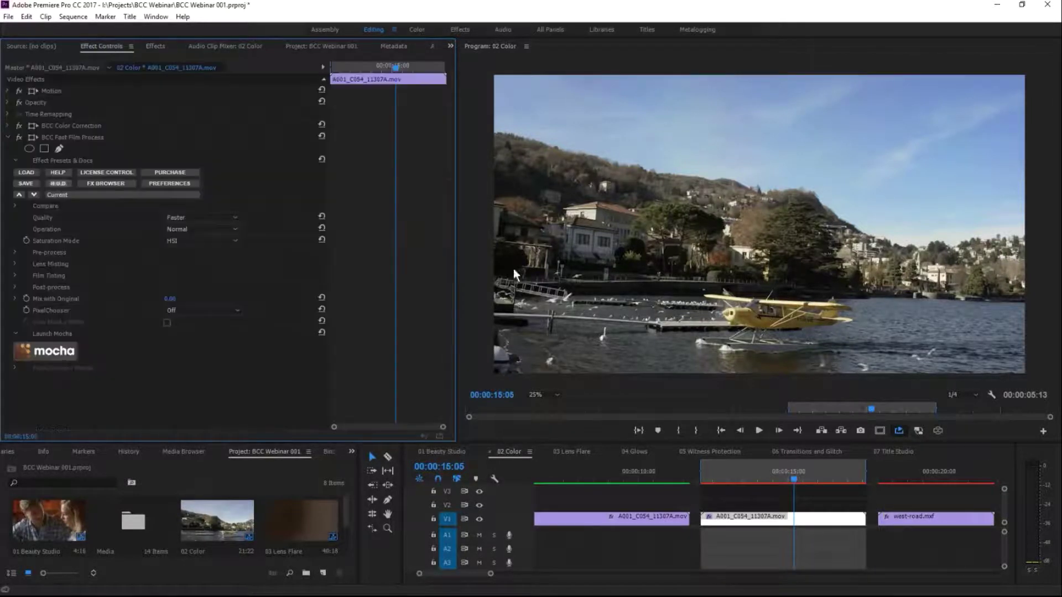
click(96, 194)
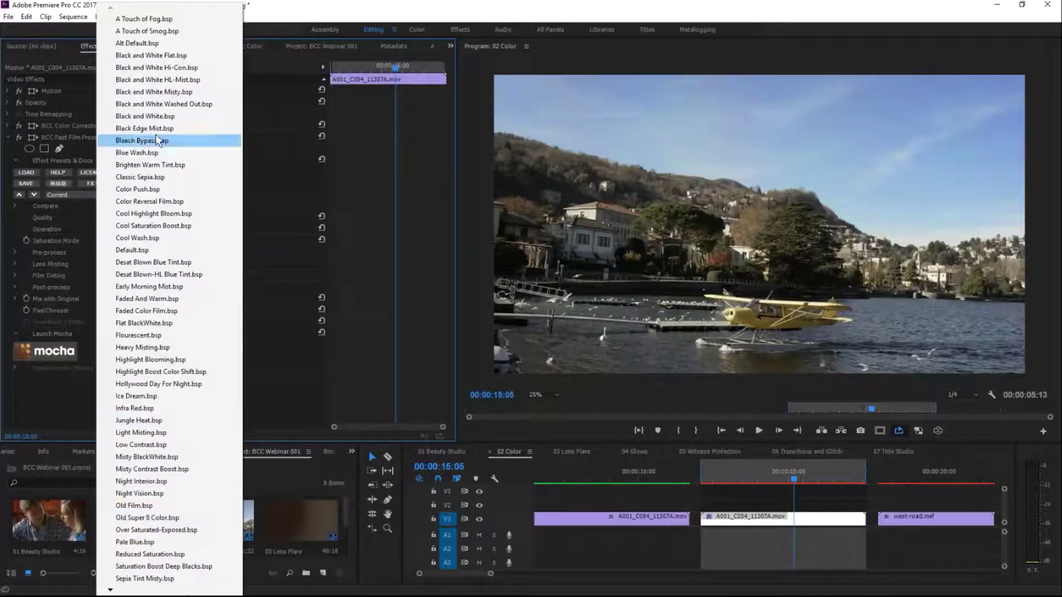
click(154, 109)
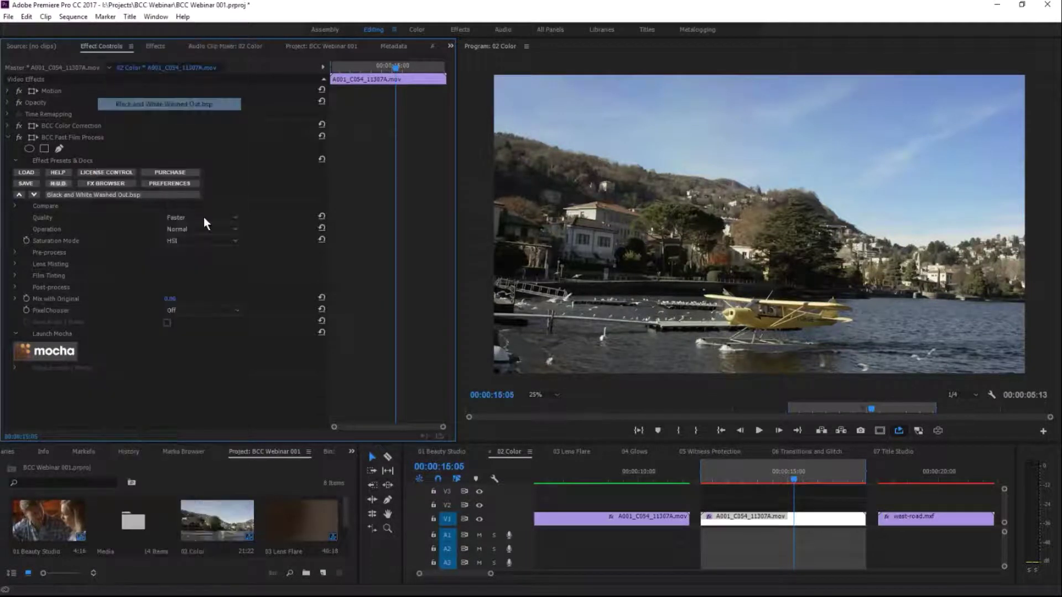
Step: Try the Desat Blown Blue Tint.bsp and Flat Black&White.bsp presets on the seaplane clip's Fast Film Process and look through the remaining preset names
click(185, 263)
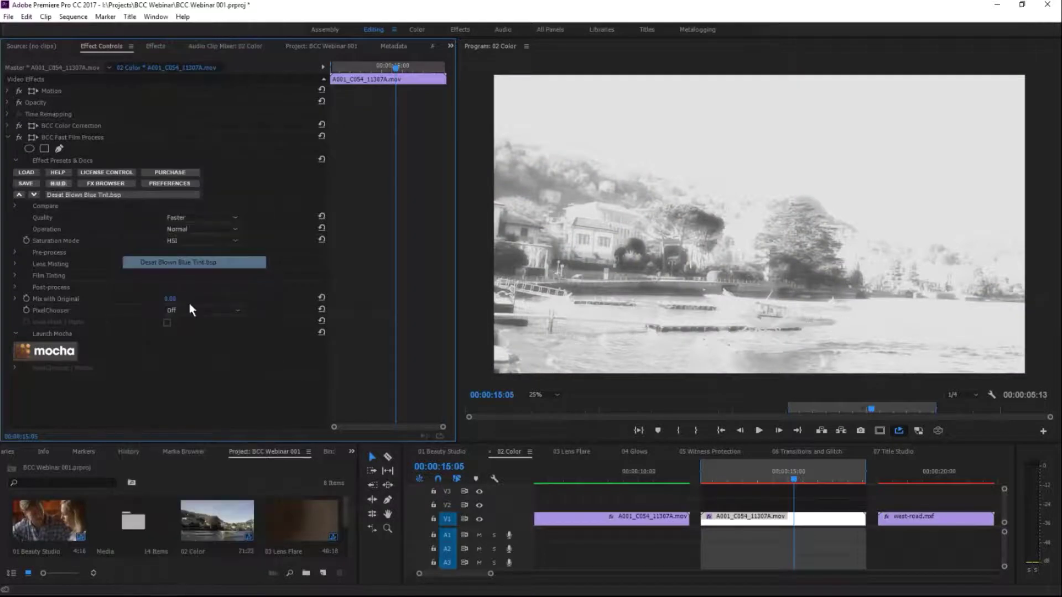
click(129, 197)
click(175, 323)
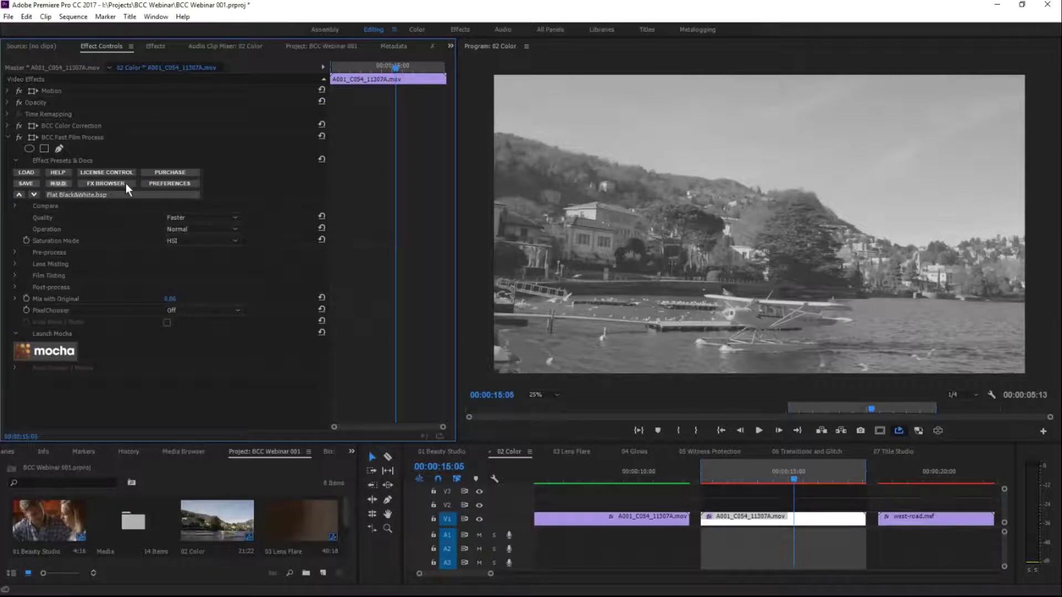
click(111, 195)
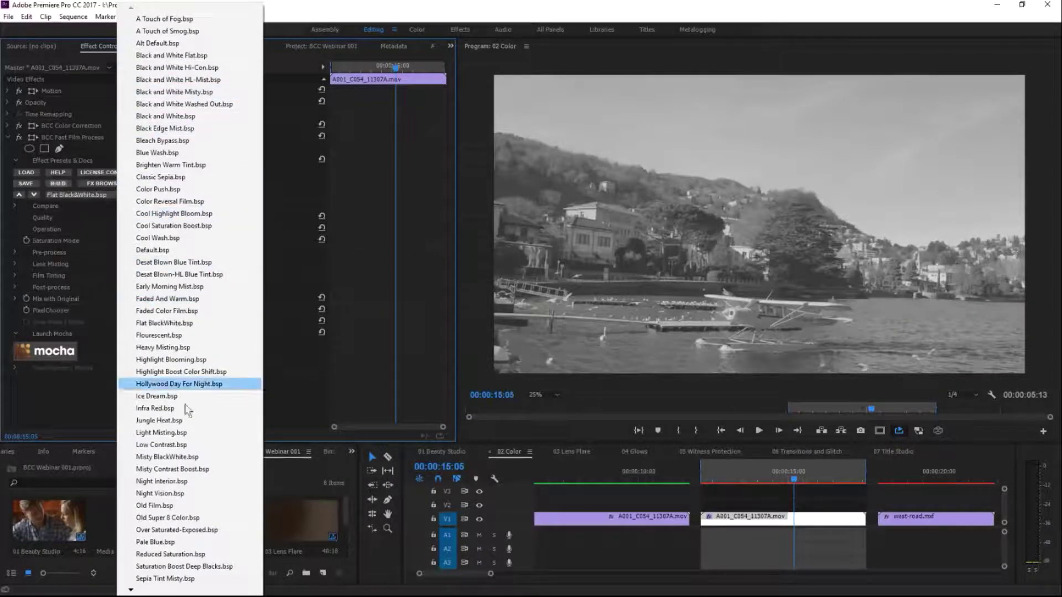
mouse_move(170, 592)
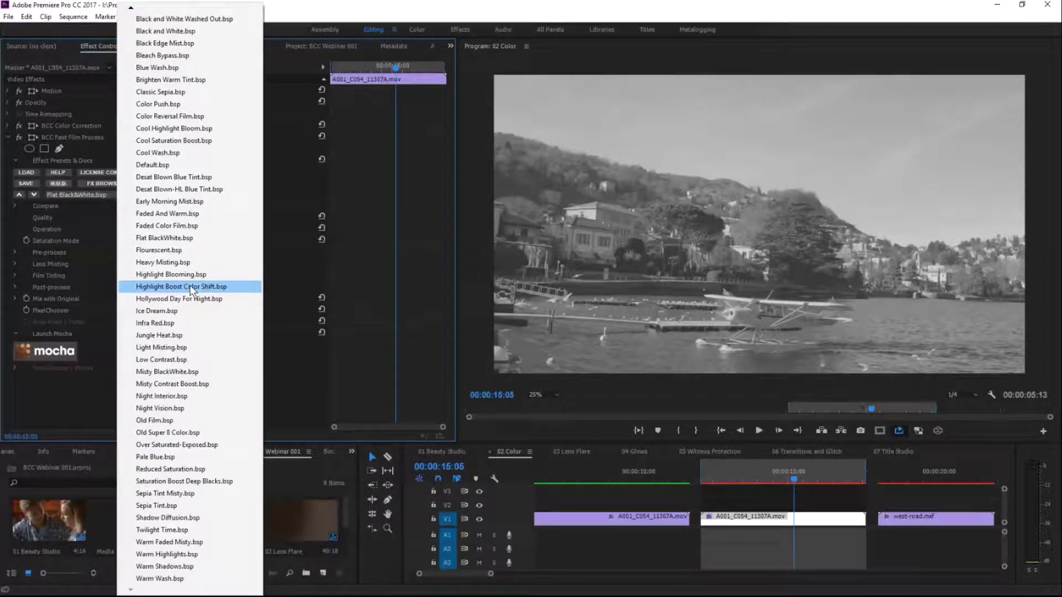
click(17, 210)
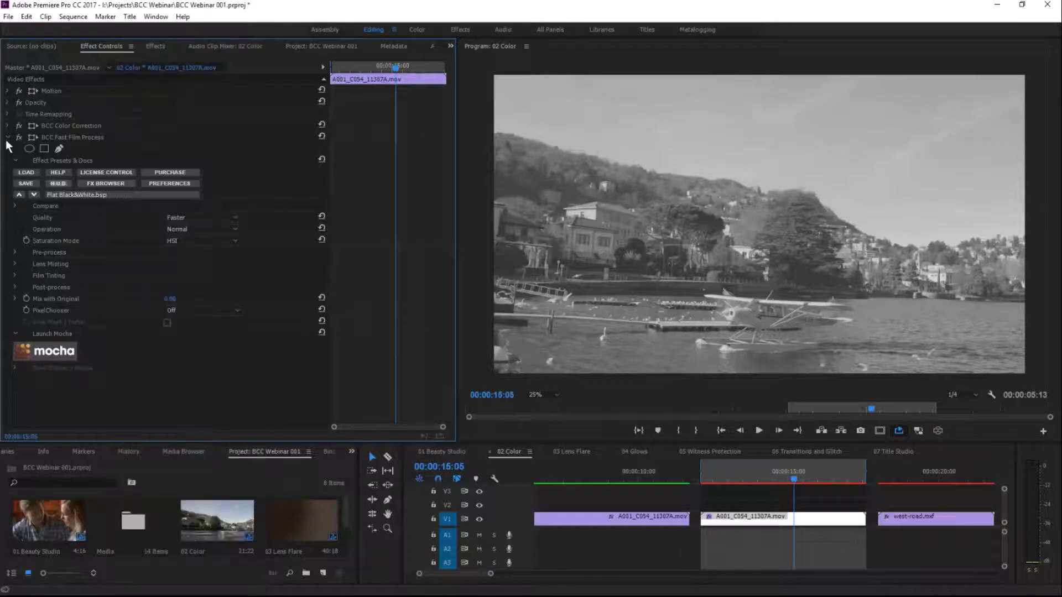
Step: Open the BCC FX Browser for Fast Film Process and preview Alt Default, Black and White Misty, Bleach Bypass, Blue Wash and Color Push
click(124, 184)
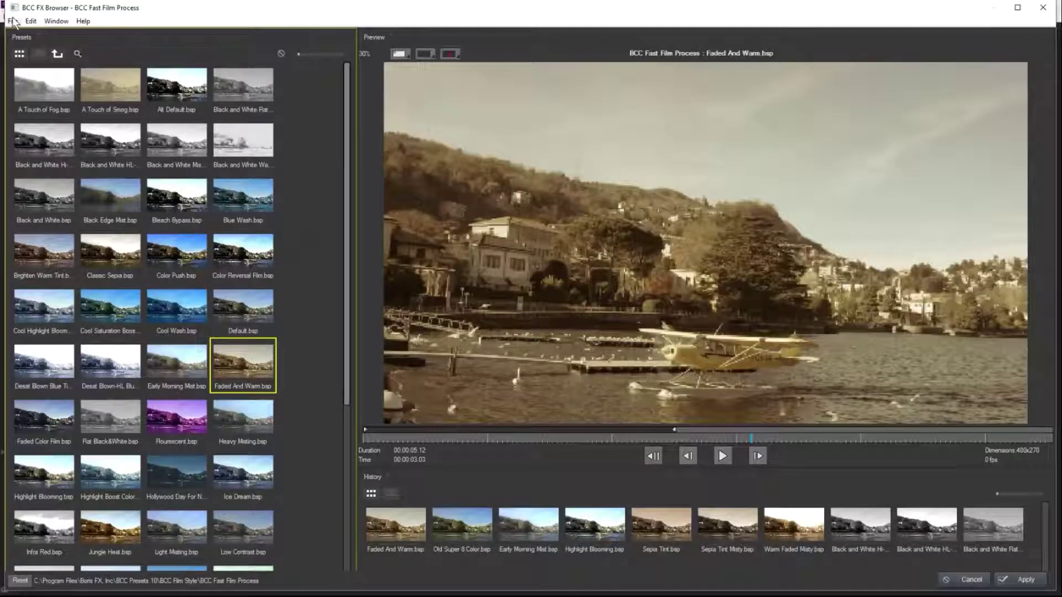
click(189, 105)
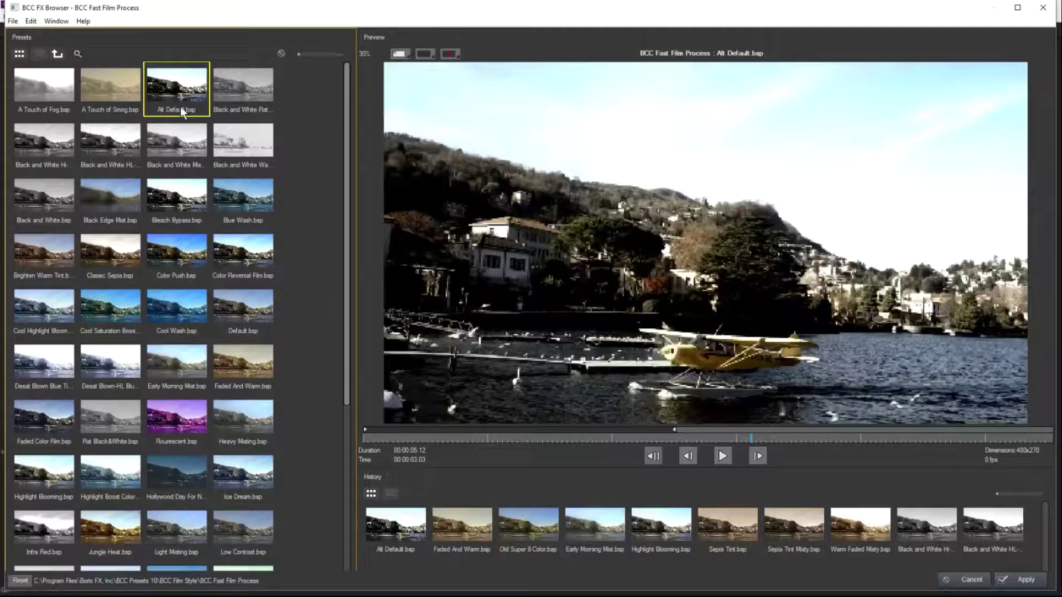
click(180, 147)
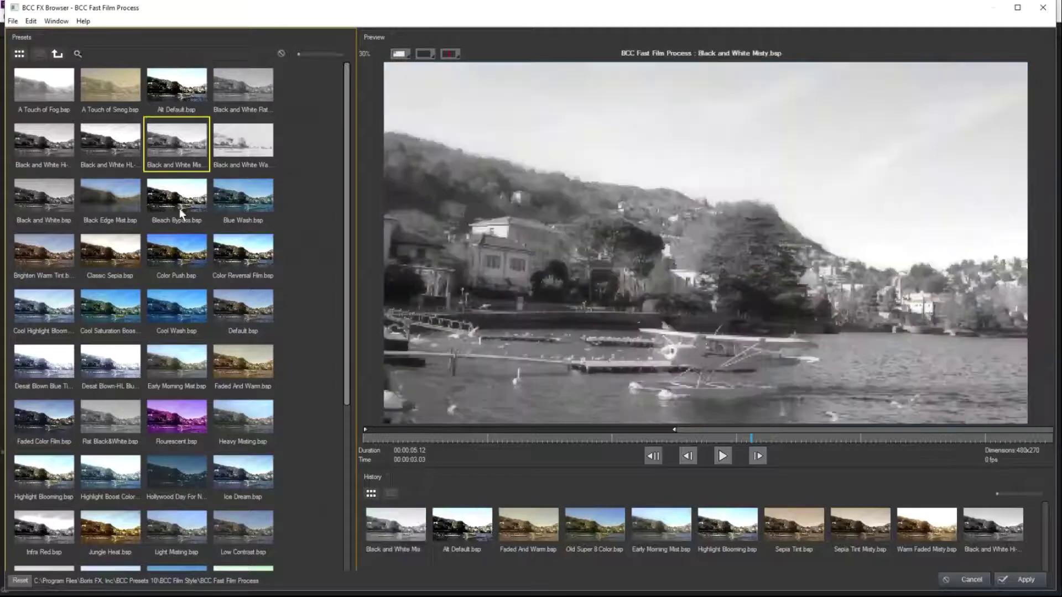
click(189, 205)
click(220, 206)
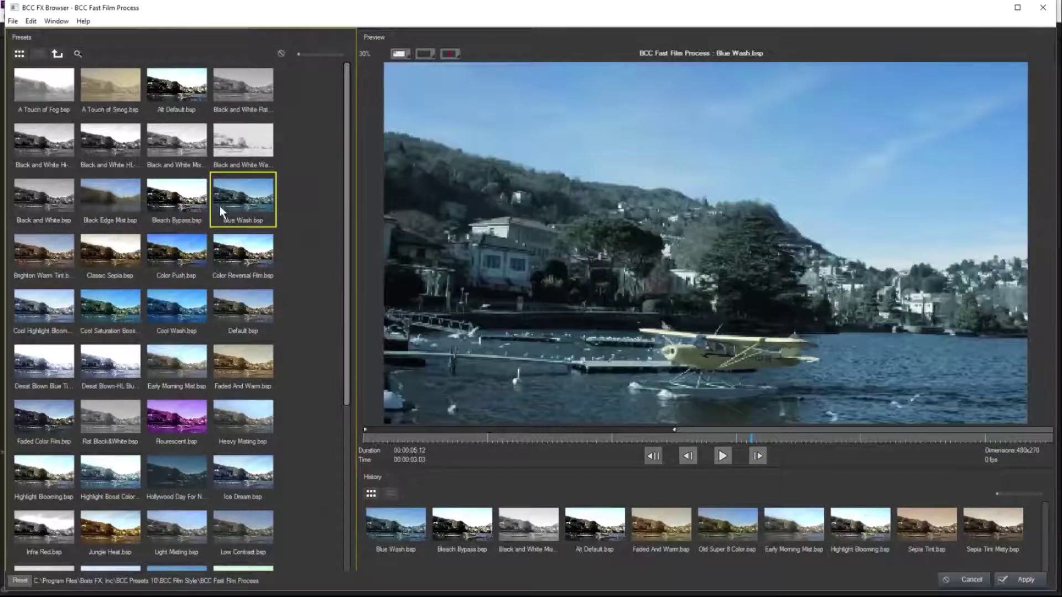
click(177, 252)
click(177, 196)
Step: Set the FX Browser preview to full resolution and preview Color Push, Color Reversal Film, Cool Wash, Cool Saturation Boost and the Desat Blown-HL Blue preset
click(399, 53)
click(401, 56)
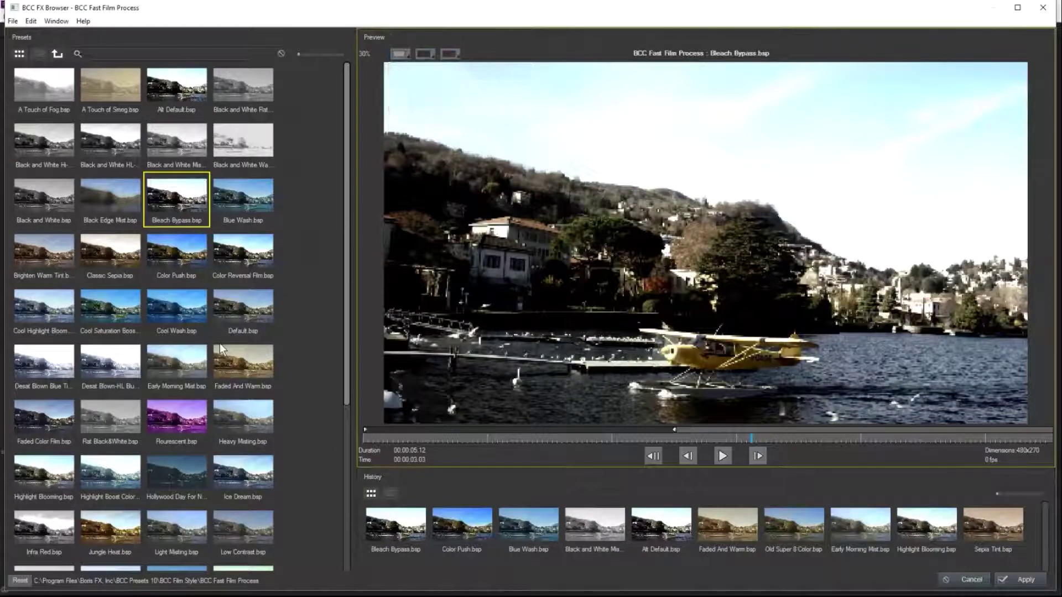
click(171, 251)
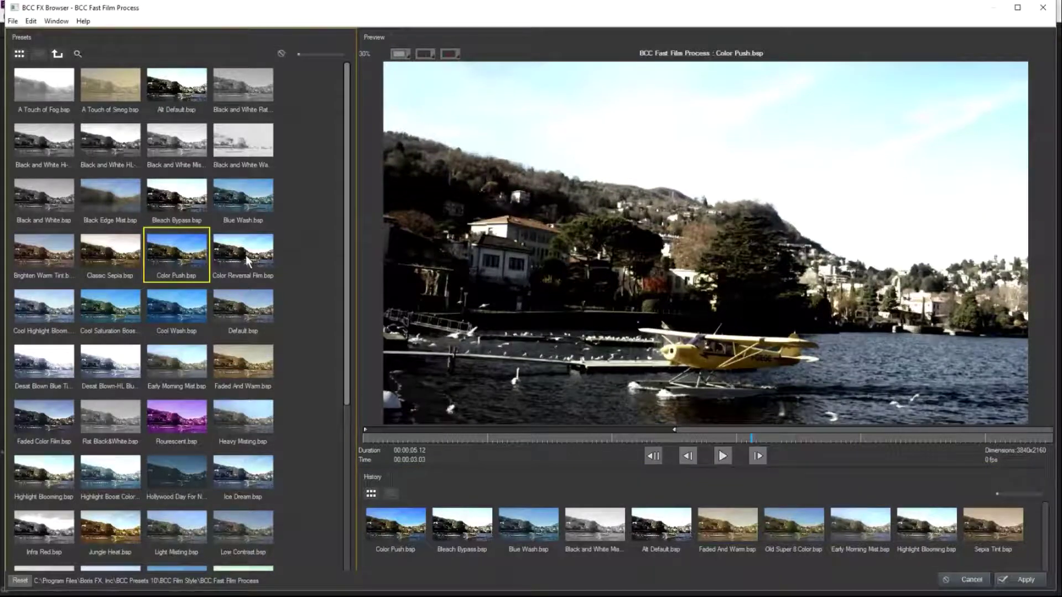
click(245, 254)
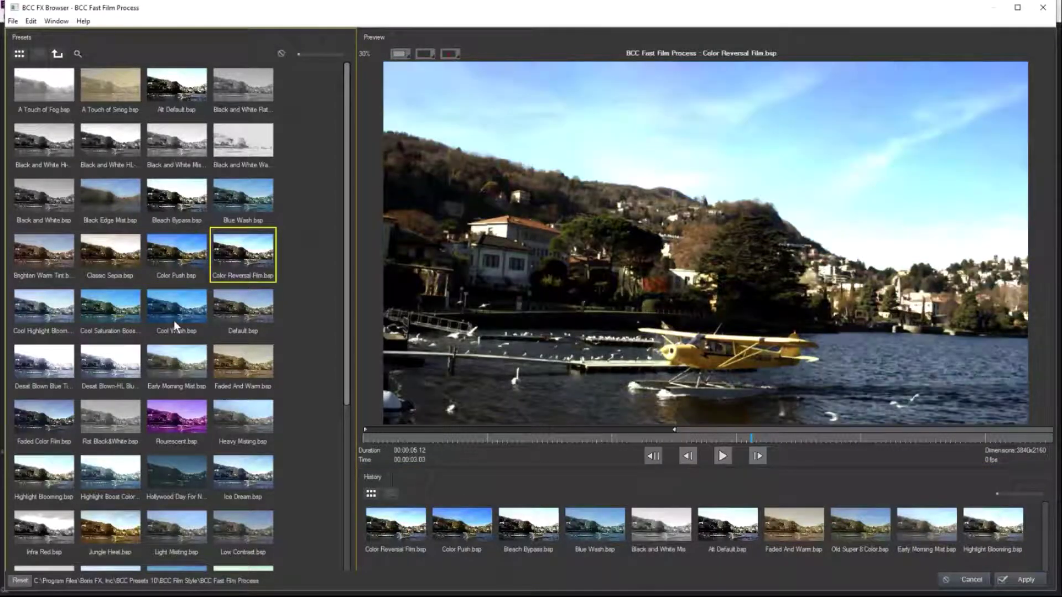
click(177, 313)
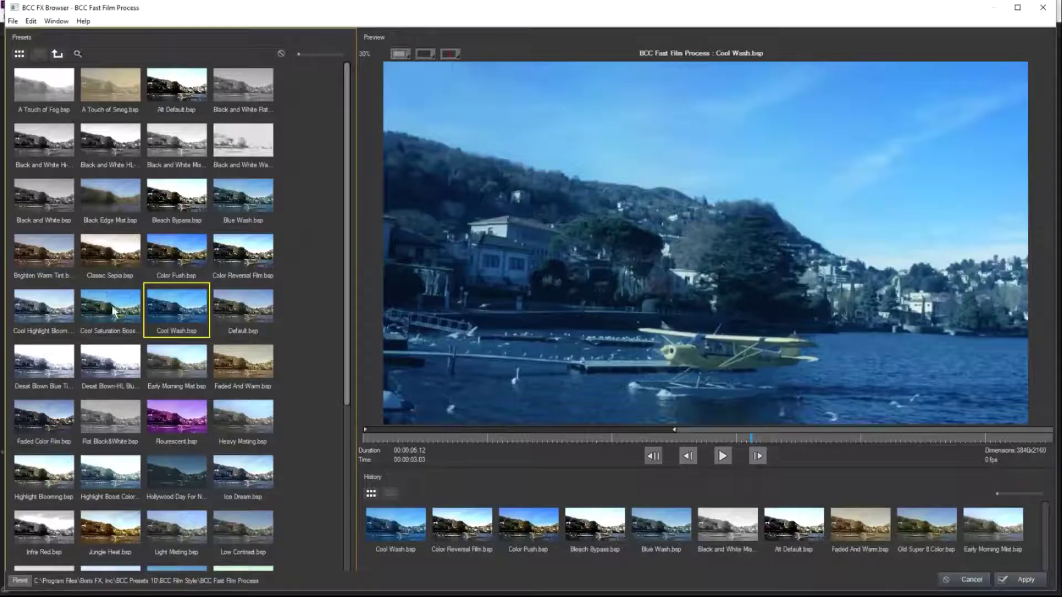
click(114, 301)
click(114, 371)
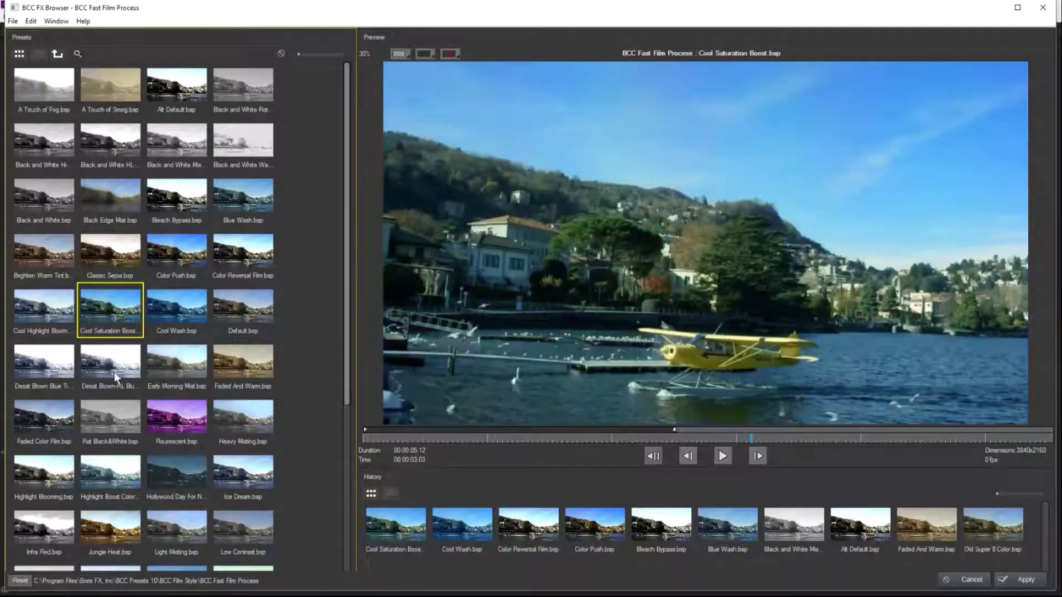
click(115, 307)
Step: Compare the Heavy Misting.bsp and Highlight Blooming.bsp presets in the FX Browser and select Heavy Misting.bsp
click(245, 420)
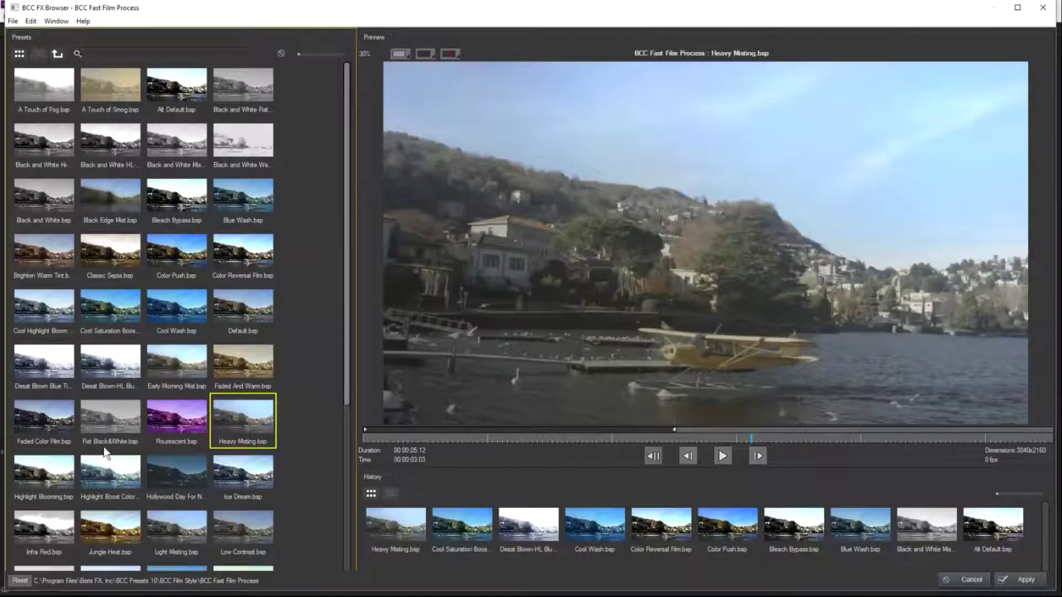
click(34, 474)
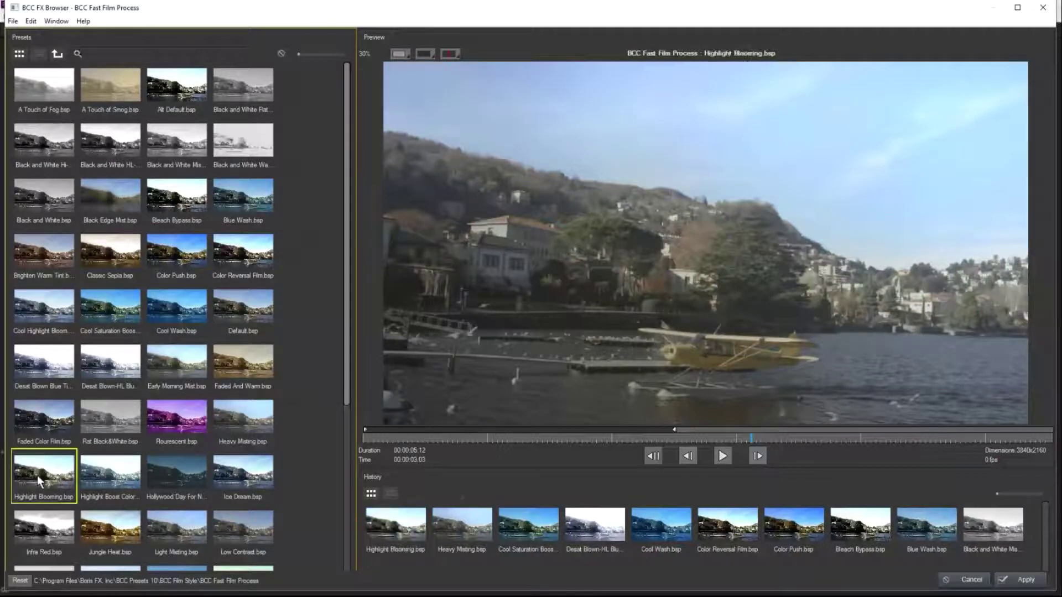
click(253, 420)
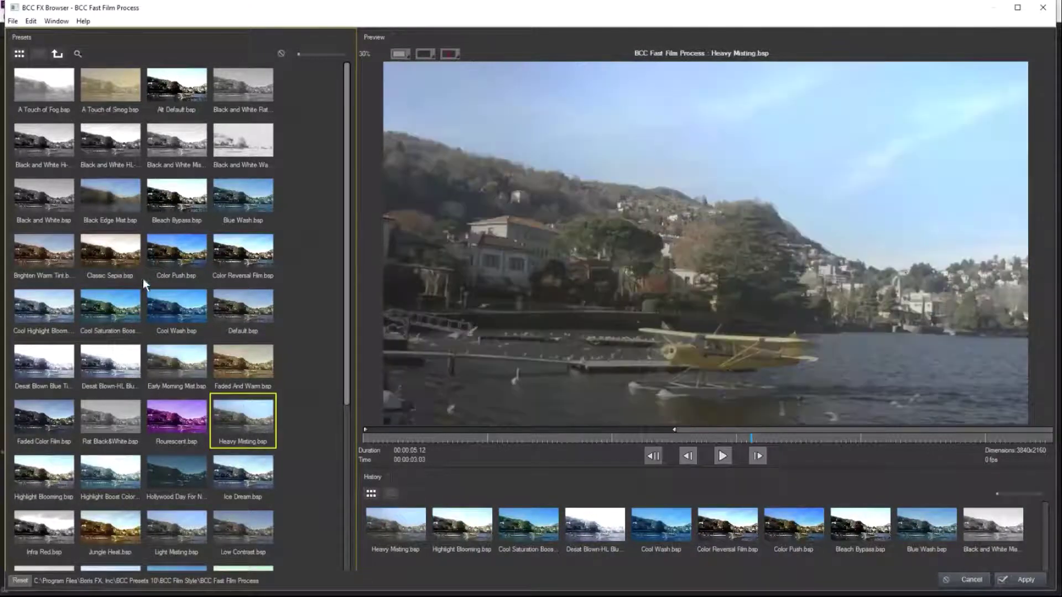
Step: Play the Heavy Misting preview at full resolution, set the preview resolution to Quarter and play it again
click(723, 455)
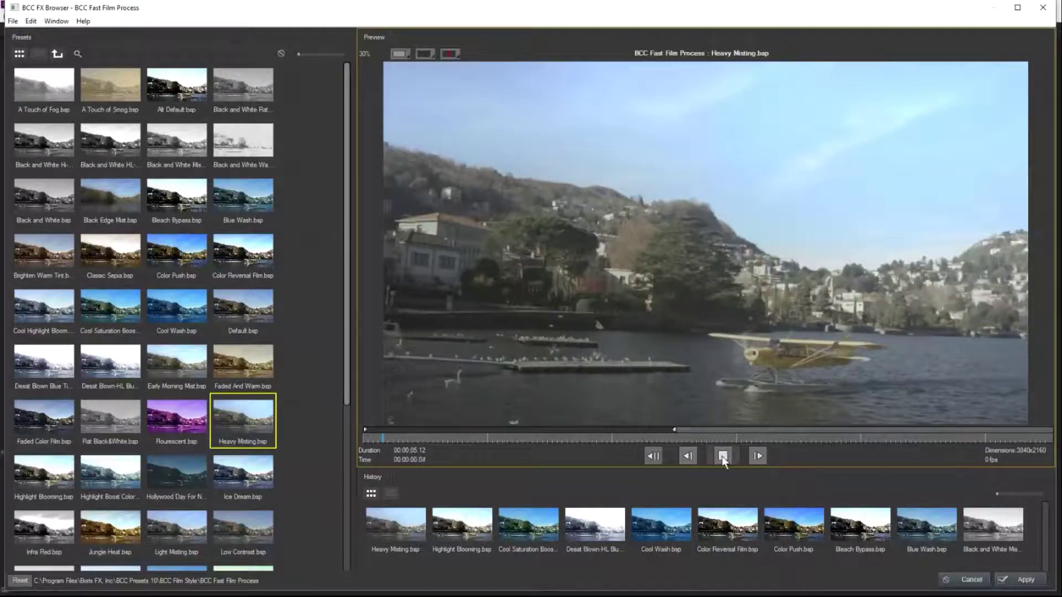
click(723, 456)
click(424, 53)
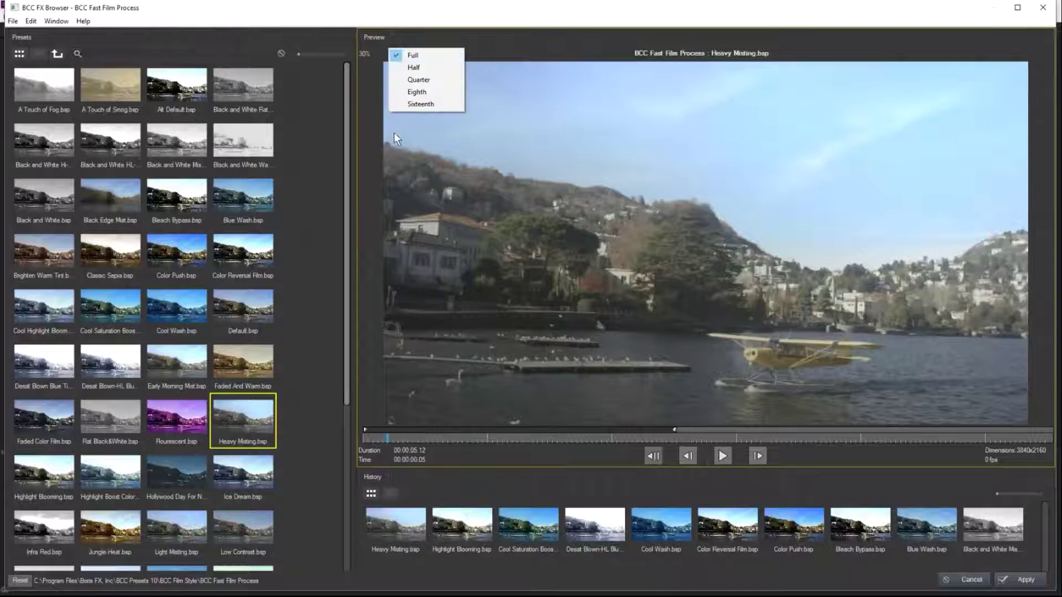
click(429, 81)
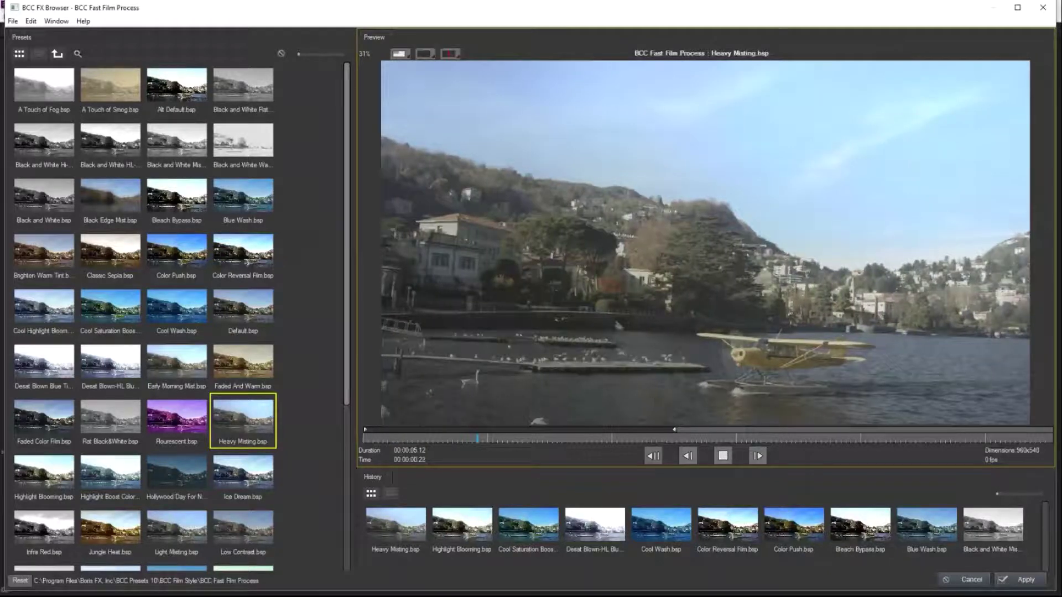
click(725, 458)
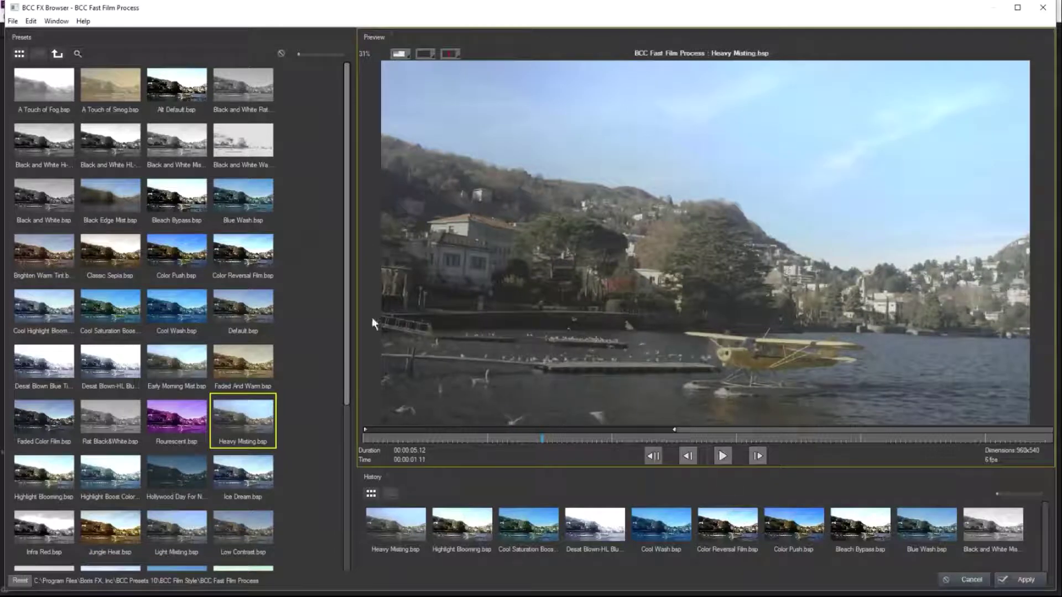
Step: Apply the Heavy Misting.bsp preset to the seaplane clip and set Mix with Original to 42
click(1025, 580)
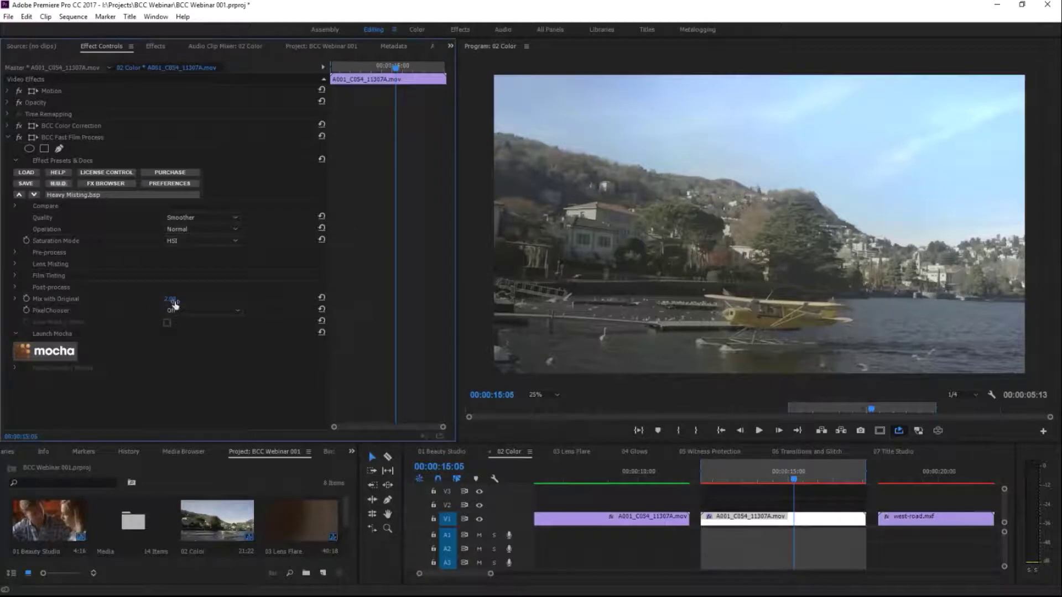
mouse_move(167, 302)
mouse_down()
mouse_move(213, 297)
mouse_move(157, 300)
mouse_move(200, 302)
mouse_move(171, 302)
mouse_up()
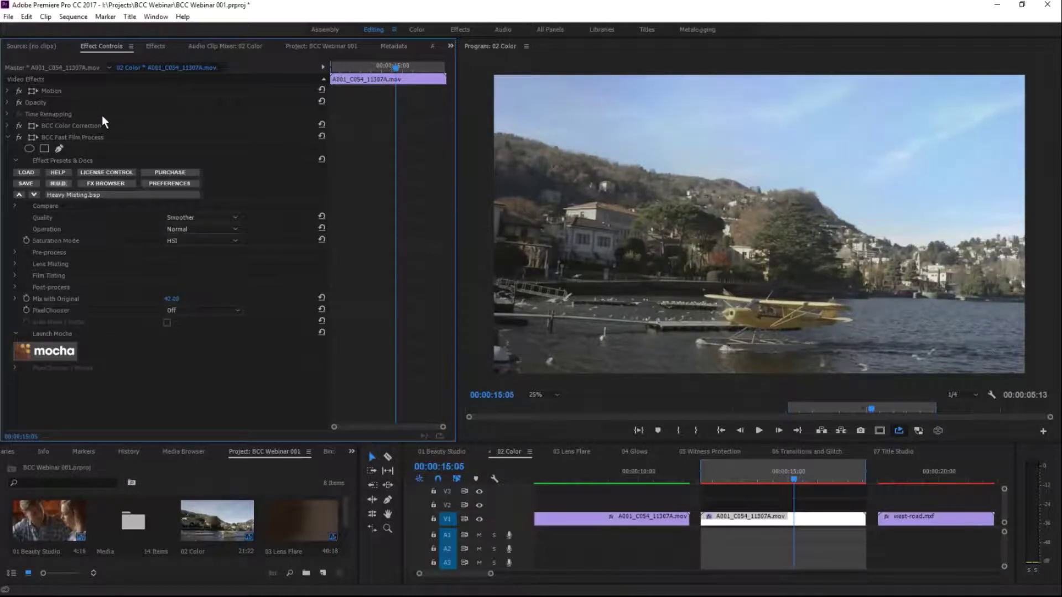
Step: Toggle BCC Color Correction off and back on to compare the seaplane clip's sky, then clear the effect's on-screen overlay
click(17, 125)
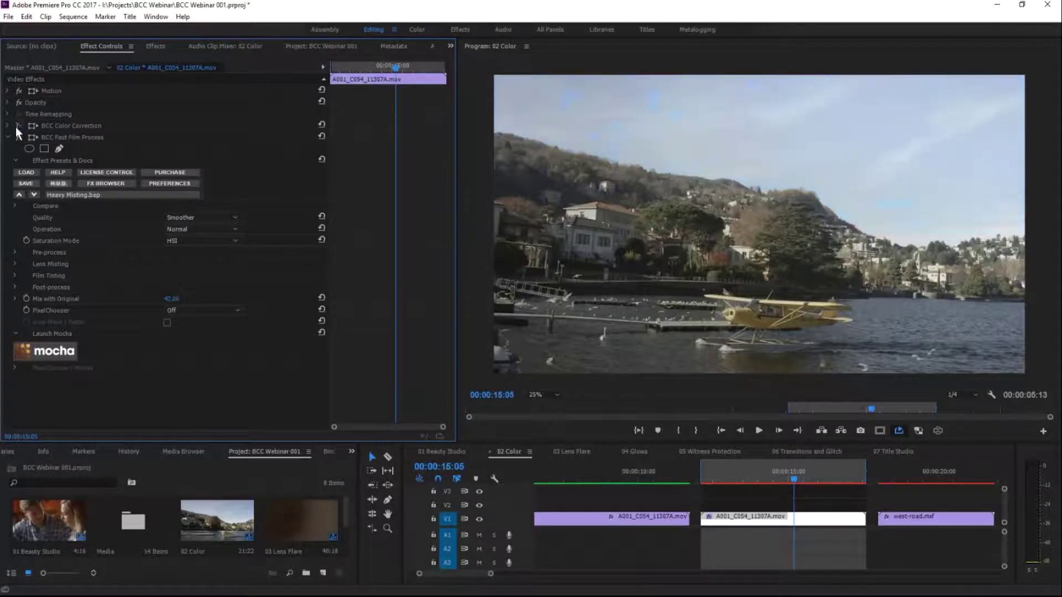
click(15, 128)
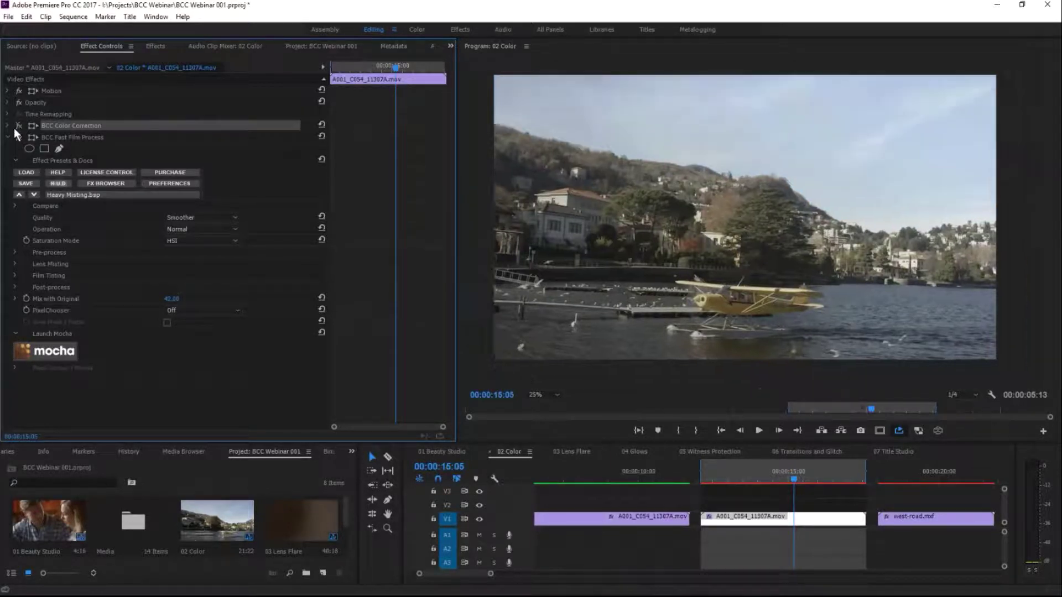
click(19, 125)
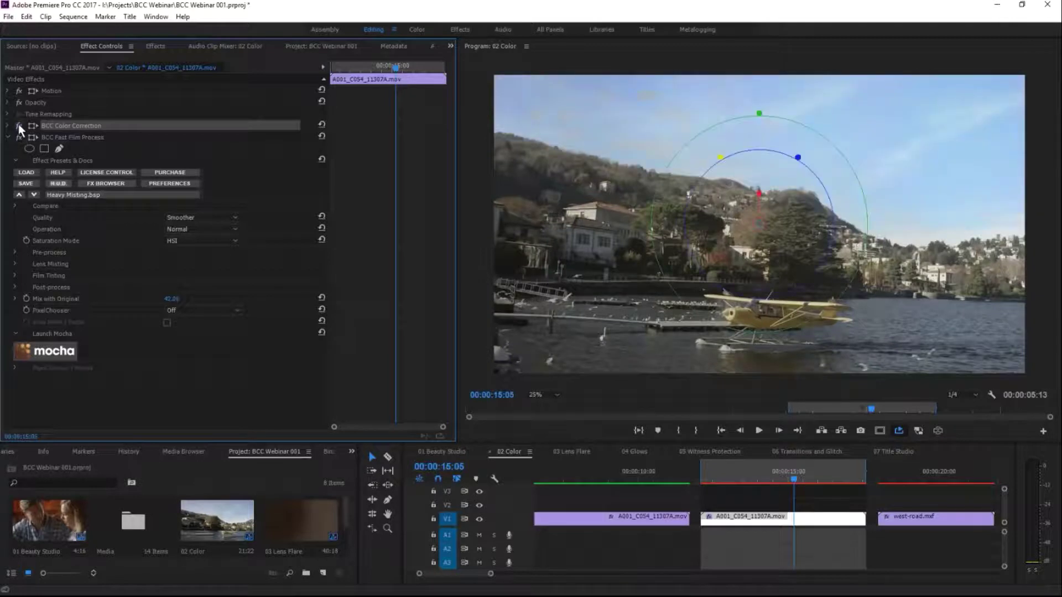
click(101, 139)
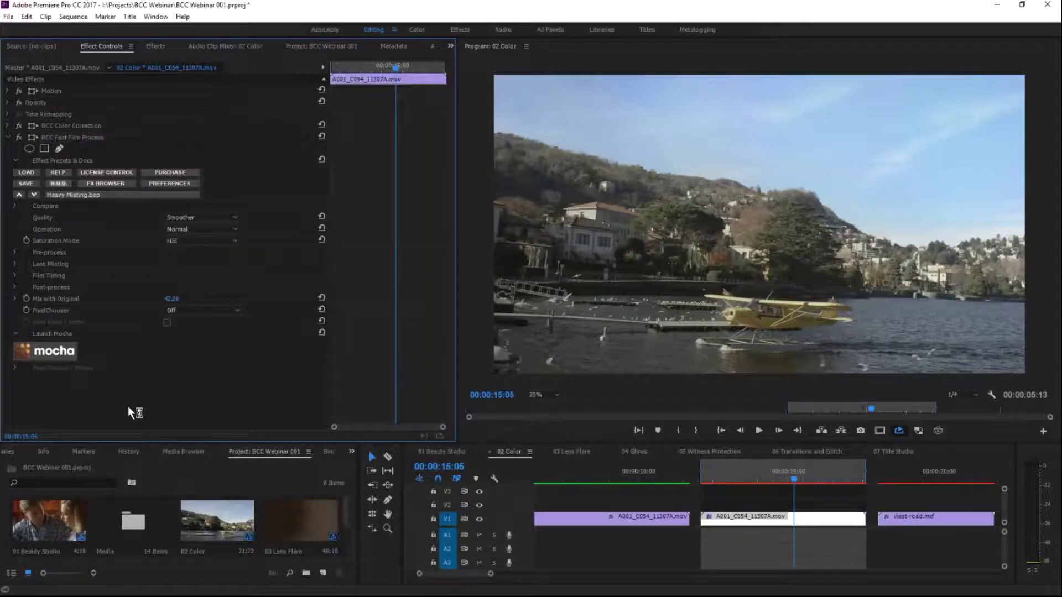
Step: Scrub and play the seaplane clip to check the combined look, and save the project
drag(724, 476, 772, 479)
key(space)
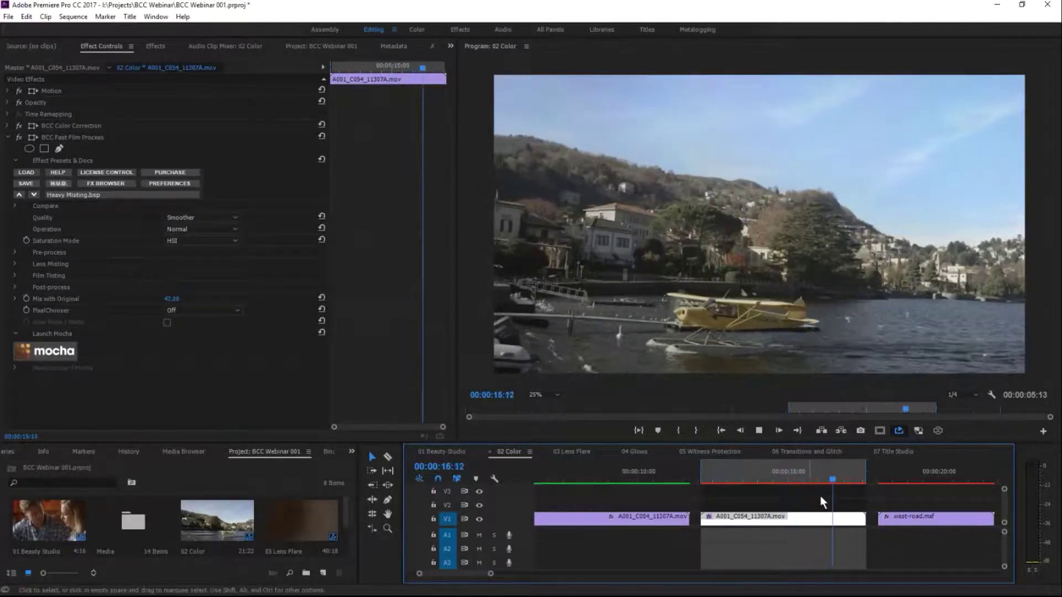
key(ctrl+s)
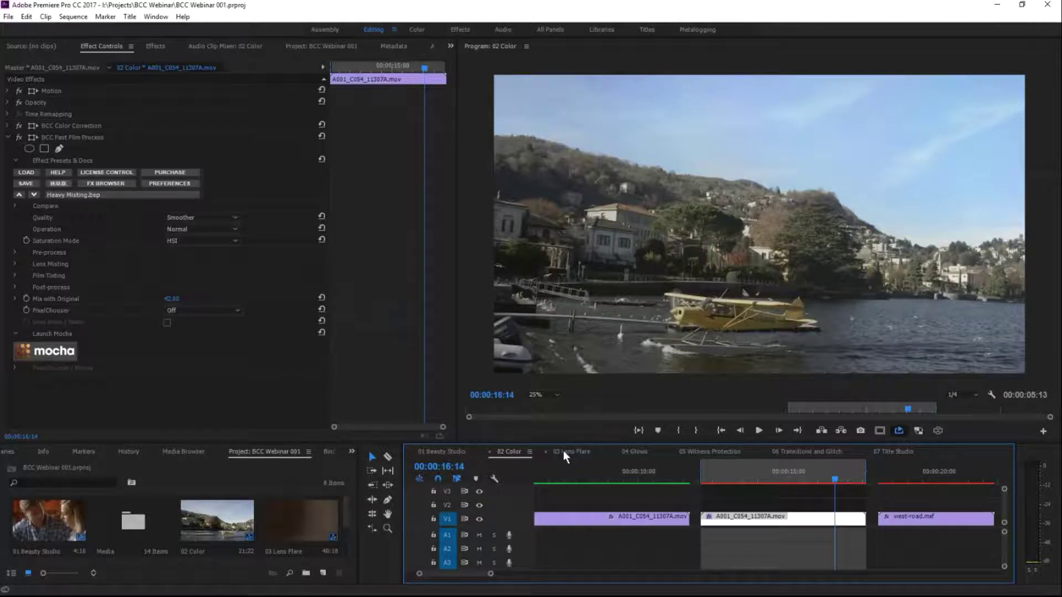
Step: Open the 03 Lens Flare sequence and set the program monitor's zoom level to 50%
click(564, 451)
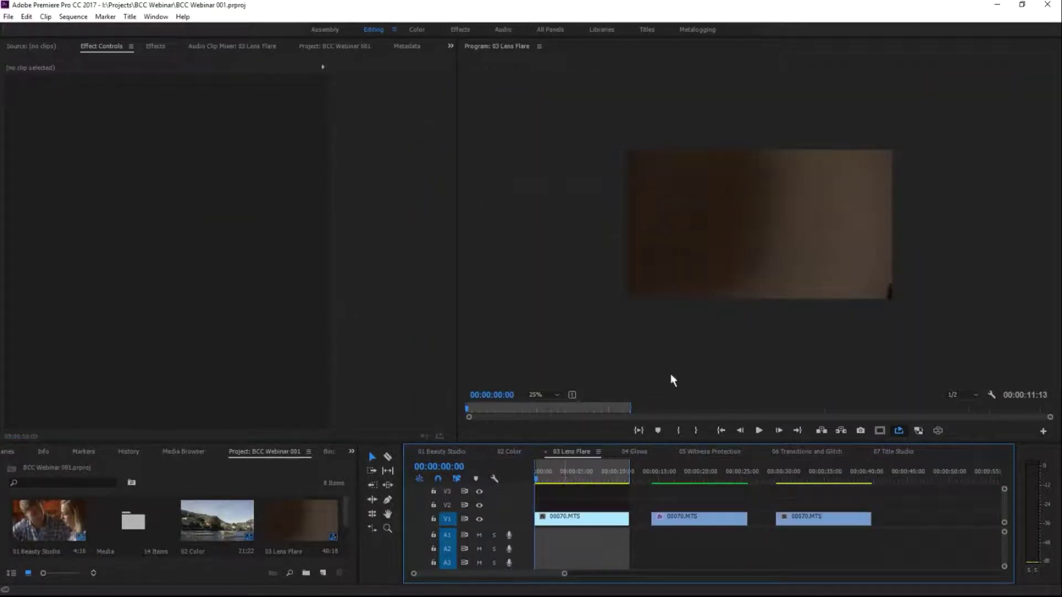
click(555, 395)
click(556, 445)
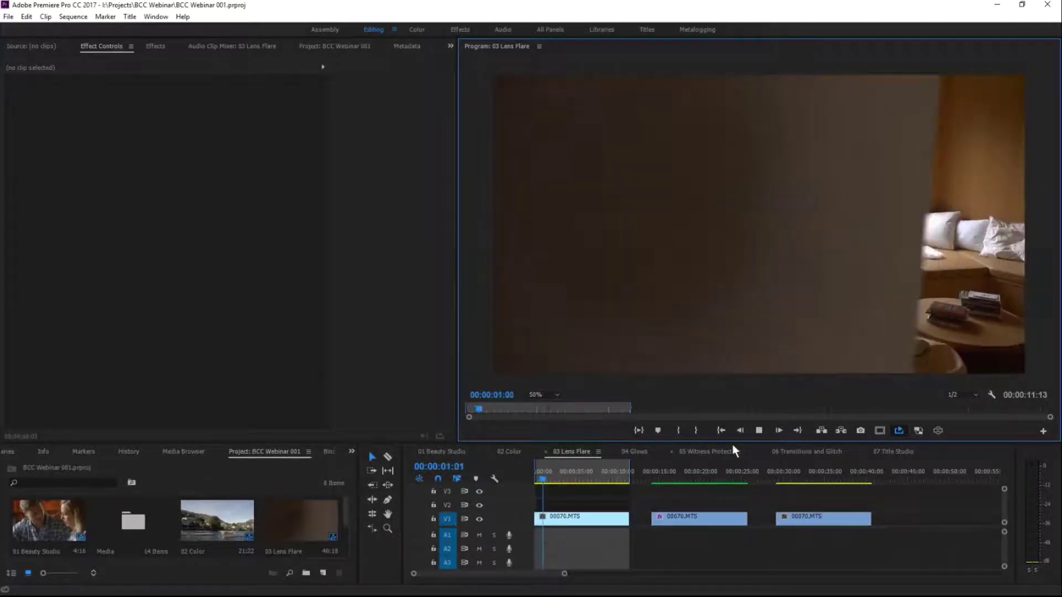
Step: Play and scrub through the first 00070.MTS clip, stopping at 00:00:07:21
key(space)
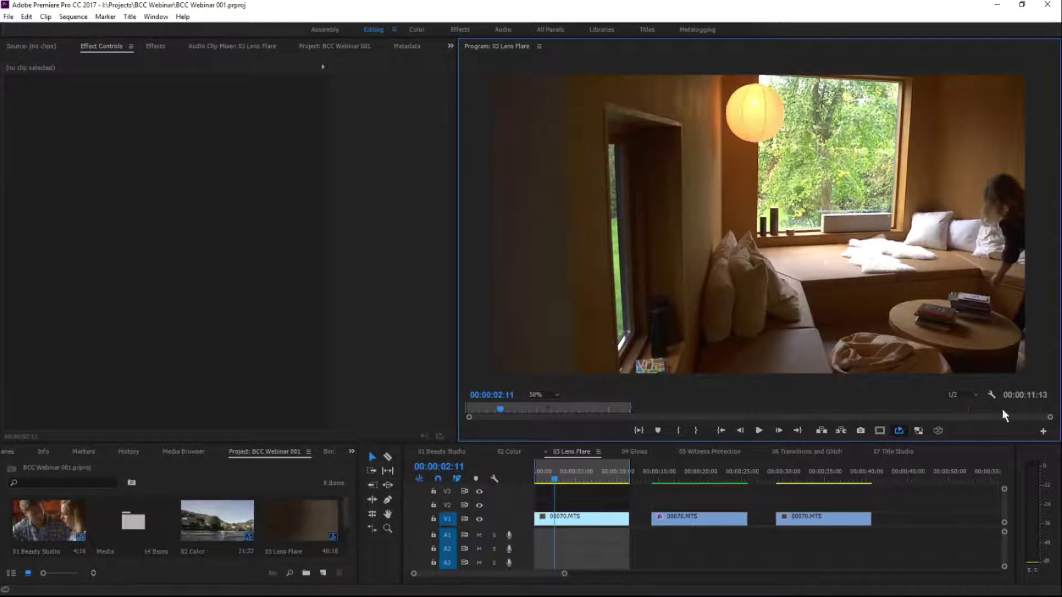
click(548, 476)
drag(548, 475, 589, 476)
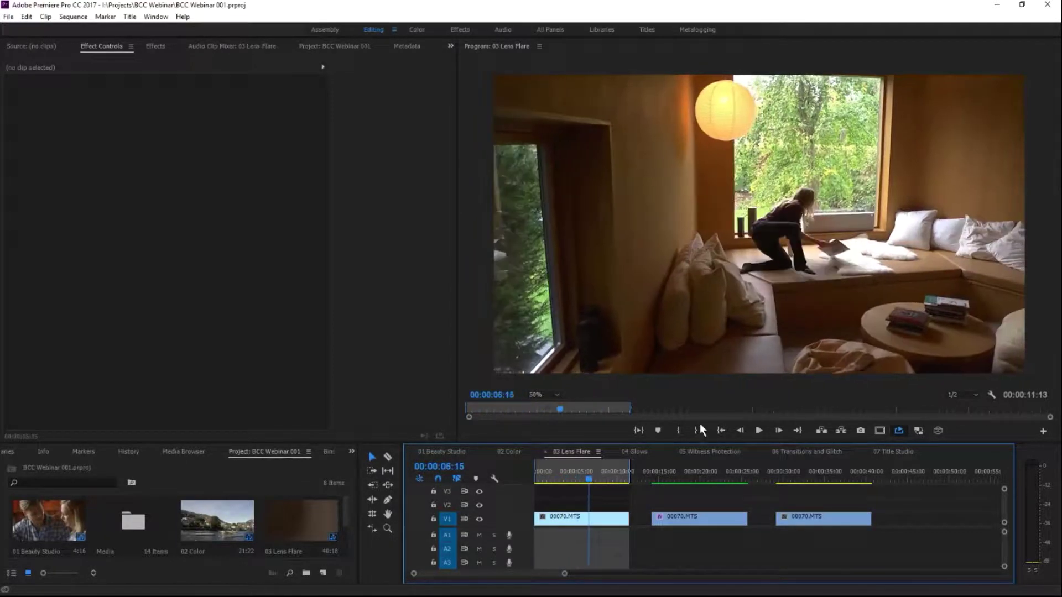
click(761, 430)
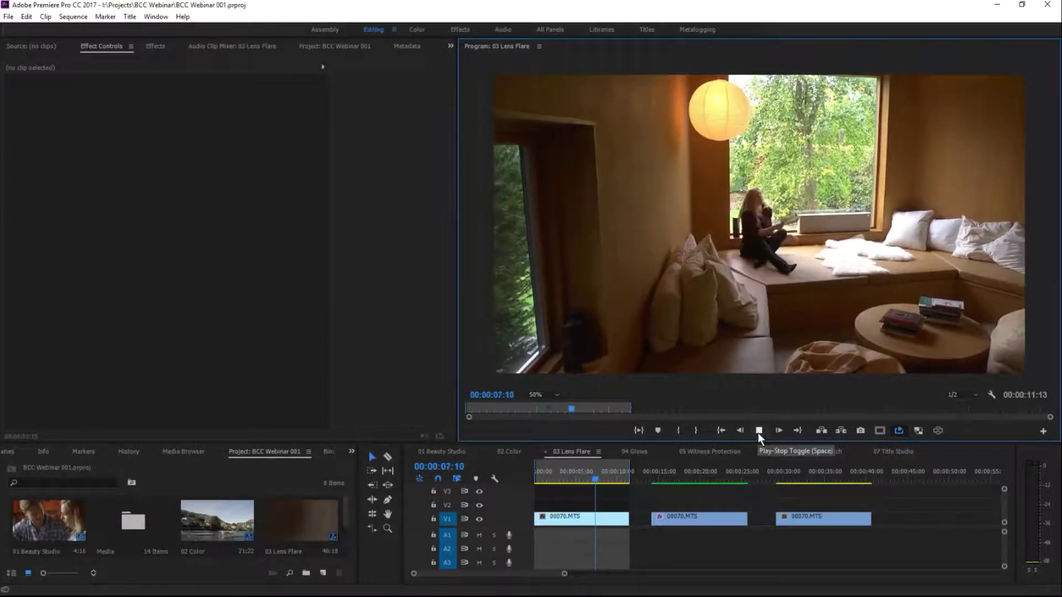
click(759, 431)
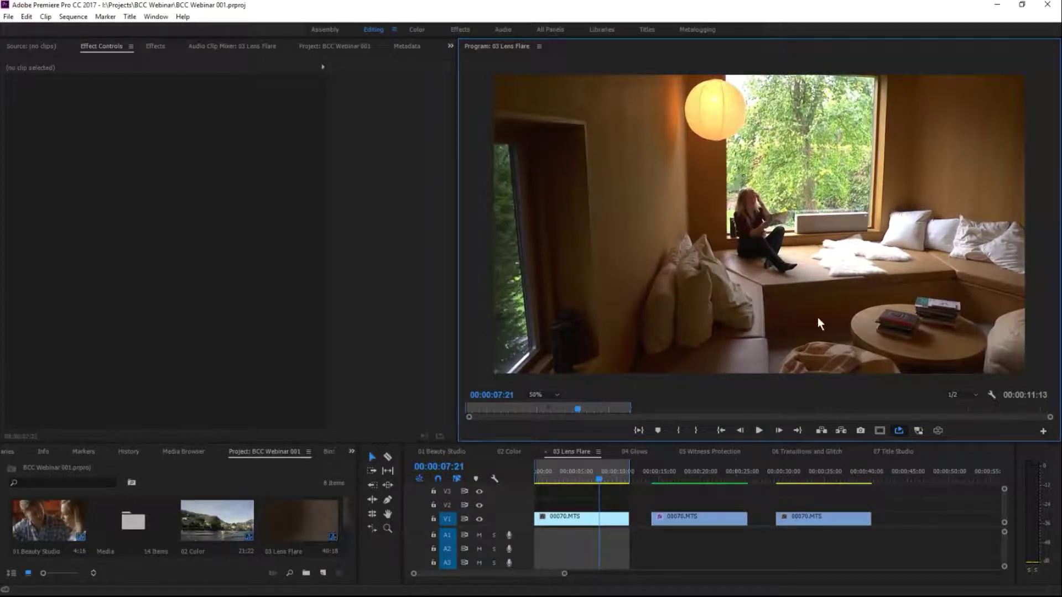
Step: Play the first 00070.MTS clip again and park the playhead at 00:00:08:13
click(758, 431)
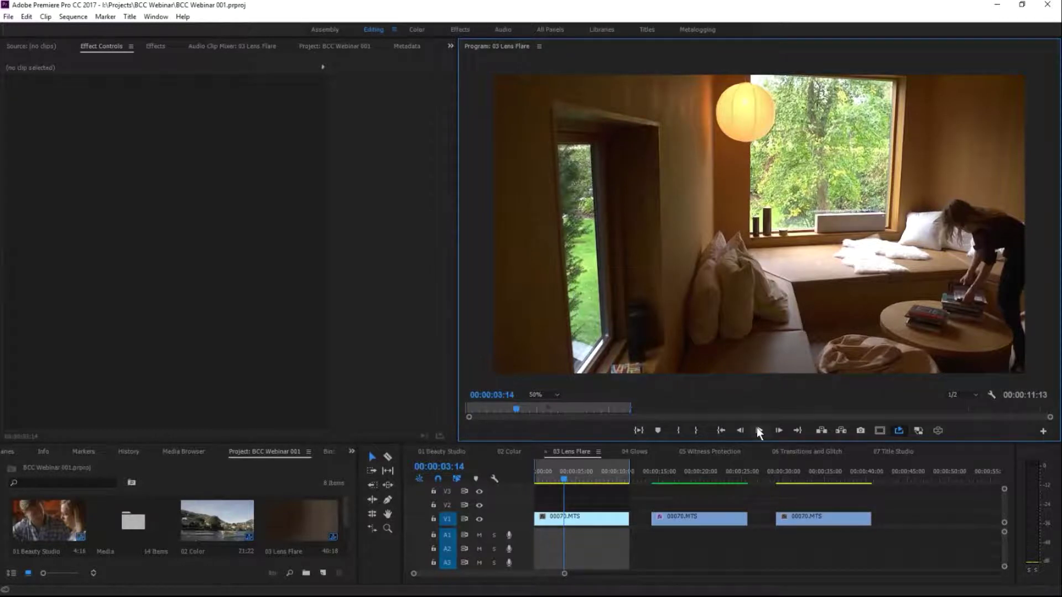
drag(560, 476, 606, 480)
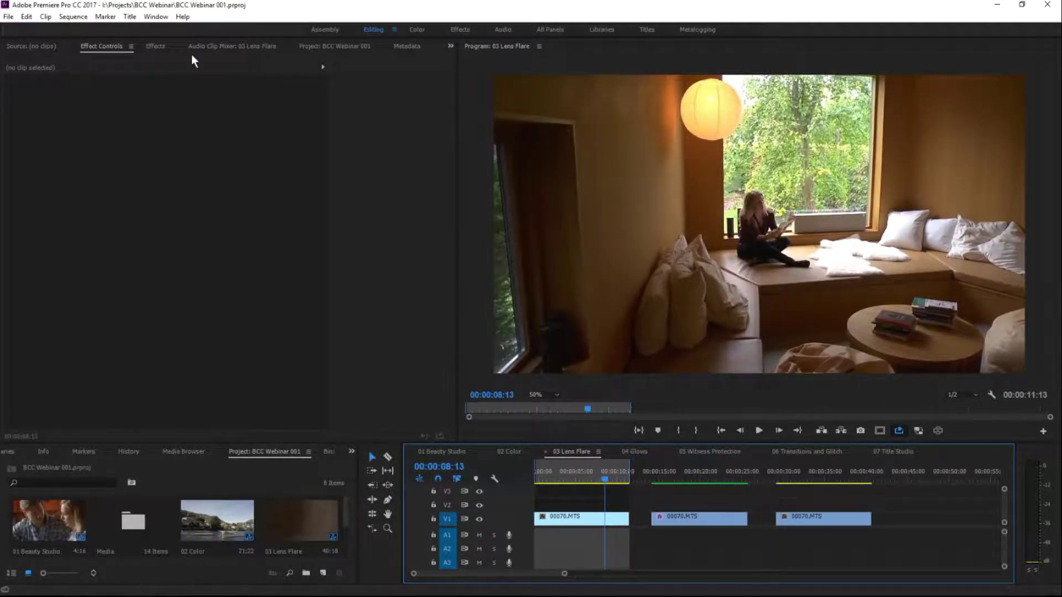
Step: Collapse the BCC10 Film Style effects category, expand BCC10 Lights and look through its effects
click(155, 44)
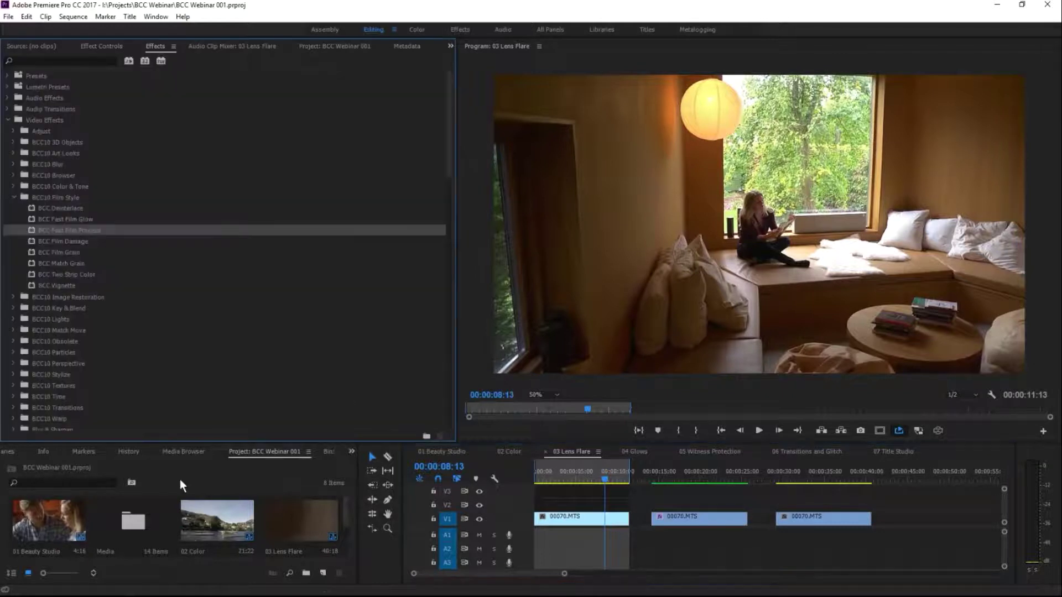
click(13, 197)
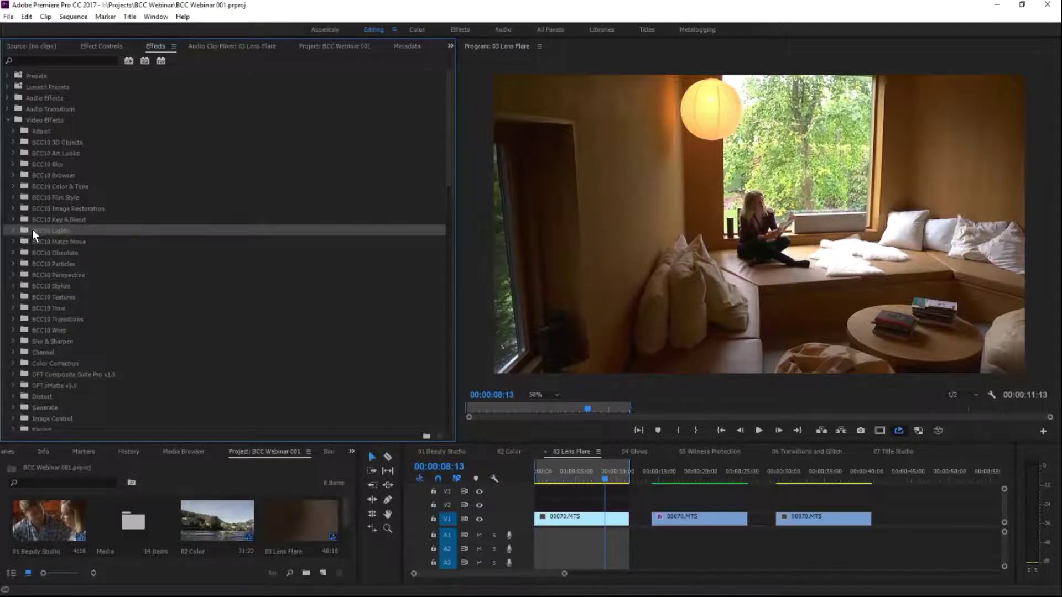
click(13, 231)
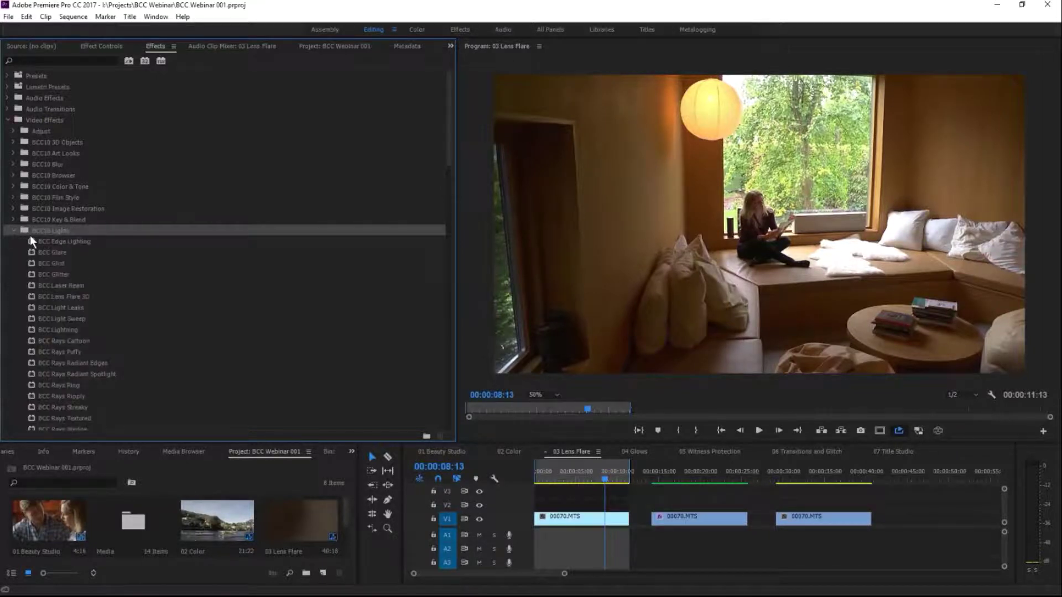
click(83, 244)
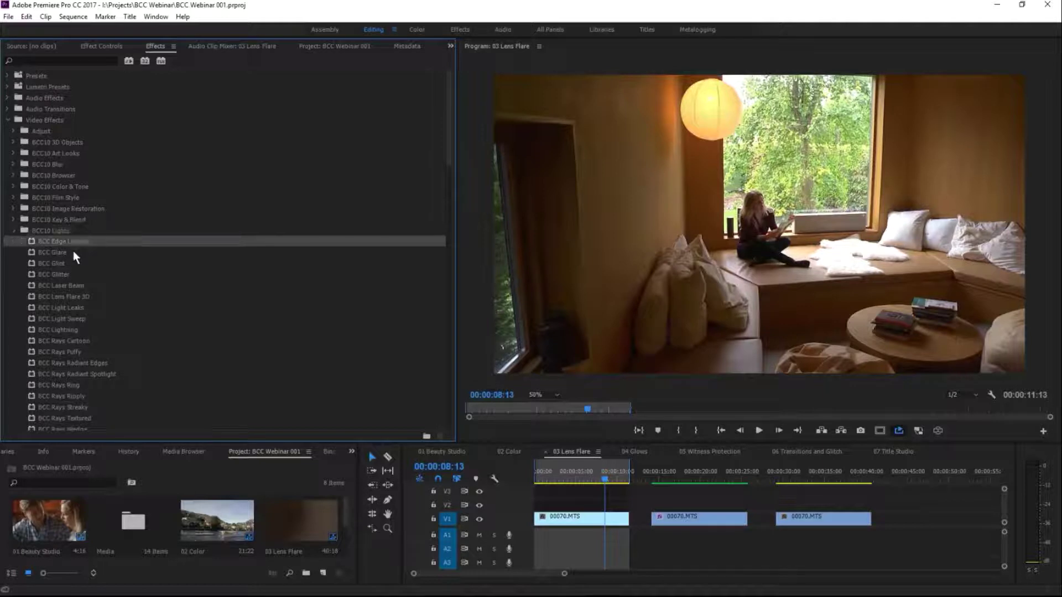
click(65, 269)
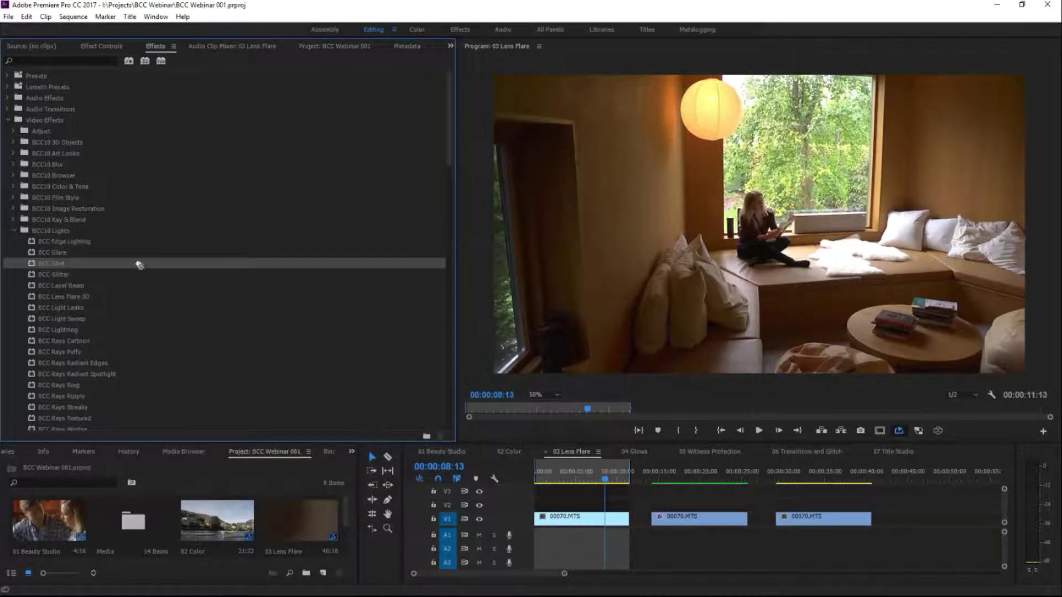
drag(77, 240, 147, 245)
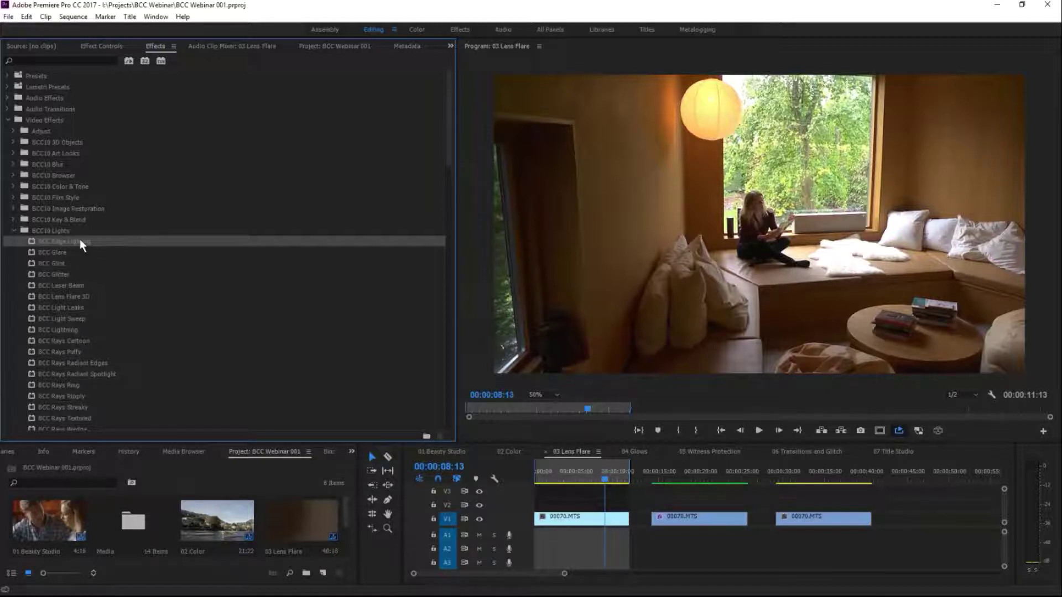
drag(75, 321, 78, 323)
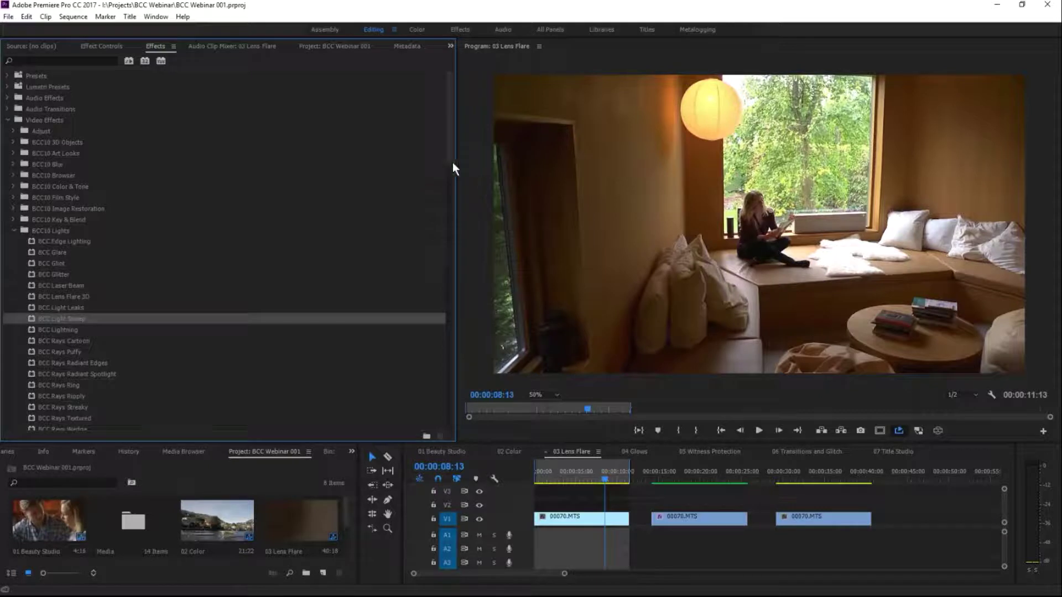
Step: Try BCC Lightning on the first 00070.MTS clip with a seed of 22 and remove the effect again
scroll(448, 161, down, 3)
drag(61, 261, 623, 530)
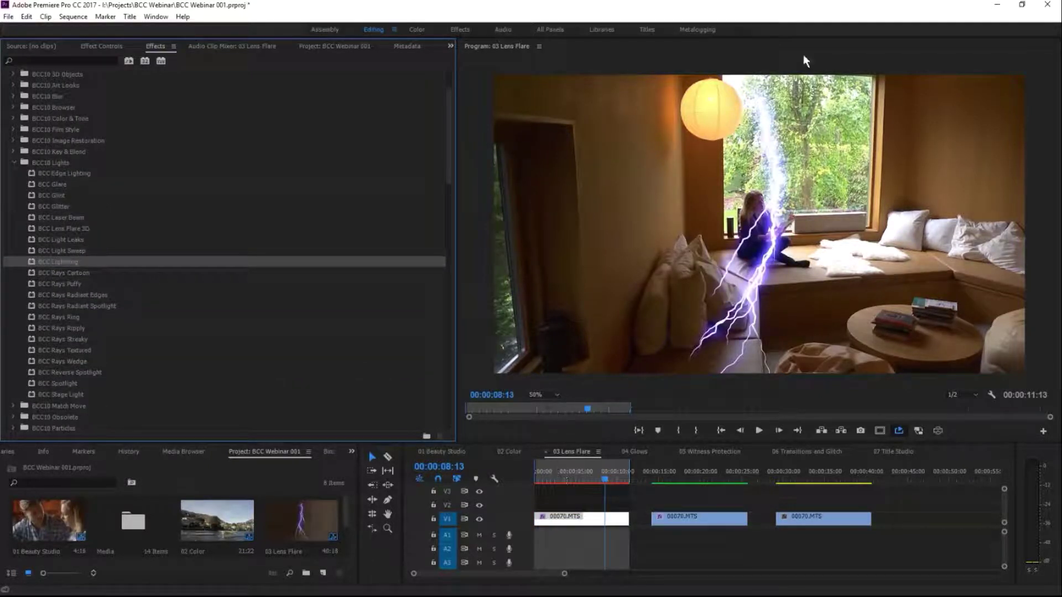
click(586, 541)
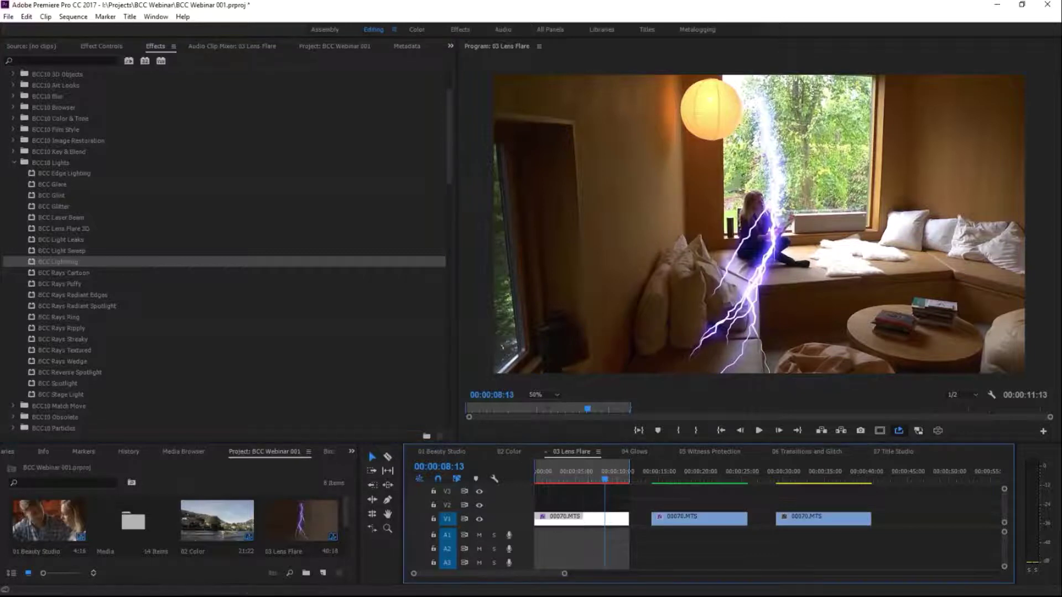
click(111, 46)
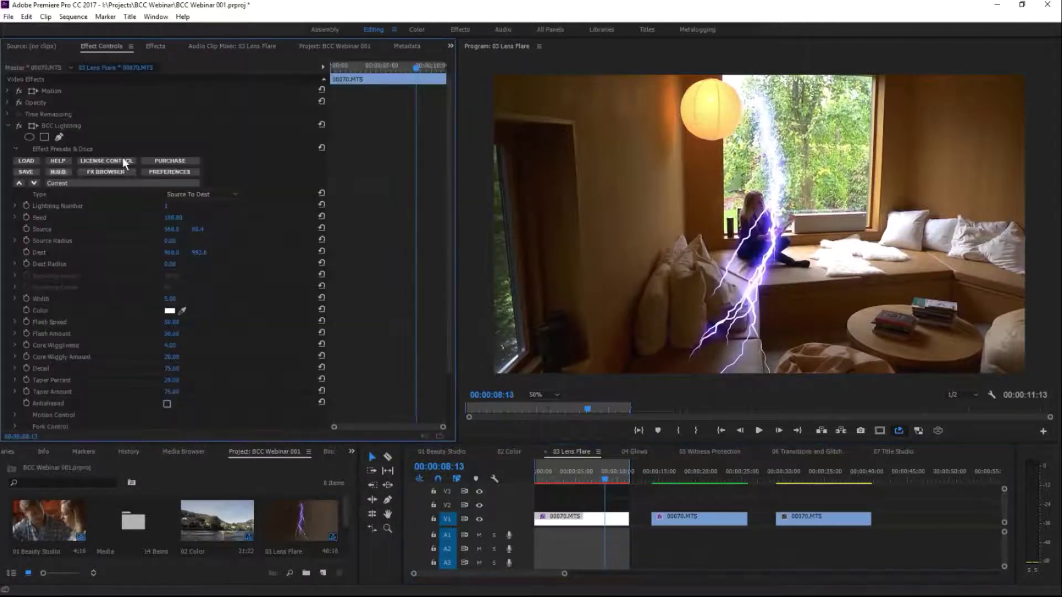
click(53, 127)
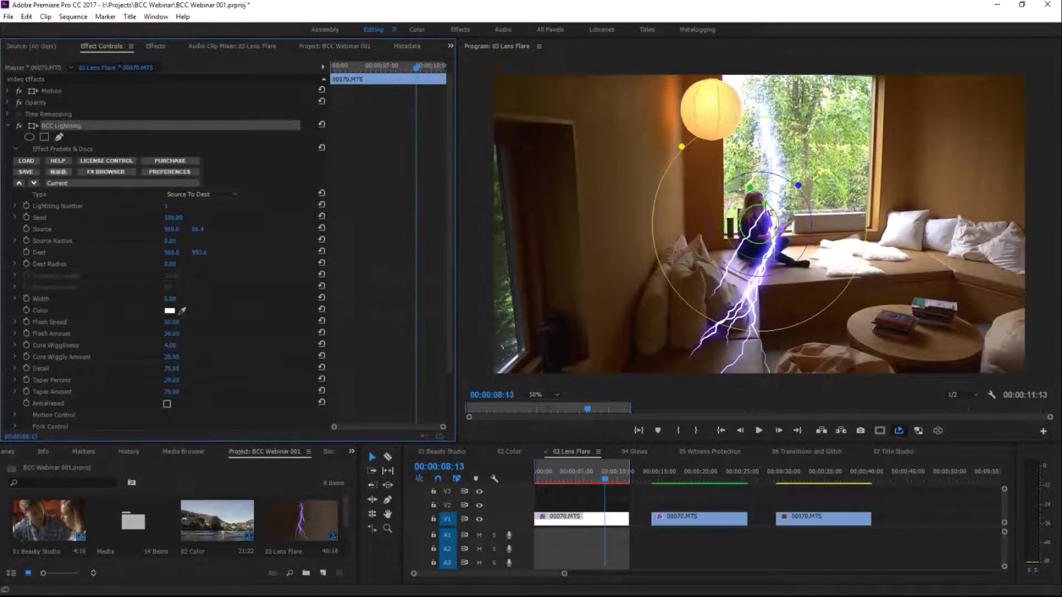
drag(768, 210, 762, 213)
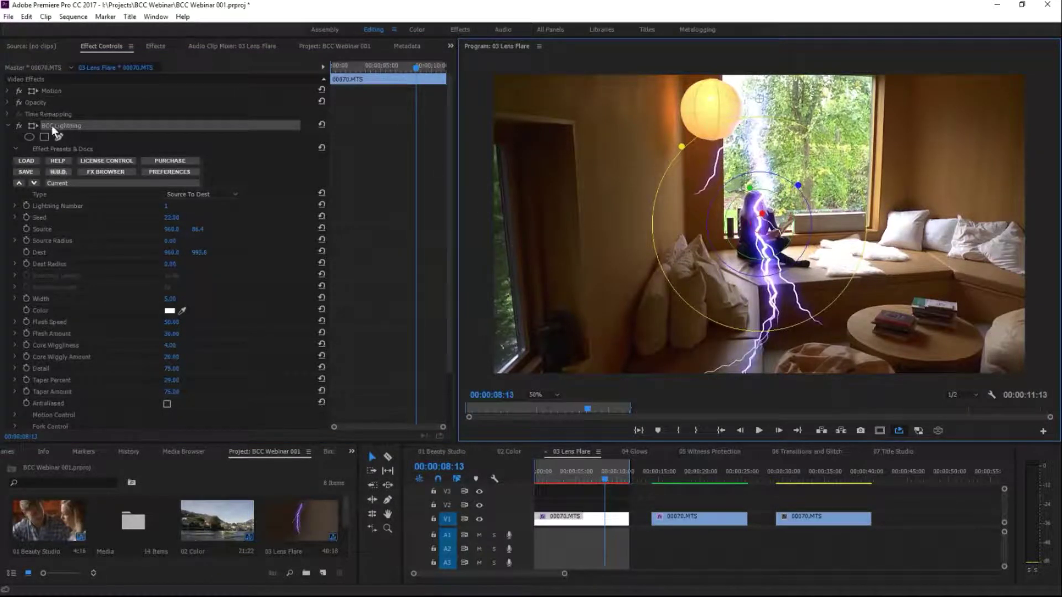
key(Delete)
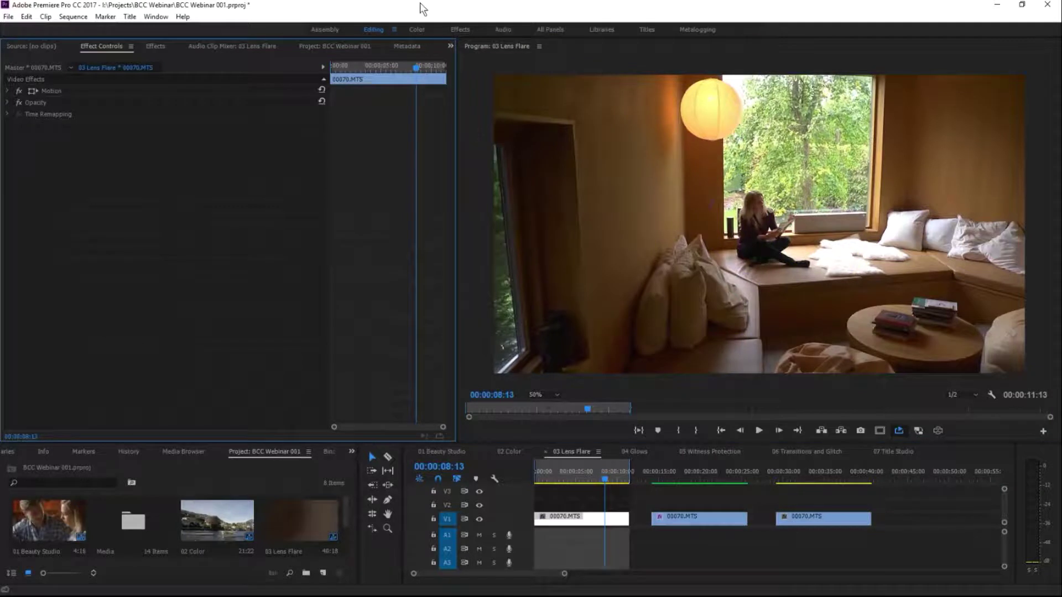
Step: Apply BCC Lens Flare 3D to the first 00070.MTS clip and display its parameters at 00:00:07:07
click(156, 46)
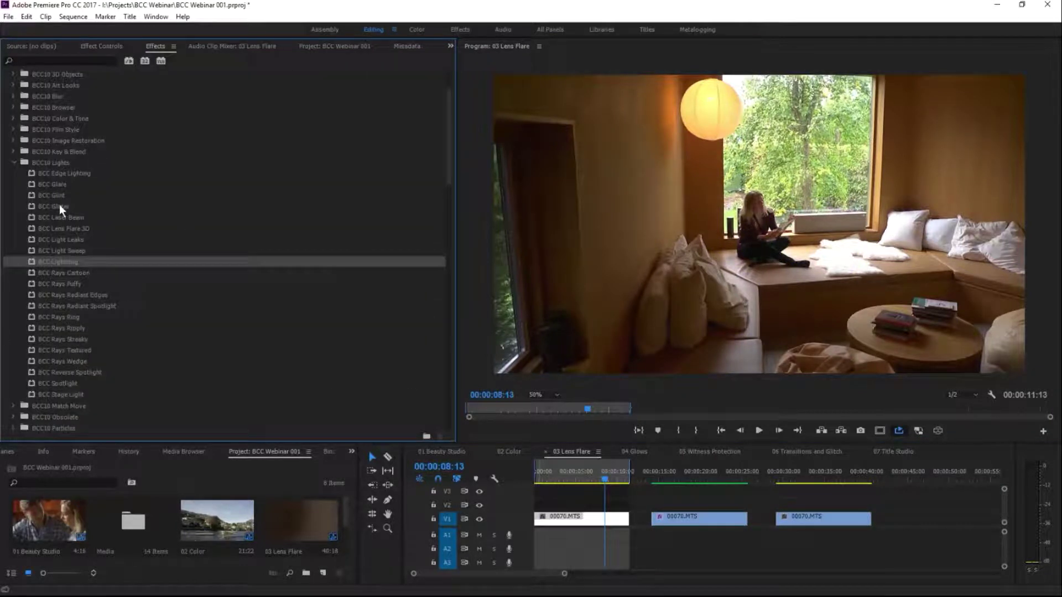
click(55, 229)
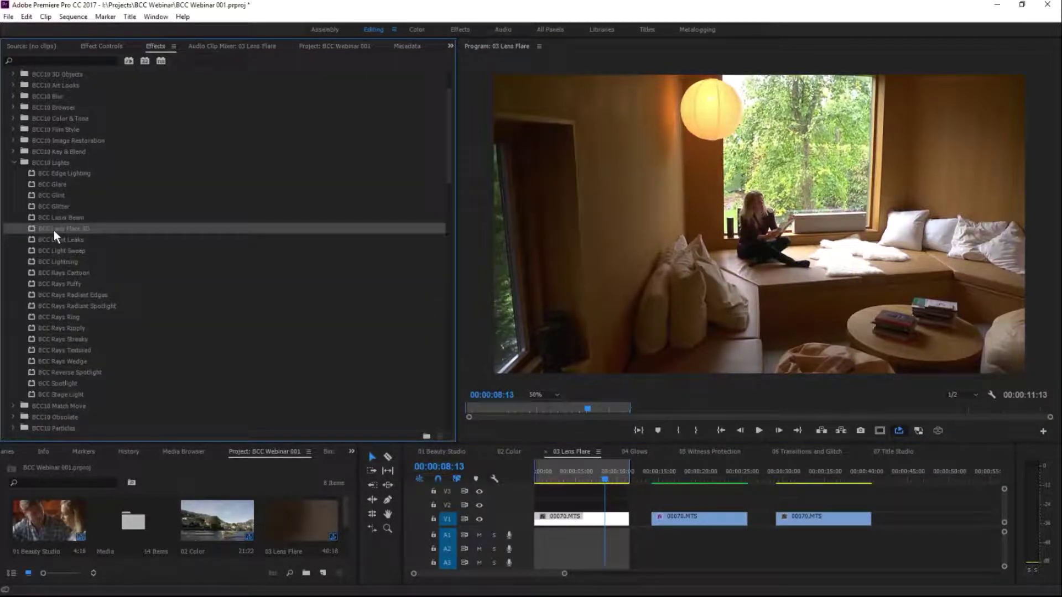
drag(54, 230, 596, 520)
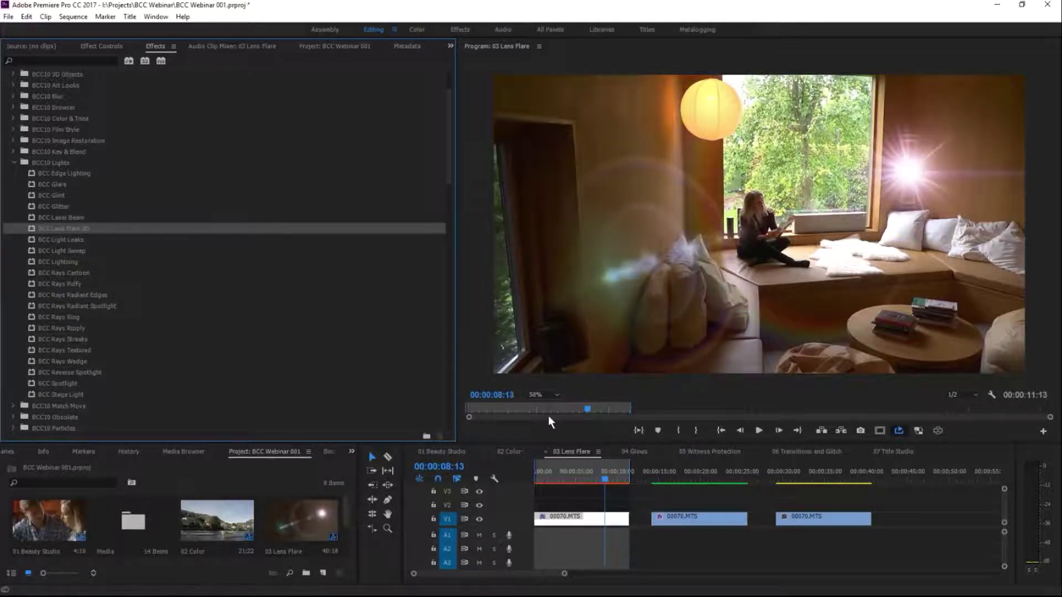
drag(571, 479, 595, 479)
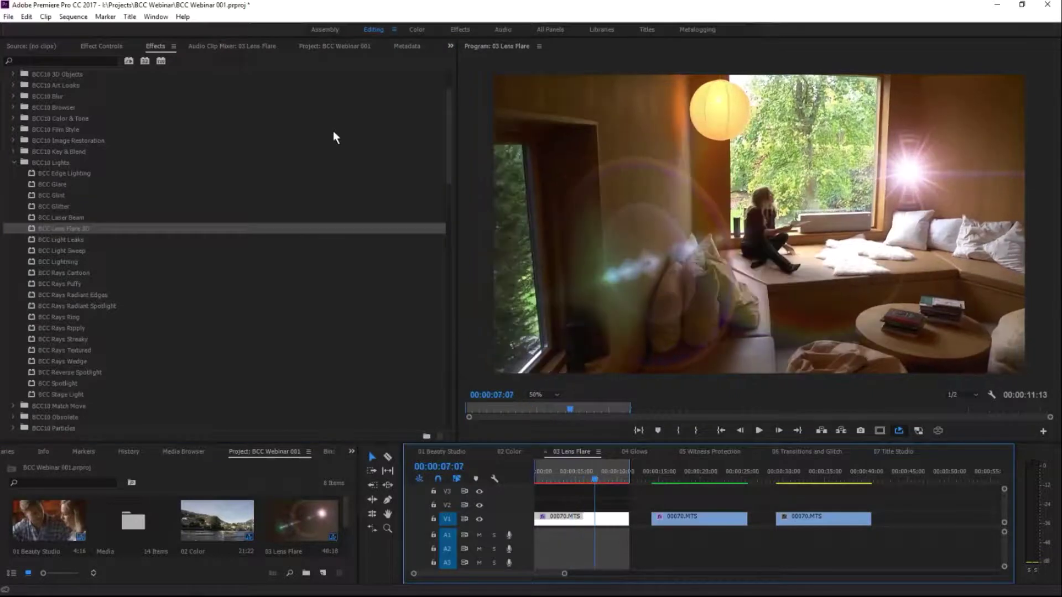
click(105, 47)
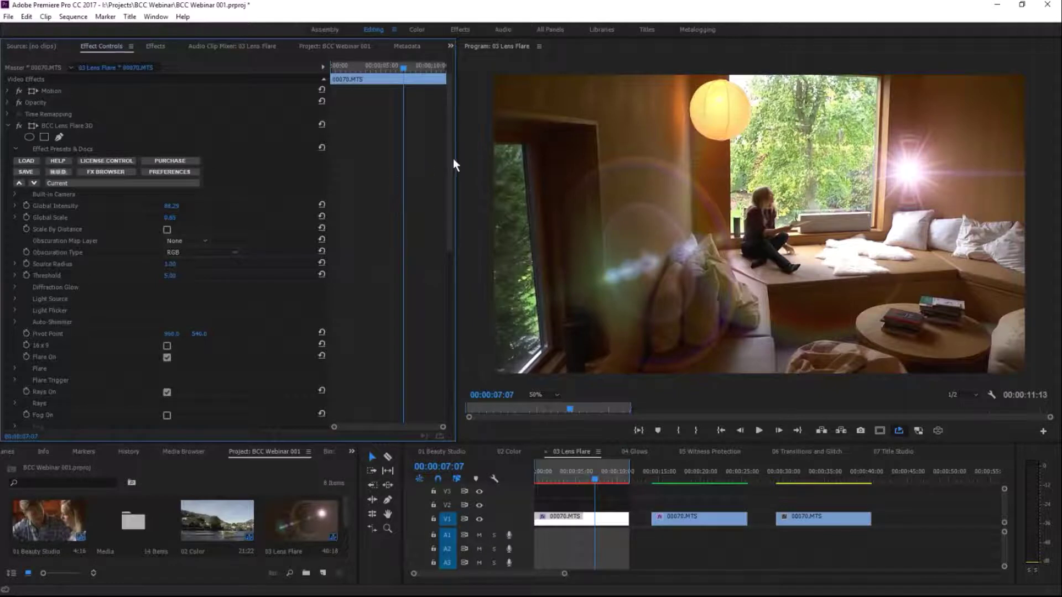
Step: Open the FX Browser for BCC Lens Flare 3D and preview the BrightFoggyFlare and BrightStarWithLightFog presets
mouse_move(447, 147)
mouse_down()
mouse_move(433, 277)
mouse_move(450, 226)
mouse_move(447, 295)
mouse_move(446, 171)
mouse_move(429, 145)
mouse_up()
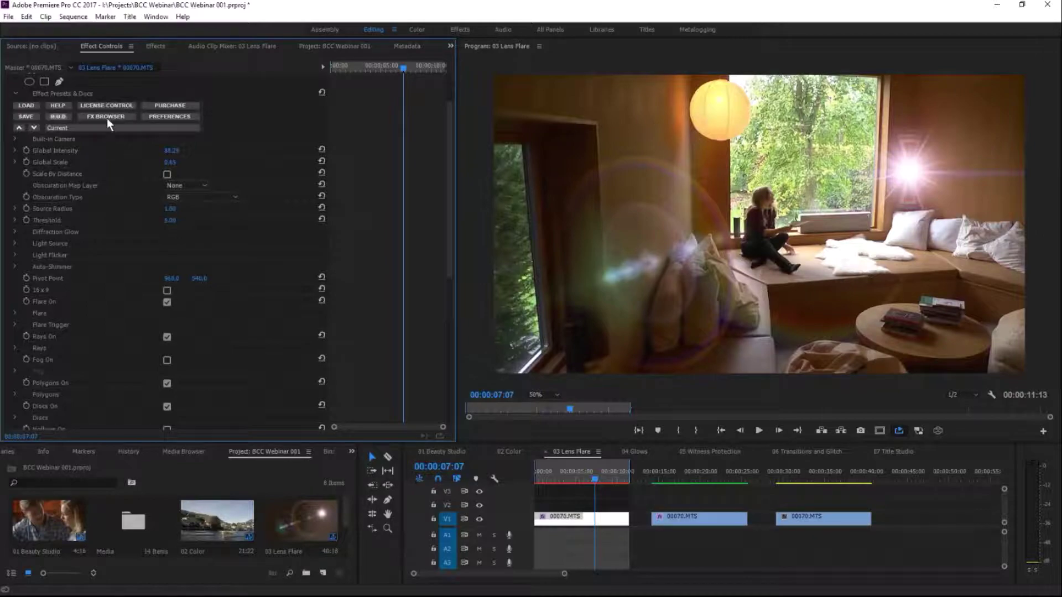
click(108, 117)
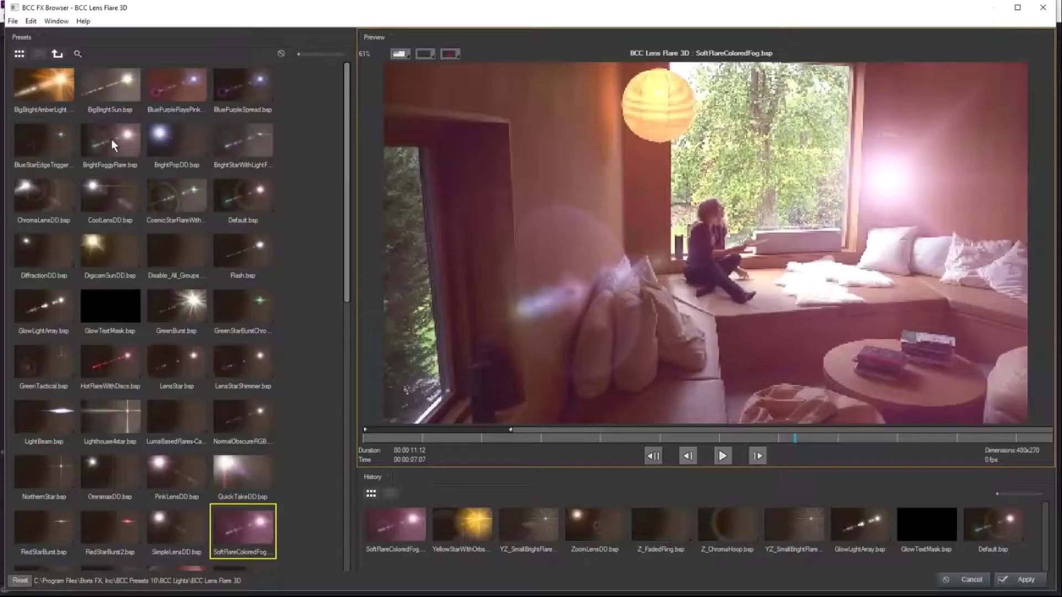
click(111, 138)
click(251, 141)
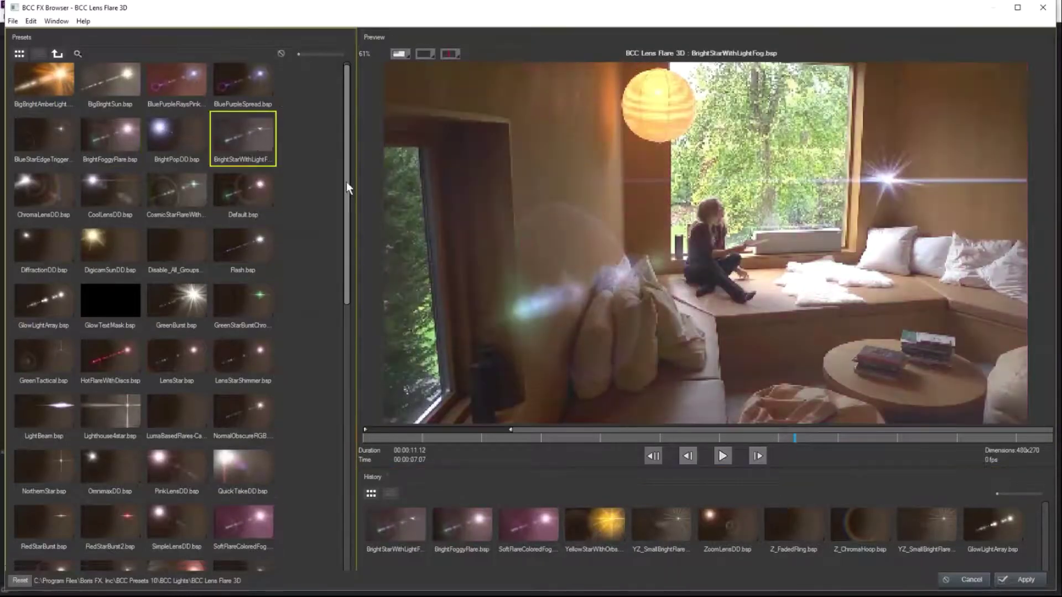
Step: Preview the Z_Ellipse, Z_GlowBall, Z_Disc and Z_EllipticalCaustic presets near the end of the preset library
drag(346, 182, 323, 575)
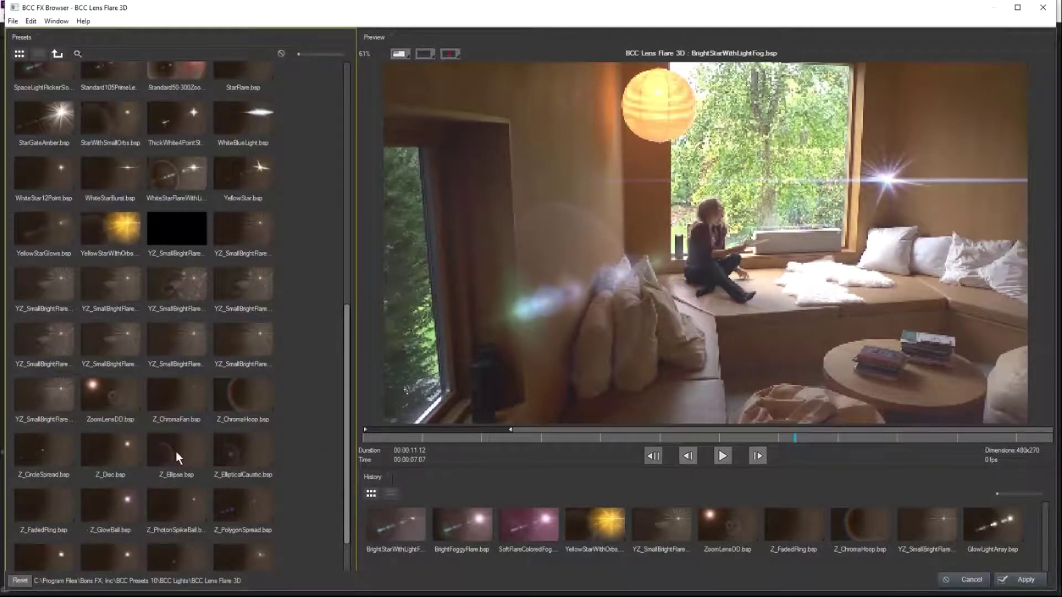
click(175, 451)
click(133, 515)
click(119, 459)
click(195, 475)
click(234, 460)
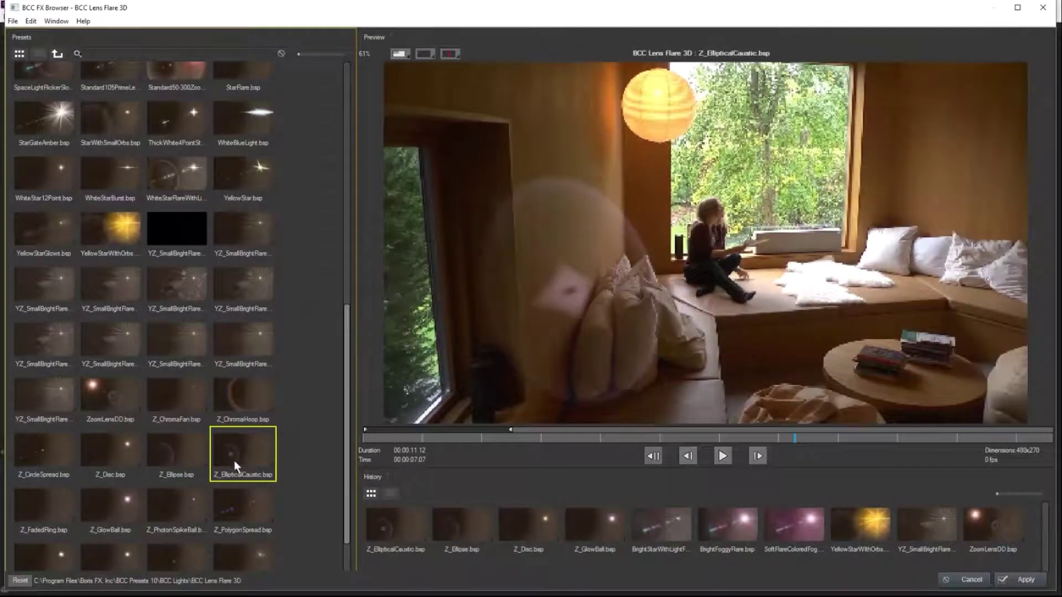
Step: Recall BrightStarWithLightFog from the preview history, and compare it with the NormalObscureRGB and QuickTakeDD presets
click(673, 539)
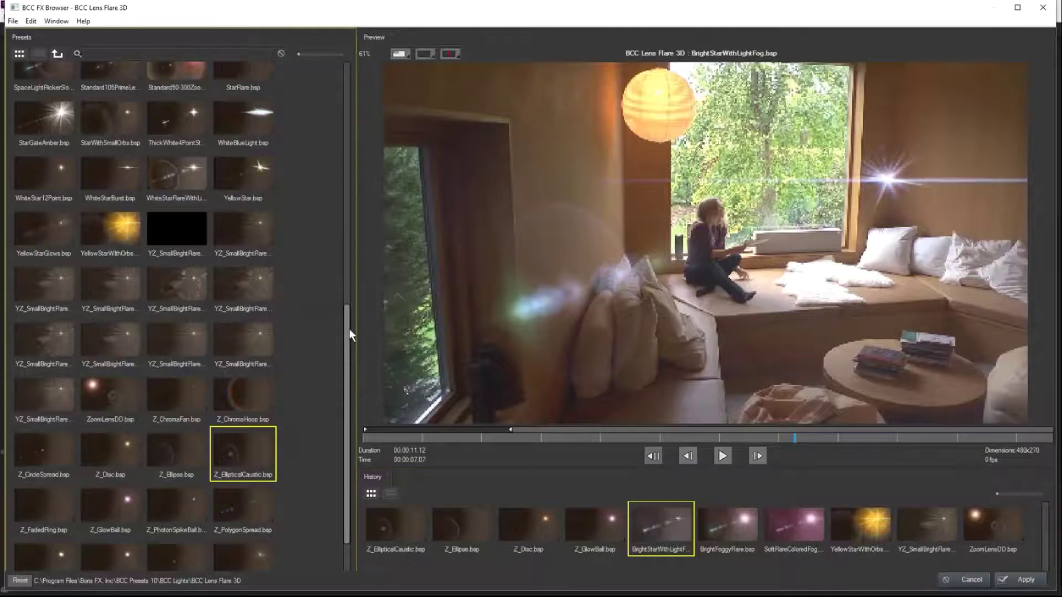
drag(349, 328, 359, 200)
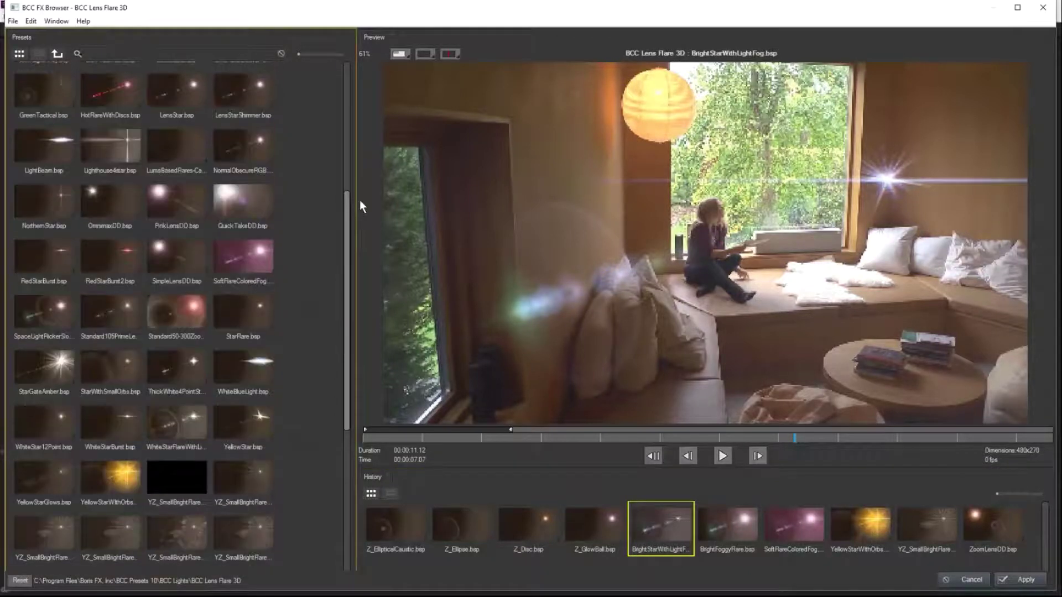
scroll(241, 216, up, 1)
click(247, 218)
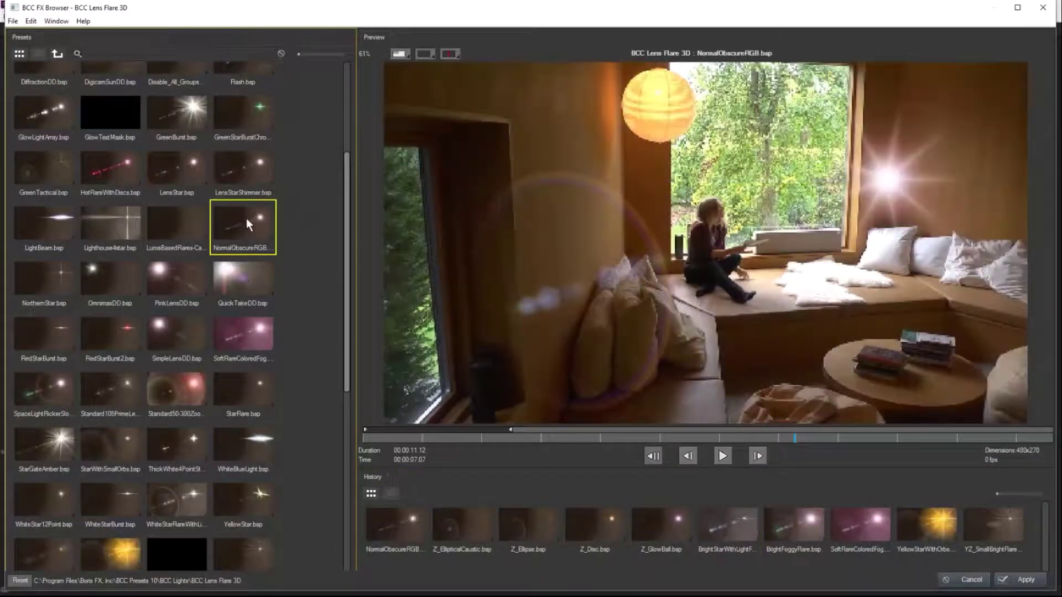
click(241, 273)
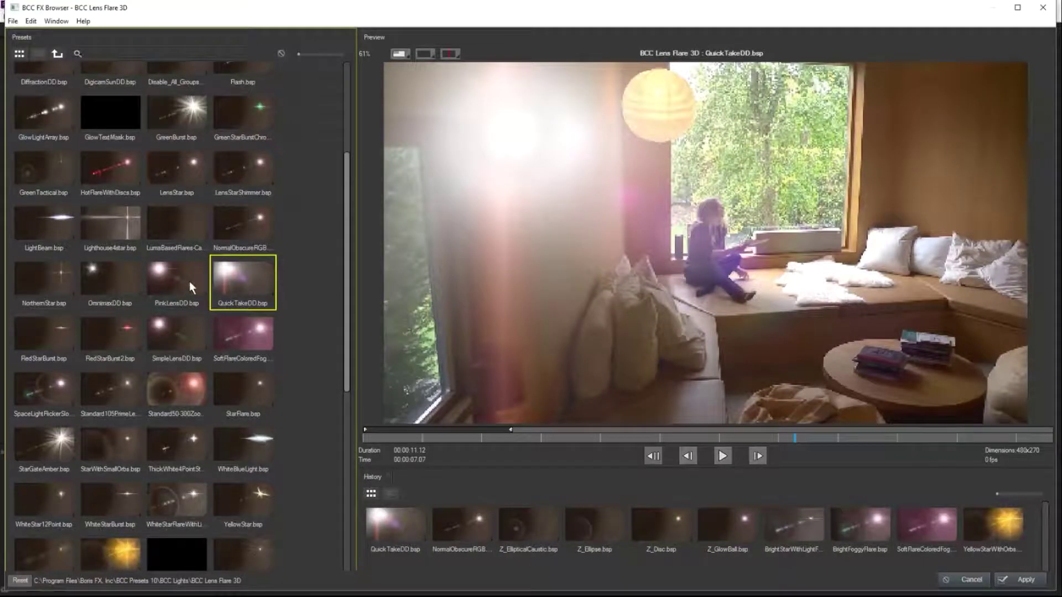
Step: Preview the Default, GreenTactical and ChromaLensDD lens flare presets
drag(345, 198, 347, 146)
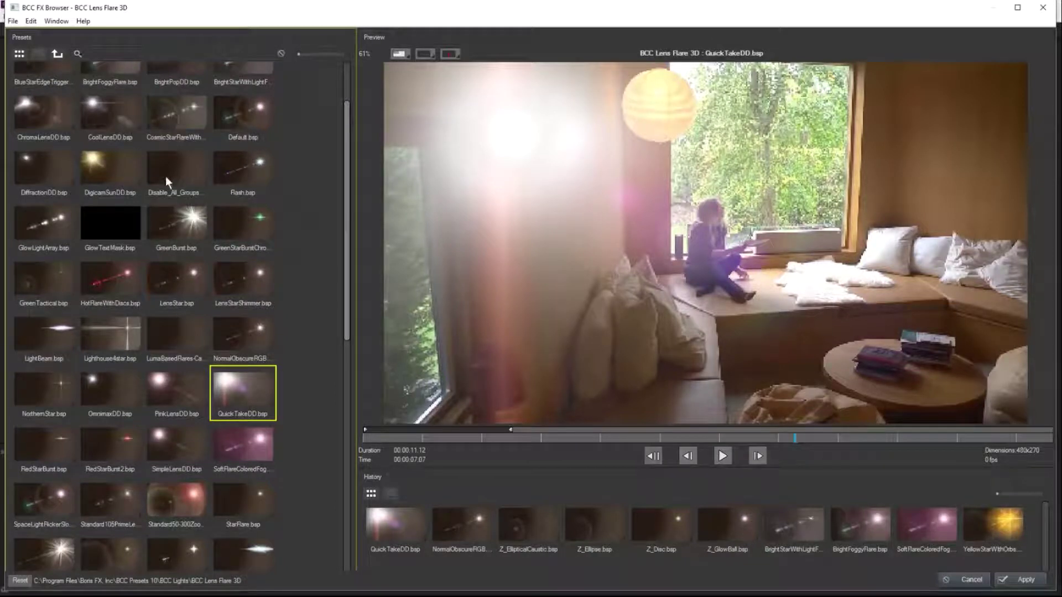
click(250, 112)
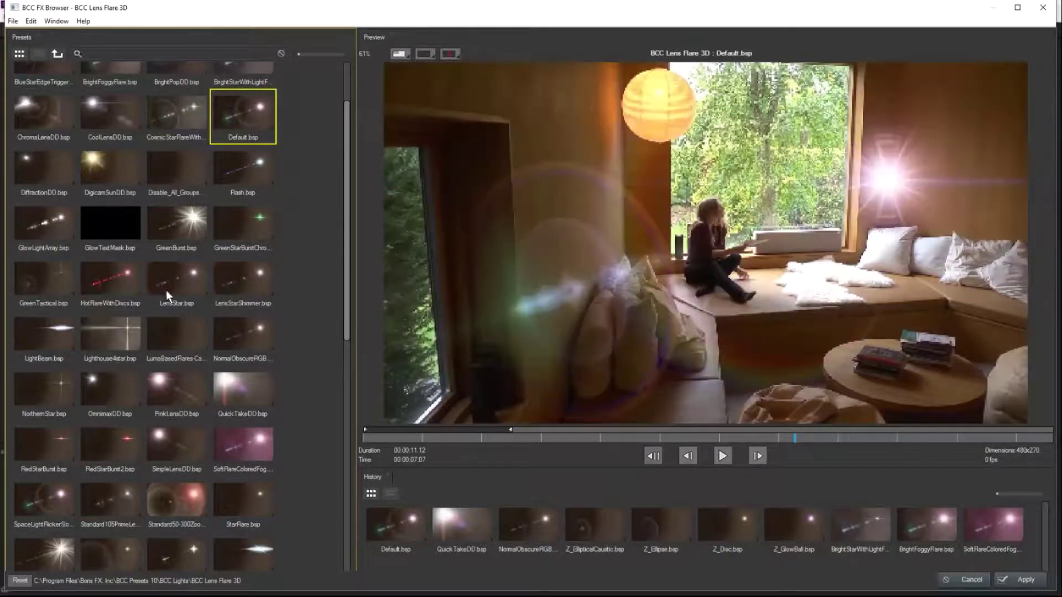
click(39, 274)
click(41, 112)
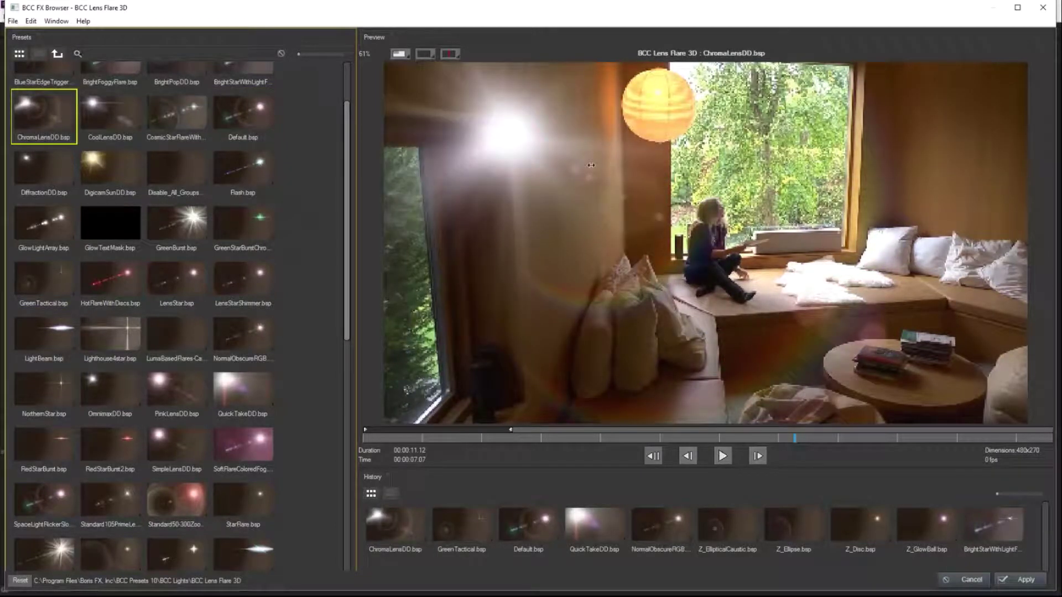
Step: Choose the SoftFlareColoredFog preset and apply it to the lens flare effect
click(249, 443)
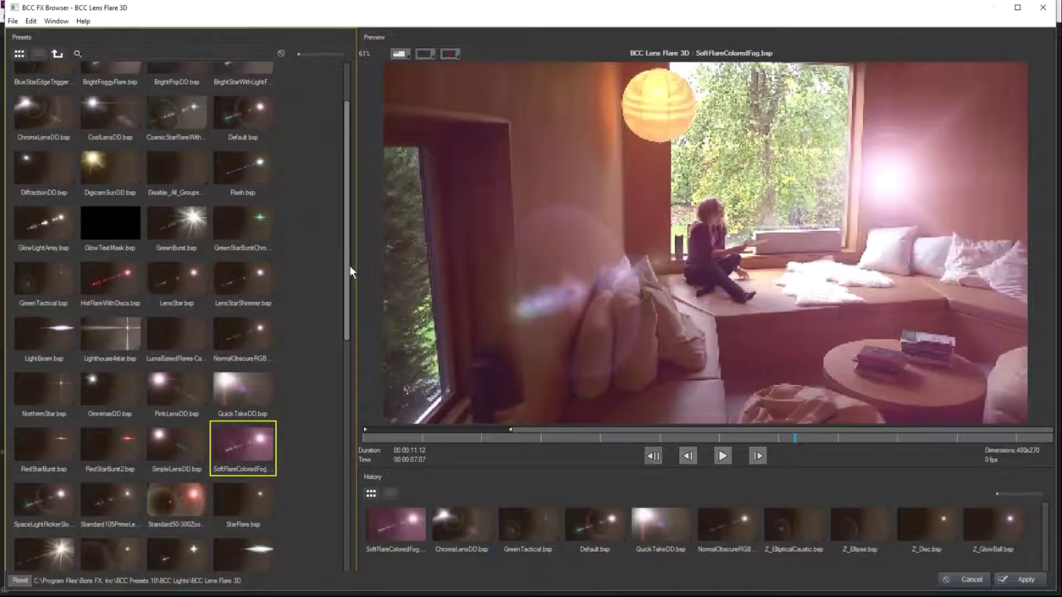
scroll(344, 272, down, 2)
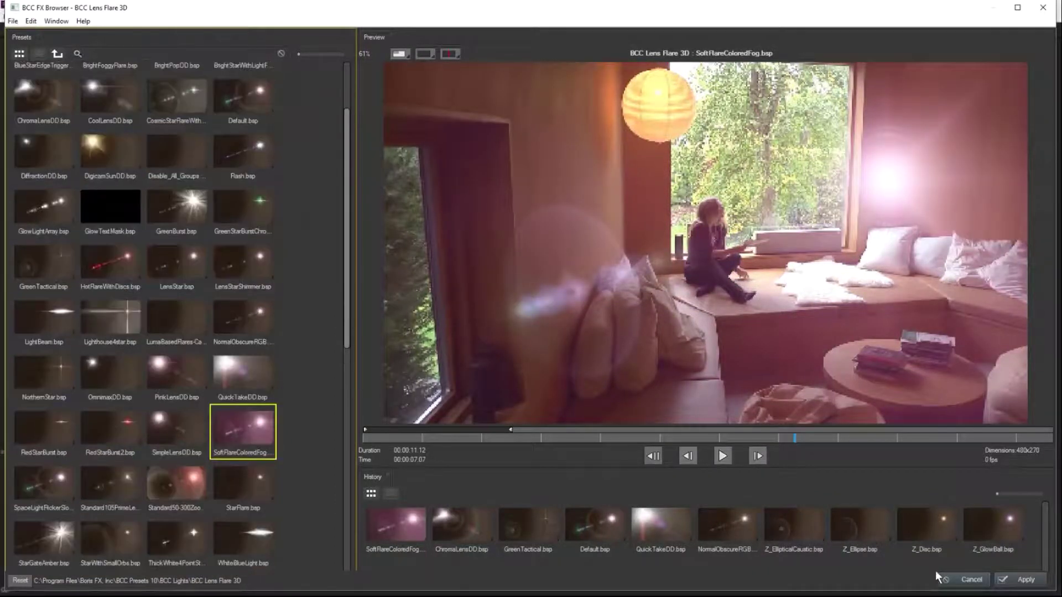
click(1014, 580)
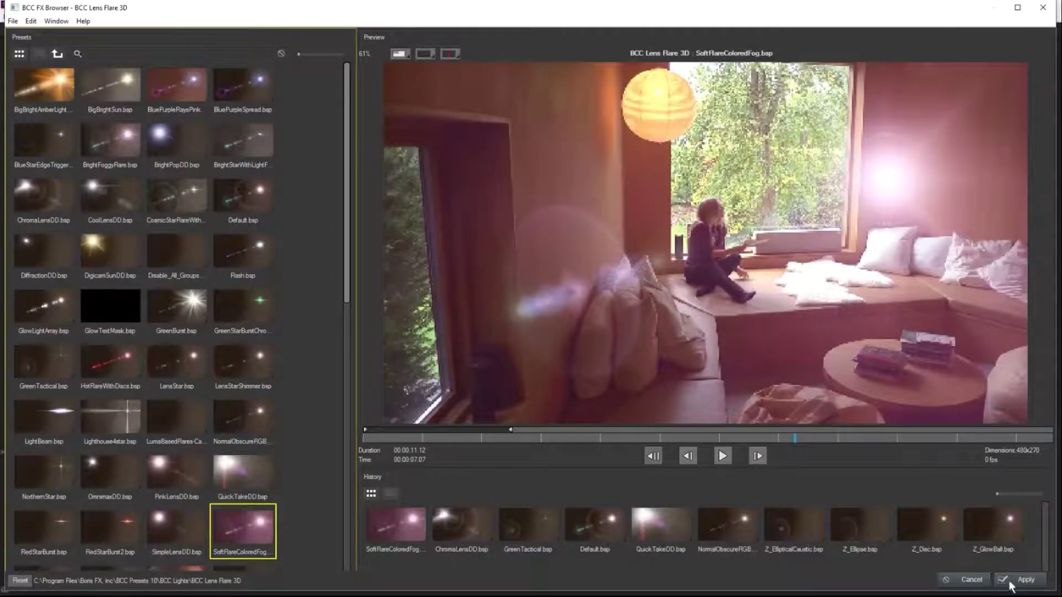
Step: Apply the SoftFlareColoredFog preset and sample the flare's main color from the glowing paper lantern
click(1010, 584)
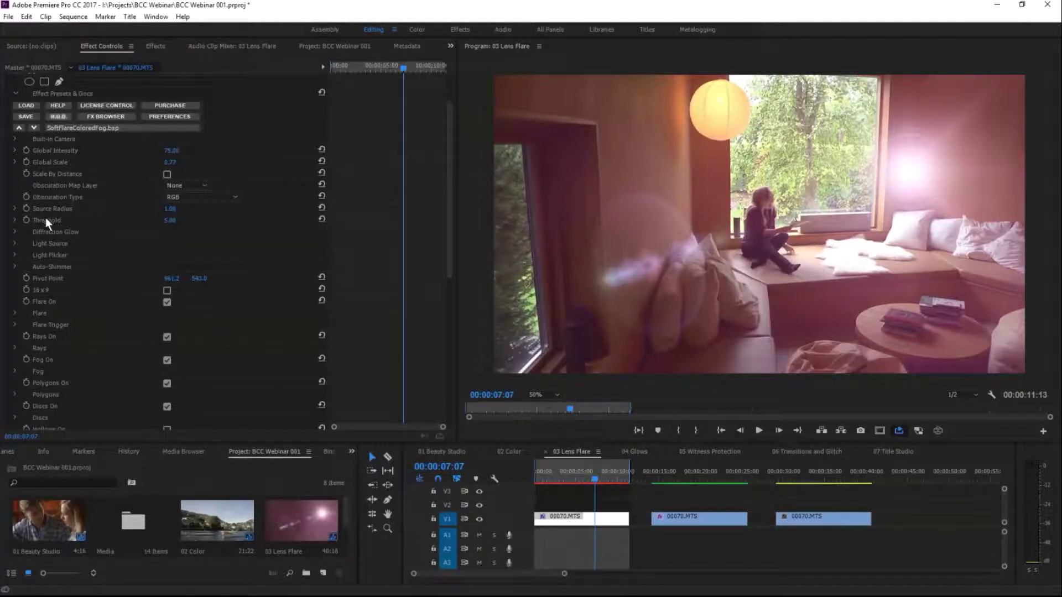
click(15, 313)
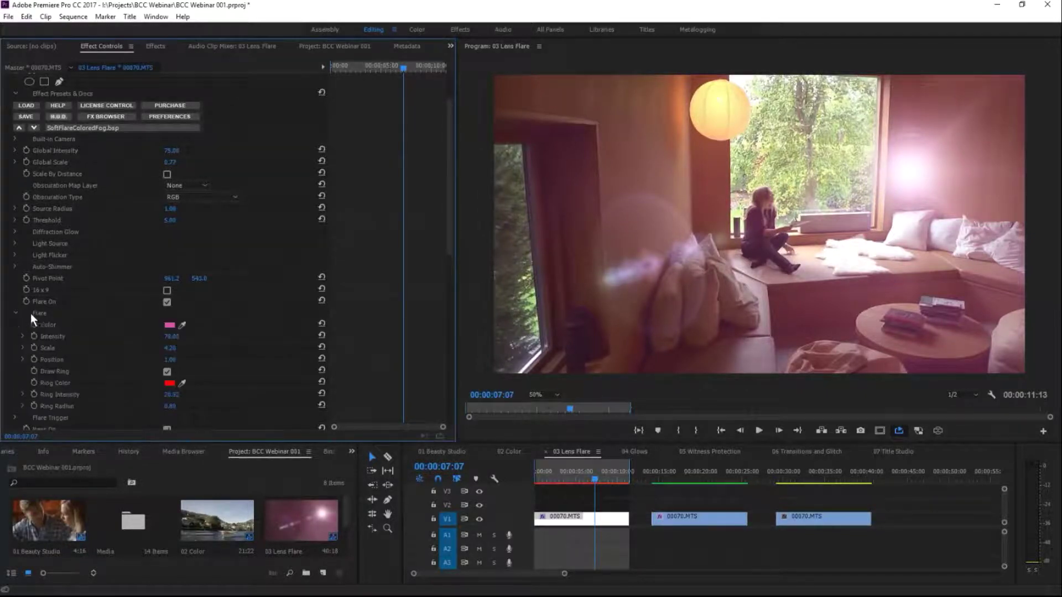
drag(449, 240, 436, 301)
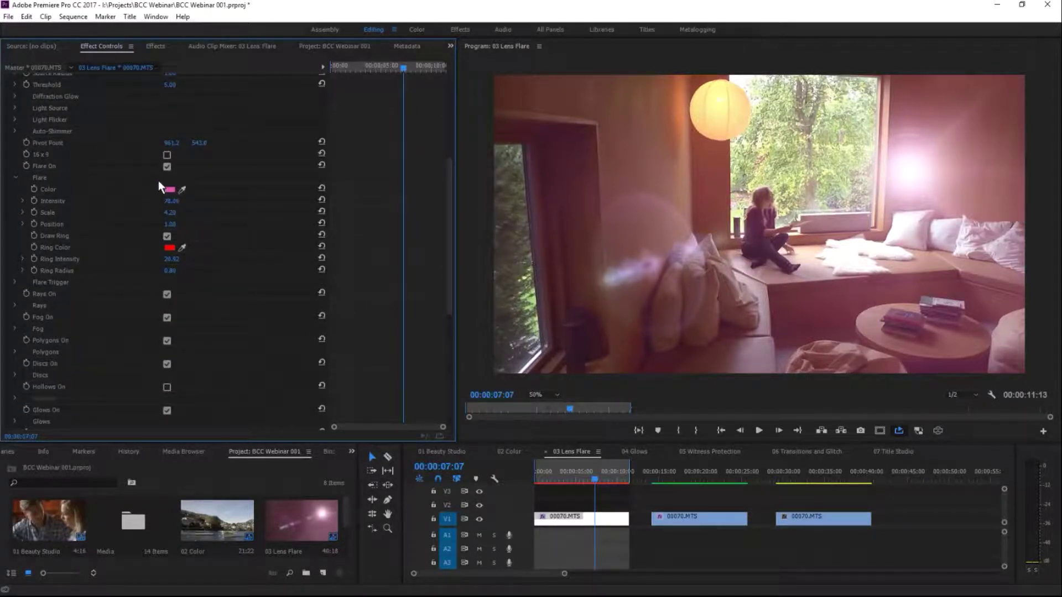
drag(911, 160, 879, 198)
click(182, 189)
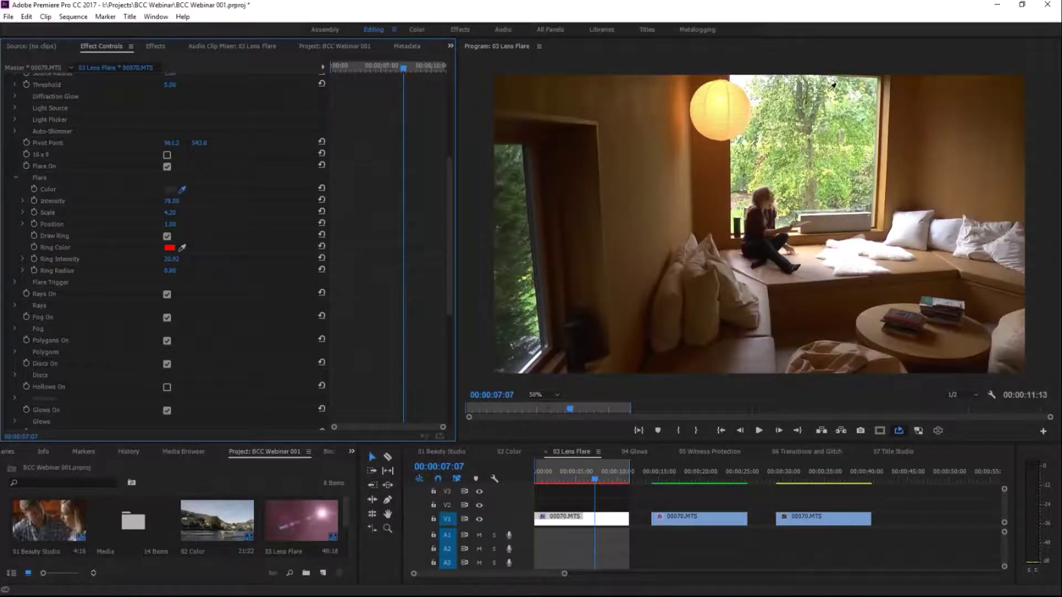
click(860, 96)
click(742, 94)
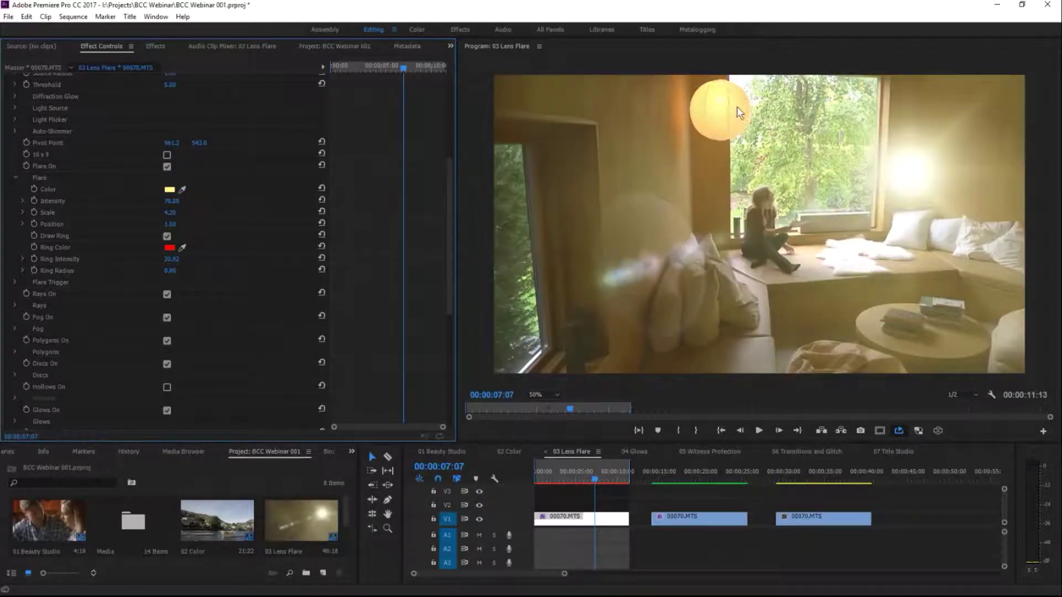
Step: Sample the flare's ring color from the books on the round table
click(182, 248)
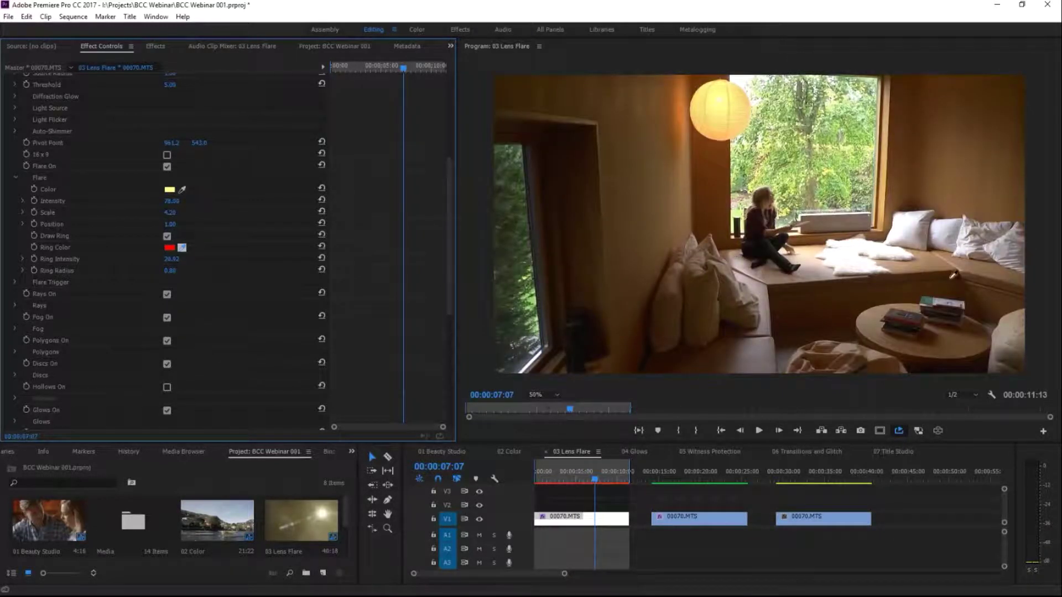
click(947, 332)
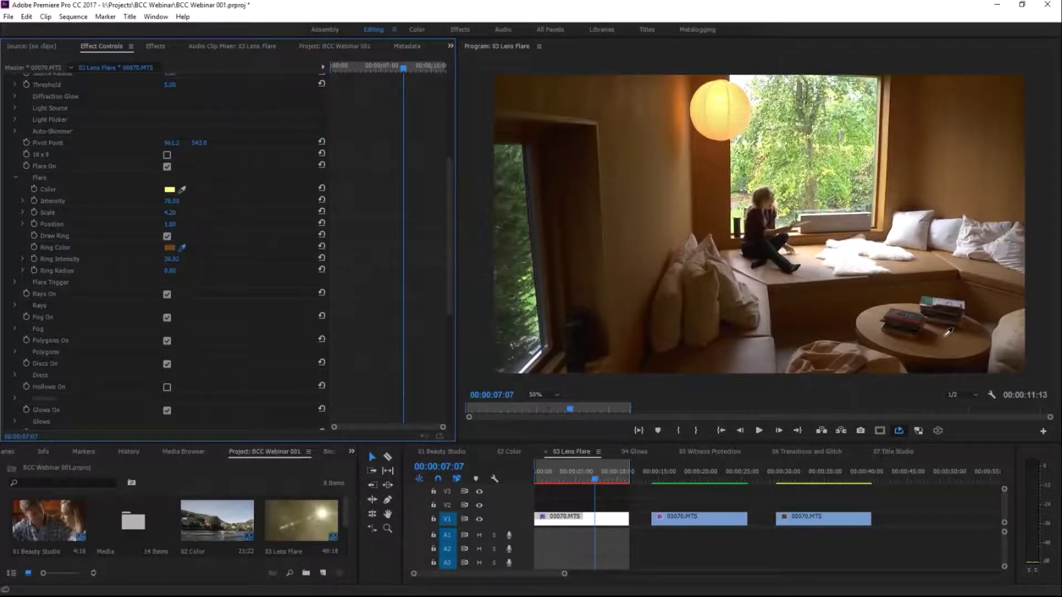
click(932, 297)
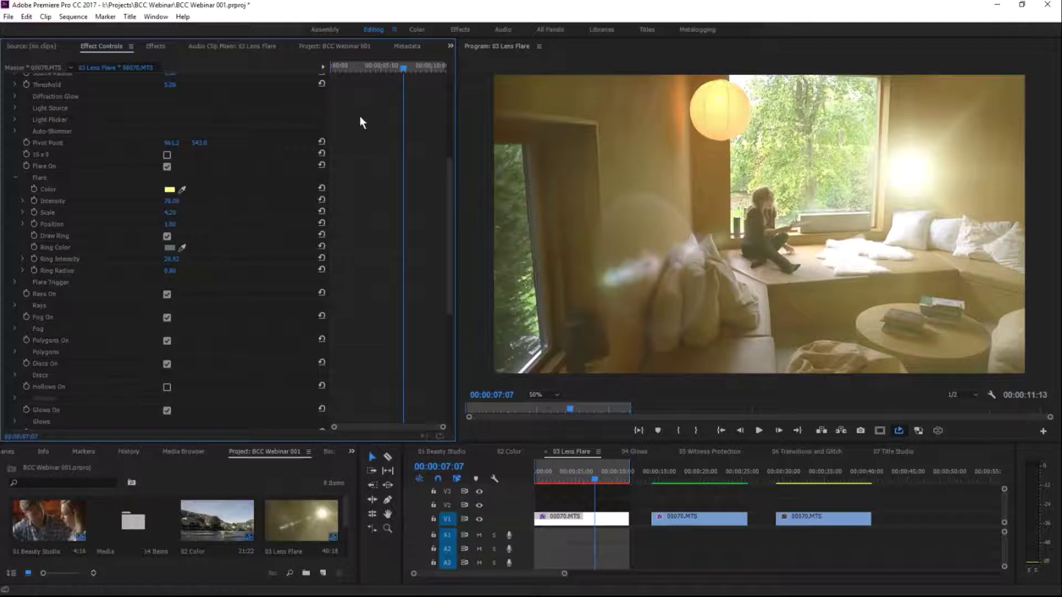
Step: Reposition the lens flare's light source over the upper part of the bright window
drag(450, 177, 445, 98)
click(49, 120)
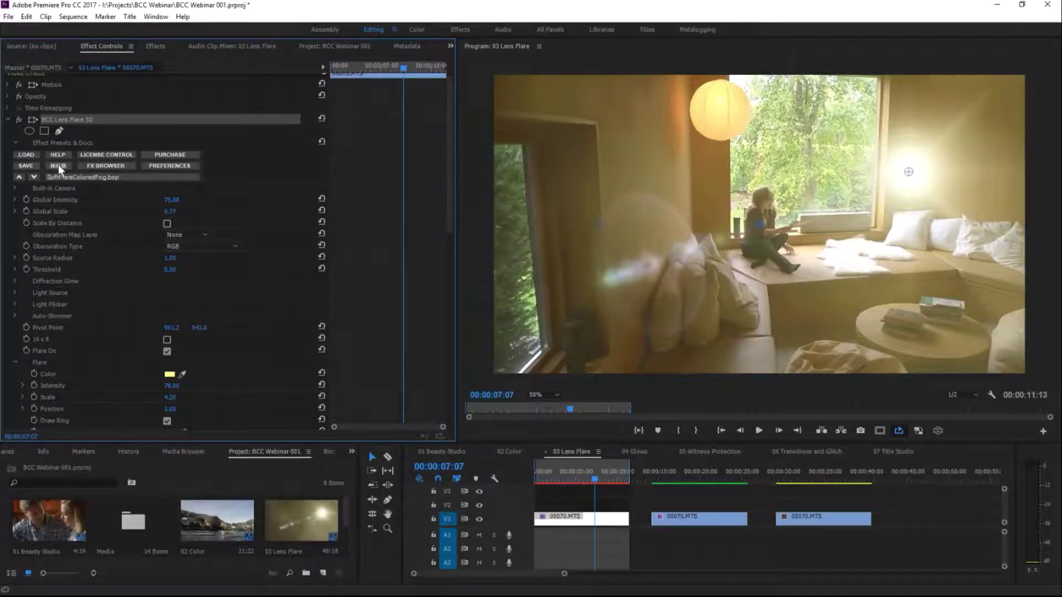
click(908, 172)
drag(907, 171, 763, 196)
drag(636, 220, 834, 109)
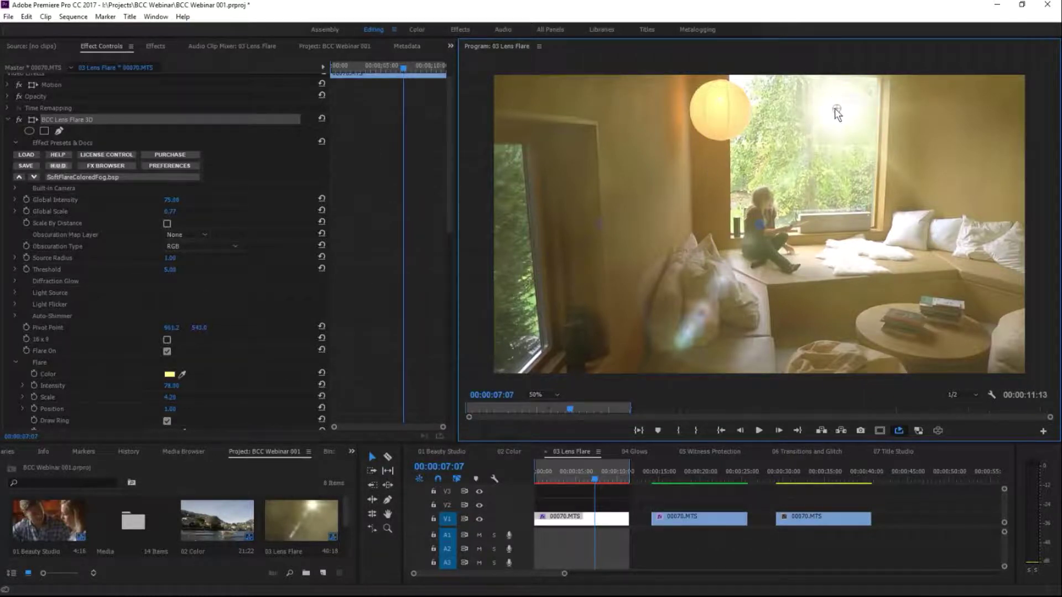
mouse_move(836, 109)
mouse_down()
mouse_move(847, 148)
mouse_move(830, 114)
mouse_up()
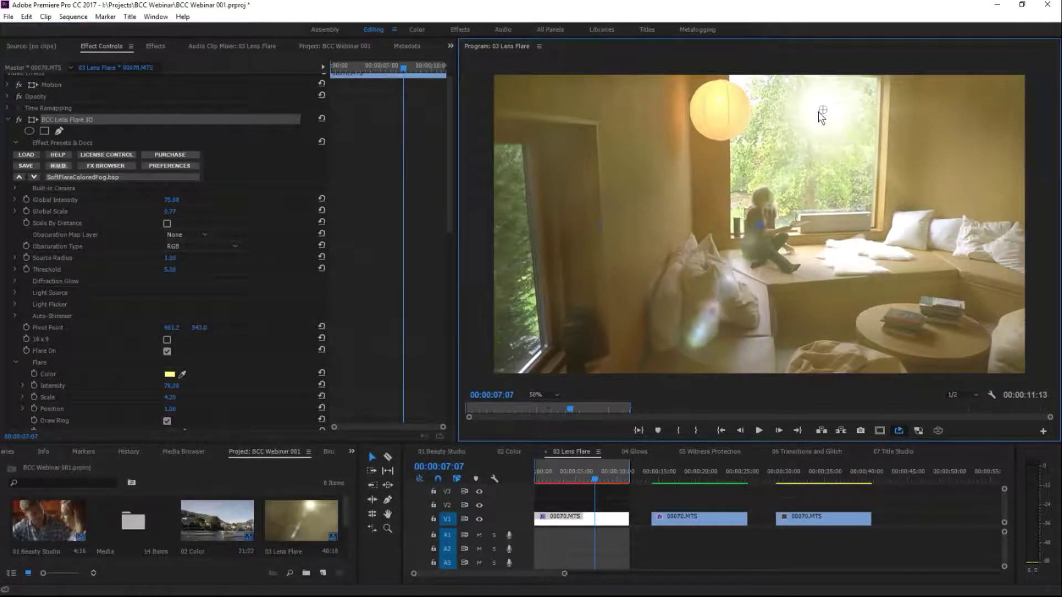
mouse_move(822, 113)
mouse_down()
mouse_move(894, 194)
mouse_move(836, 127)
mouse_move(834, 110)
mouse_up()
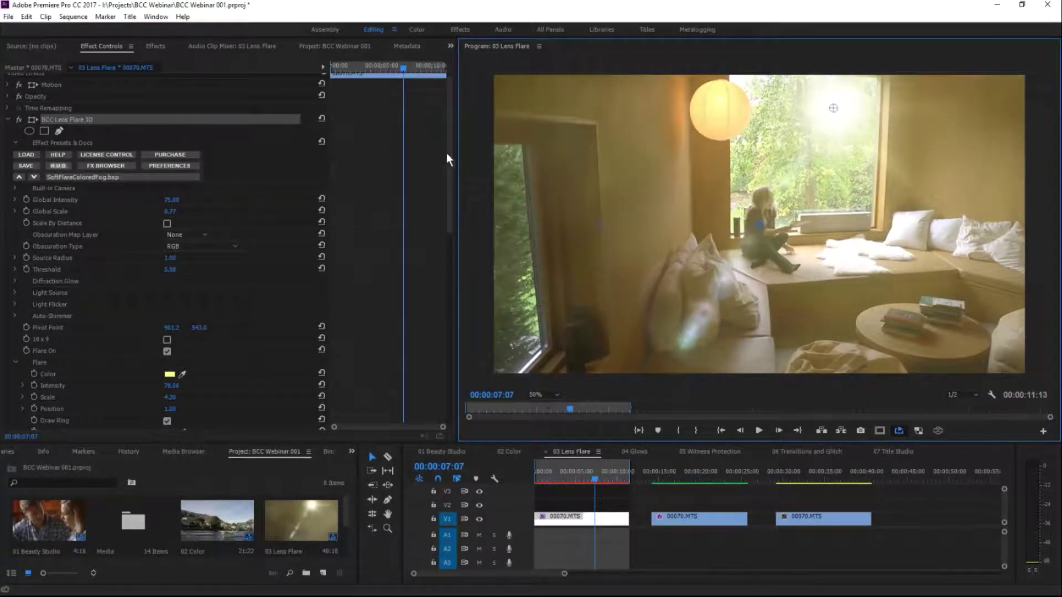
Step: Lower the flare element's intensity to 74 and its scale to 2.20
drag(447, 154, 444, 232)
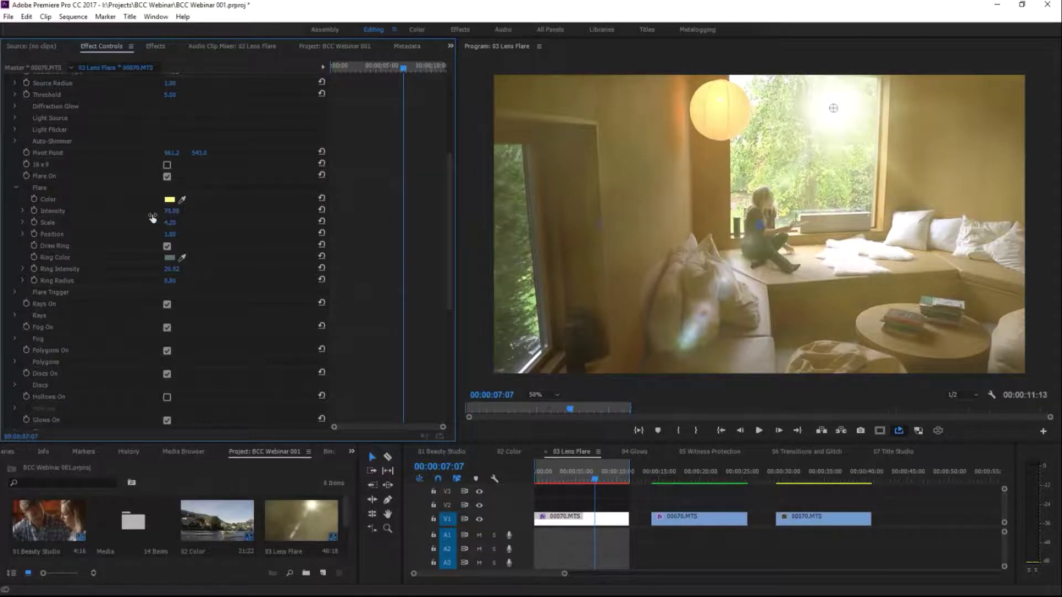
mouse_move(148, 217)
mouse_down()
mouse_move(136, 218)
mouse_move(166, 227)
mouse_move(138, 229)
mouse_move(154, 228)
mouse_up()
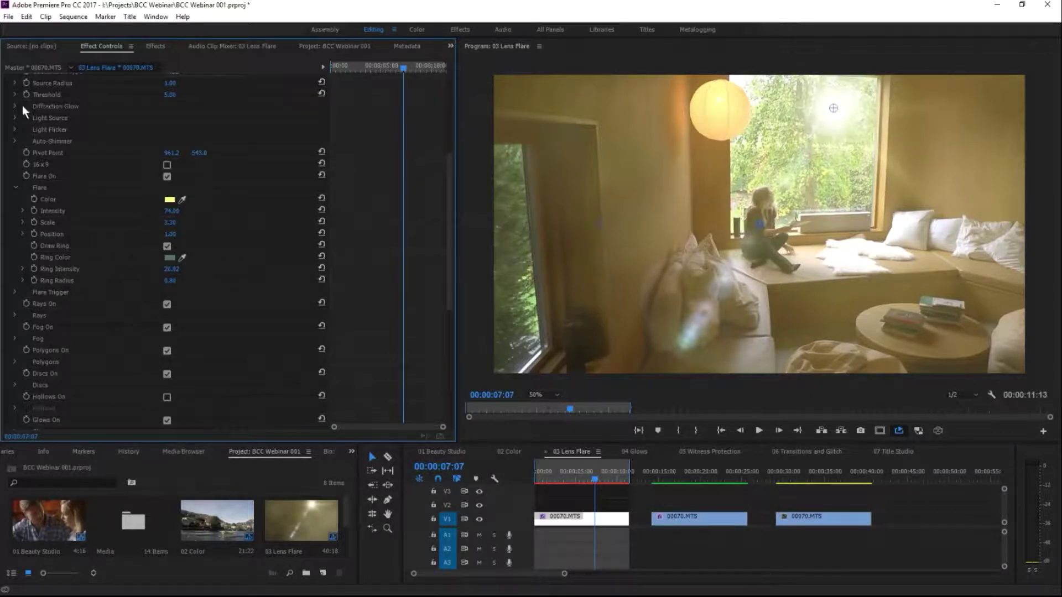
click(16, 188)
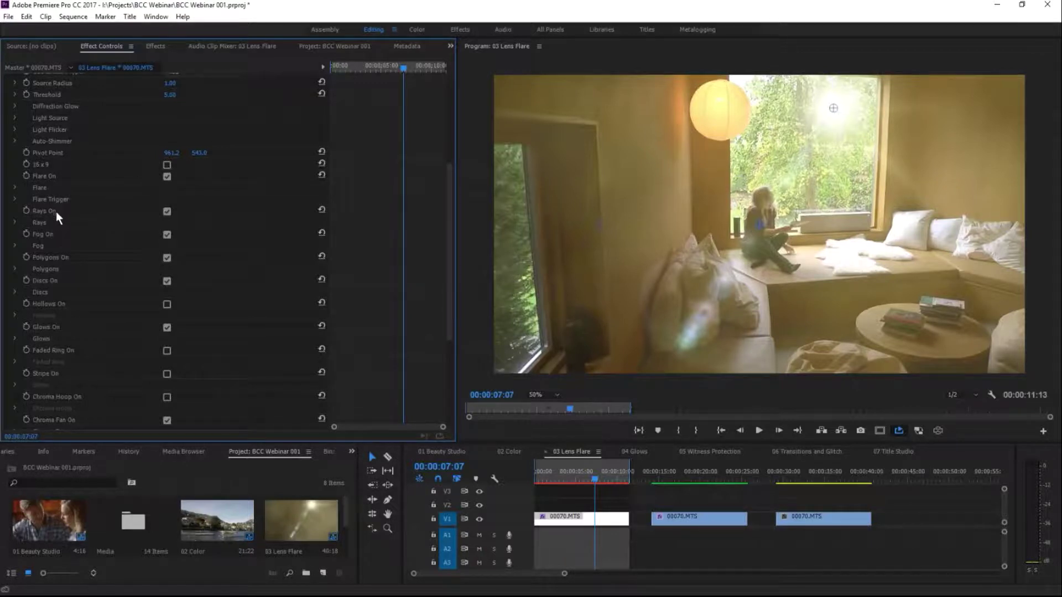
Step: Set the lens flare's Global Intensity to 95 and its Global Scale to 0.60
scroll(447, 182, up, 4)
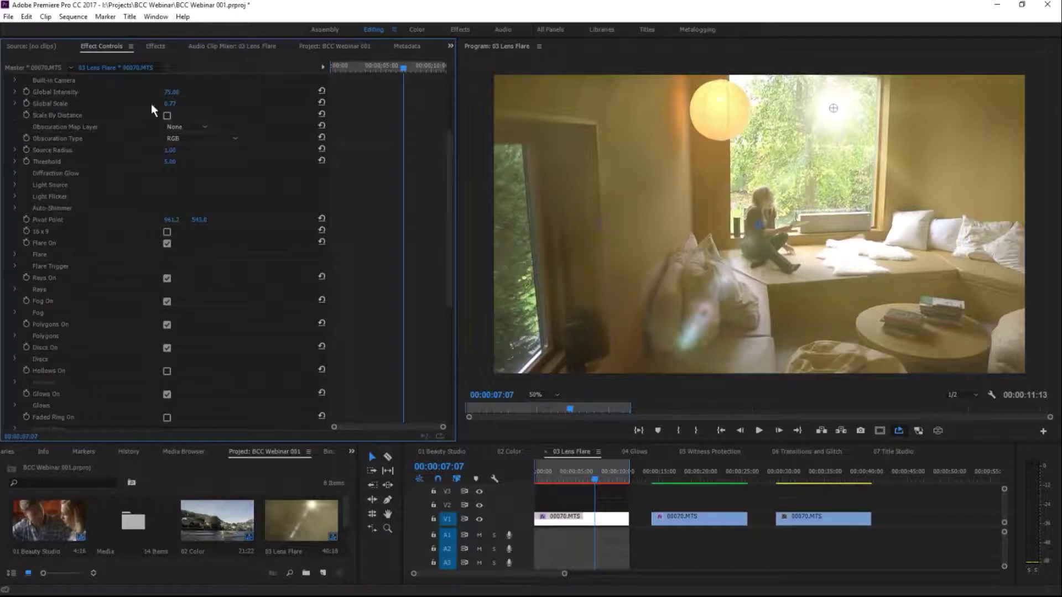
drag(172, 92, 149, 112)
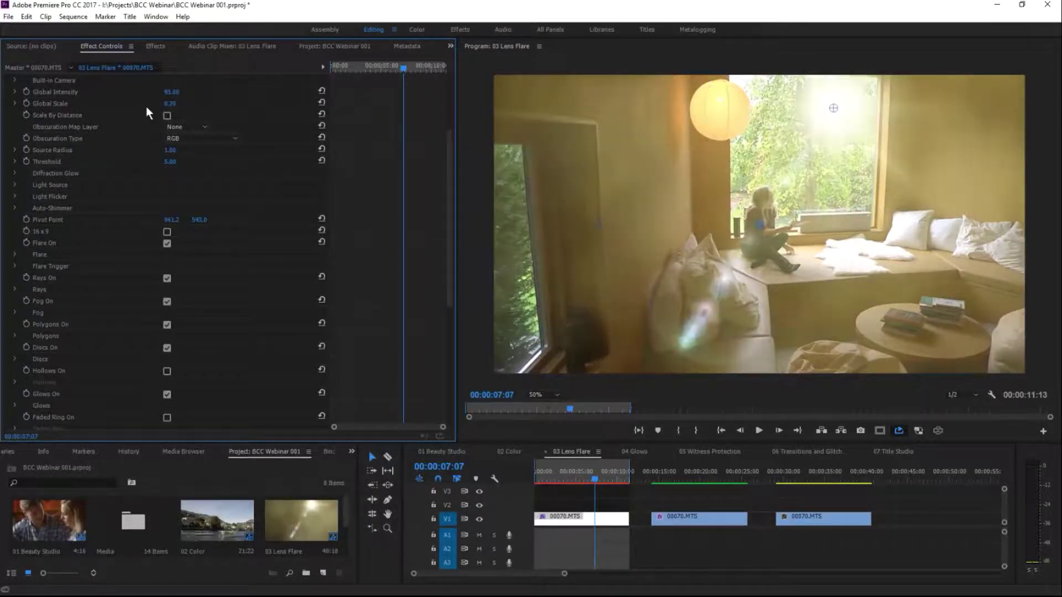
text(0)
key(Return)
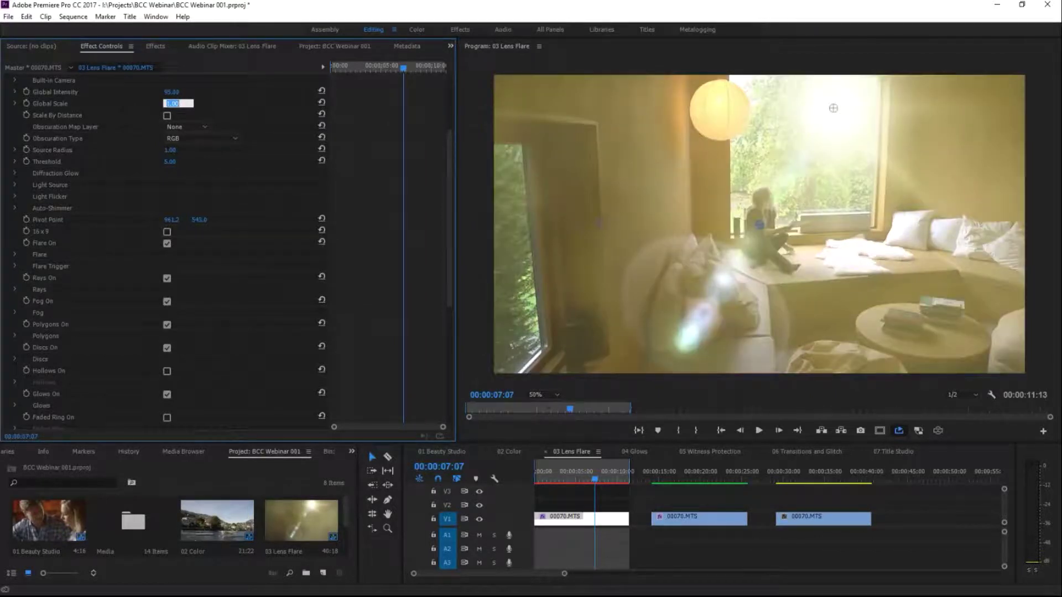
text(0.6)
key(Return)
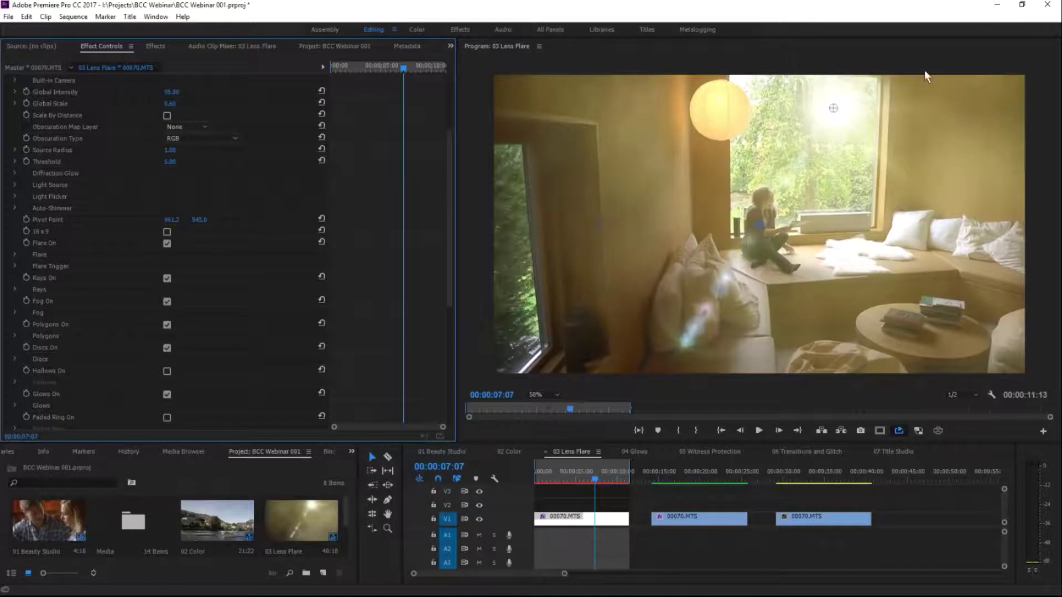
Step: Lower the fog element's intensity until the haze over the room clears
drag(450, 173, 447, 204)
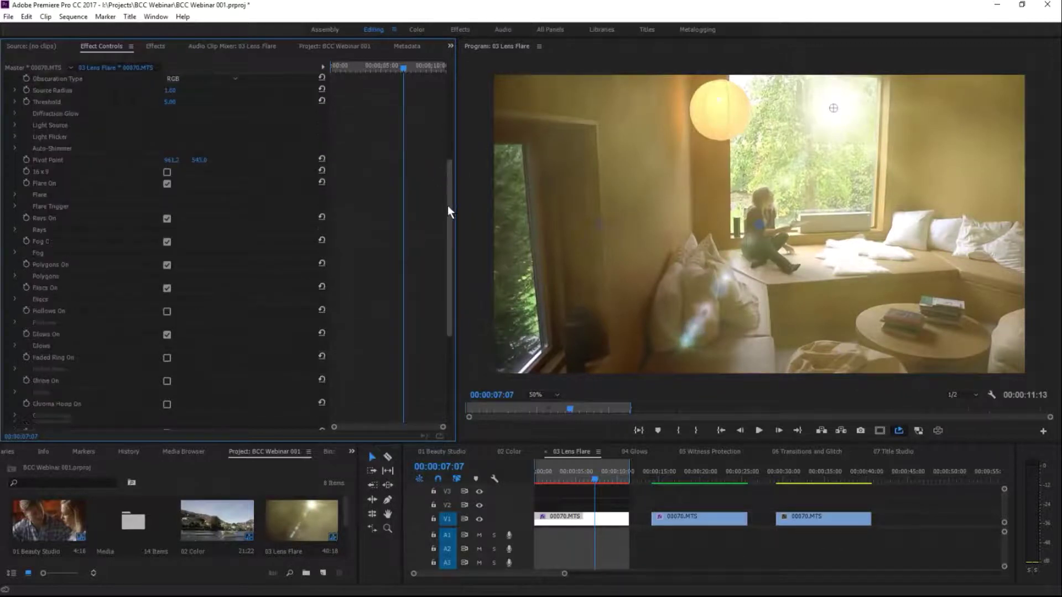
click(15, 226)
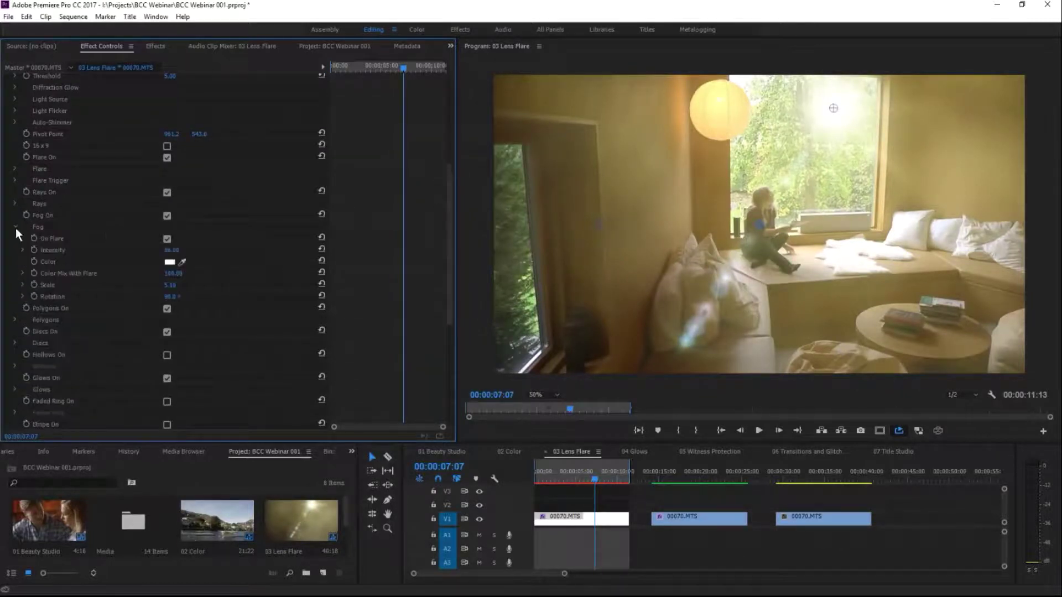
drag(169, 258, 122, 260)
click(15, 227)
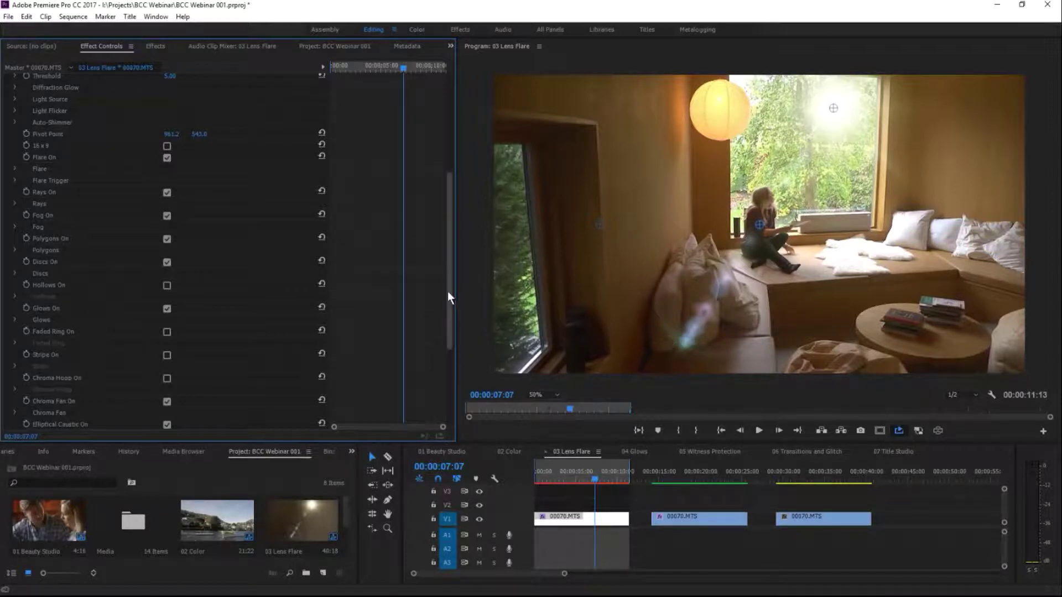
Step: Switch the Chroma Fan and Elliptical Caustic elements off and on again to compare their contribution to the flare
drag(447, 291, 446, 325)
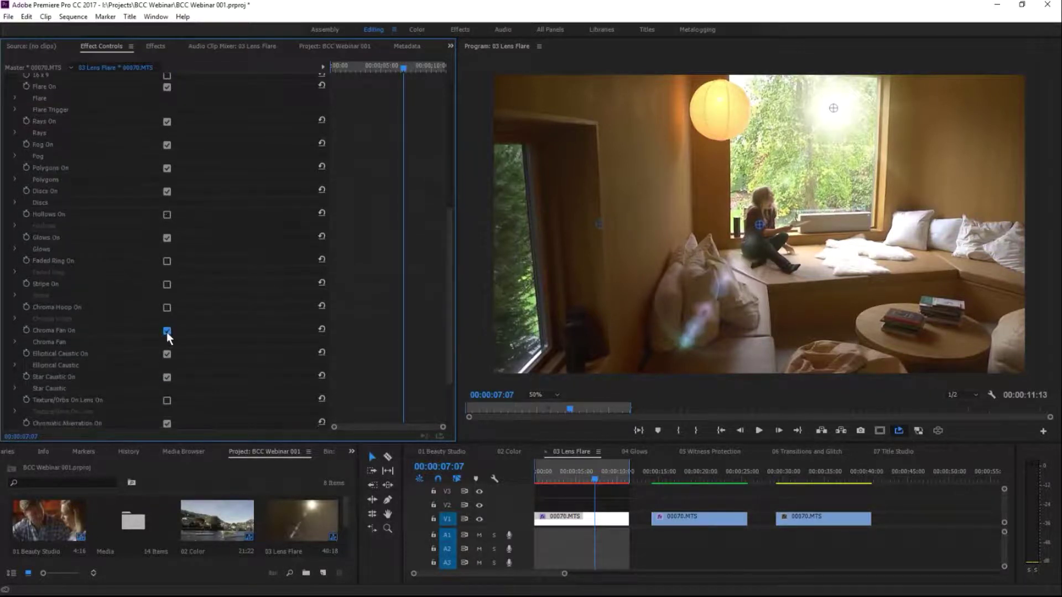
click(167, 332)
click(165, 334)
click(166, 354)
click(166, 353)
click(167, 353)
click(168, 353)
Step: Set the Elliptical Caustic's position offset to -1.64 and its X scale to 1.80
click(15, 365)
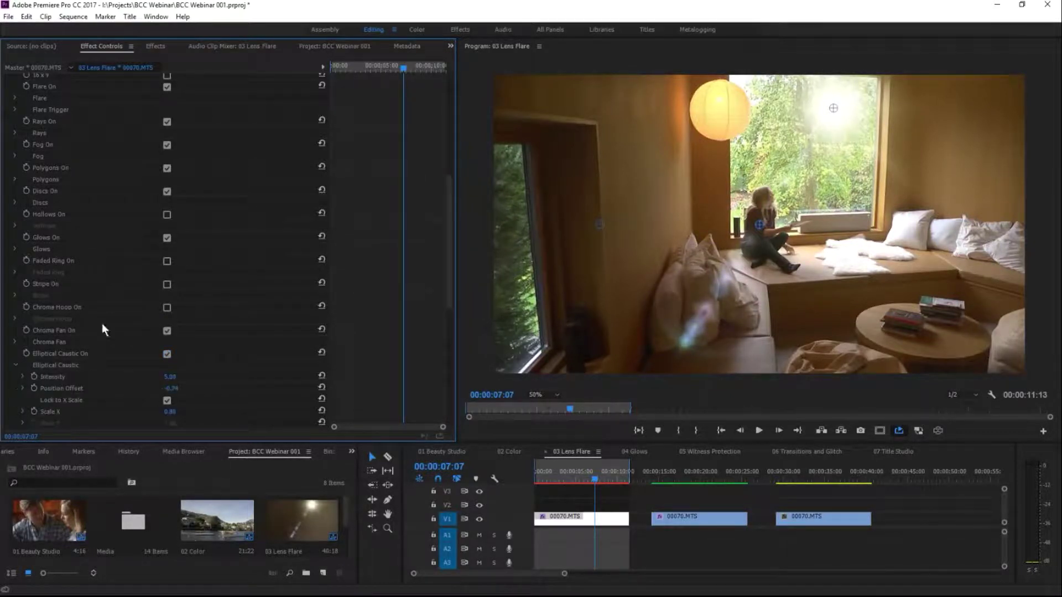
drag(446, 301, 448, 335)
drag(169, 316, 151, 289)
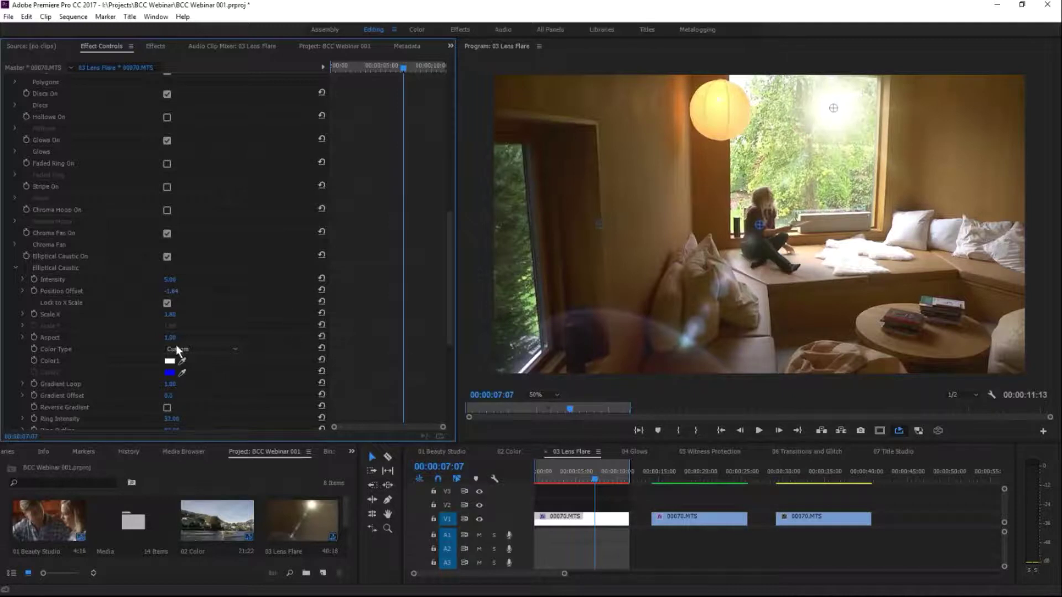
click(15, 268)
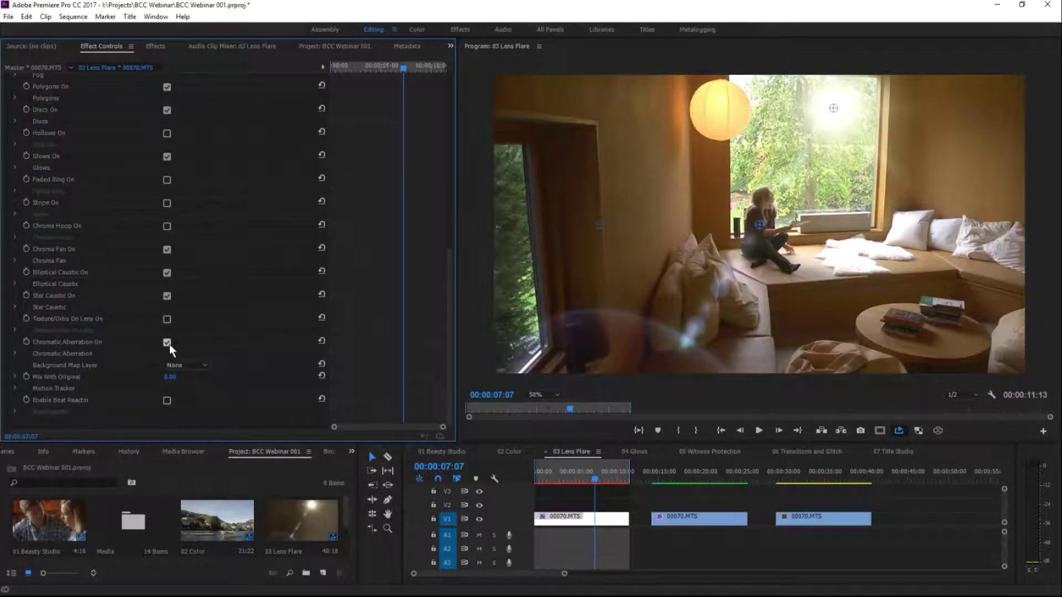
Step: Toggle Chromatic Aberration, Elliptical Caustic, Star Caustic and Chroma Fan off and on to examine each one's effect
click(165, 344)
click(165, 342)
click(167, 274)
click(165, 274)
click(166, 295)
click(165, 295)
click(165, 295)
click(166, 296)
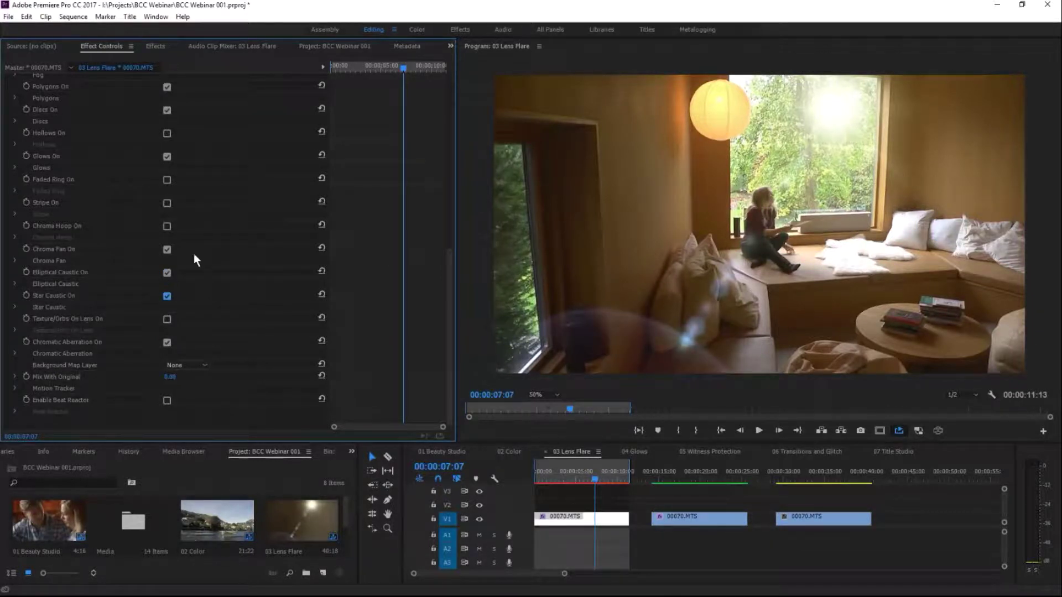
click(164, 250)
click(165, 250)
Step: Play back the first clip with the adjusted flare and return the playhead to the sequence start
drag(450, 302, 446, 343)
click(758, 431)
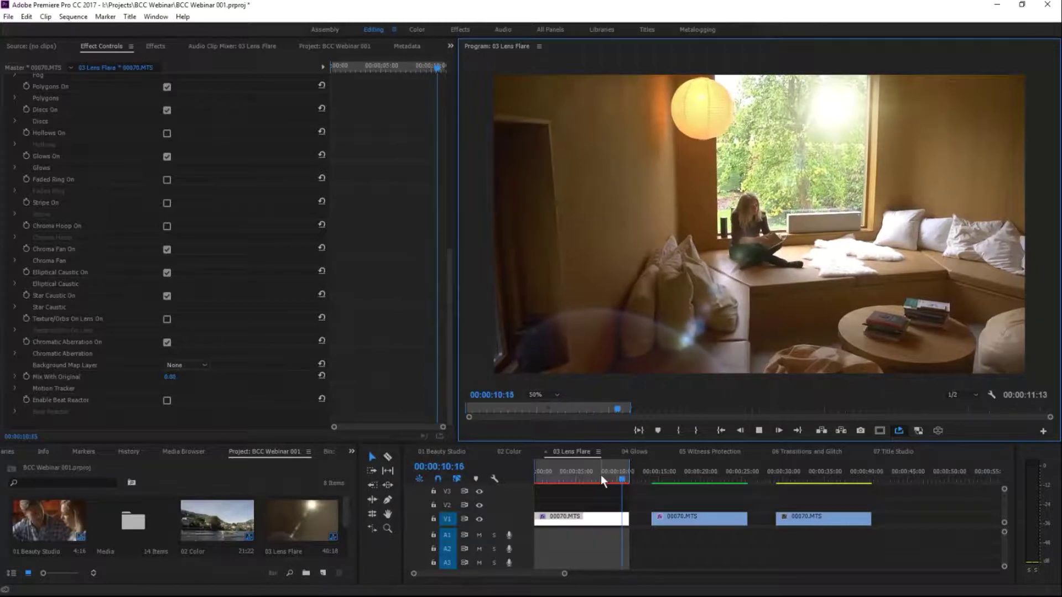
drag(601, 474, 534, 481)
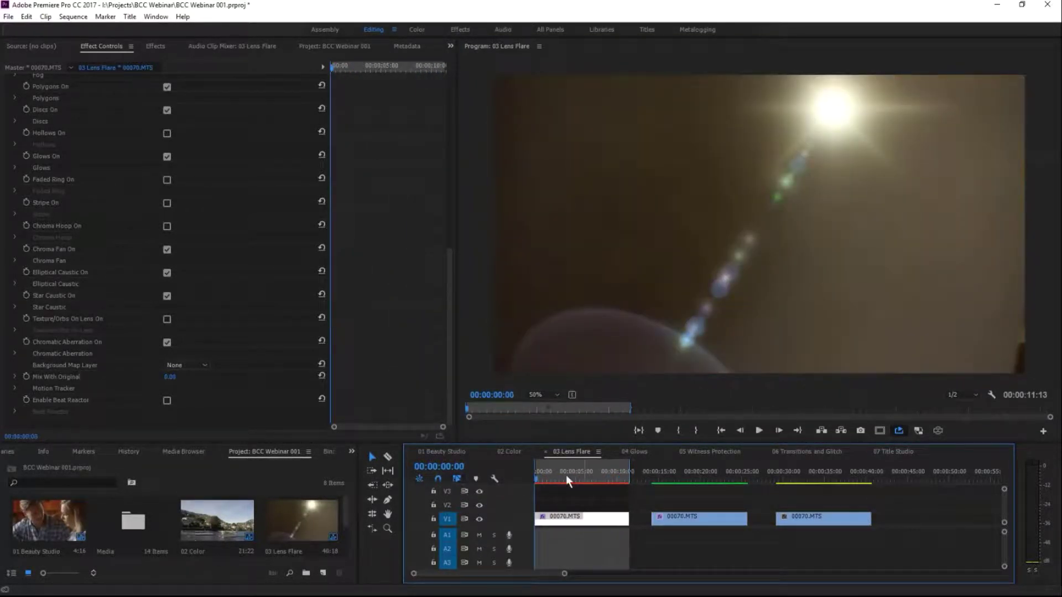
Step: Play the first 03 Lens Flare clip from the start and scrub to 00:00:09:17 to review the flare
click(758, 430)
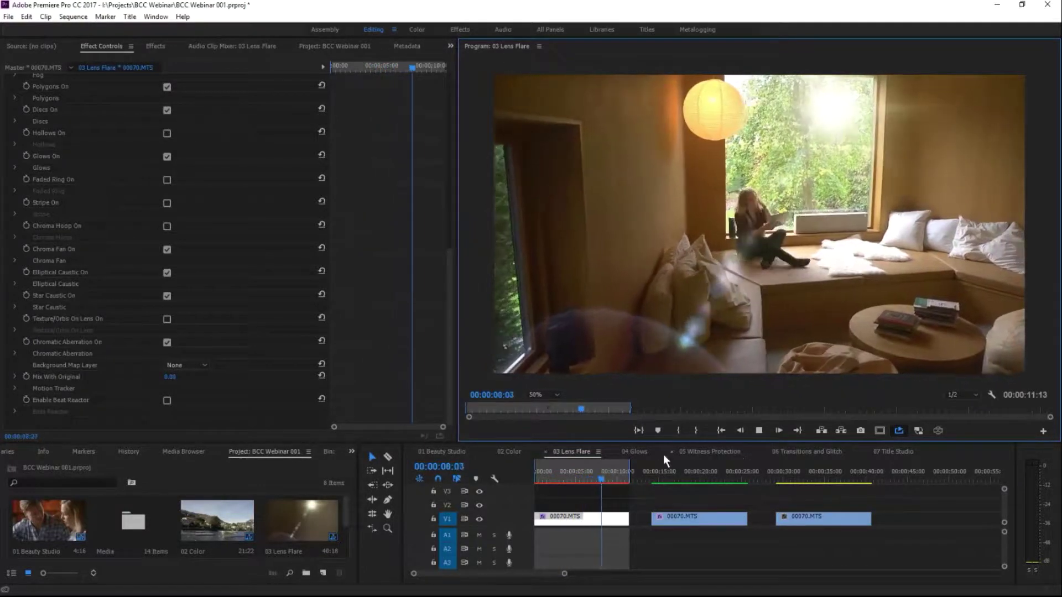
key(Home)
click(758, 432)
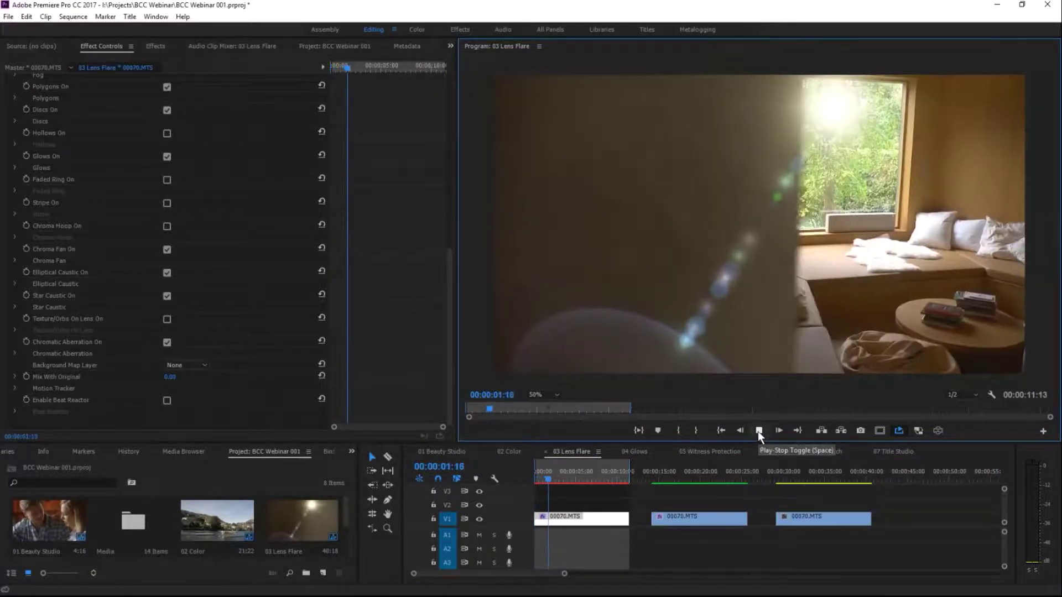
click(569, 476)
drag(569, 475, 615, 476)
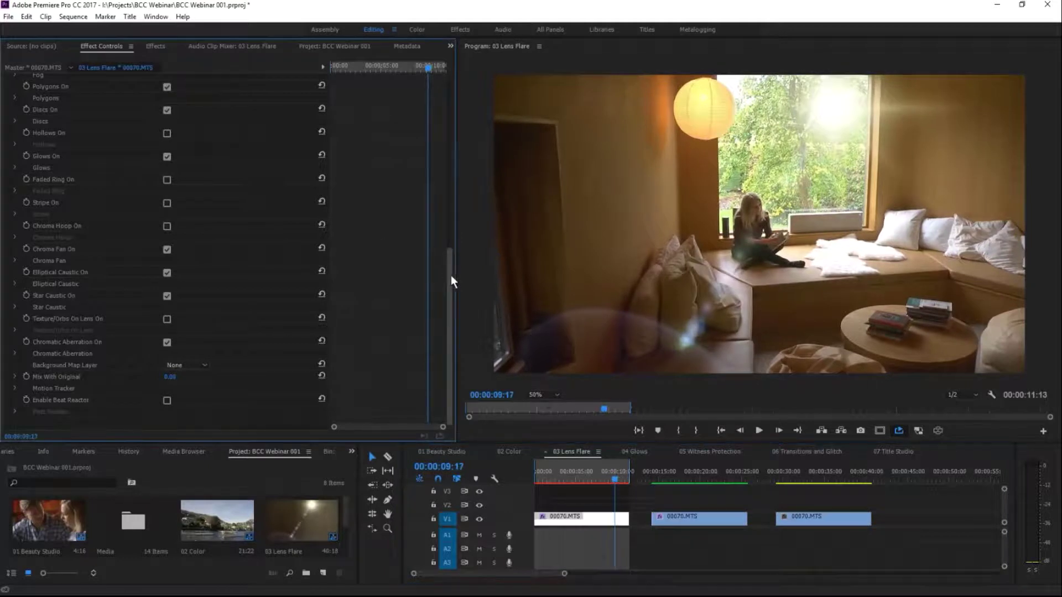
Step: Set the Lens Flare 3D effect's Auto-Shimmer speed to about 8 and its amount to about 75
drag(451, 274, 448, 127)
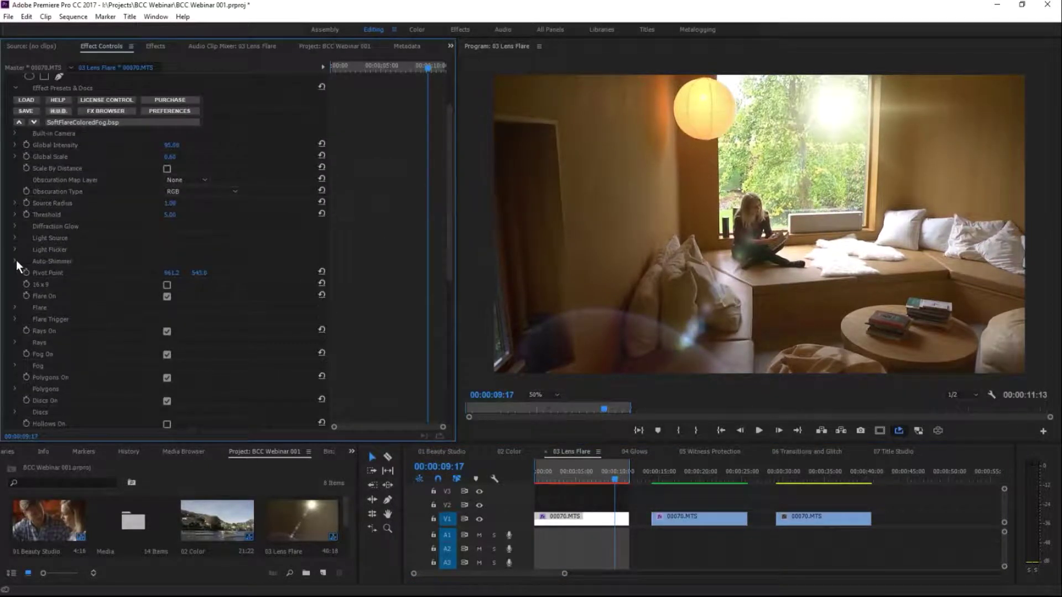
click(15, 260)
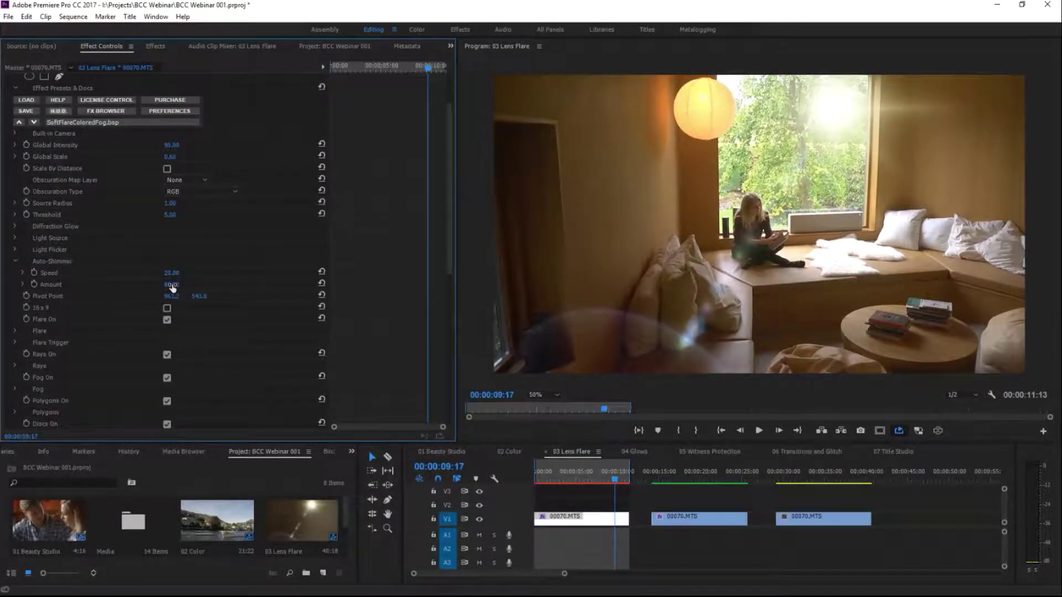
drag(170, 288, 163, 277)
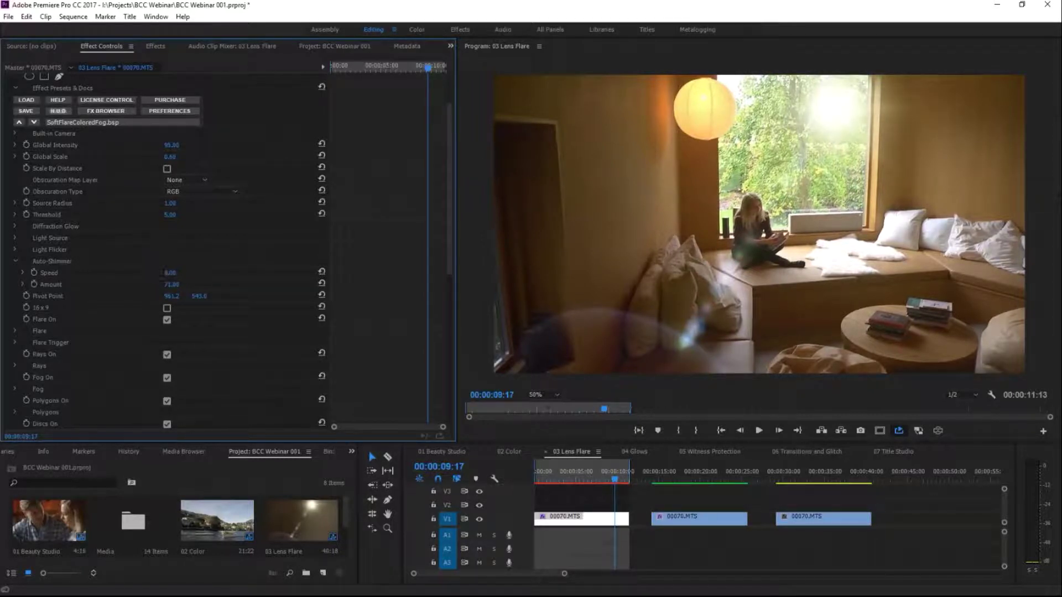
click(15, 261)
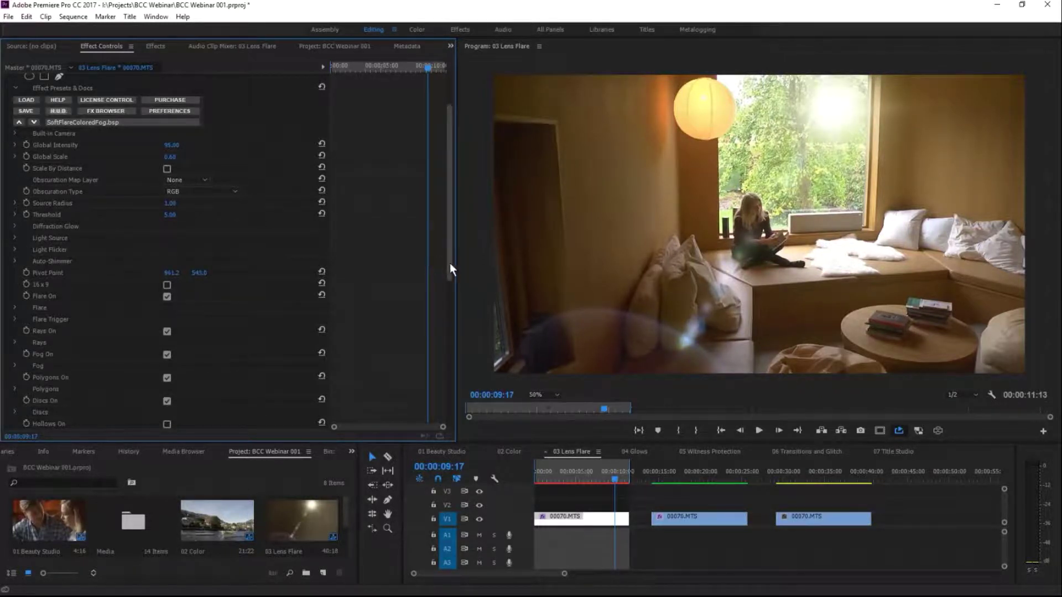
Step: Examine the lens flare's Motion Tracker settings and scrub the clip to see how the window moves relative to the flare
drag(449, 263, 434, 393)
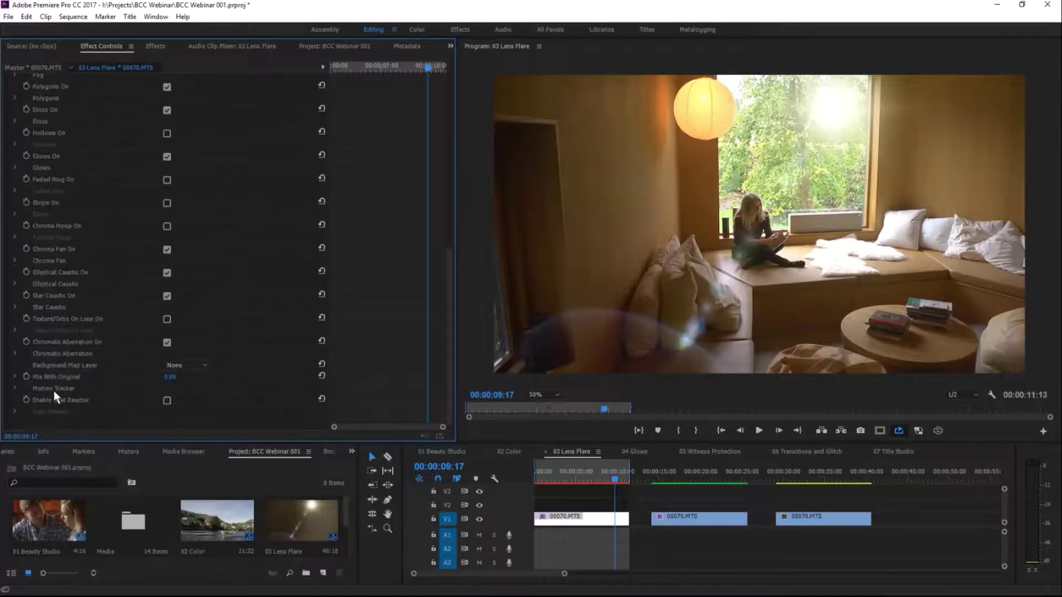
click(16, 388)
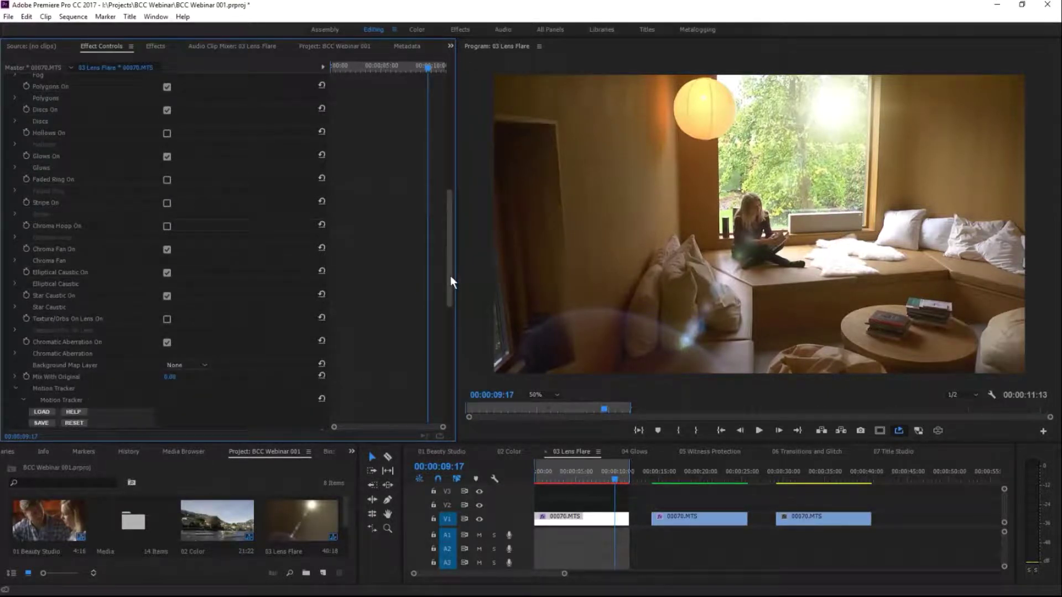
drag(450, 275, 432, 365)
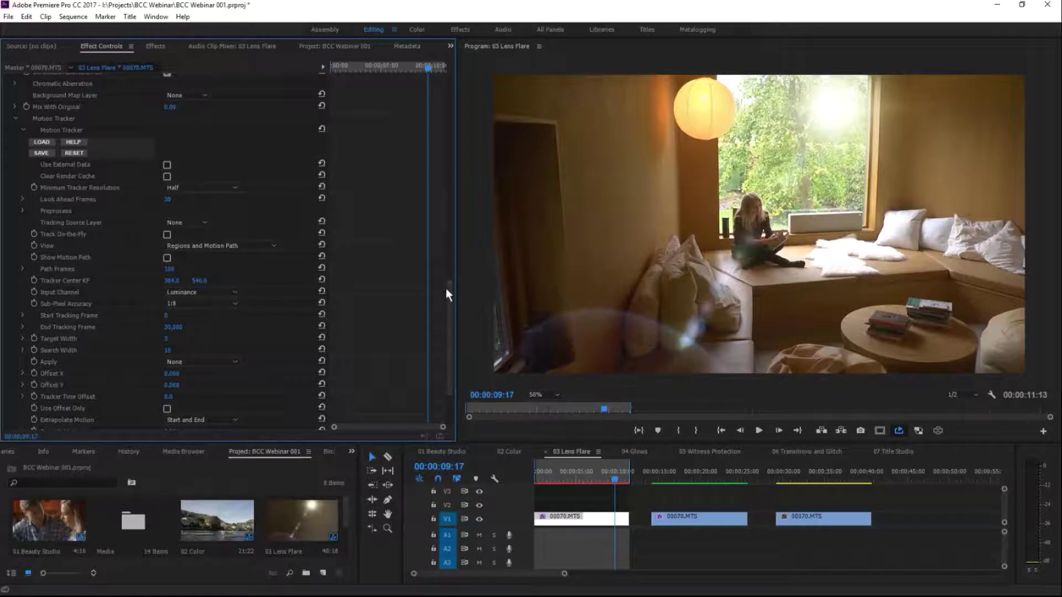
mouse_move(448, 293)
mouse_down()
mouse_move(444, 320)
mouse_move(446, 284)
mouse_move(446, 314)
mouse_up()
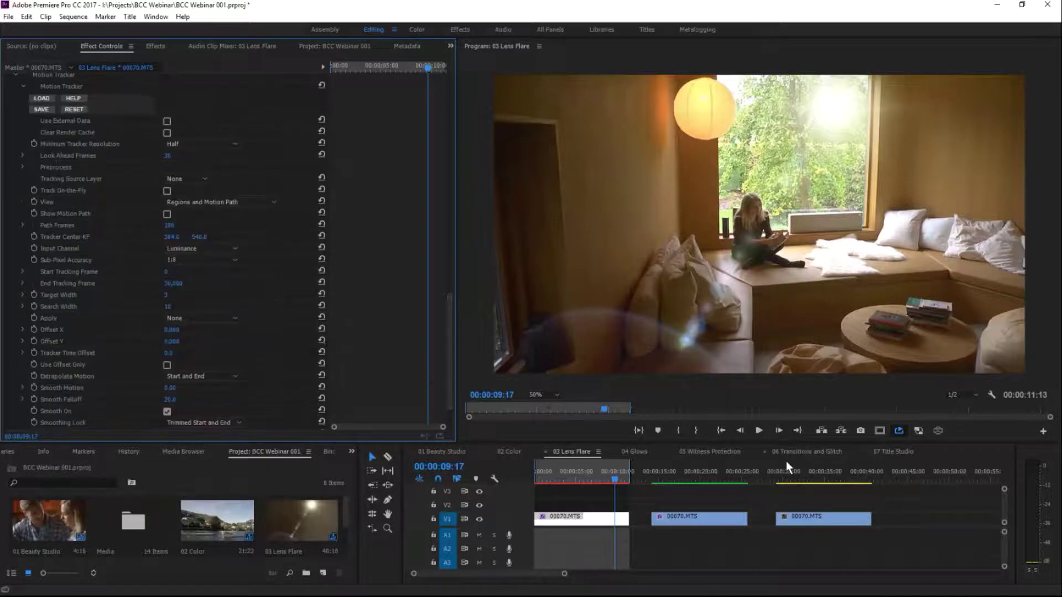
drag(613, 479, 548, 477)
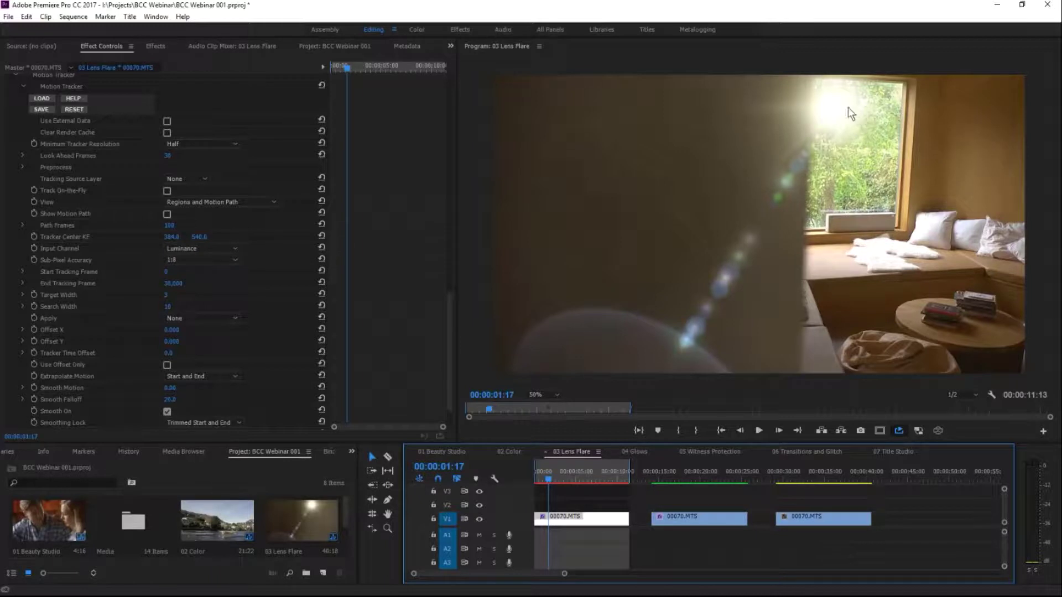
drag(549, 476, 555, 477)
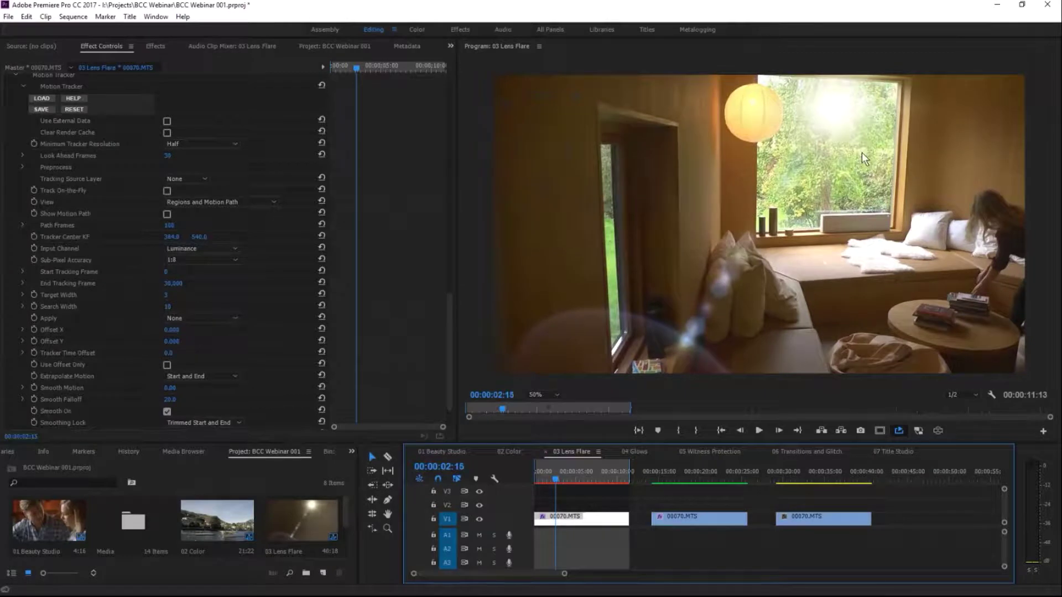
drag(553, 475, 610, 472)
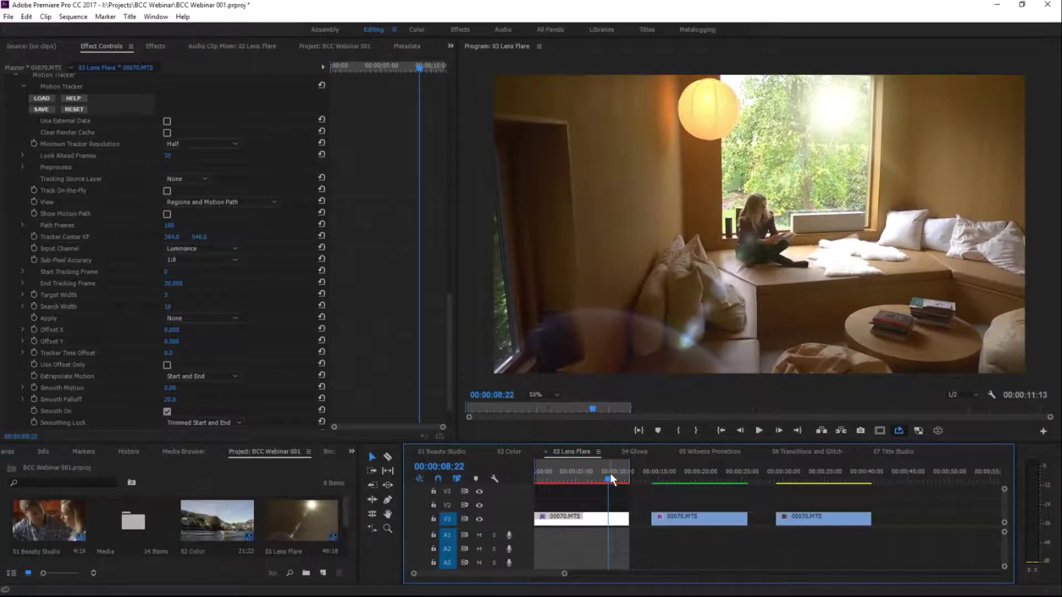
Step: Collapse BCC Lens Flare 3D and apply the BCC Brightness-Contrast effect to the first clip
drag(453, 323, 445, 107)
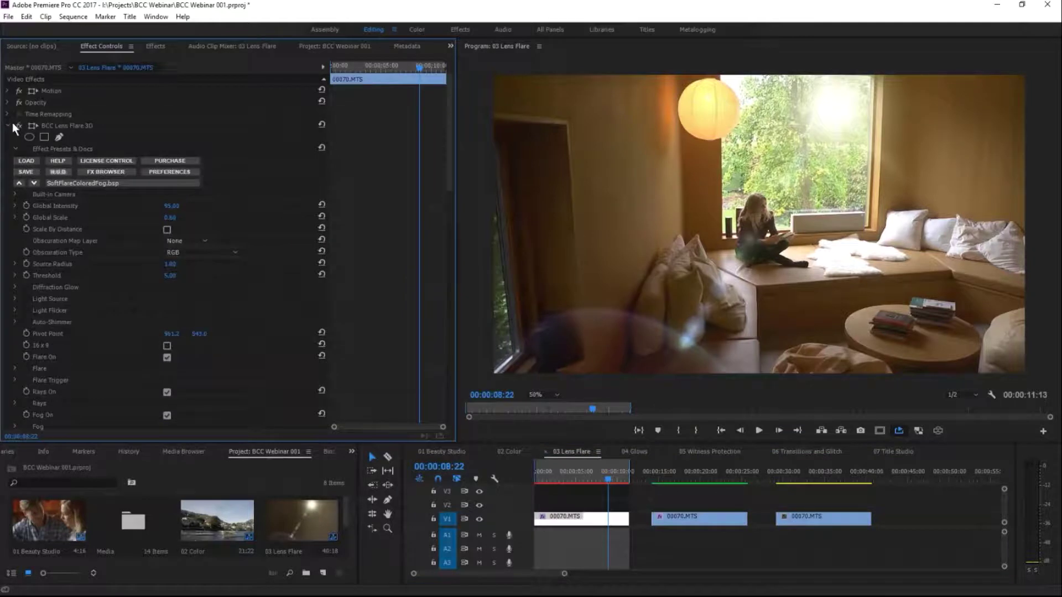
click(9, 125)
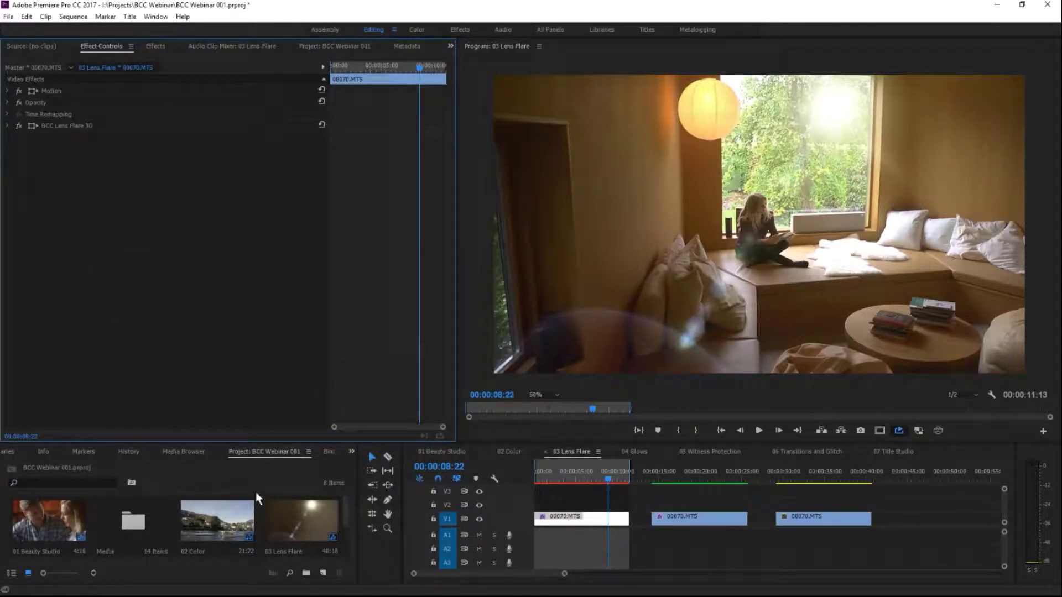
click(156, 47)
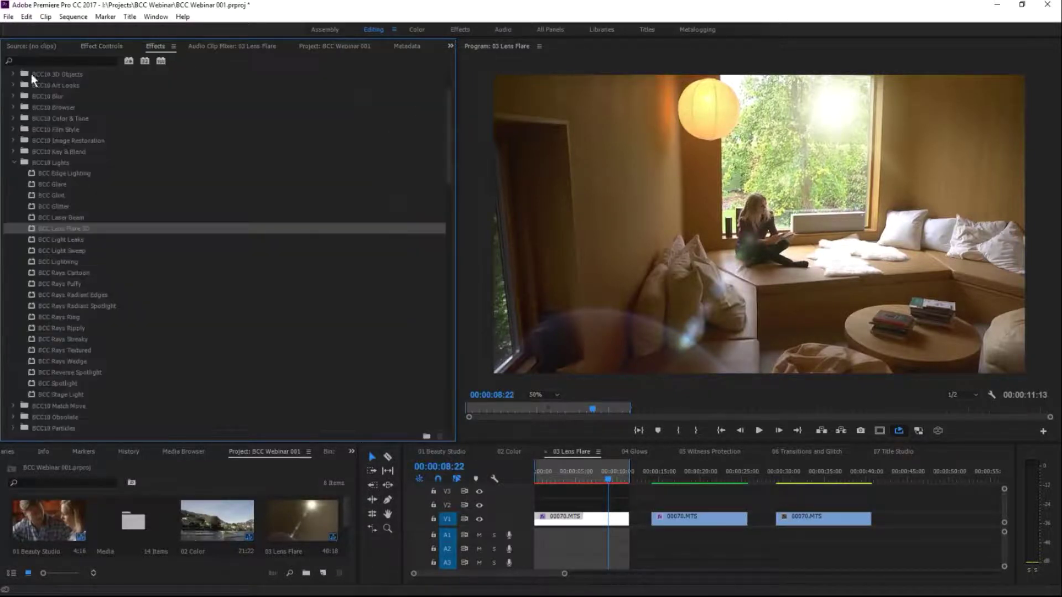
click(13, 118)
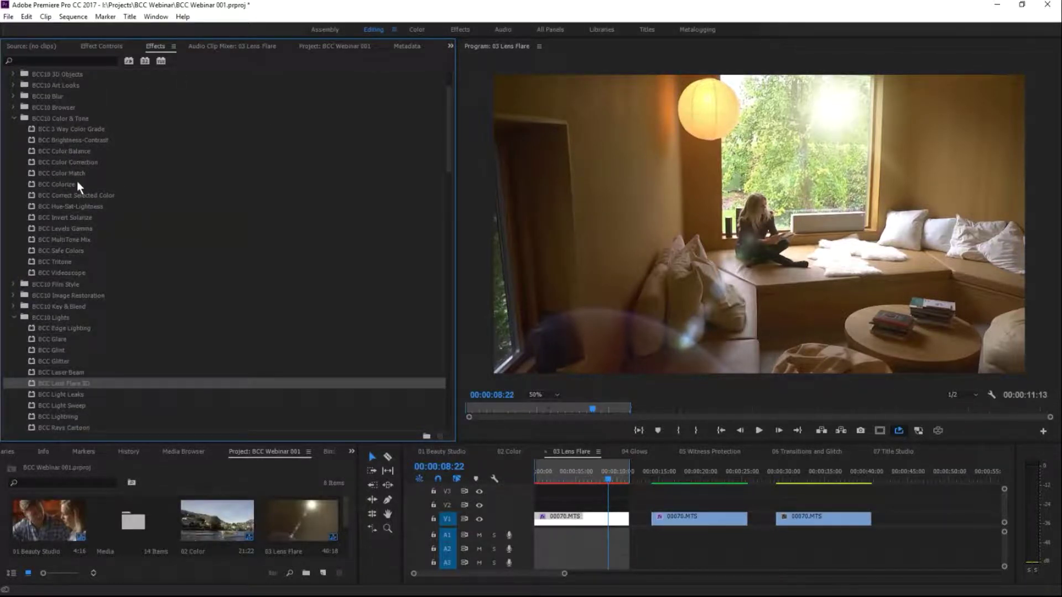
drag(75, 140, 605, 520)
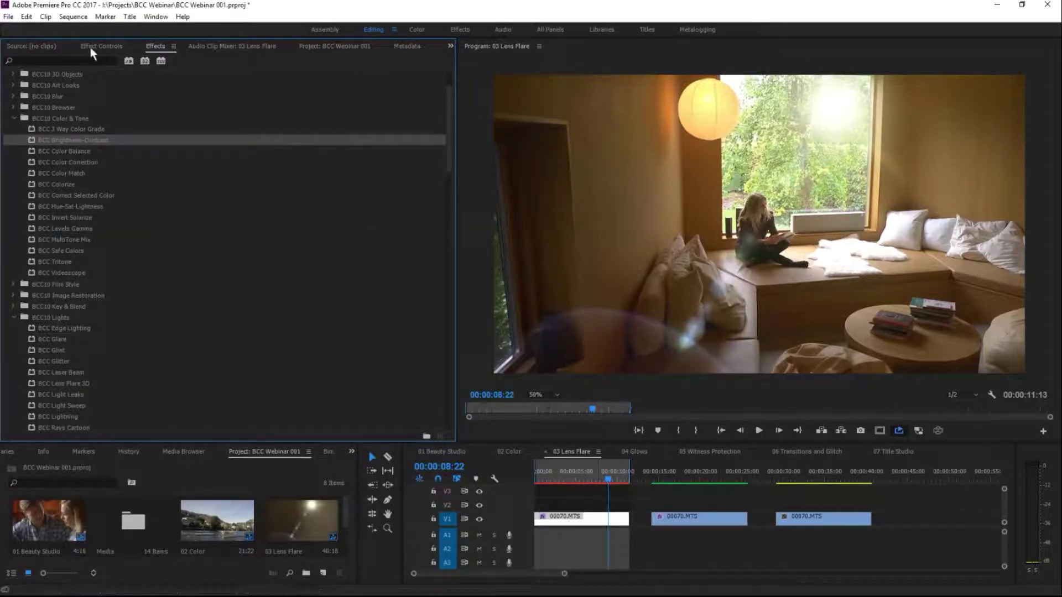
Step: Place BCC Brightness-Contrast above BCC Lens Flare 3D in the clip's effect order and raise its contrast to about 11
click(106, 46)
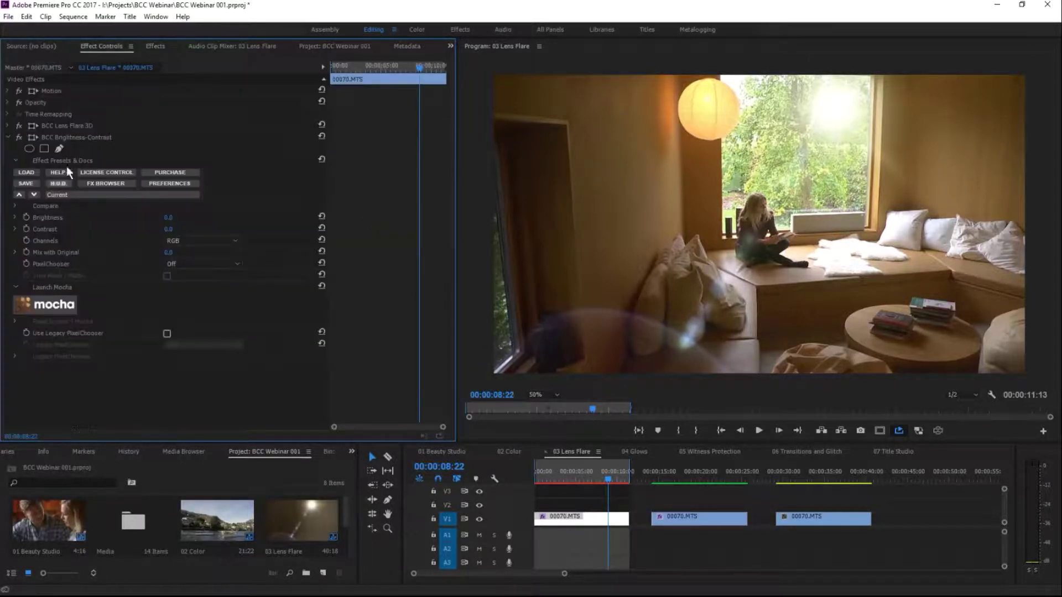
drag(82, 137, 77, 119)
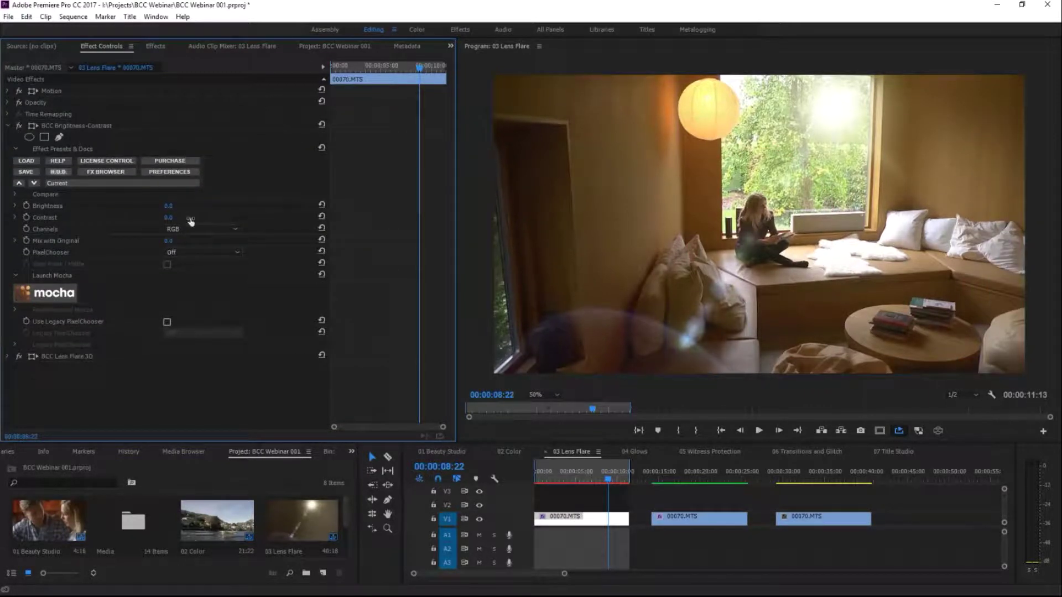
drag(168, 221, 176, 223)
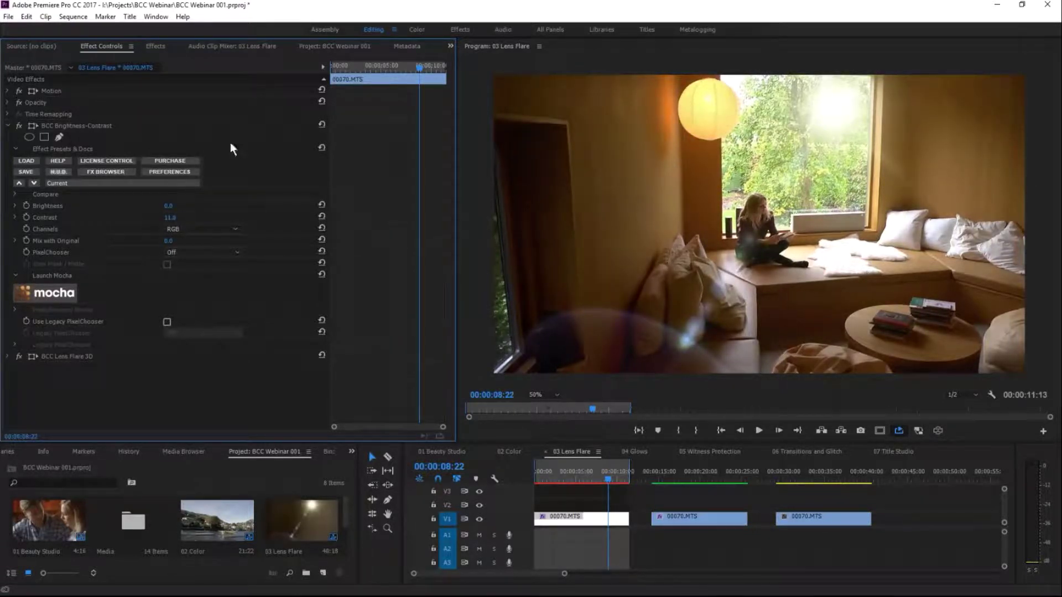
Step: Launch mocha from the Brightness-Contrast effect, continue at proxy resolution, and go to the clip's last frame, 334
click(59, 293)
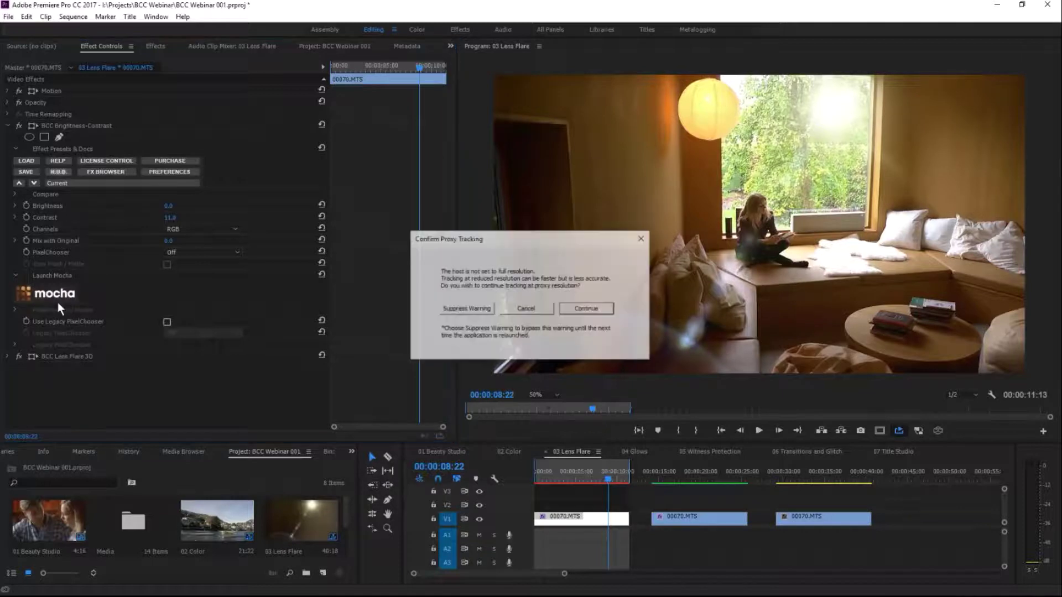
click(597, 309)
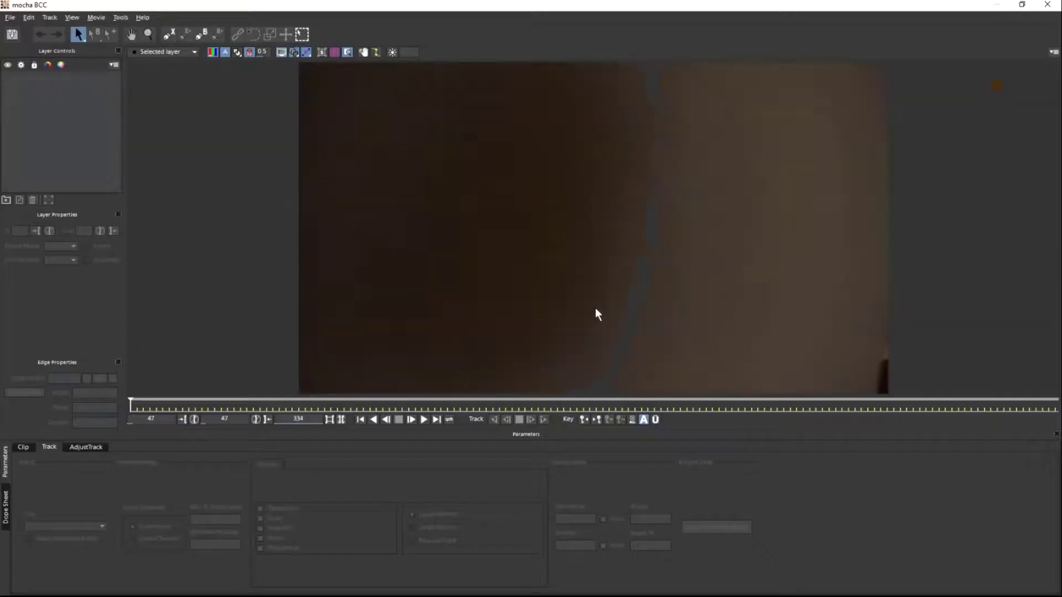
click(451, 411)
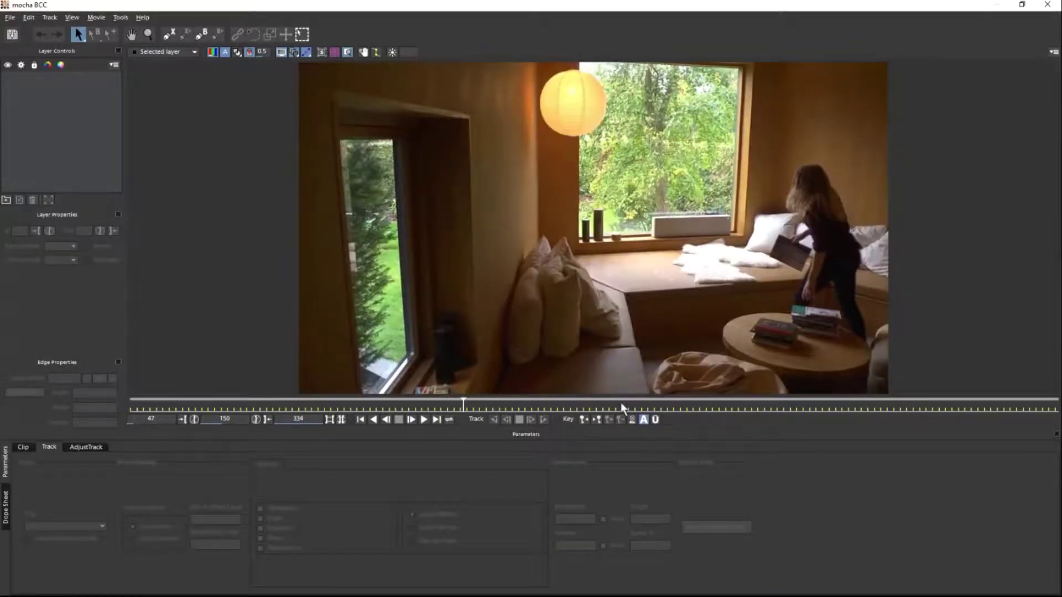
drag(464, 405, 1058, 406)
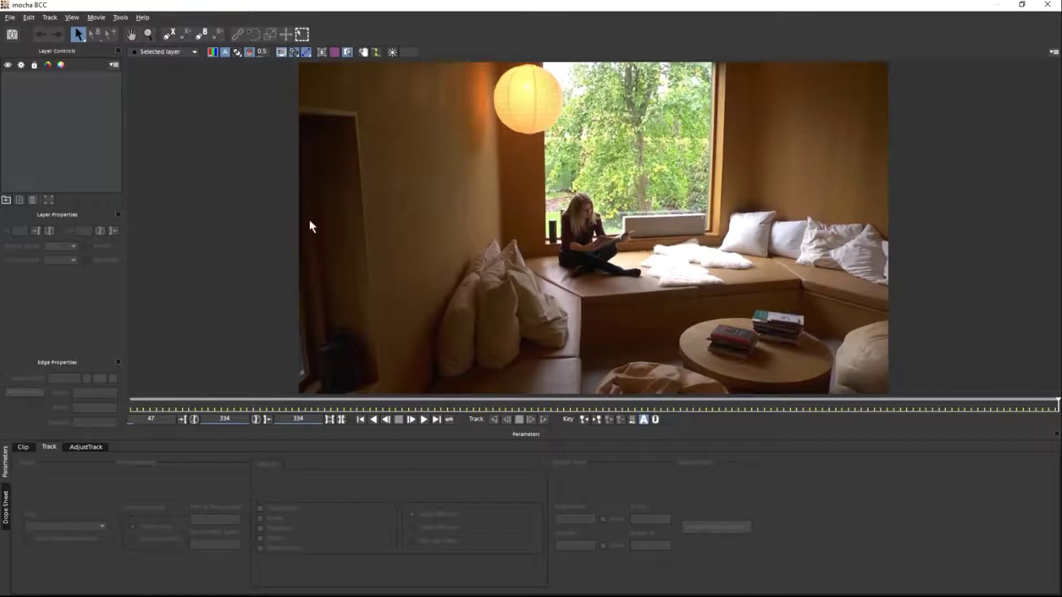
Step: Draw a four-point X-spline around the upper part of the window and adjust its corners to fit the glass area
click(169, 34)
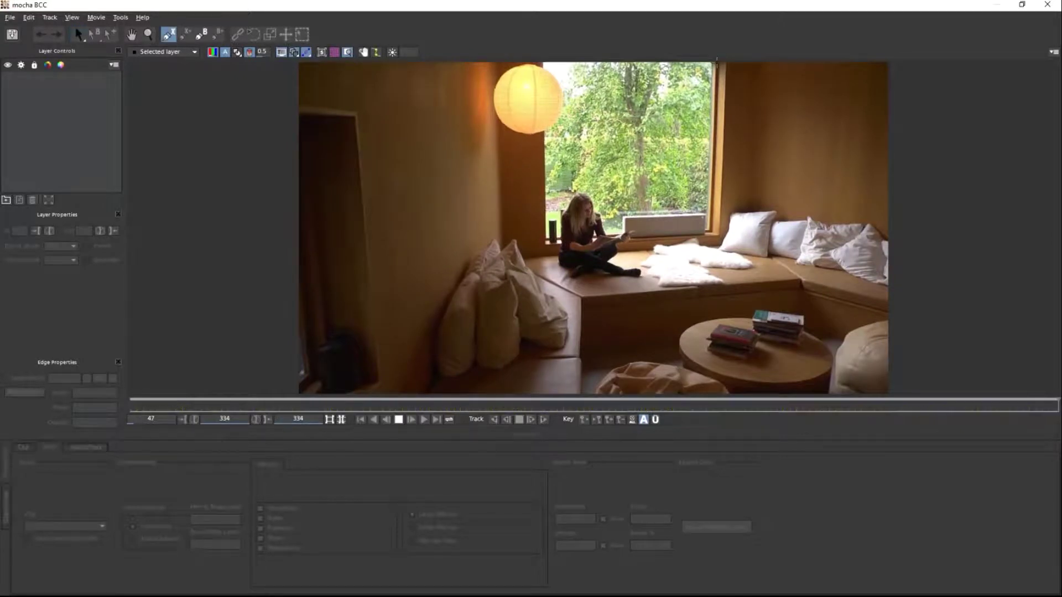
click(713, 65)
click(709, 157)
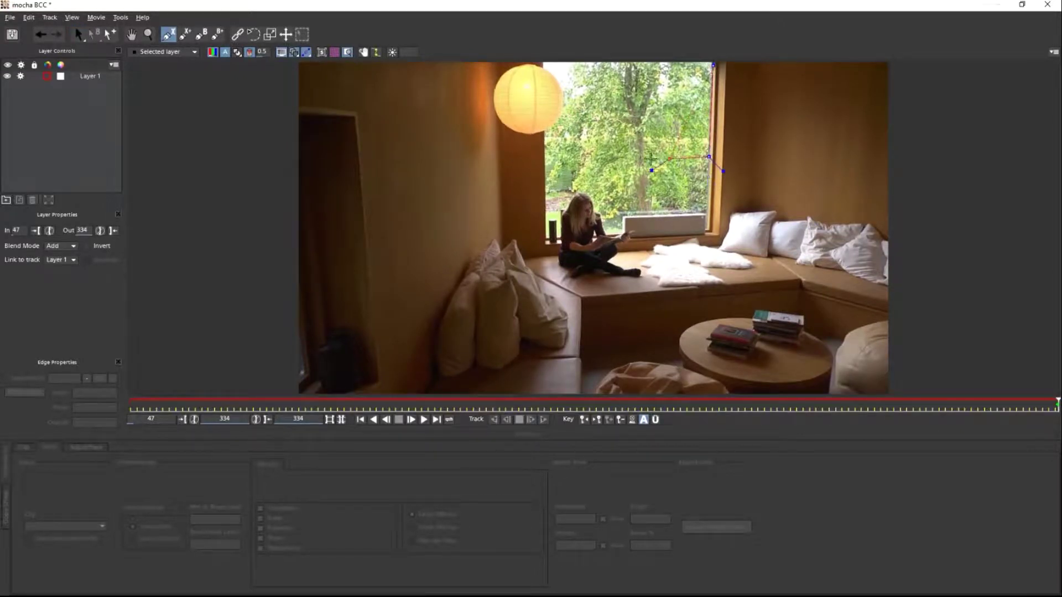
click(566, 161)
click(578, 63)
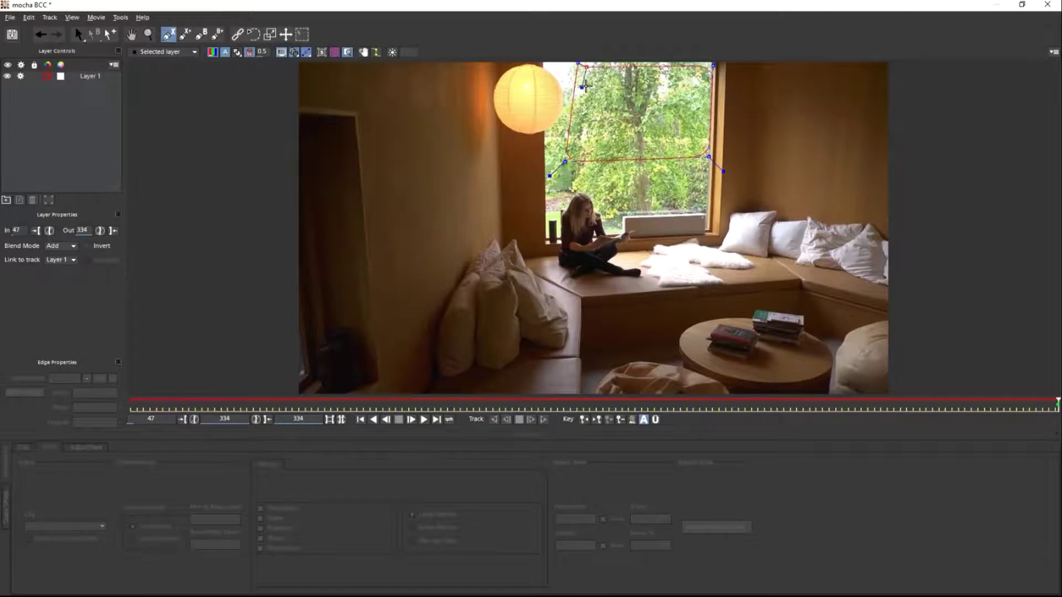
right_click(578, 63)
drag(565, 162, 576, 162)
drag(578, 62, 571, 62)
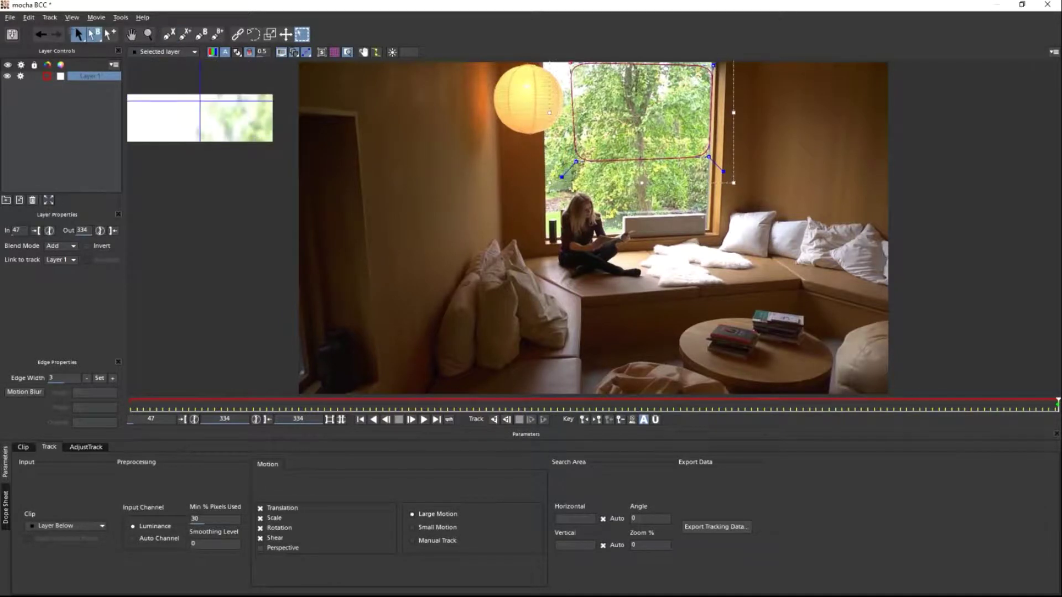
drag(712, 62, 714, 62)
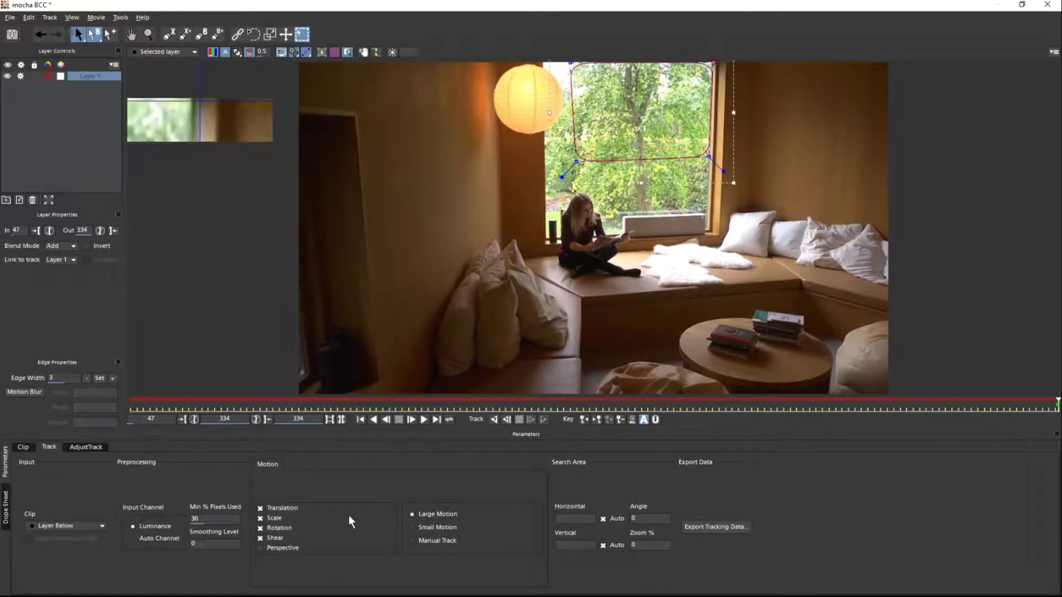
Step: Limit the tracked motion to Translation, track the window shape backwards from frame 334, and stop at frame 247
click(260, 518)
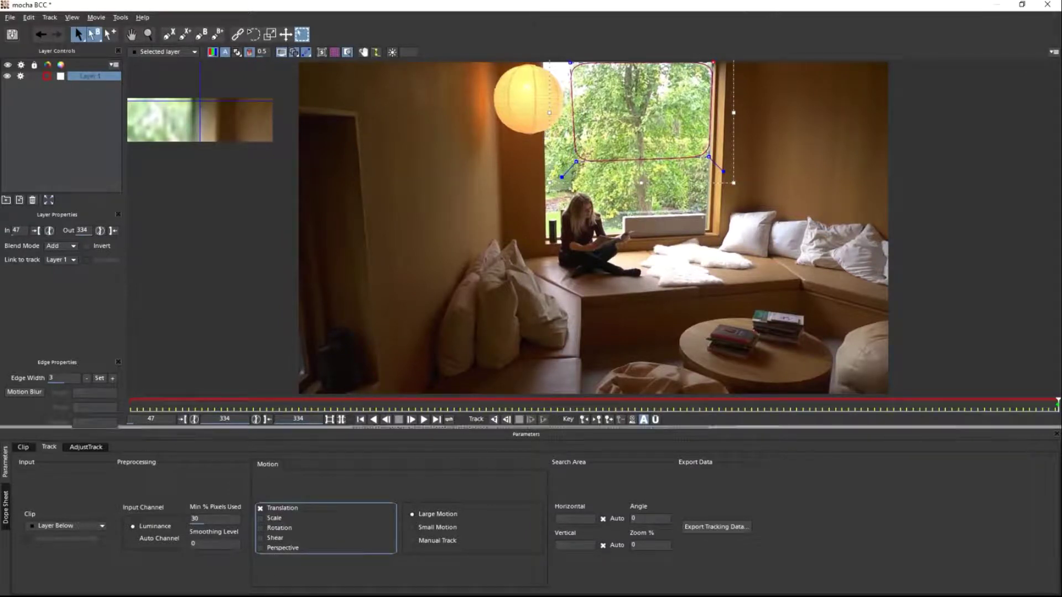
click(493, 420)
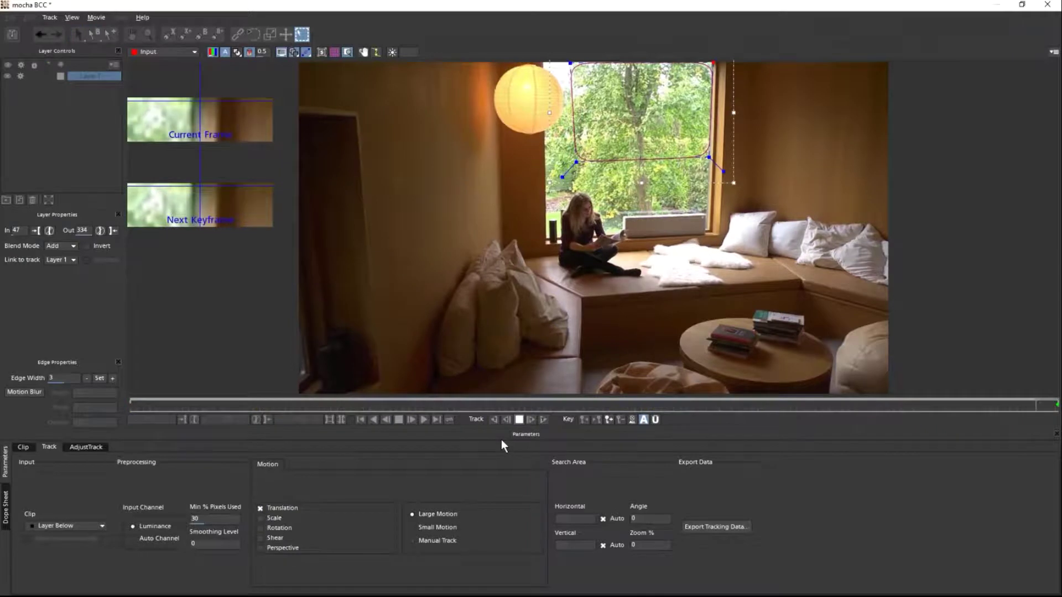
click(501, 442)
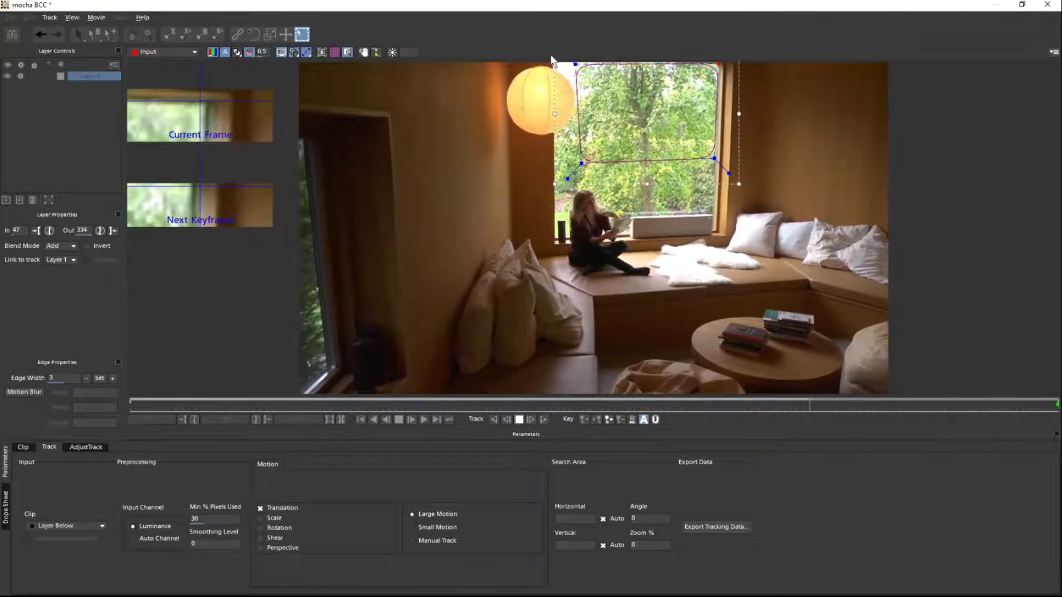
click(519, 419)
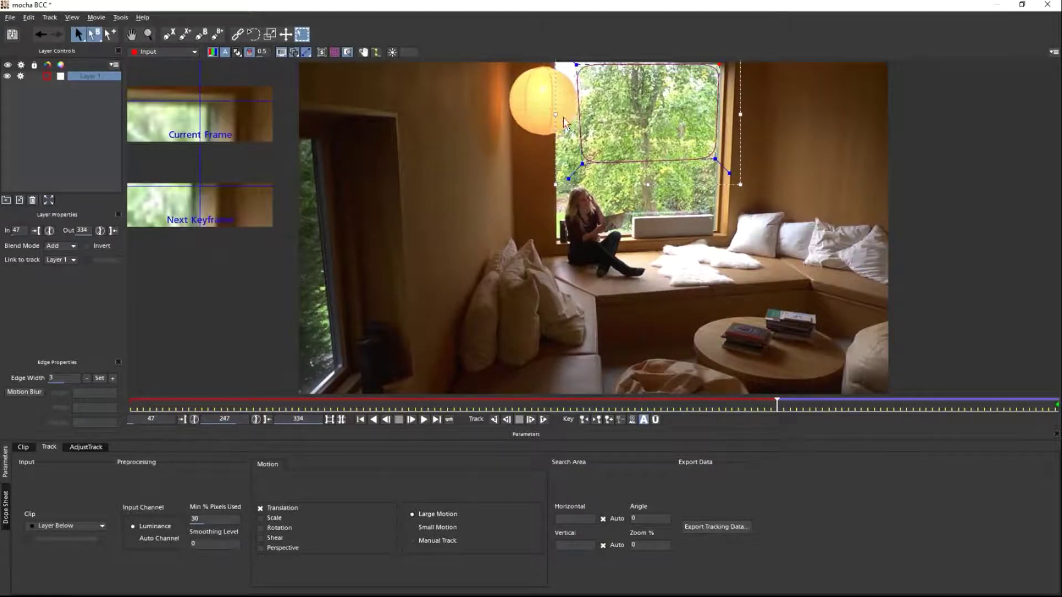
Step: Pull the window shape's two lamp-side corners clear of the lamp at frame 247 and track it backwards to frame 96
drag(581, 64, 600, 64)
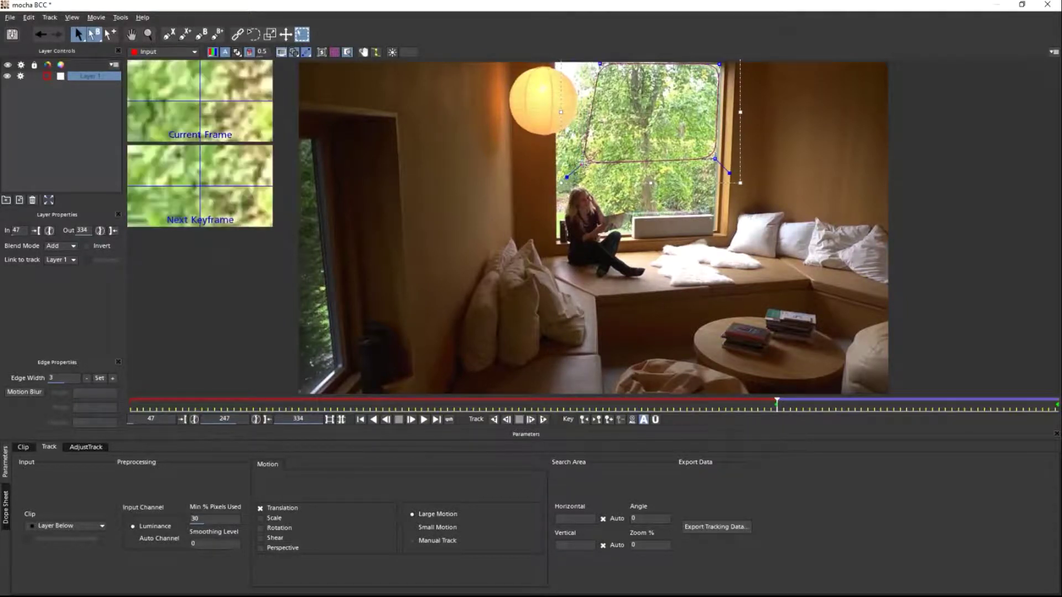
drag(582, 164, 605, 163)
drag(600, 64, 605, 63)
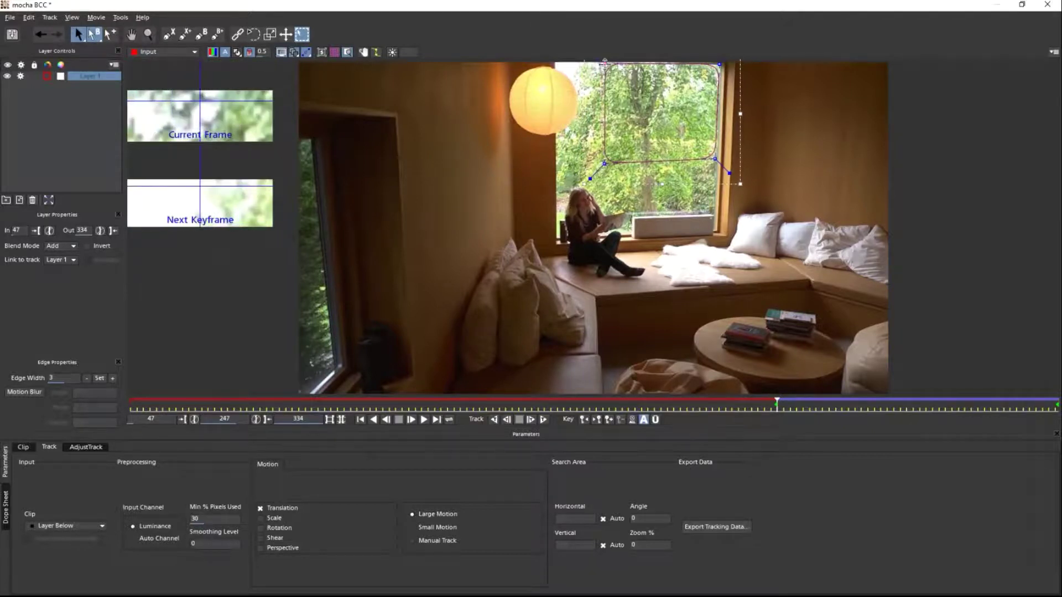
click(505, 420)
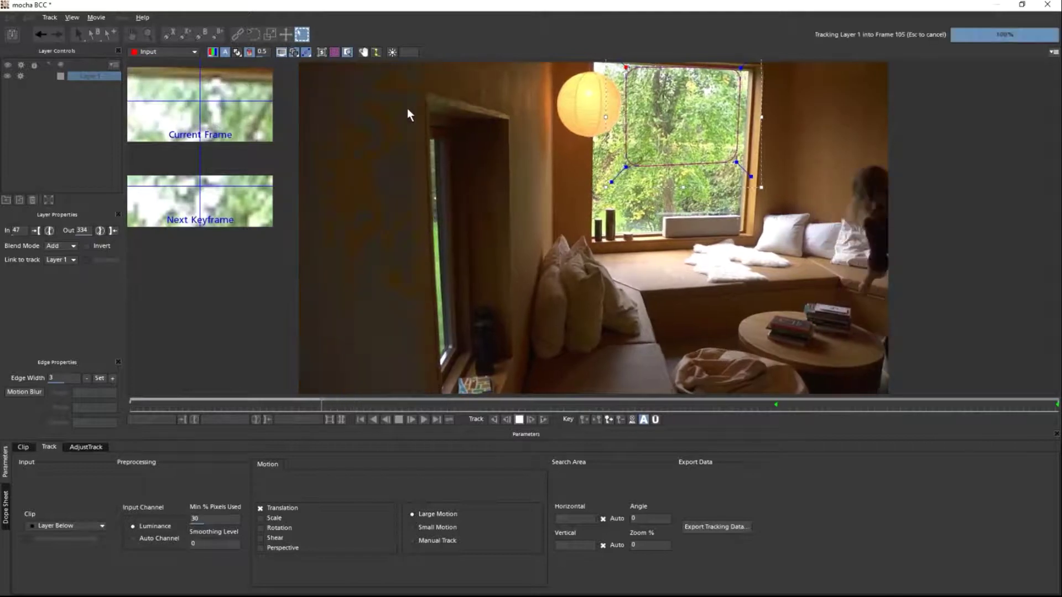
key(Escape)
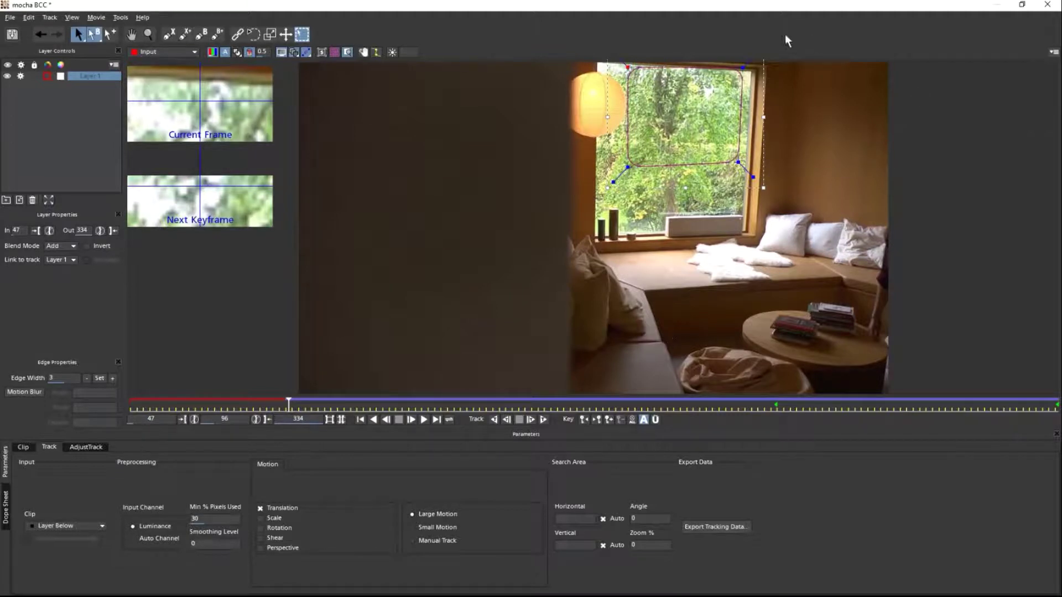
Step: Realign the window shape's right-hand corners with the glass at frame 96 and rename the layer Outside
drag(743, 67, 748, 72)
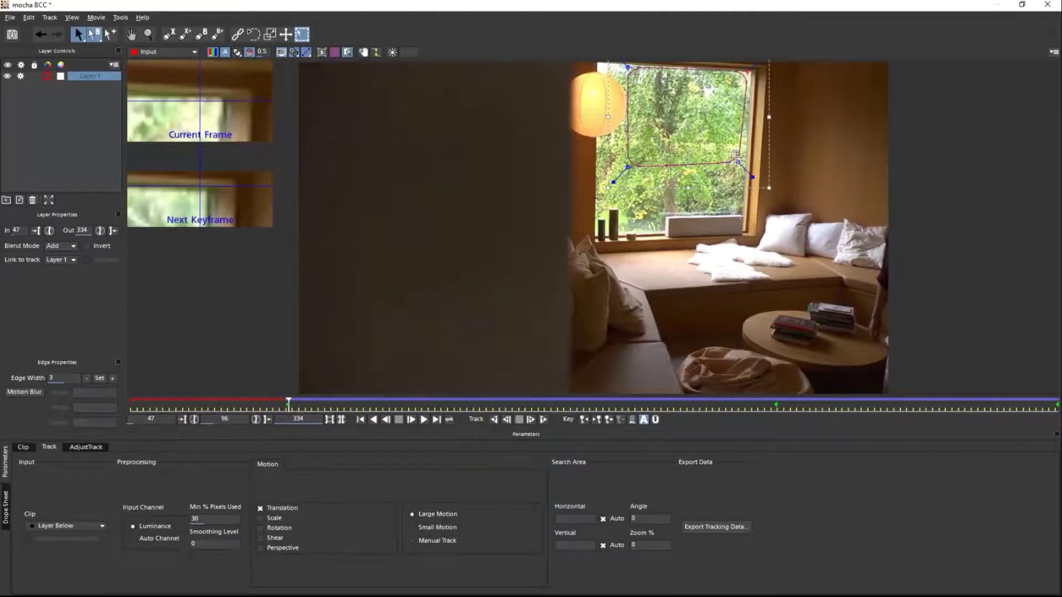
drag(737, 160, 744, 166)
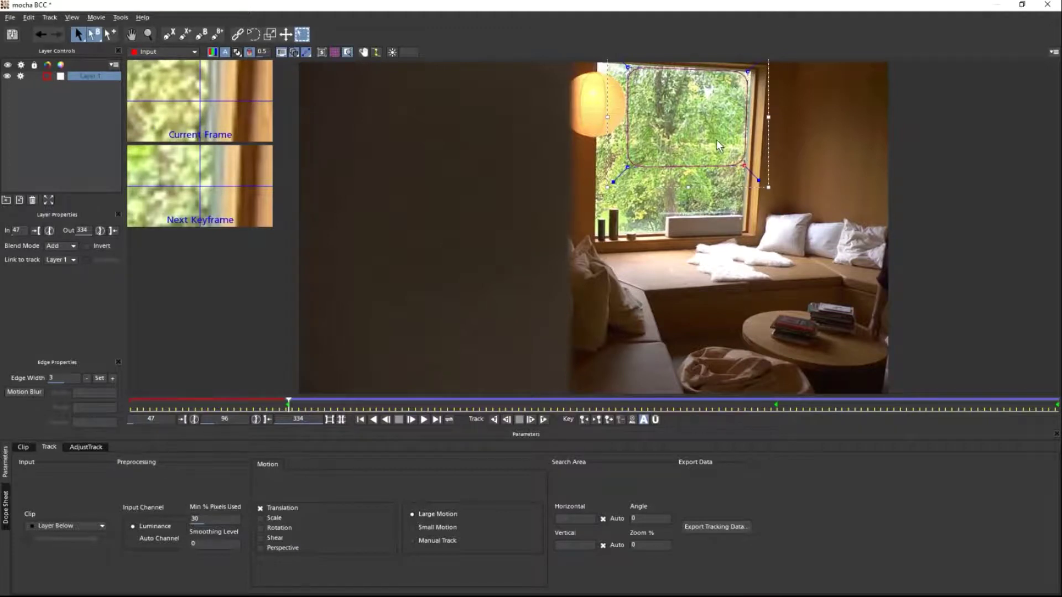
double_click(83, 76)
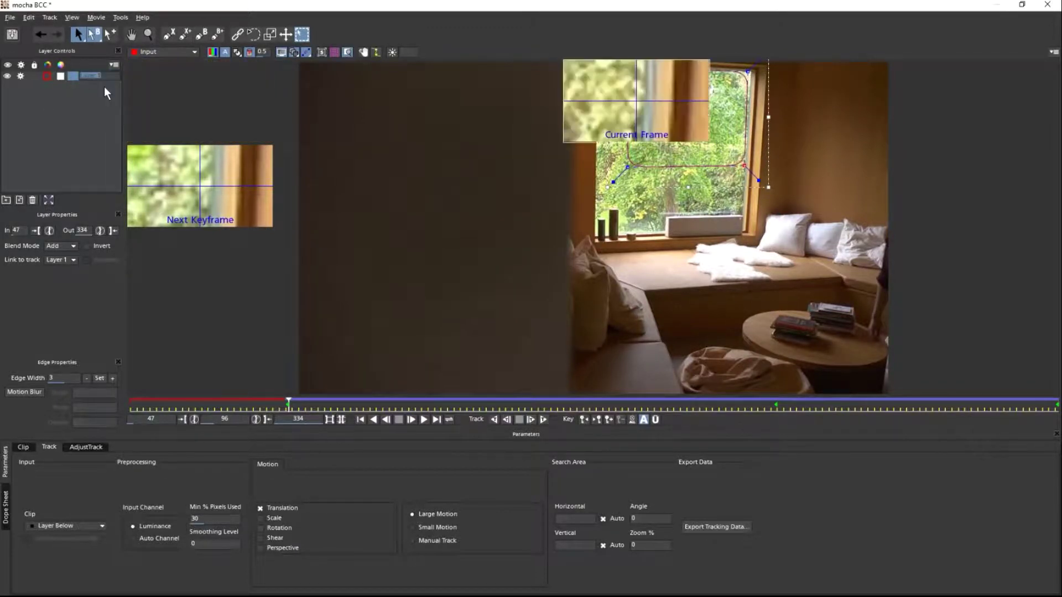
text(Outside)
key(Return)
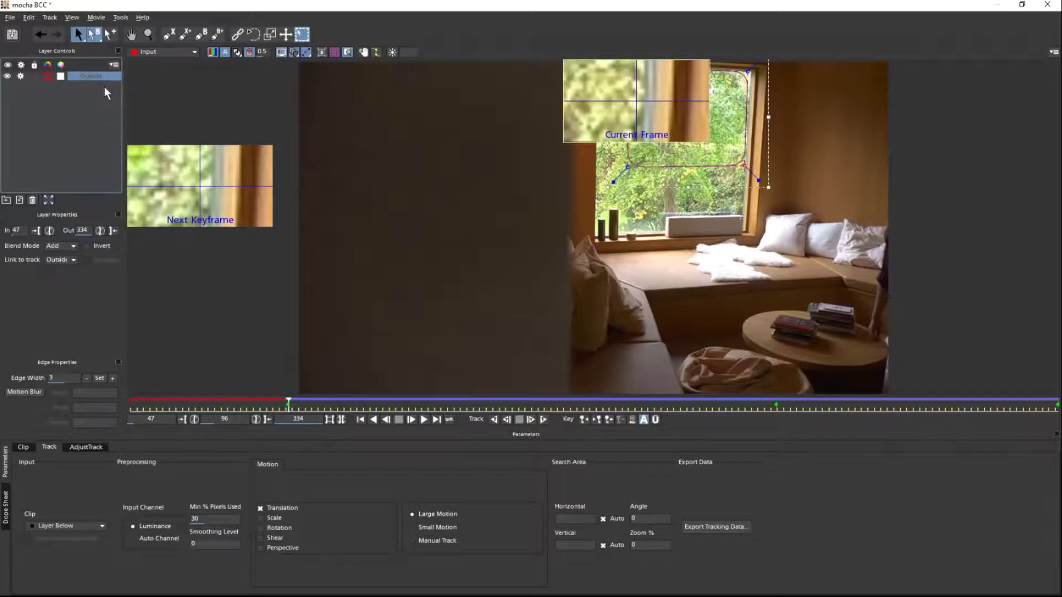
Step: Draw a four-point X-spline around the dark foreground wall at frame 96 and sharpen its corners to follow the wall's edge
click(167, 35)
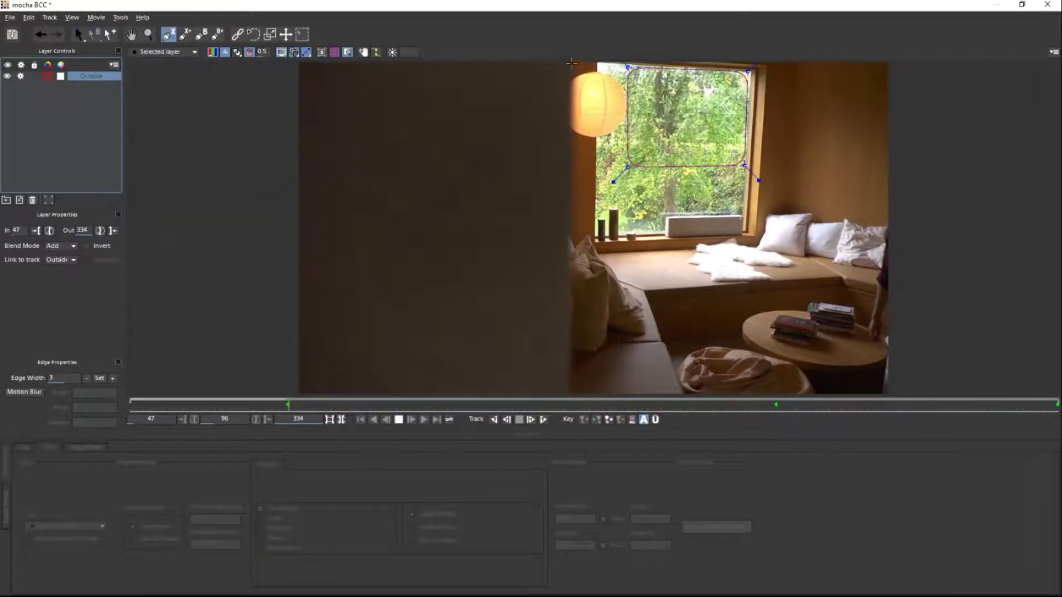
click(572, 65)
click(570, 392)
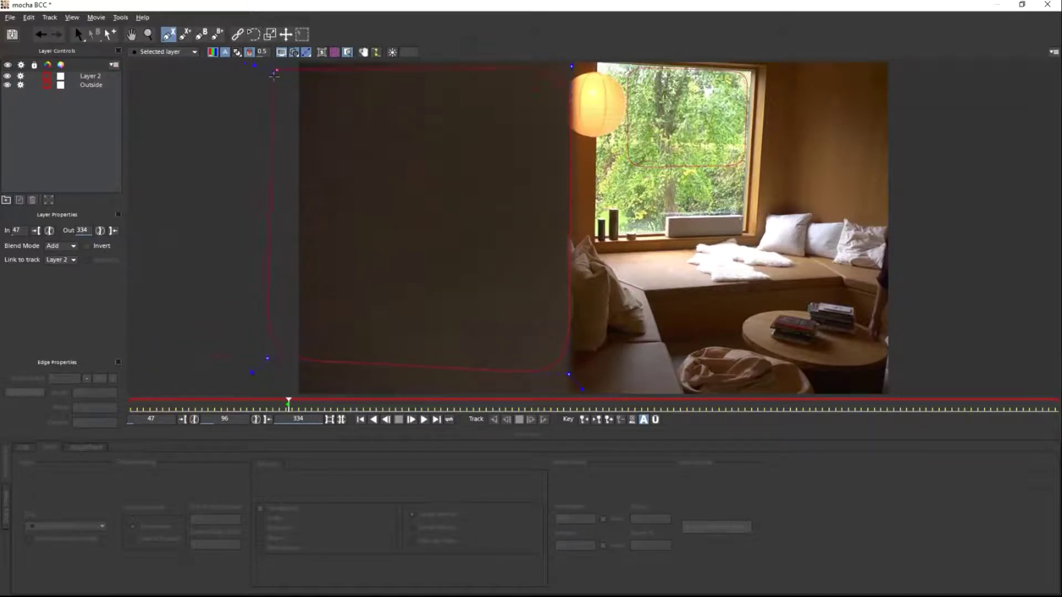
right_click(275, 74)
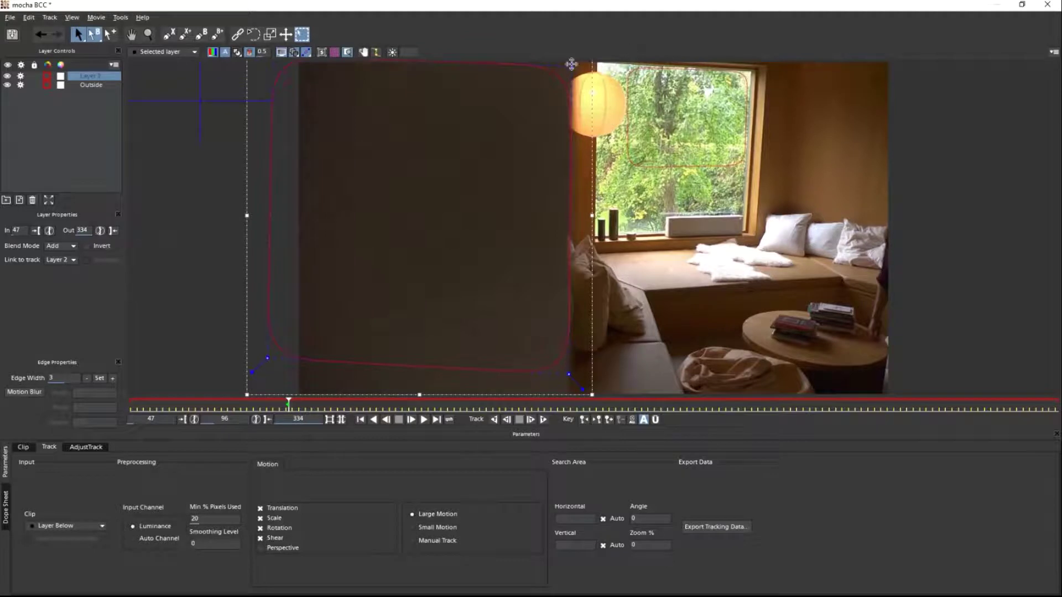
drag(250, 373, 234, 395)
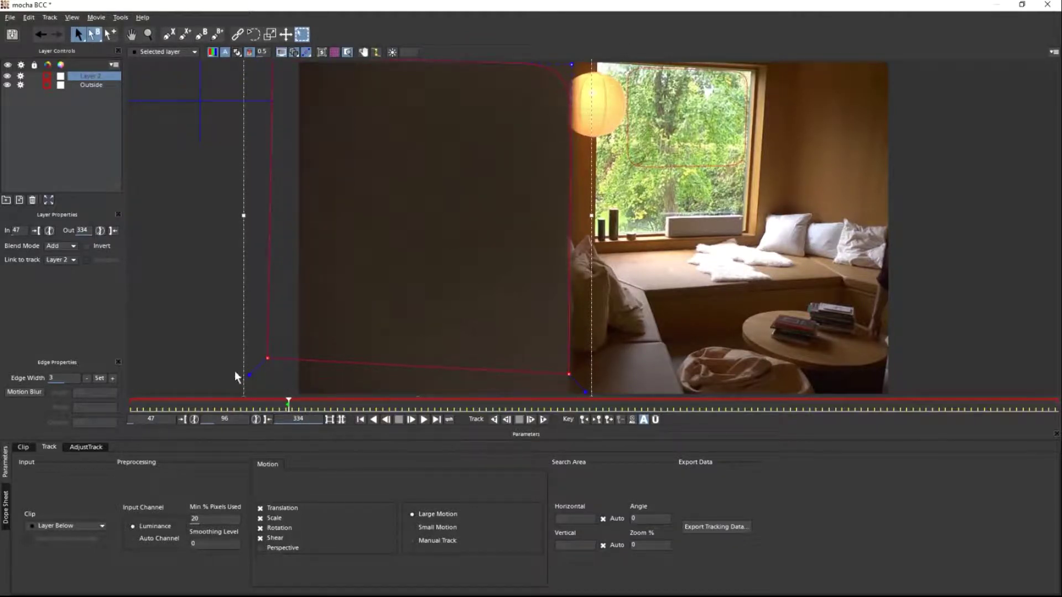
mouse_move(249, 373)
mouse_down()
mouse_move(239, 392)
mouse_move(254, 367)
mouse_move(250, 375)
mouse_up()
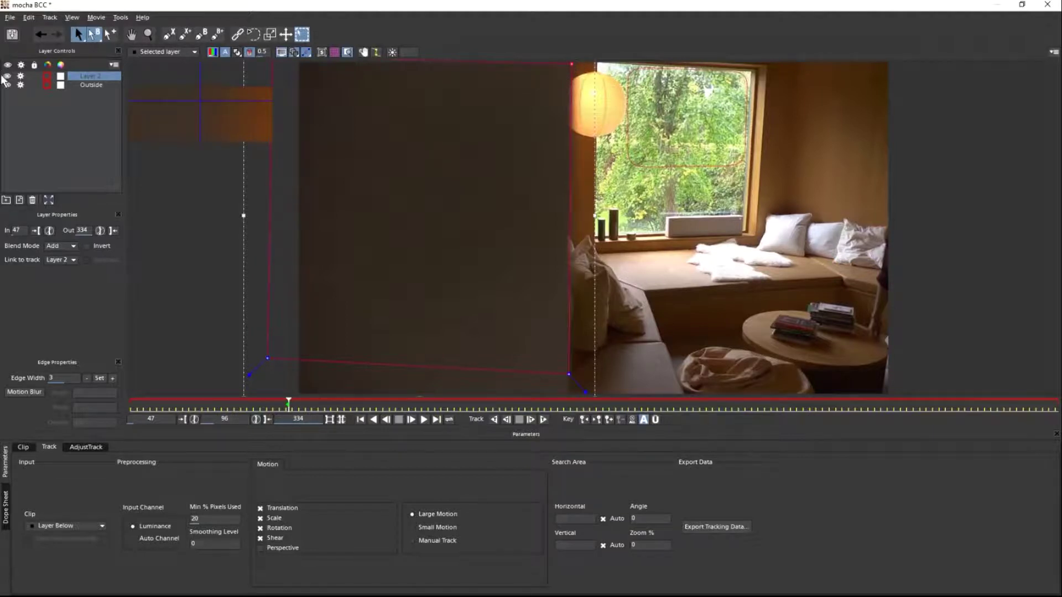
Step: Turn off processing for Layer 2 and set its out point to frame 96
click(20, 84)
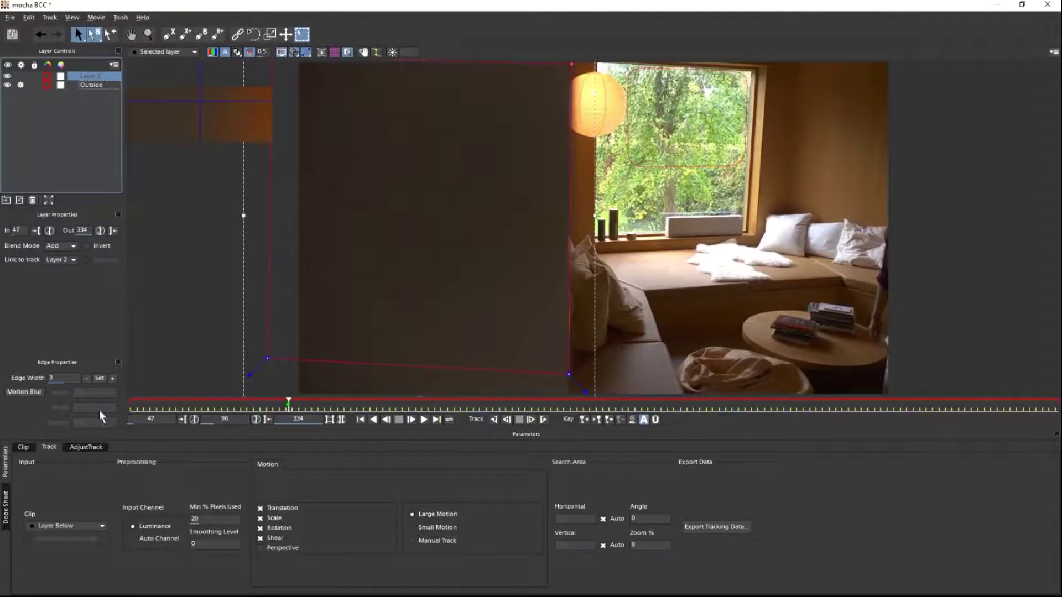
click(112, 231)
Step: Reposition the foreground wall shape at frame 75 and fit its lower-right corner to the wall's edge
drag(273, 406, 221, 406)
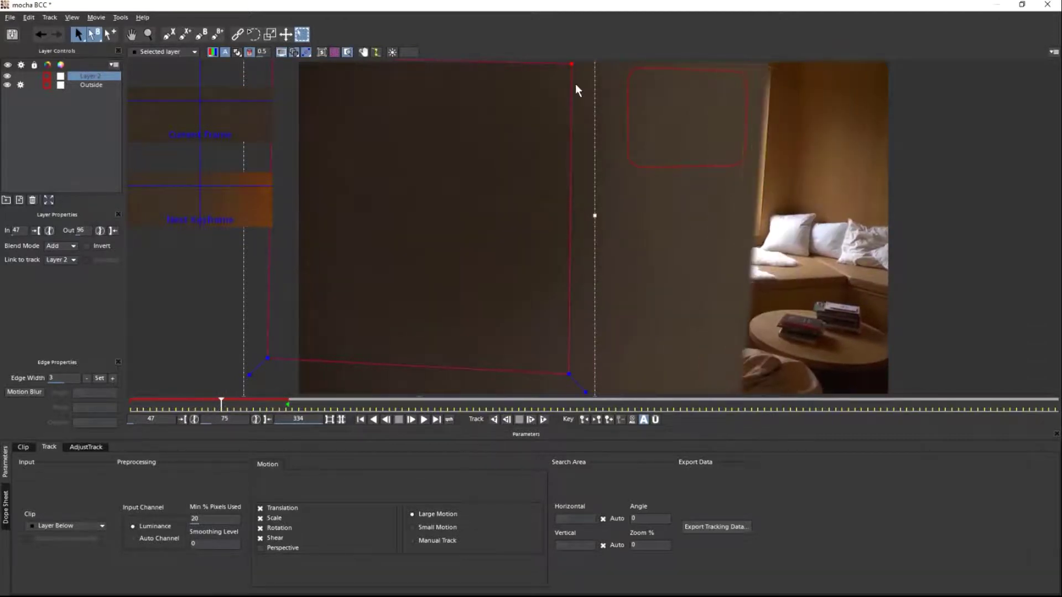
drag(633, 164, 791, 169)
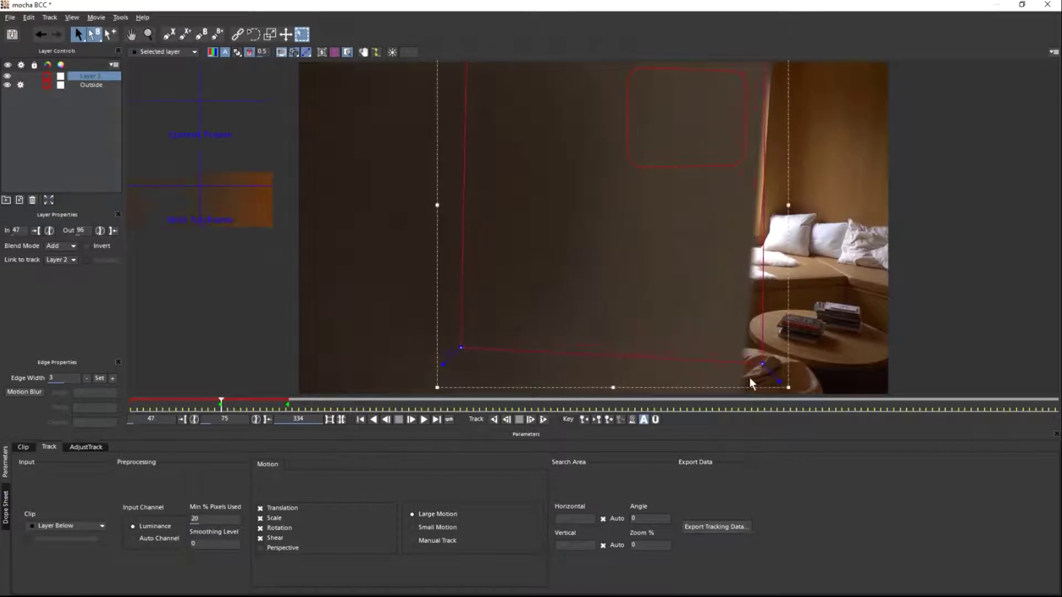
drag(763, 364, 745, 367)
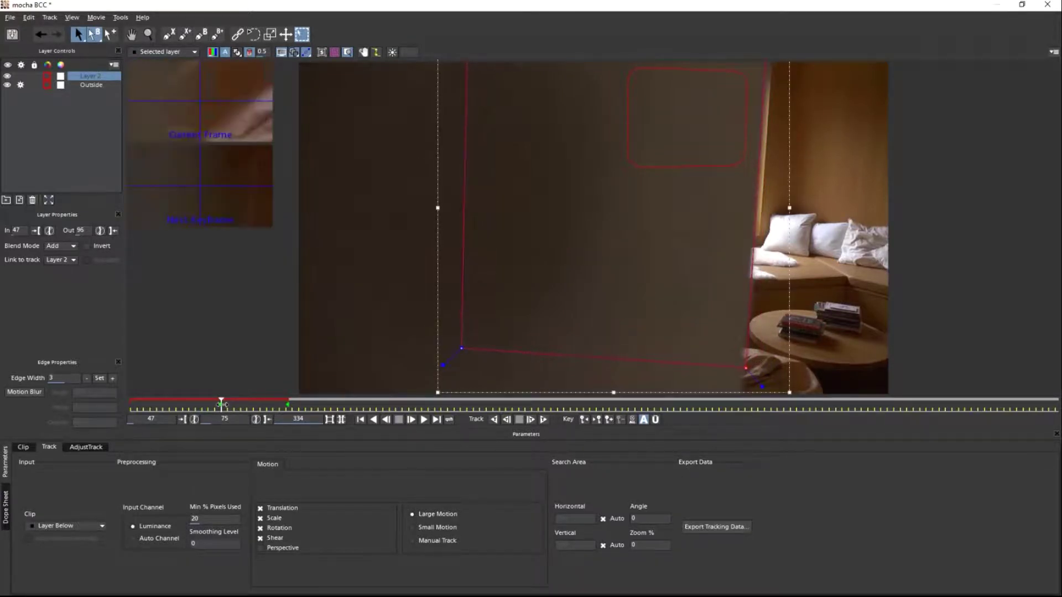
Step: Select the Outside layer, return to frame 96, and track the window backwards to frame 88
drag(222, 405, 285, 404)
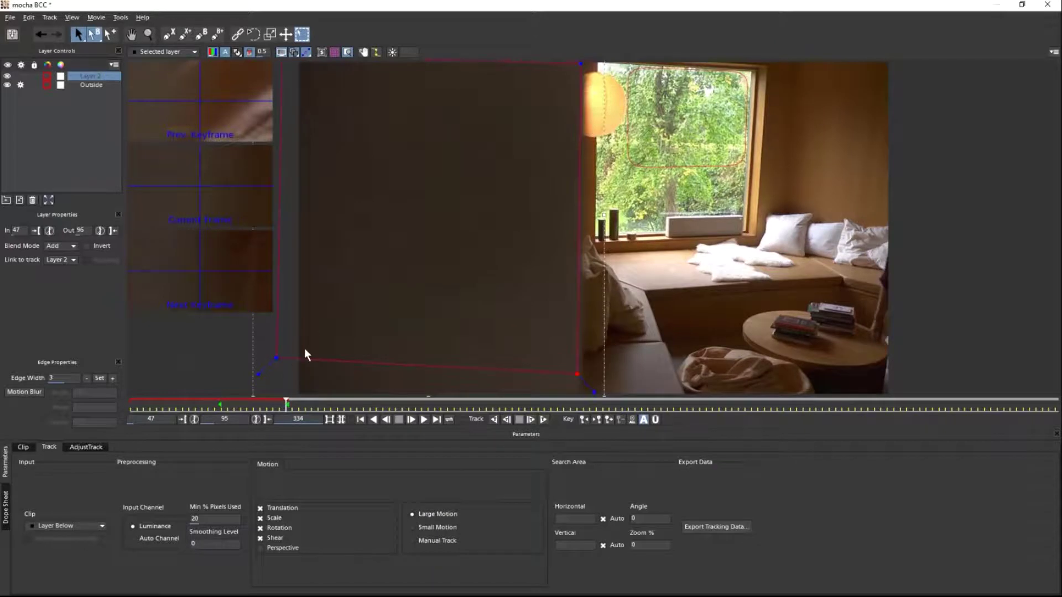
click(87, 85)
drag(289, 409, 291, 409)
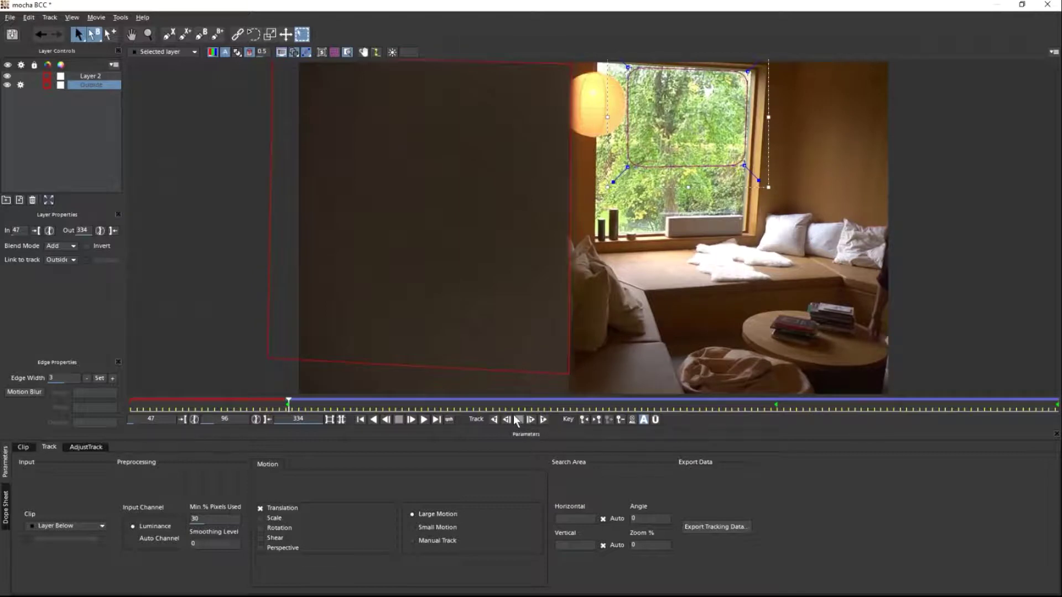
click(494, 420)
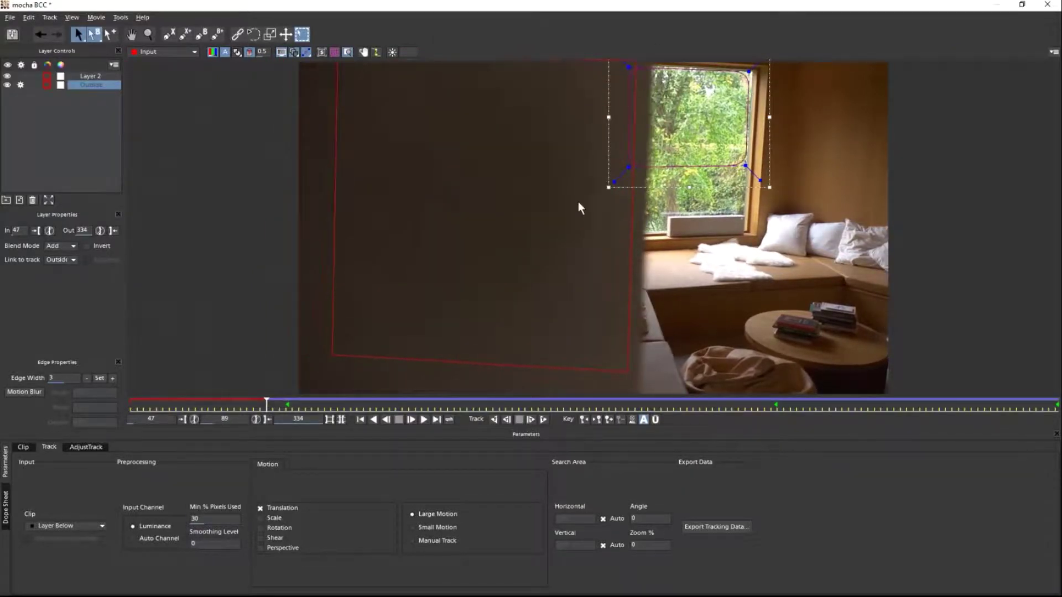
click(507, 420)
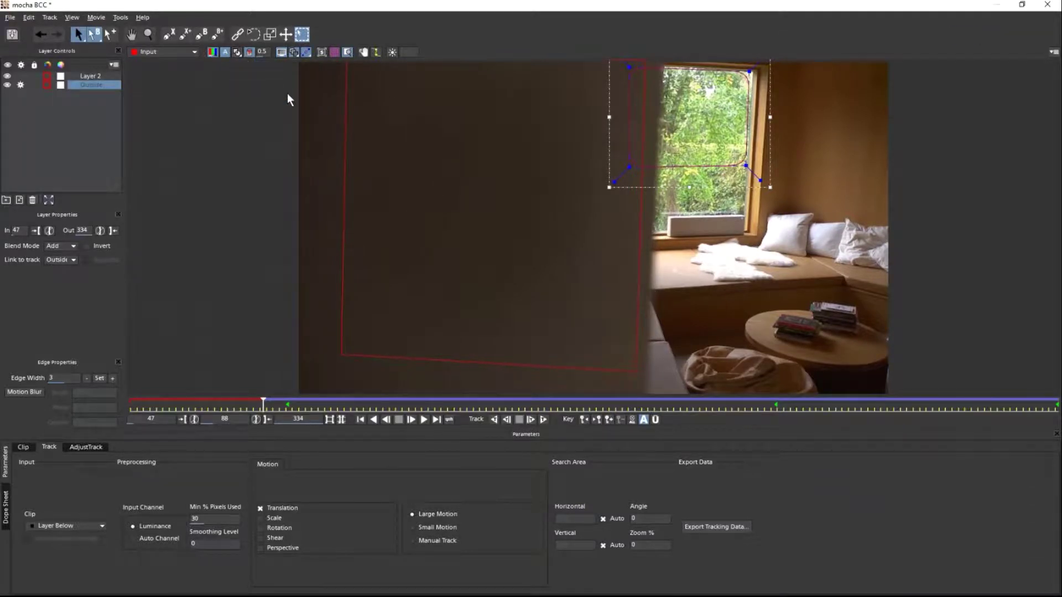
Step: Show the layer mattes and continue tracking the Outside layer backwards to frame 80
click(238, 53)
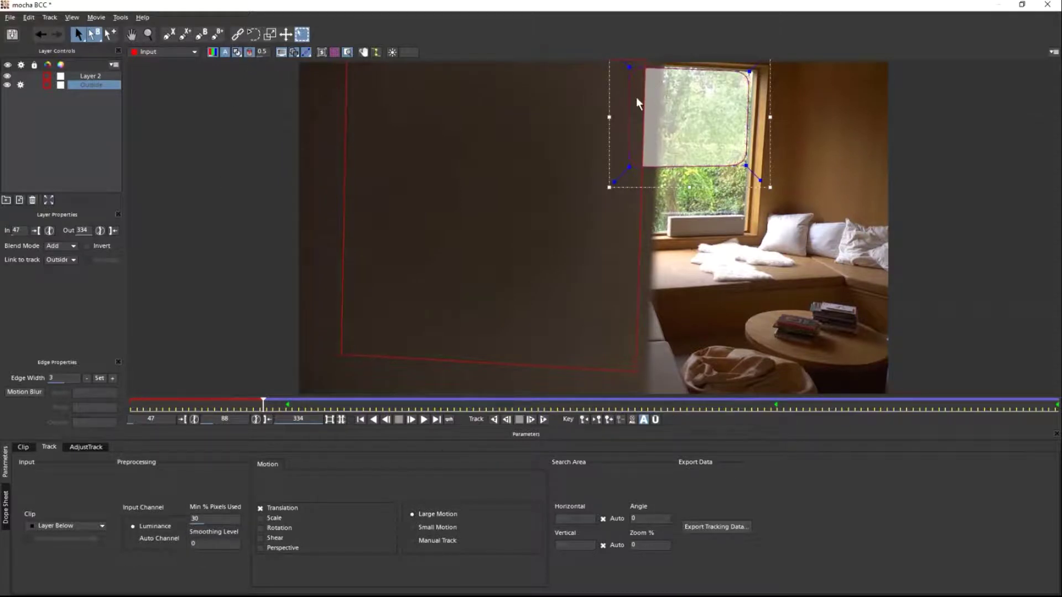
click(507, 420)
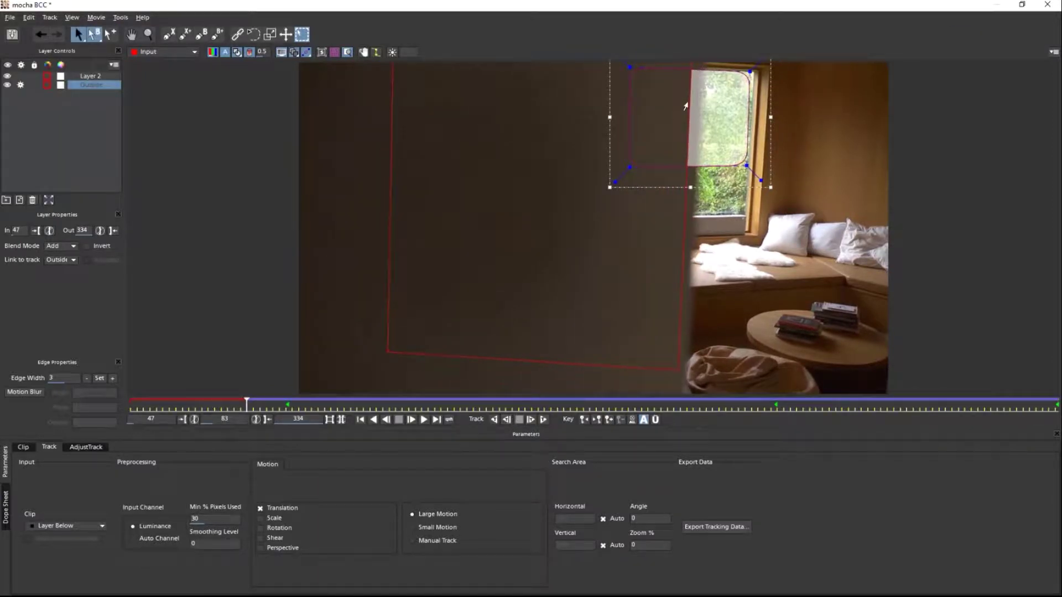
click(507, 420)
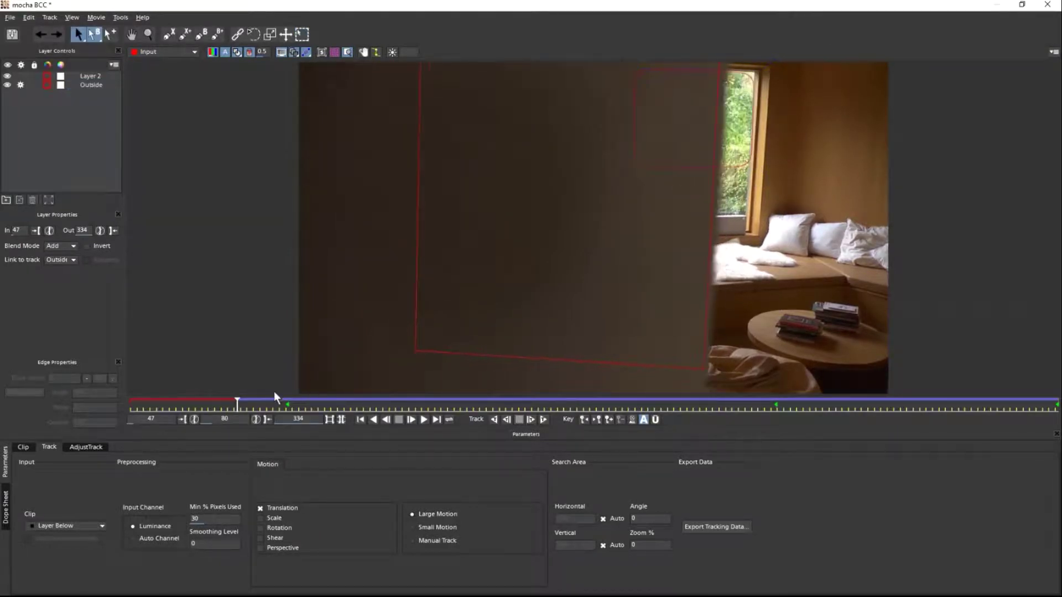
Step: Move Layer 2's lower-right corner outward at frame 83 and shift the whole shape slightly past the wall's edge
drag(238, 402, 247, 403)
click(667, 368)
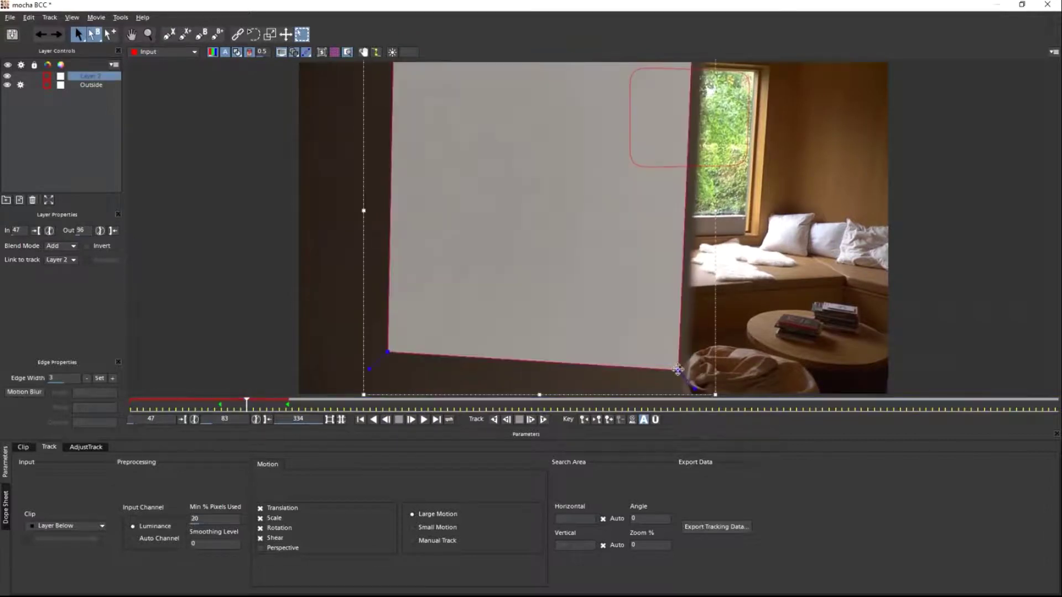
drag(682, 370, 688, 370)
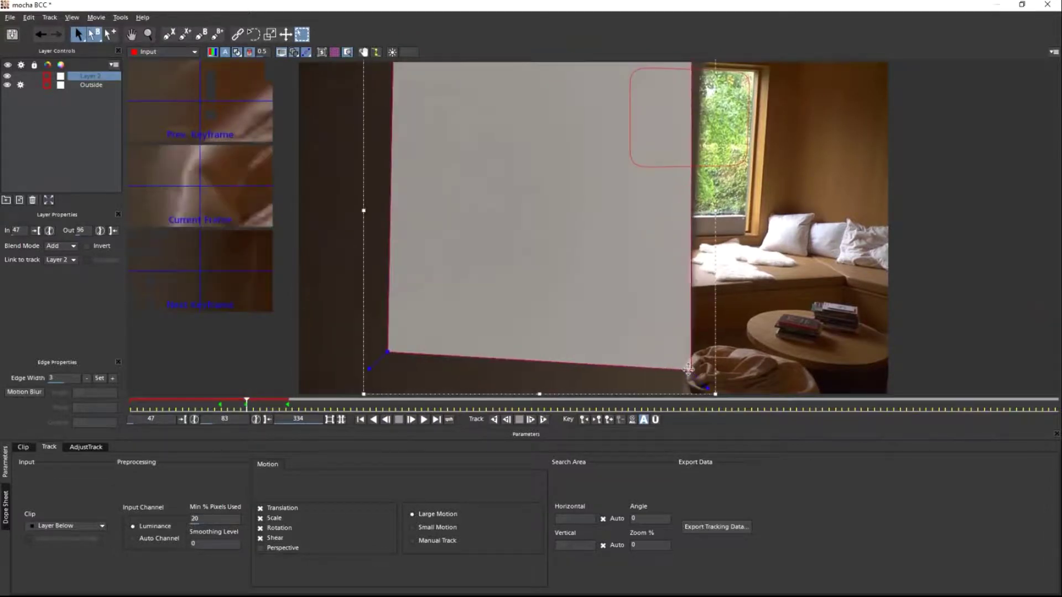
click(720, 198)
drag(720, 198, 730, 197)
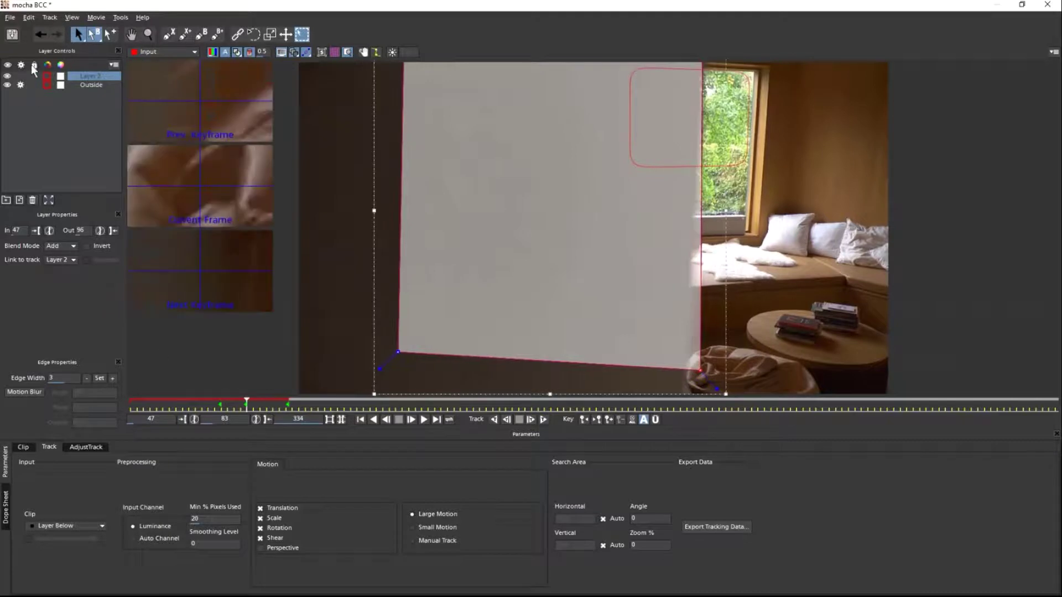
Step: Track the Outside layer backwards from frame 83 to frame 77 and save the mocha project
click(84, 86)
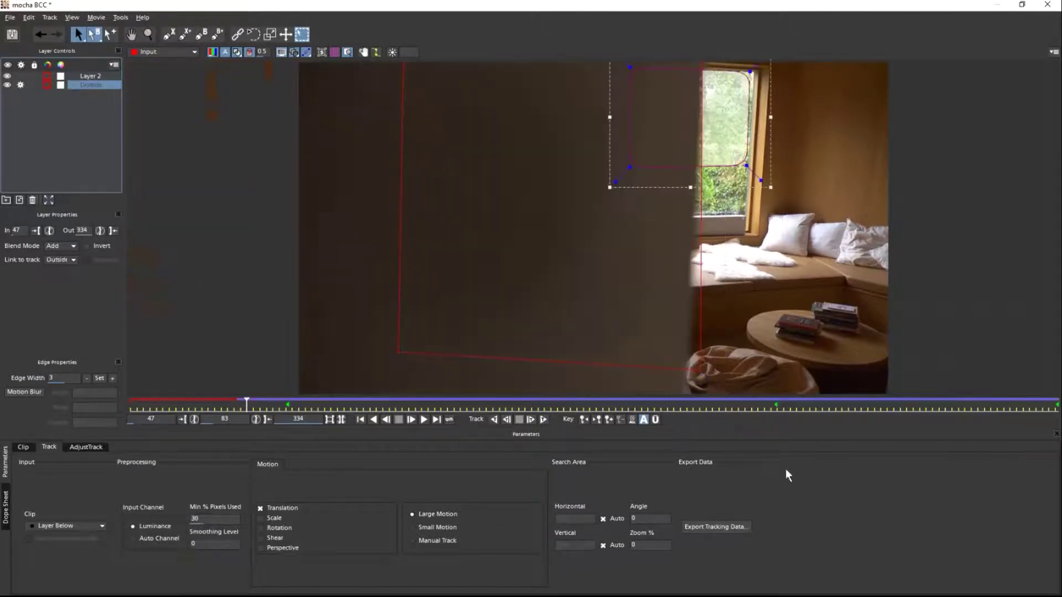
click(508, 419)
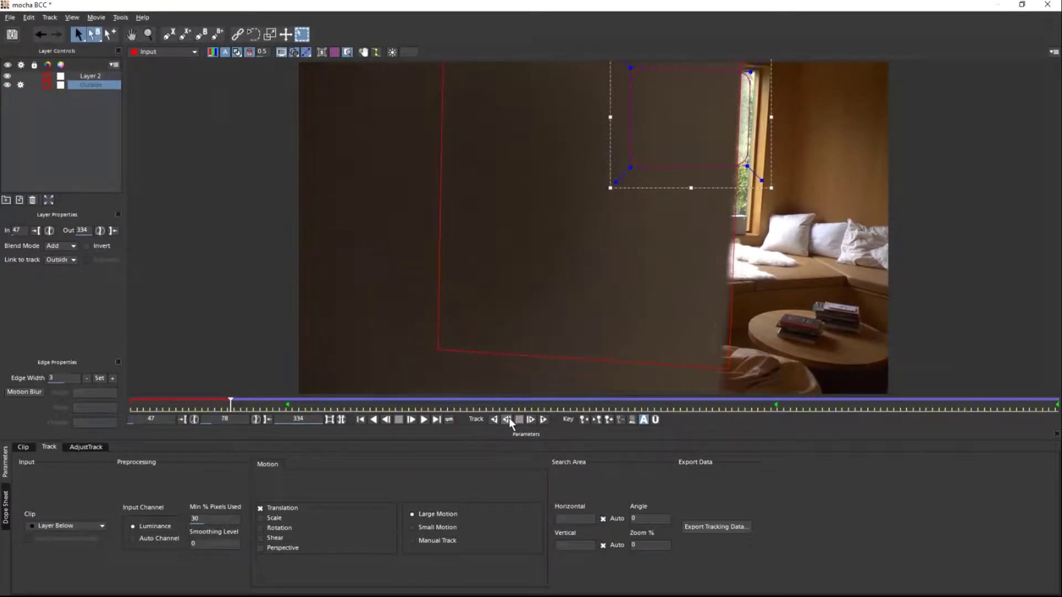
click(508, 419)
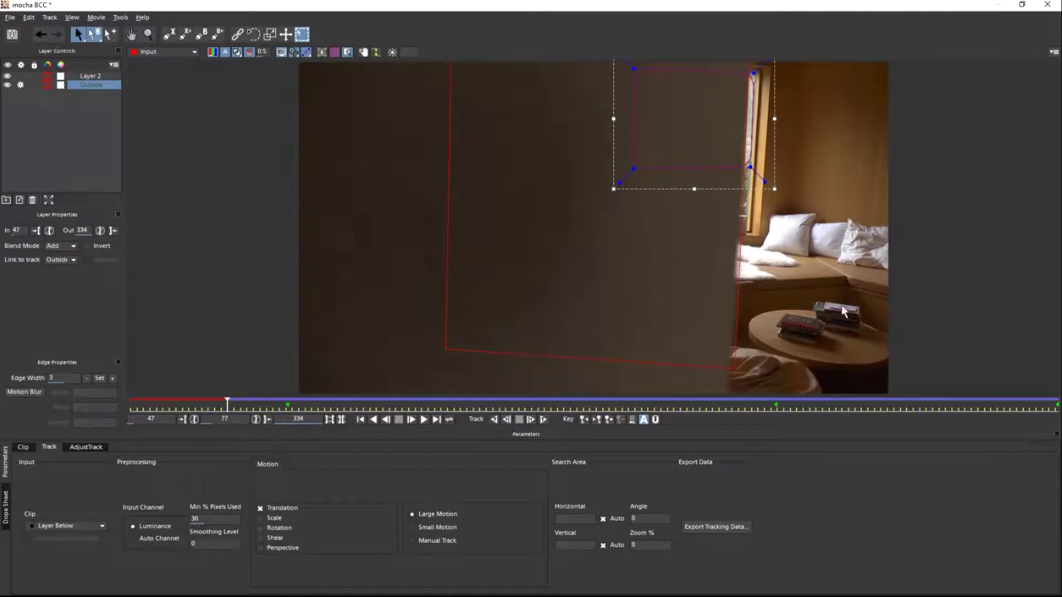
click(12, 34)
Step: Export the Outside layer's tracking data in Boris FX BCC Center Point (*.txt) format as "Bens lovely track" in the Tracks folder
click(728, 527)
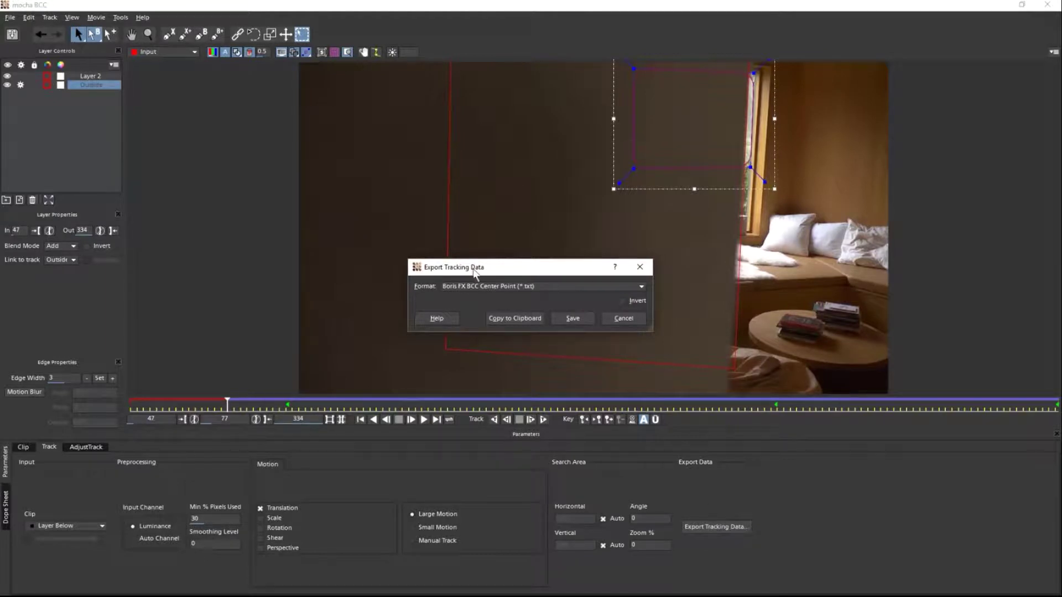
click(451, 286)
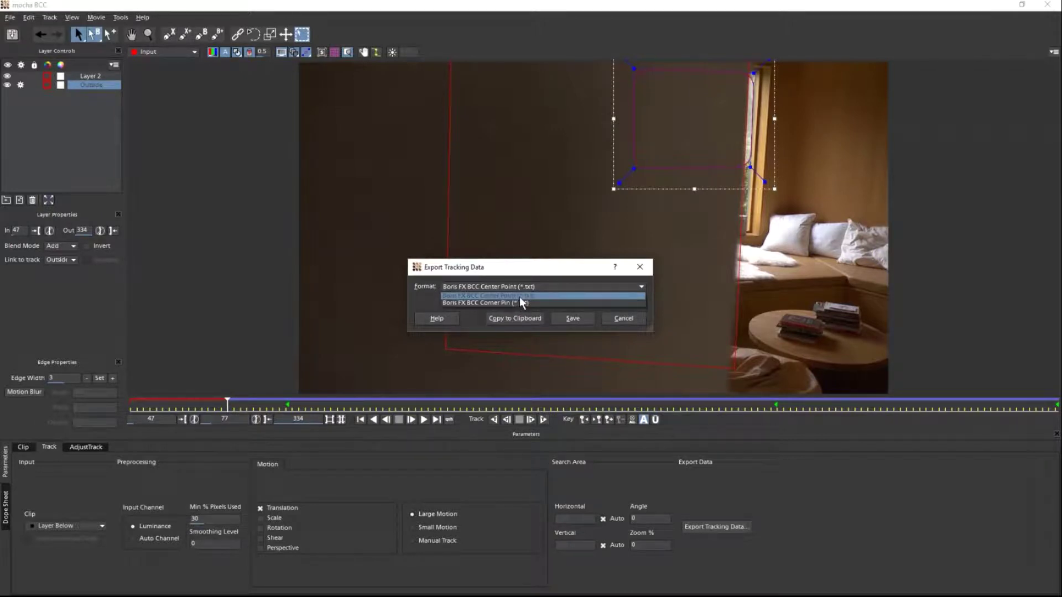
click(519, 296)
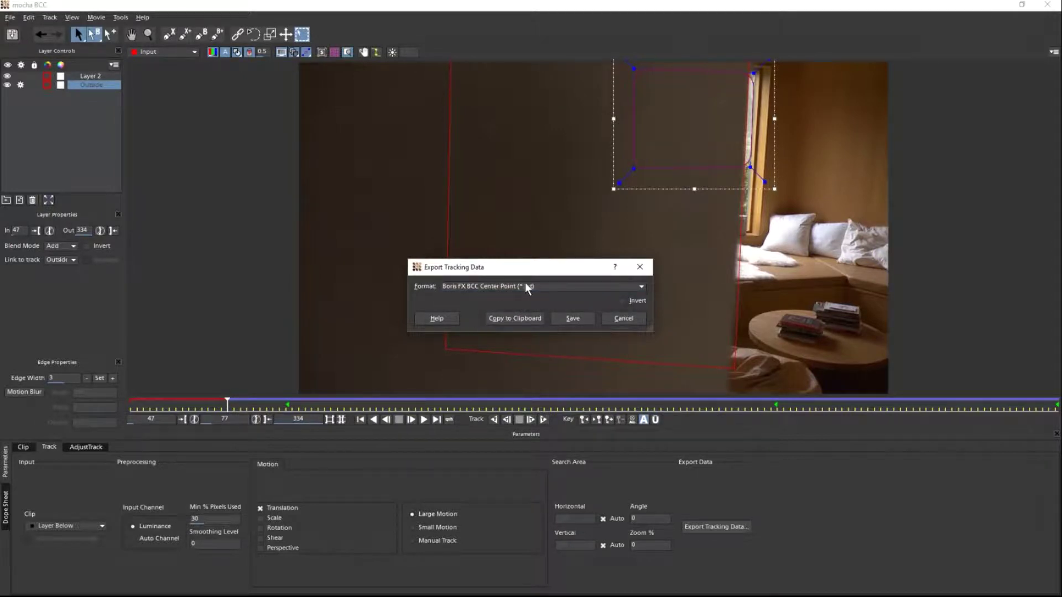
click(576, 316)
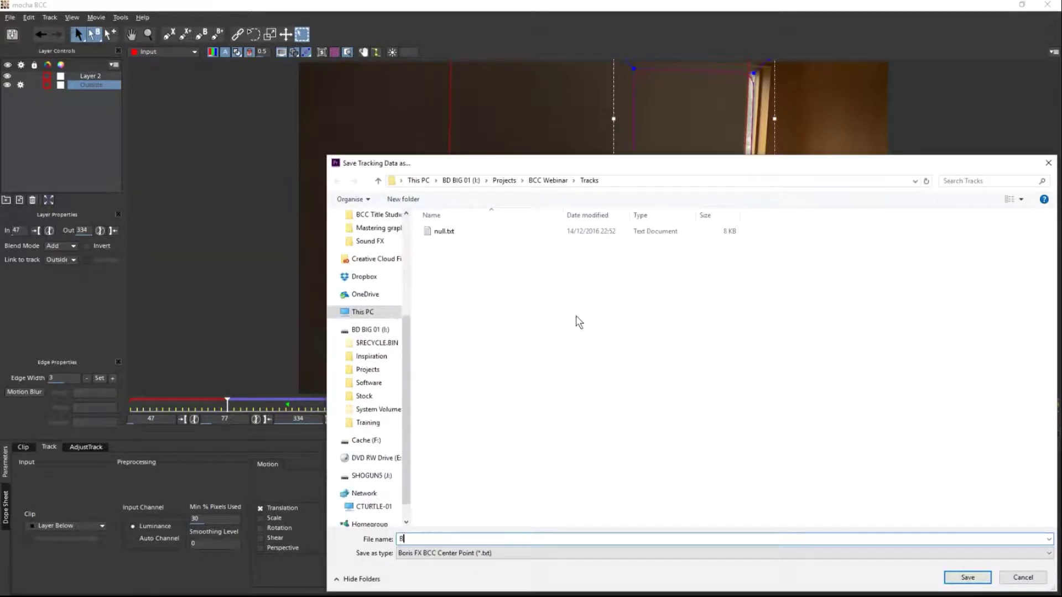
text(Bens lovely track)
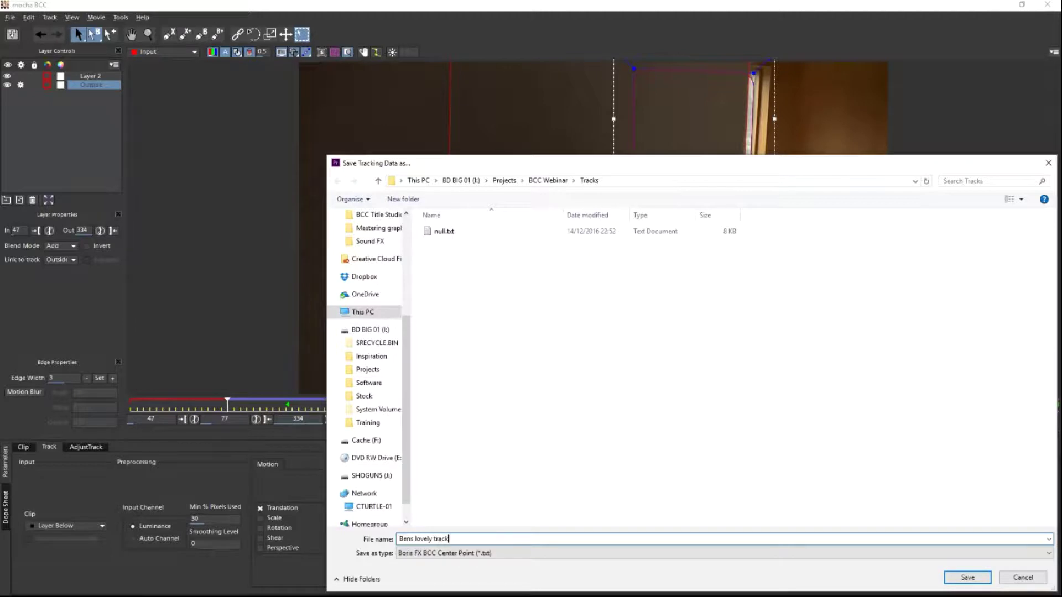
key(Return)
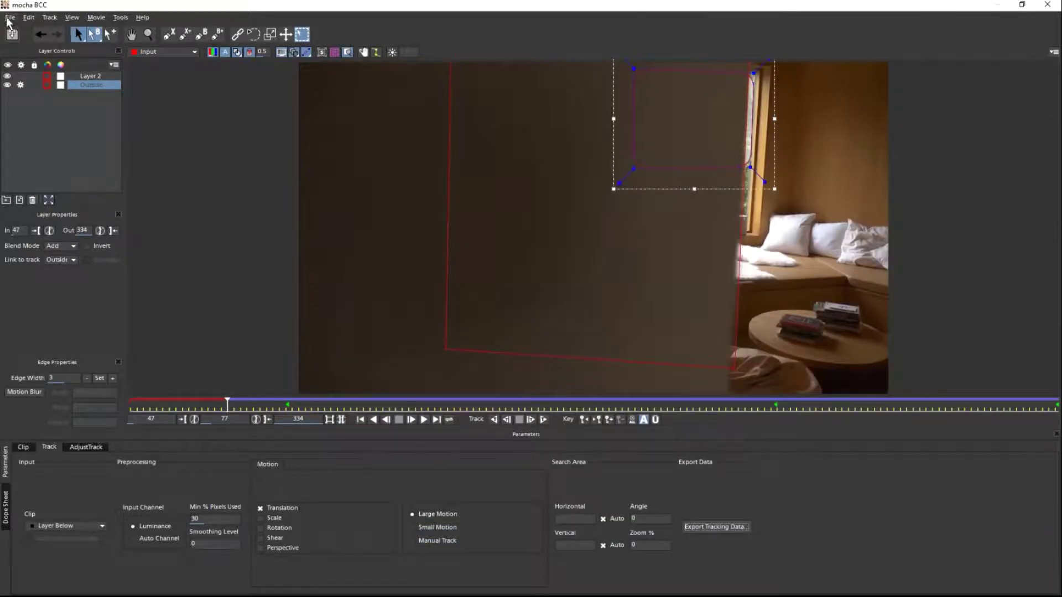
Step: Exit mocha, return to Premiere Pro, and set the BCC Brightness-Contrast effect's PixelChooser to Off
click(7, 20)
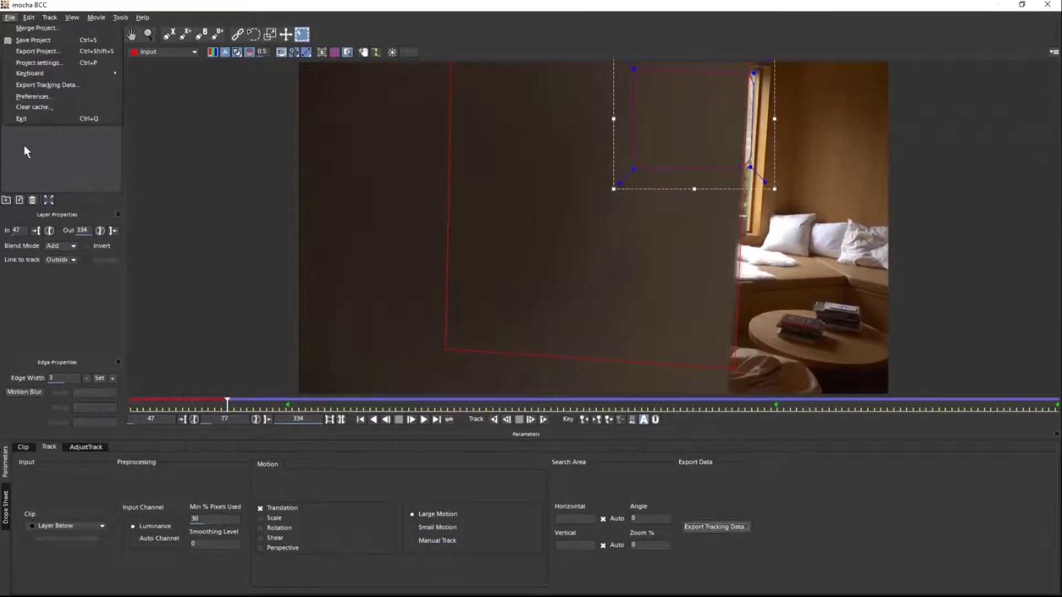
click(49, 117)
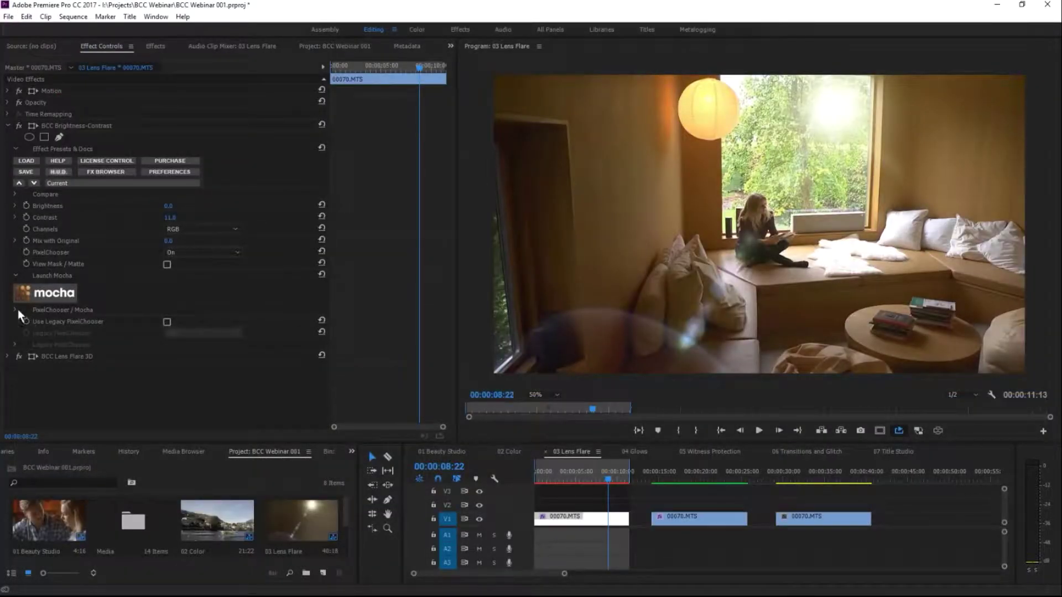
click(180, 252)
click(180, 263)
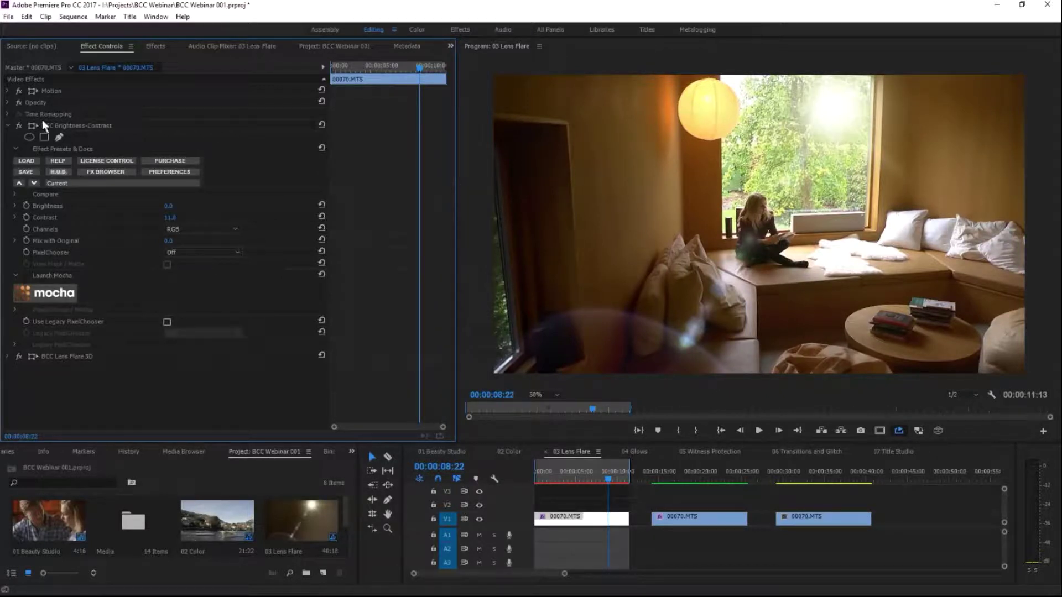
click(8, 126)
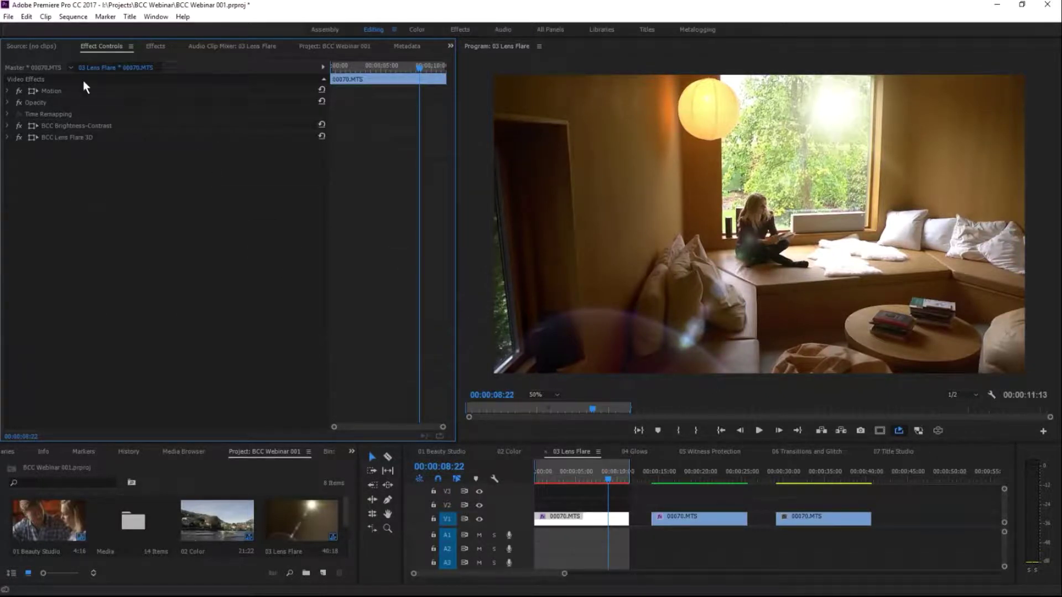
Step: Load Bens lovely track.txt from the Tracks folder into the BCC Lens Flare 3D motion tracker and apply it to Light Source
click(6, 137)
drag(449, 177, 439, 364)
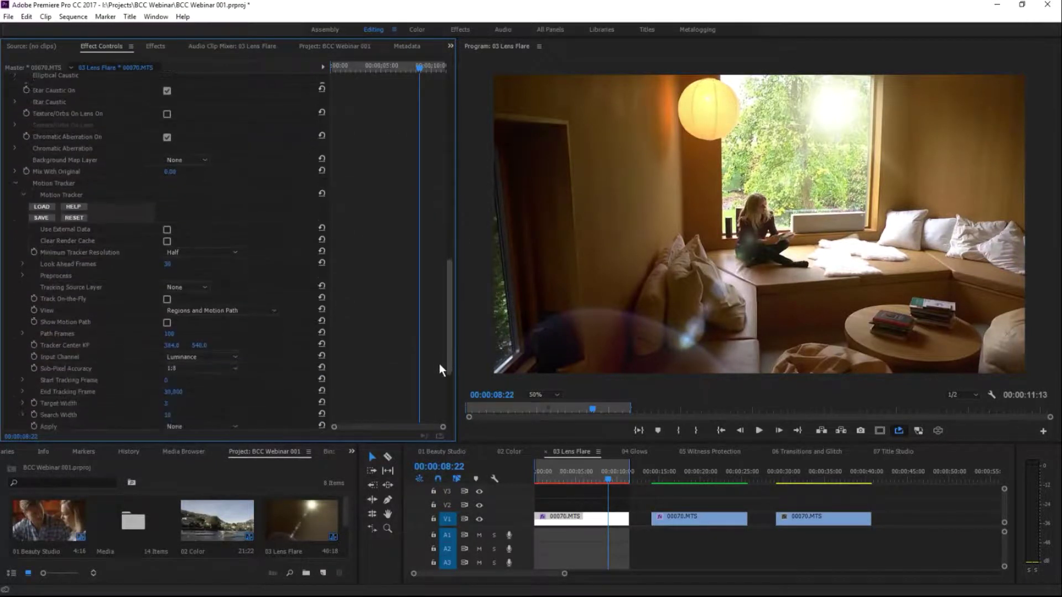
click(43, 204)
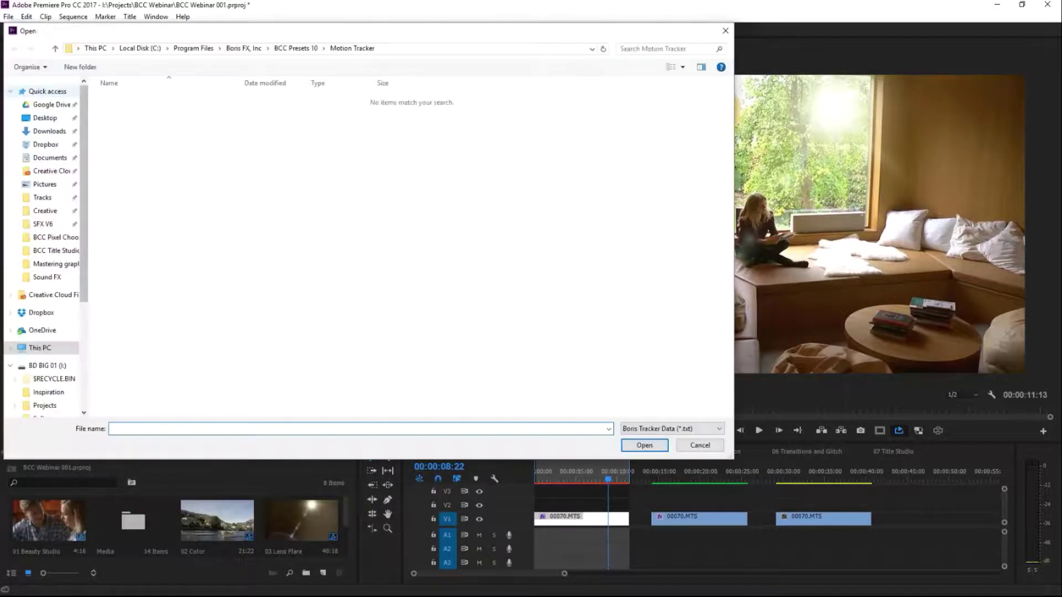
click(44, 198)
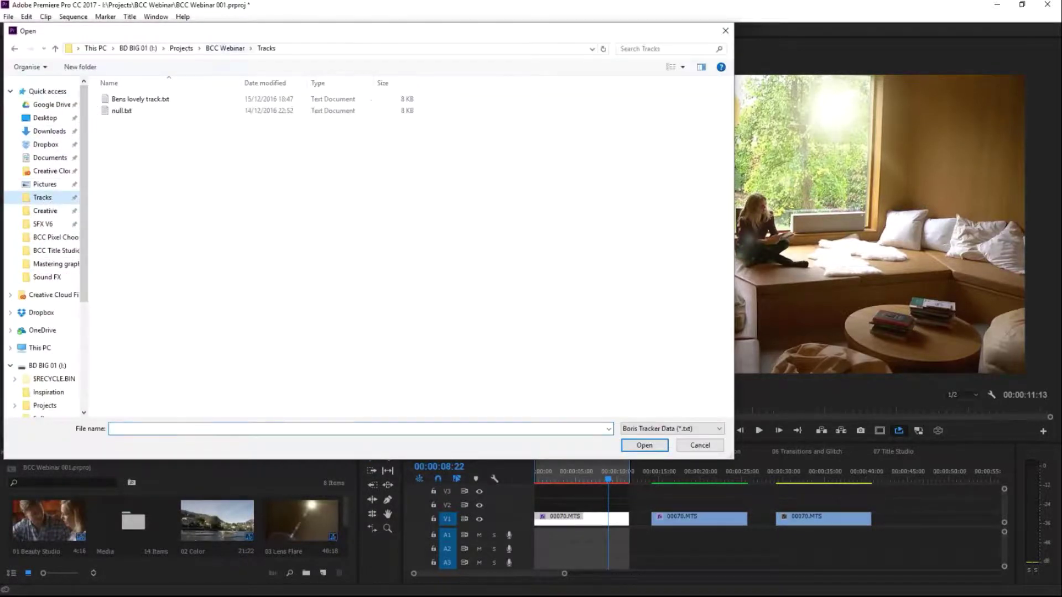
click(155, 99)
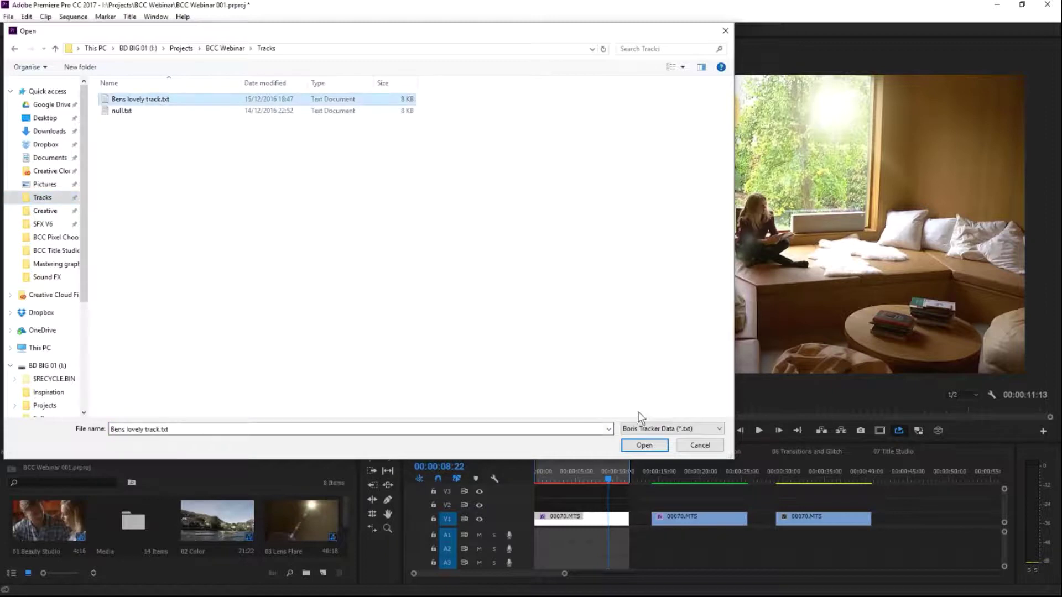
click(642, 446)
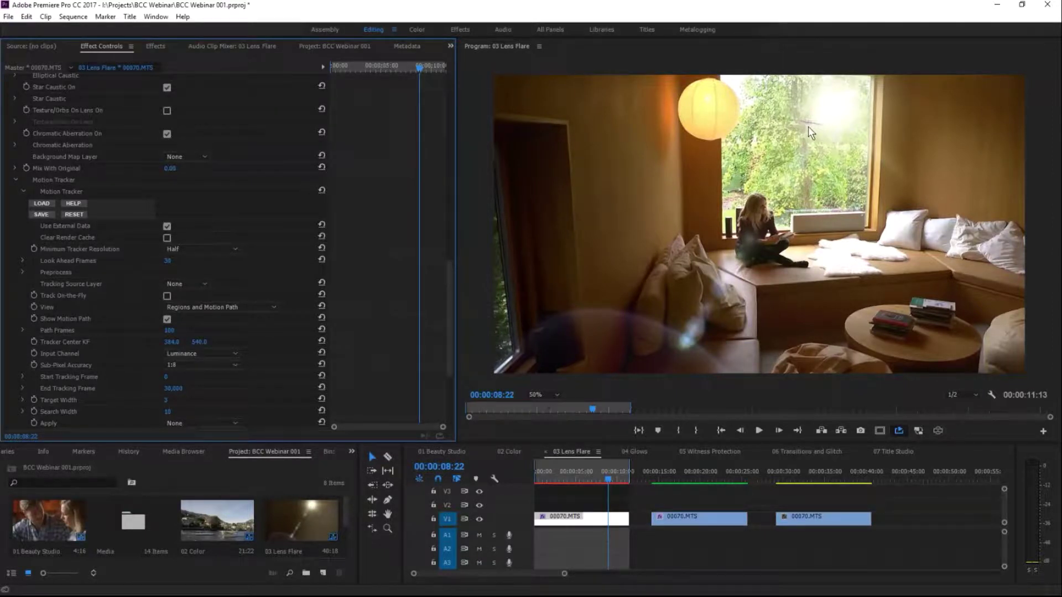
click(222, 425)
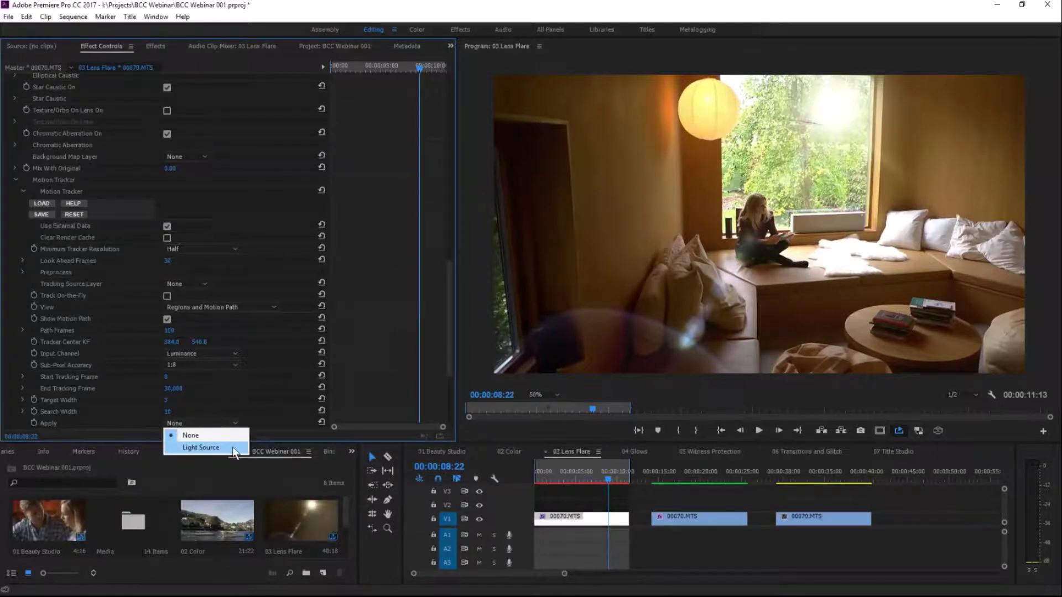
click(237, 448)
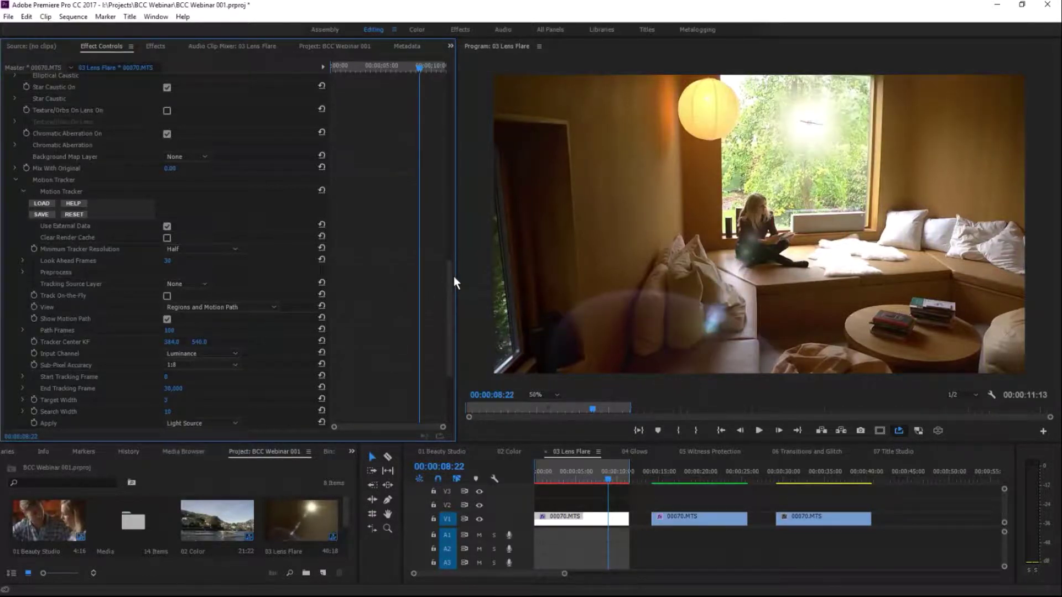
Step: Set the motion tracker's Offset Y to -0.1 to raise the flare in the window
drag(454, 277, 421, 333)
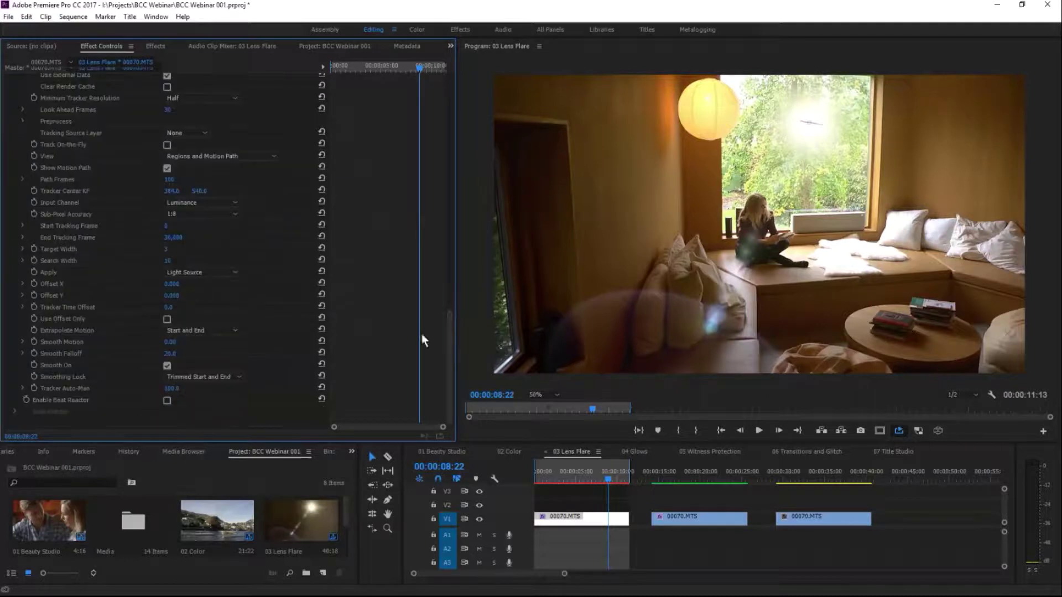
mouse_move(175, 286)
mouse_down()
mouse_move(188, 286)
mouse_move(164, 288)
mouse_up()
click(173, 296)
text(0.2)
key(Return)
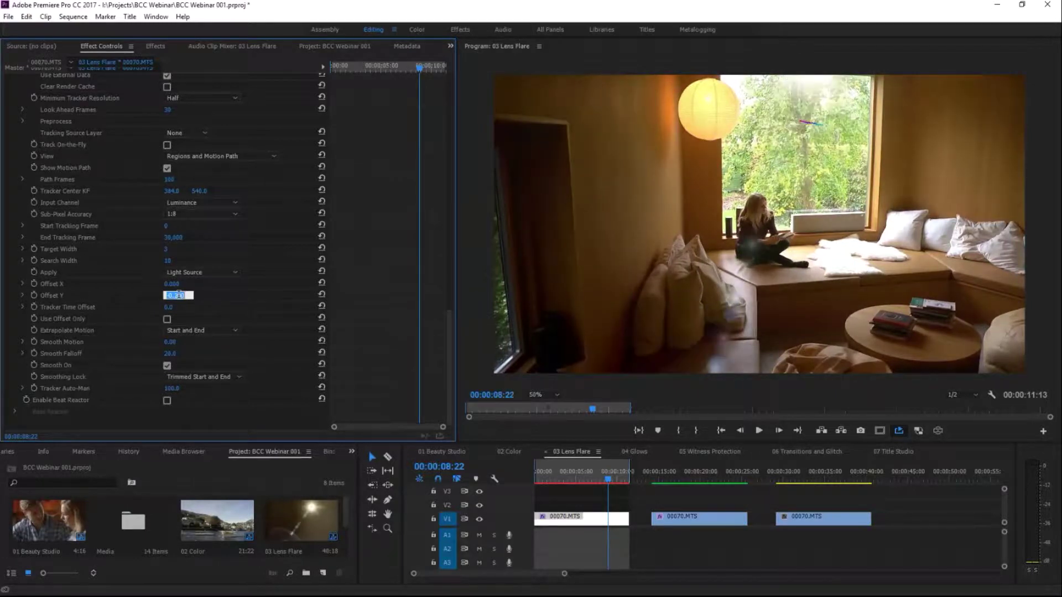
text(-0.1)
key(Return)
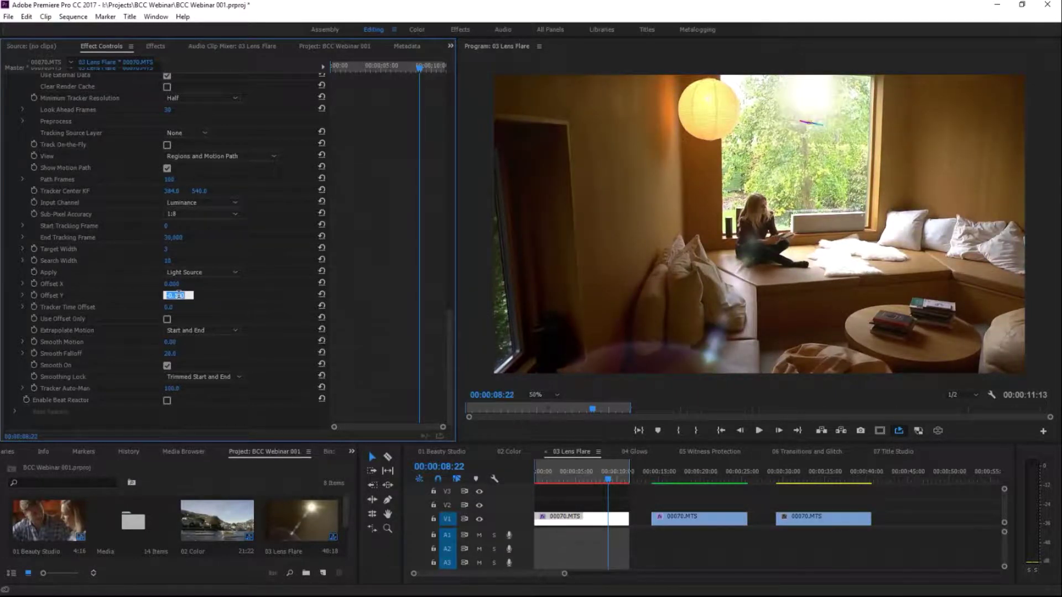
Step: Set the motion tracker's Offset X to 0.05 to shift the flare sideways within the window
click(179, 284)
text(0.1)
key(Return)
text(0)
key(Return)
text(0.1)
key(Return)
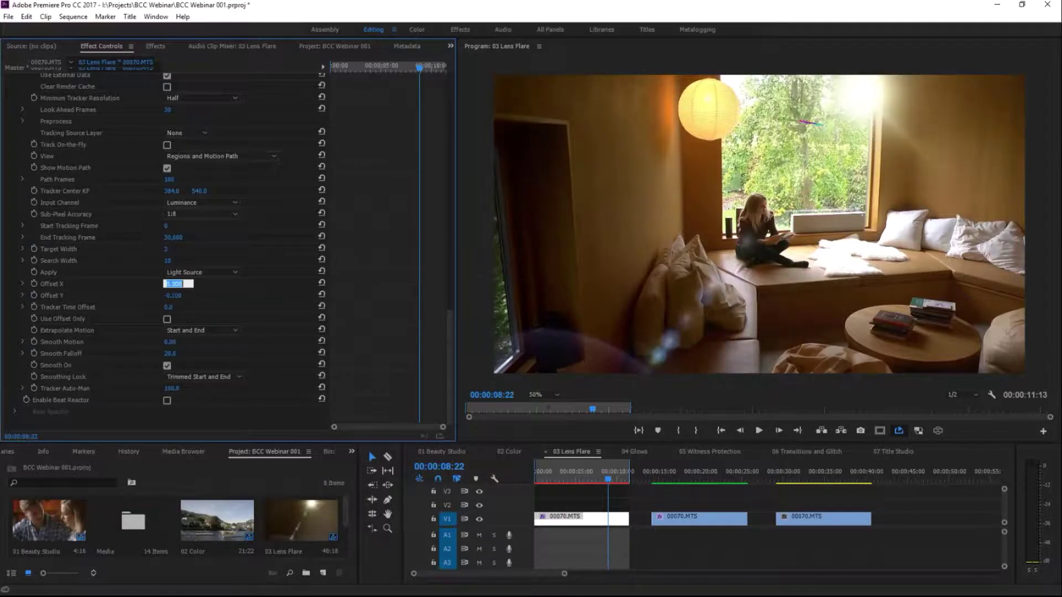
click(176, 284)
key(BackSpace)
text(5)
key(Return)
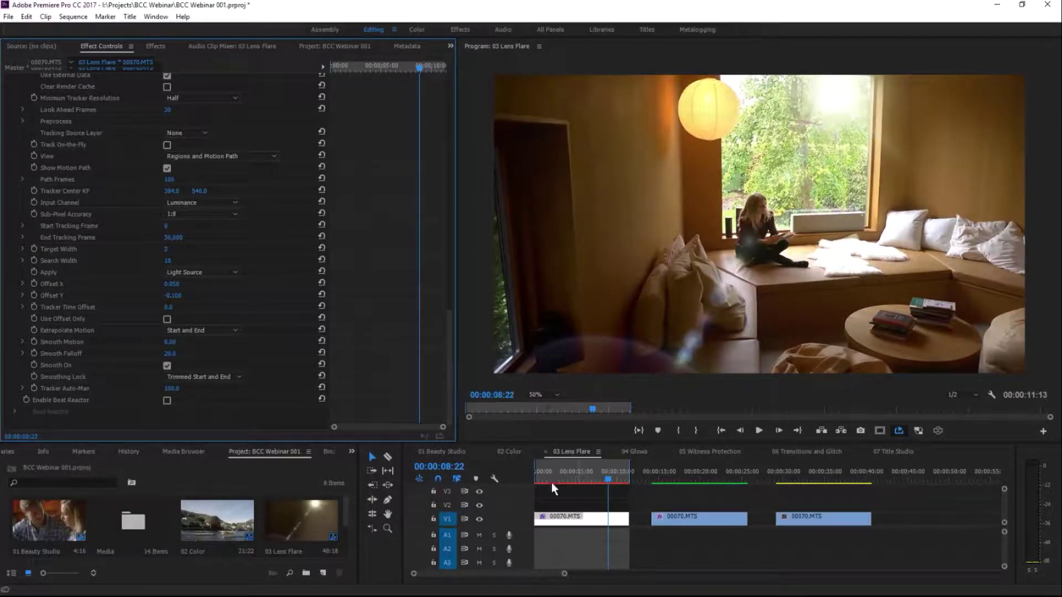
Step: Hide the tracker's motion path and play the sequence to check the tracked flare
click(168, 167)
click(759, 430)
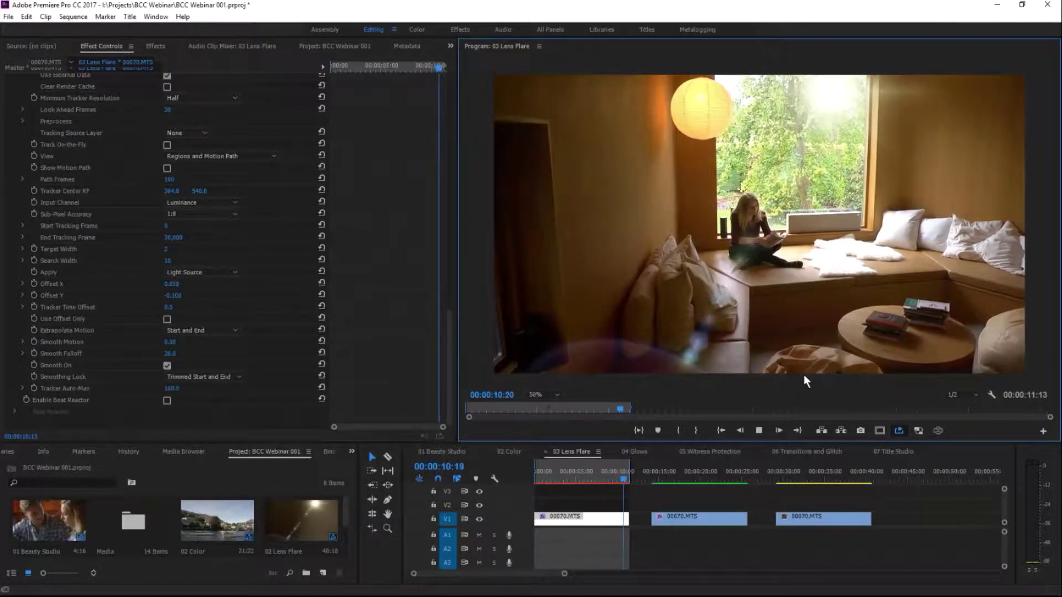
key(space)
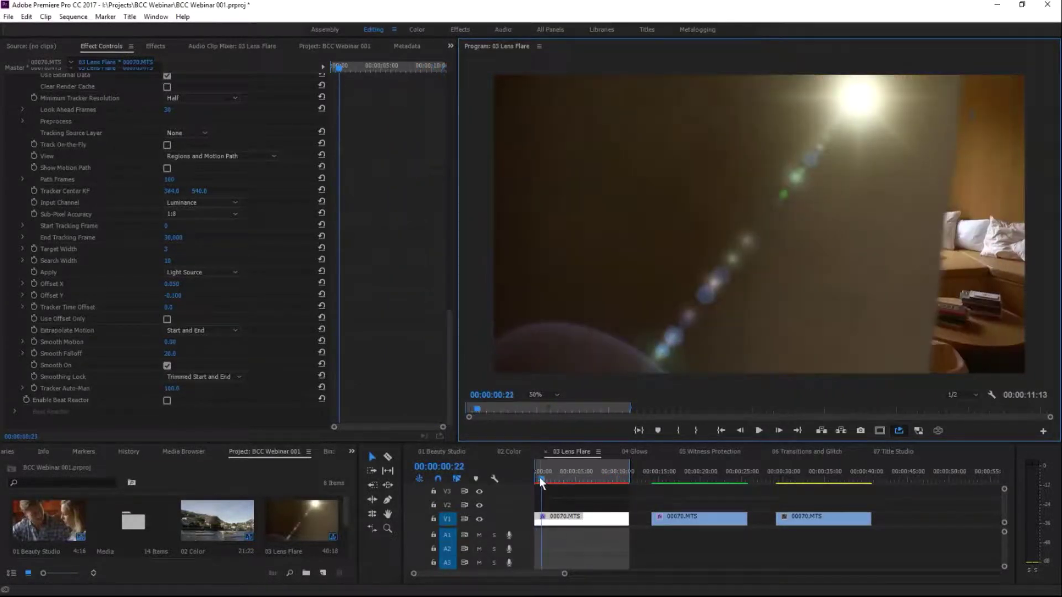
Step: At 00:00:01:20, set the lens flare's Obscuration Map Layer to Video 1 and its Source Radius to 2
drag(540, 477, 539, 479)
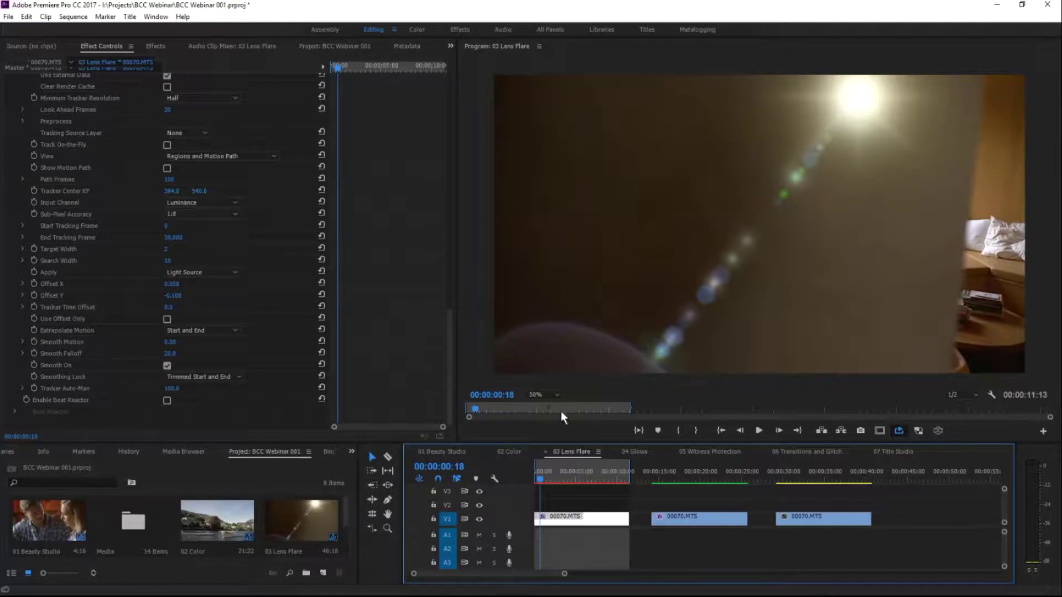
drag(539, 478, 550, 480)
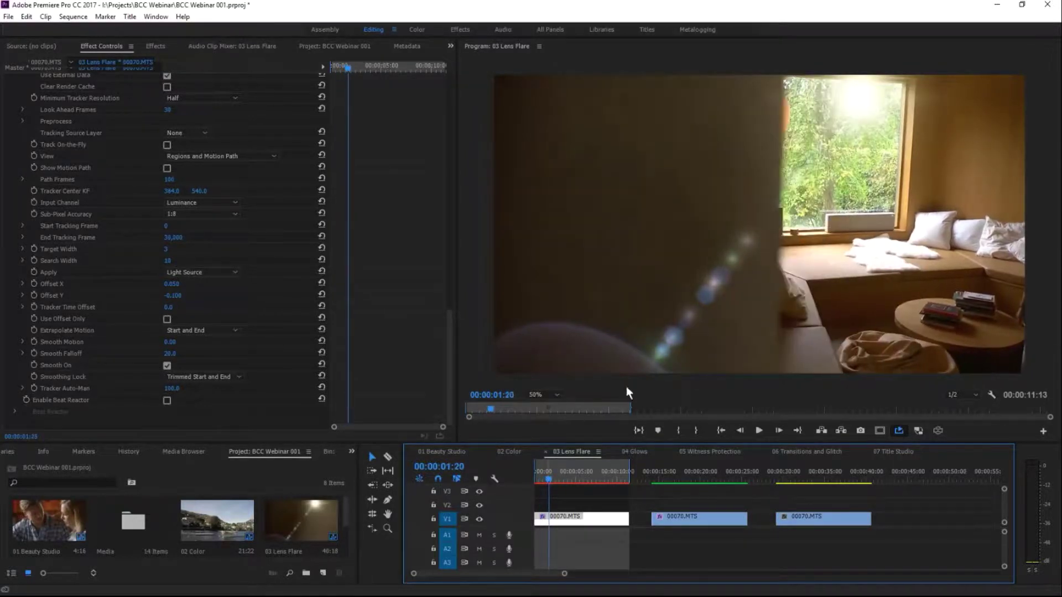
drag(447, 331, 449, 75)
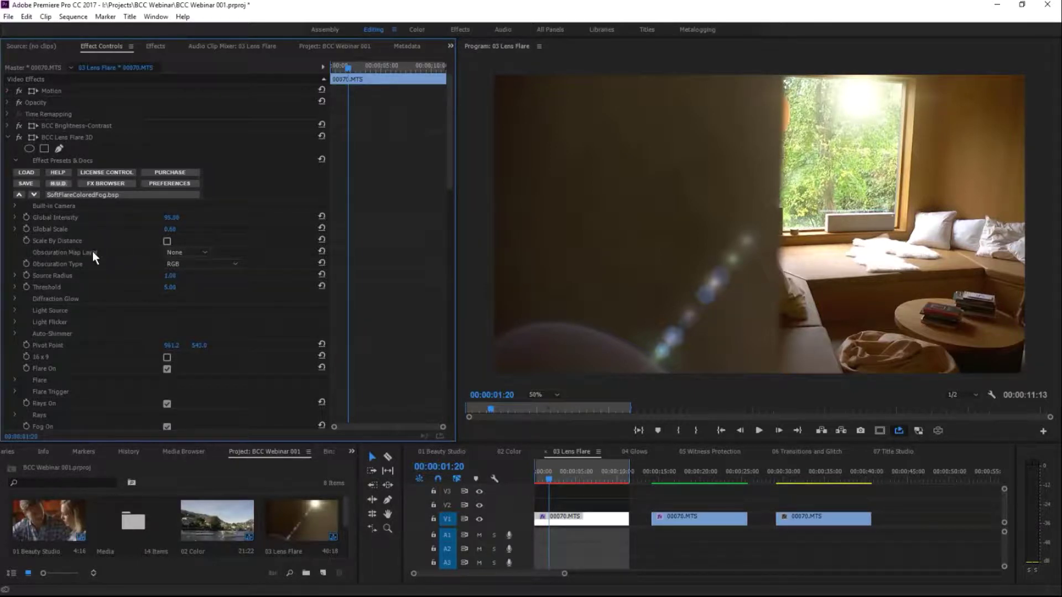
click(191, 252)
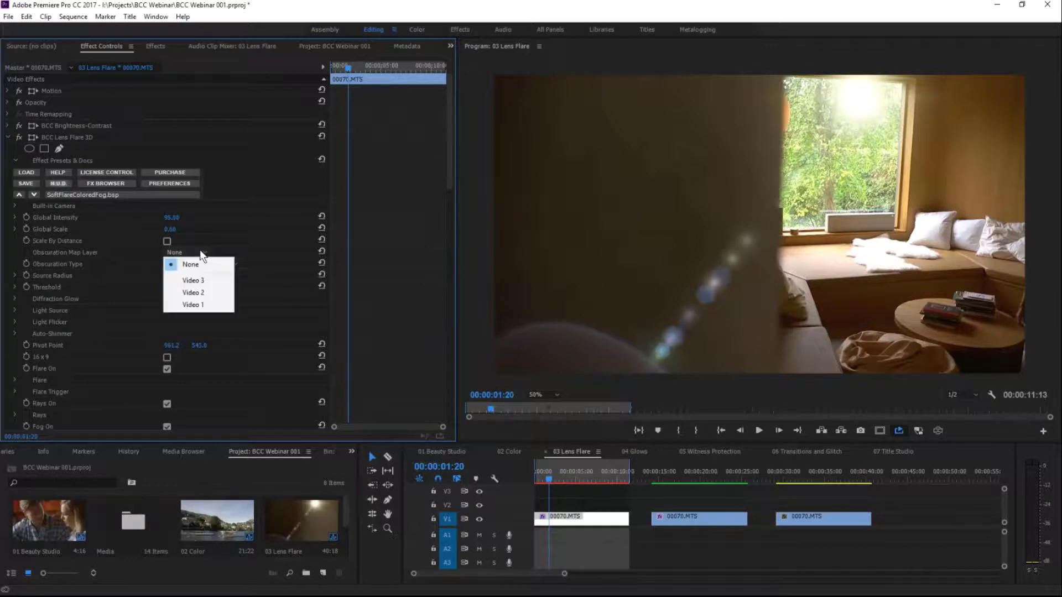
click(225, 306)
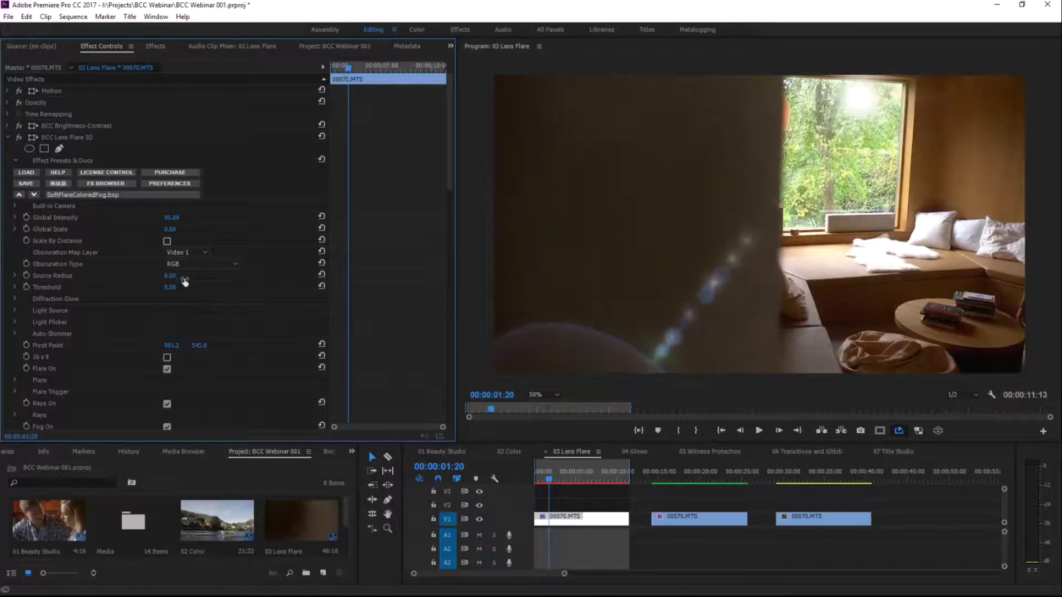
drag(178, 281, 208, 279)
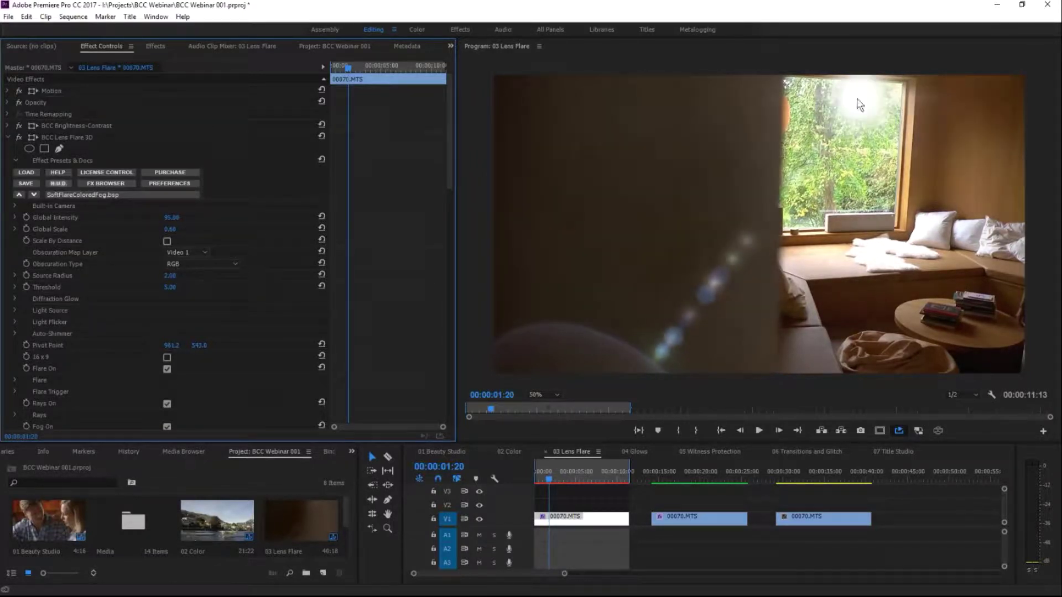
Step: Raise the lens flare's Threshold to 22 at 00:00:01:08 and return to the start of the clip
click(545, 479)
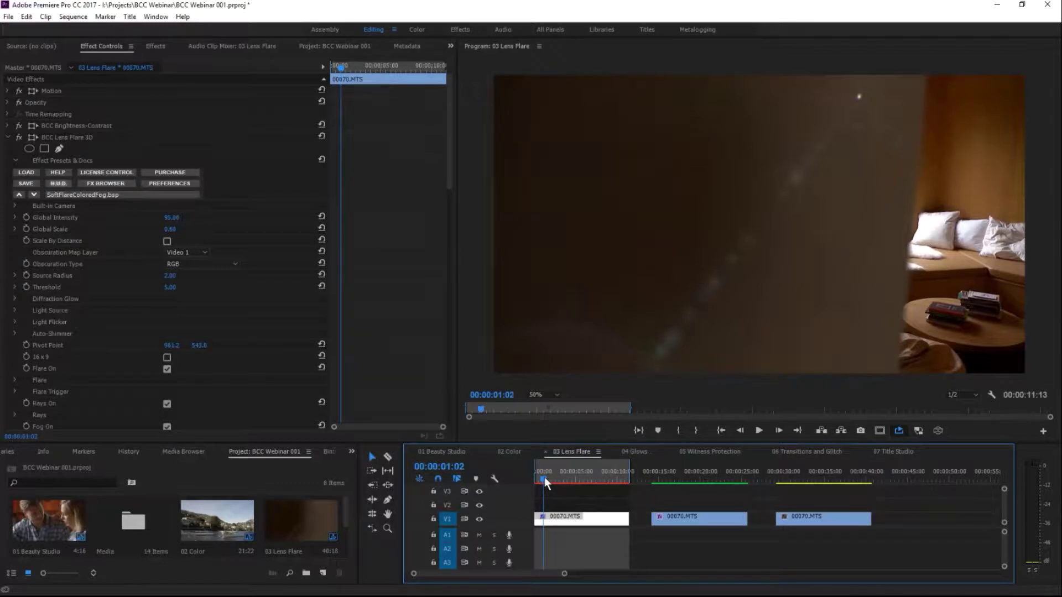
drag(544, 478, 546, 478)
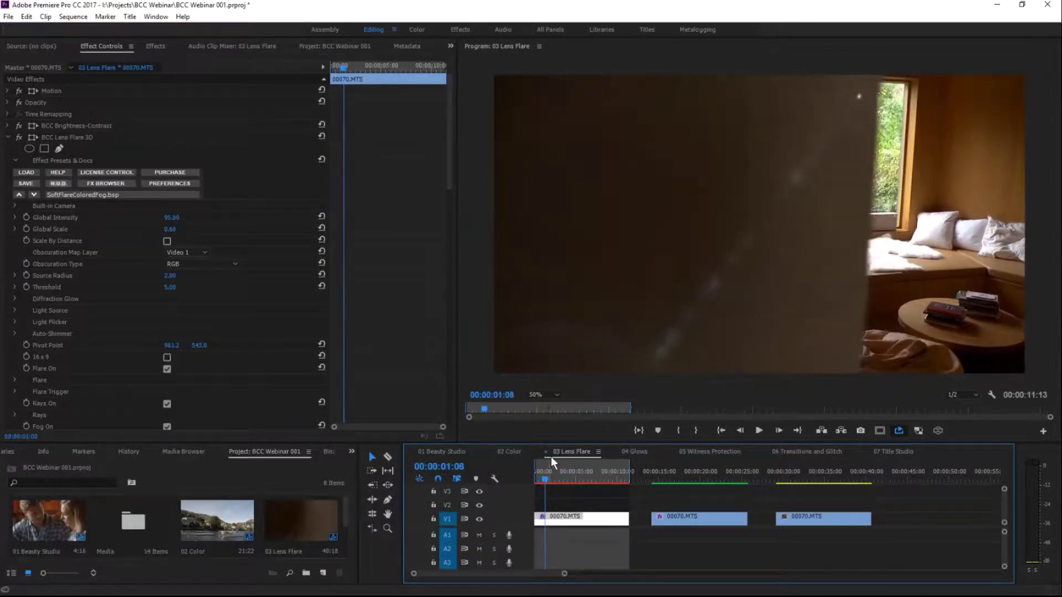
click(170, 287)
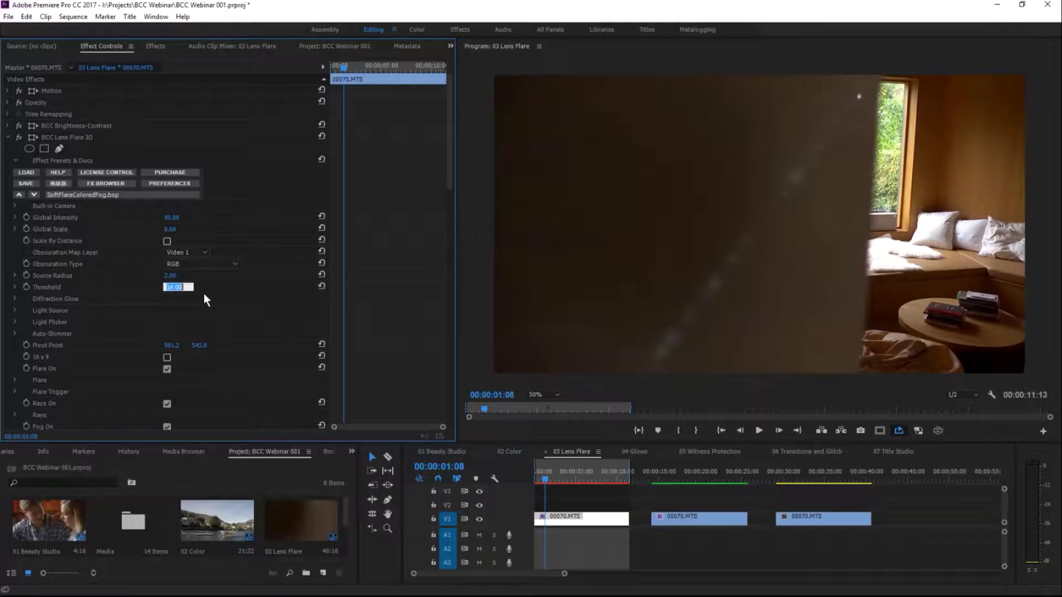
key(Up)
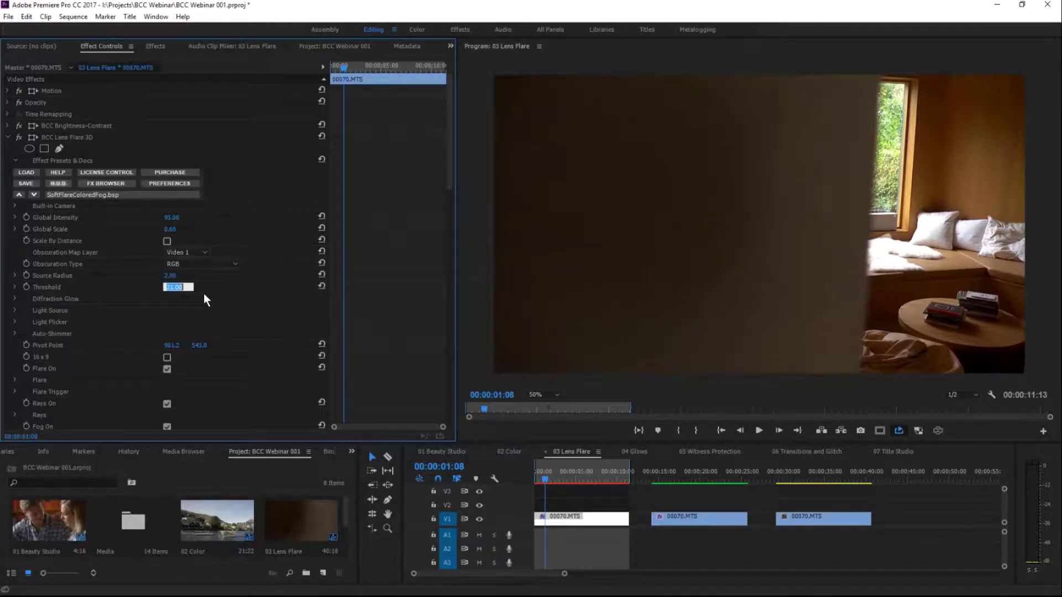
key(Up)
key(Up)
key(Return)
drag(545, 479, 533, 477)
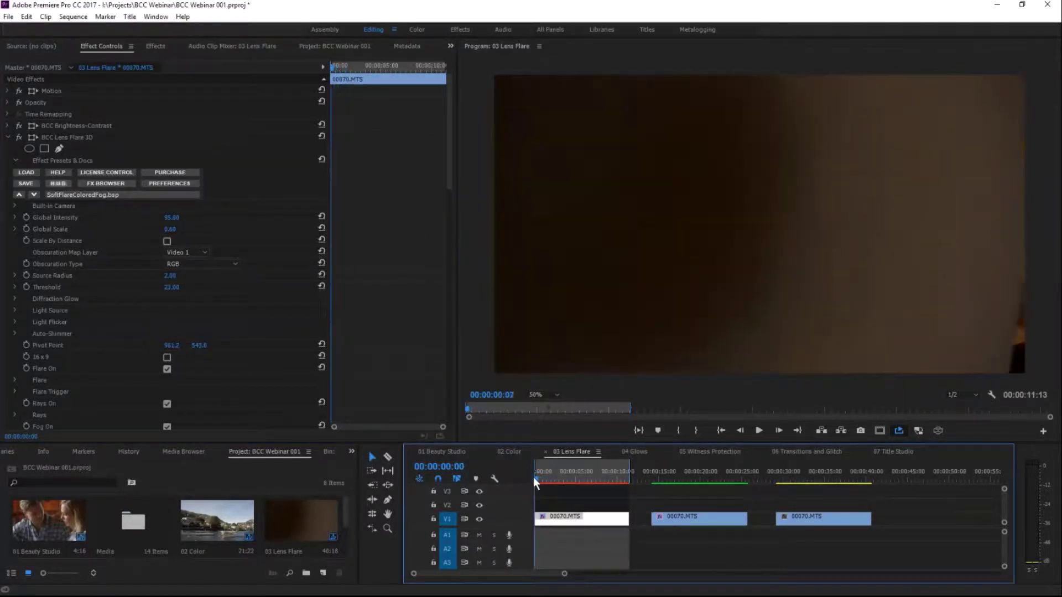
Step: Play the clip from the start, stop at 00:00:03:12, and set the lens flare's Source Radius to 6
click(756, 432)
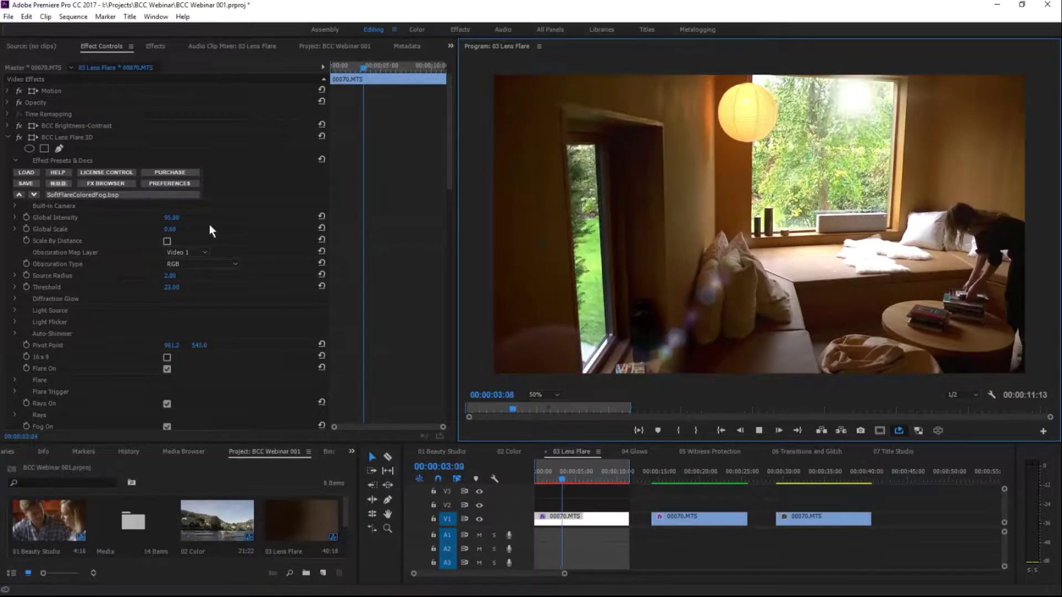
key(space)
click(179, 280)
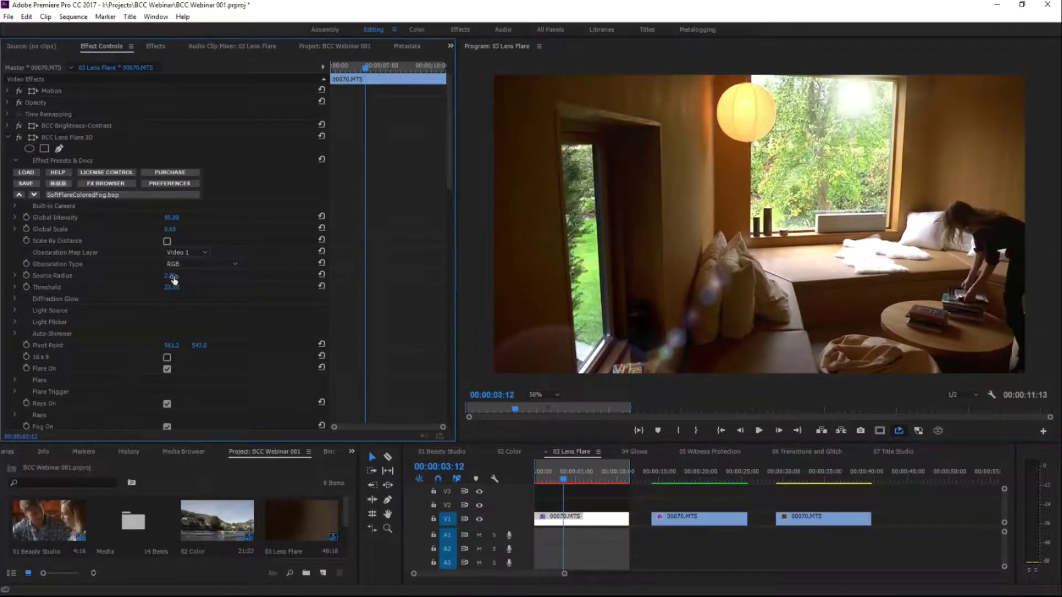
drag(185, 280, 177, 280)
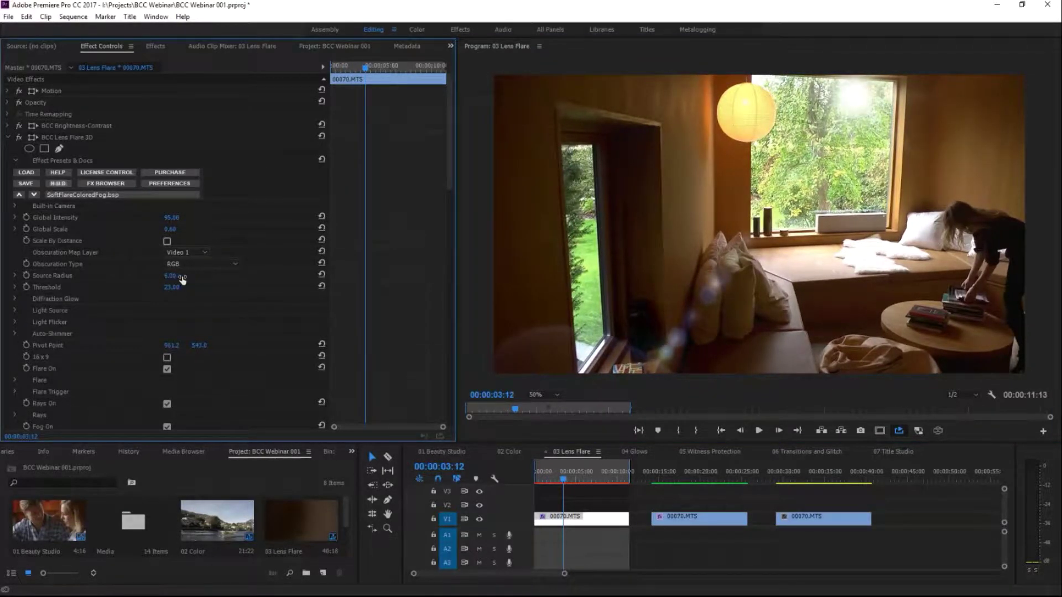
Step: Play the remainder of the lens flare clip, save the project, and collapse the BCC Lens Flare 3D settings
click(759, 437)
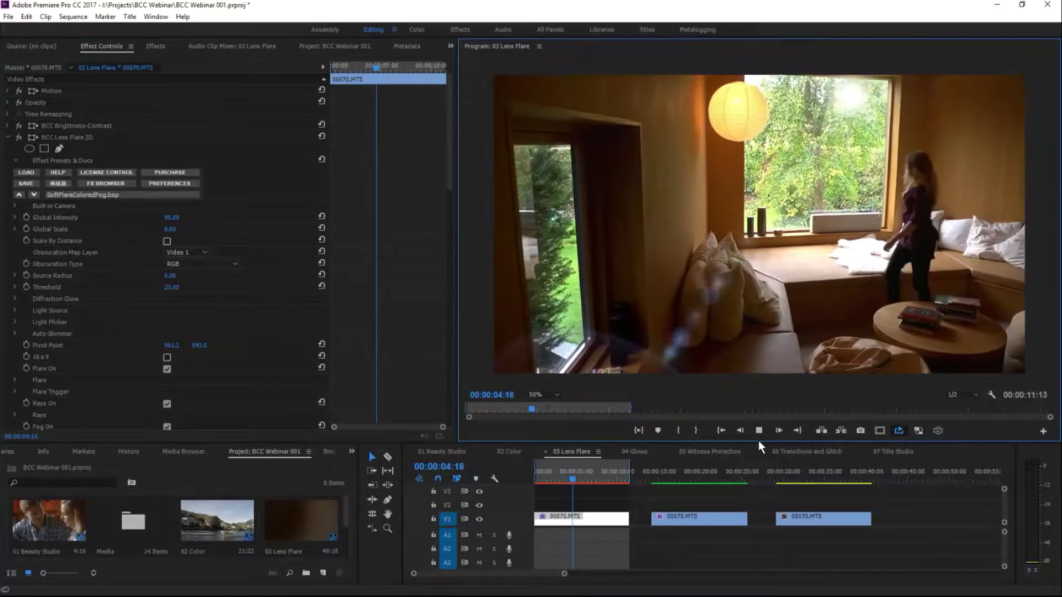
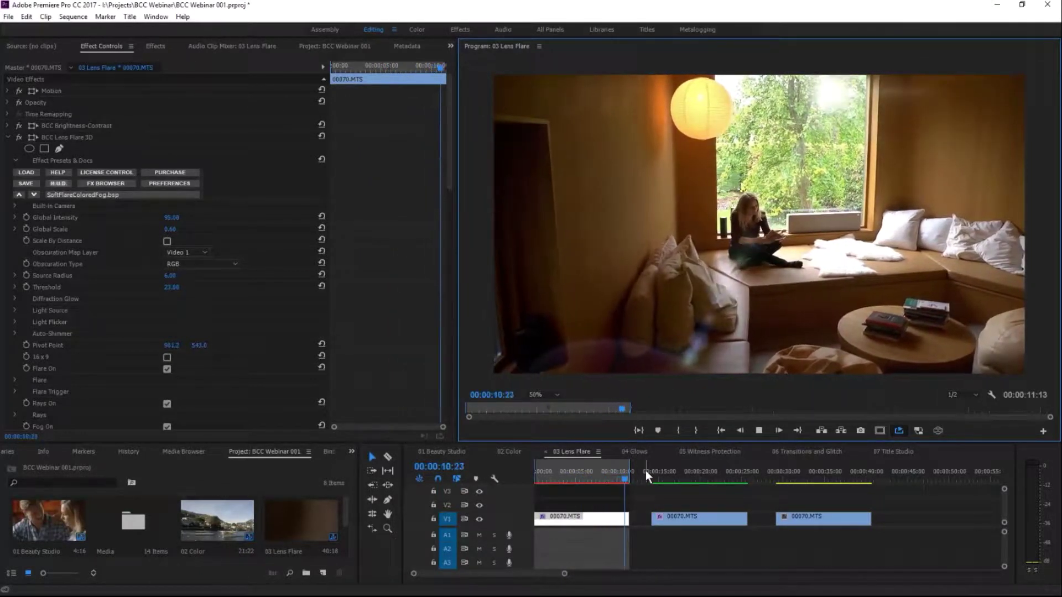
key(space)
key(ctrl+s)
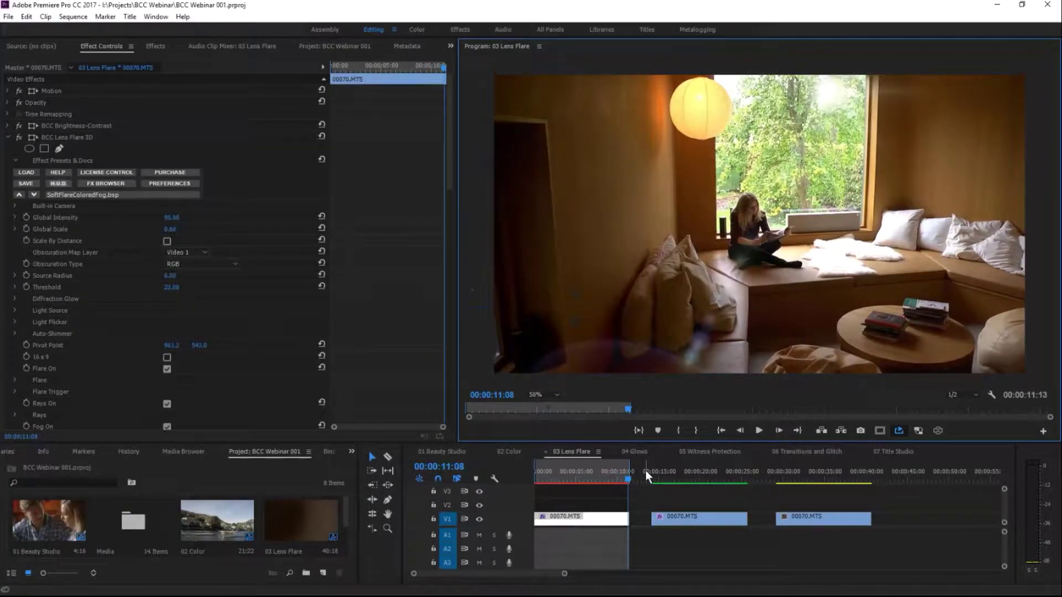
click(10, 135)
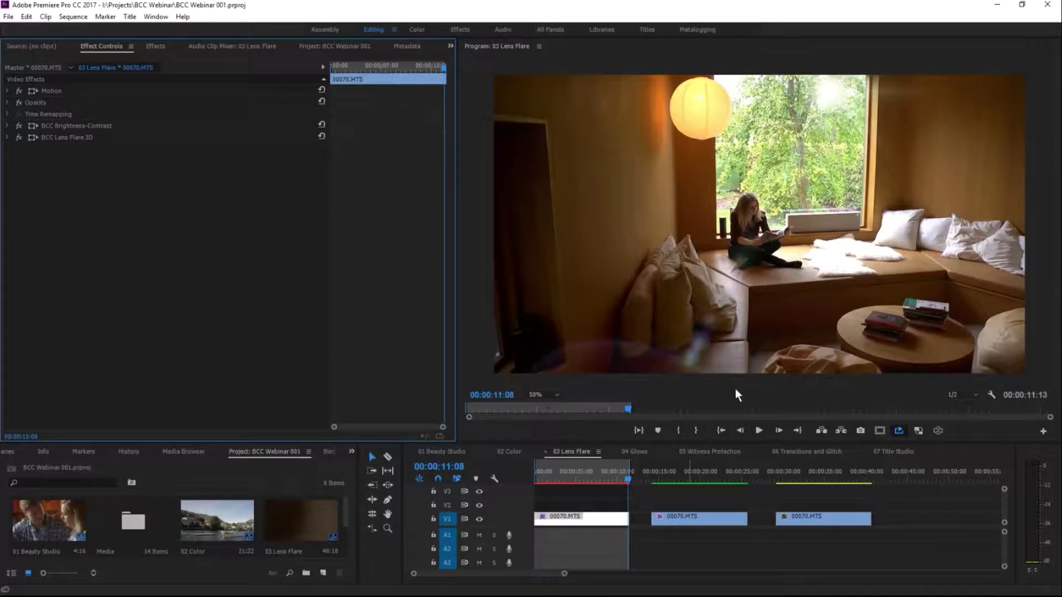
Step: Open the 04 Glows sequence and set its program view to 25% zoom and 1/4 playback resolution
click(638, 453)
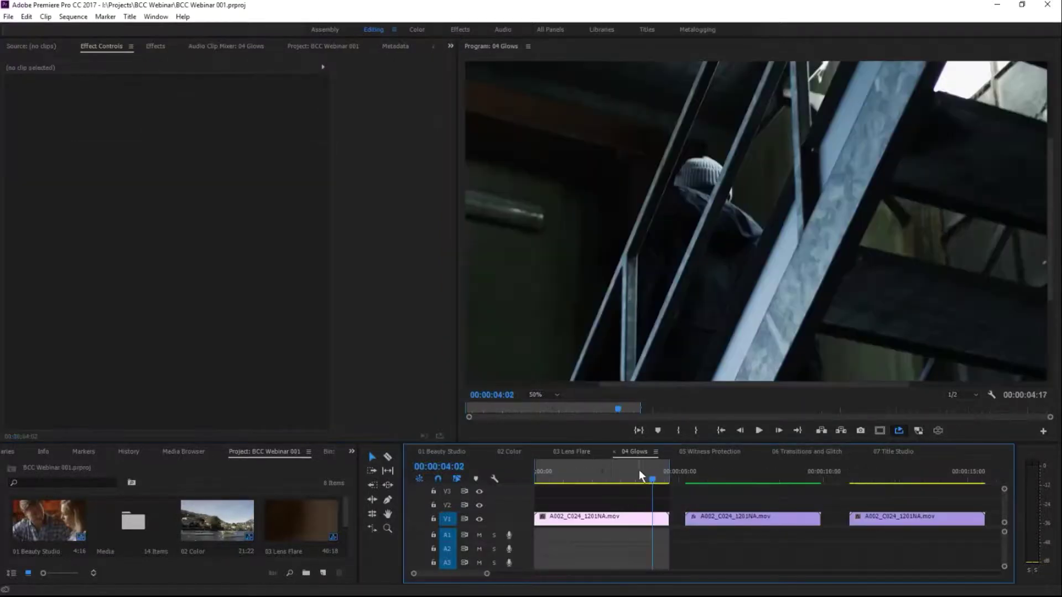
click(556, 394)
click(556, 437)
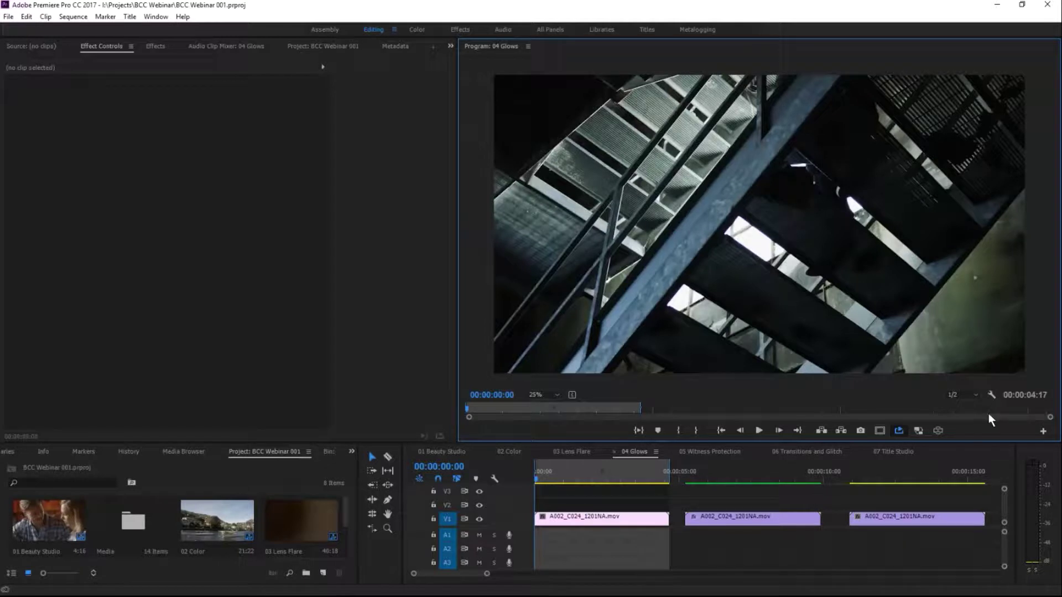
click(958, 395)
click(967, 436)
Step: Play the untreated first clip of 04 Glows and return to its start
click(758, 430)
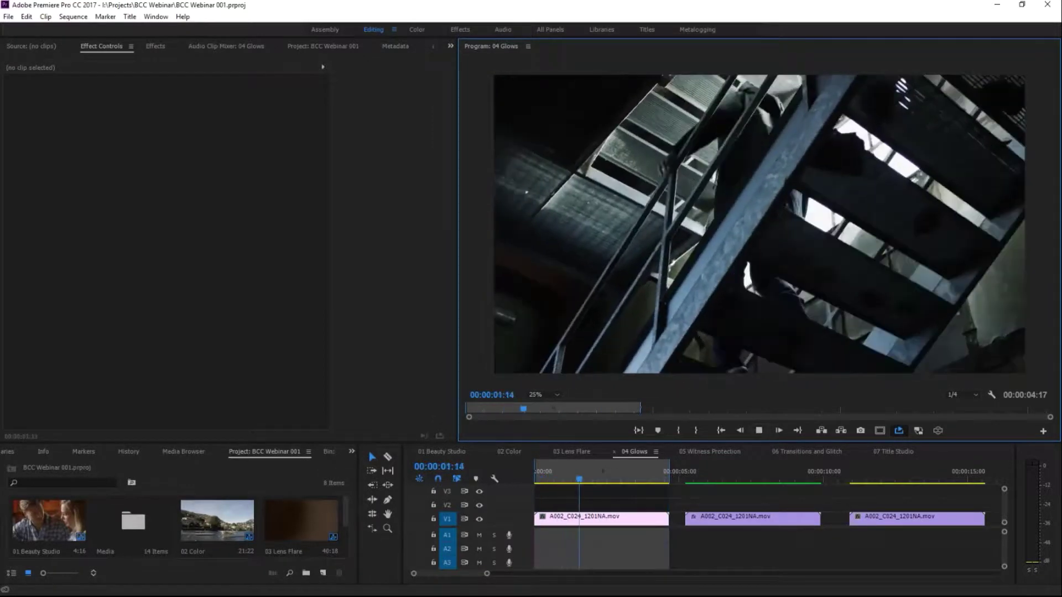
click(755, 430)
drag(569, 475, 536, 473)
Step: Apply BCC Fast Film Glow from the BCC10 Film Style effects to the first A002_C024_1201NA.mov clip
click(155, 47)
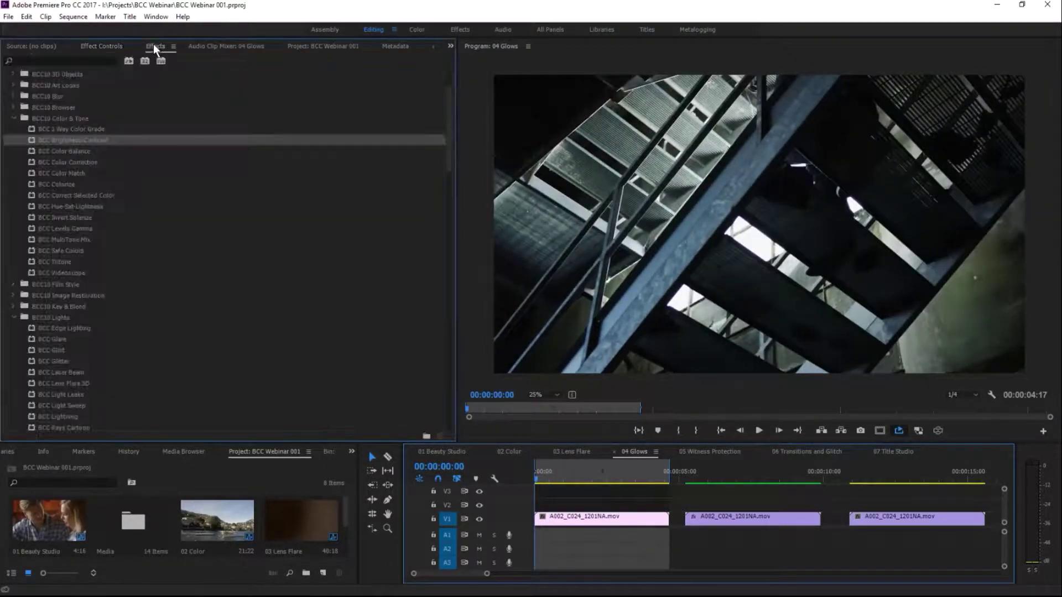
click(14, 118)
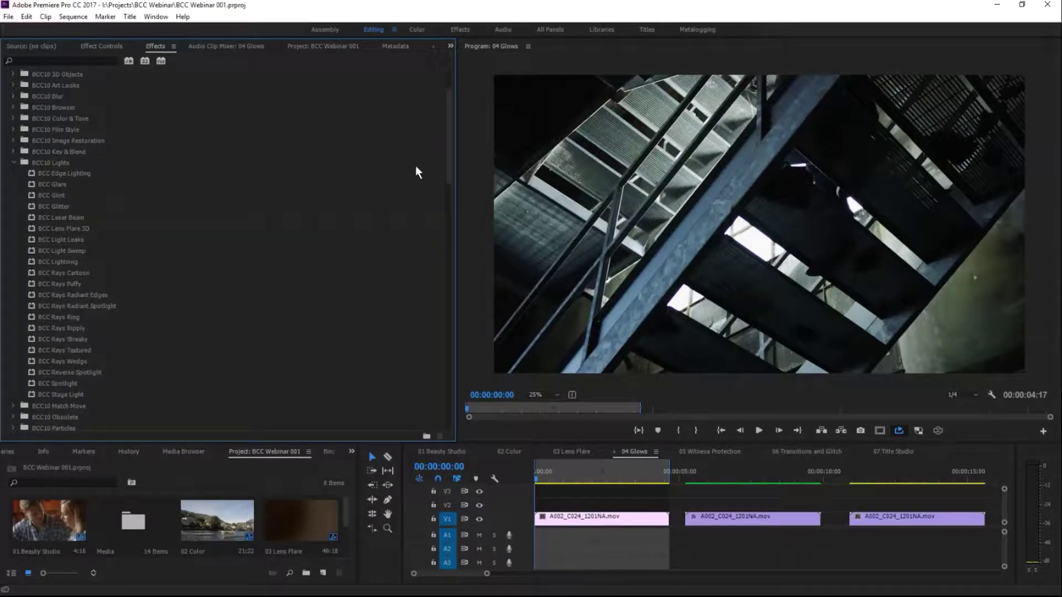
drag(540, 474, 580, 469)
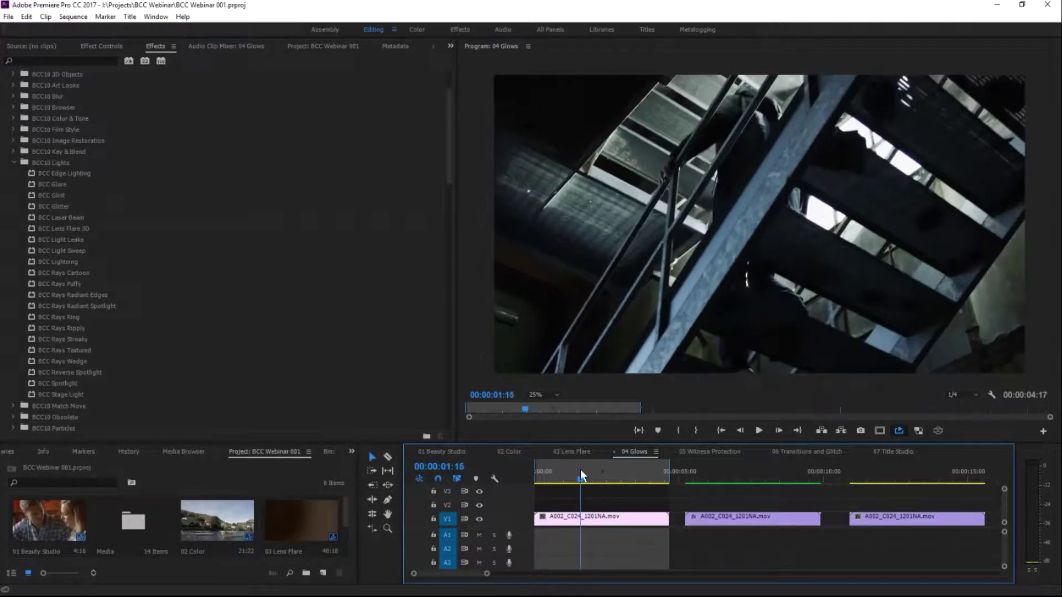
click(14, 162)
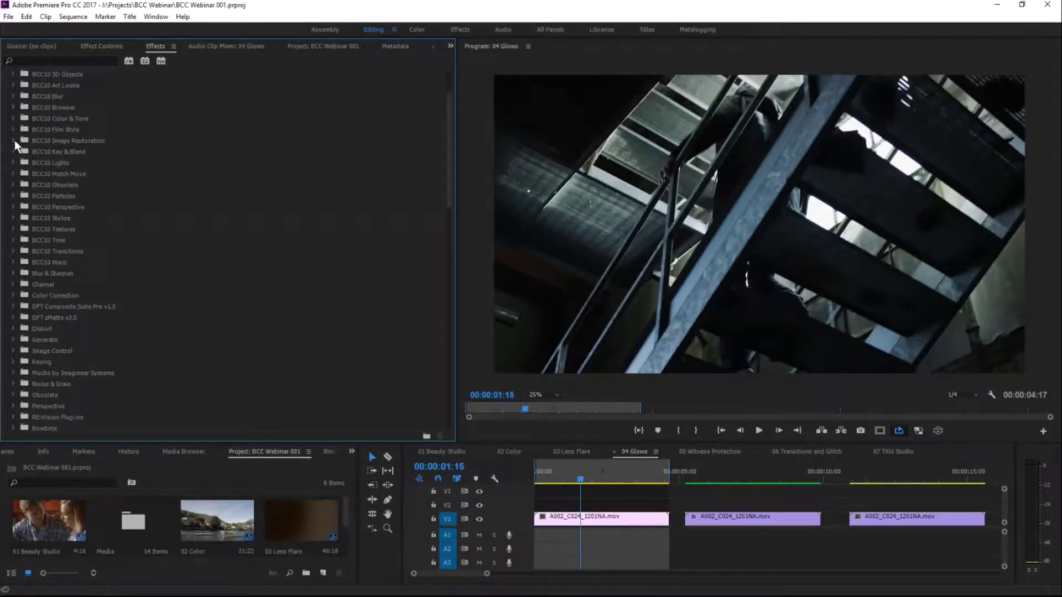
click(14, 140)
click(15, 140)
click(13, 130)
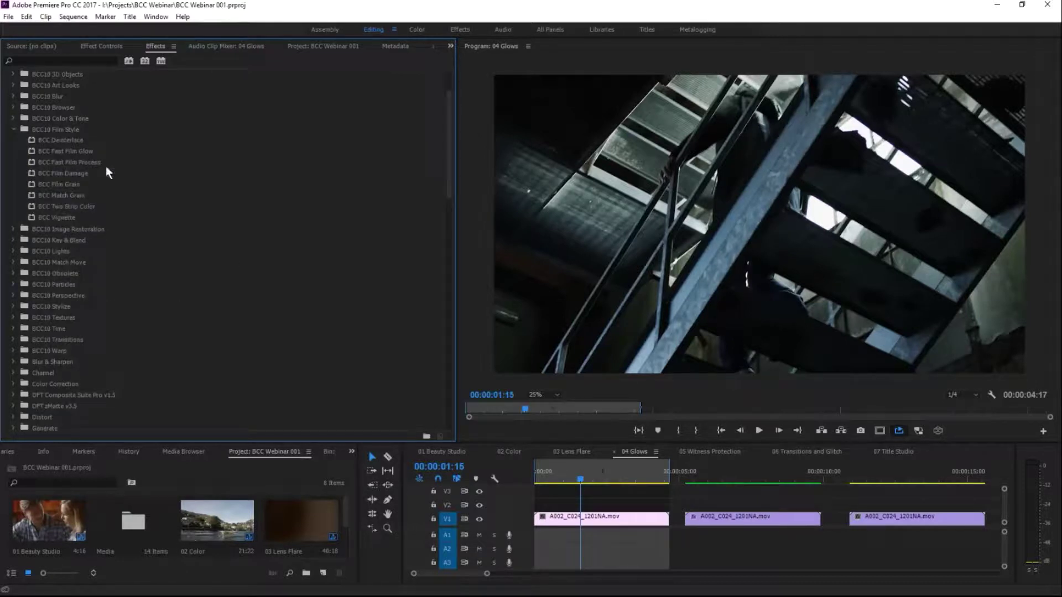
click(83, 151)
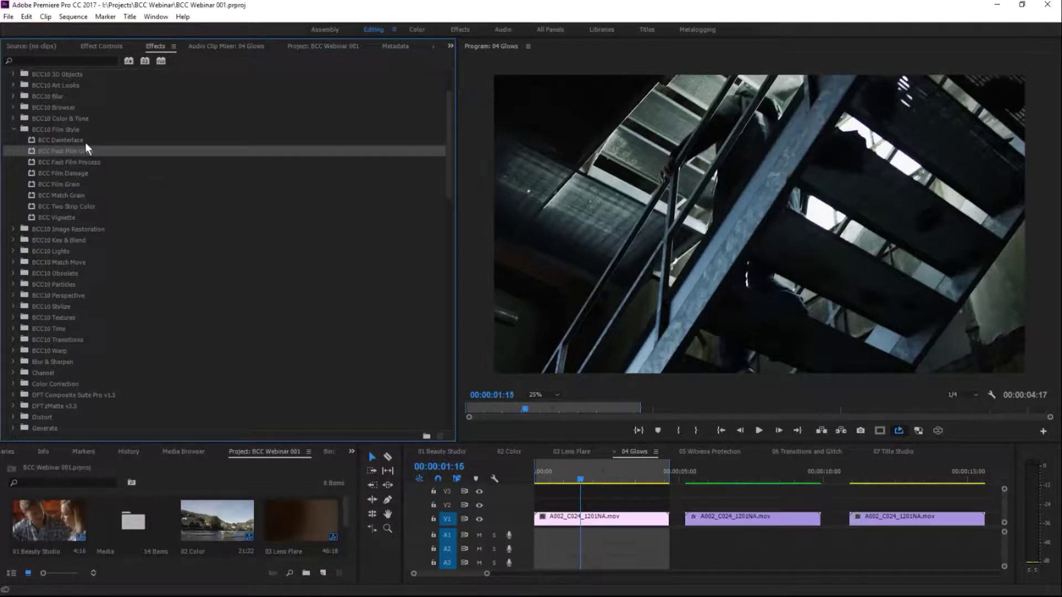
drag(378, 188, 606, 522)
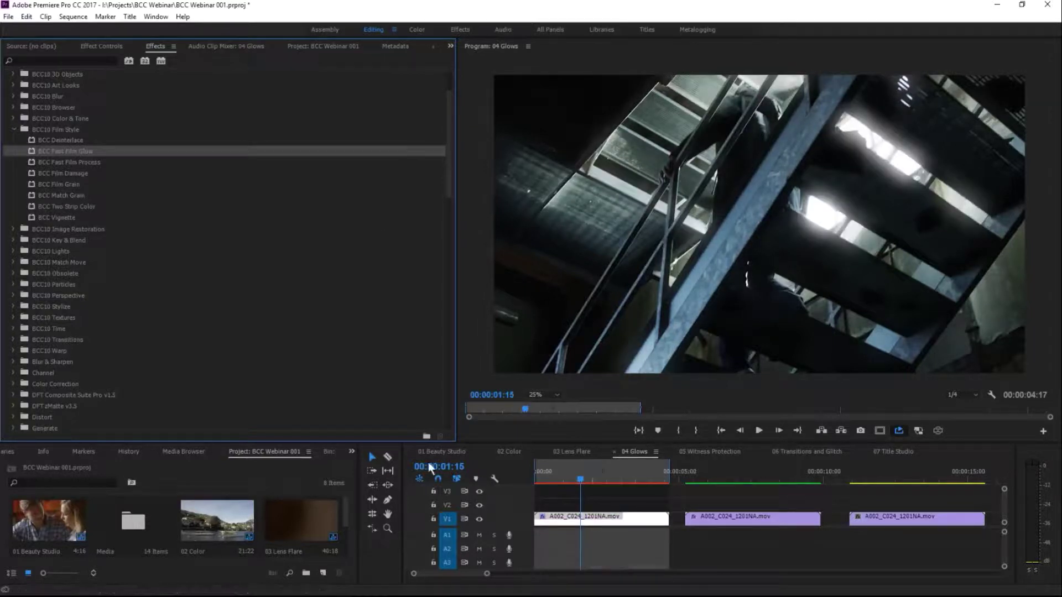
Step: Play the glow, return to 00:00:00:21, and set BCC Fast Film Glow's Glow Threshold to 65
click(759, 430)
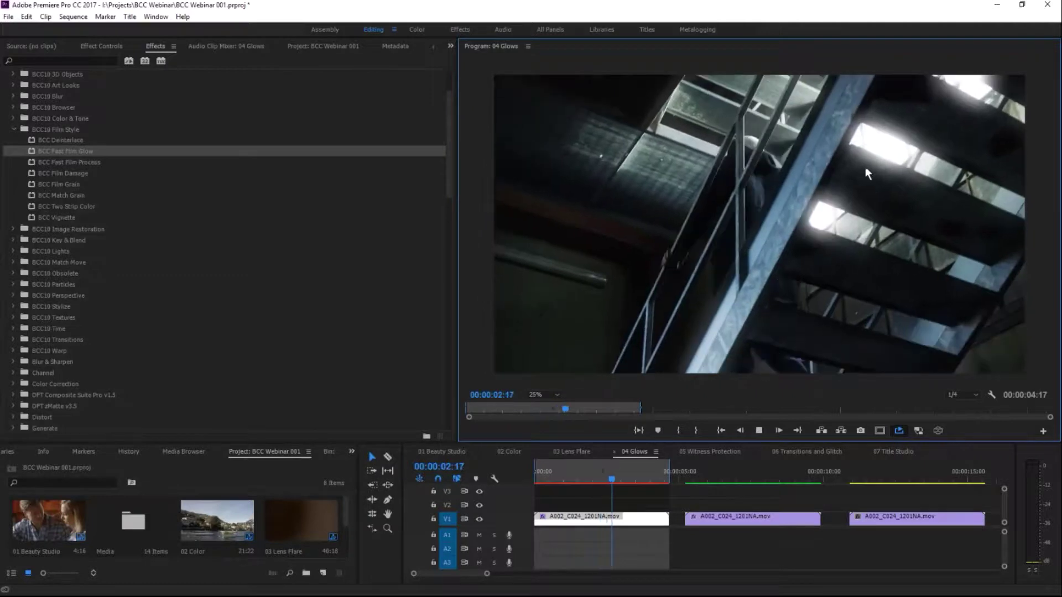
click(106, 45)
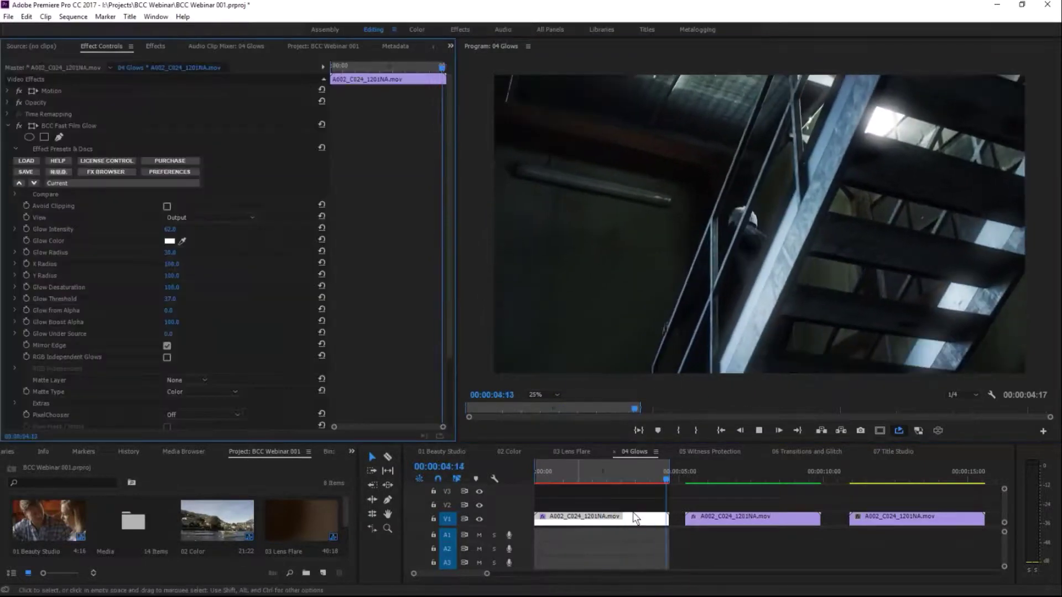
click(556, 477)
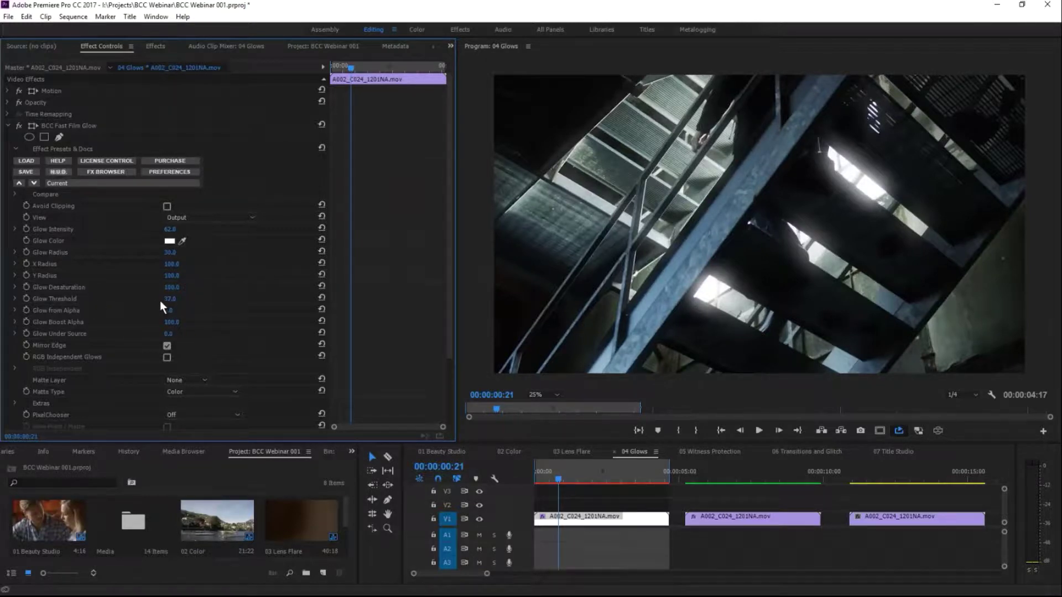
drag(170, 303, 204, 309)
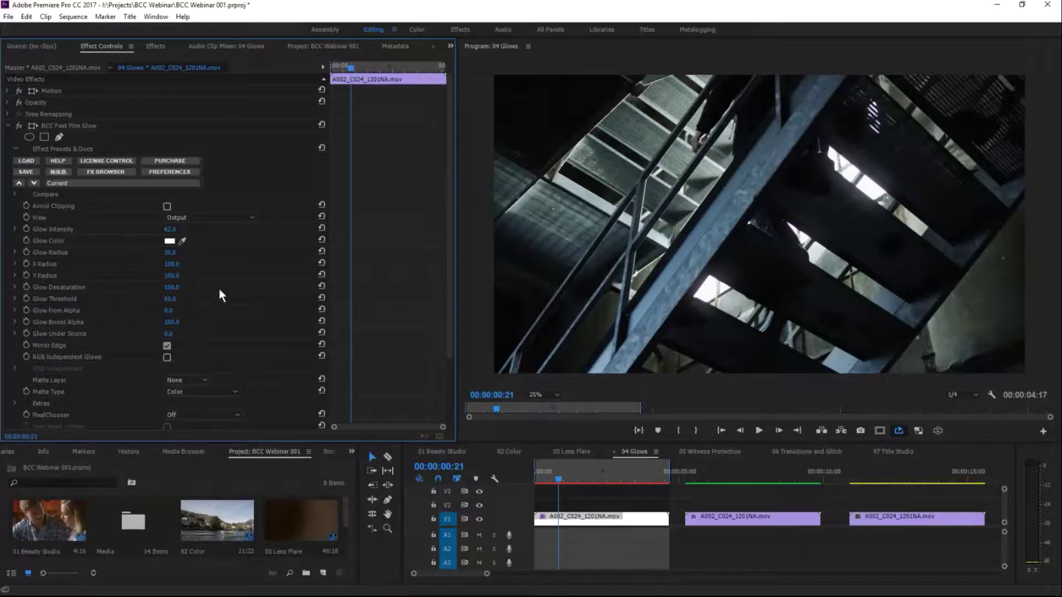
Step: Reduce BCC Fast Film Glow's Glow Intensity to 24, playing the clip between adjustments to judge the glow
click(759, 430)
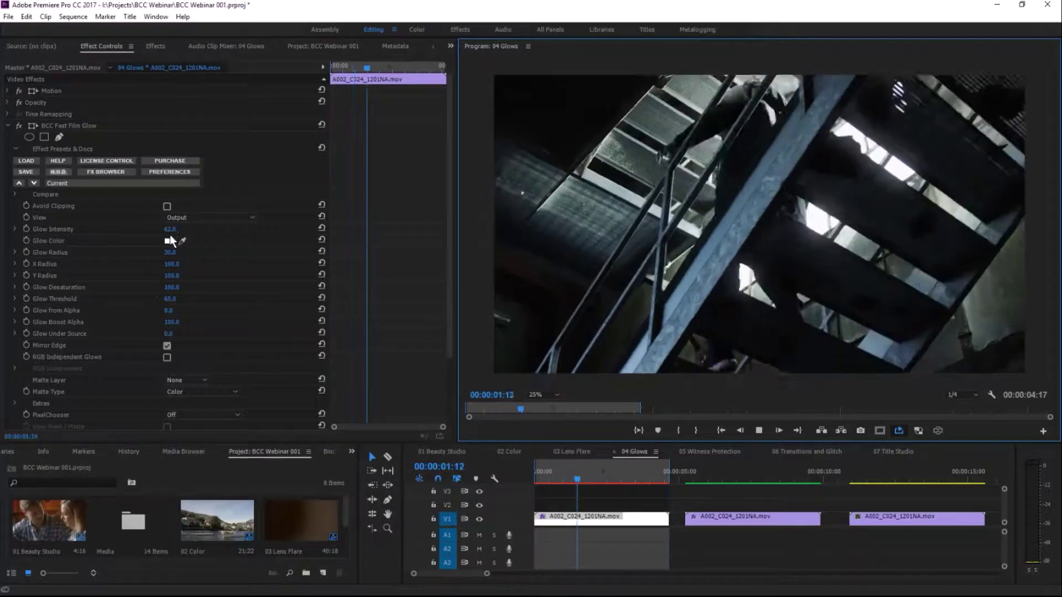
key(space)
drag(170, 229, 115, 236)
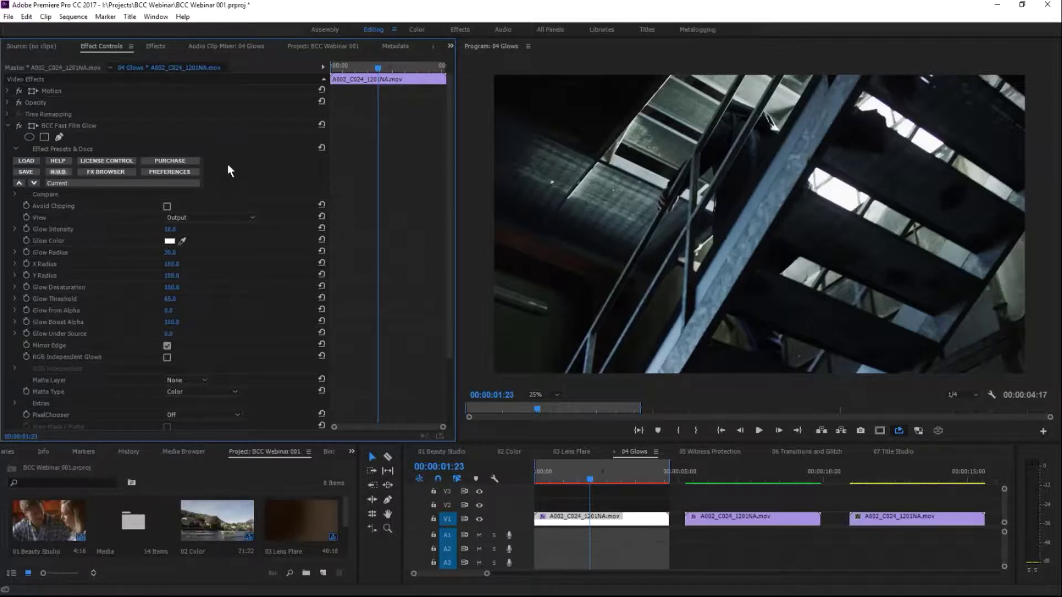
drag(170, 232, 178, 233)
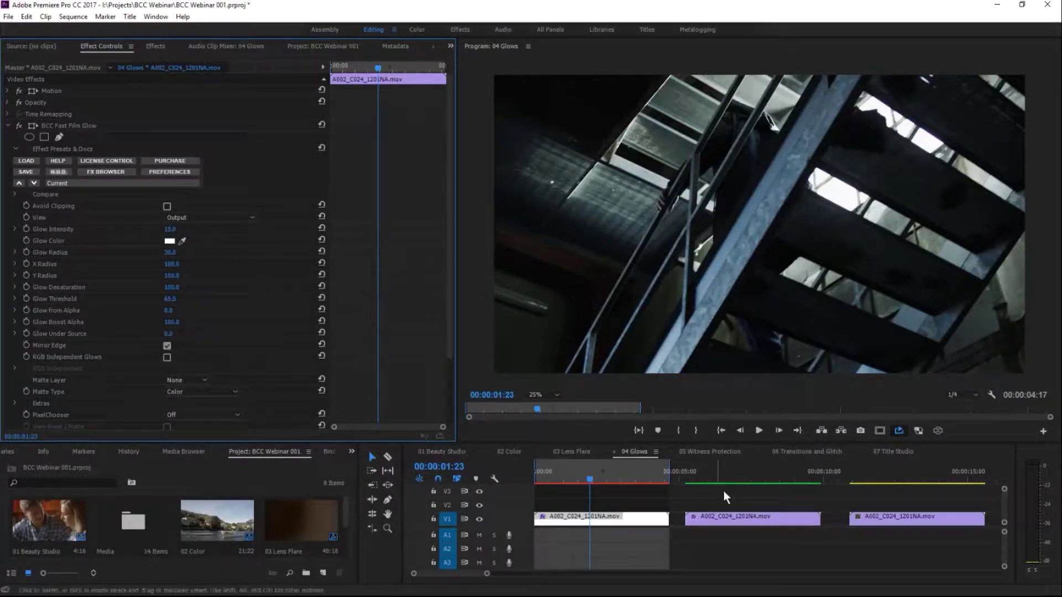
click(760, 431)
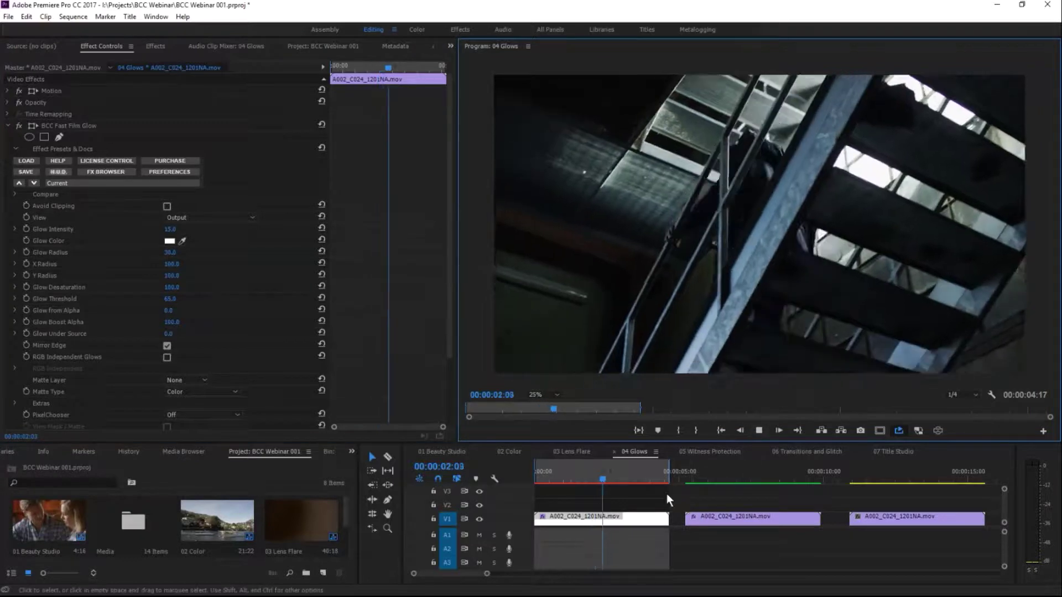
click(759, 431)
drag(171, 230, 184, 235)
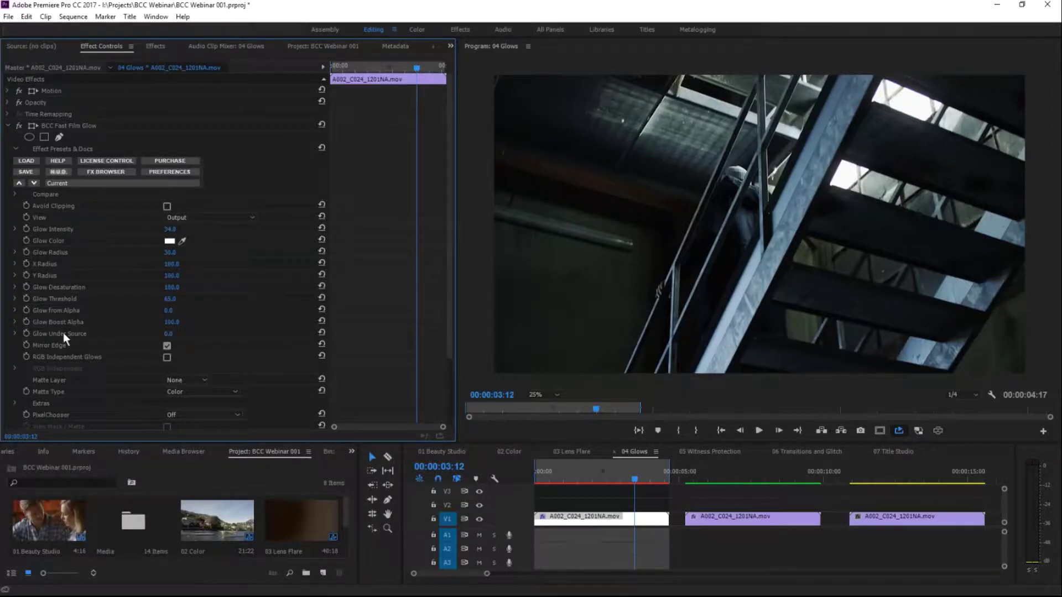
Step: Open the FX Browser for BCC Fast Film Glow and preview Cold Blue Aura, Color Push Red Glow, Cool Mist bump bump and Cool Blue
click(124, 172)
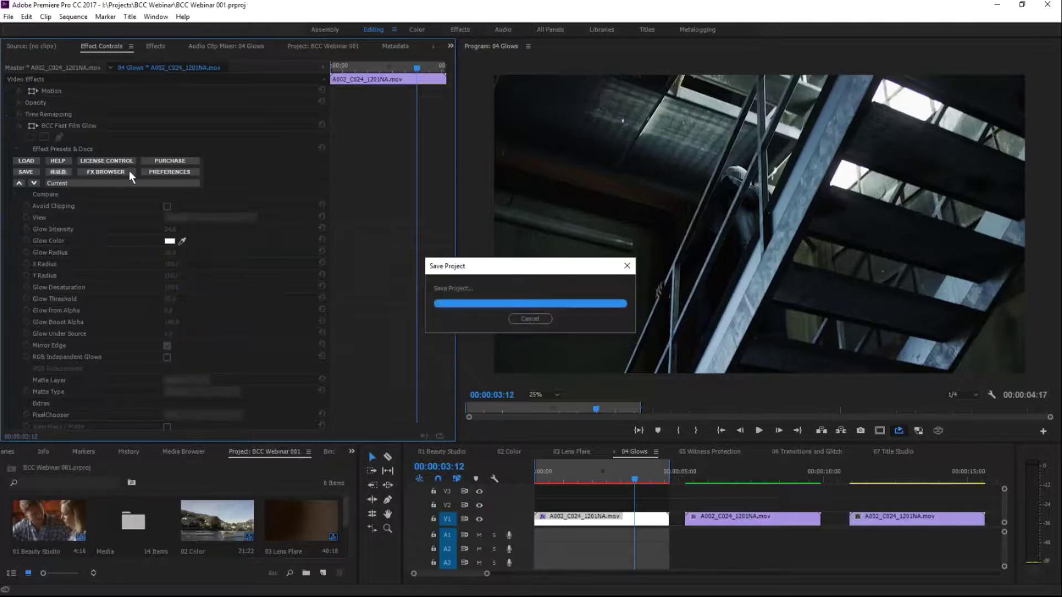
click(118, 170)
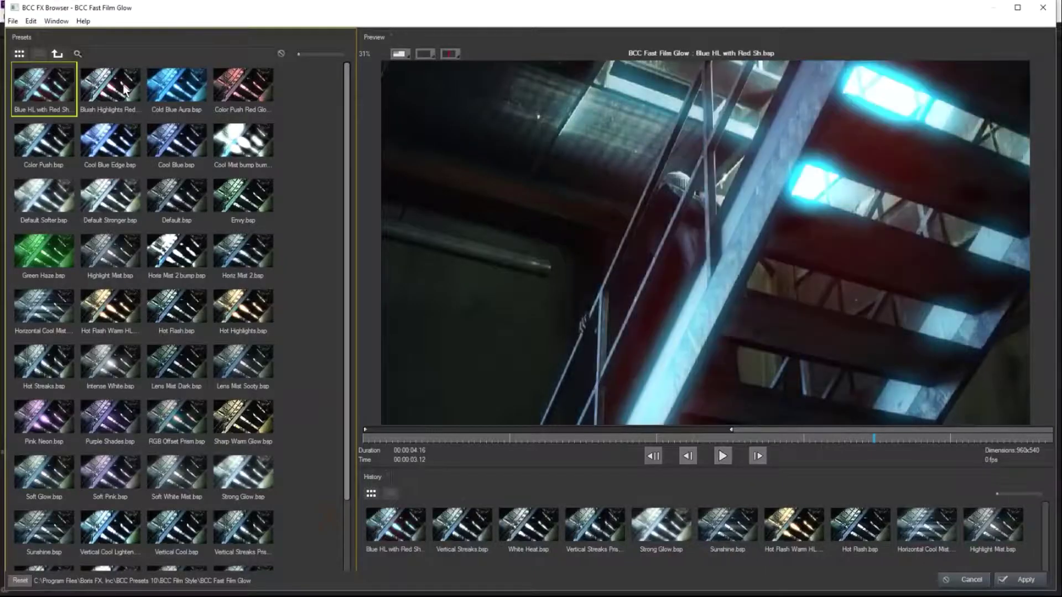
click(182, 93)
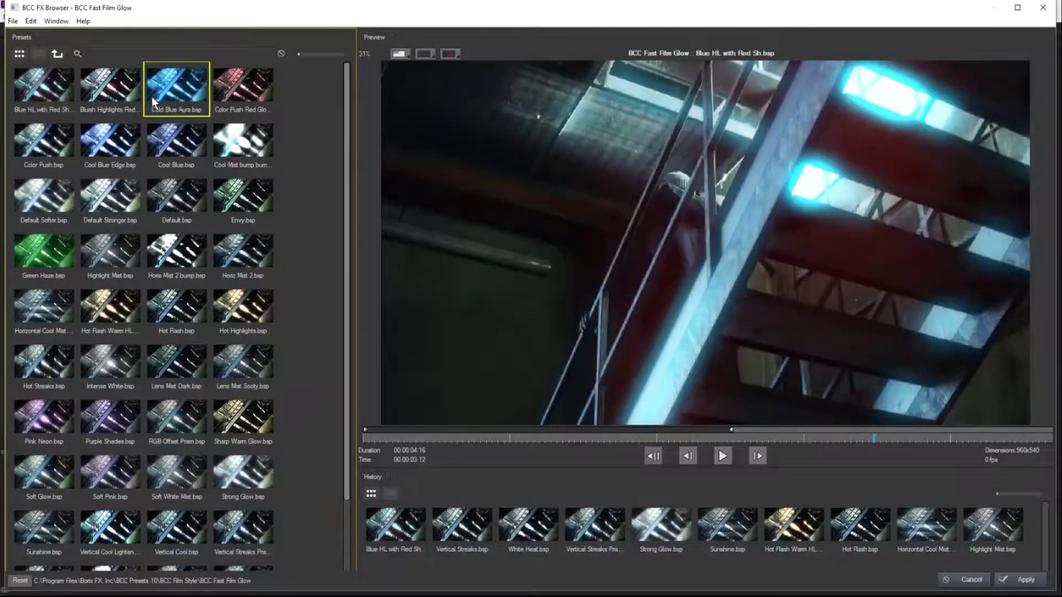
click(247, 93)
click(238, 148)
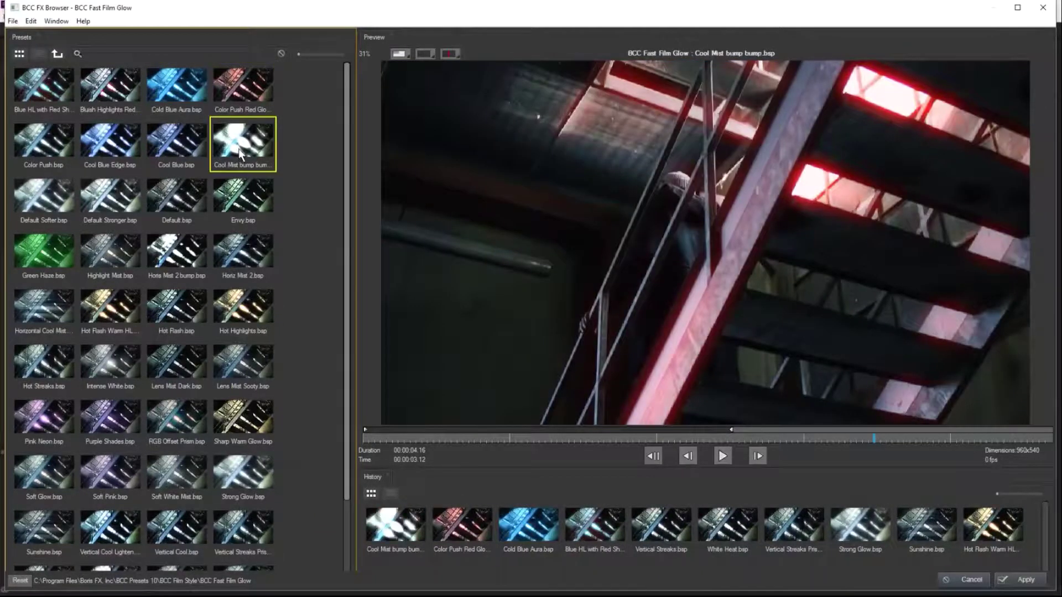
click(165, 148)
click(243, 87)
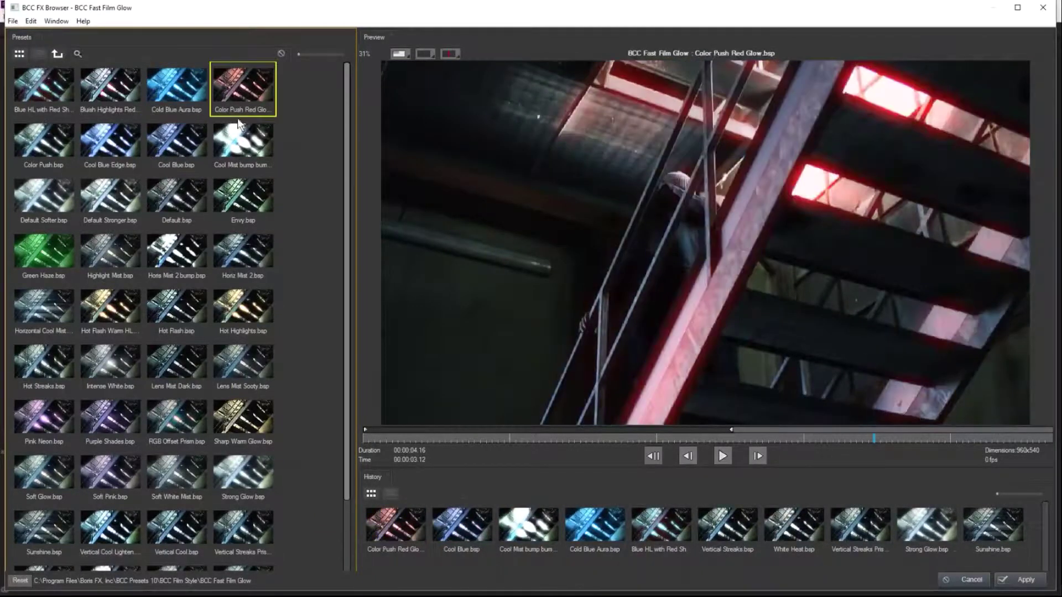
Step: Preview the Envy, Default, Color Push Red Glow, Green Haze, Horizontal Cool Mist, Hot Flash, Lens Mist Dark and Lens Mist Sooty presets
click(248, 199)
click(177, 195)
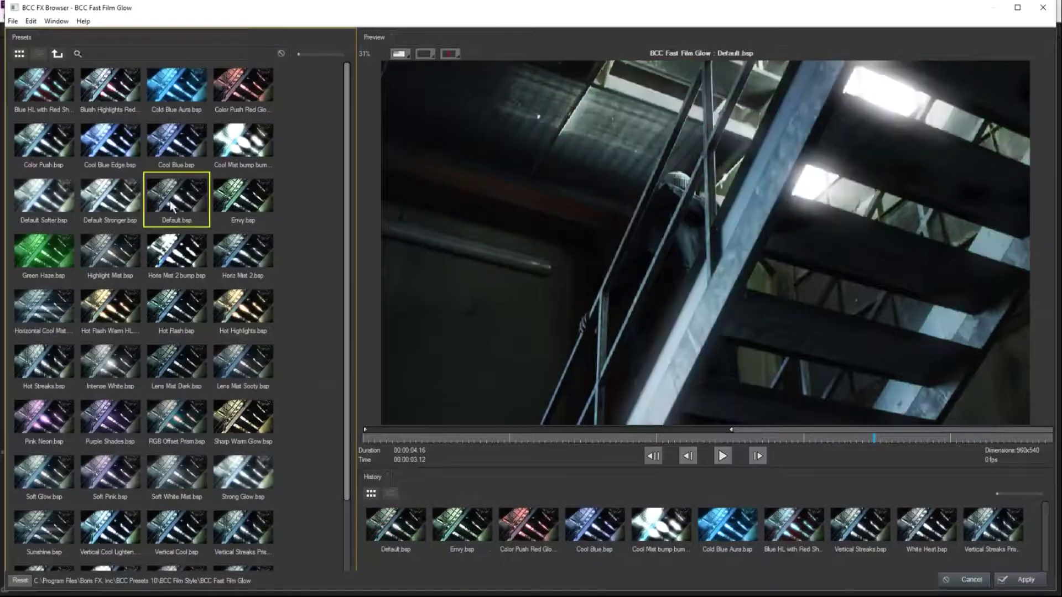
click(248, 95)
click(248, 199)
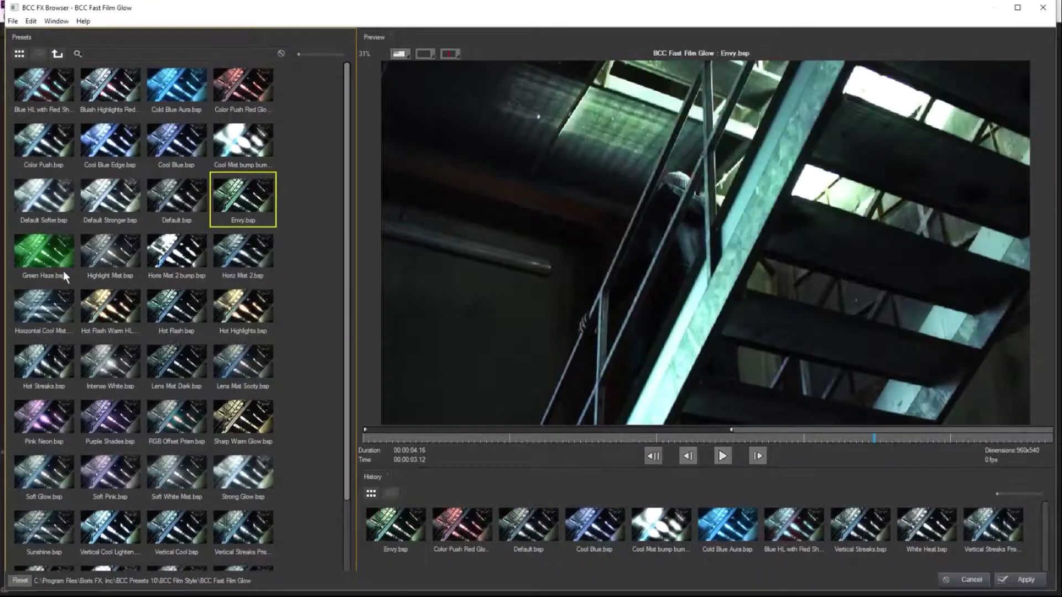
click(50, 269)
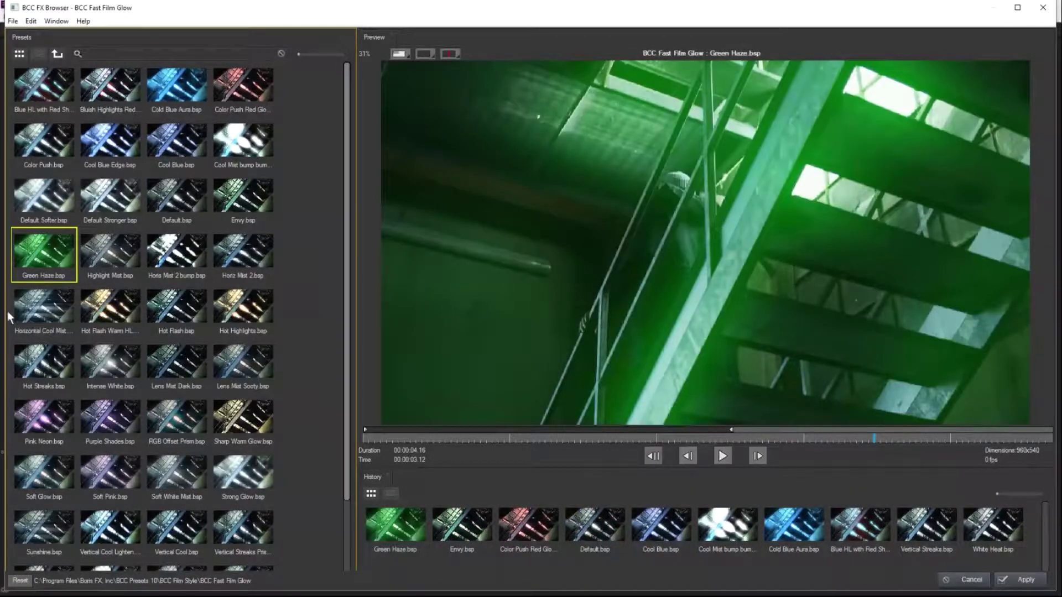
click(41, 319)
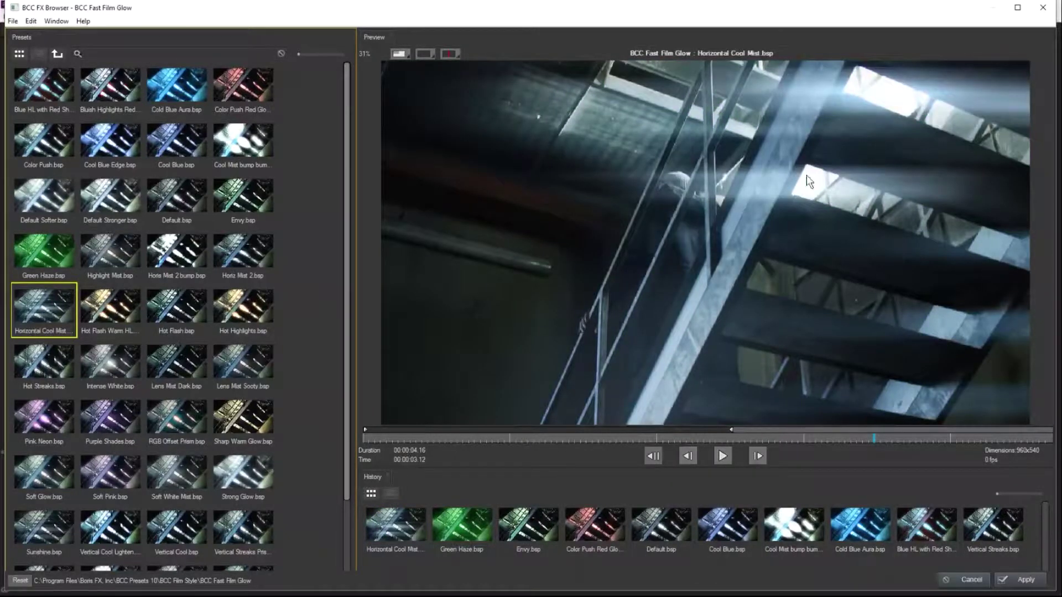
click(160, 305)
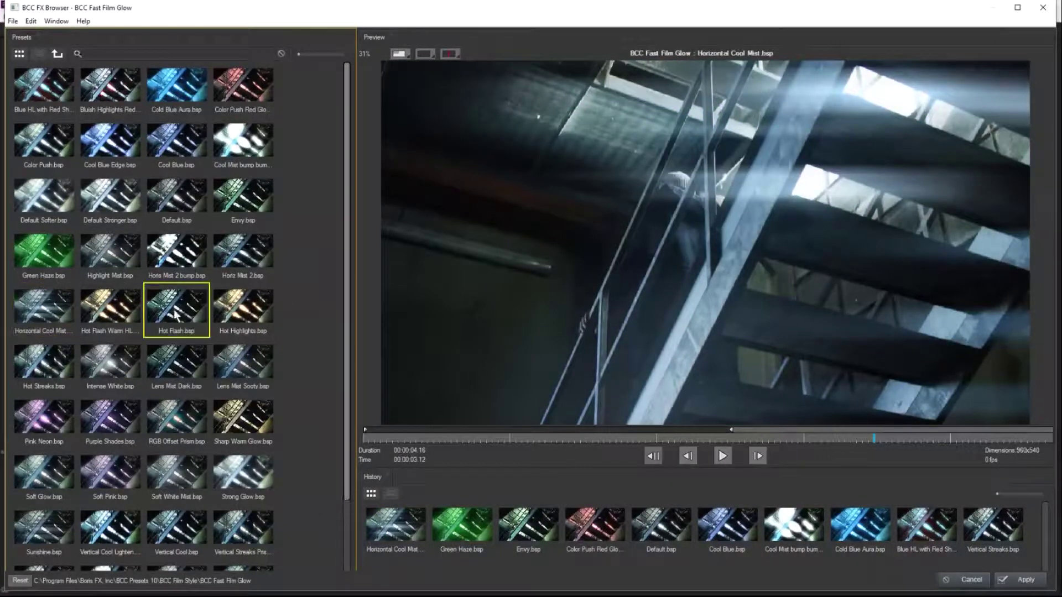
click(190, 364)
click(240, 363)
Step: Reselect the Horizontal Cool Mist preset, play its preview, apply it to the clip, and park the playhead at 00:00:01:04
click(417, 520)
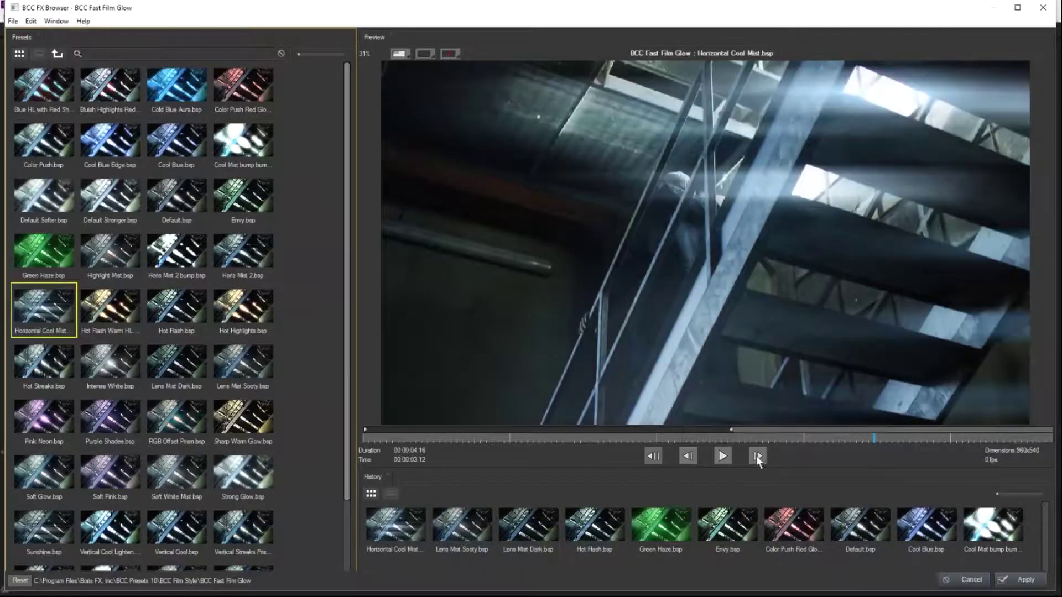
click(715, 454)
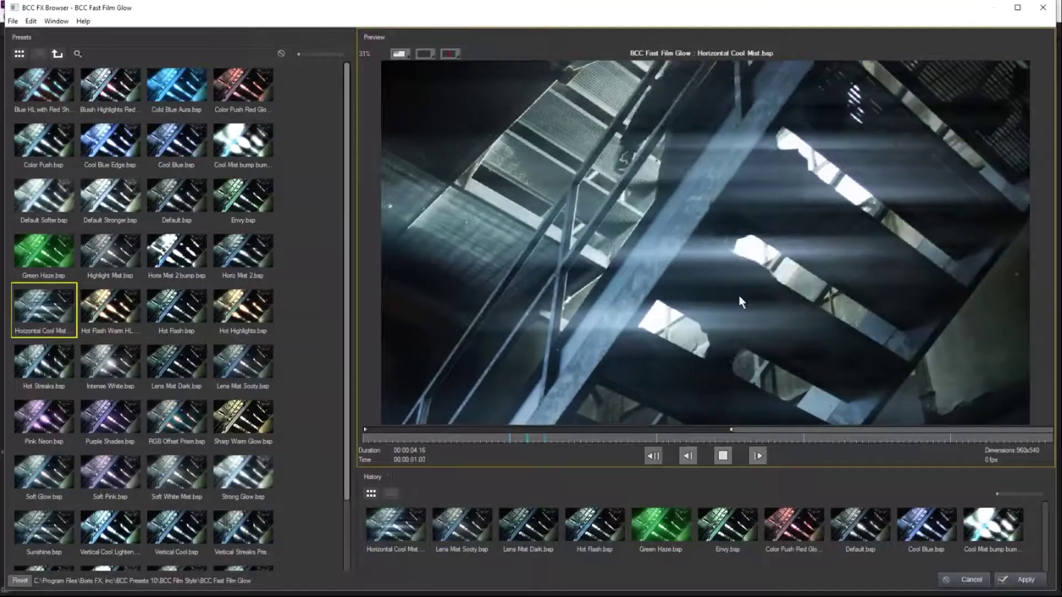
click(723, 456)
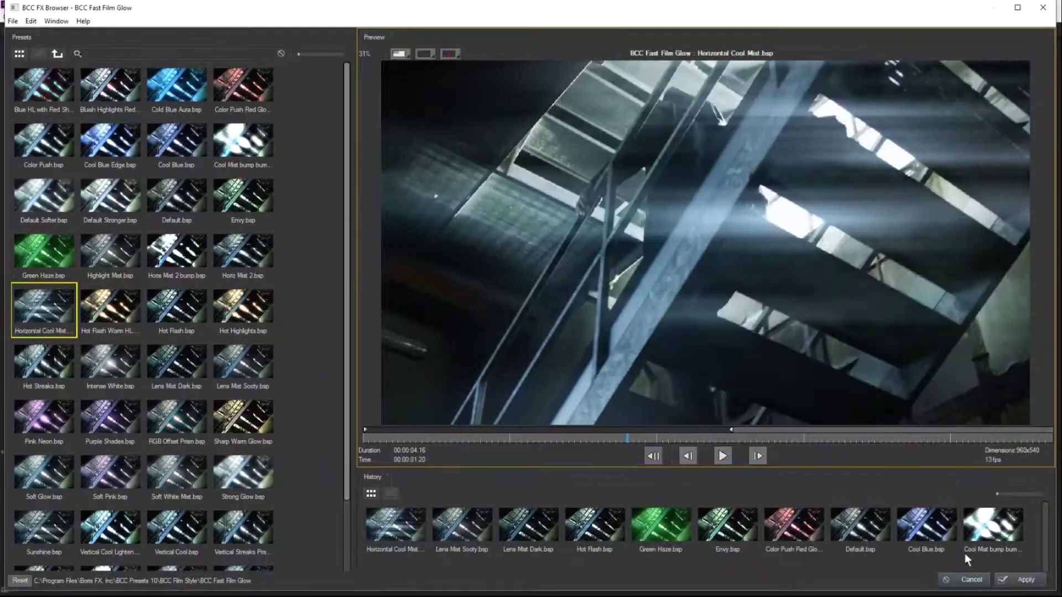
click(1027, 582)
mouse_move(585, 476)
mouse_down()
mouse_move(560, 476)
mouse_move(592, 476)
mouse_move(568, 476)
mouse_up()
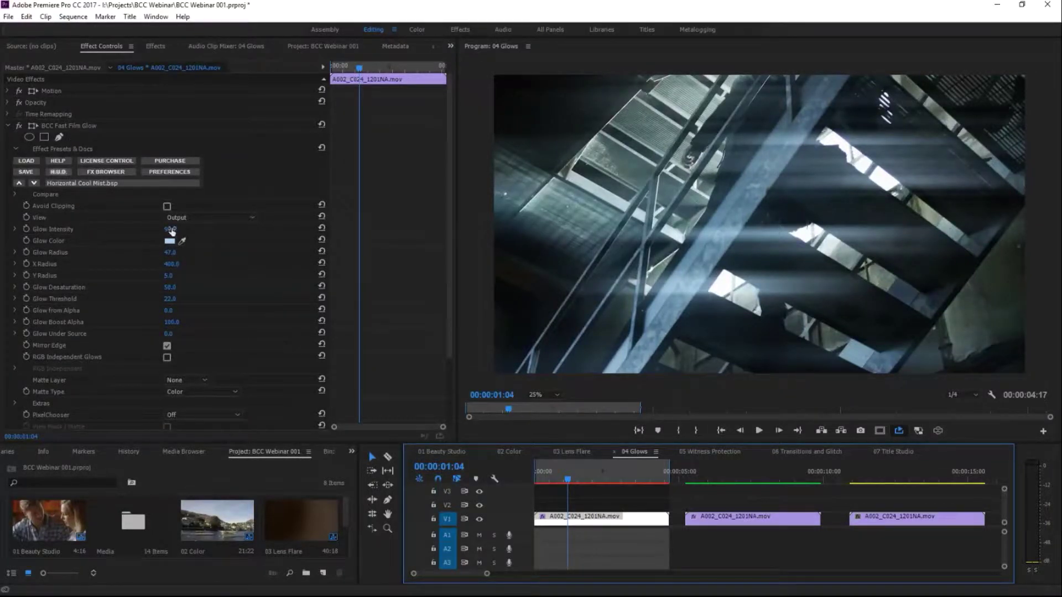
Step: Set BCC Fast Film Glow's Glow Intensity to 67, raise its Glow Radius, and set X Radius to 0 and Y Radius to 300
mouse_move(172, 232)
mouse_down()
mouse_move(142, 234)
mouse_move(172, 254)
mouse_move(152, 259)
mouse_move(201, 256)
mouse_move(110, 261)
mouse_move(148, 261)
mouse_move(138, 261)
mouse_up()
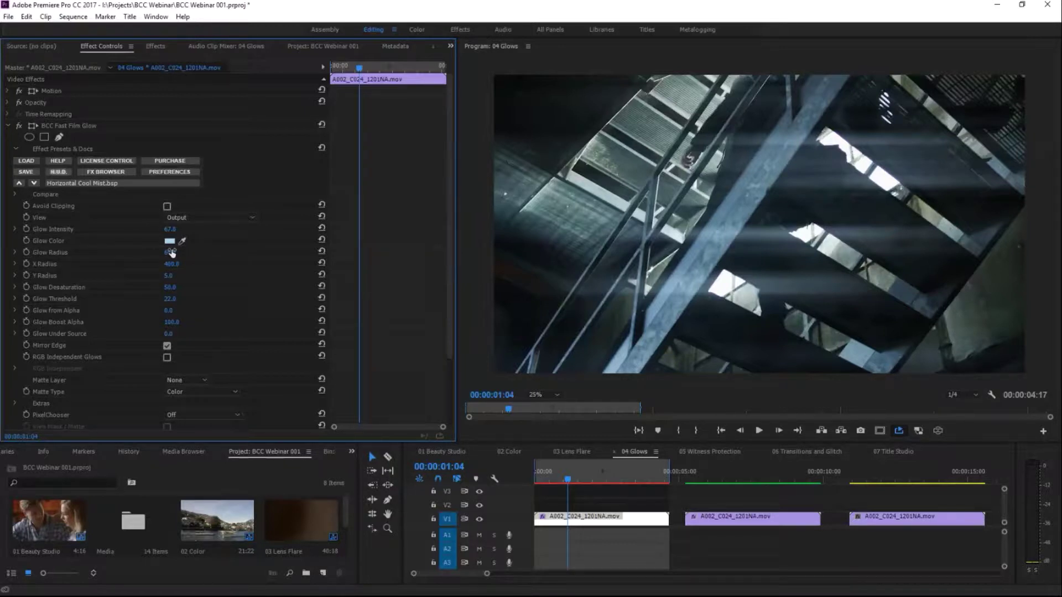
click(170, 265)
text(0)
key(Tab)
text(300)
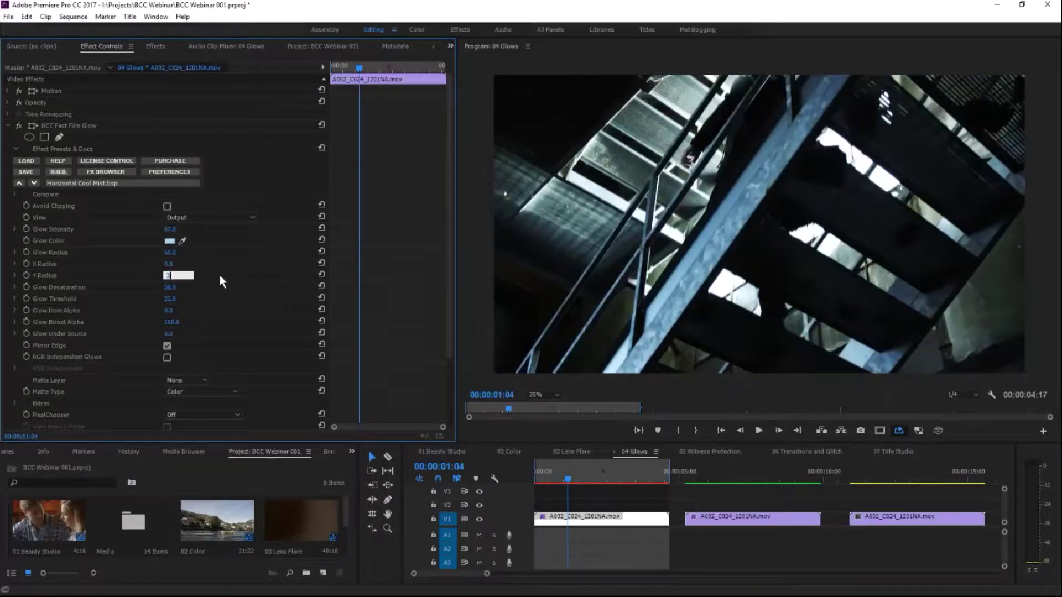
key(Return)
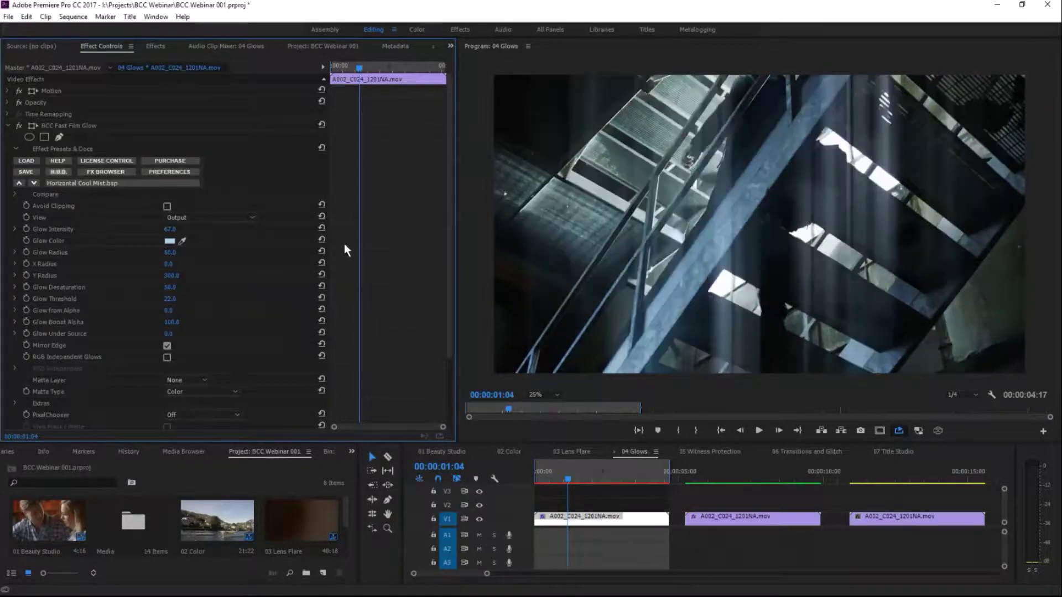
Step: Refine the vertical glow with Y Radius 185, X Radius 2 and Glow Threshold 37
drag(173, 275, 94, 282)
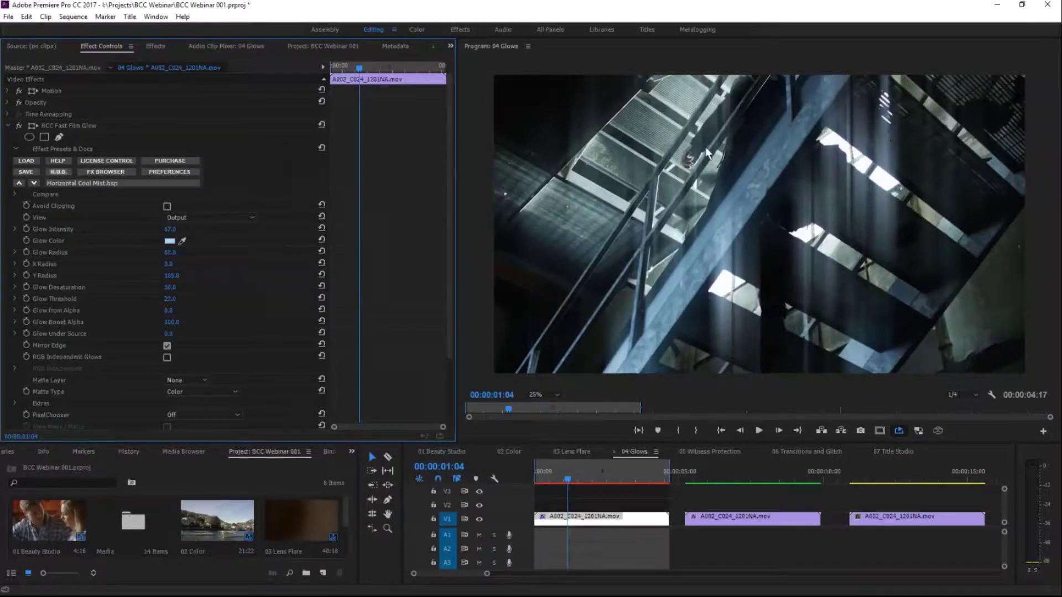
click(169, 264)
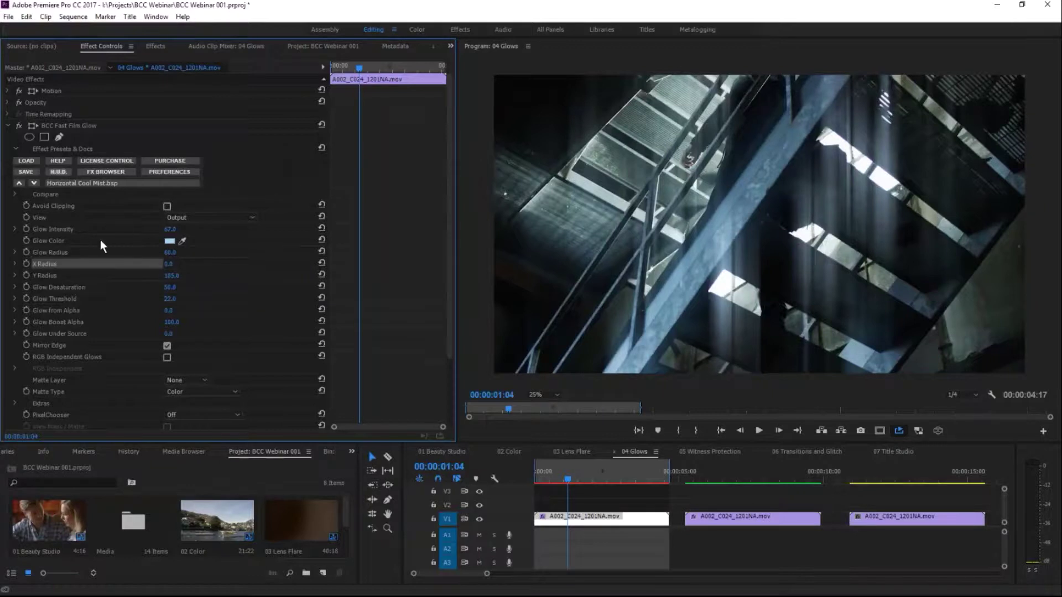
text(2)
key(Return)
click(171, 299)
key(Return)
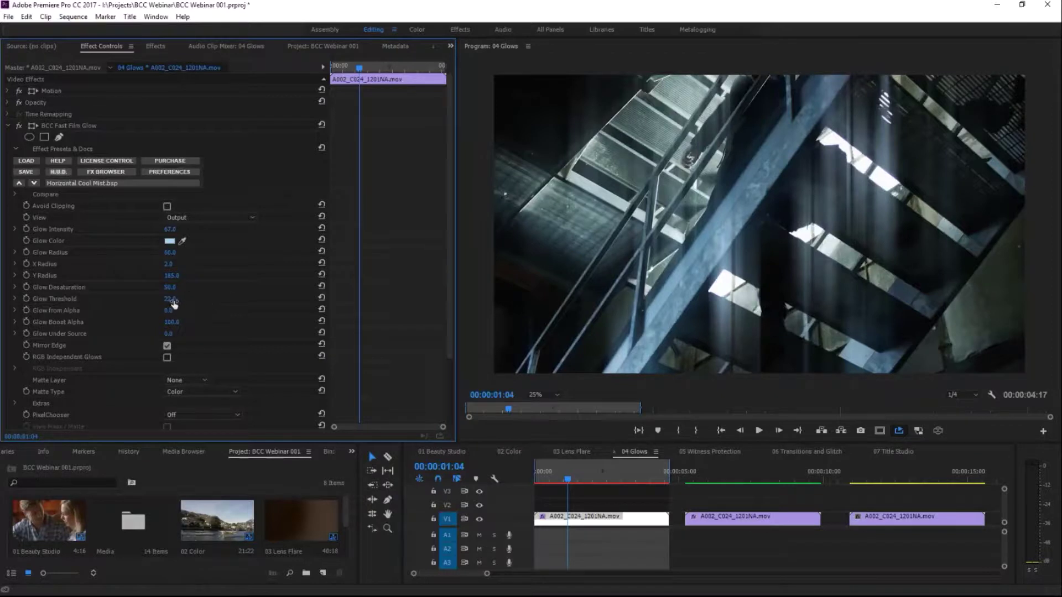
drag(176, 303, 201, 303)
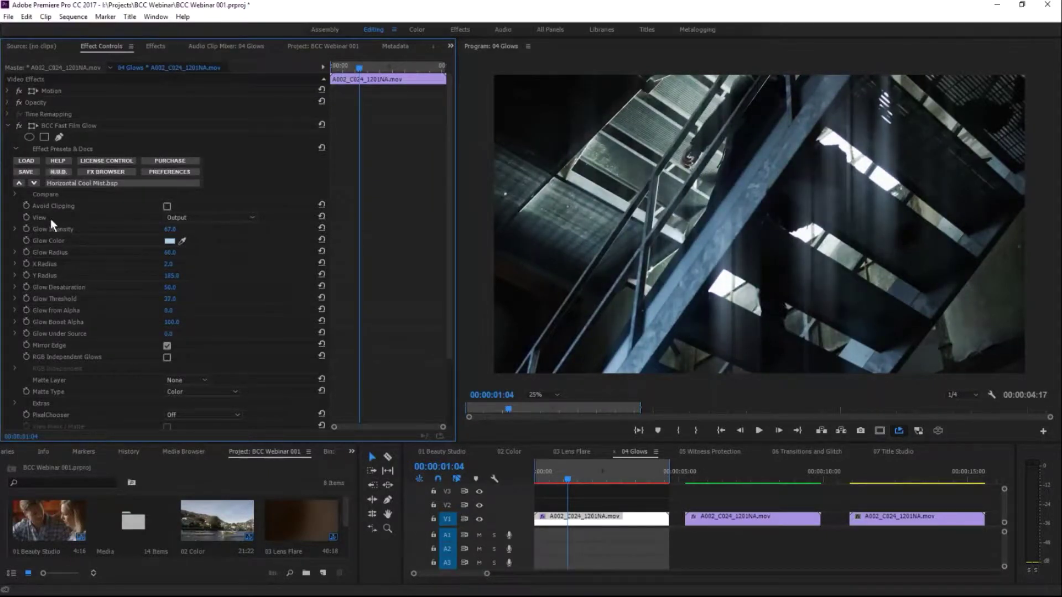
Step: Inspect the effect in Glow view, switch to Threshold view, and raise the Glow Threshold to 74
click(205, 217)
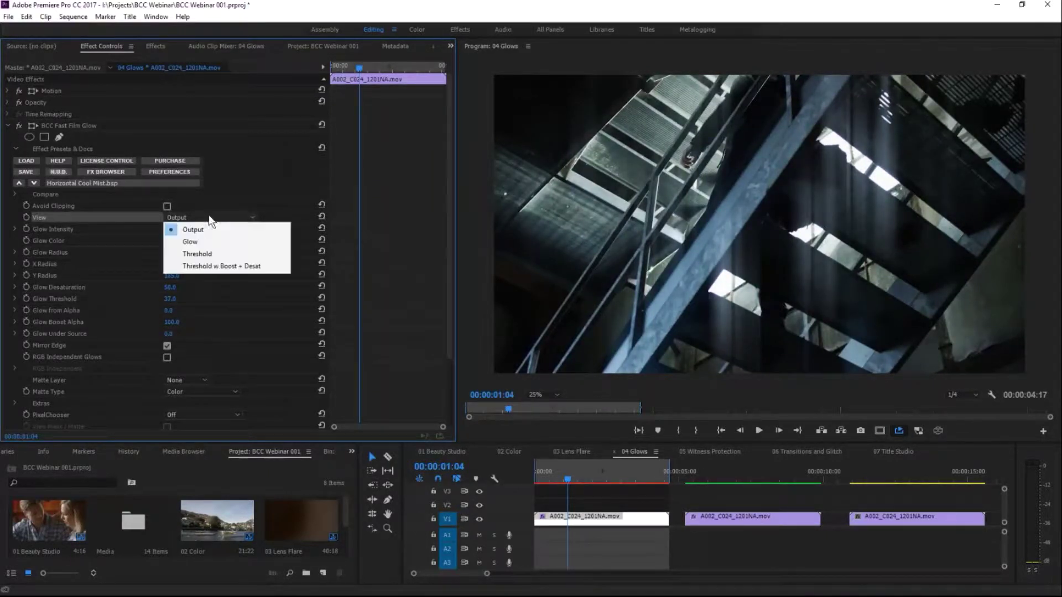
click(218, 243)
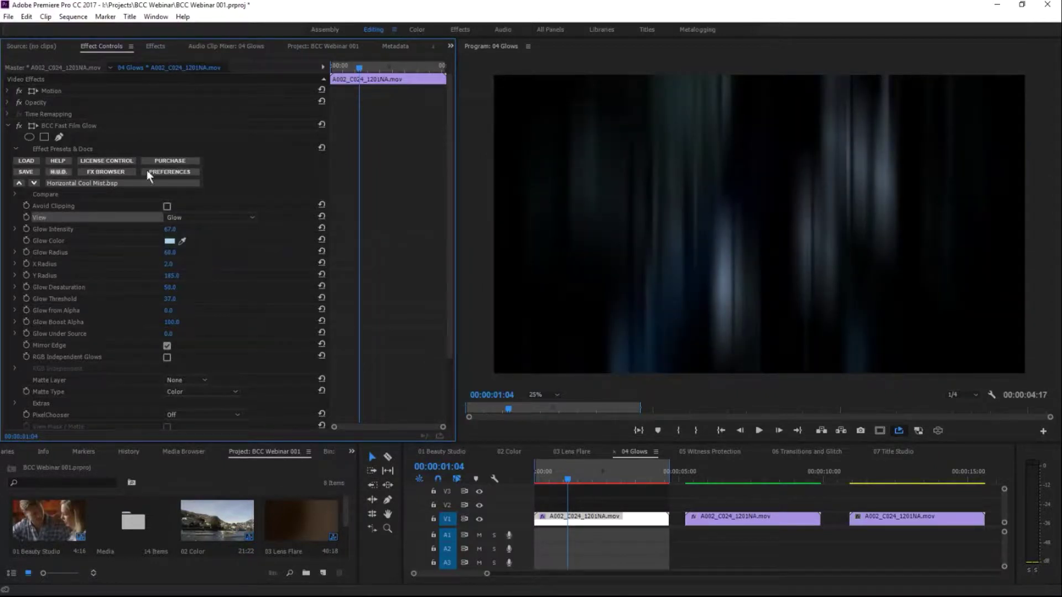
click(217, 222)
click(221, 256)
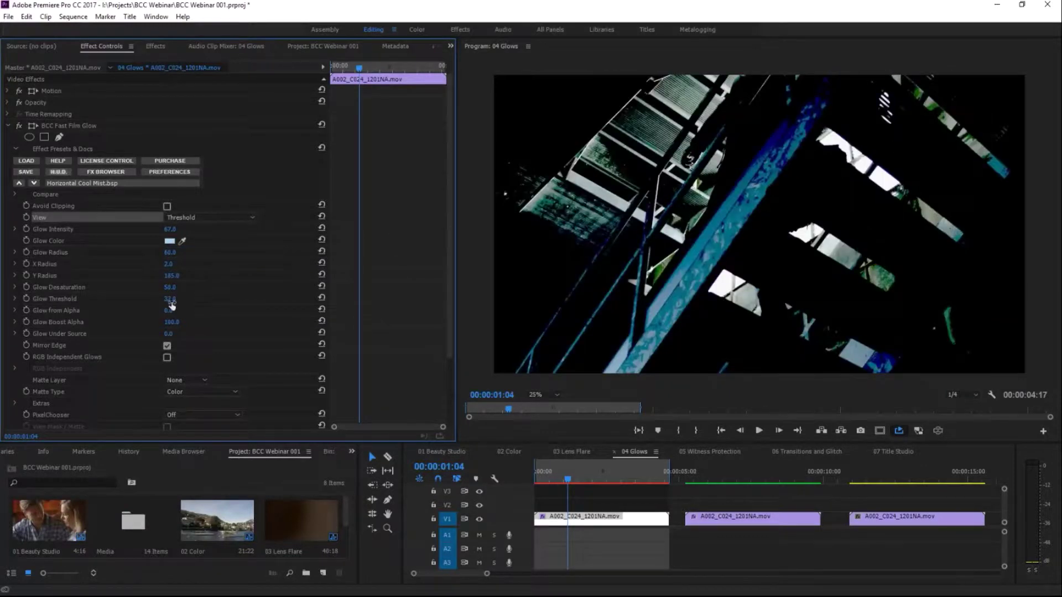
drag(170, 303, 203, 303)
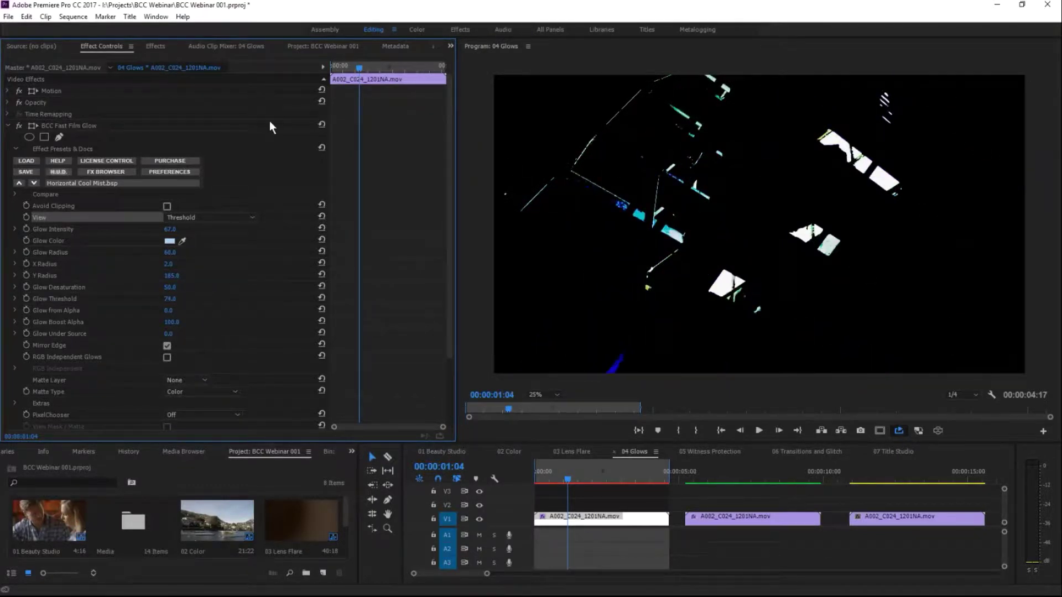
Step: Return the effect to Output view, set Glow Intensity to 106, and play the clip before parking at 00:00:01:10
click(205, 218)
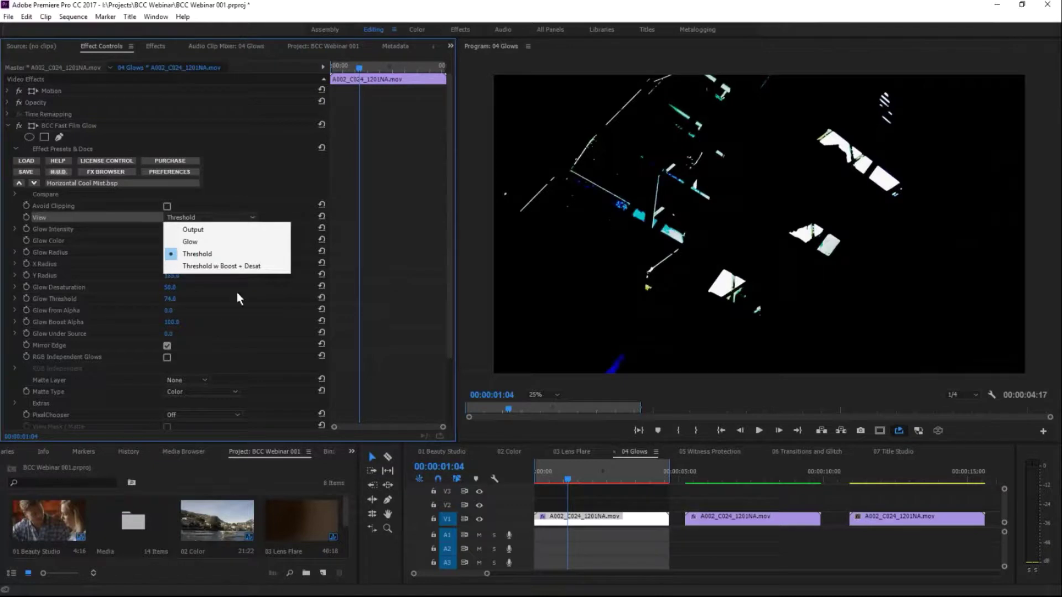
click(210, 230)
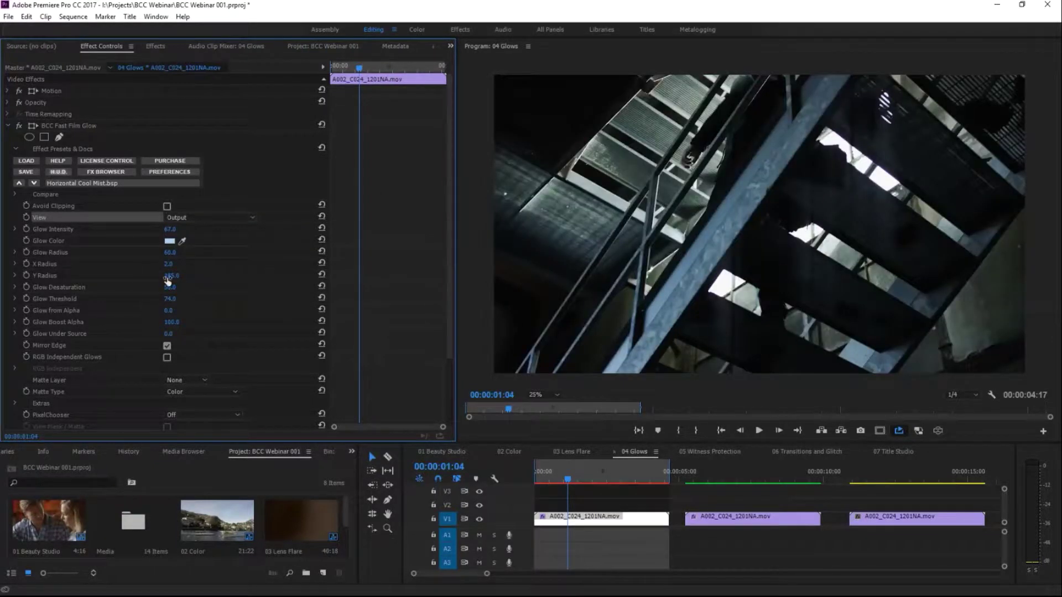
click(170, 229)
drag(173, 229, 182, 230)
key(Return)
mouse_move(174, 231)
mouse_down()
mouse_move(222, 237)
mouse_move(178, 230)
mouse_up()
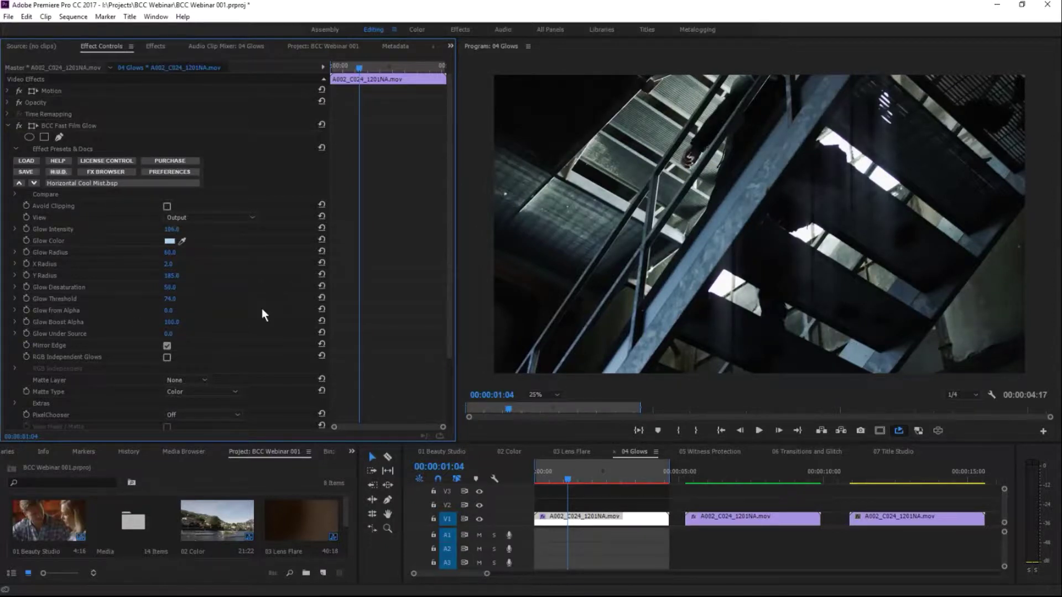
key(space)
drag(559, 473, 580, 467)
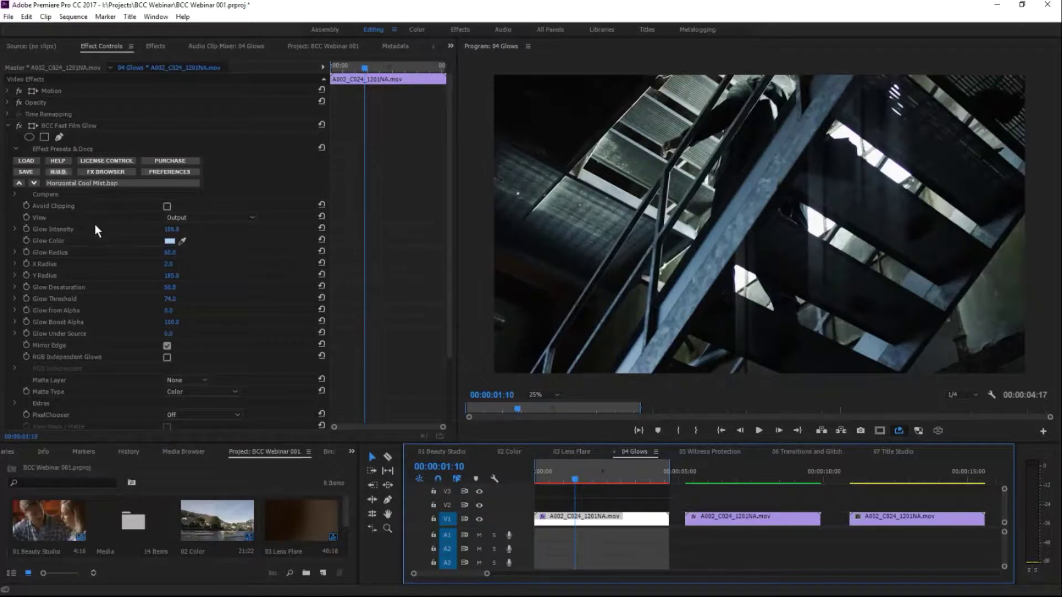
Step: Enable RGB Independent Glows, expand the RGB Independent settings, and lower the Red Scale
scroll(447, 249, down, 3)
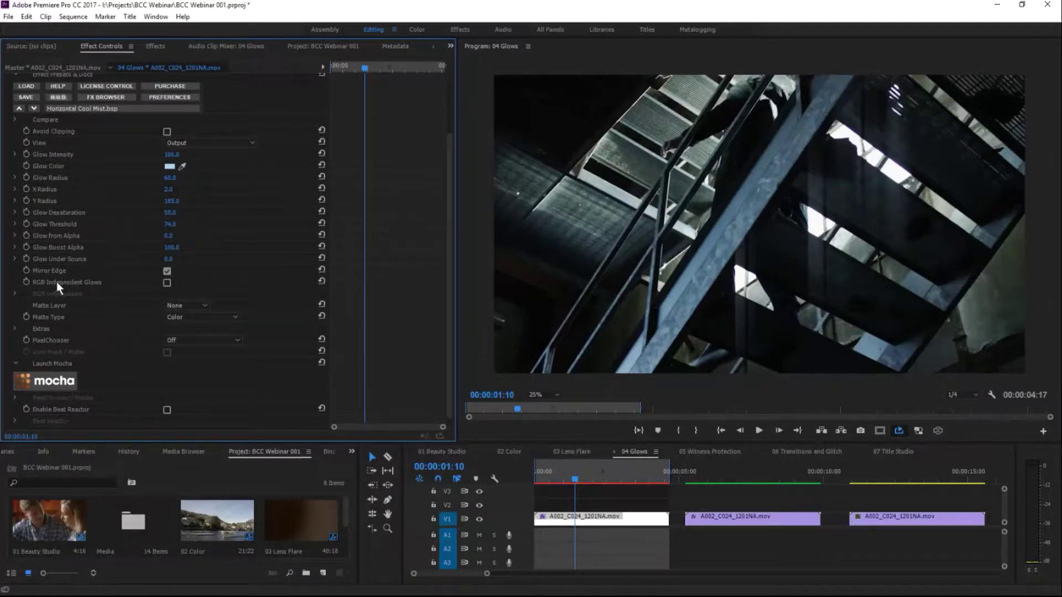
click(167, 282)
click(14, 294)
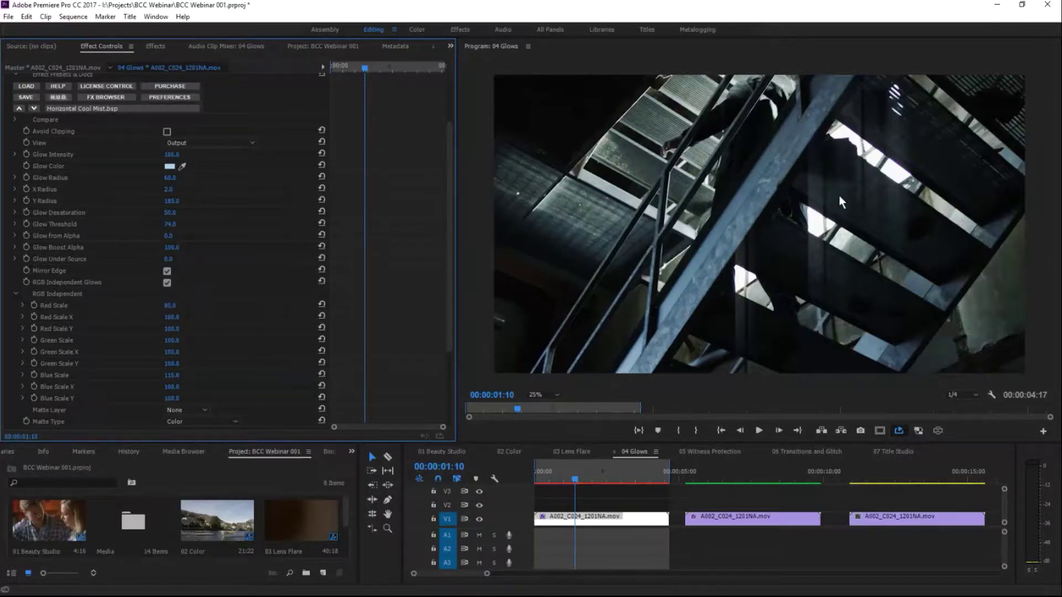
drag(165, 307, 149, 310)
Step: Set the Red Scale to 62 and Blue Scale to 137 while judging the frame at 00:00:03:10 at 50% zoom
click(540, 395)
click(553, 450)
mouse_move(603, 409)
mouse_down()
mouse_move(616, 410)
mouse_move(553, 407)
mouse_move(594, 408)
mouse_up()
drag(688, 386, 781, 386)
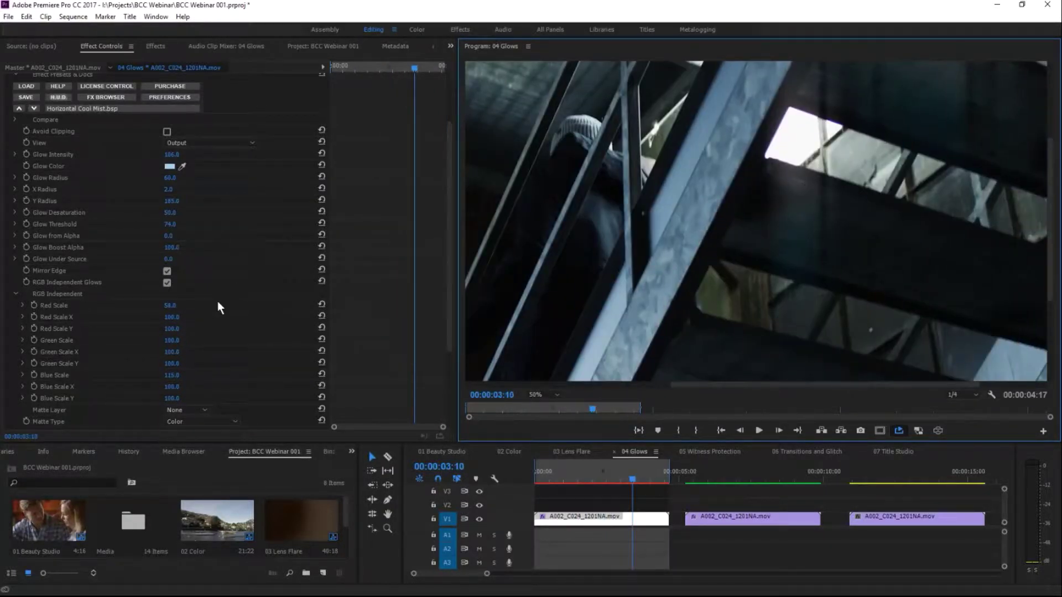
mouse_move(168, 310)
mouse_down()
mouse_move(227, 313)
mouse_move(157, 317)
mouse_up()
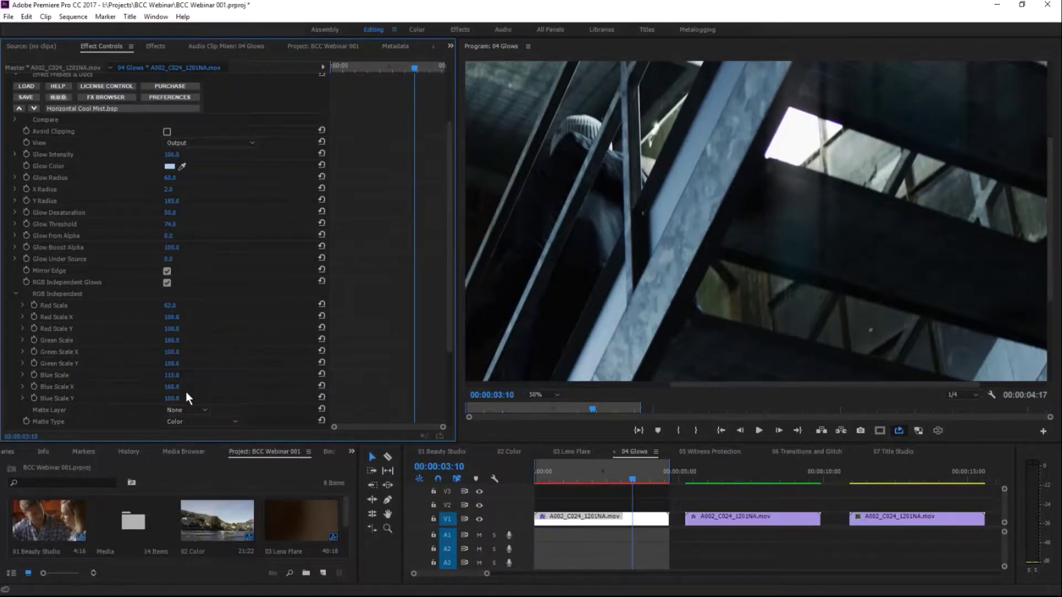
drag(174, 378, 187, 379)
Step: Return the program view to 25% zoom and play the clip to review the RGB-separated glow, stopping at 00:00:02:05
click(548, 396)
click(556, 434)
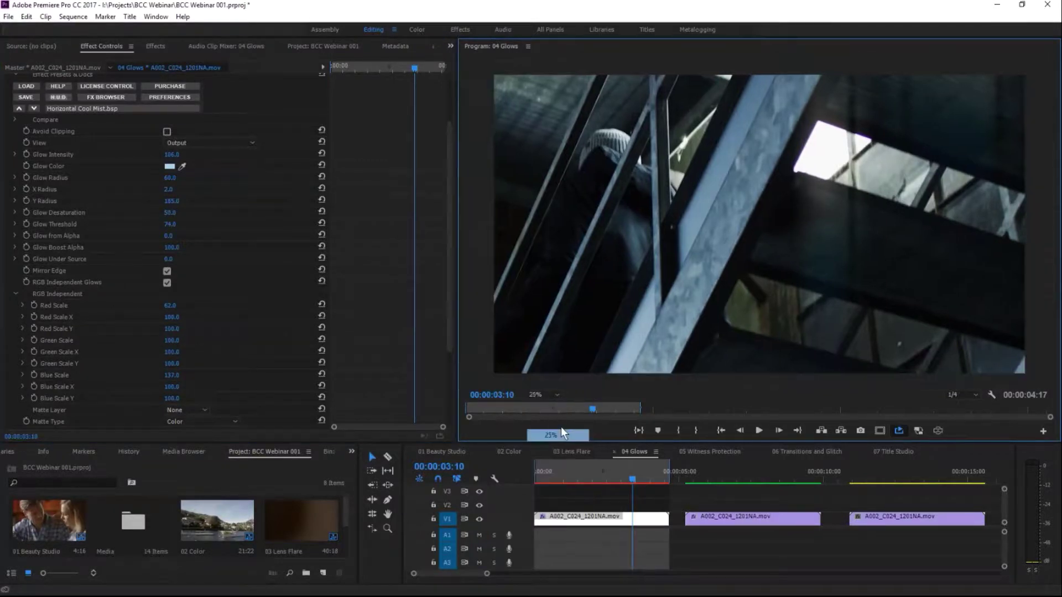
click(751, 430)
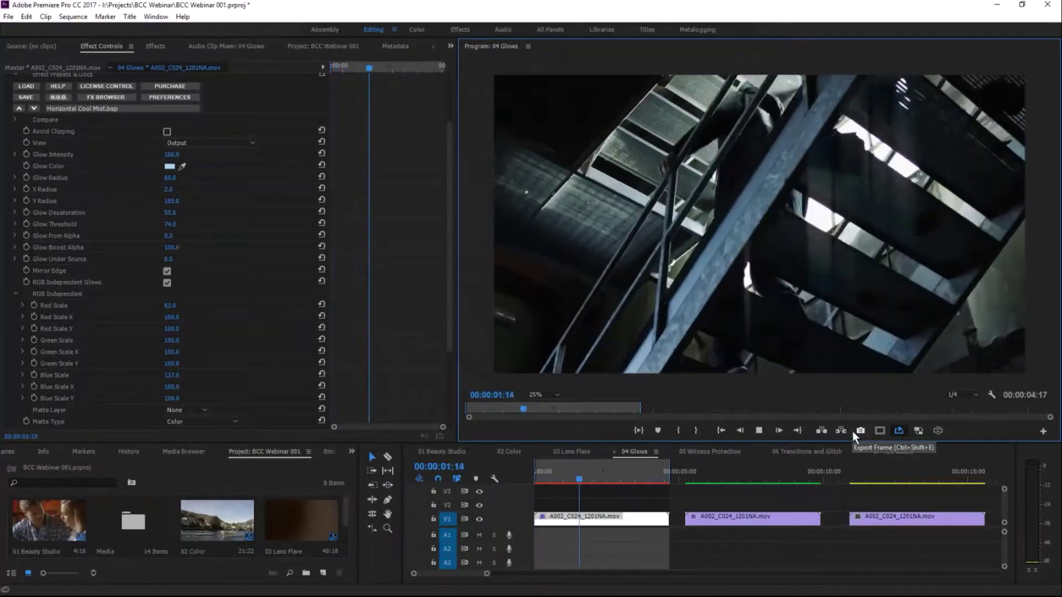
key(space)
drag(449, 145, 448, 55)
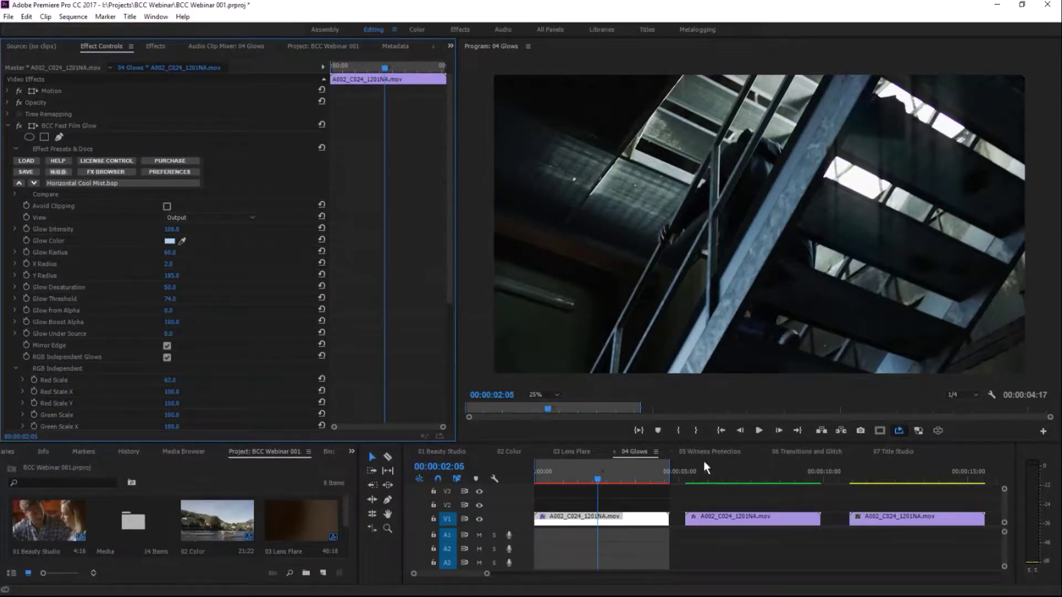
Step: Open the 06 Transitions and Glitch sequence and scrub its first clip to 00:00:03:18
click(719, 452)
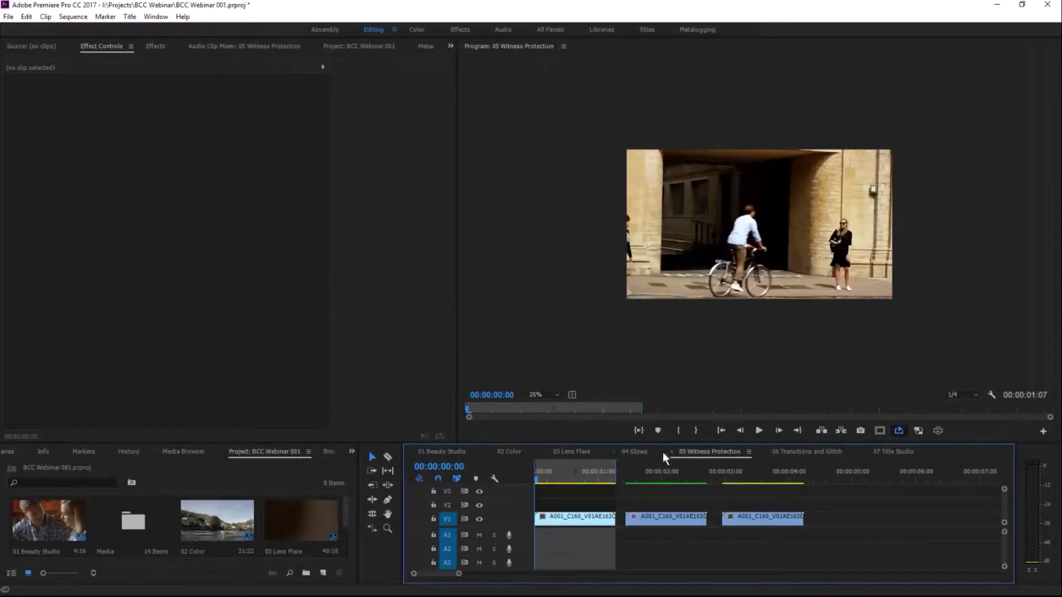
click(798, 452)
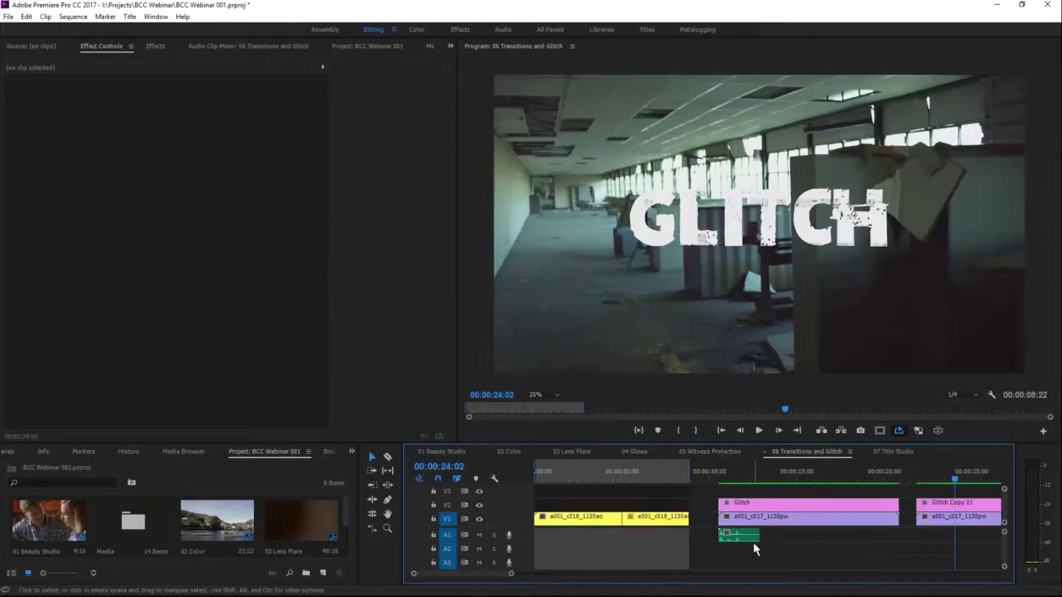
drag(591, 476, 458, 490)
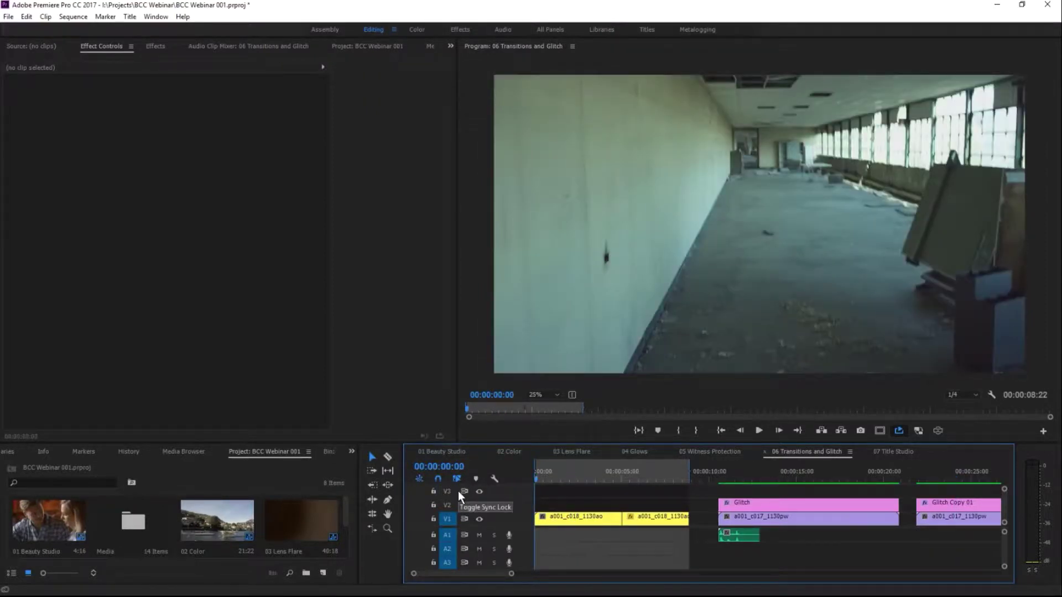
click(596, 476)
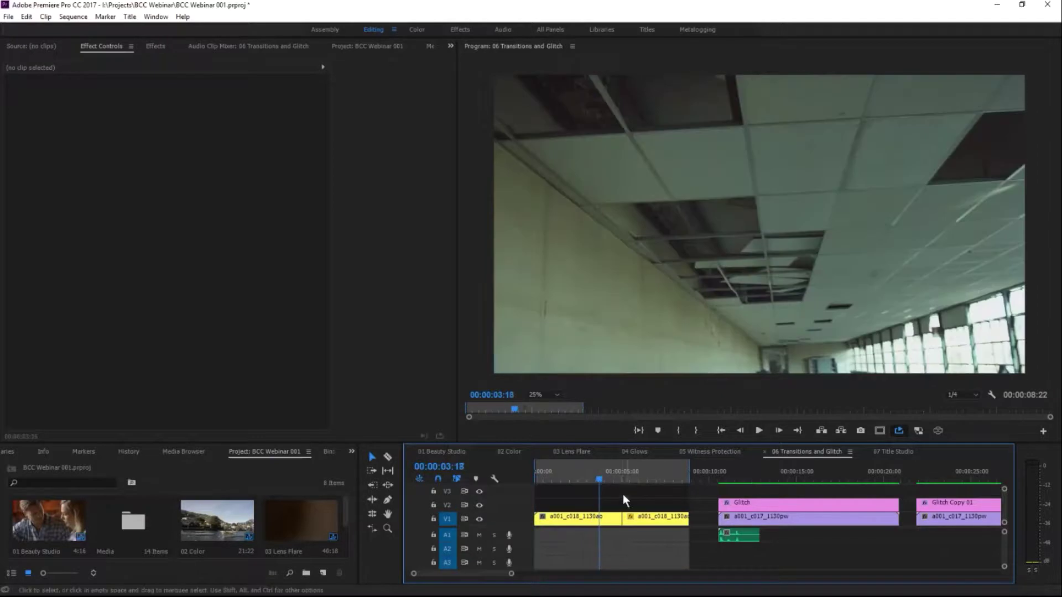
Step: Play across the cut between the first two clips, return the playhead to 00:00:03:18, and save the project
key(space)
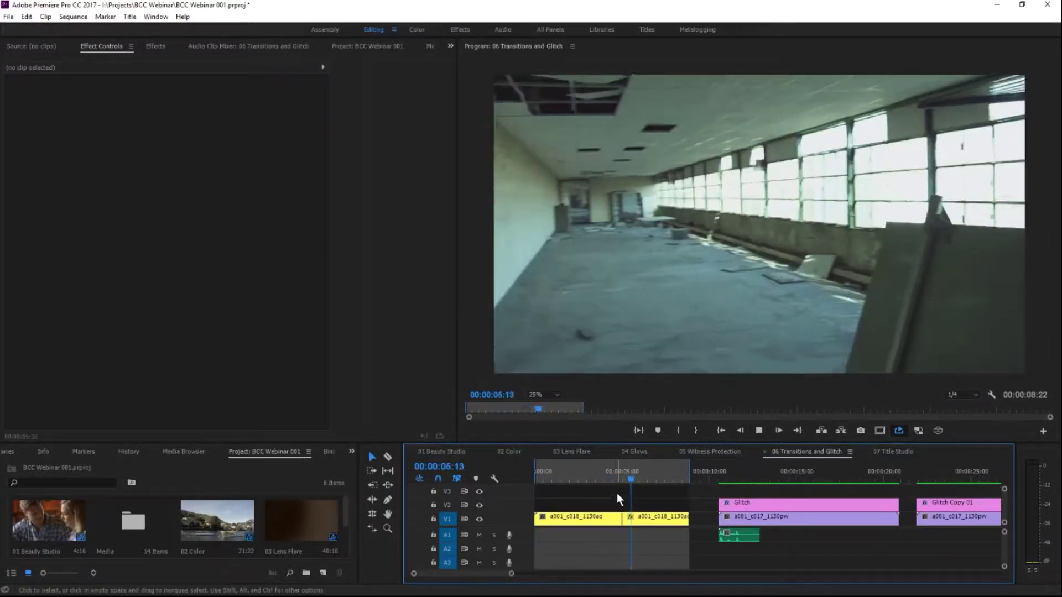
click(627, 475)
drag(629, 470, 595, 465)
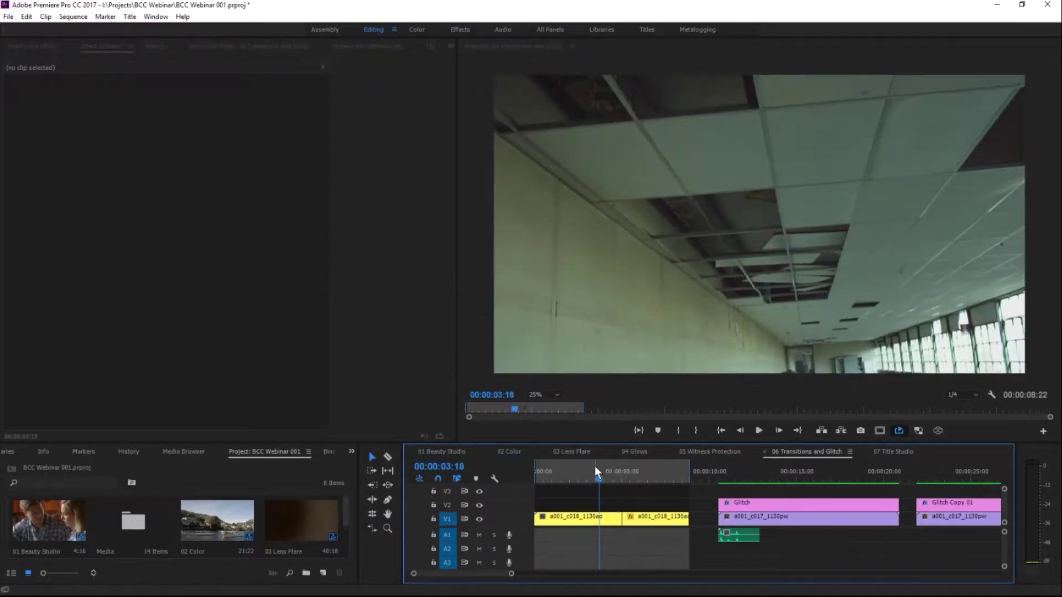
key(ctrl+s)
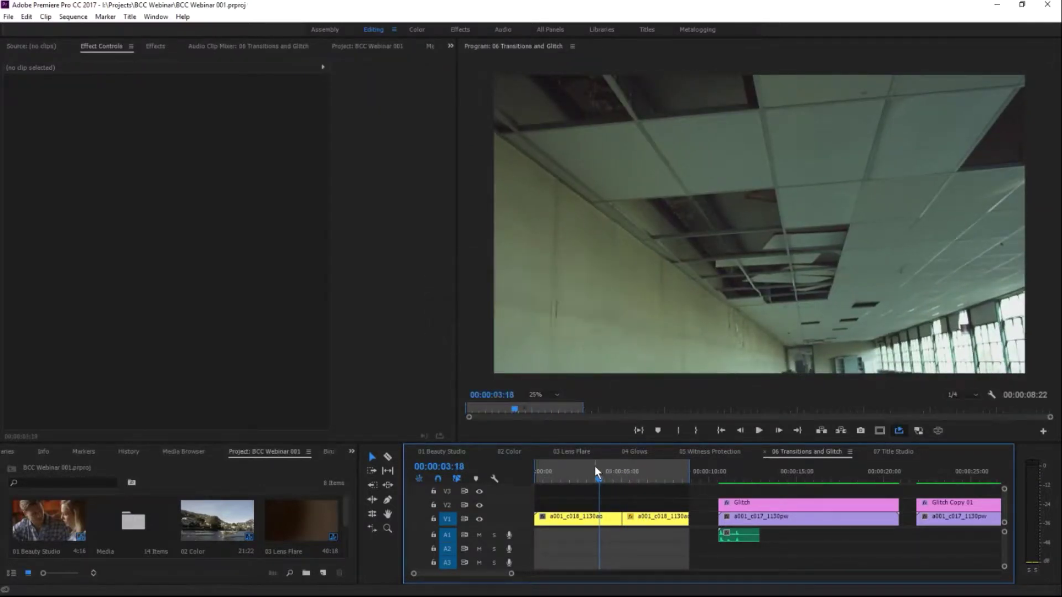
Step: Apply the BCC Cross Zoom video transition to the cut between the first two clips and play through it
click(158, 47)
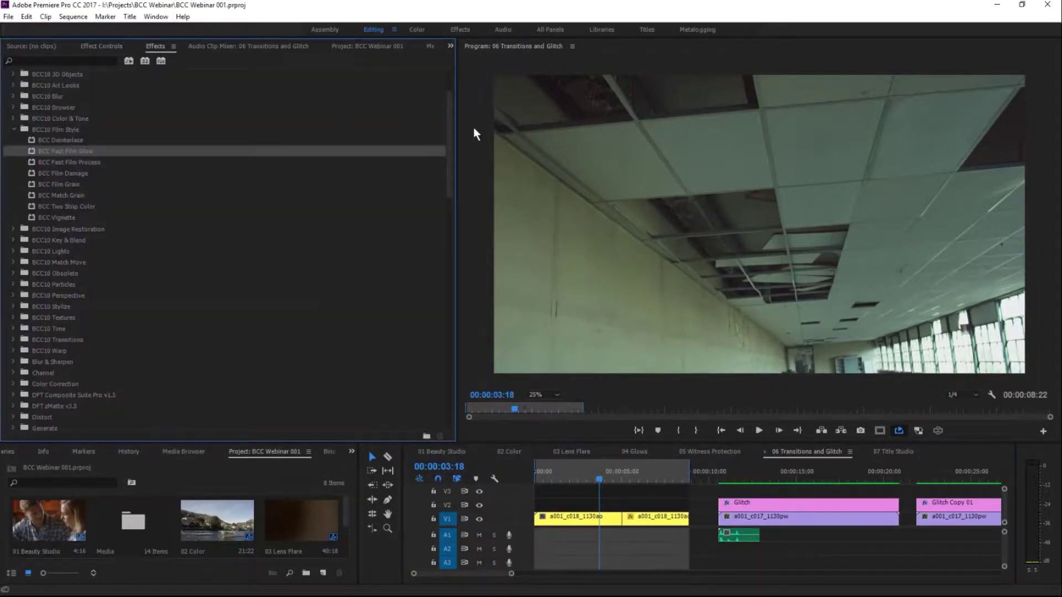
drag(452, 128, 448, 97)
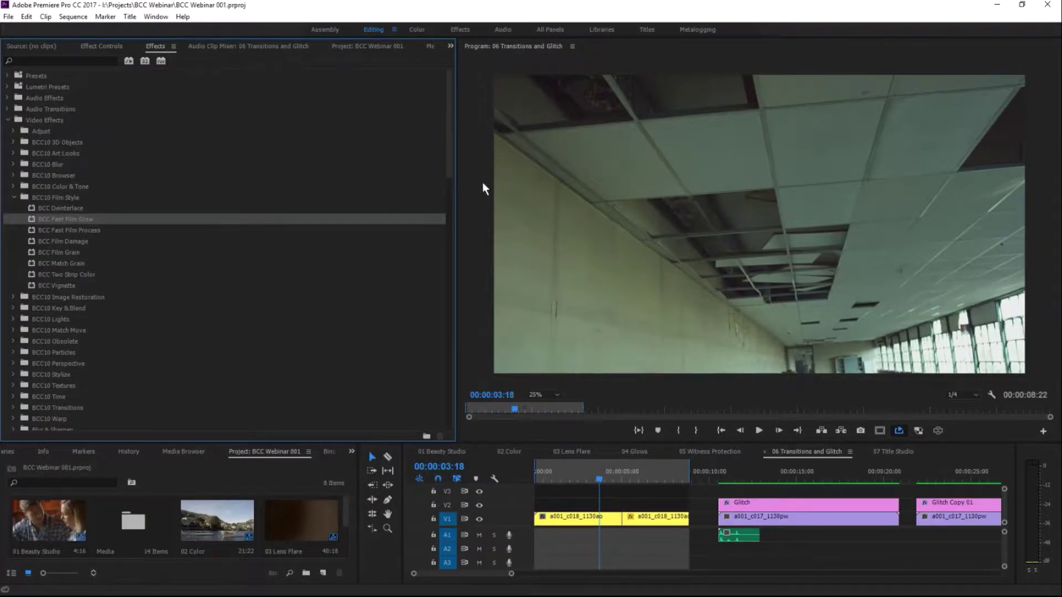
scroll(42, 343, down, 3)
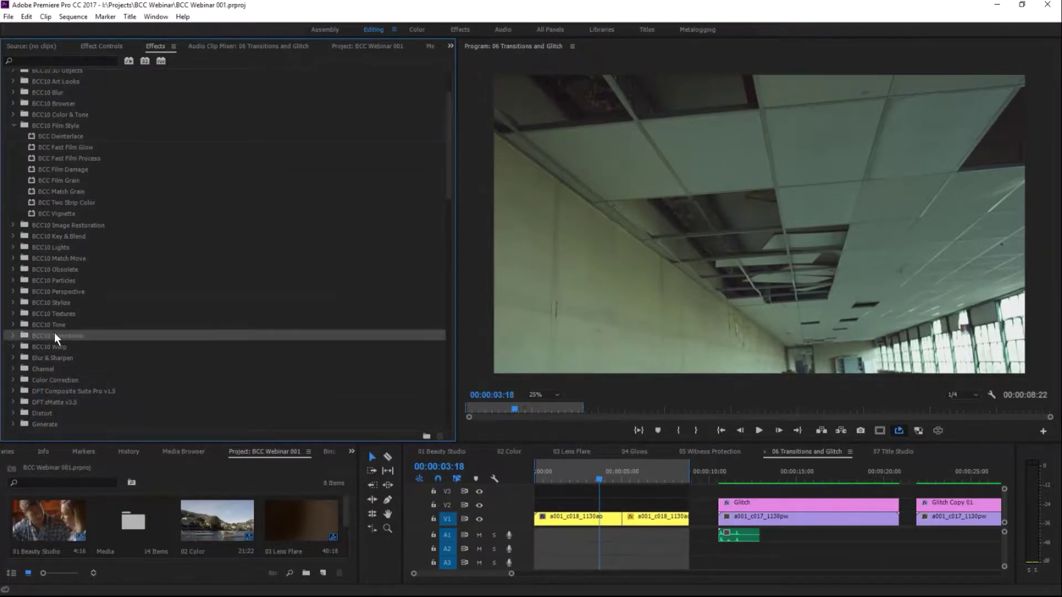
click(12, 337)
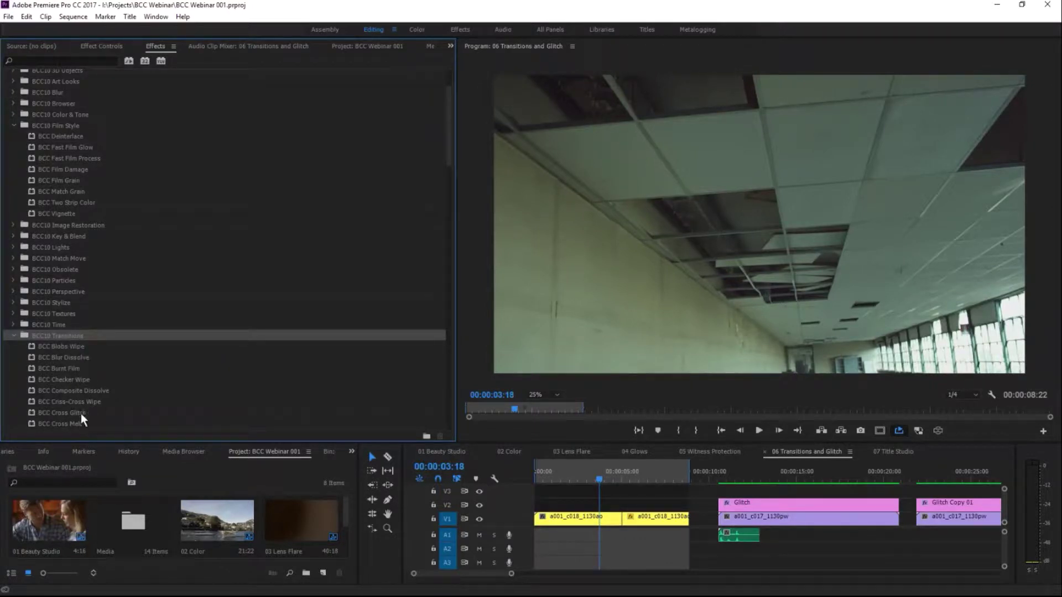
click(19, 336)
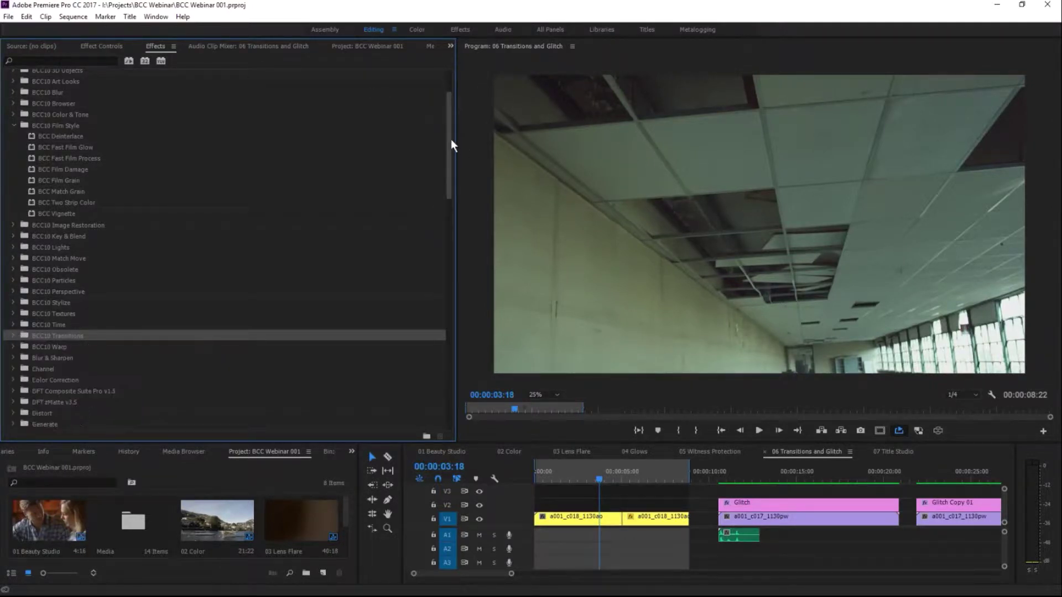
drag(447, 137, 393, 323)
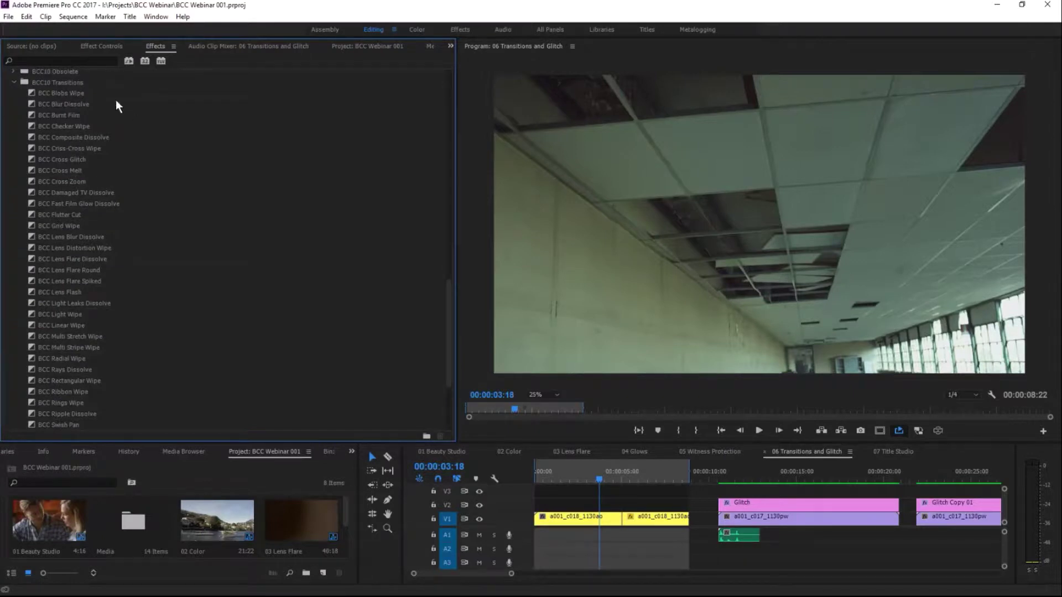
drag(73, 180, 623, 519)
click(604, 480)
key(space)
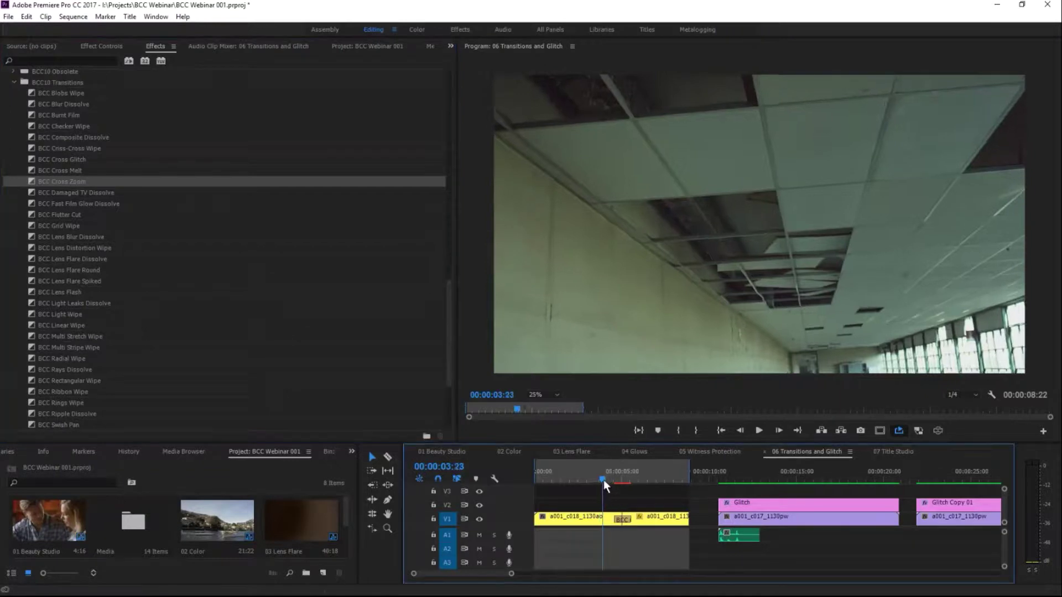
key(space)
Step: Set the duration of the transition on the cut to 15 frames and play the shortened version
double_click(623, 520)
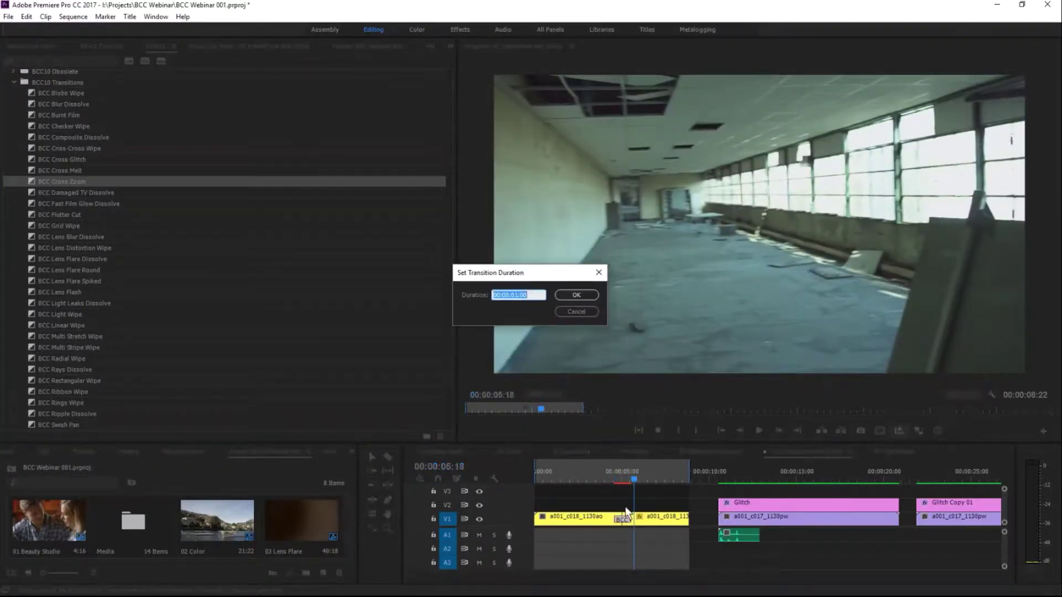
text(15)
key(Return)
click(615, 474)
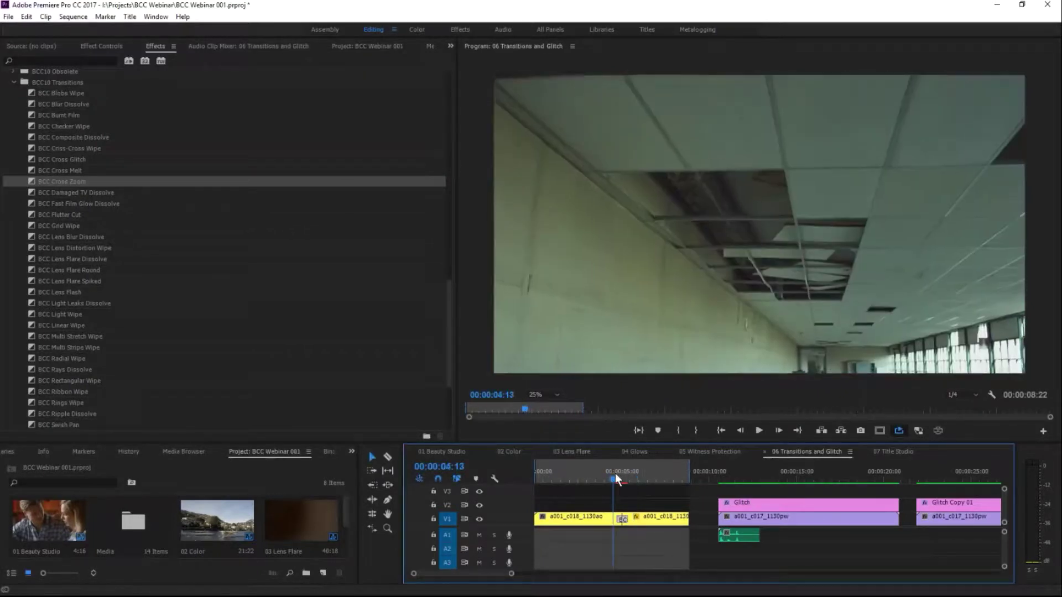
key(space)
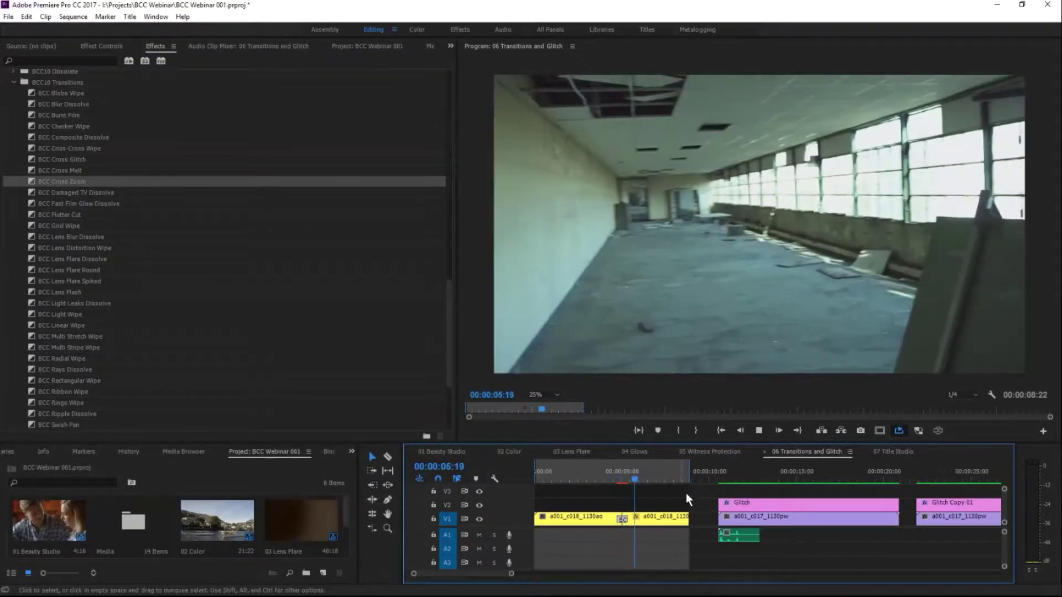
key(space)
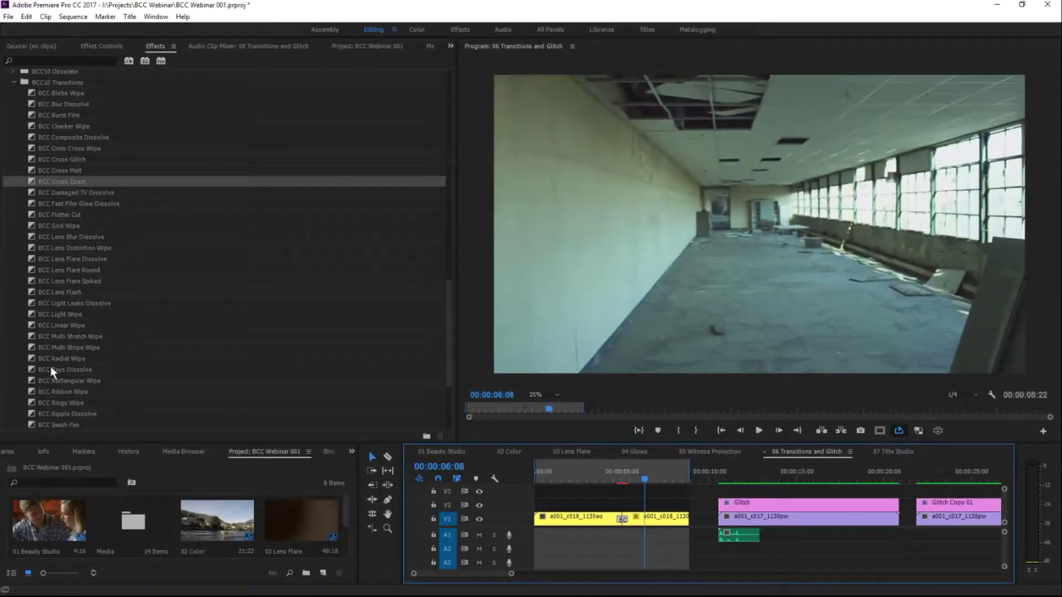
Step: Replace the transition on the cut with BCC Lens Flare Round and play through it
click(72, 270)
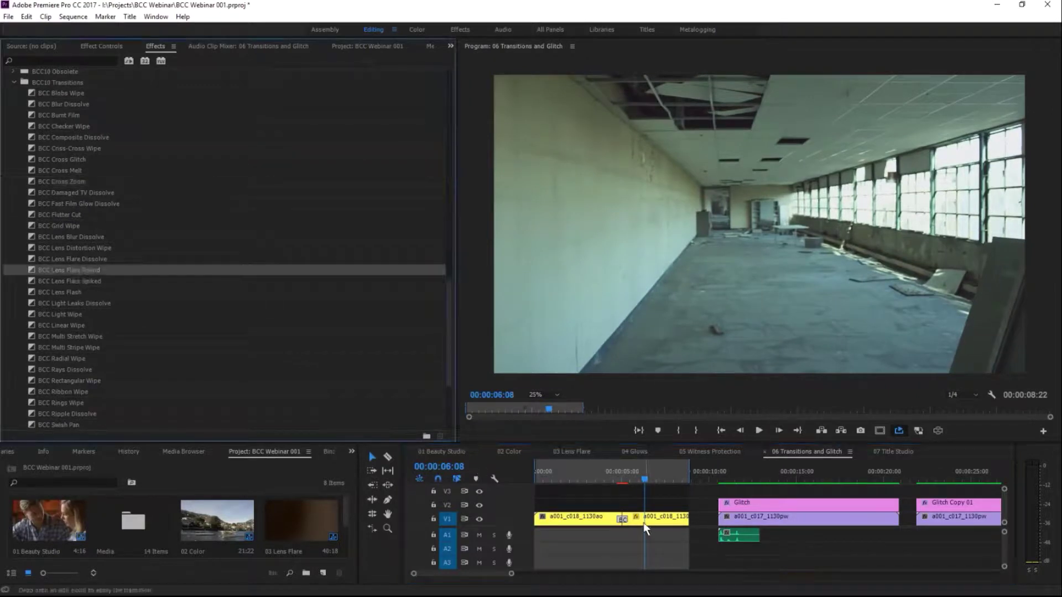
click(619, 473)
key(space)
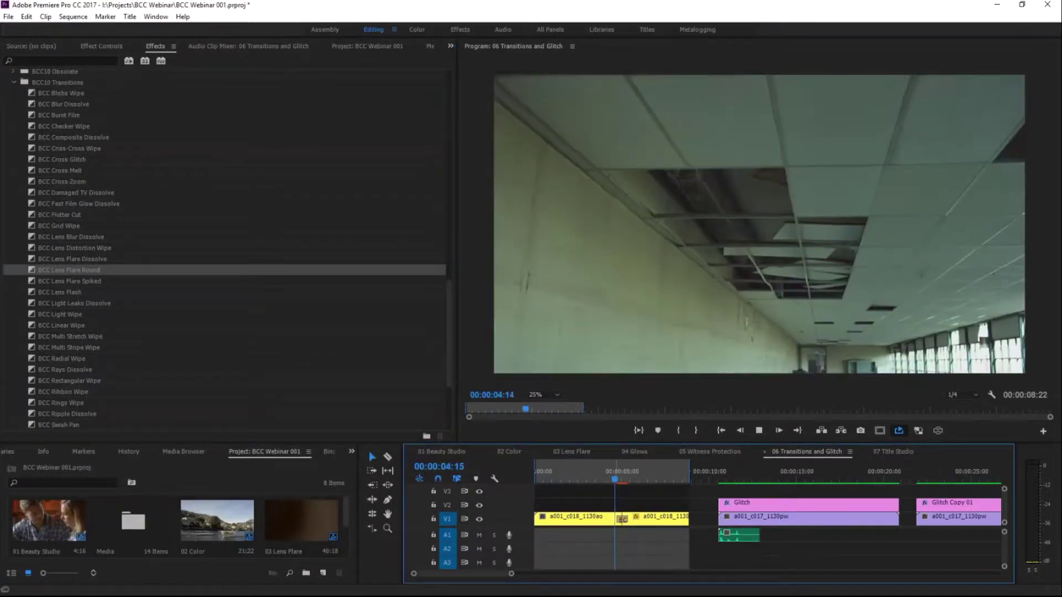
key(space)
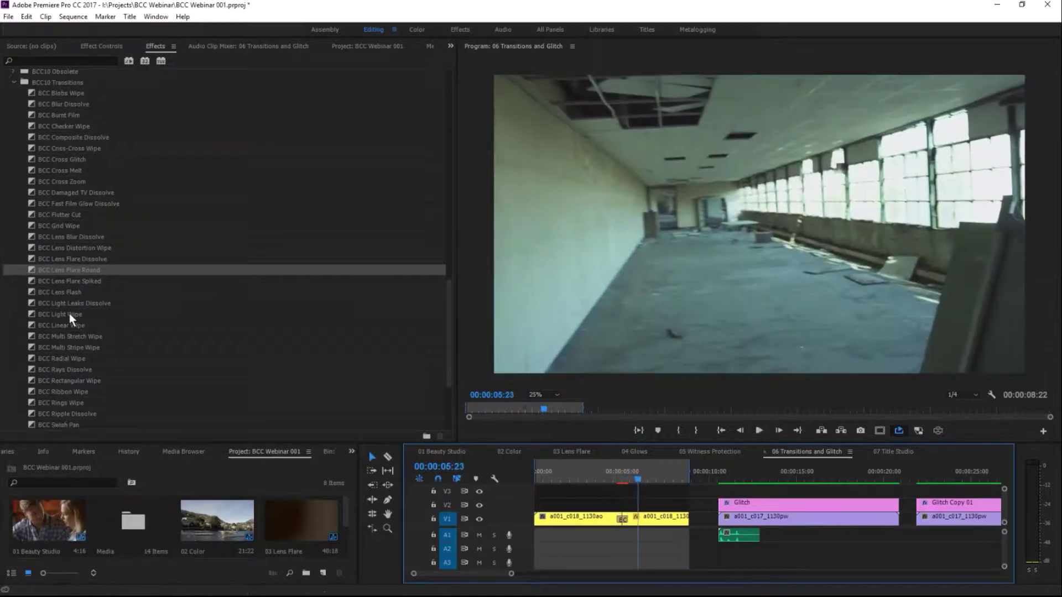
Step: Swap the transition on the cut for BCC Light Wipe and preview it
drag(68, 314, 623, 521)
click(620, 473)
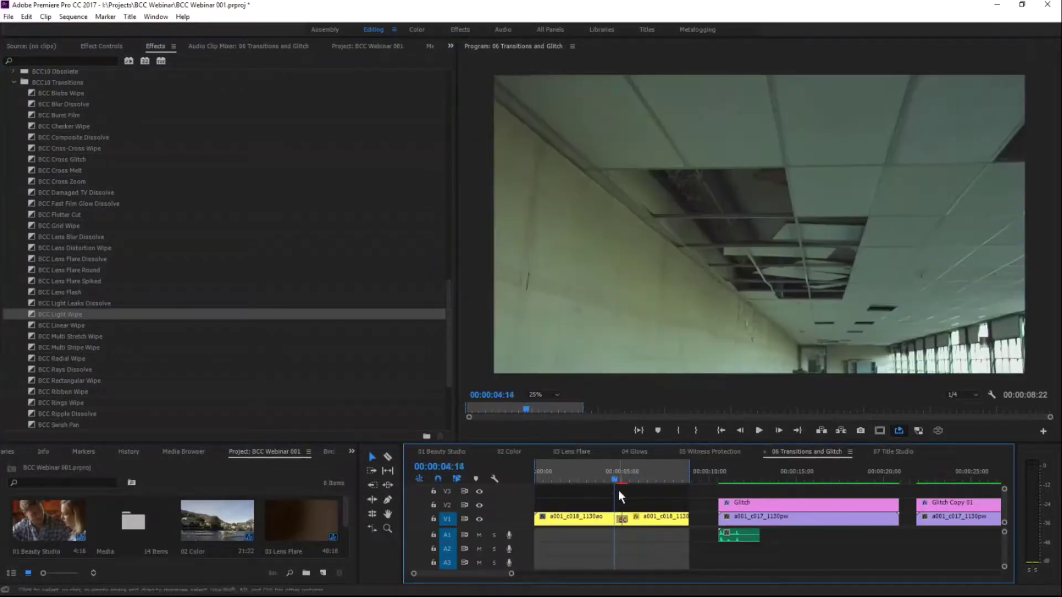
key(space)
key(space)
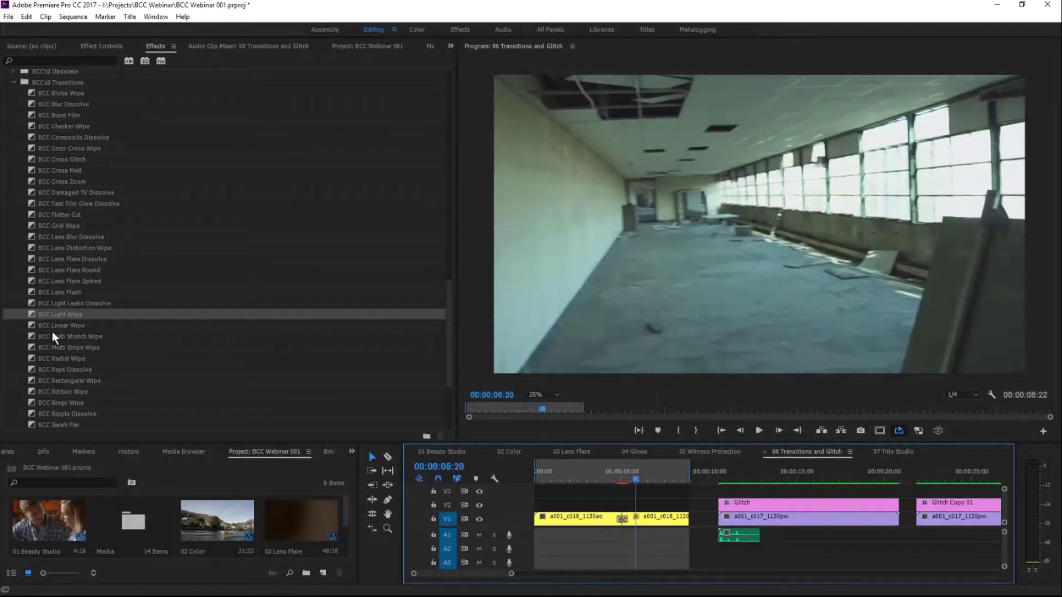
Step: Replace the transition with BCC Radial Wipe, preview it up to 00:00:04:23, and look through its effect presets
drag(58, 360, 625, 523)
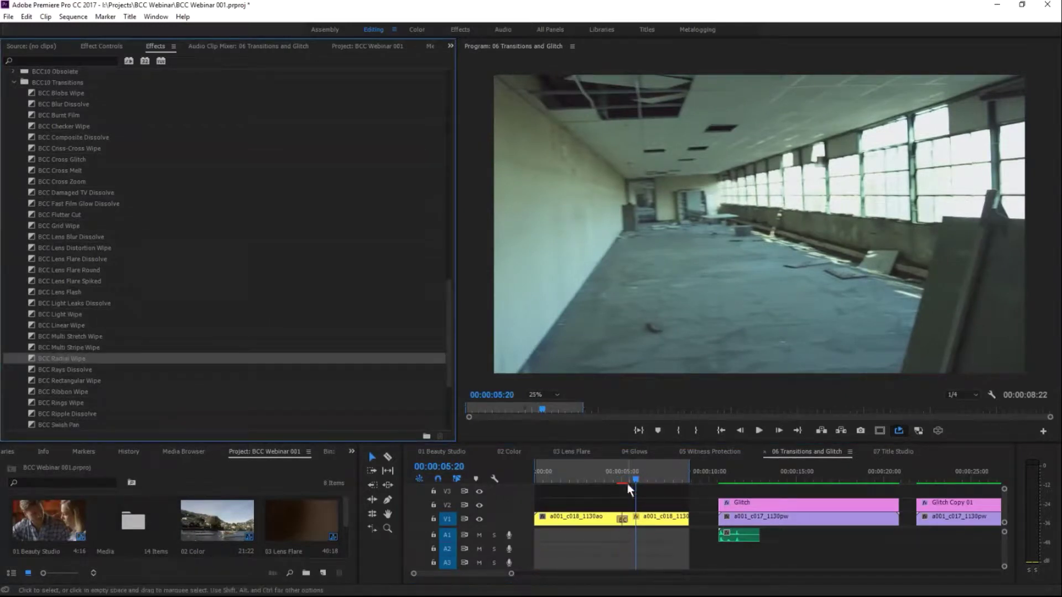
click(613, 480)
key(space)
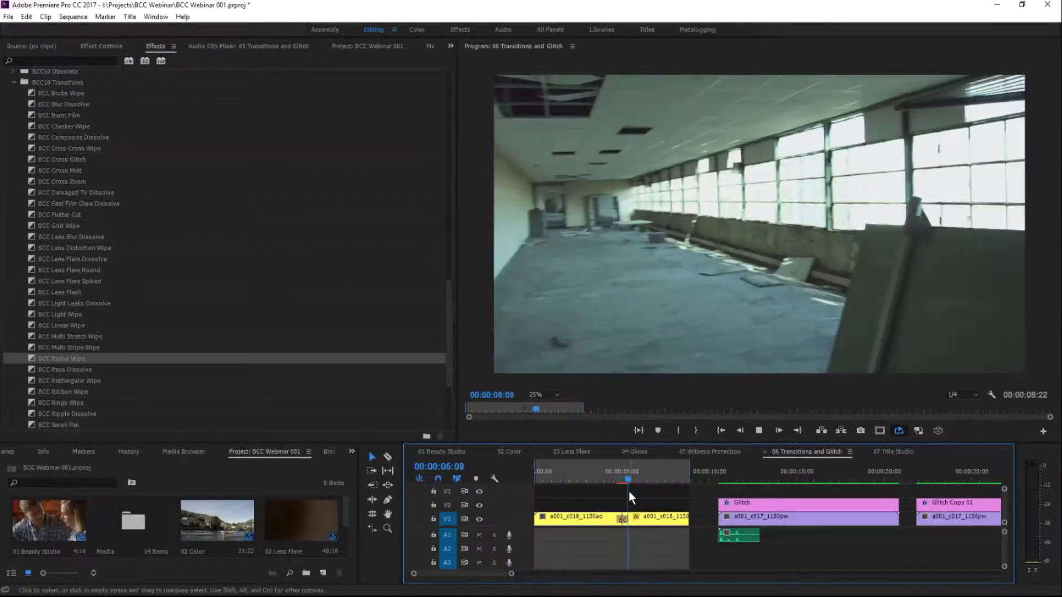
click(622, 479)
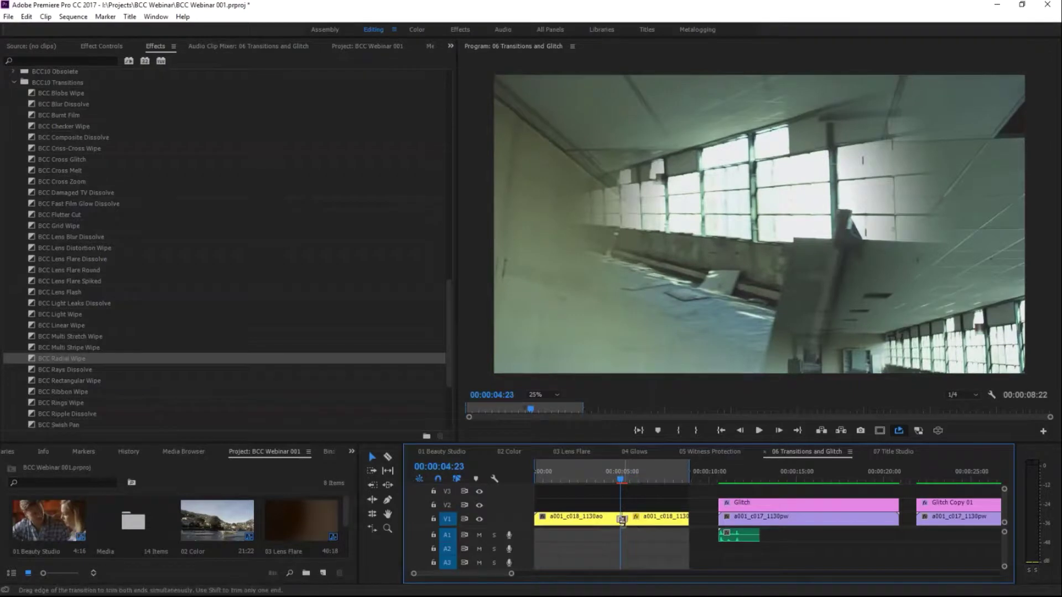
click(105, 45)
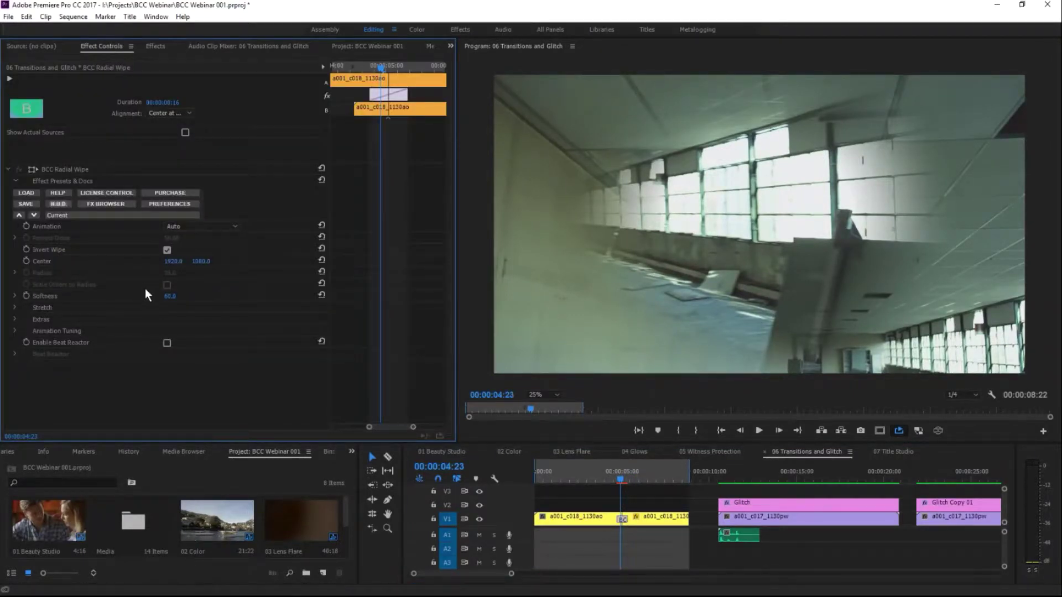
click(86, 213)
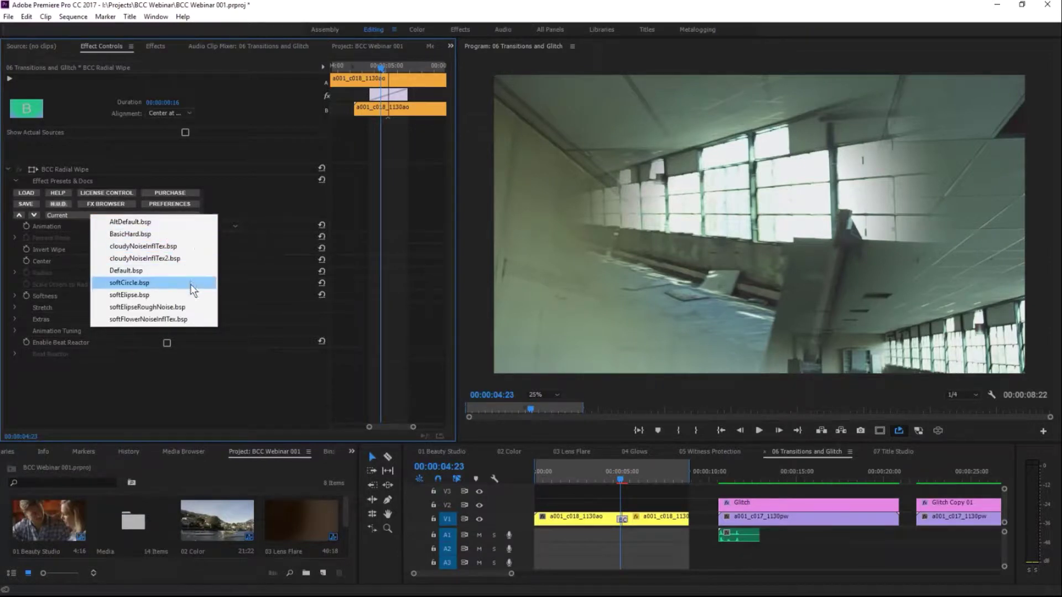
Step: Replace the transition on the cut with BCC Cross Glitch and play across it repeatedly
click(151, 46)
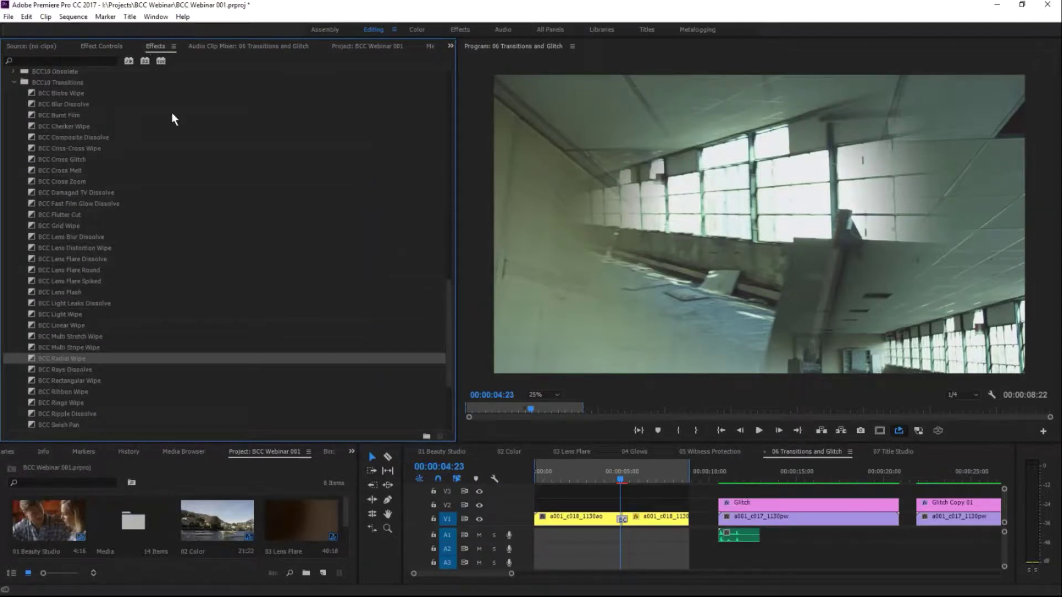
drag(61, 160, 109, 162)
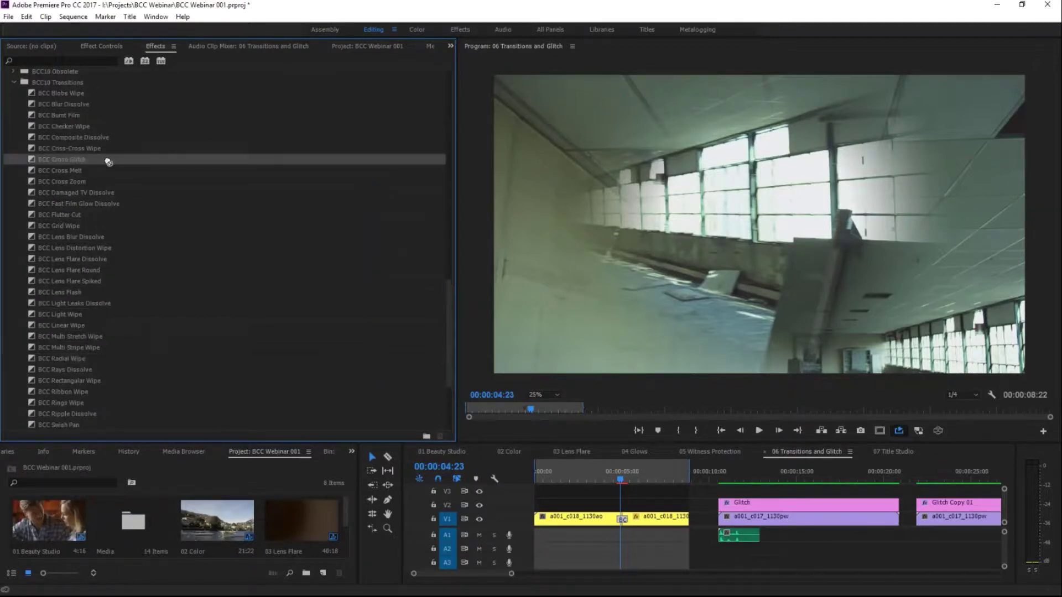
drag(239, 155, 622, 520)
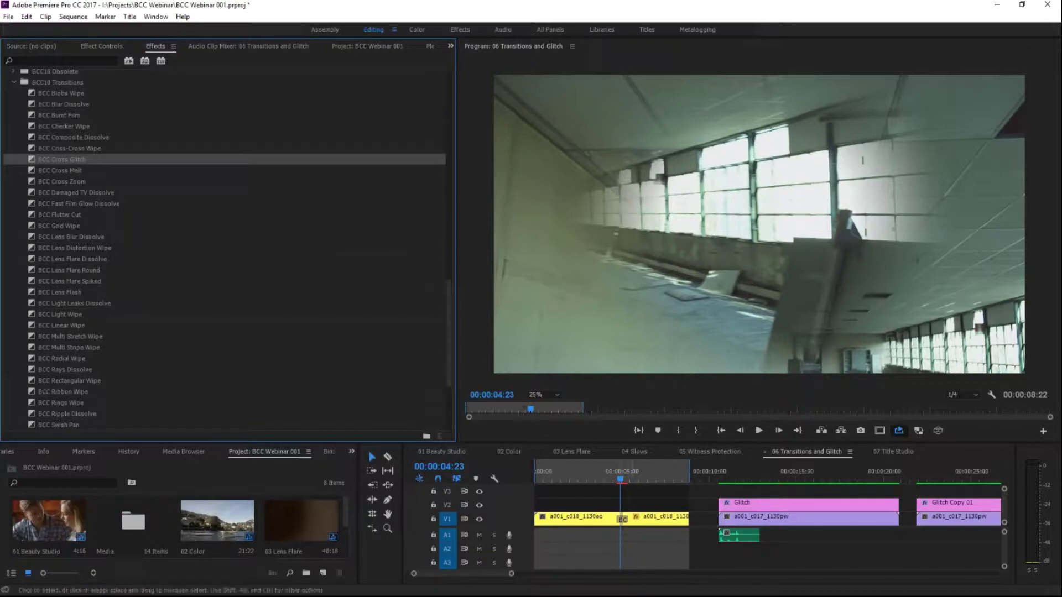
drag(619, 477, 612, 477)
key(space)
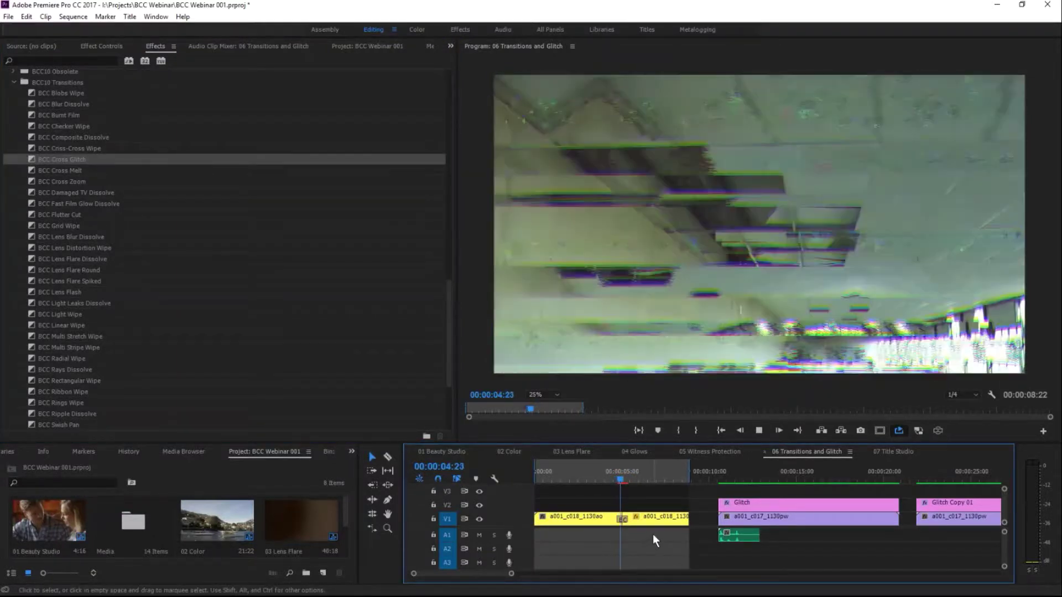
click(629, 470)
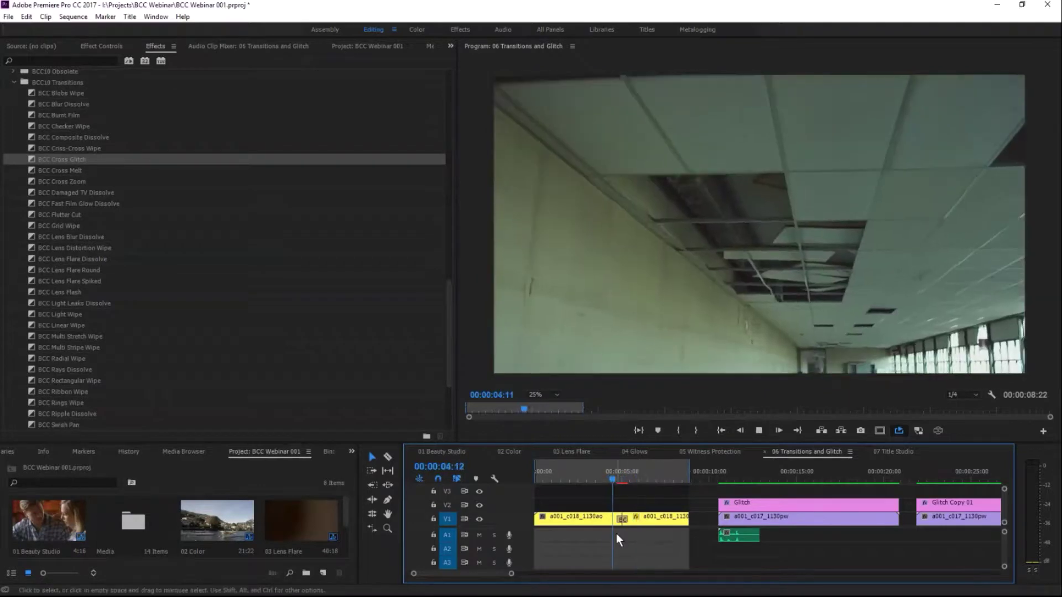
click(615, 480)
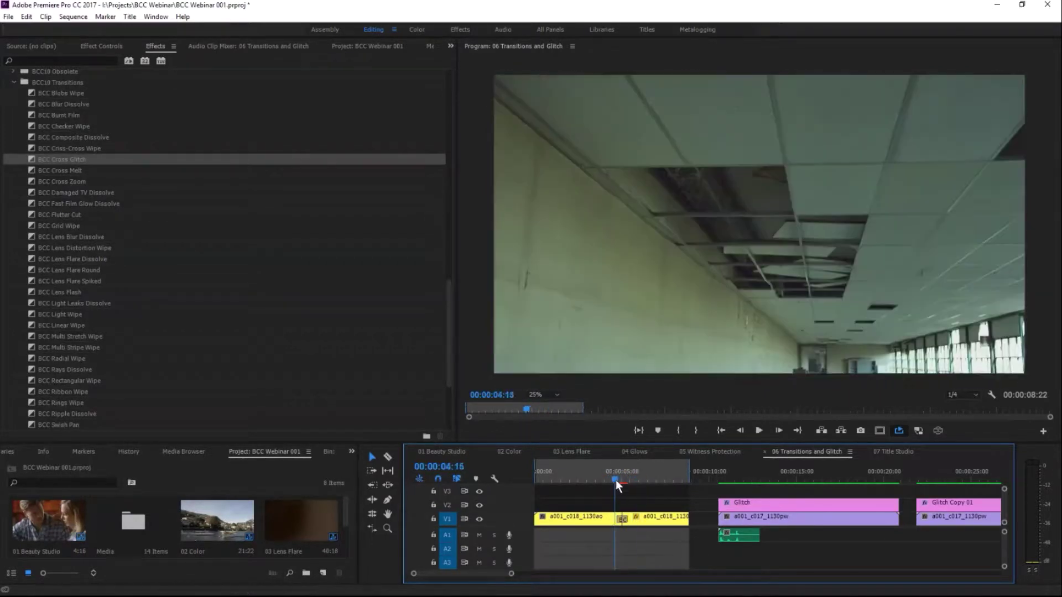
key(space)
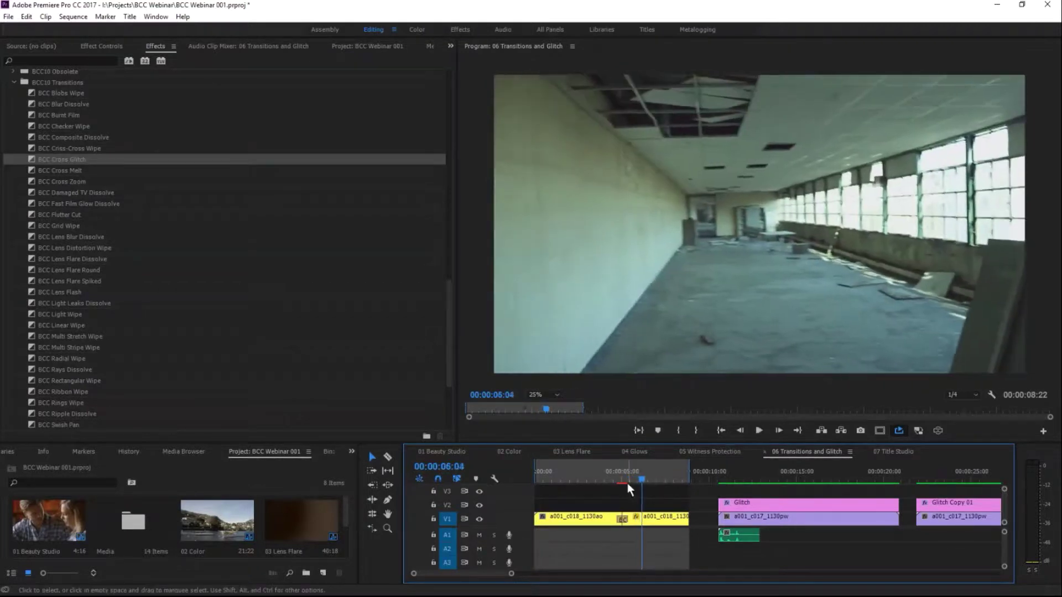
Step: With the playhead at 00:00:05:01, load the "extreme shift - flicker.bsp" preset for the BCC Cross Glitch transition
drag(627, 484, 621, 481)
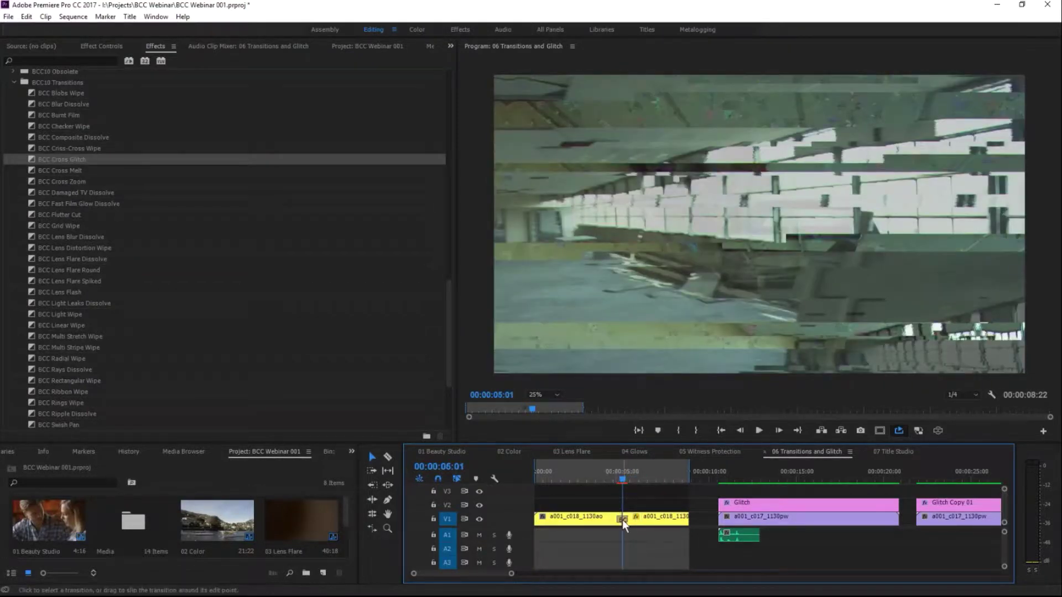
click(109, 46)
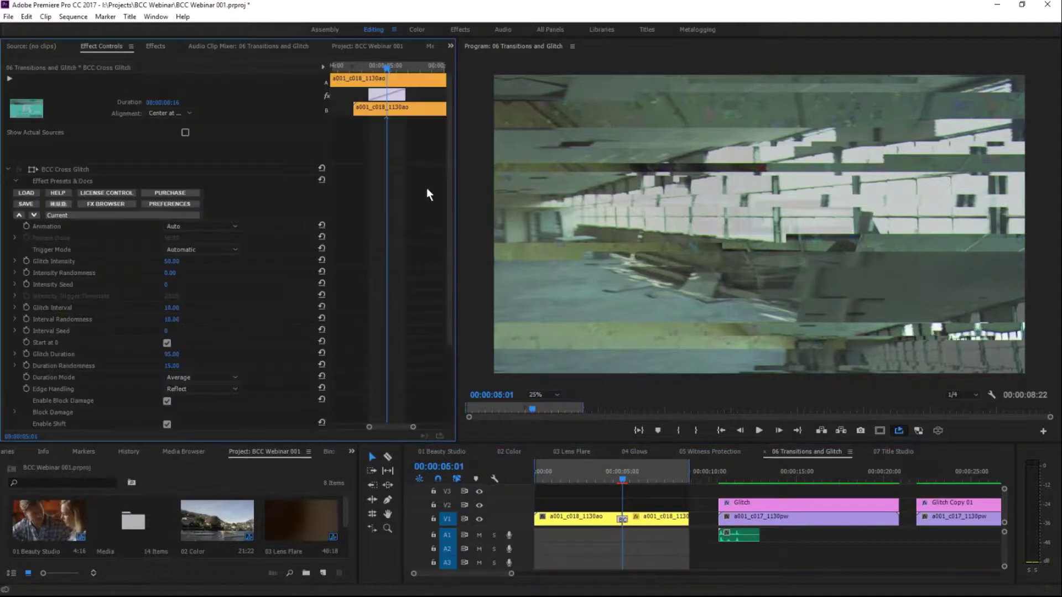
click(107, 209)
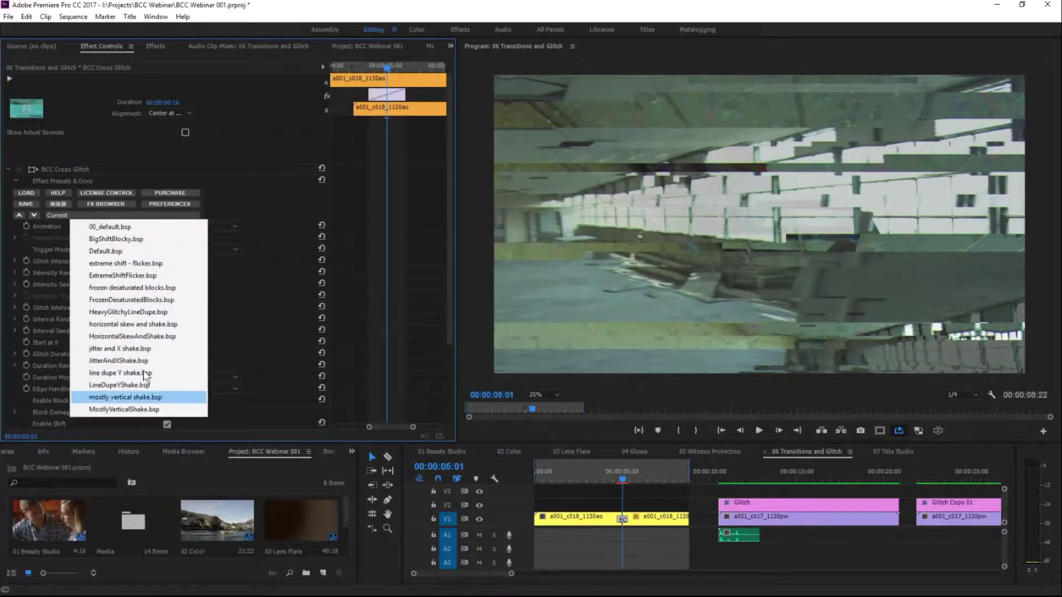
click(165, 262)
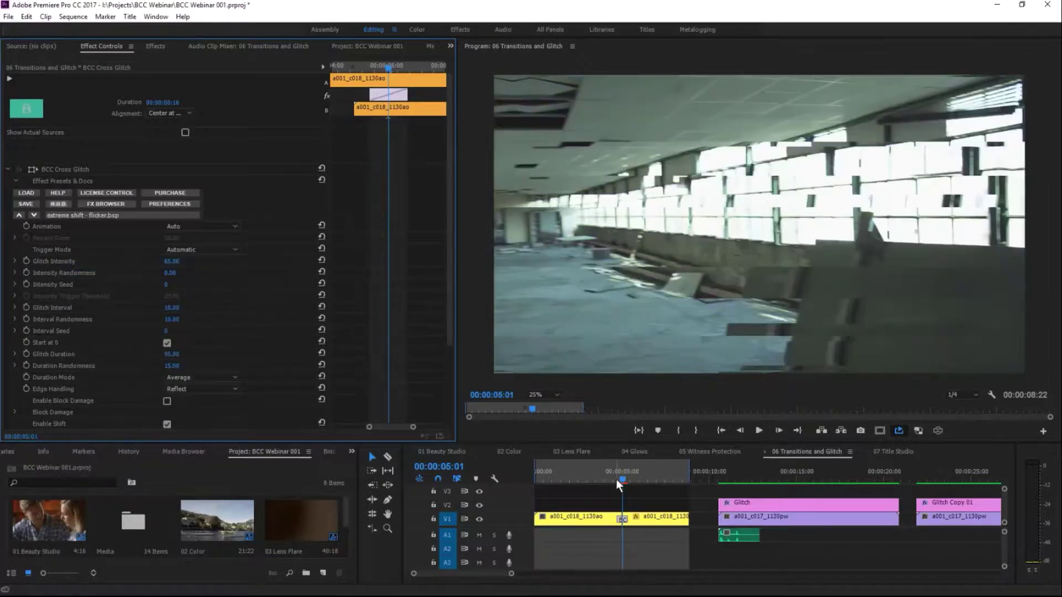
Step: Play across the cut to preview the BCC Cross Glitch transition with its current preset
click(616, 479)
key(space)
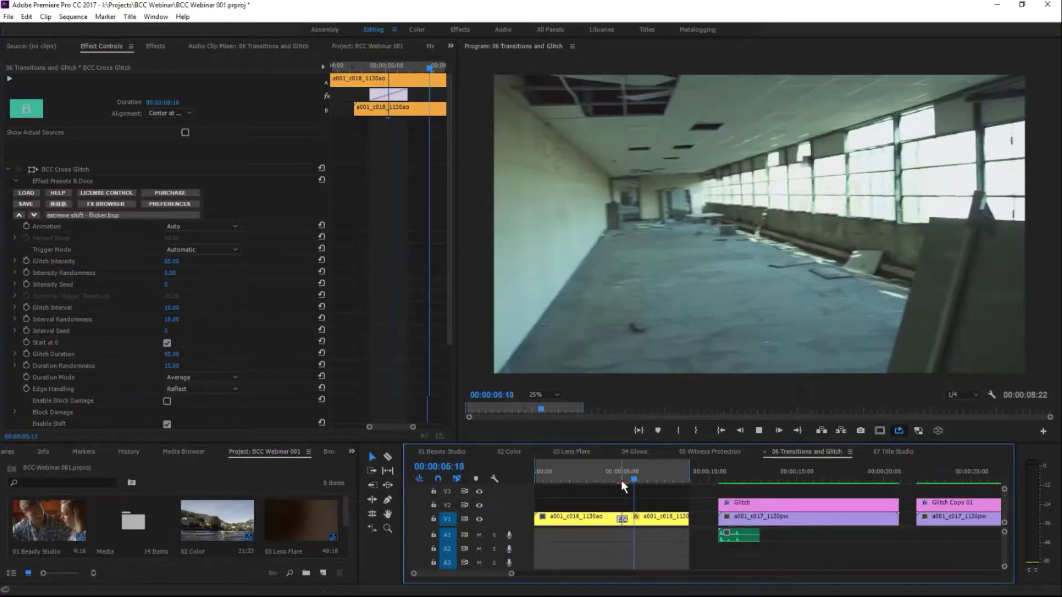
key(space)
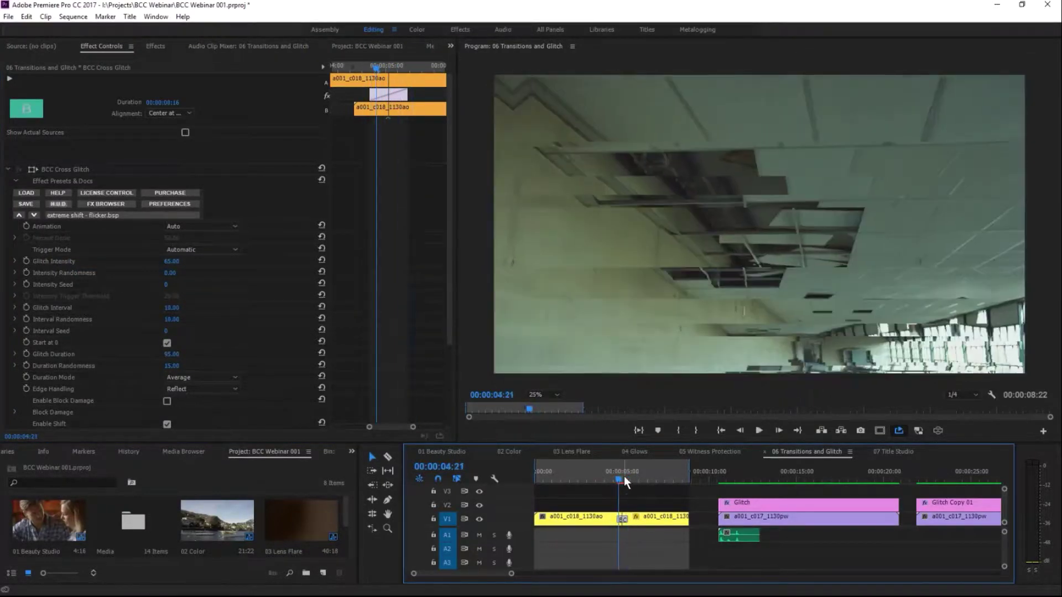
Step: Load the "FrozenDesaturatedBlocks.bsp" preset for the BCC Cross Glitch transition and preview it across the cut
click(121, 215)
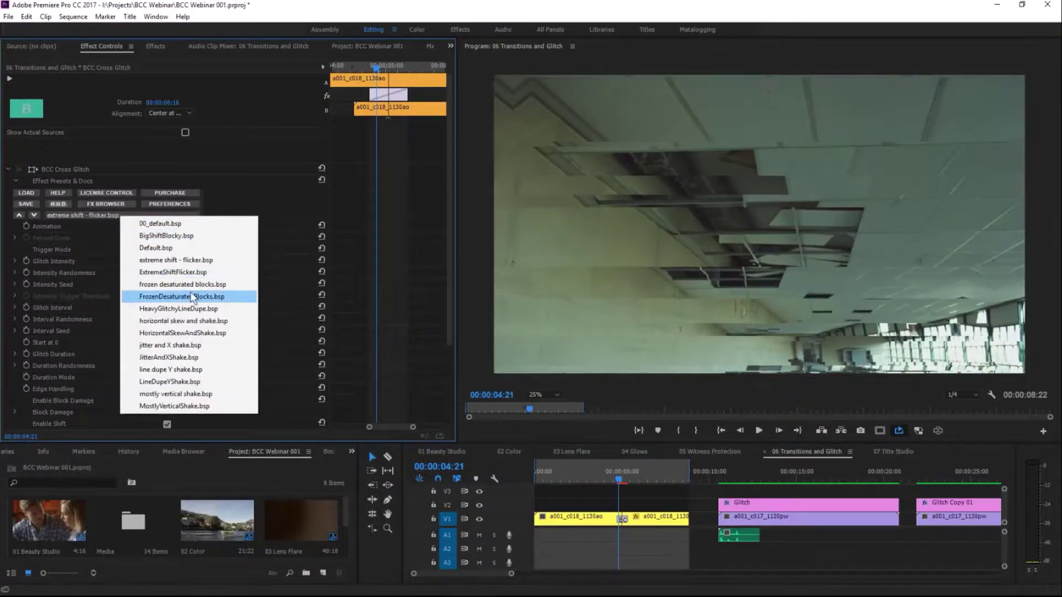
click(225, 294)
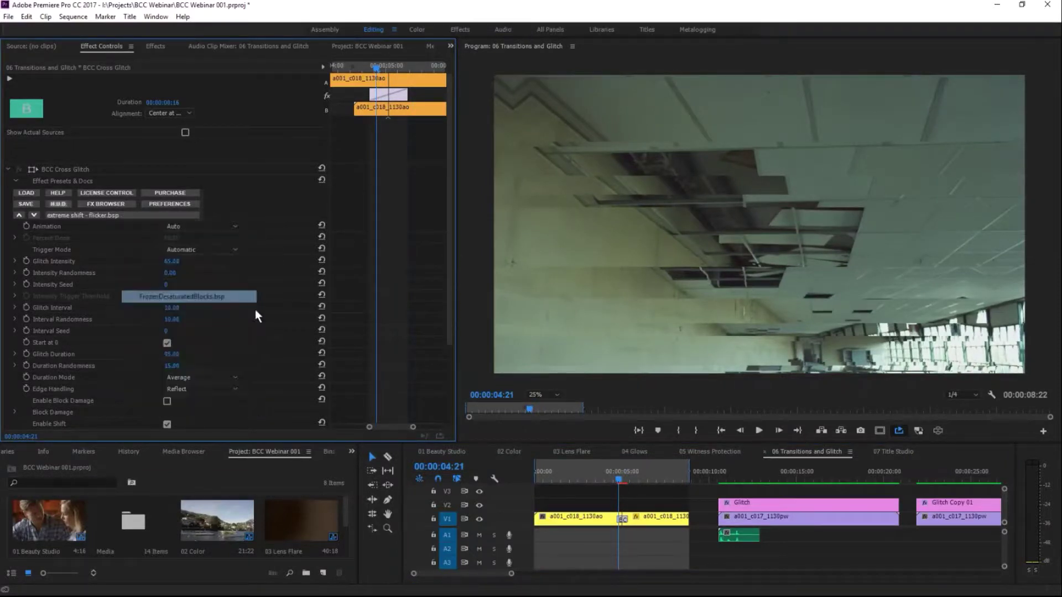
drag(626, 479, 618, 478)
key(space)
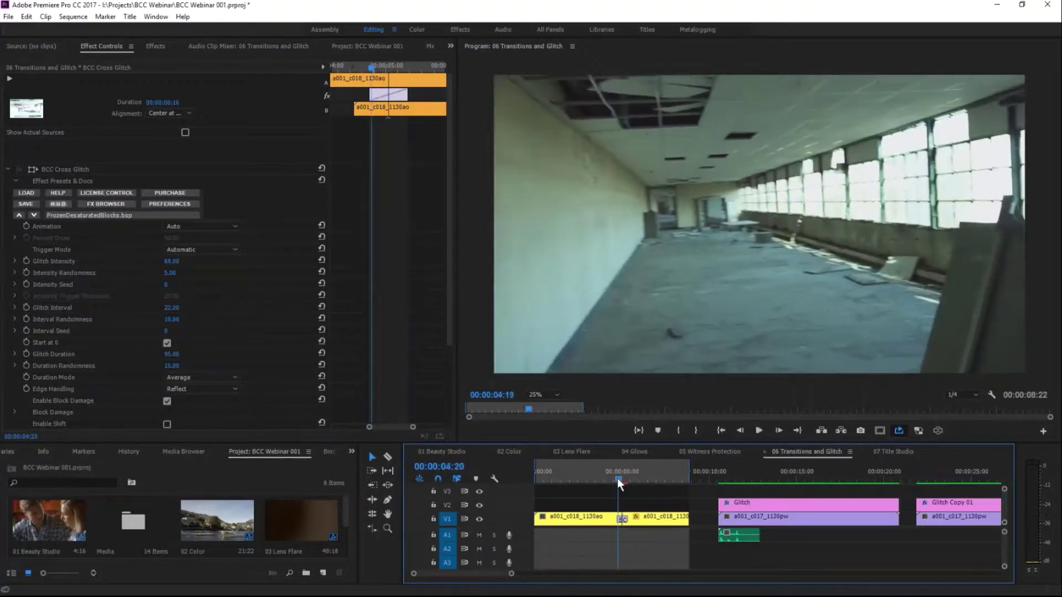
Step: Load the "mostly vertical shake.bsp" preset for the BCC Cross Glitch transition and play it across the cut
click(172, 217)
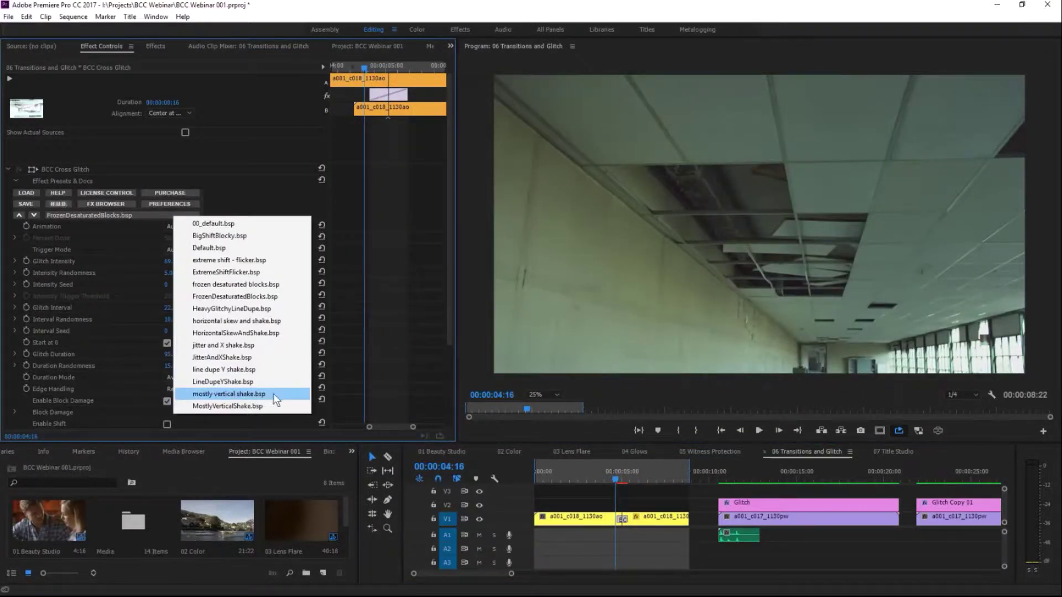
click(242, 393)
key(space)
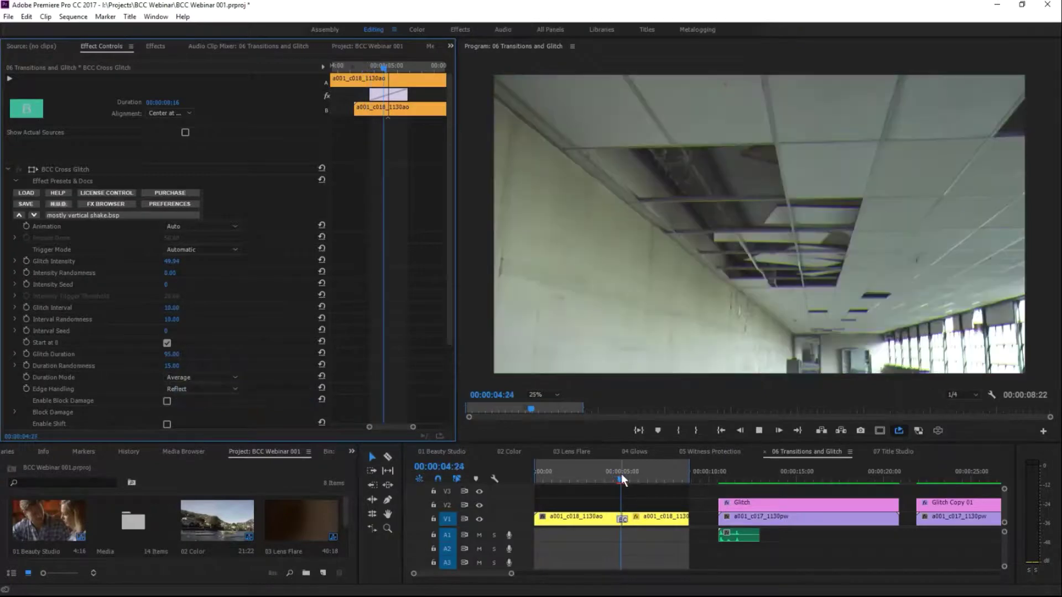
click(643, 500)
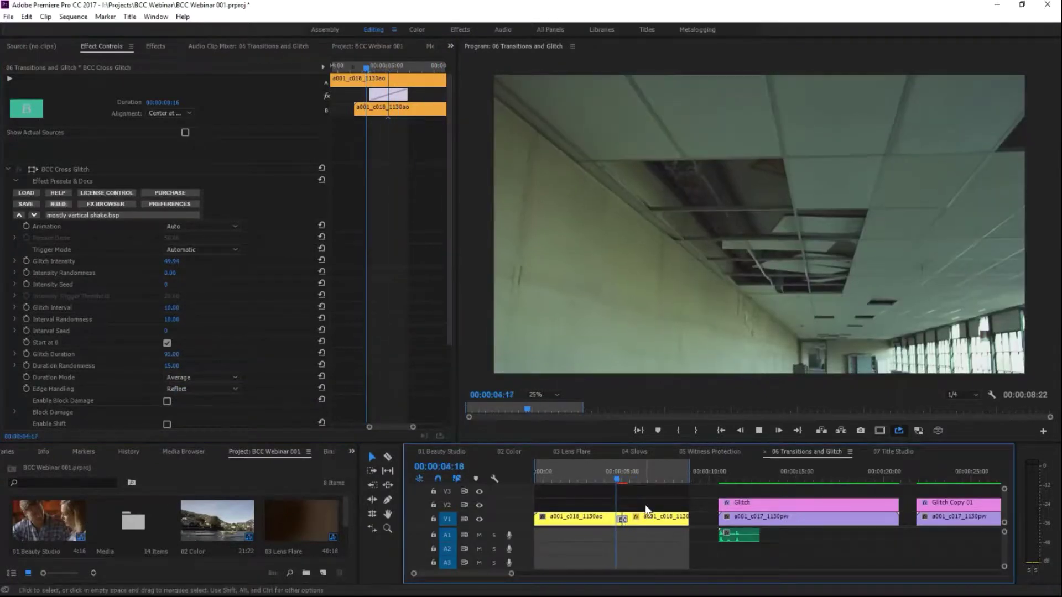
key(space)
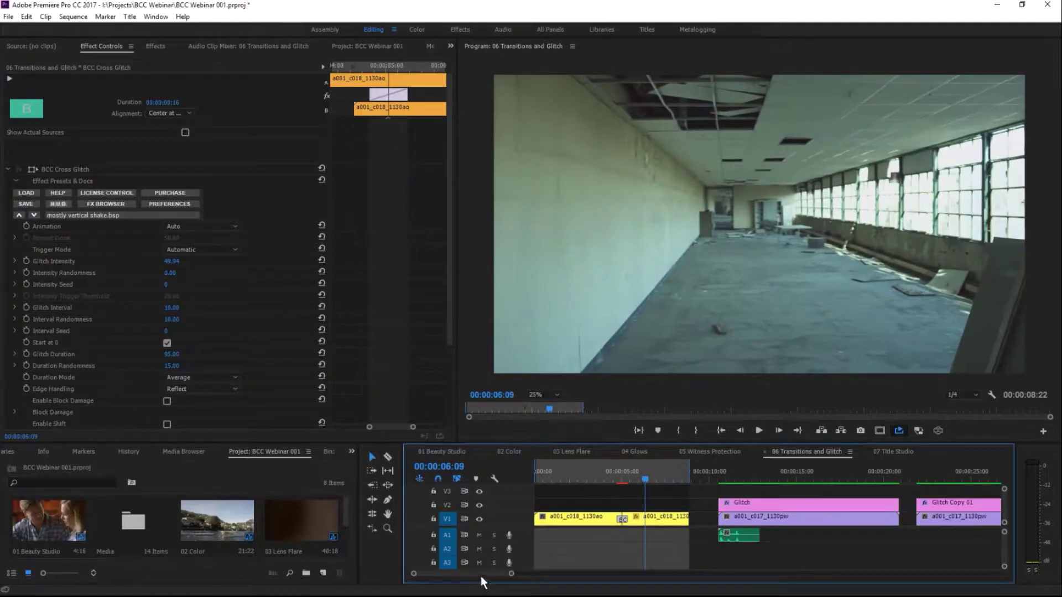
Step: Apply the BCC Cross Glitch transition to the start of the Glitch Copy 02 title clip on V2
drag(480, 576, 499, 576)
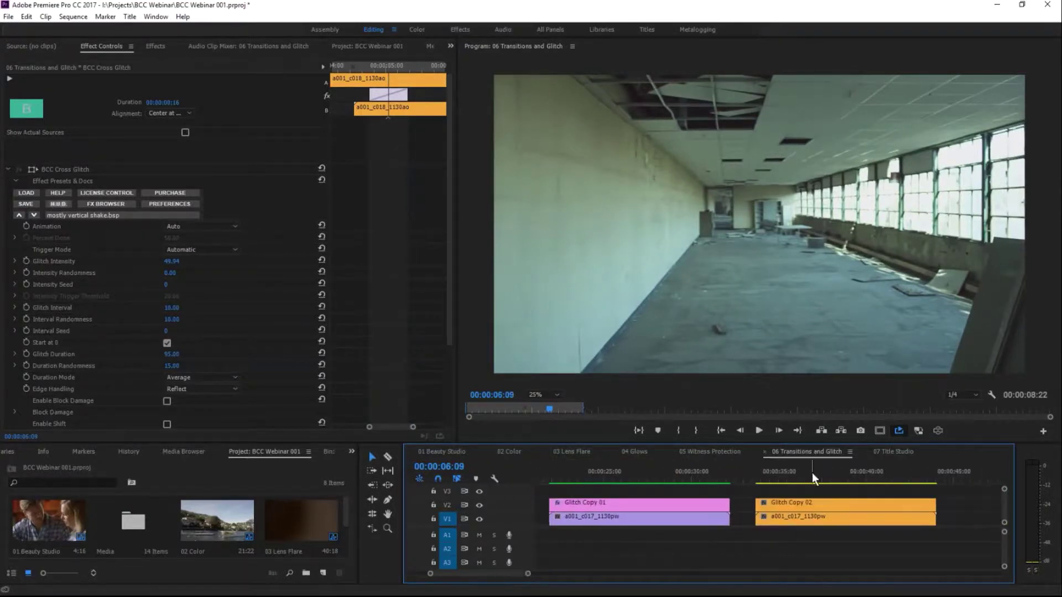
click(776, 477)
drag(757, 476, 829, 480)
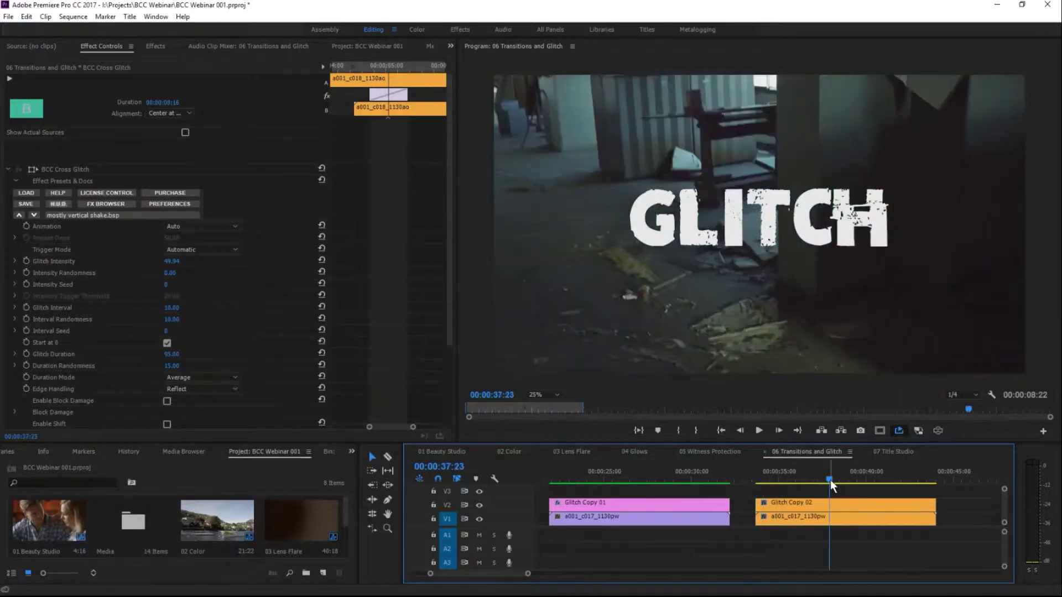
click(155, 48)
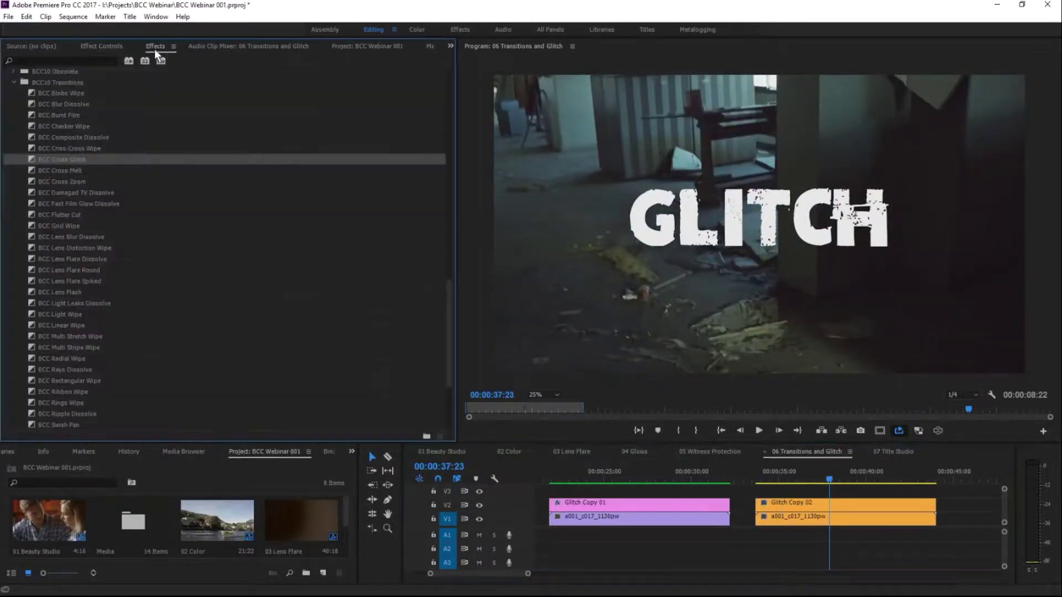
drag(770, 427, 764, 505)
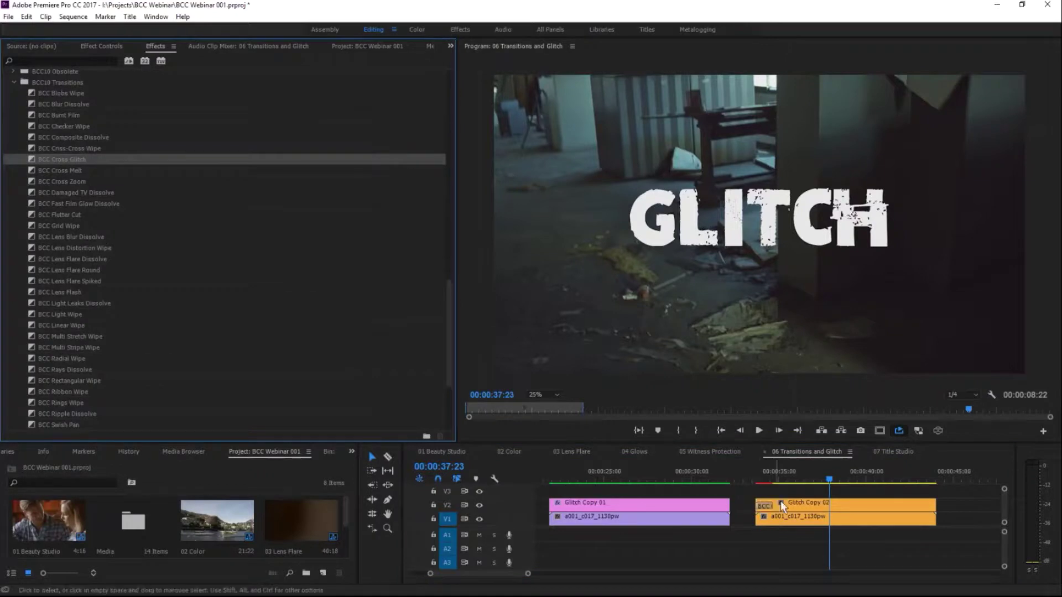
Step: Try to play the new transition from the start of the Glitch Copy 02 clip
click(758, 475)
key(space)
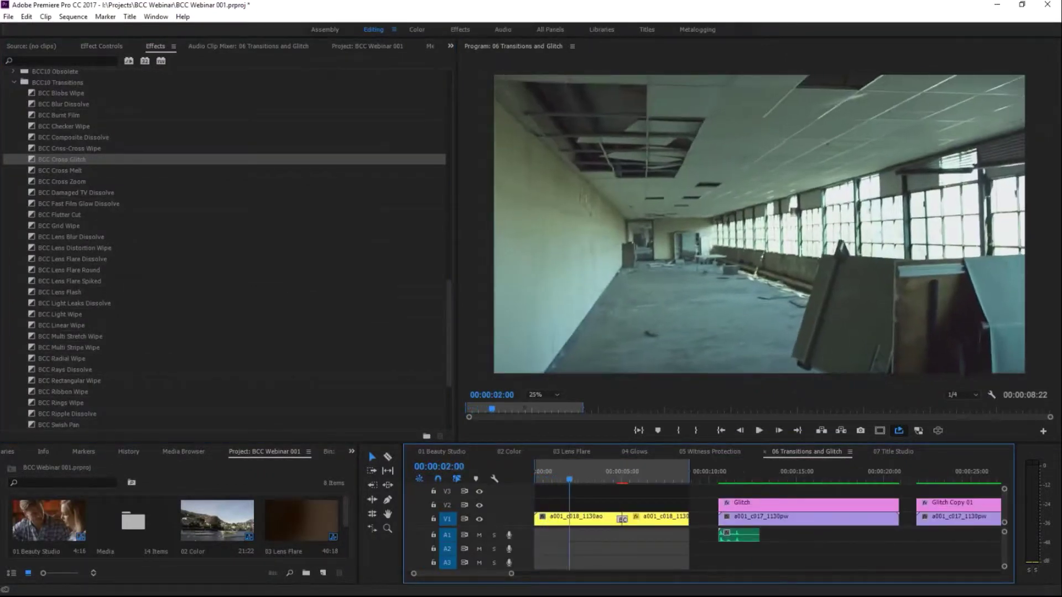
key(space)
Step: Mark the in and out points around the Glitch Copy 02 clip and play the transition at its start
drag(462, 574, 495, 582)
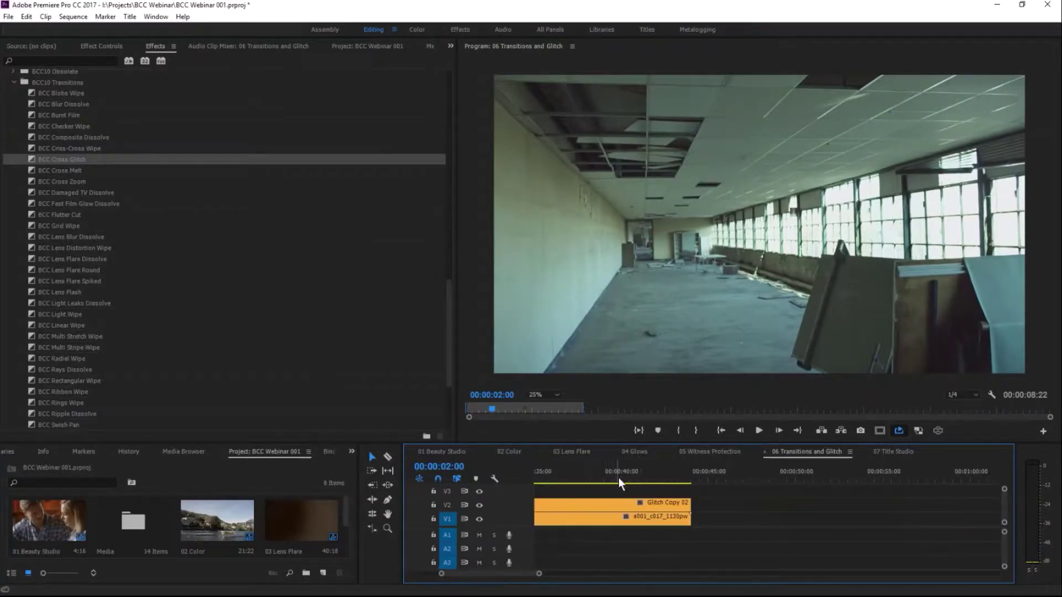
key(x)
key(ctrl+shift+space)
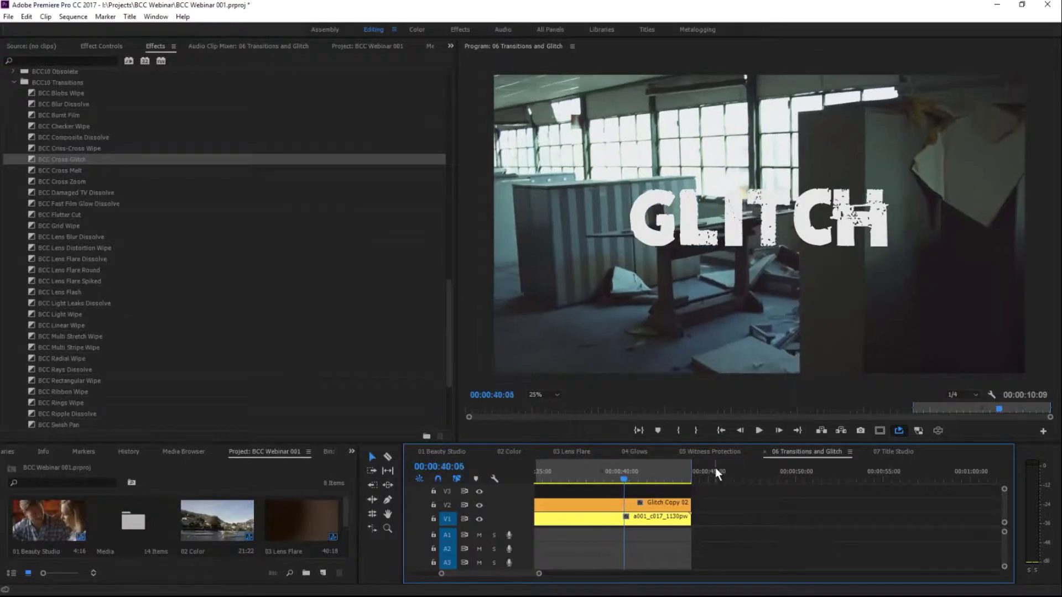
key(shift+i)
key(ctrl+shift+space)
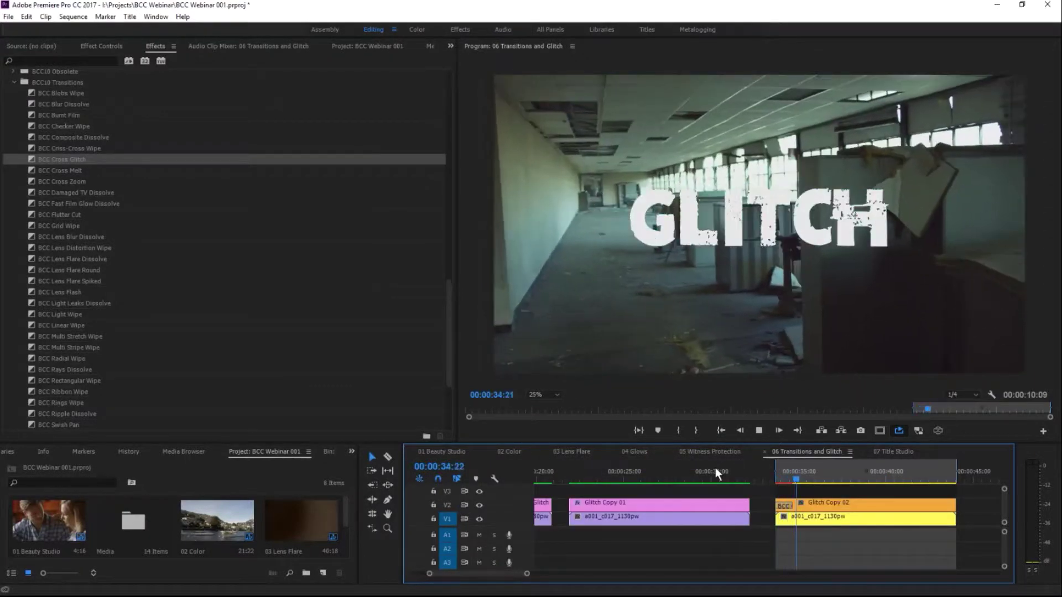
click(780, 474)
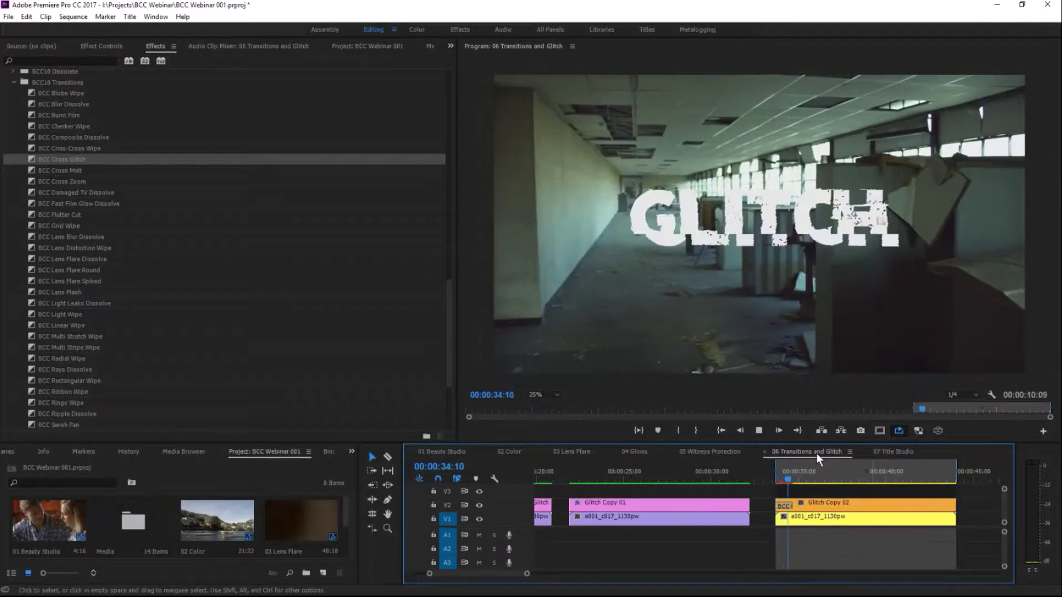
key(space)
Step: Apply BCC Video Glitch from the BCC10 Stylize effects to the Glitch Copy 02 clip and park the playhead at 00:00:35:10
click(823, 501)
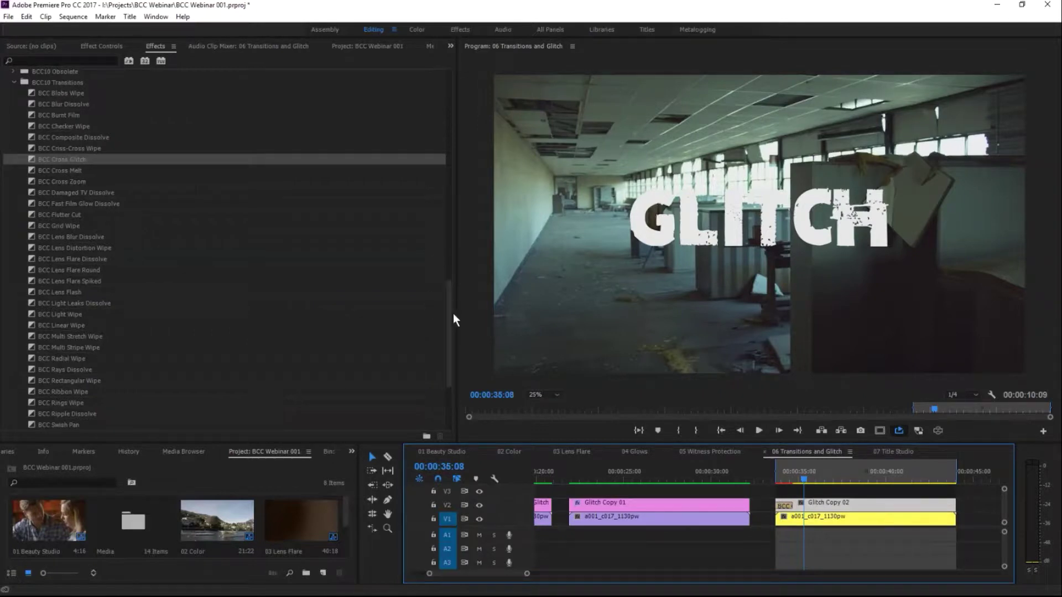
drag(446, 312, 442, 105)
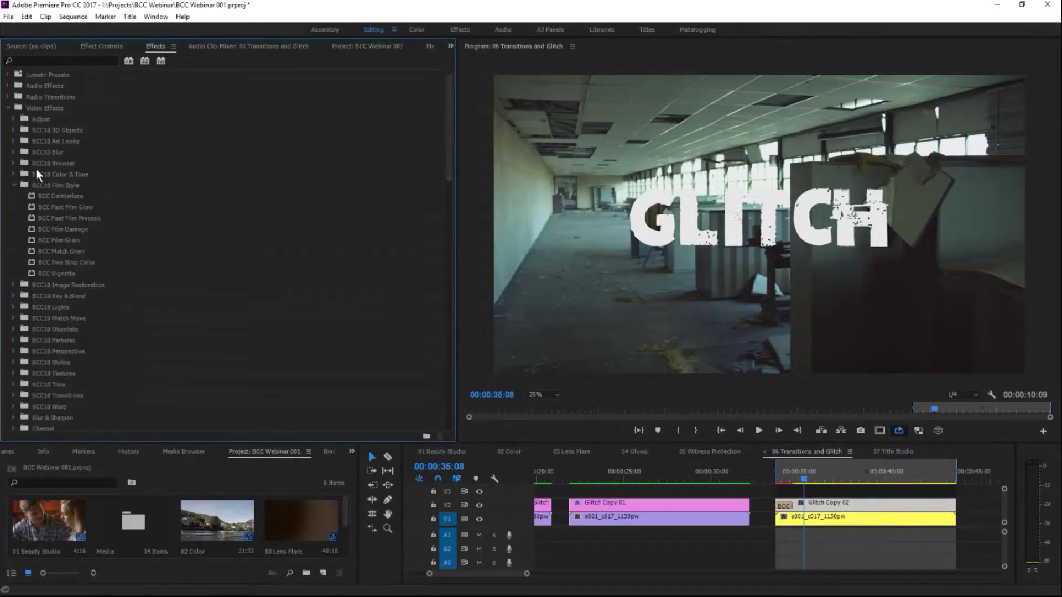
click(14, 185)
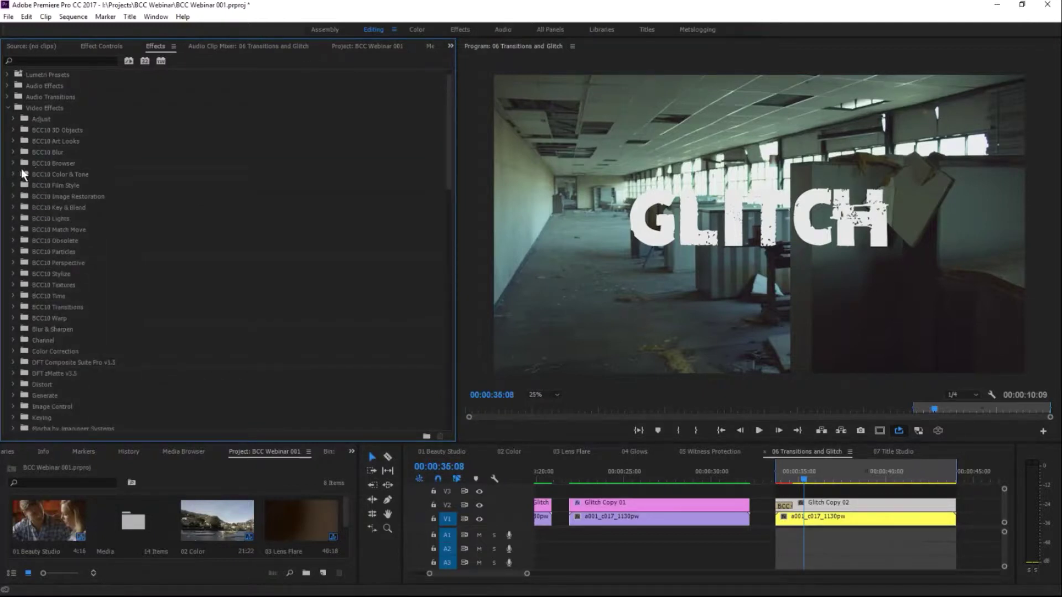
click(14, 274)
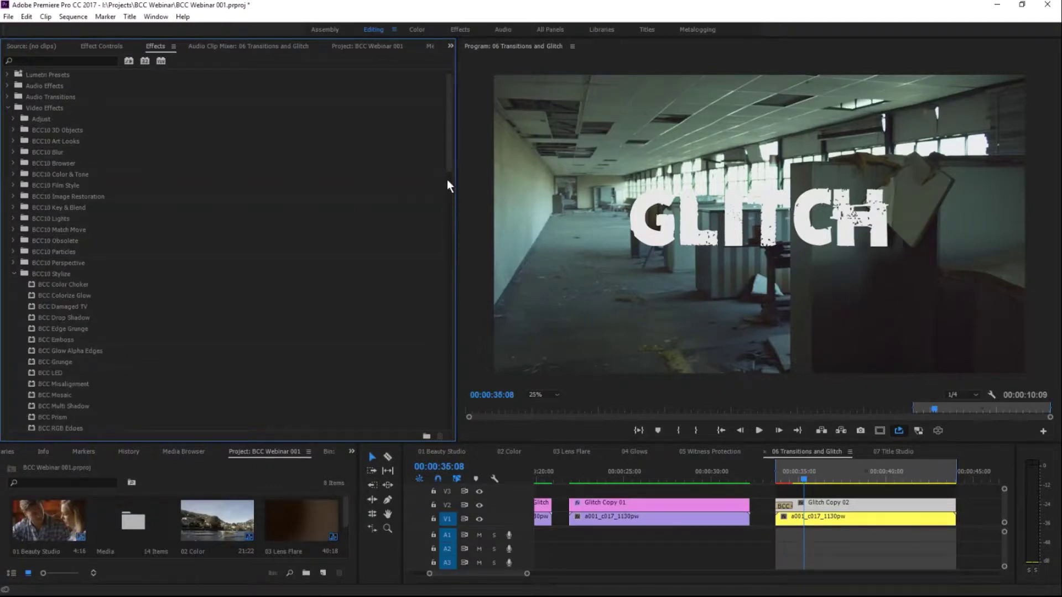
drag(449, 164, 437, 184)
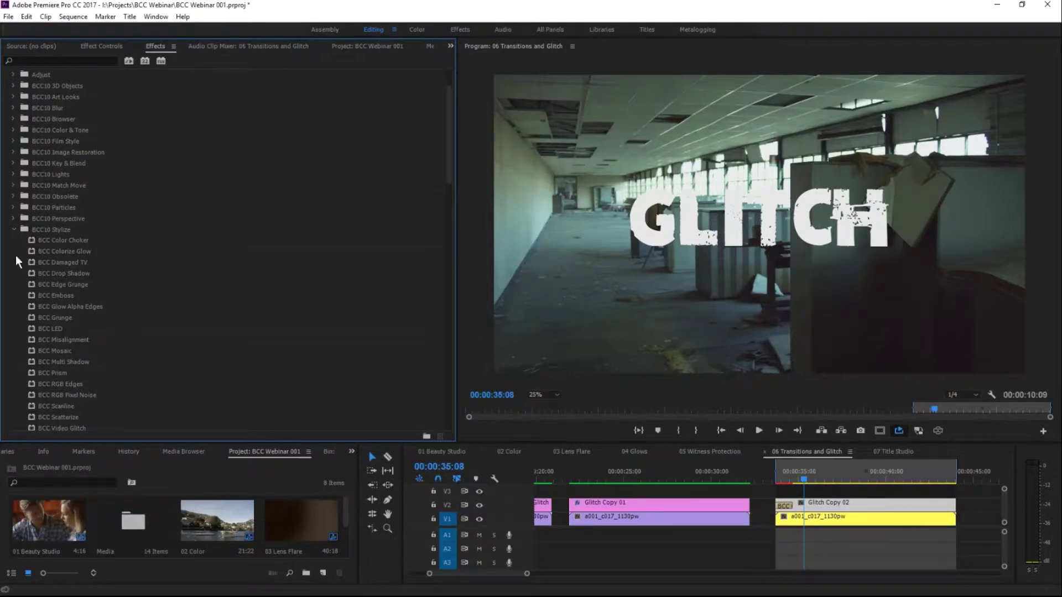
drag(449, 170, 443, 215)
click(52, 274)
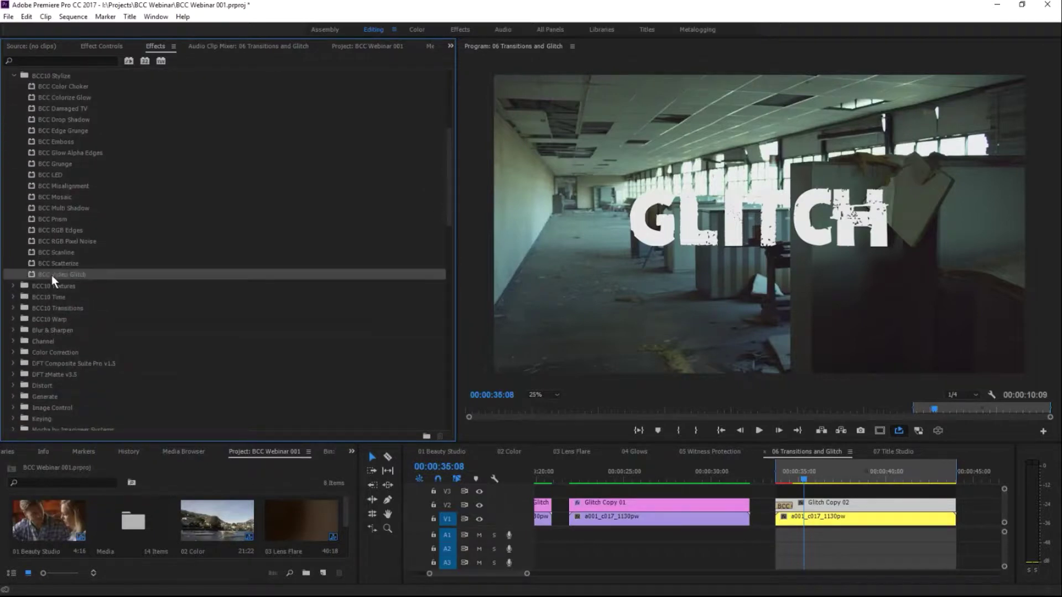
drag(51, 275, 806, 477)
click(802, 477)
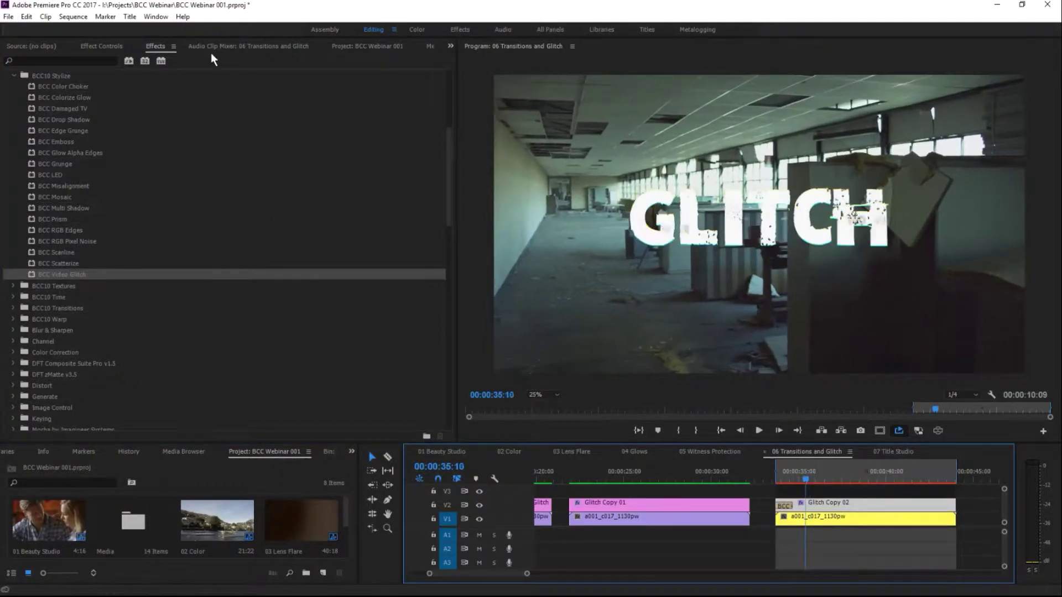
Step: Open the FX Browser for the clip's BCC Video Glitch effect and play the 00_default.bsp preset
click(104, 49)
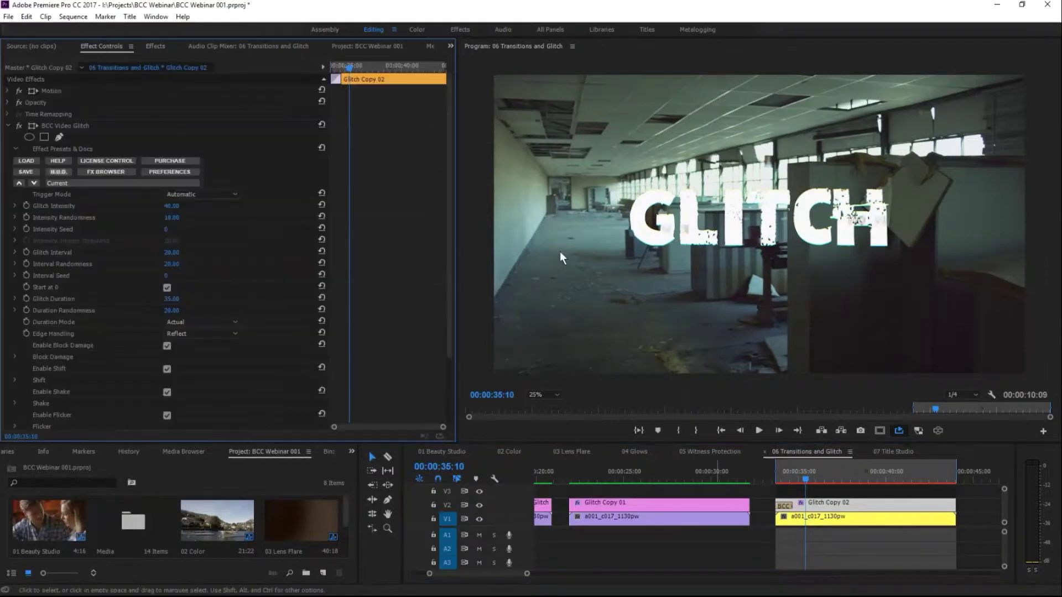
click(109, 172)
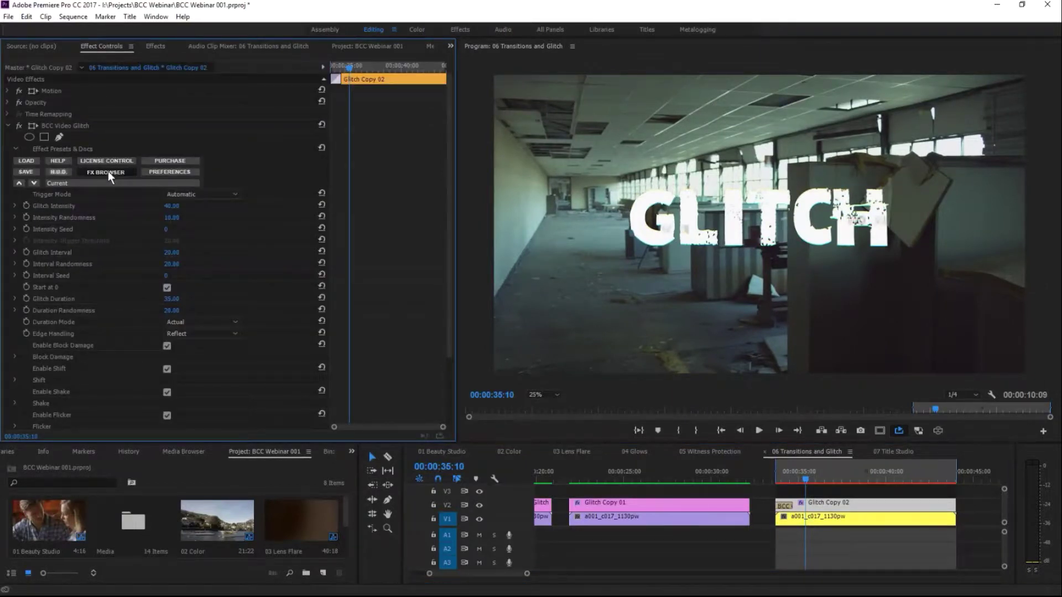
click(55, 94)
key(space)
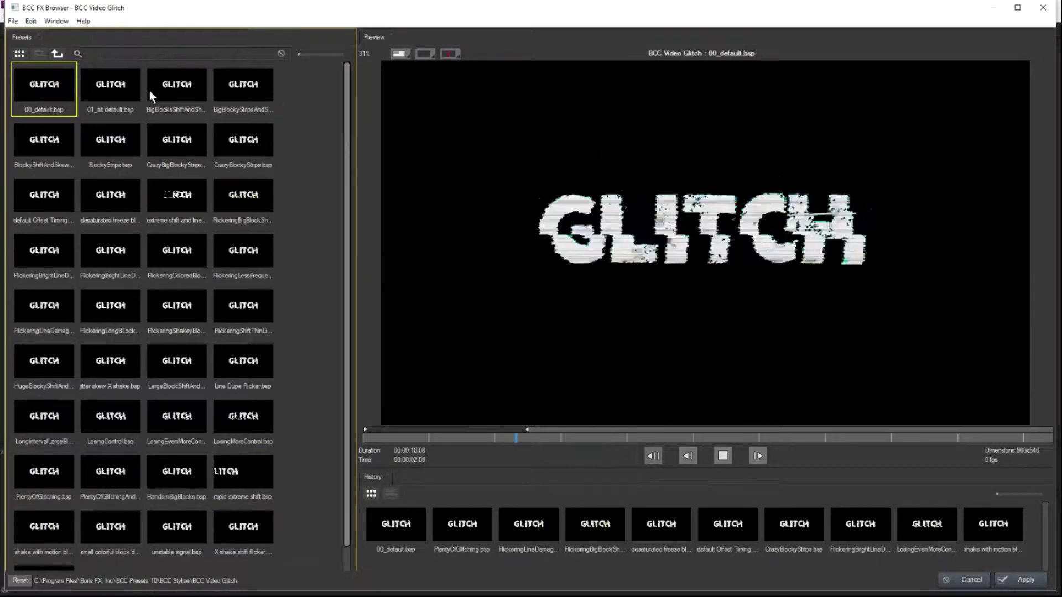
Step: Preview the CrazyBigBlockyStrips.bsp preset and set the preview resolution to Eighth
click(181, 148)
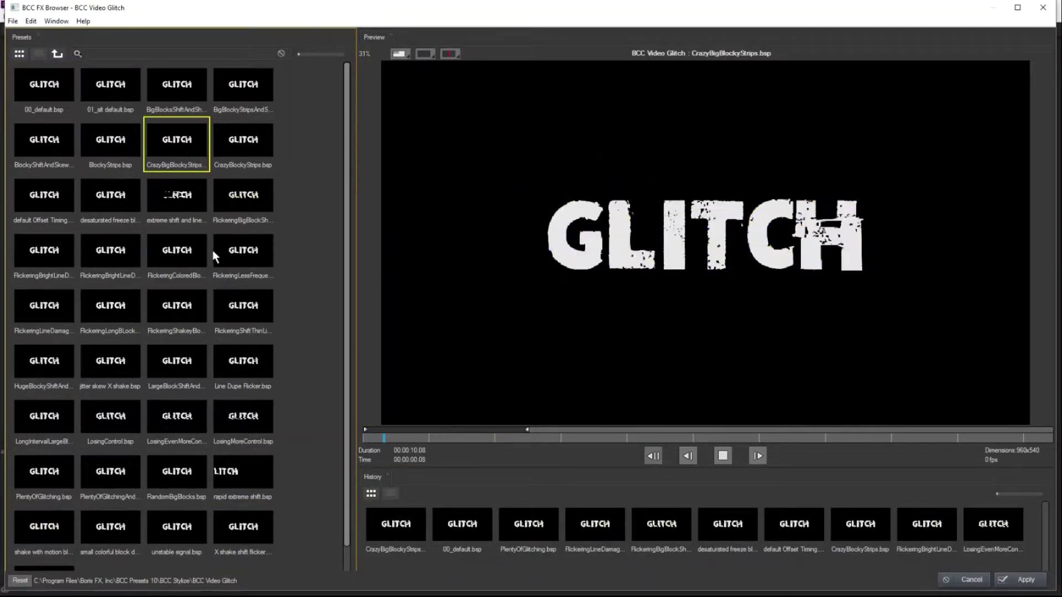
click(400, 53)
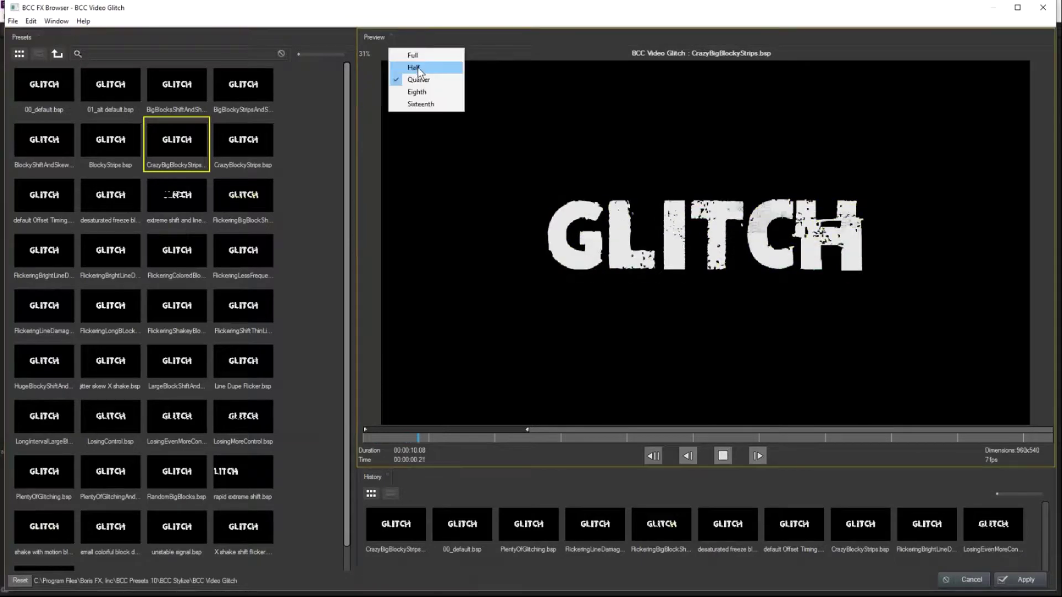
click(423, 93)
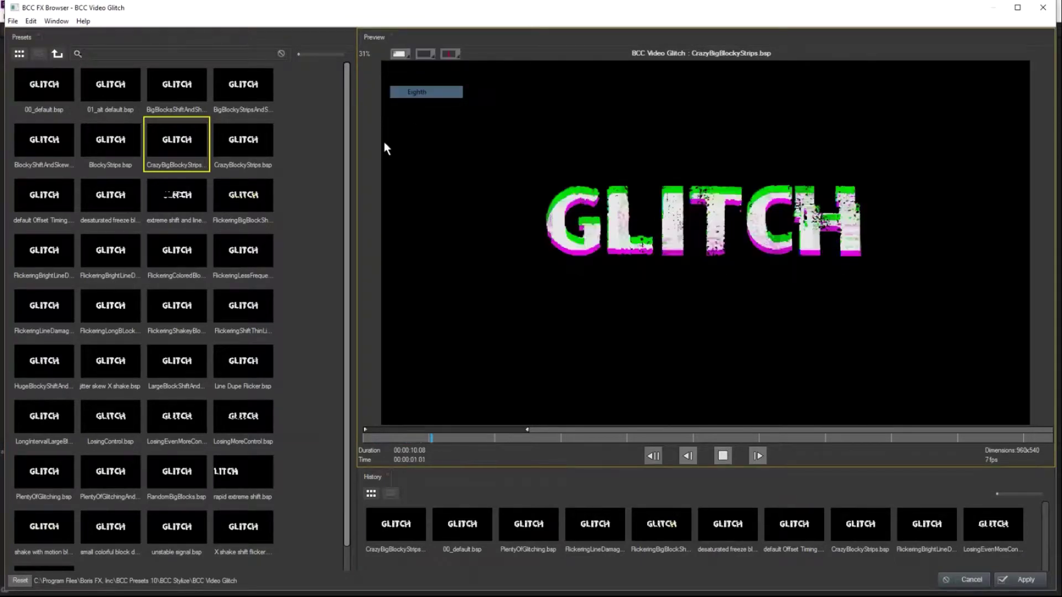
Step: Preview the desaturated freeze blocks, FlickeringBrightLineDamage2, FlickeringLessFrequentGlitching and FlickeringBigBlockShift presets on the GLITCH title
click(141, 205)
click(105, 250)
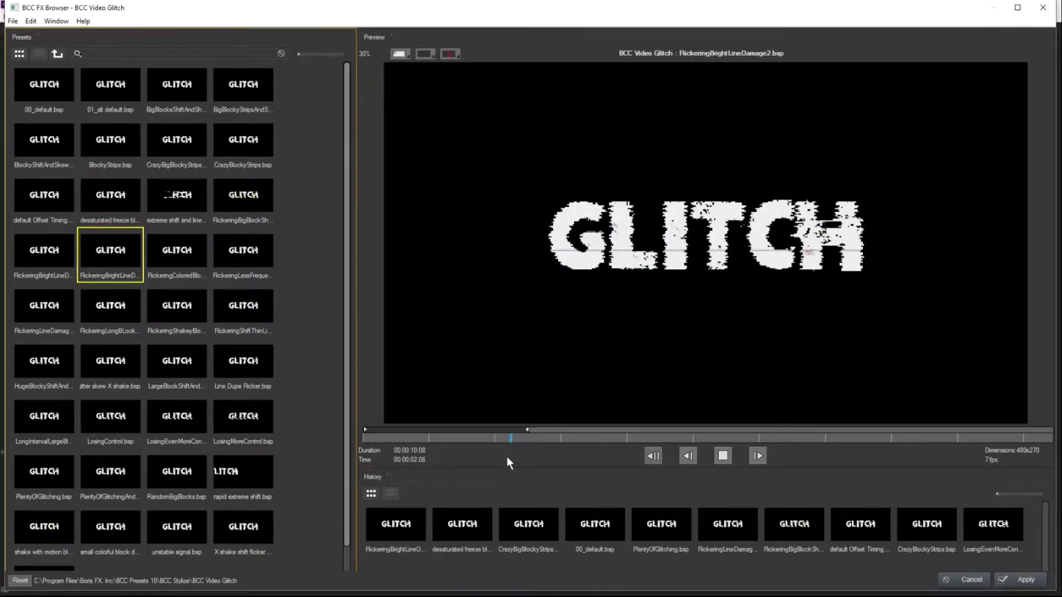
click(243, 249)
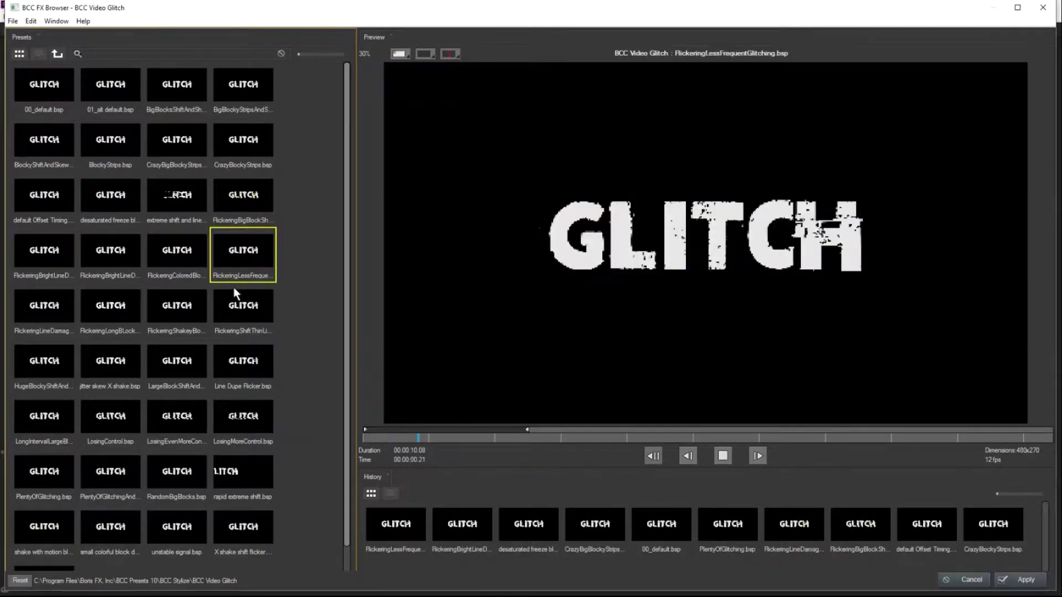
click(239, 196)
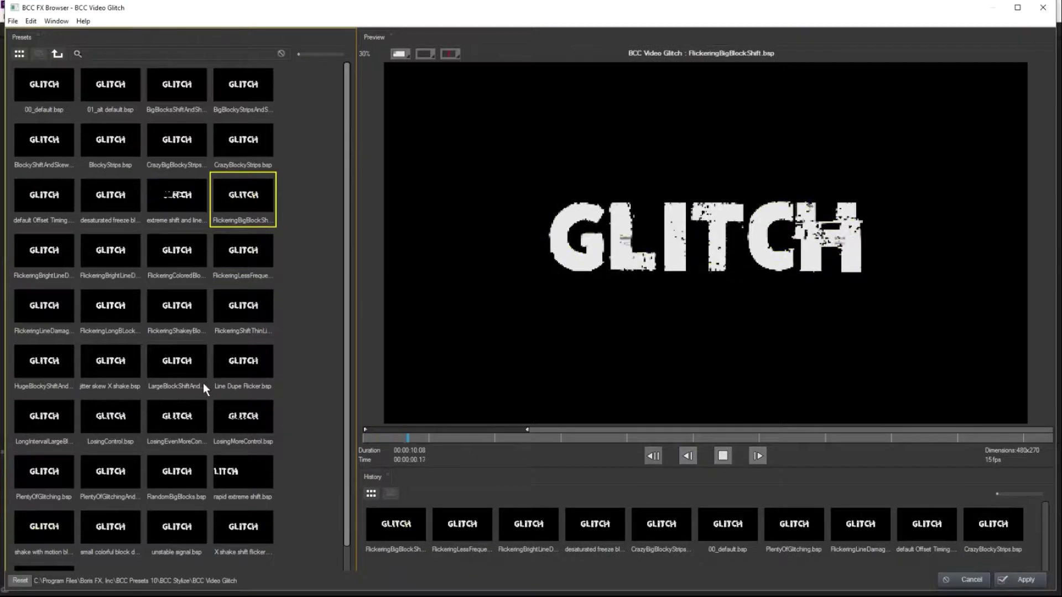
Step: Preview the LargeBlockShiftAndShake, LosingControl, LongIntervalLargeBlock and HugeBlockyShiftAndSkew presets, stopping playback on the last one
click(178, 361)
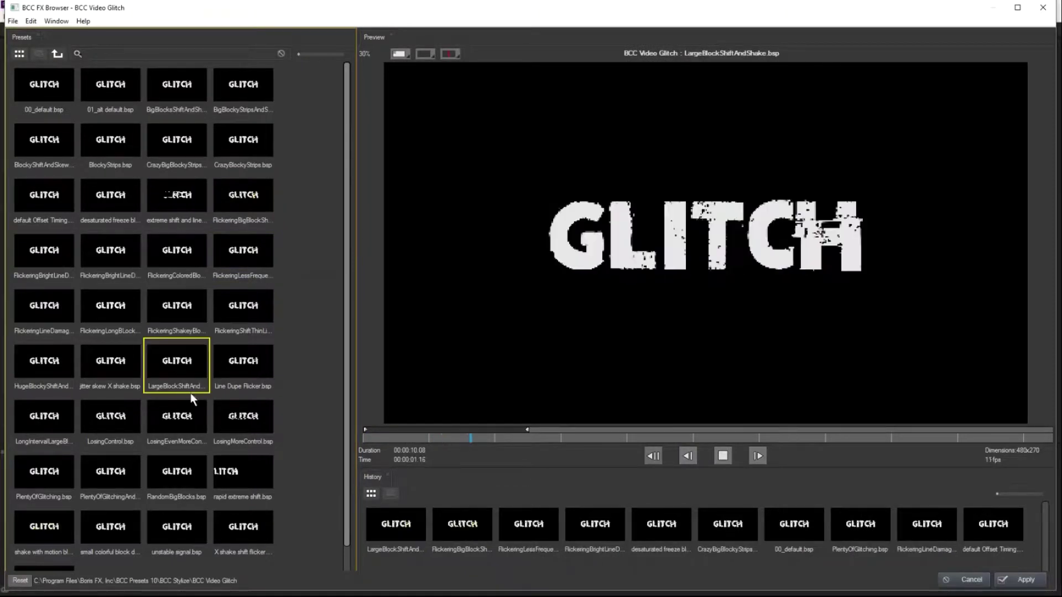
click(112, 427)
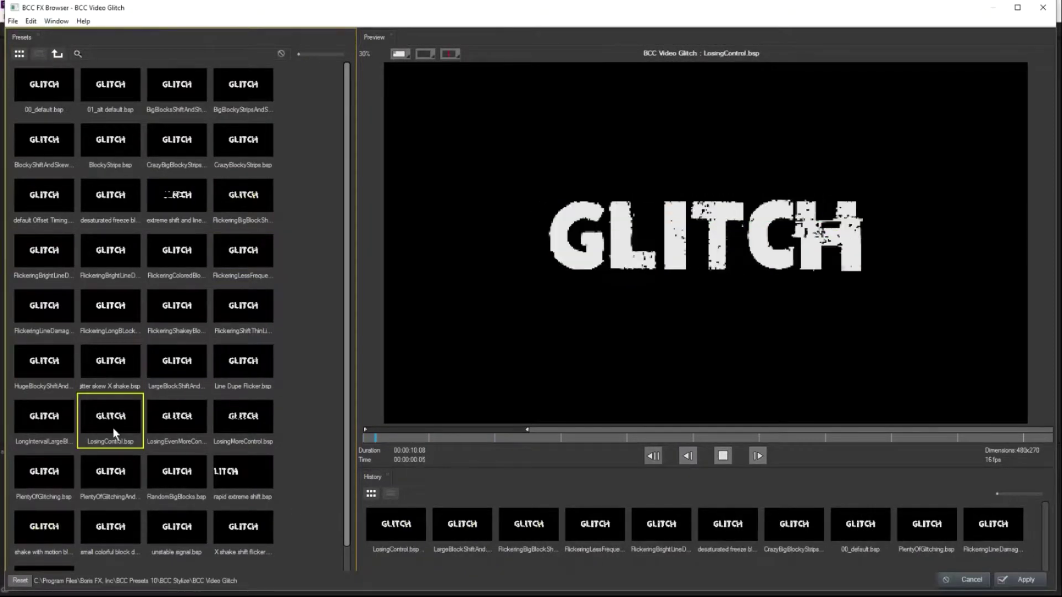
click(47, 414)
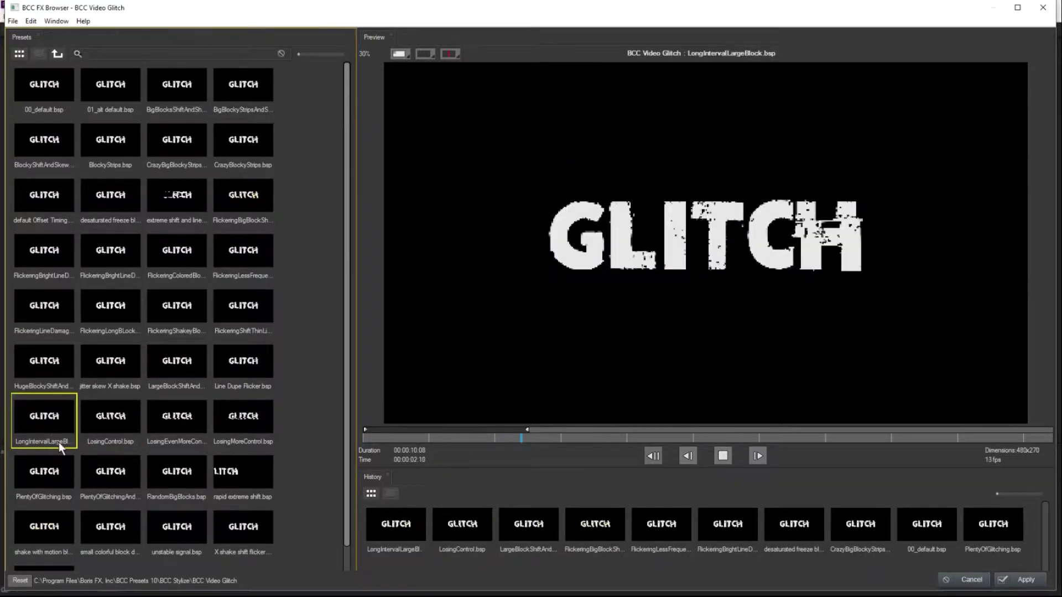
click(51, 368)
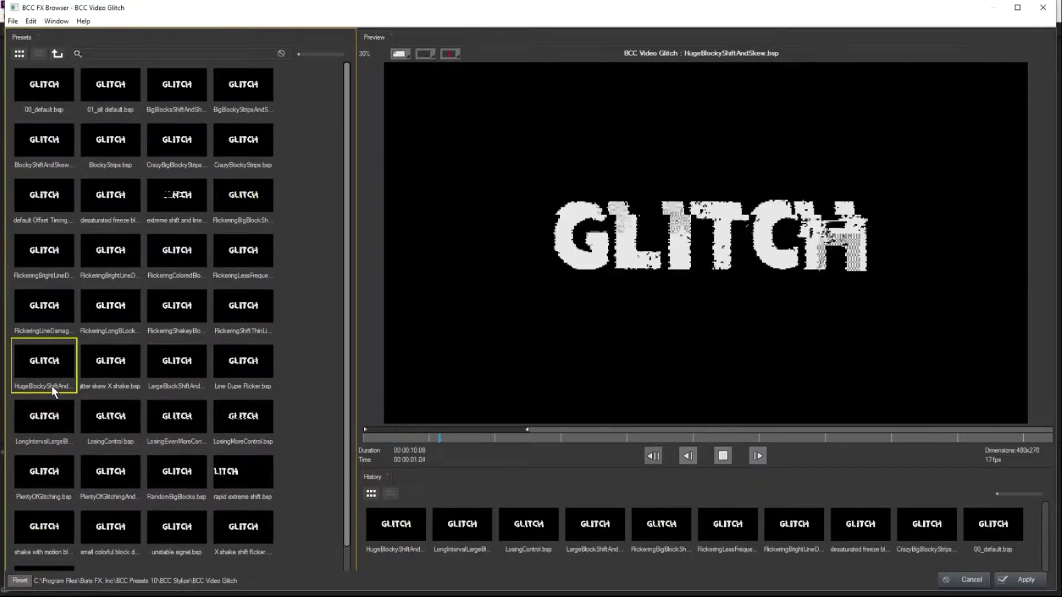
click(722, 456)
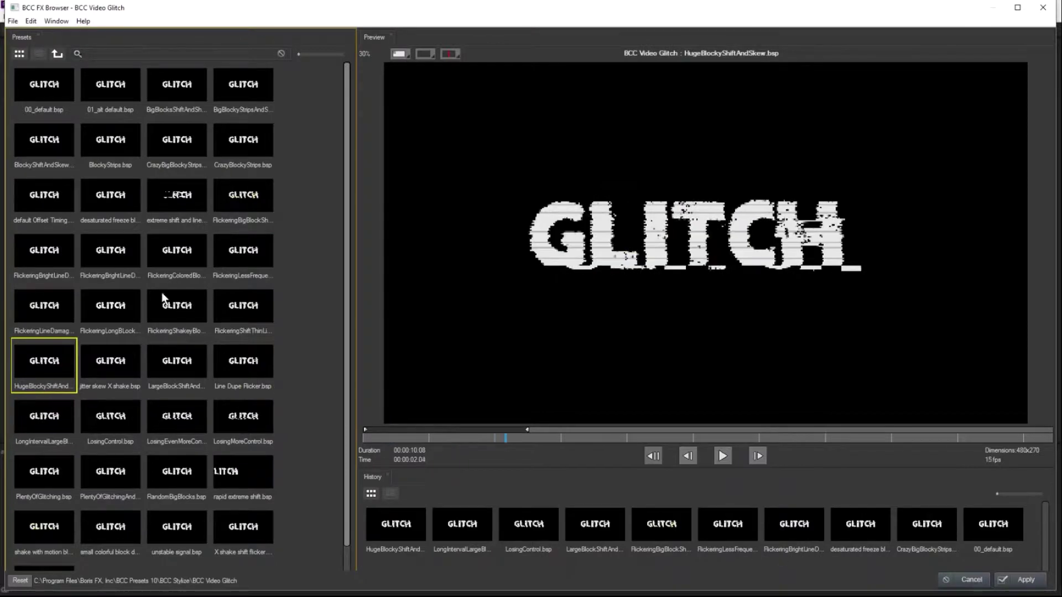
Step: Scrub through the FlickeringShakeyBlocks.bsp preset and apply unstable signal.bsp to the Glitch Copy 02 clip
click(175, 306)
drag(503, 433, 665, 442)
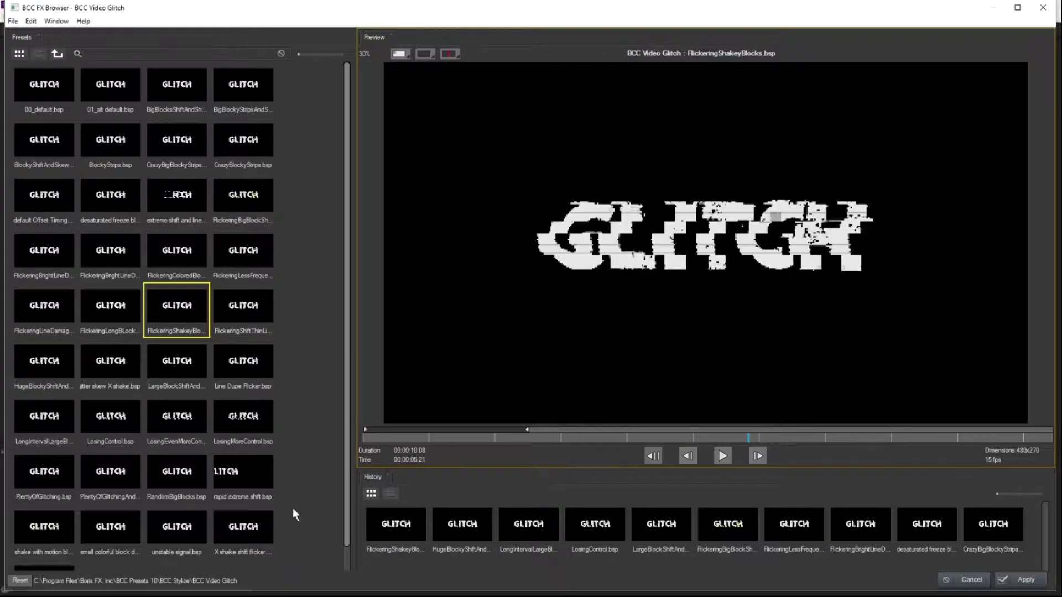
click(244, 525)
click(189, 528)
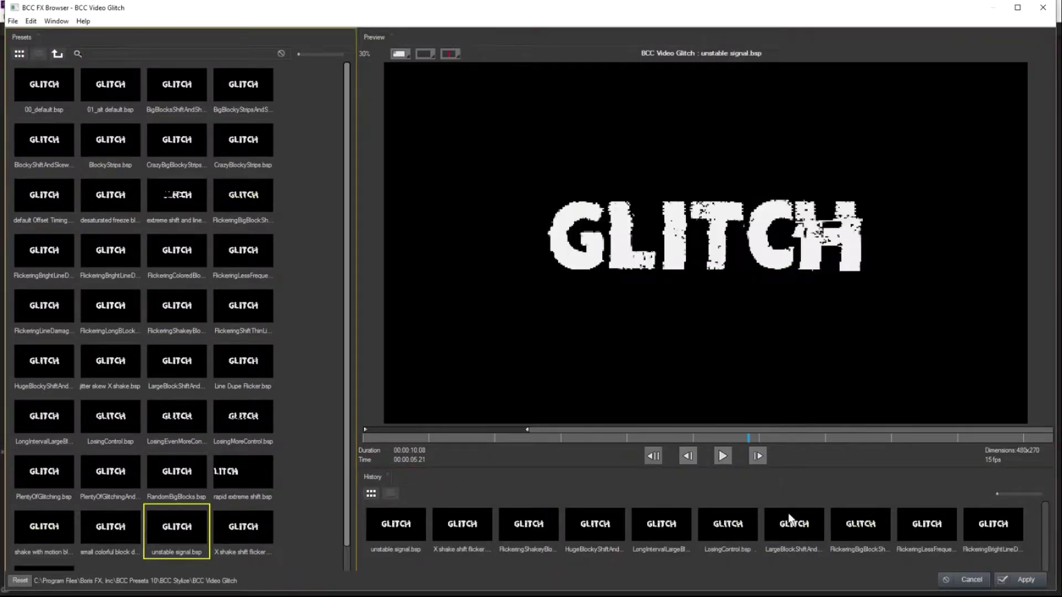
click(1021, 585)
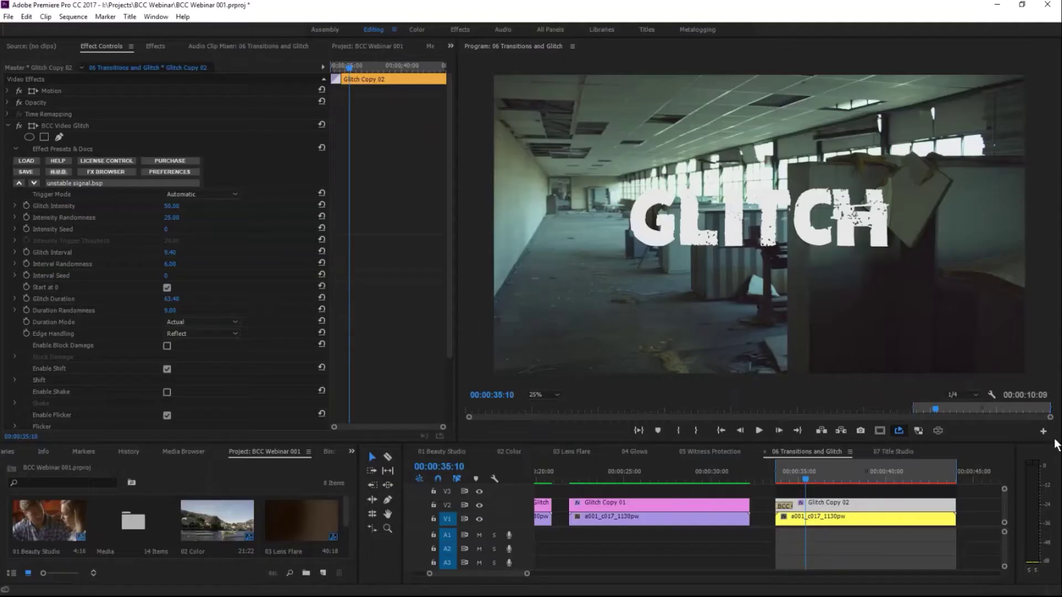
Step: Play the Glitch Copy 02 clip from near its start to review the applied glitch preset
click(782, 476)
key(space)
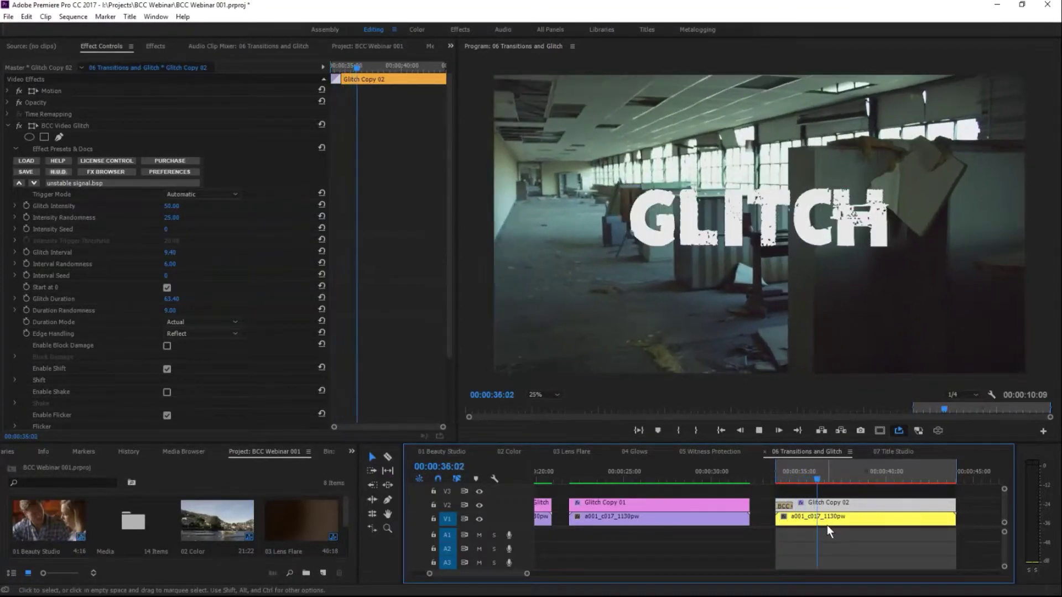
key(space)
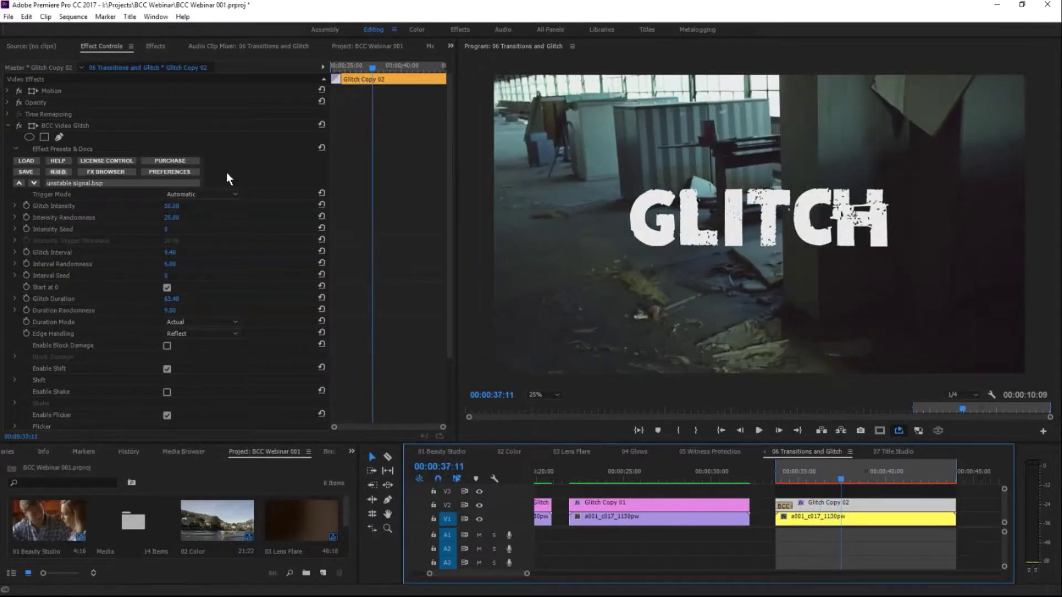
Step: Switch the BCC Video Glitch preset to rapid extreme shift.bsp, play the clip and park the playhead at 00:00:38:08
click(84, 184)
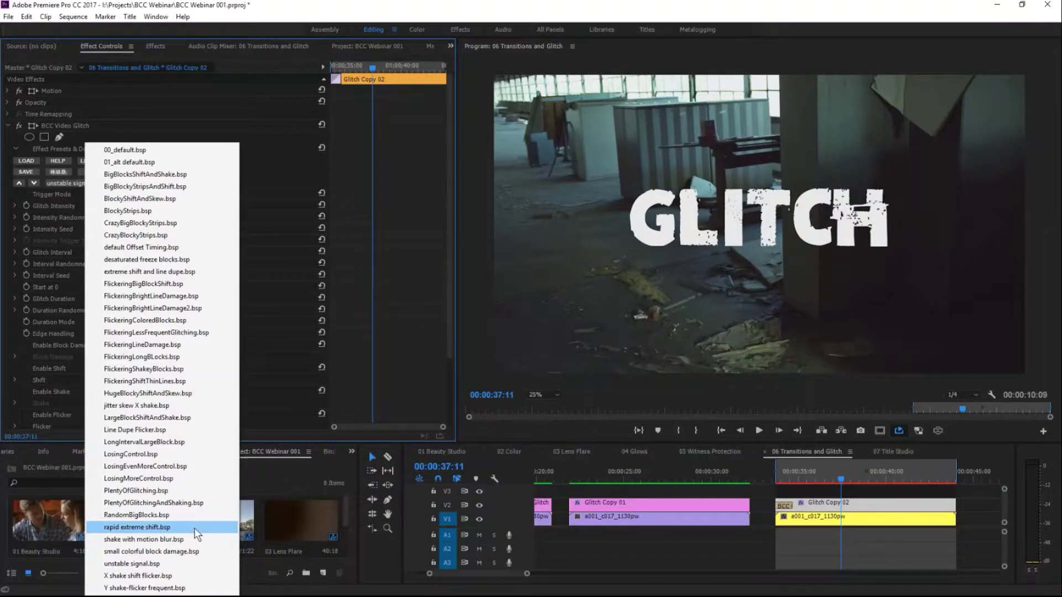
click(194, 528)
click(829, 479)
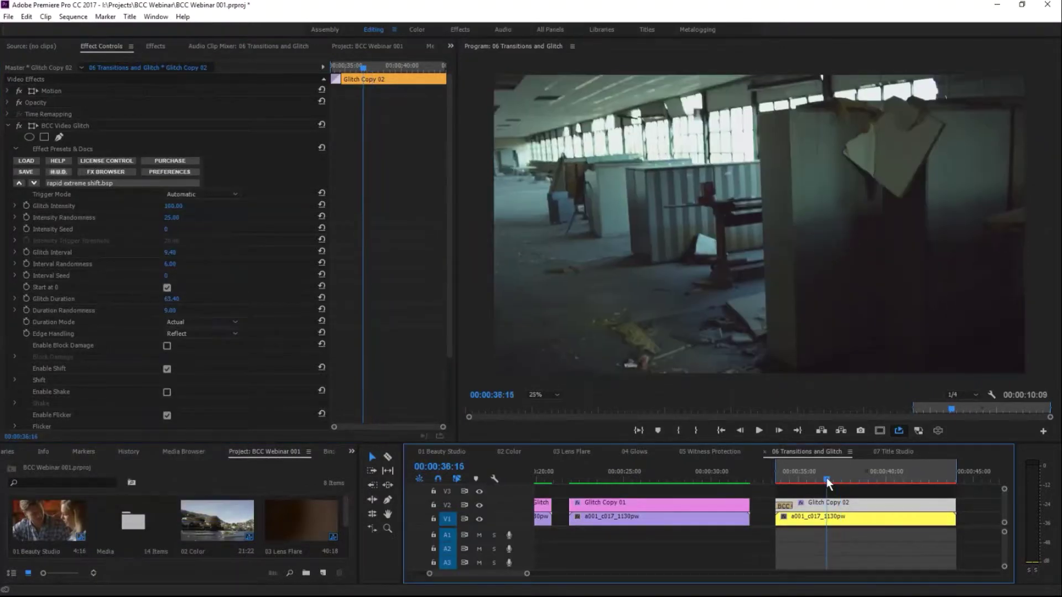
key(space)
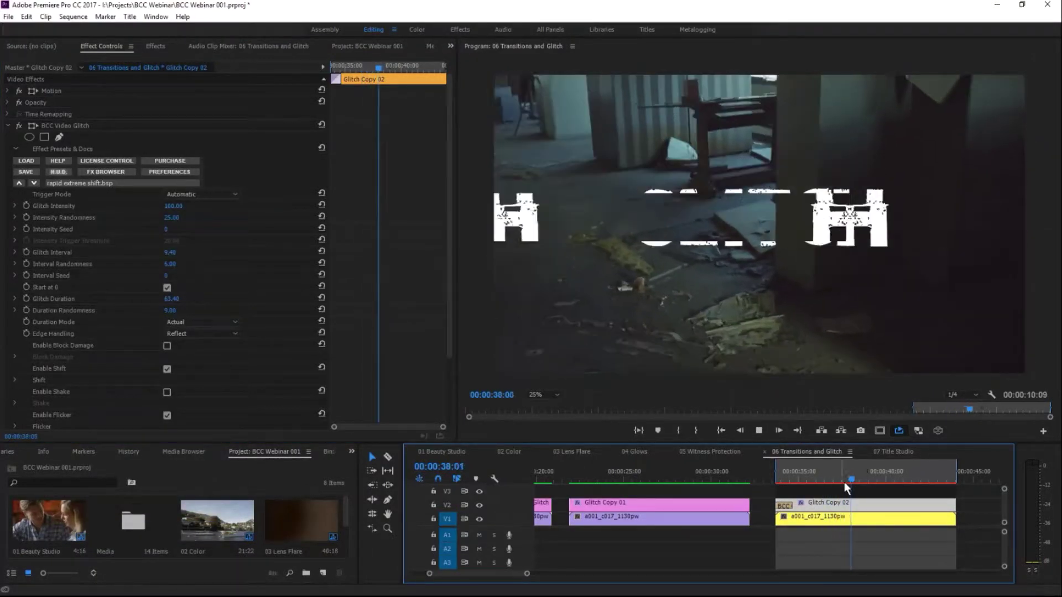
click(855, 480)
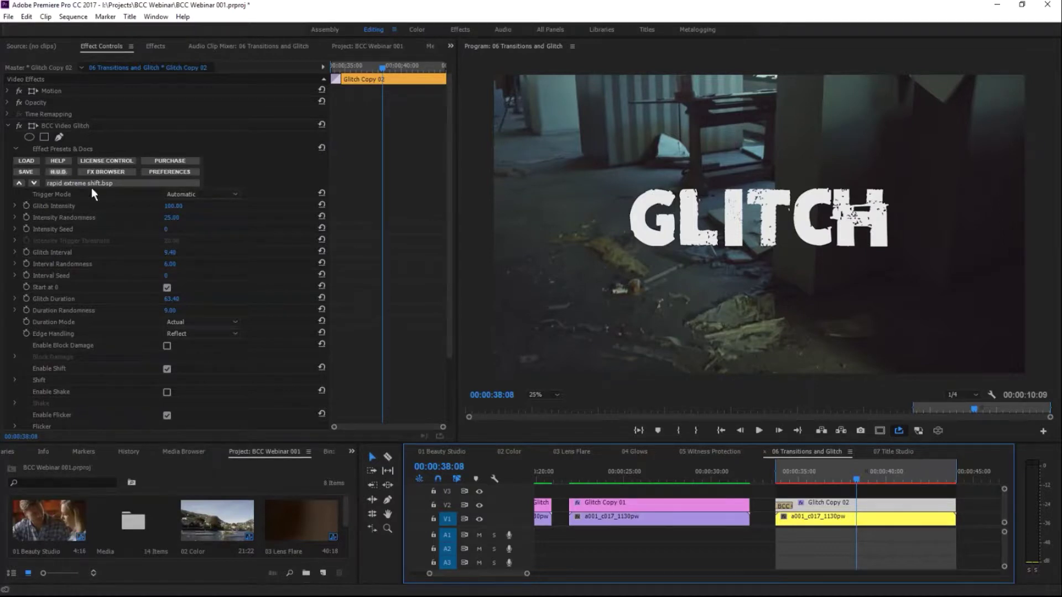
Step: Start keyframing Glitch Intensity at 00:00:38:08 and move the playhead to 00:00:38:17
click(28, 207)
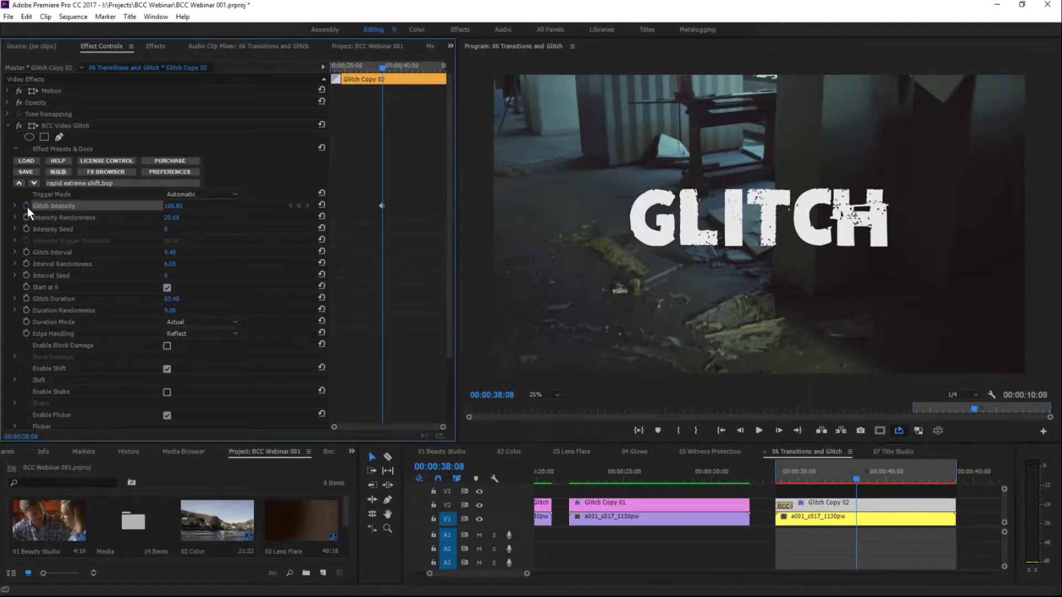
drag(387, 65, 386, 69)
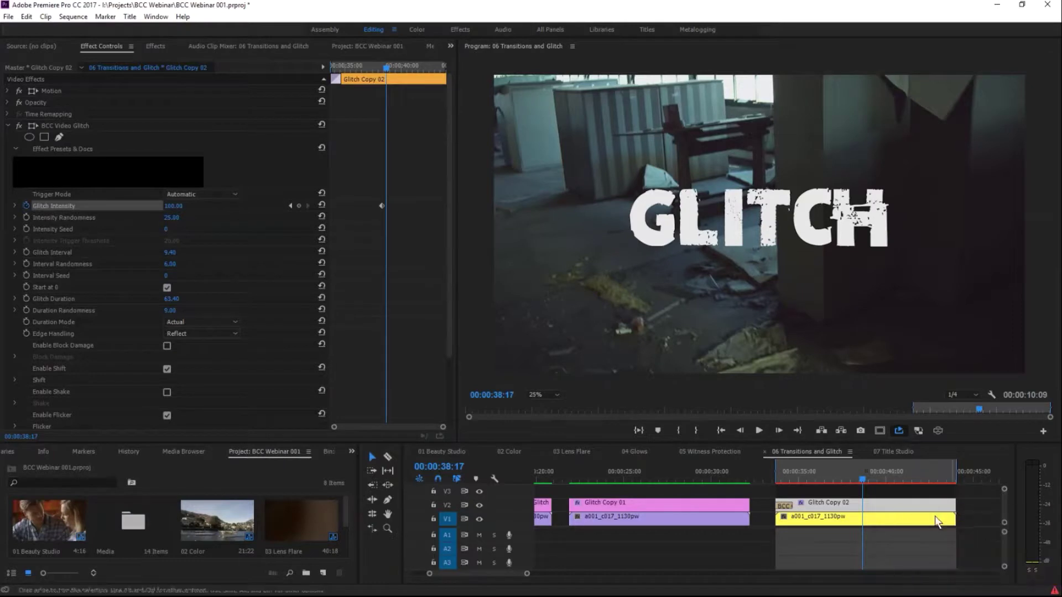
click(173, 172)
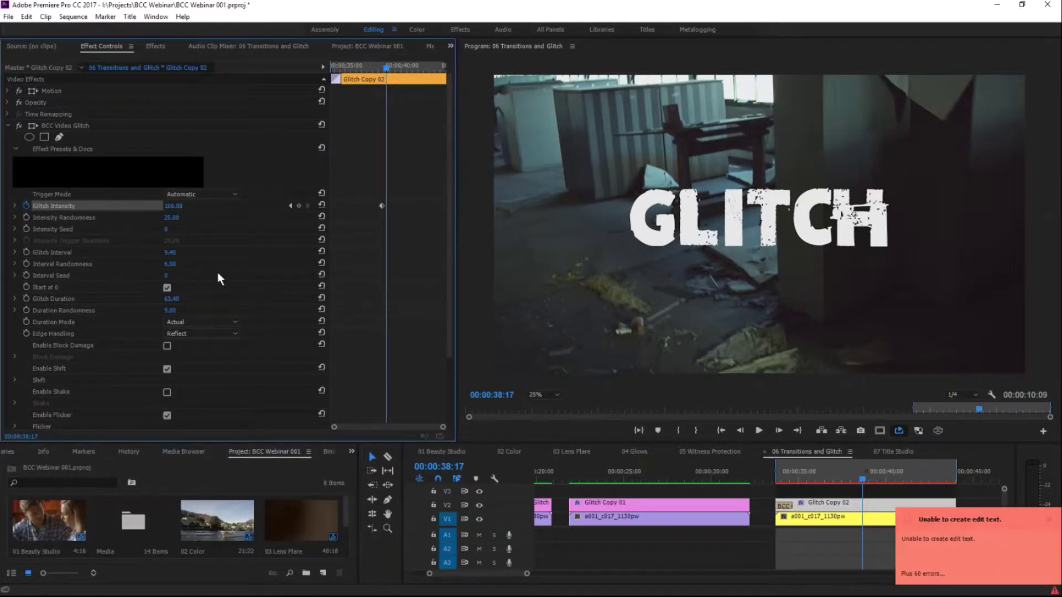
Step: Save the BCC Webinar 001 project and exit Premiere Pro
click(8, 17)
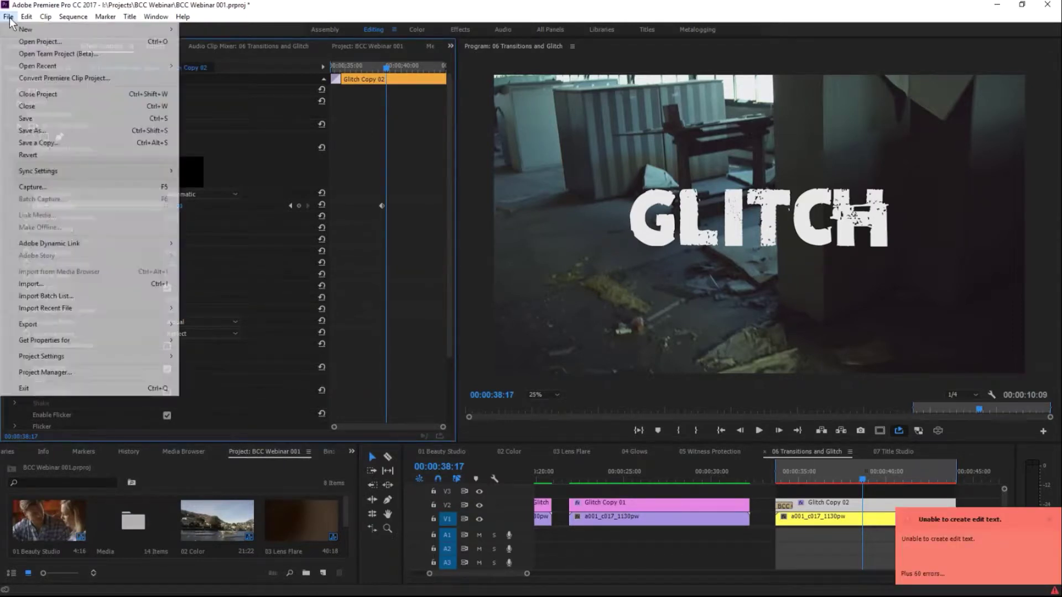
click(25, 119)
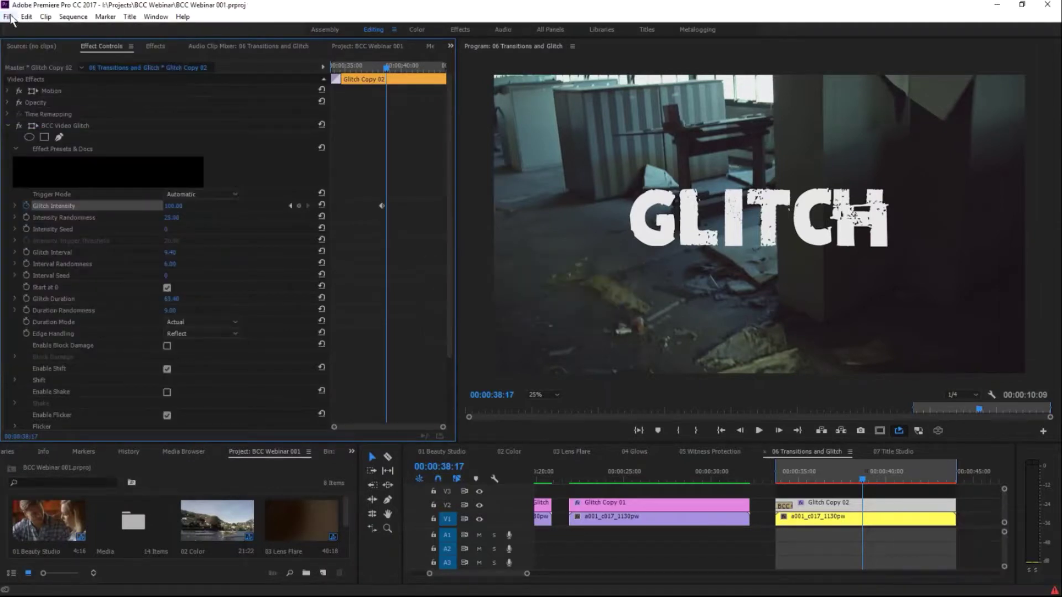
click(9, 17)
click(90, 388)
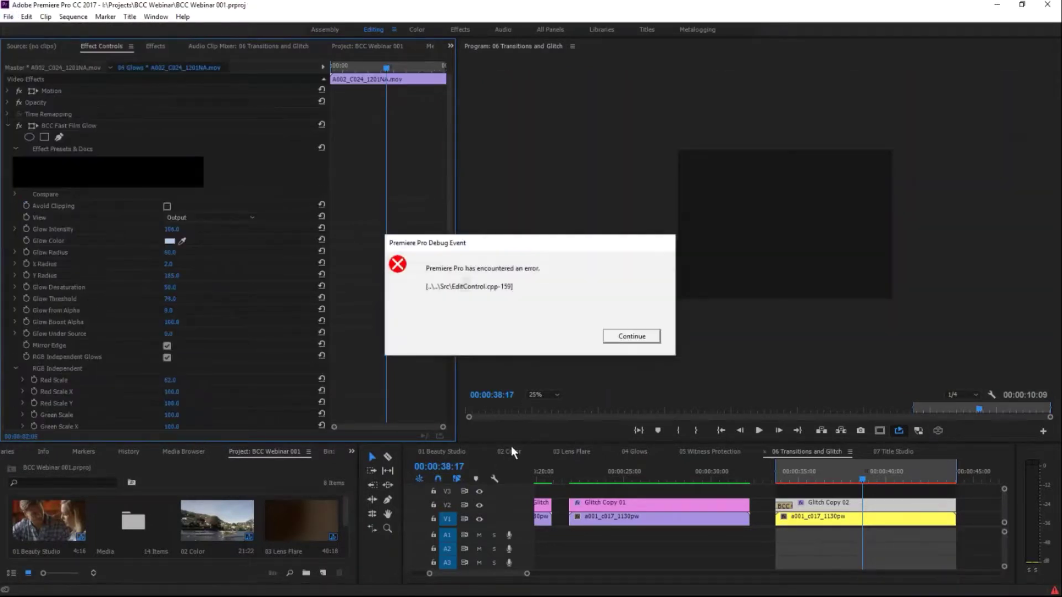
Step: Dismiss the Premiere Pro debug error and cancel the Windows check for a solution
click(629, 336)
click(629, 342)
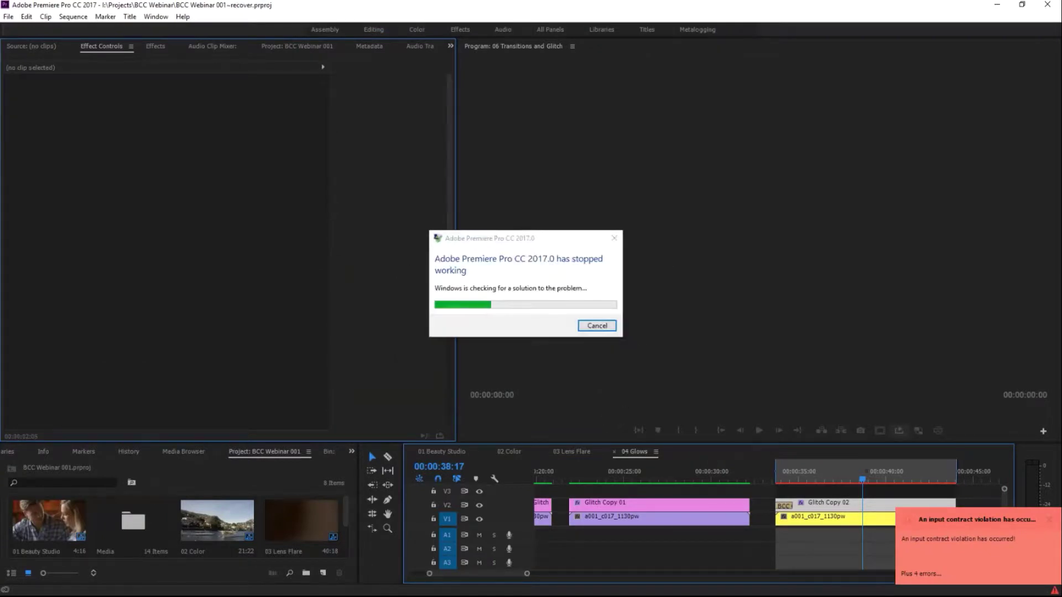
click(589, 327)
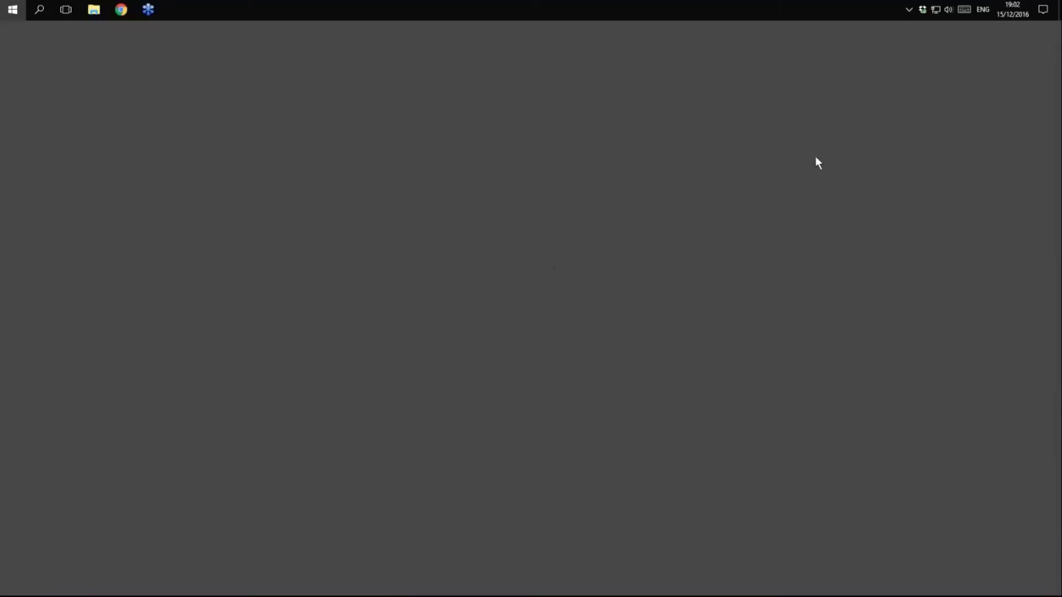
Step: Relaunch Premiere Pro CC 2017 and agree to open the previous project
key(super)
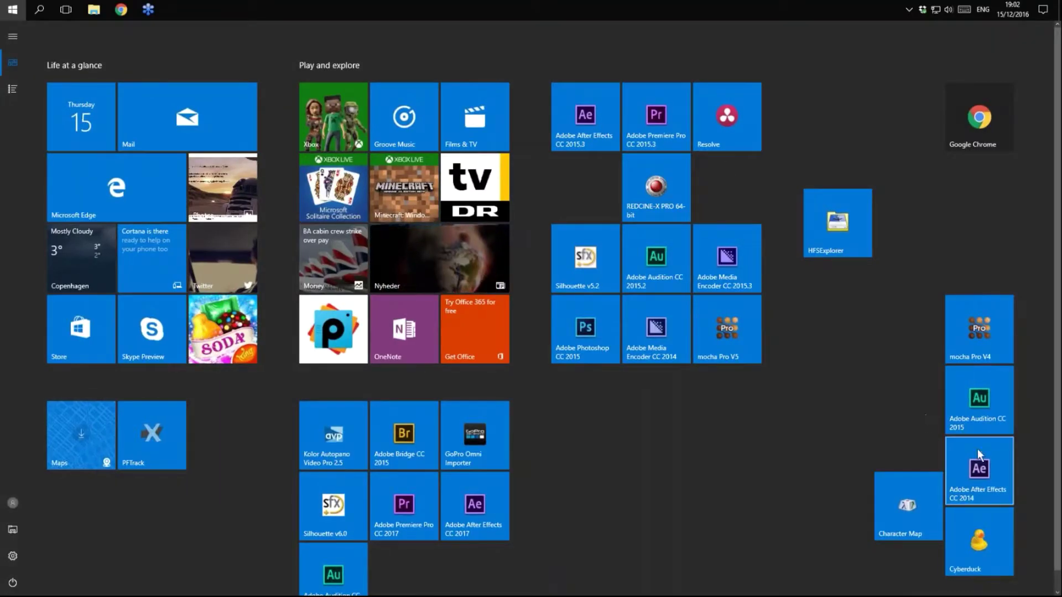
click(479, 506)
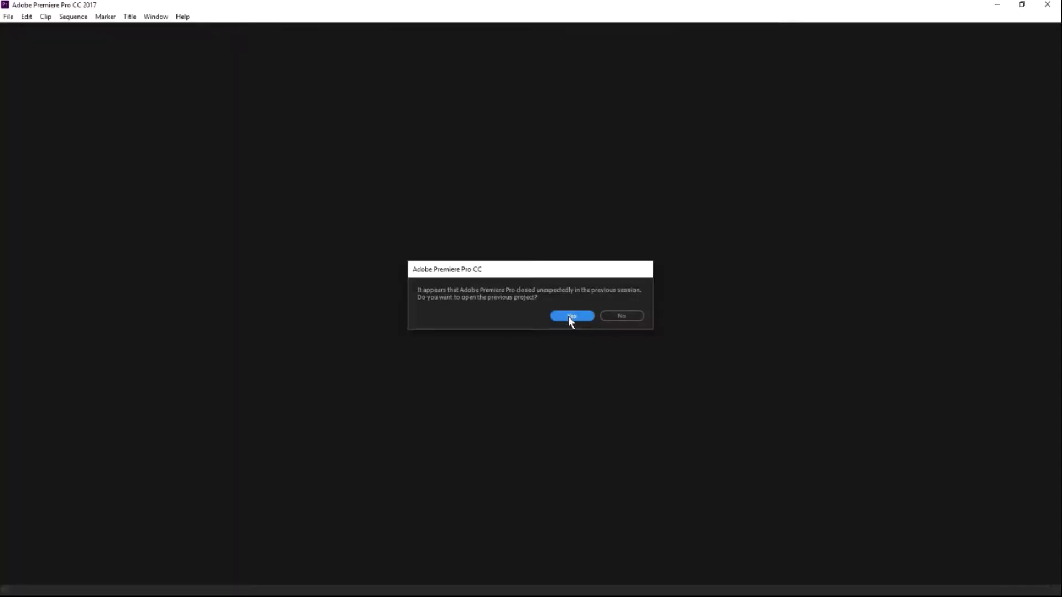
click(564, 316)
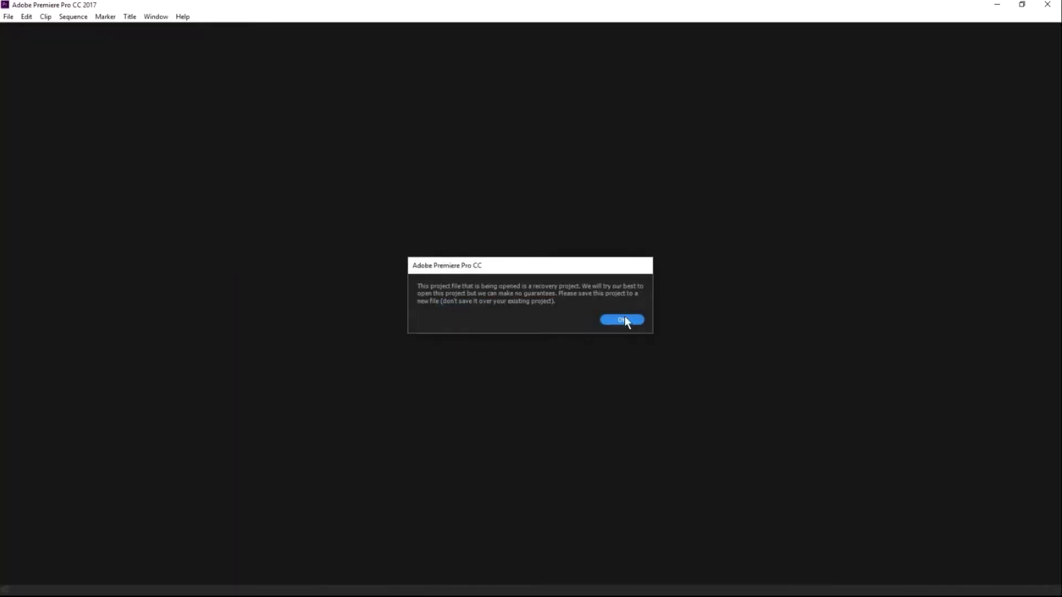
Step: Accept the recovery project notice and save the project as Copy of BCC Webinar 002.prproj
click(623, 320)
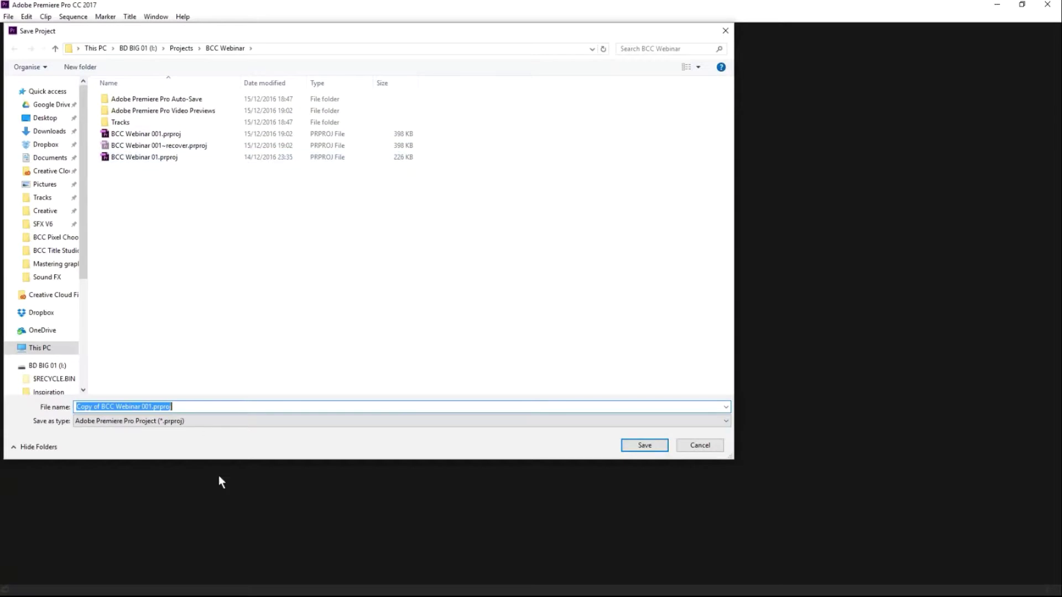
click(159, 408)
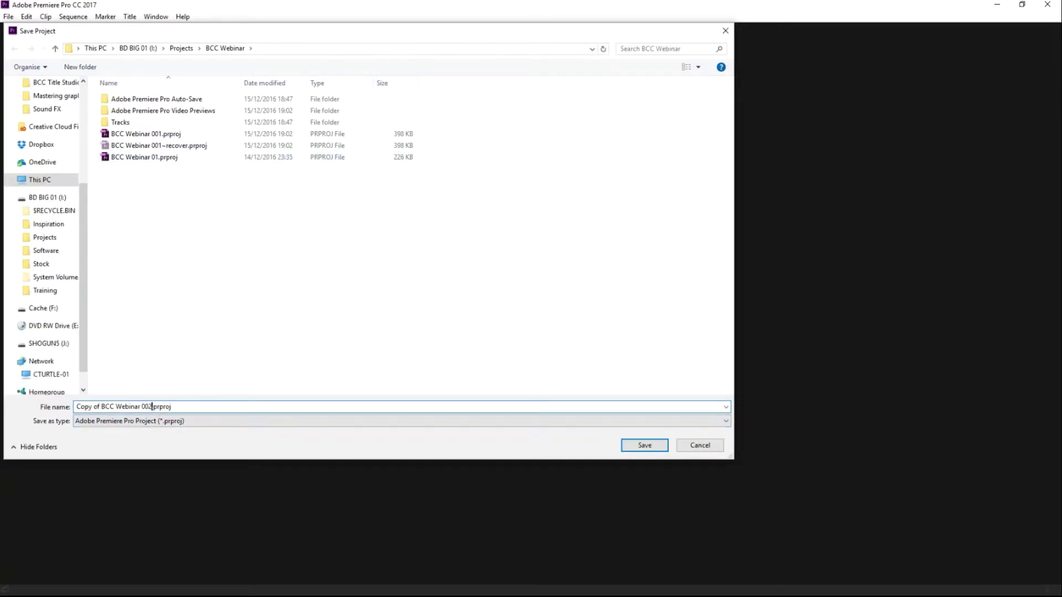
key(Return)
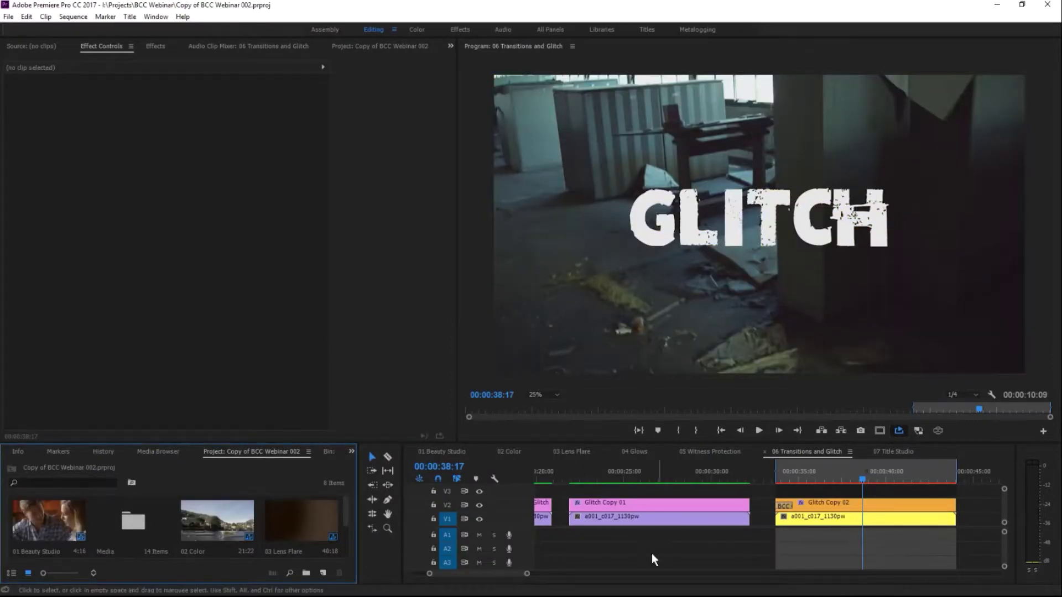
Step: Play the glitched title from near the start of Glitch Copy 02 and select that clip
click(791, 477)
key(space)
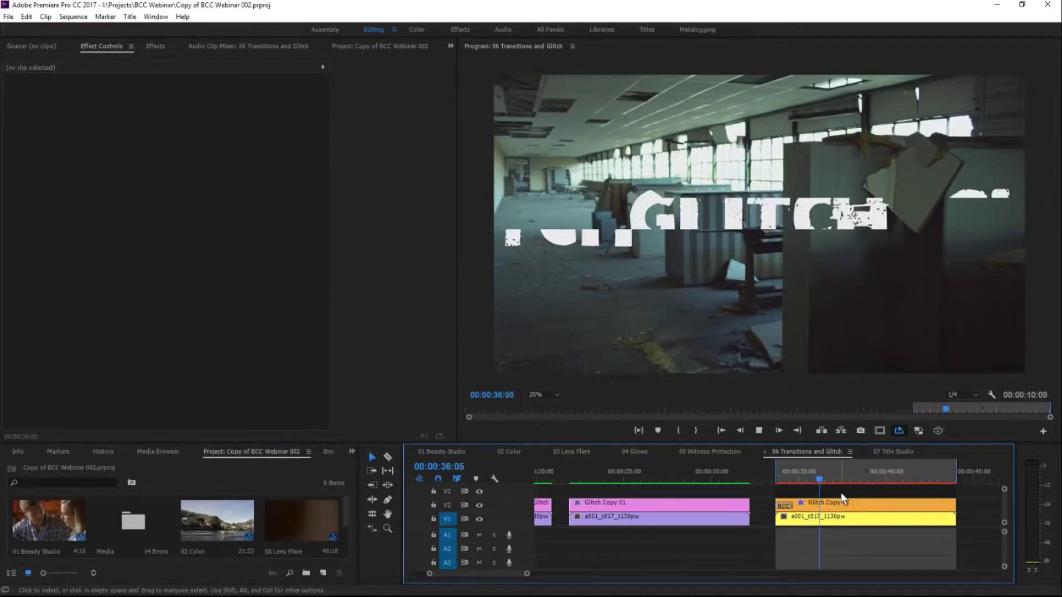
click(836, 503)
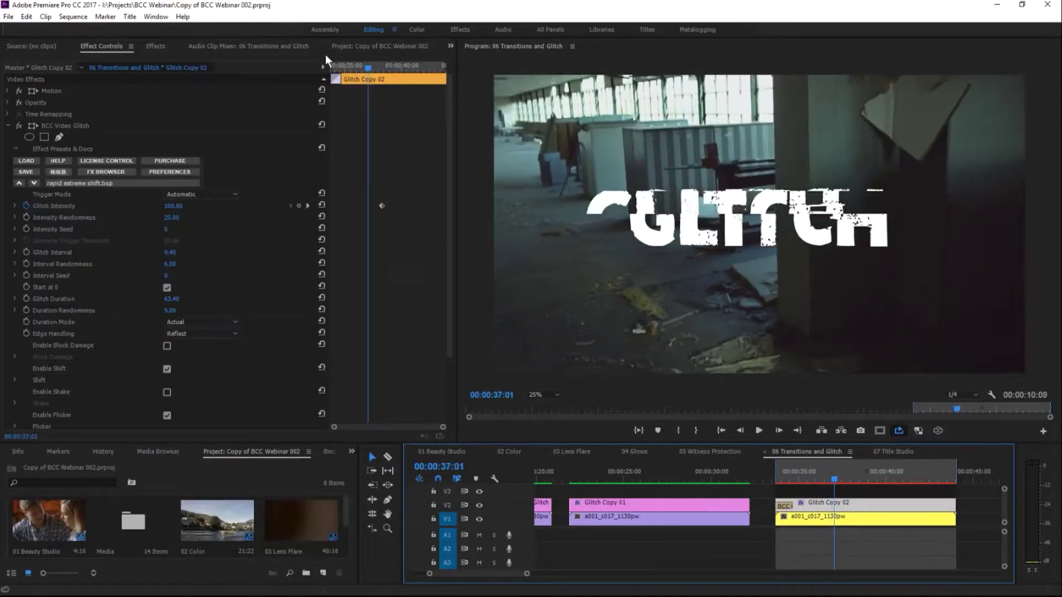
Step: Keyframe Glitch Copy 02's Glitch Intensity at 100 at 00:00:41:11, and at 0 at 00:00:39:00 and 00:00:40:09
drag(383, 65, 425, 84)
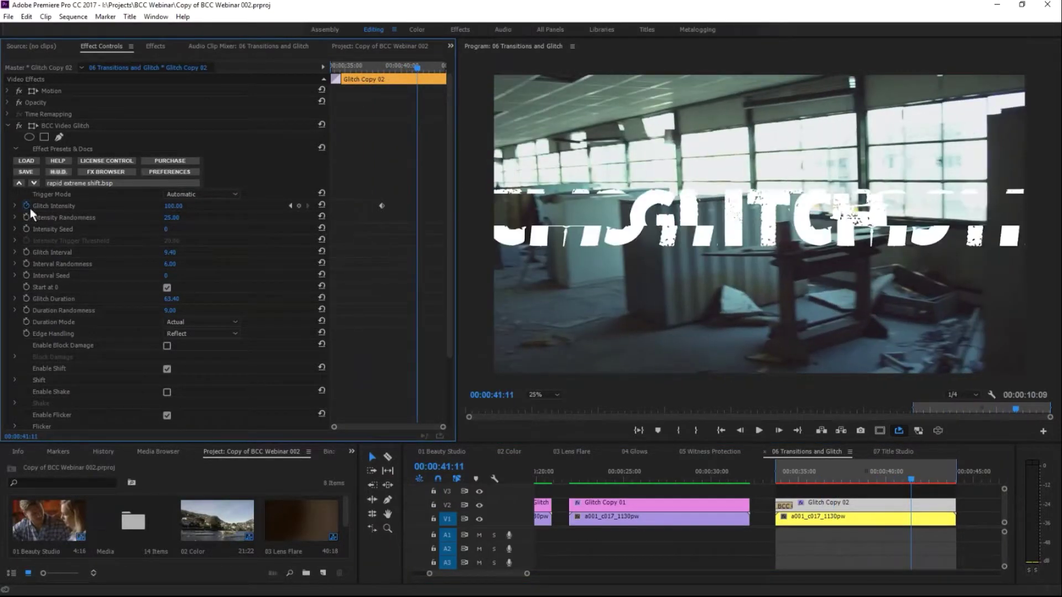
click(299, 206)
click(389, 68)
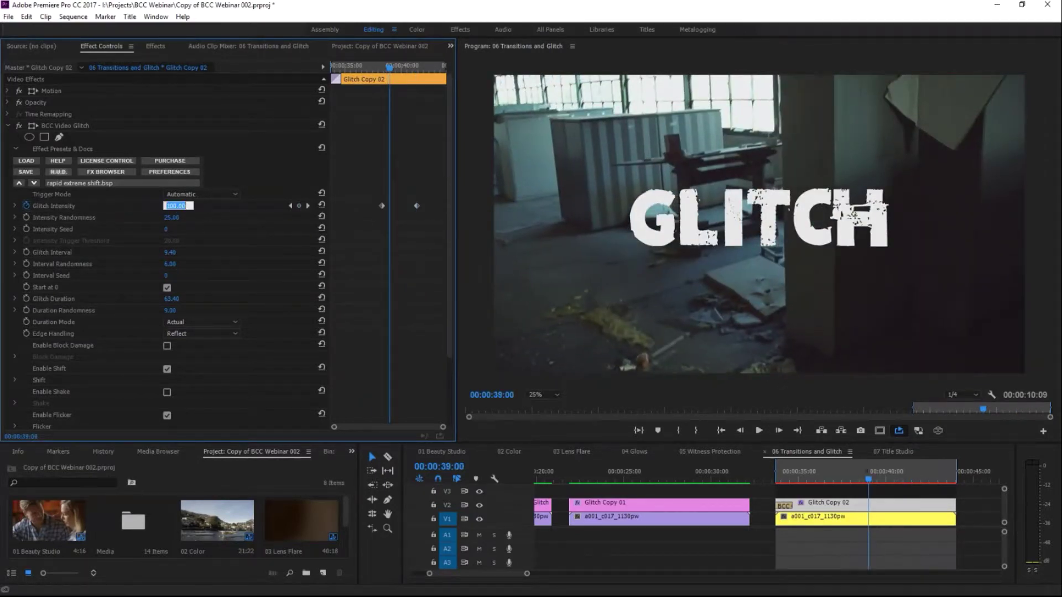
text(0)
key(Return)
drag(396, 65, 405, 65)
click(167, 207)
text(0)
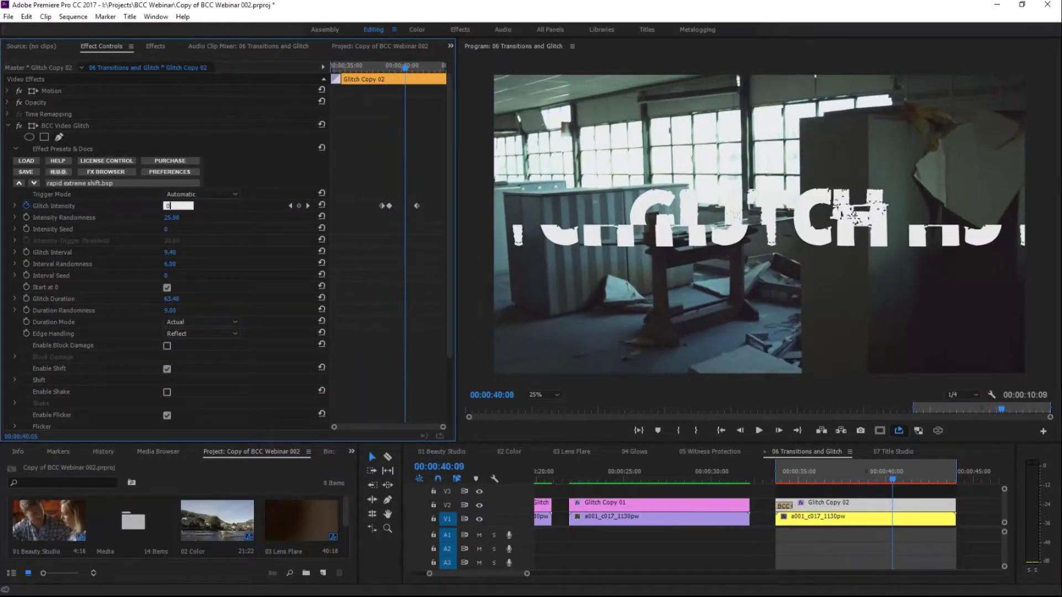
key(Return)
Step: Play Glitch Copy 02 from about 00:00:36:24 to 00:00:42:09 to check the keyframed glitching
click(834, 469)
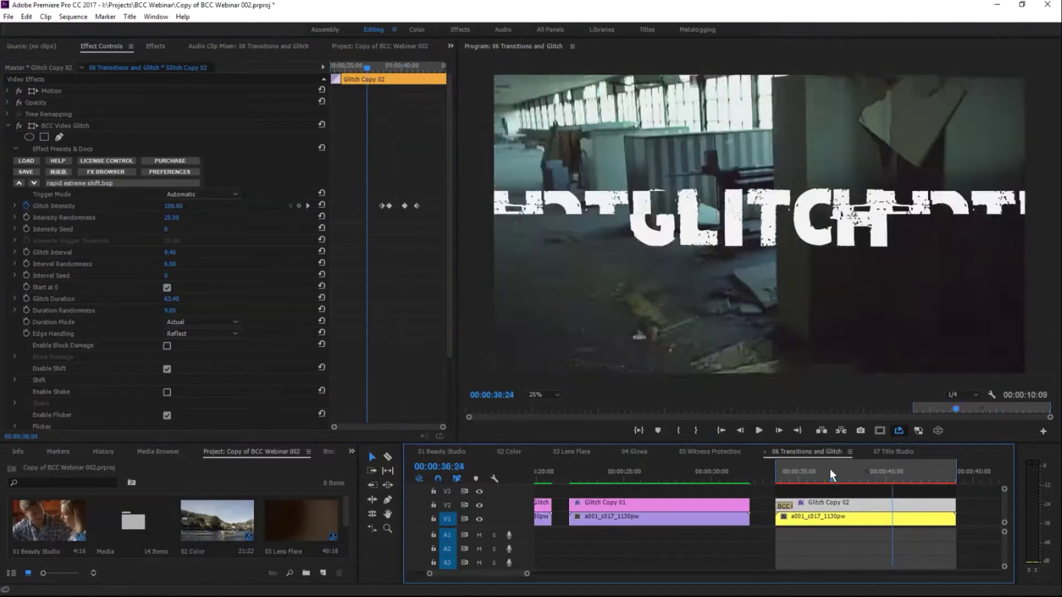
key(space)
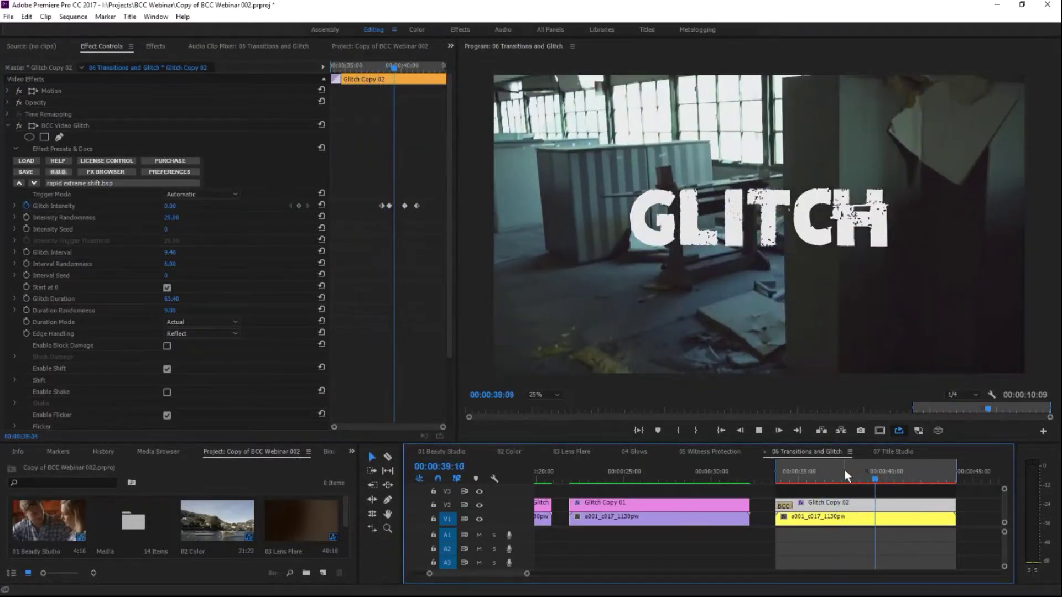
key(space)
key(space)
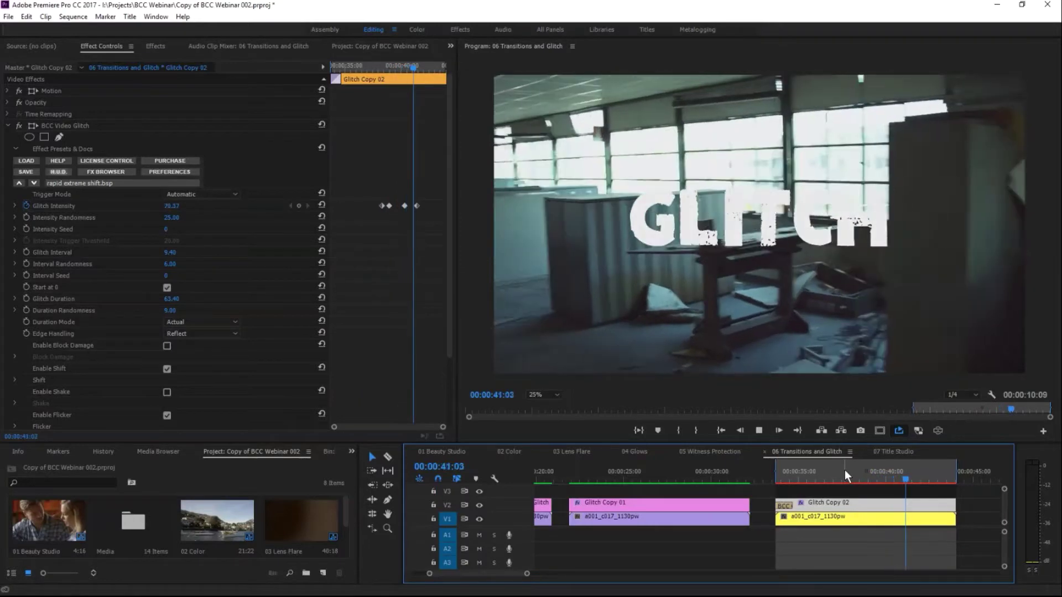
key(space)
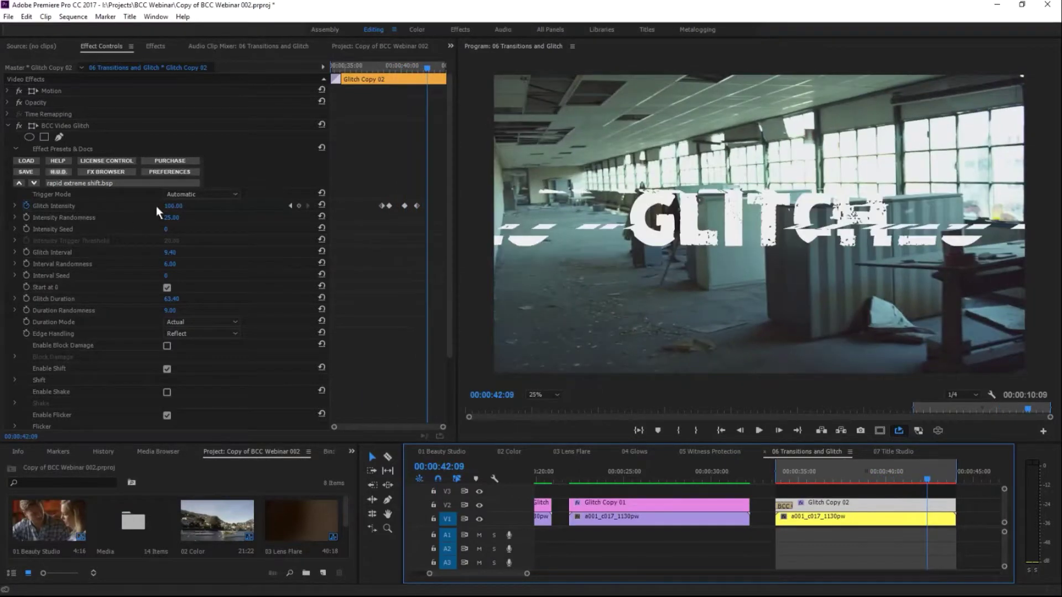
Step: Set a Glitch Intensity keyframe of 10 at 00:00:42:09 and play the title
mouse_move(170, 207)
mouse_down()
mouse_move(148, 207)
mouse_move(172, 208)
mouse_up()
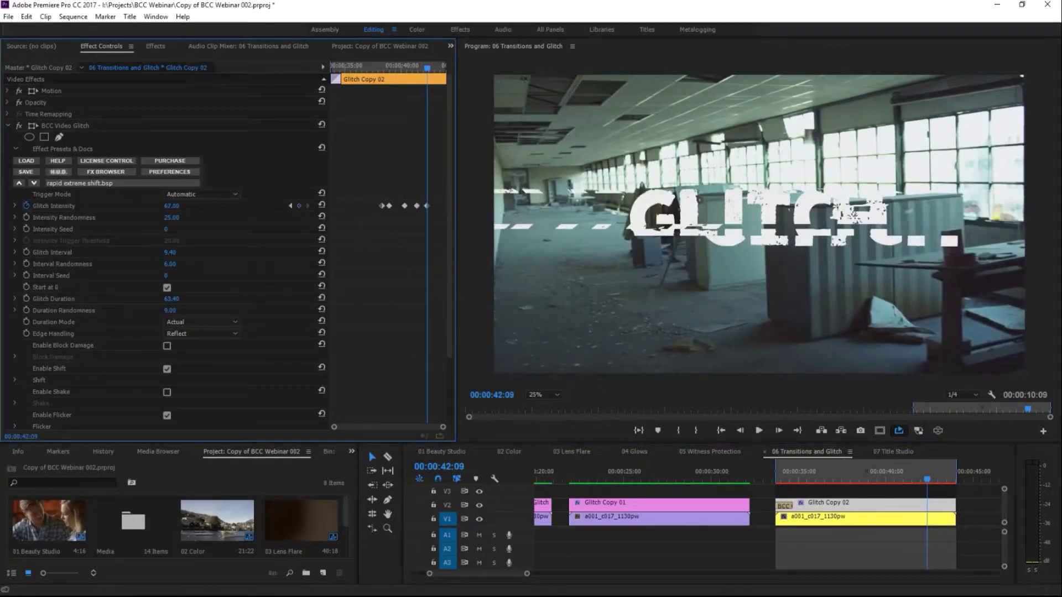
click(171, 206)
text(10)
key(Return)
key(space)
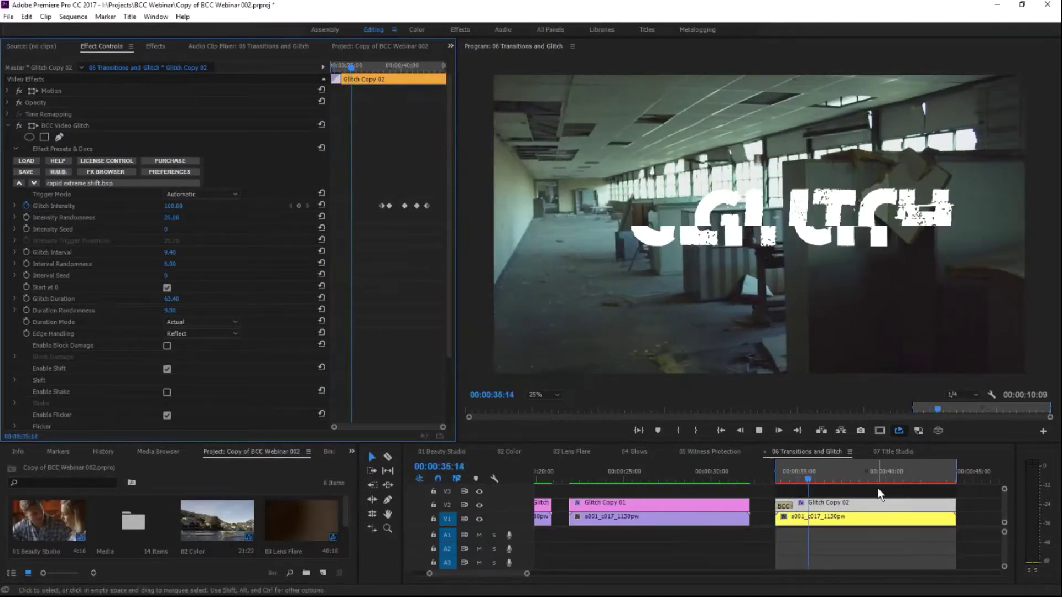
key(space)
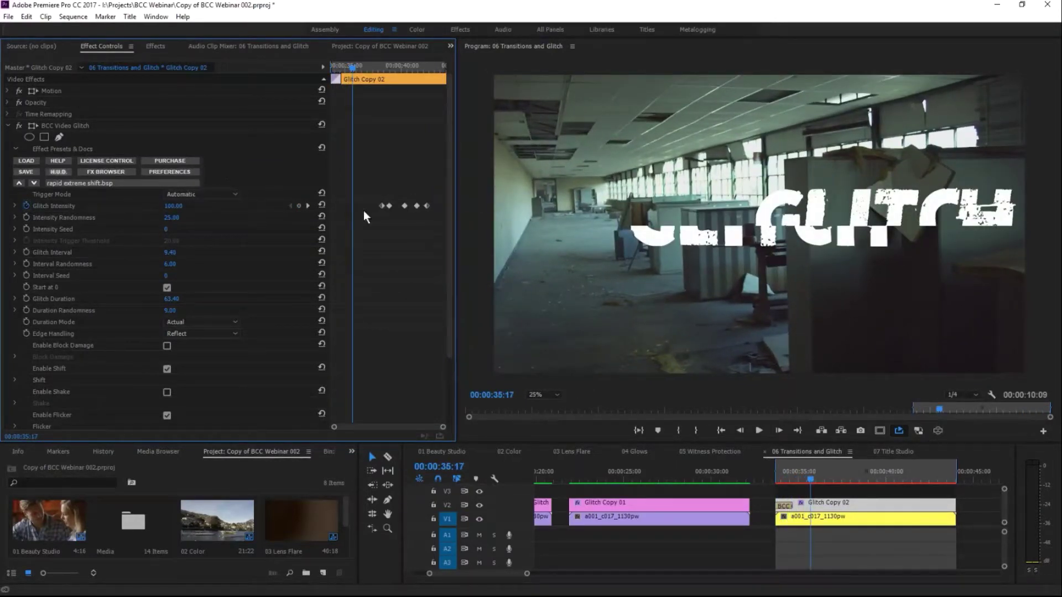
Step: Remove all Glitch Intensity keyframes and set the BCC Video Glitch Trigger Mode to Intensity Threshold
click(24, 205)
click(553, 315)
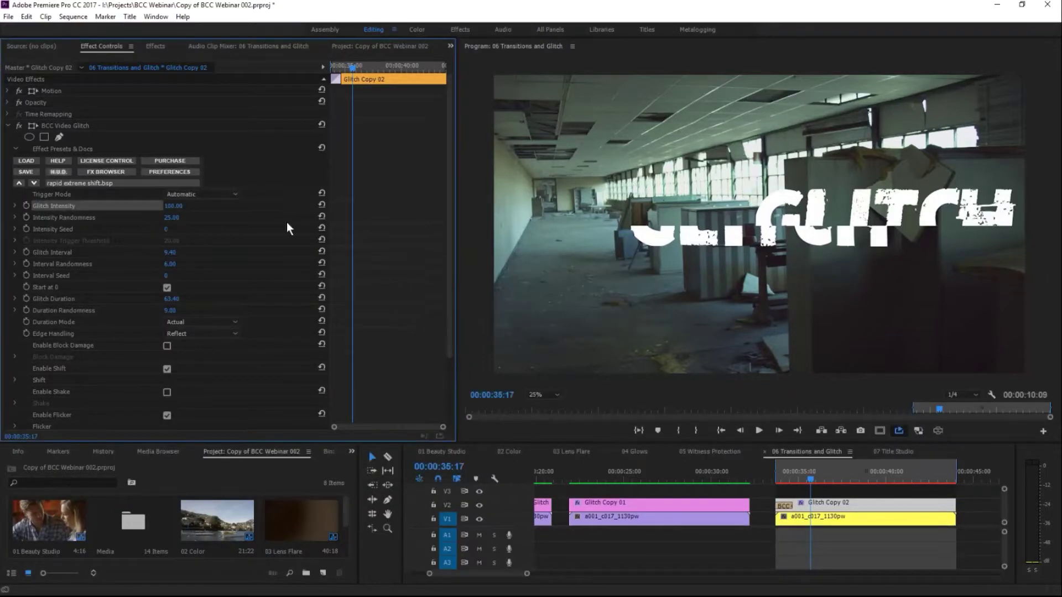
click(218, 194)
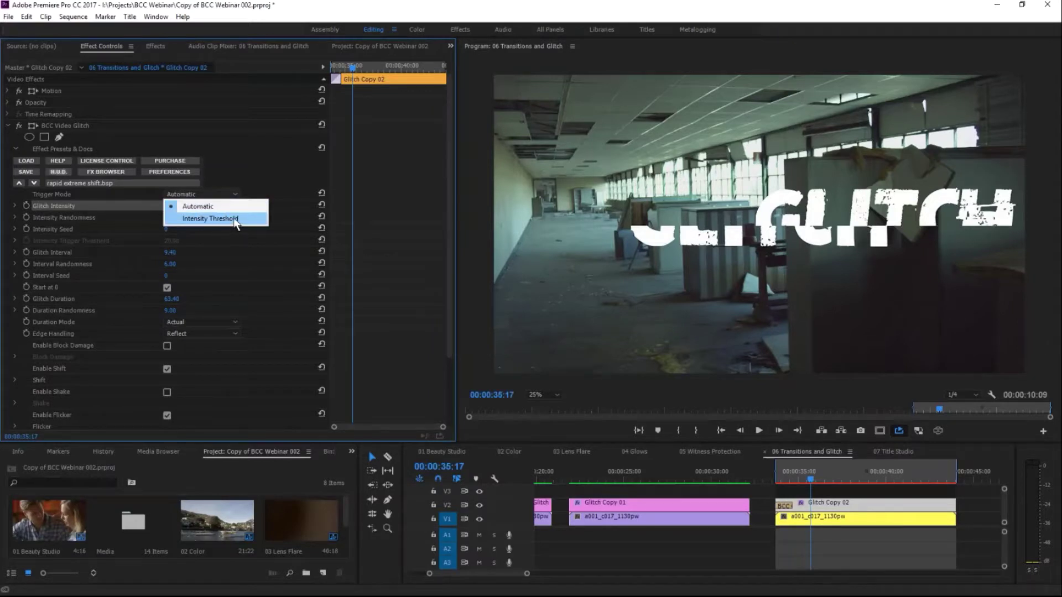
click(219, 219)
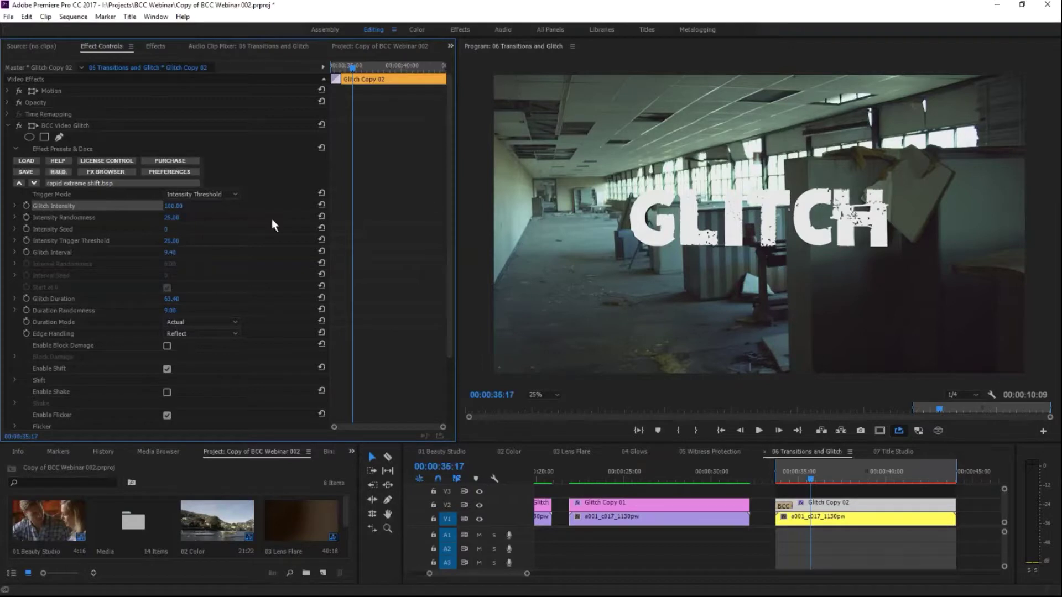
Step: Enable the Beat Reactor in BCC Video Glitch and expand its settings
drag(448, 181, 6, 338)
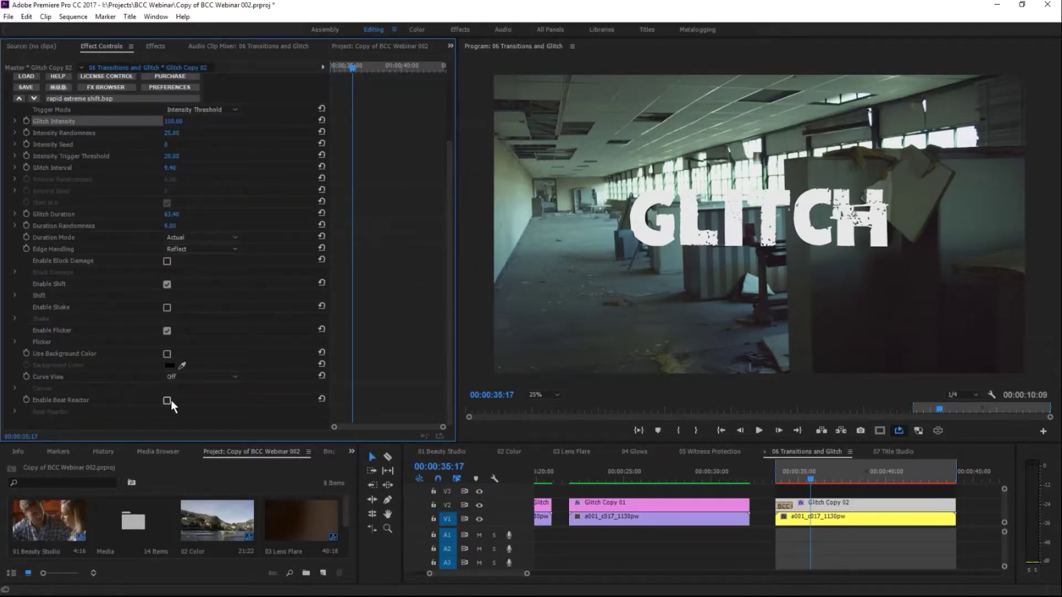
click(167, 400)
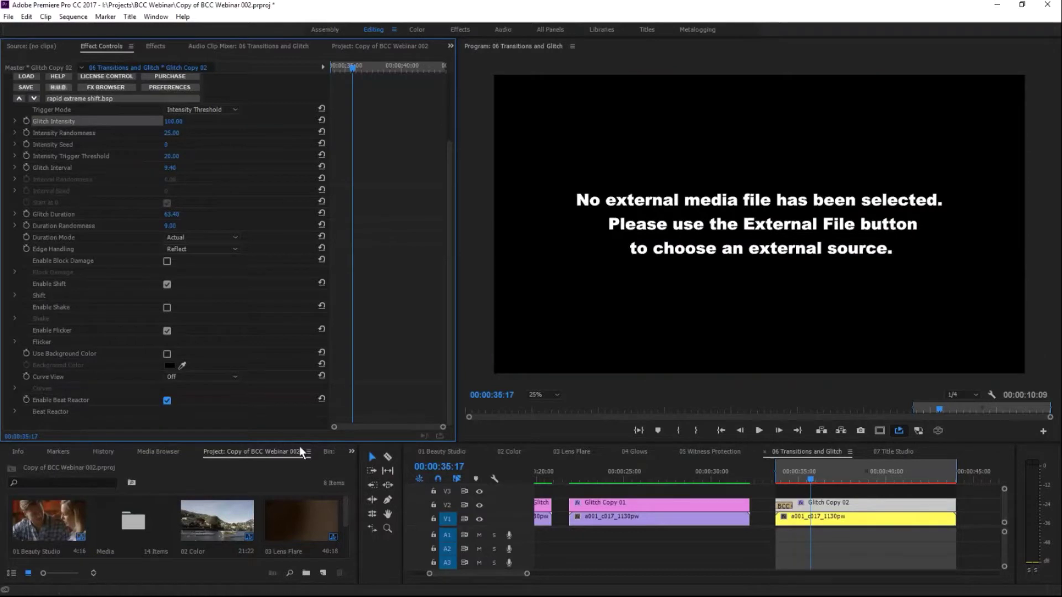
click(16, 412)
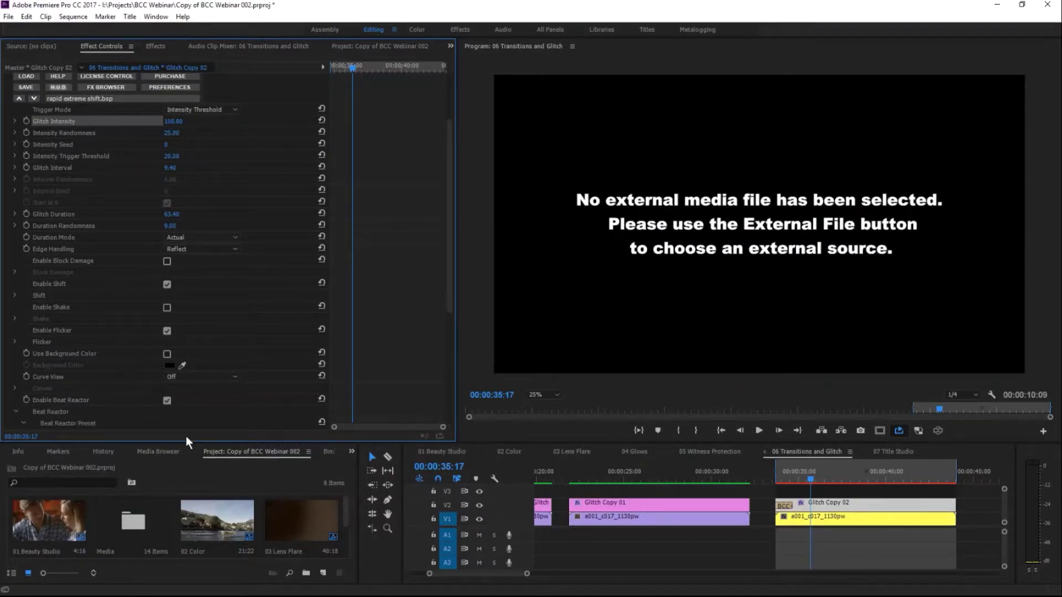
drag(448, 280, 430, 403)
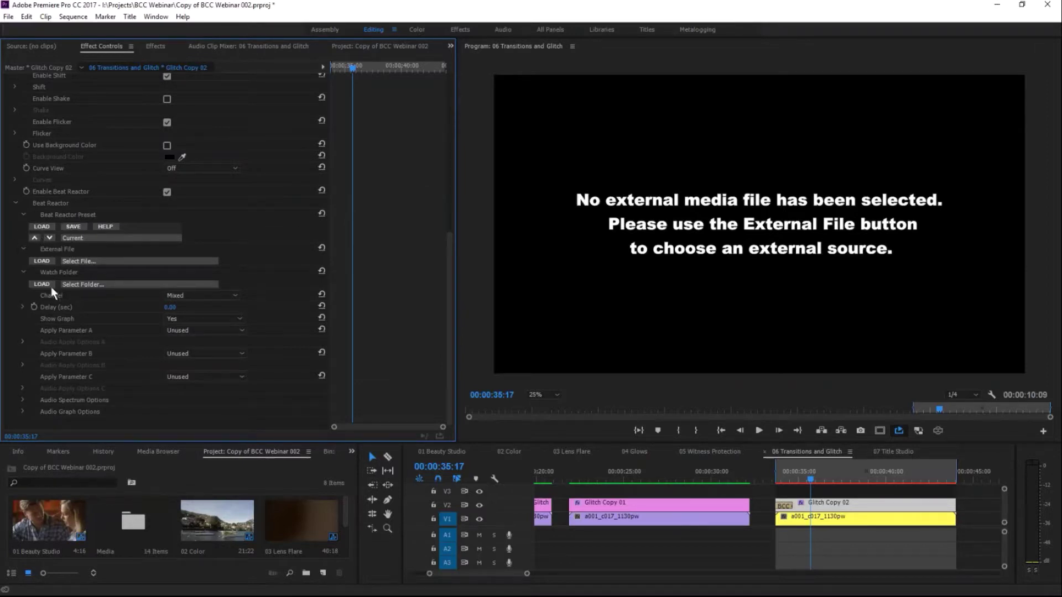
Step: Load Medieval Sword Multiple Wooshes.aif from the Stock\Sound FX folder as the Beat Reactor's external file
click(42, 259)
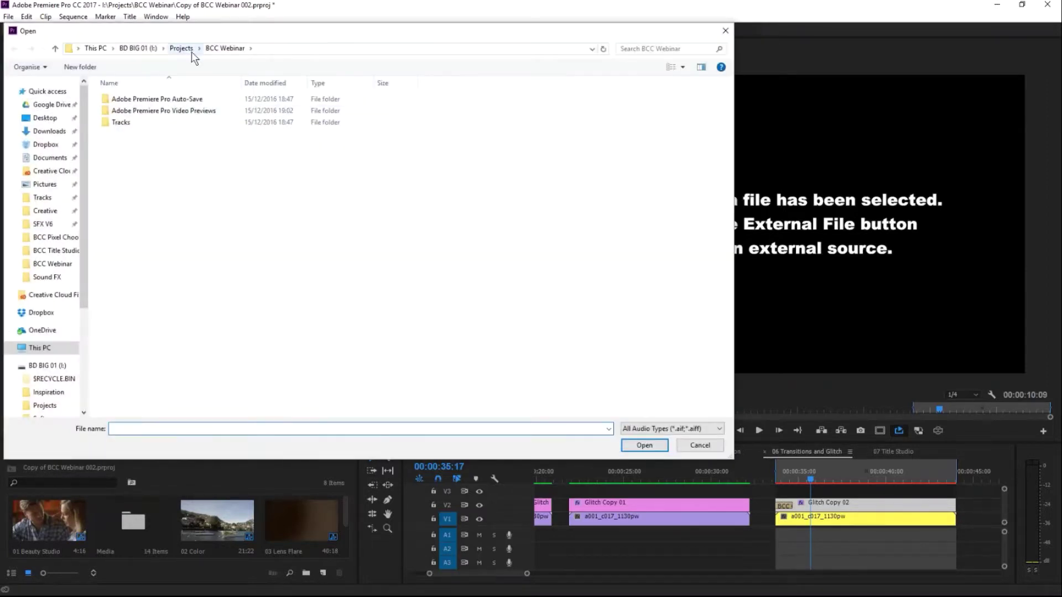
click(133, 48)
double_click(378, 109)
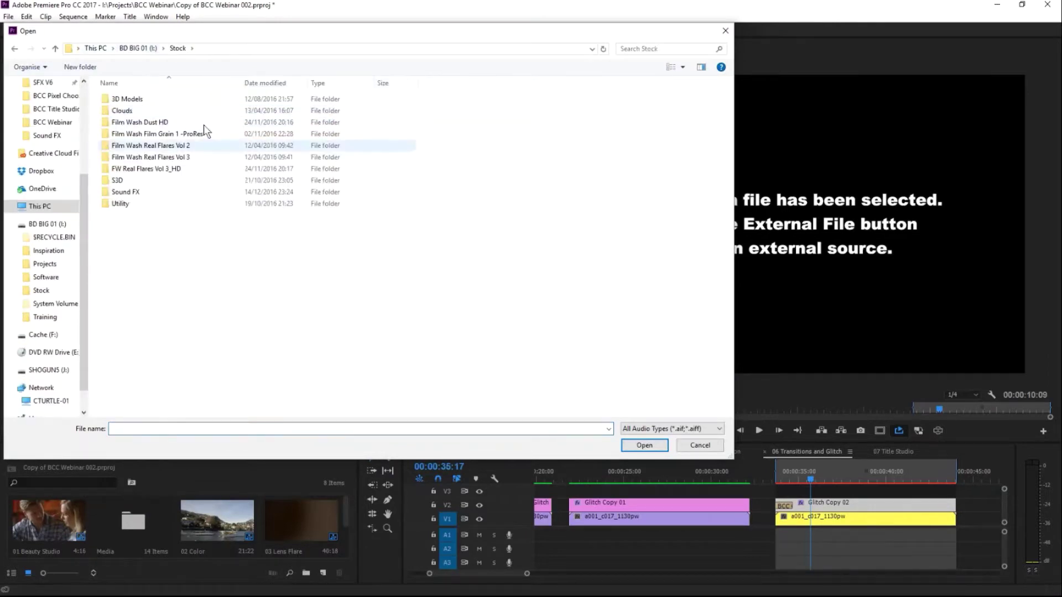
double_click(125, 192)
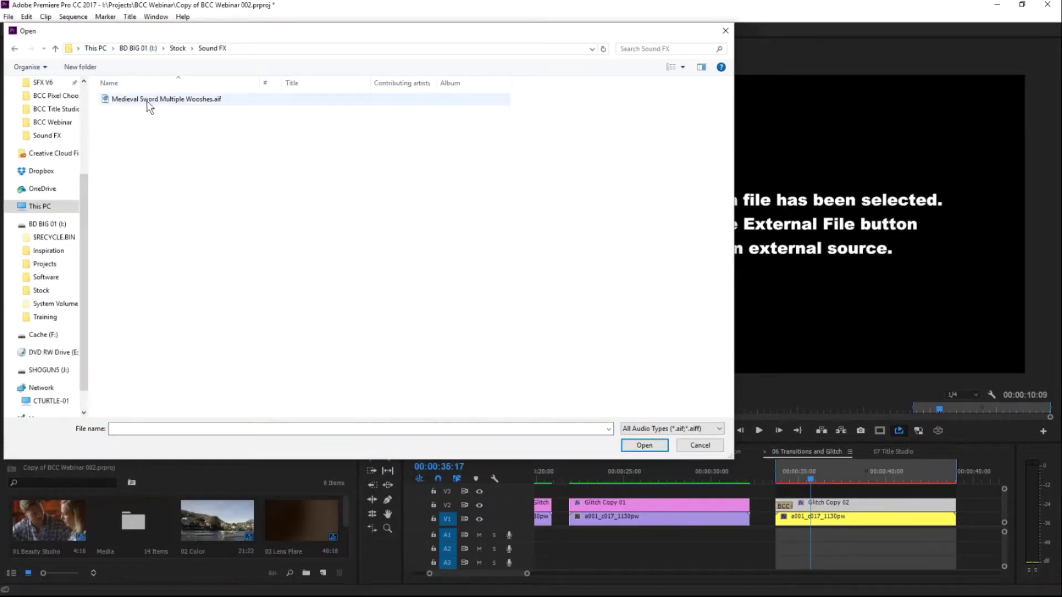
double_click(147, 101)
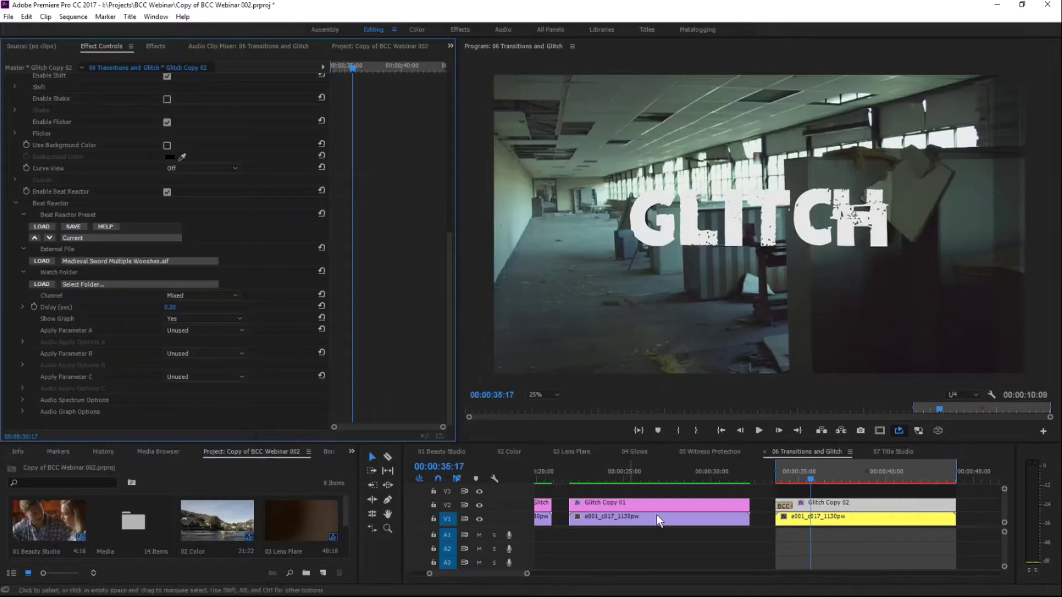
Step: Place the Medieval Sword Multiple Wooshes audio from the Media bin on track A1, aligned with the start of Glitch Copy 02
drag(345, 504, 338, 553)
click(322, 452)
click(307, 520)
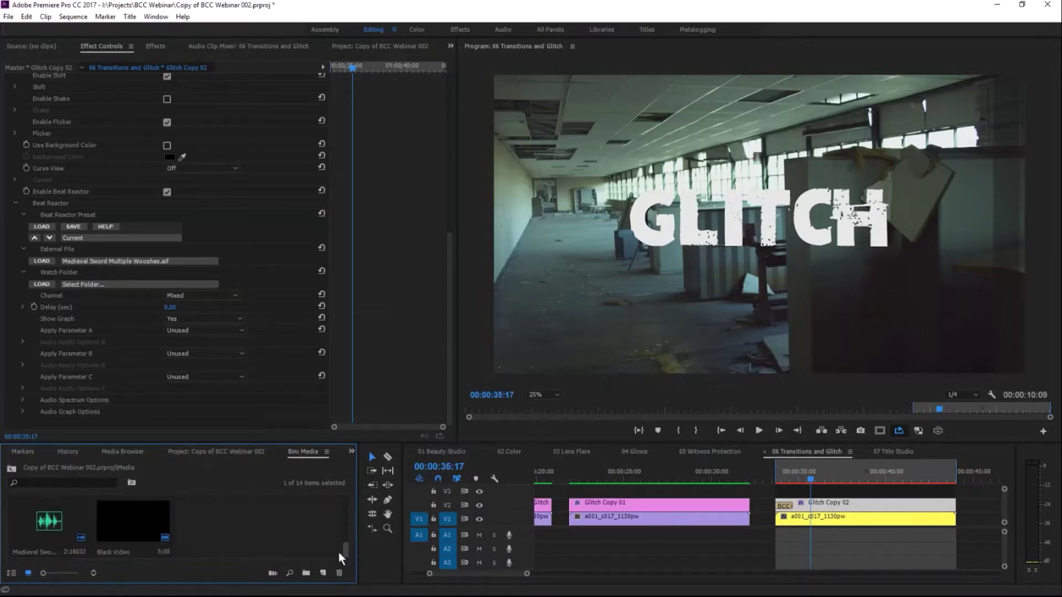
drag(72, 524, 791, 534)
Step: Play the start of Glitch Copy 02 with the sword audio to check the Beat Reactor graph
key(shift+k)
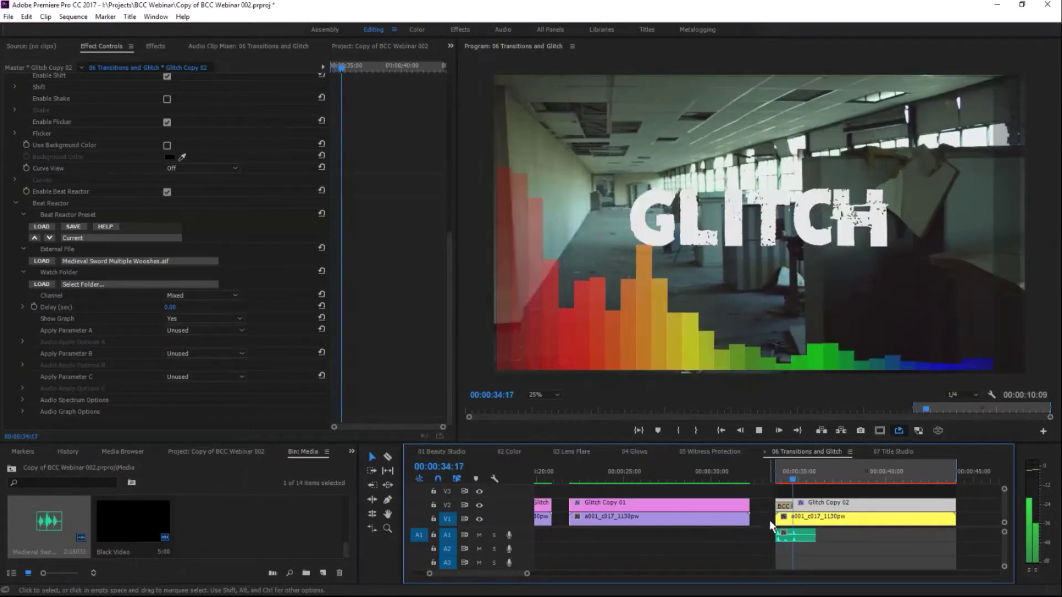
key(space)
drag(794, 476, 775, 480)
key(space)
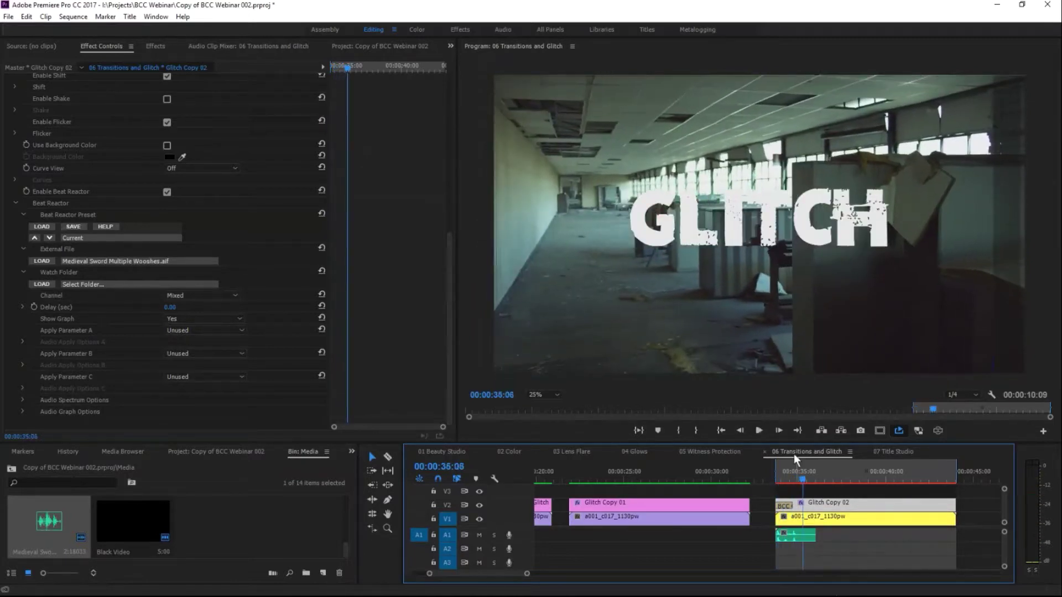
Step: Delete the BCC Cross Glitch transition at the start of Glitch Copy 02
drag(792, 477, 777, 479)
click(913, 535)
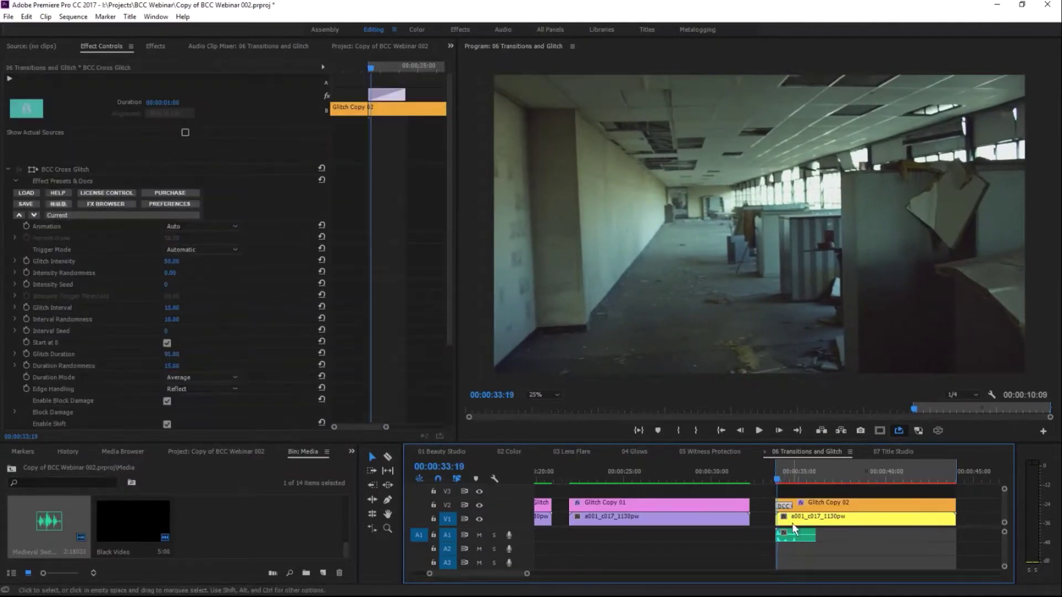
click(792, 537)
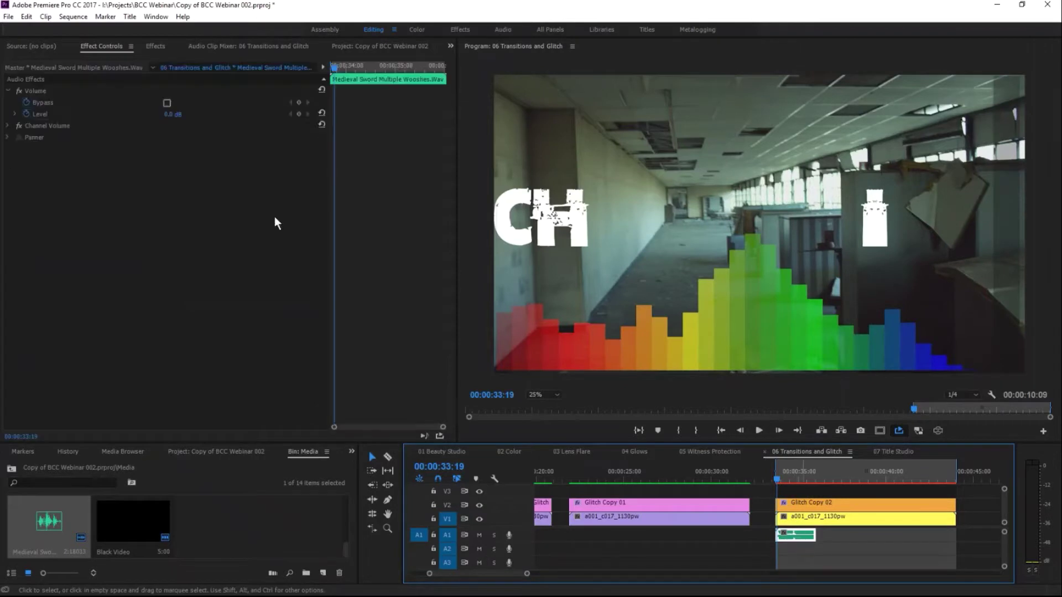
Step: Select Glitch Copy 02 and set the Beat Reactor's Apply Parameter A to Glitch Intensity
click(801, 505)
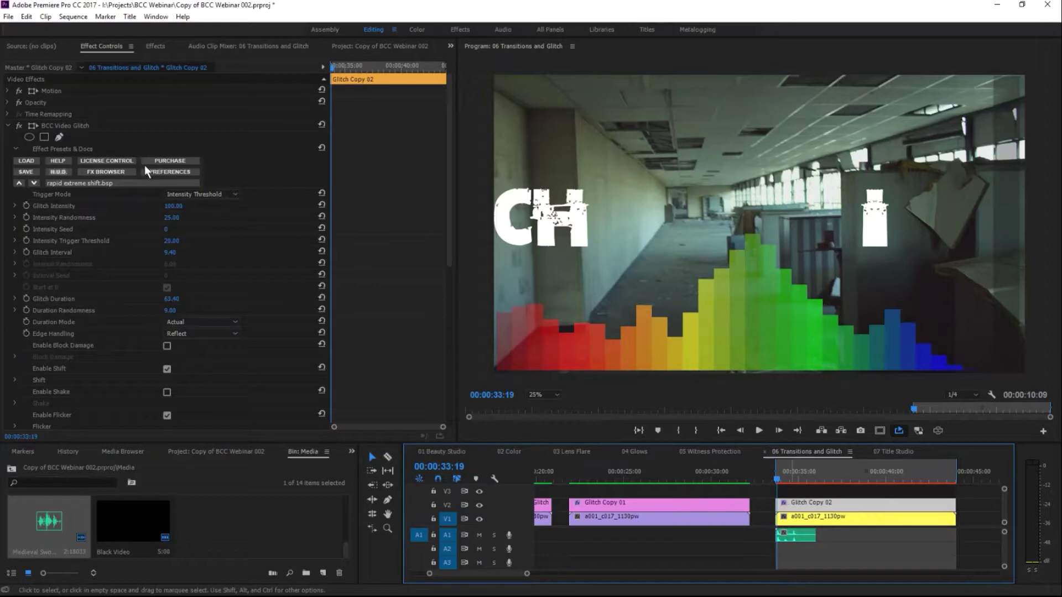
drag(450, 198, 432, 436)
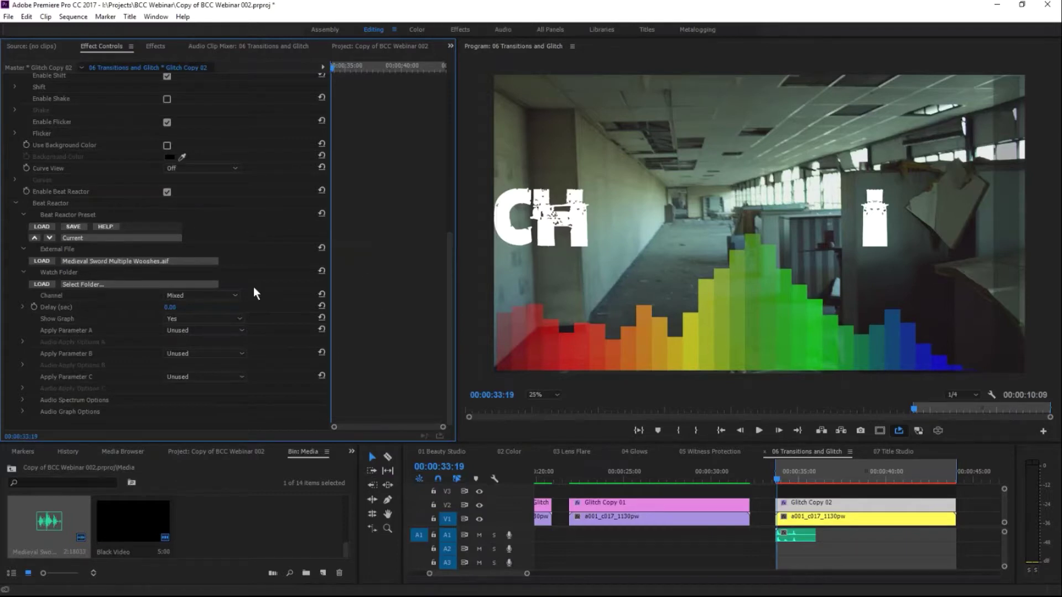
drag(450, 297, 450, 280)
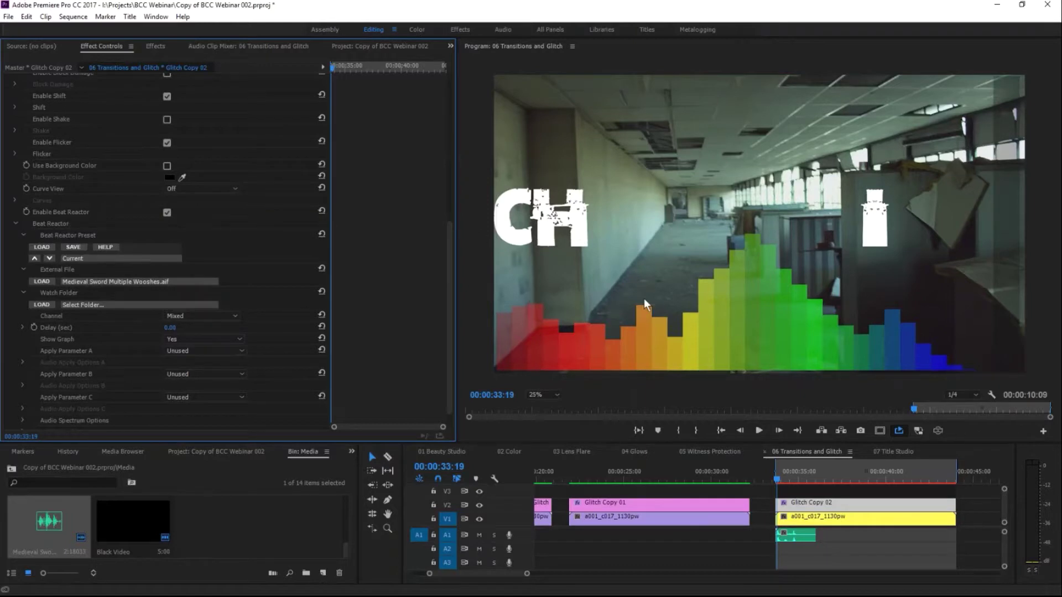
click(779, 479)
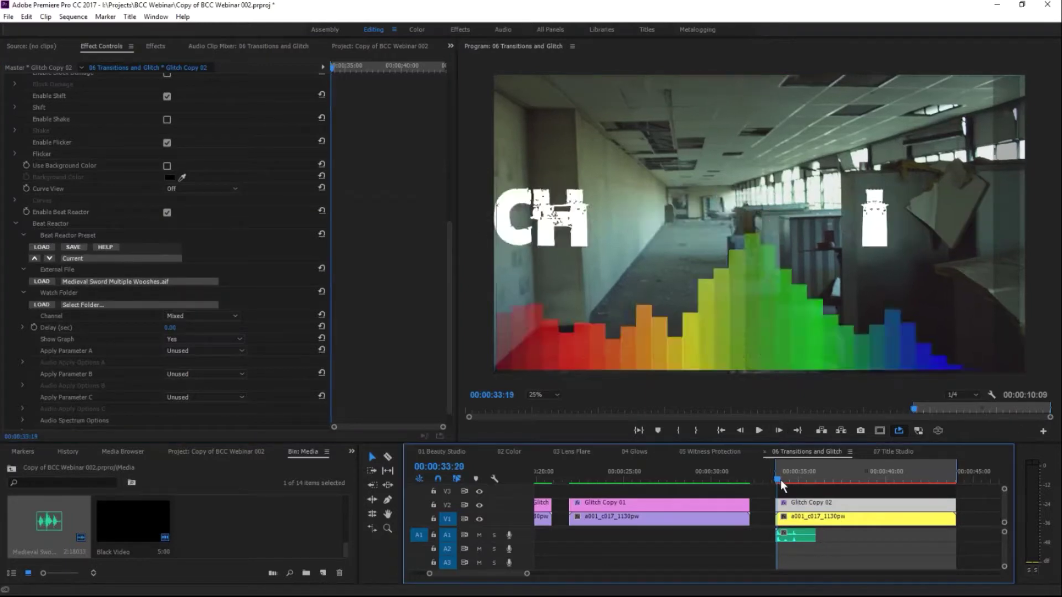
drag(780, 480, 781, 480)
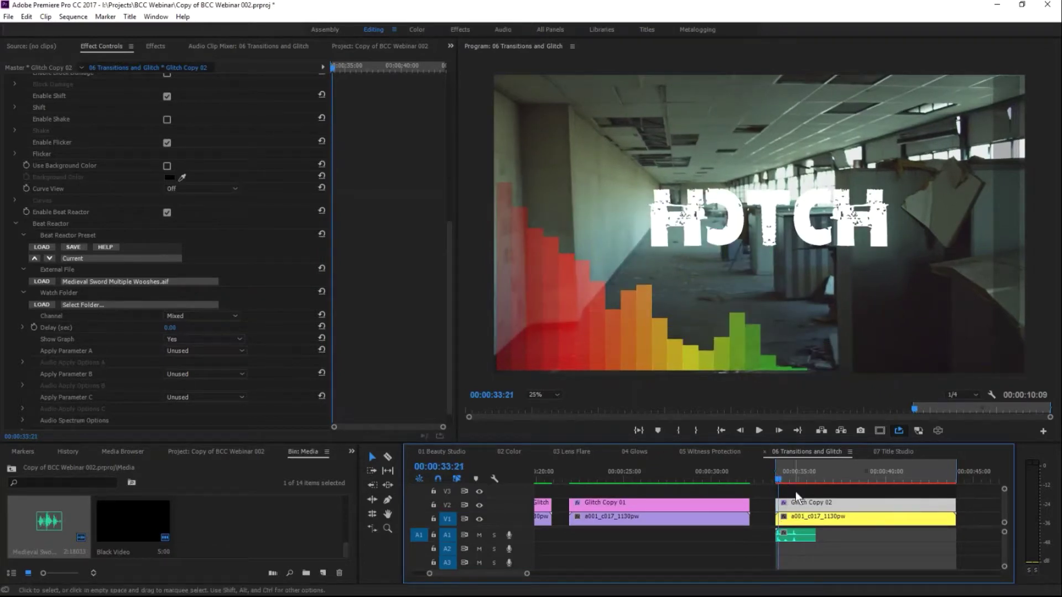
click(188, 350)
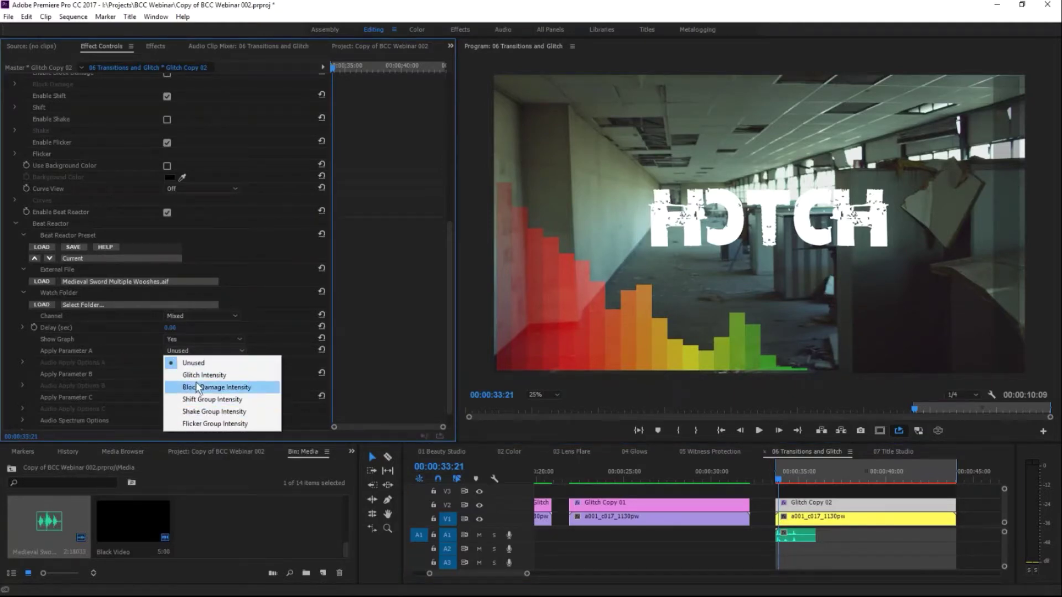
click(220, 375)
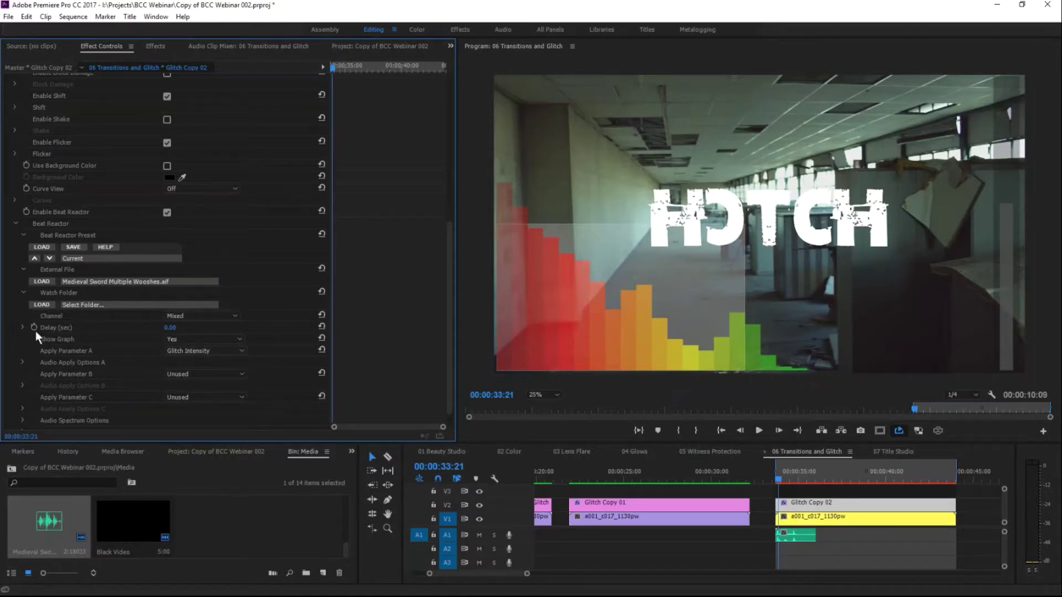
Step: Narrow the Beat Reactor sampler box over the red low-frequency bars, with corners at about 40, 776 and 568, 1960
drag(446, 260, 451, 138)
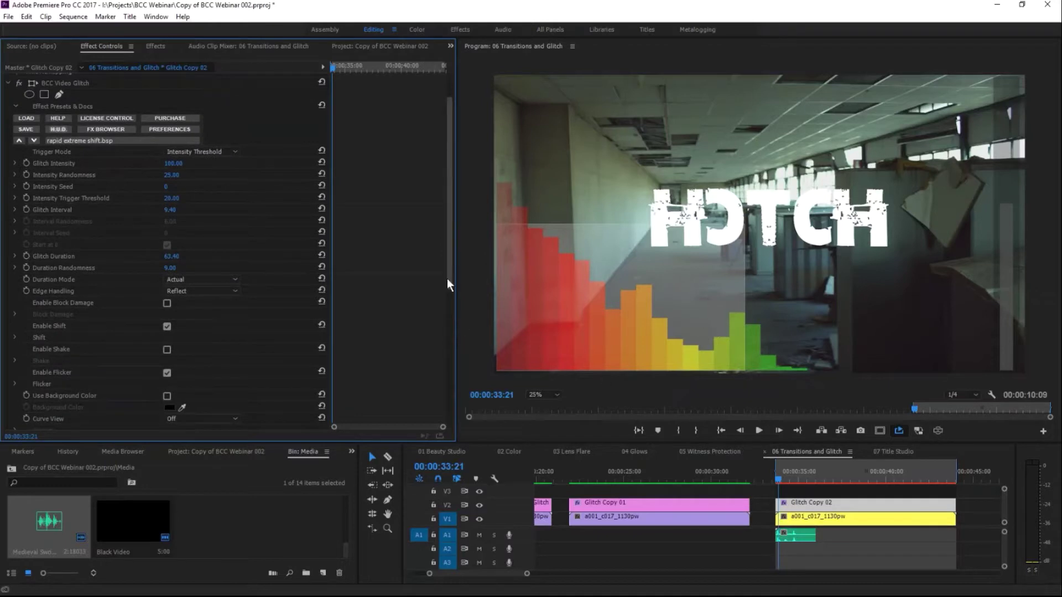
click(66, 83)
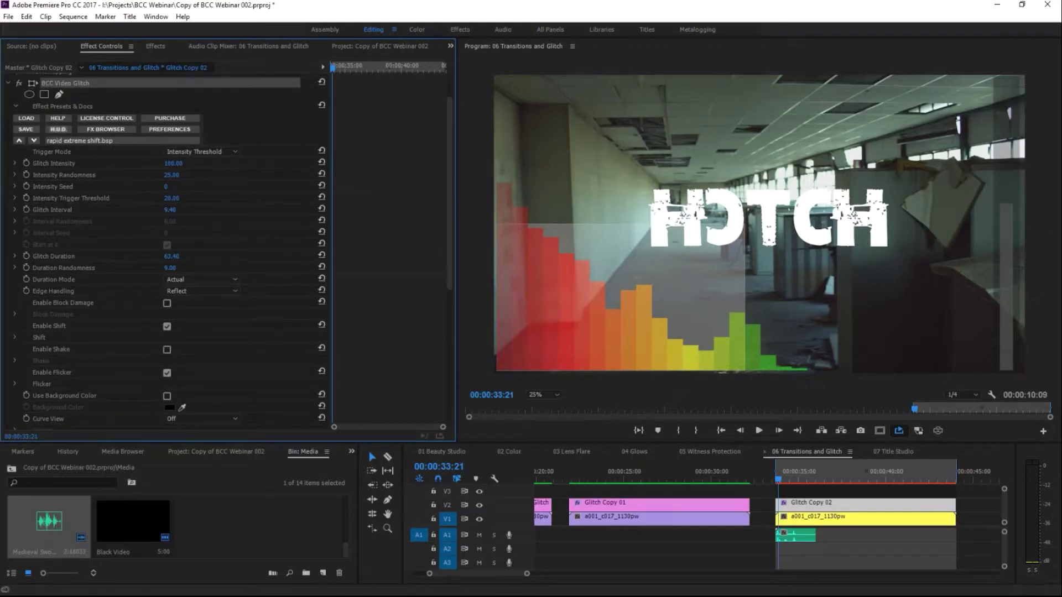
drag(494, 224, 500, 183)
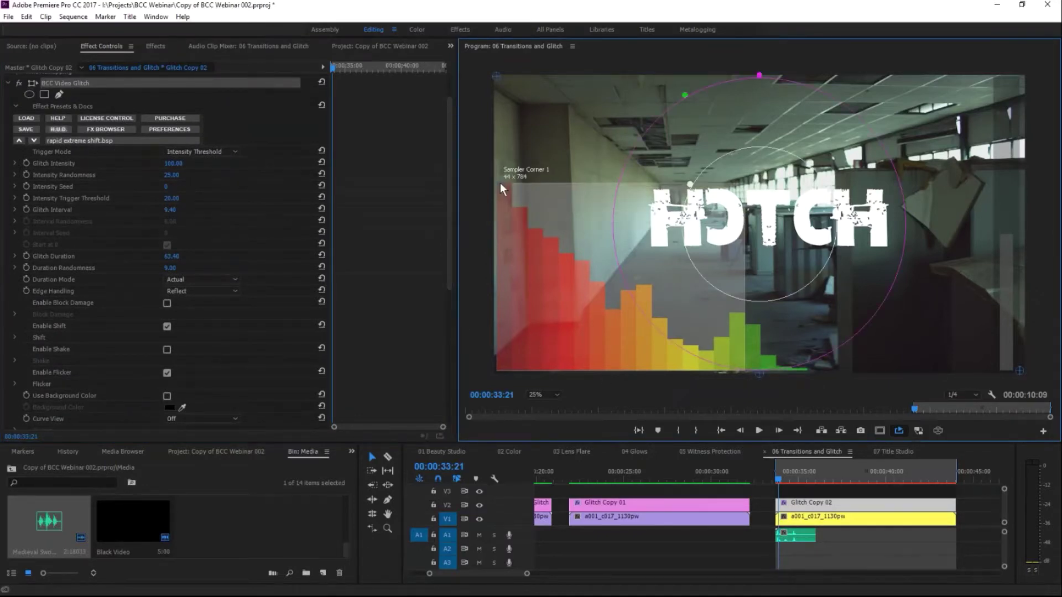
drag(739, 371, 570, 347)
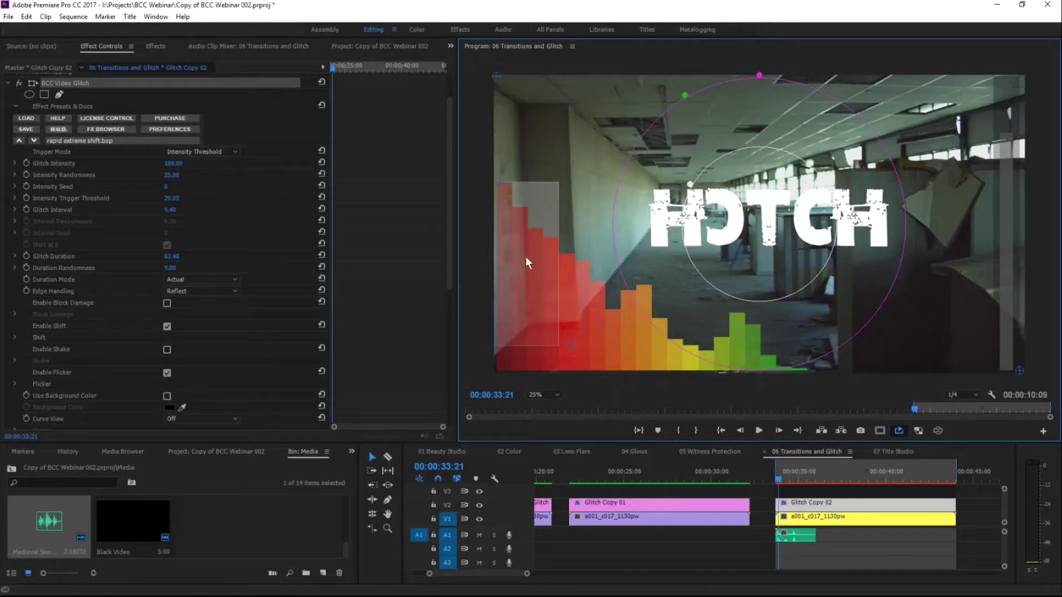
Step: Scrub the first frames of Glitch Copy 02 to compare the audio graph with the sampler box
click(779, 479)
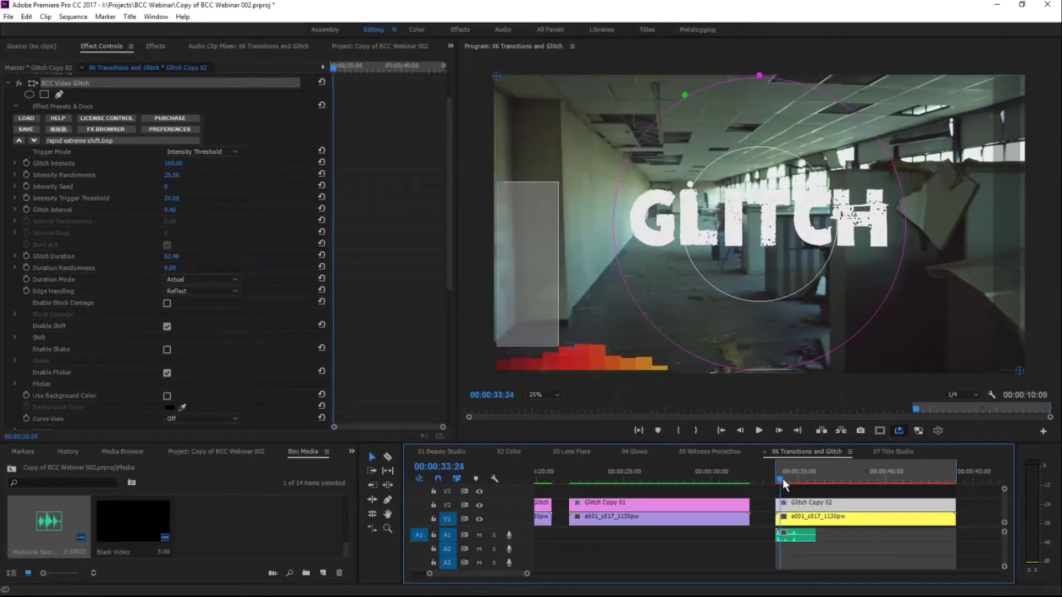
click(779, 478)
drag(779, 478, 782, 479)
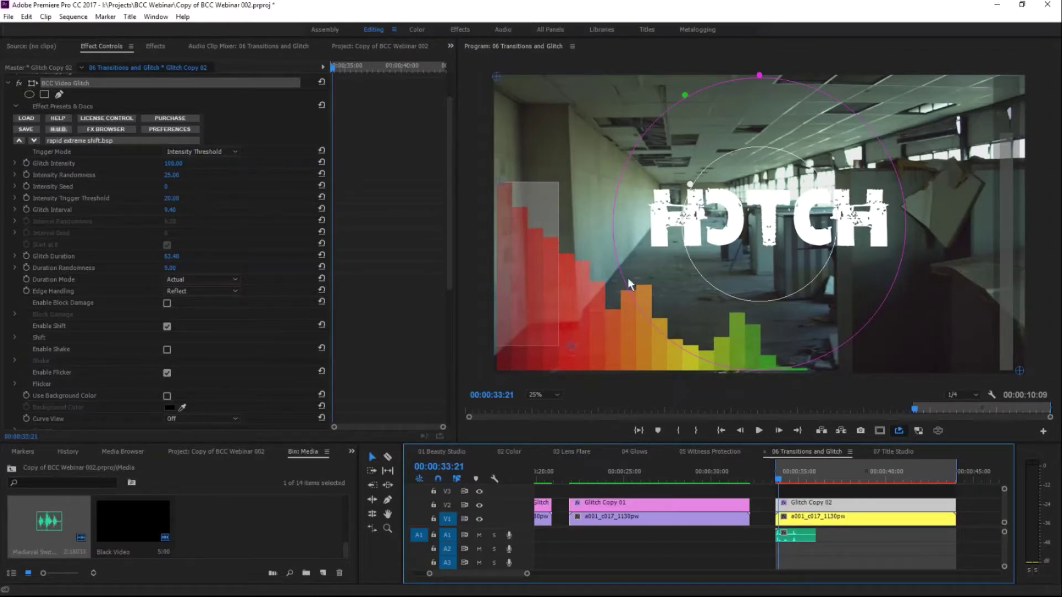
Step: Set Effect on Parameter to Replace Value in the Beat Reactor's Audio Apply Options A
drag(452, 207, 430, 287)
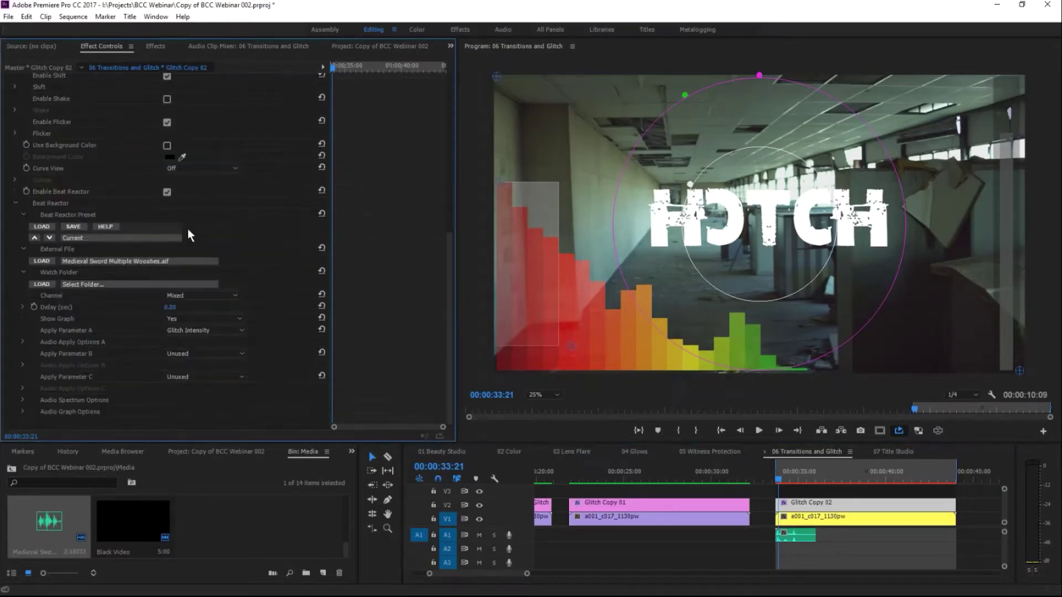
click(22, 342)
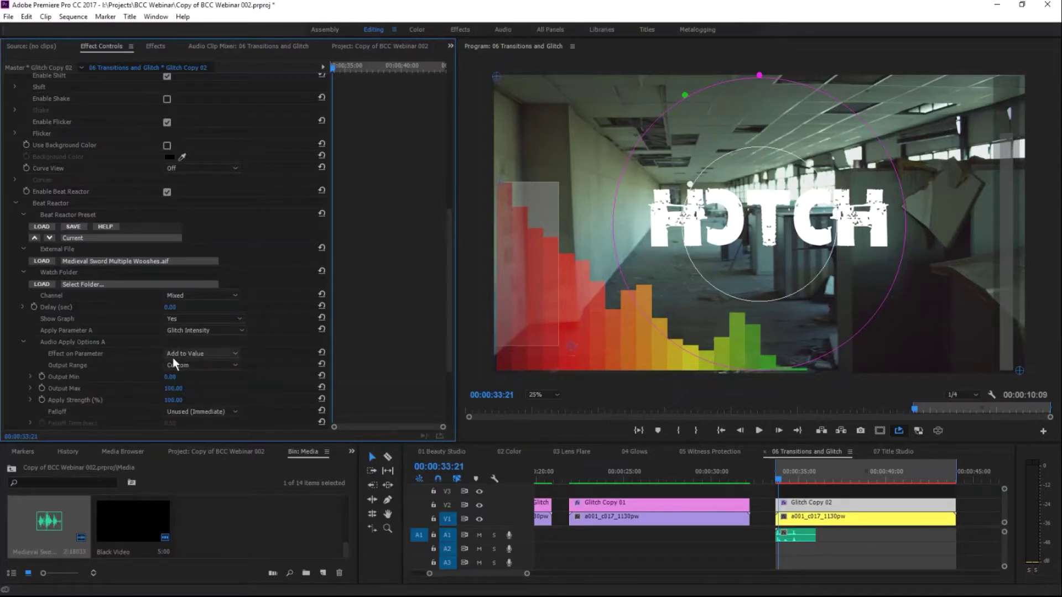
click(200, 356)
click(228, 363)
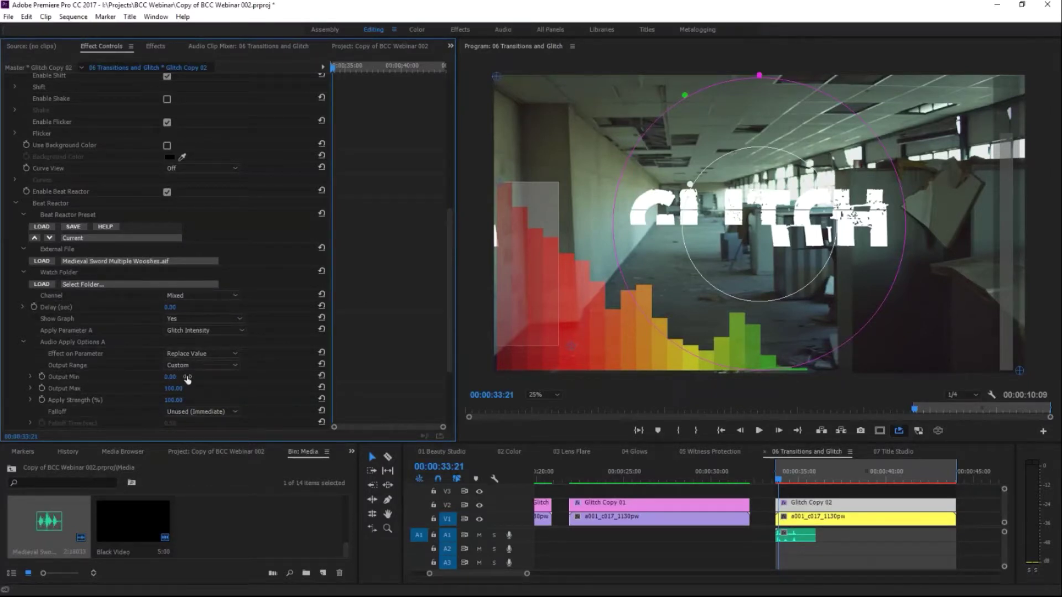
Step: Play and scrub Glitch Copy 02 repeatedly from its start to check how the glitch follows the sword audio
mouse_move(782, 480)
mouse_down()
mouse_move(808, 481)
mouse_move(778, 483)
mouse_up()
key(space)
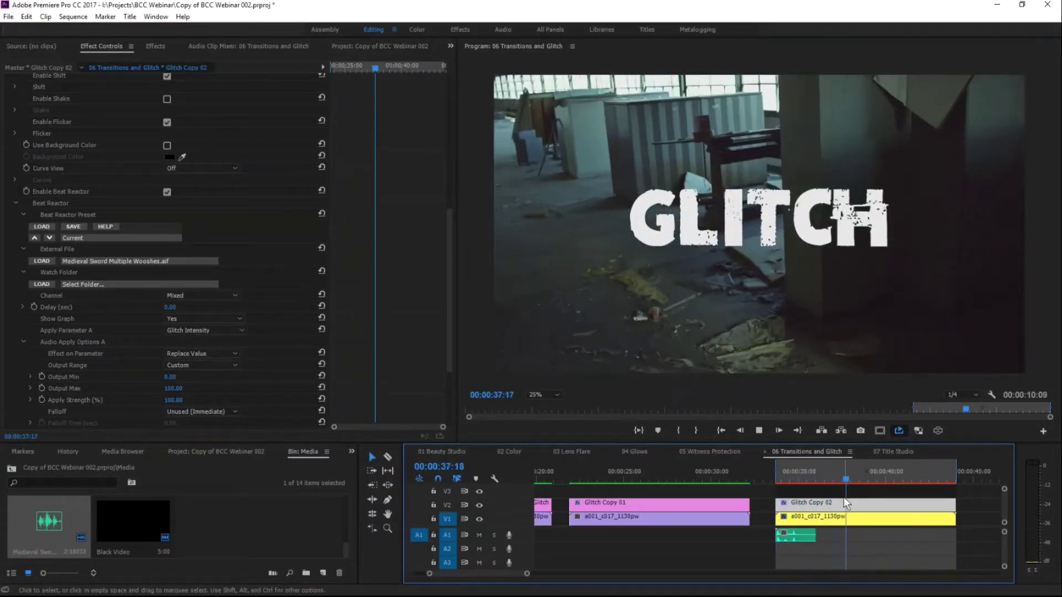
key(space)
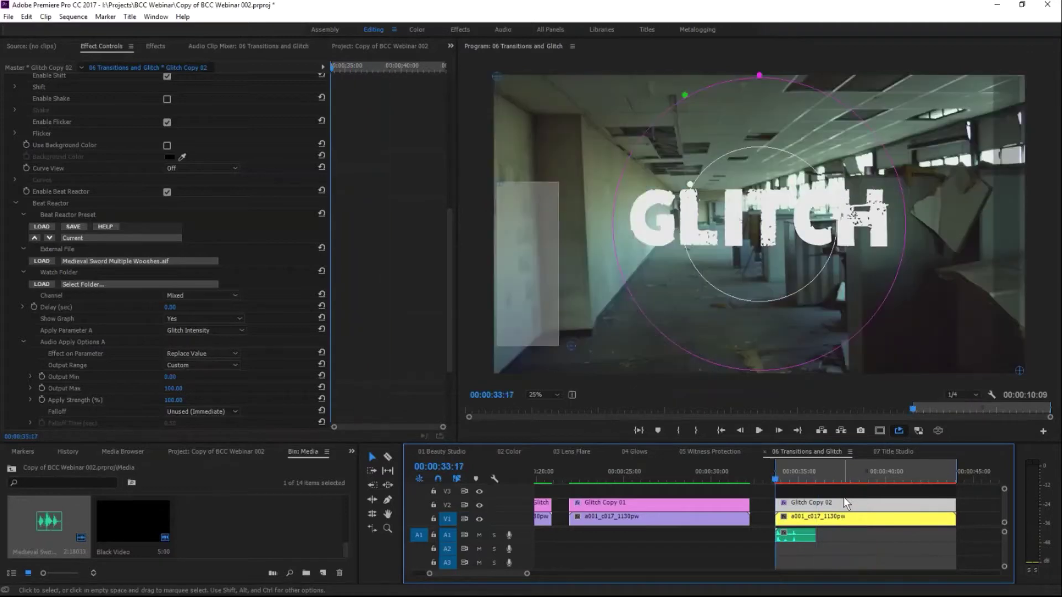
key(space)
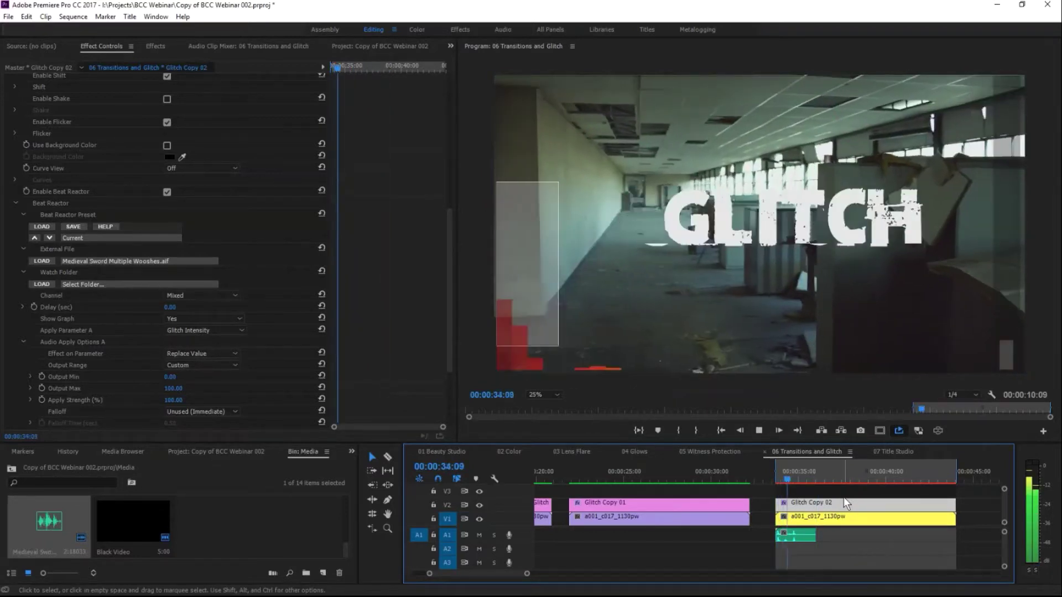
key(space)
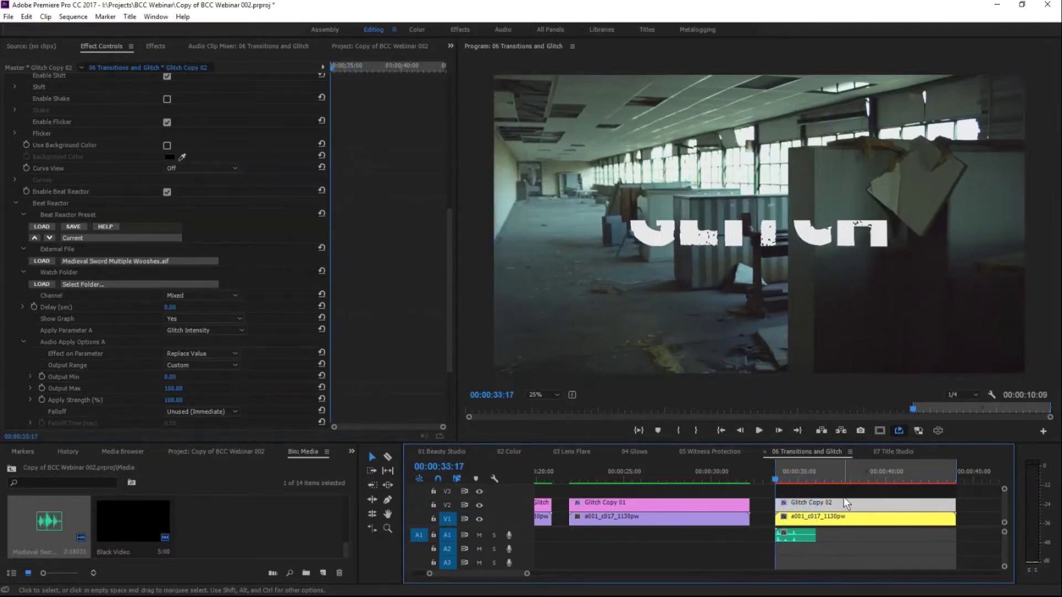
key(space)
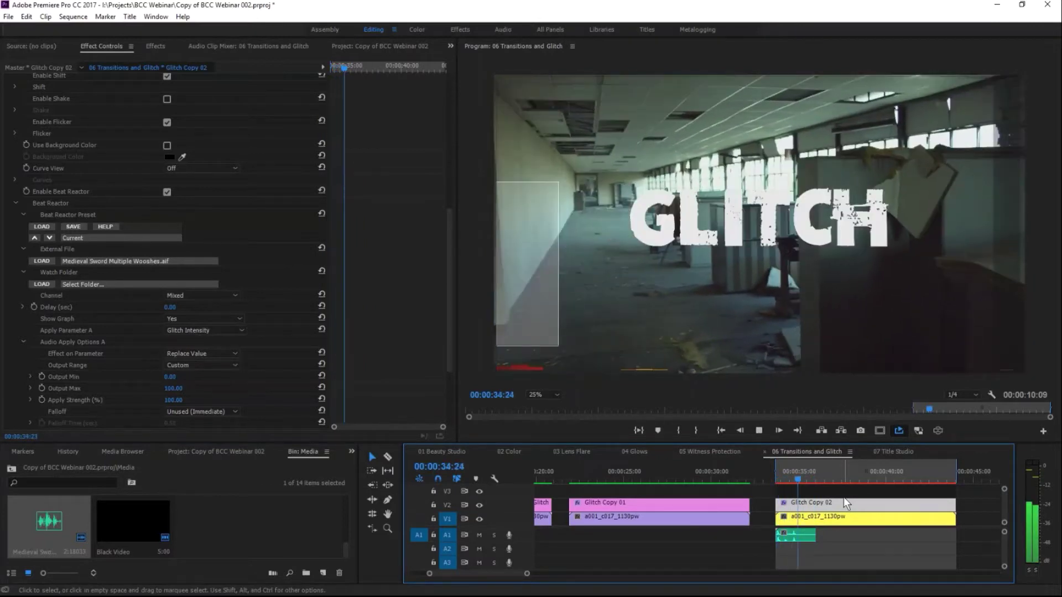
key(space)
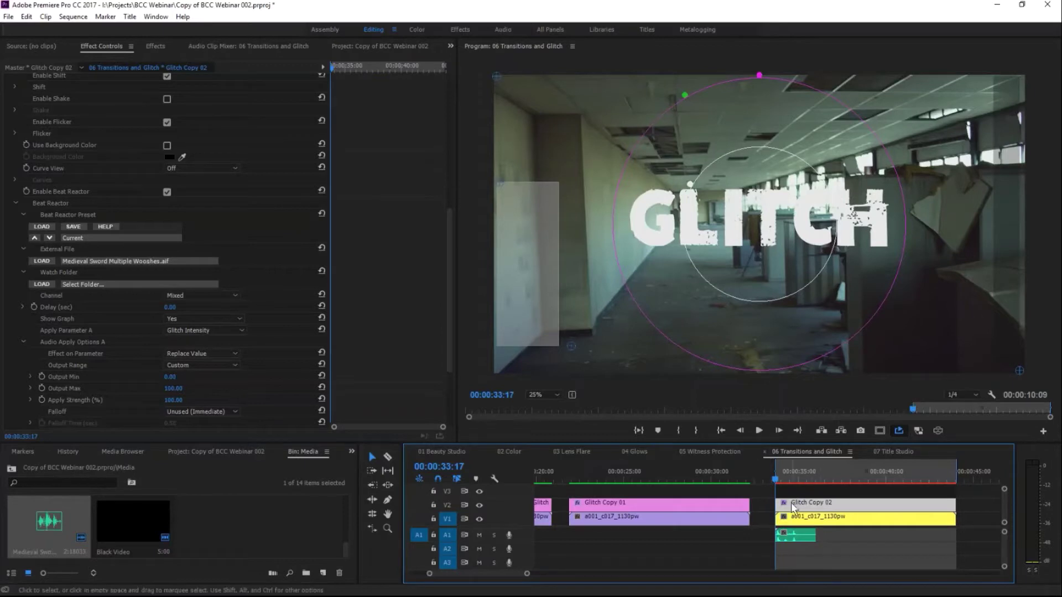
key(space)
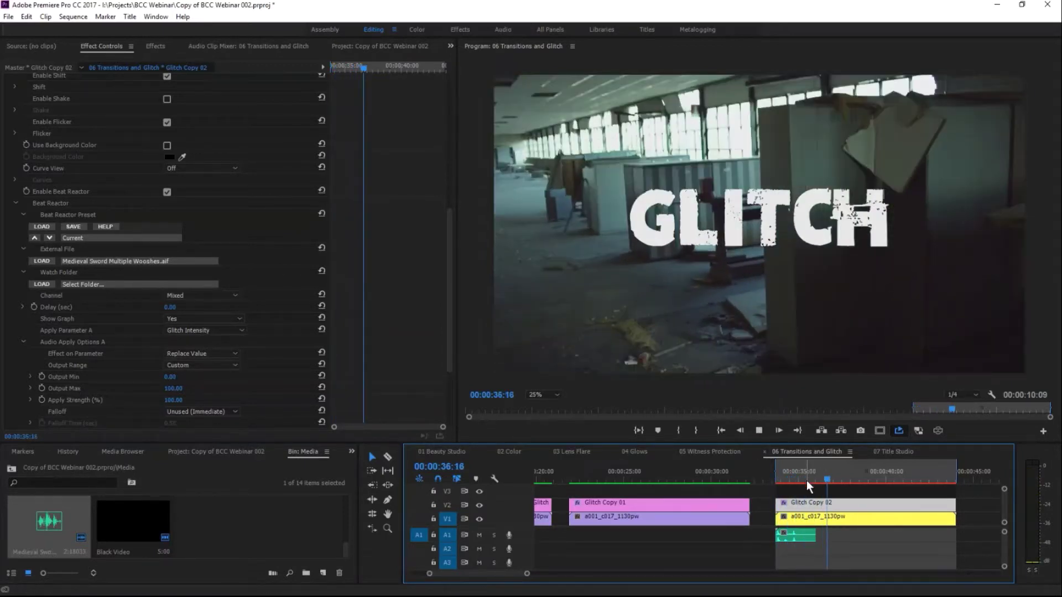
key(space)
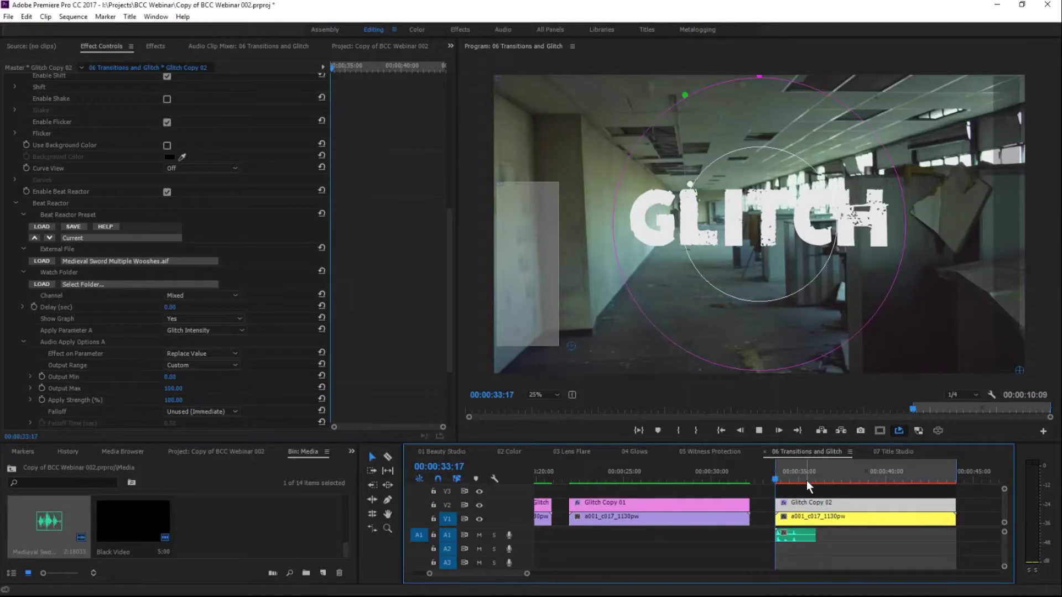
key(space)
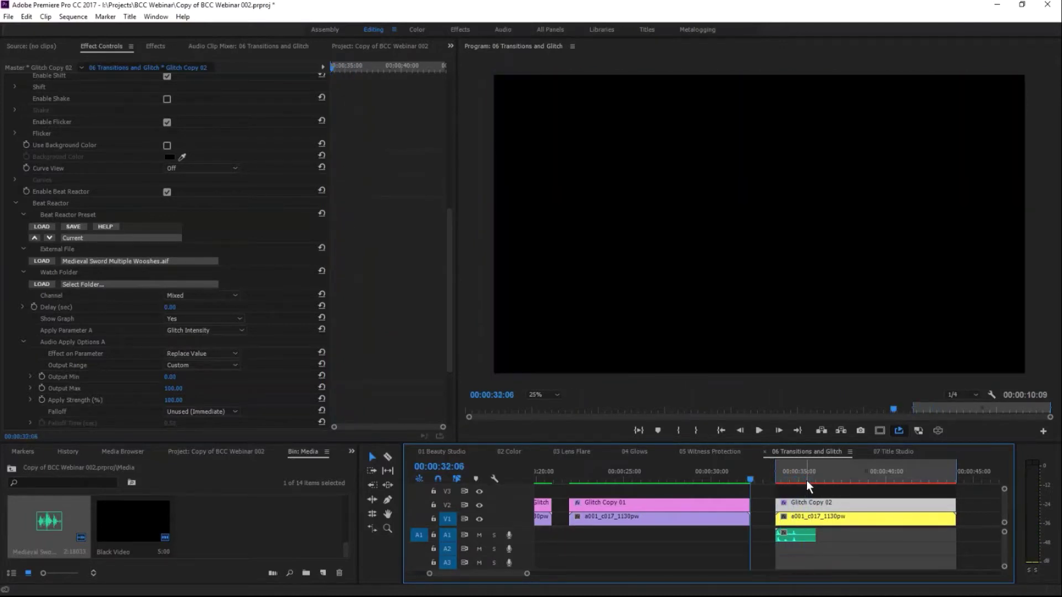
key(space)
key(space)
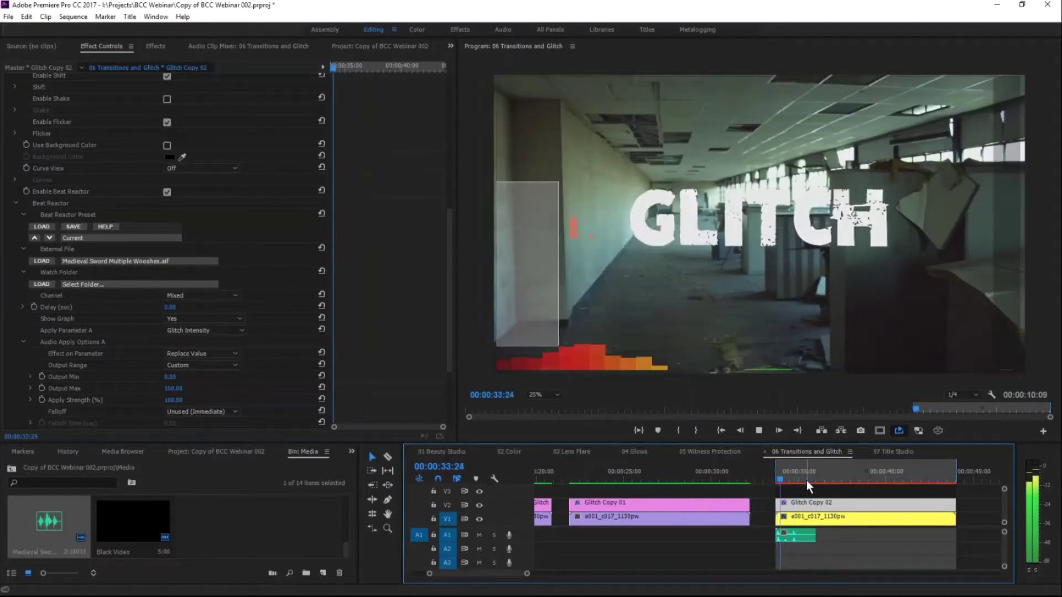
key(space)
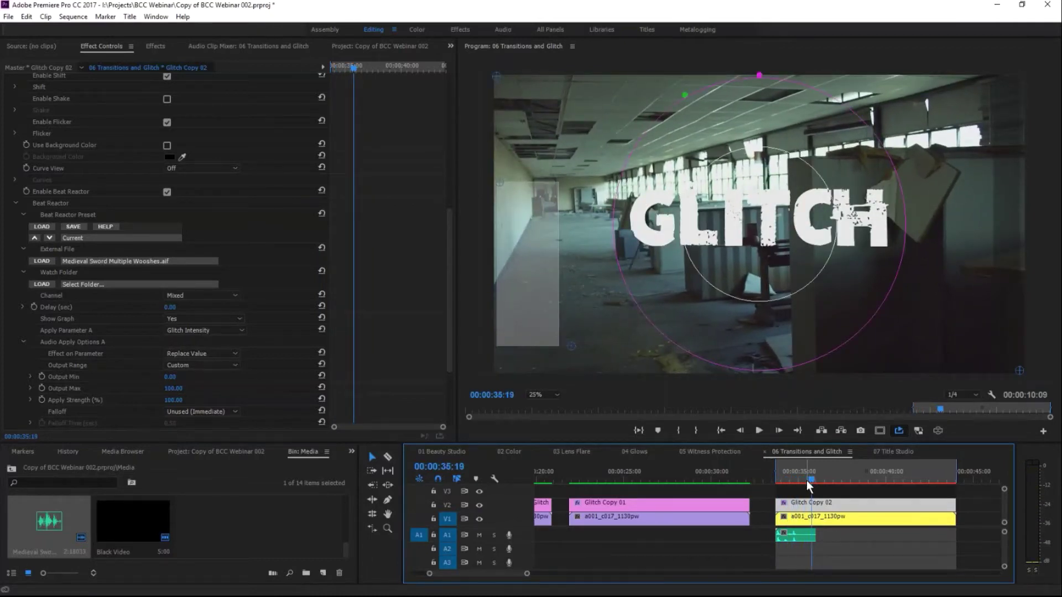
drag(785, 480, 804, 479)
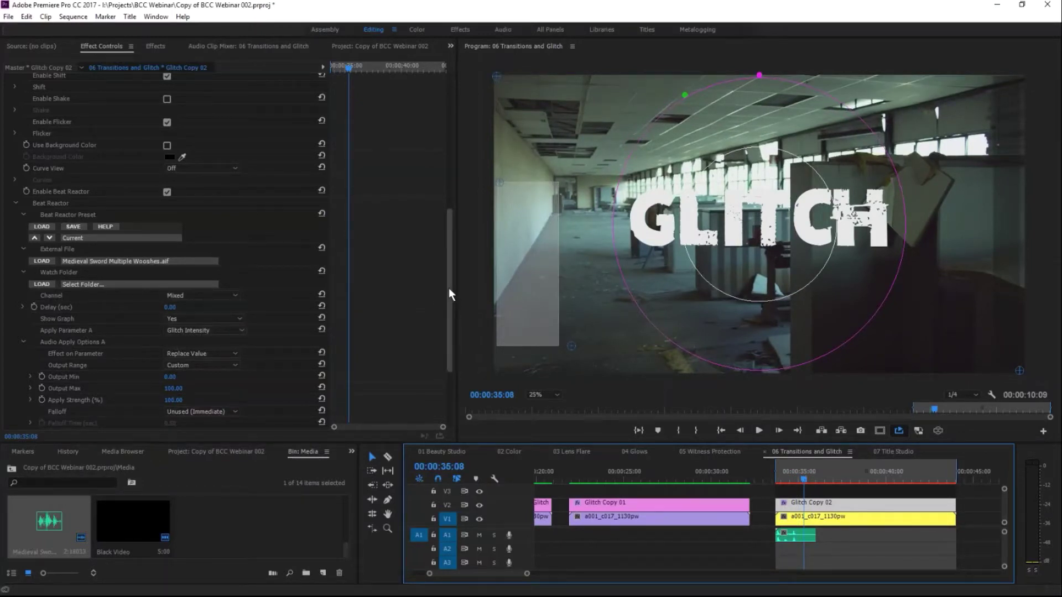
Step: Hide the Beat Reactor graph by setting Show Graph to No
drag(449, 288, 447, 324)
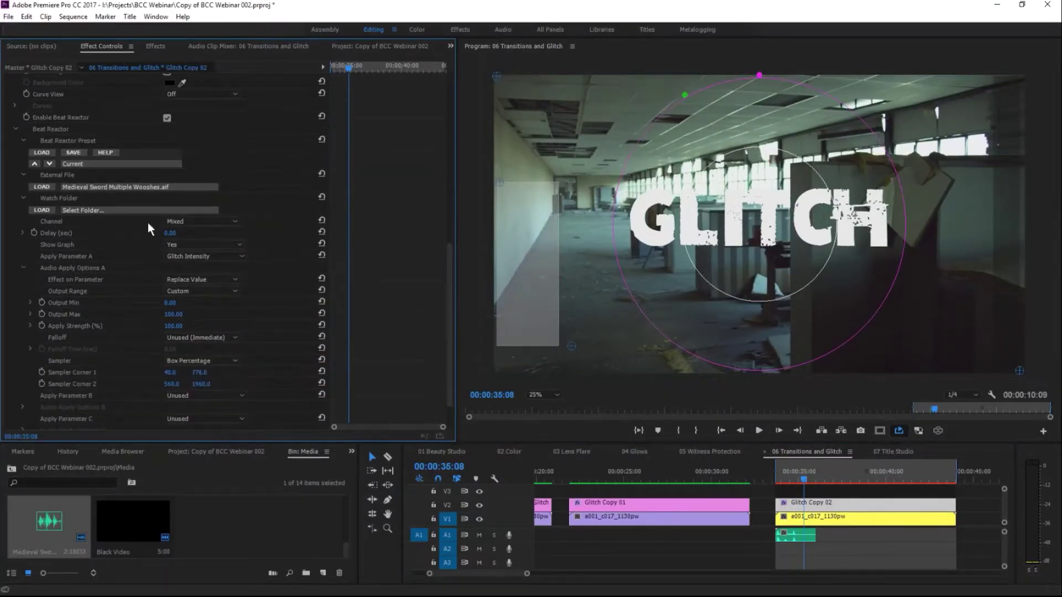
click(194, 245)
click(199, 269)
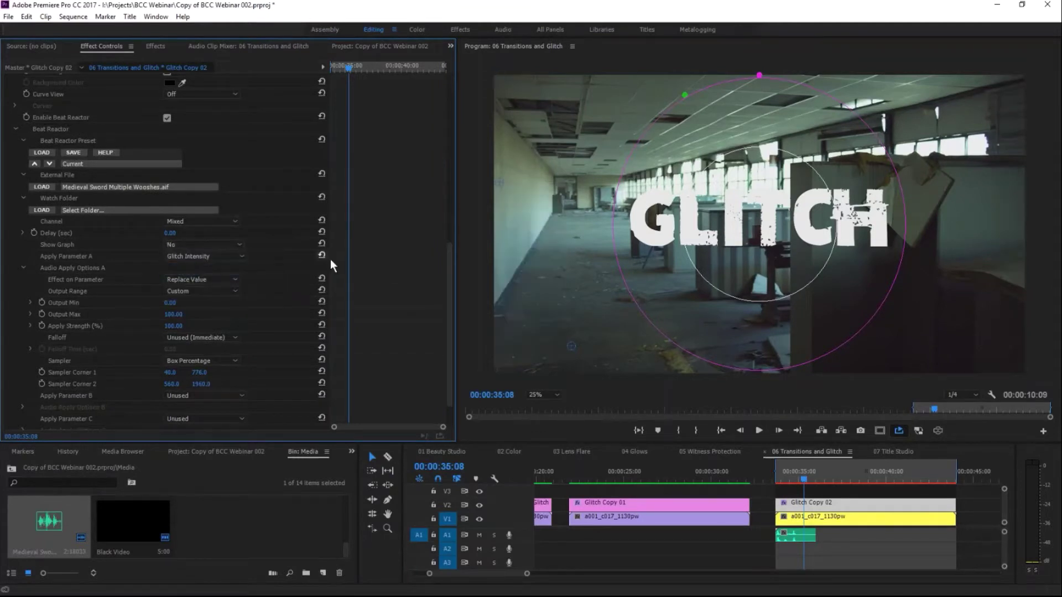
Step: Play Glitch Copy 02 again from near its start without the graph, and save the project
drag(450, 267, 447, 123)
click(785, 476)
key(space)
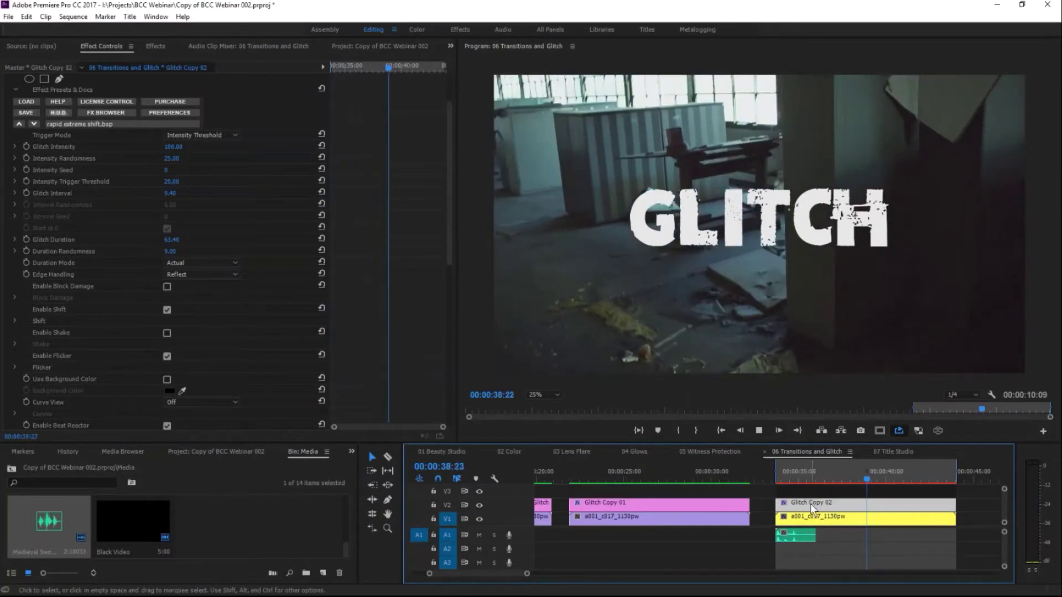
key(space)
key(ctrl+s)
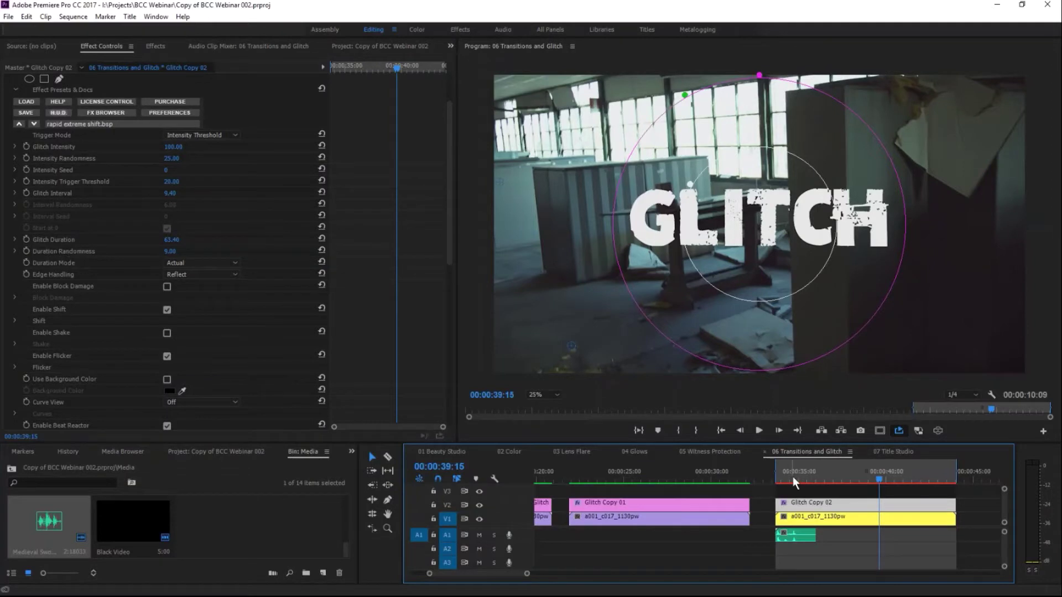
drag(792, 477, 785, 476)
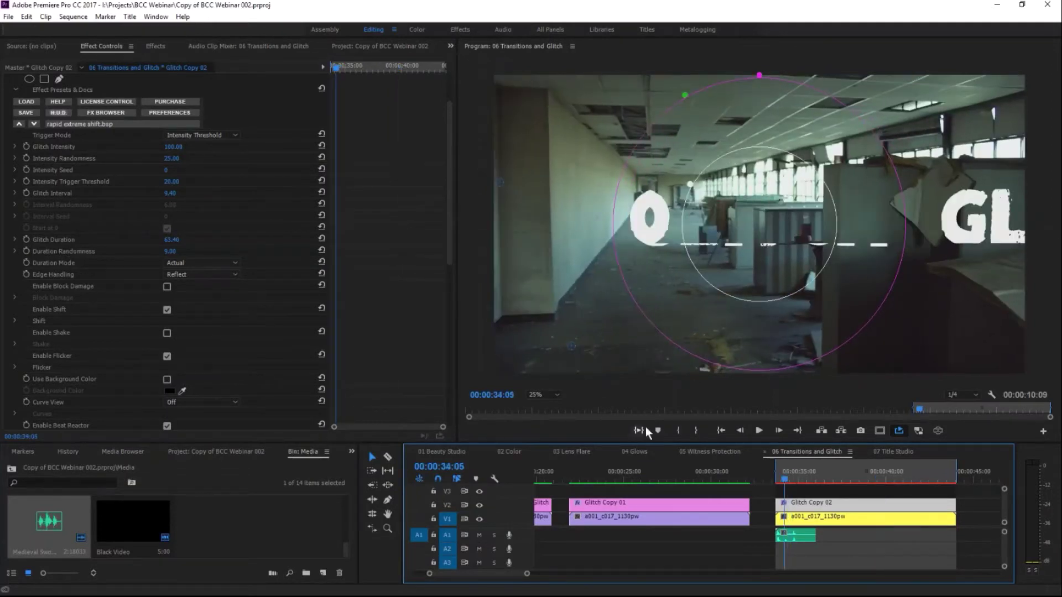
Step: Open the 01 Beauty Studio sequence and review its middle clip at 50% program preview zoom
click(450, 449)
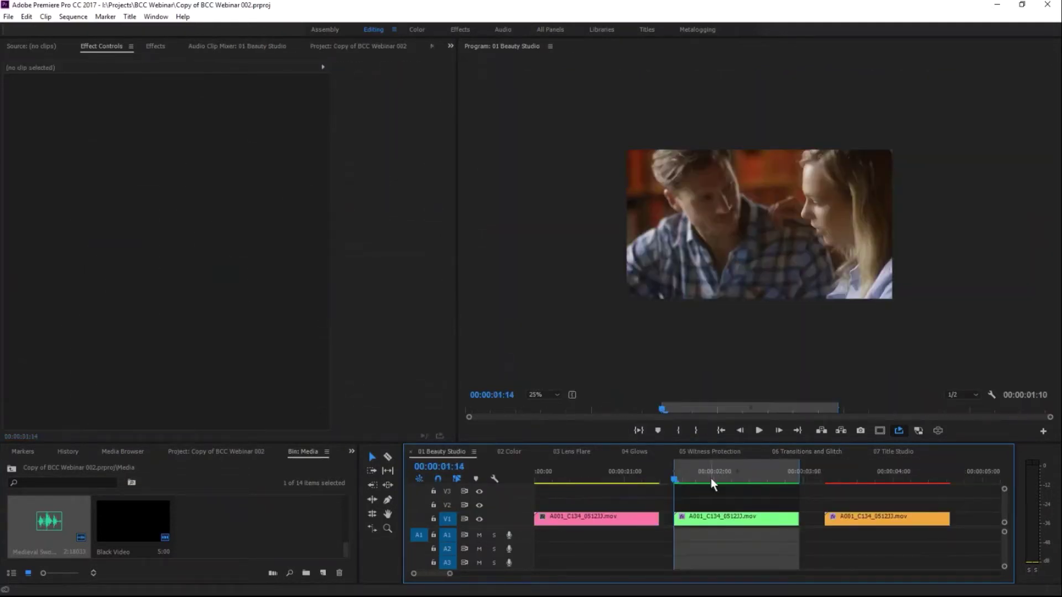
key(space)
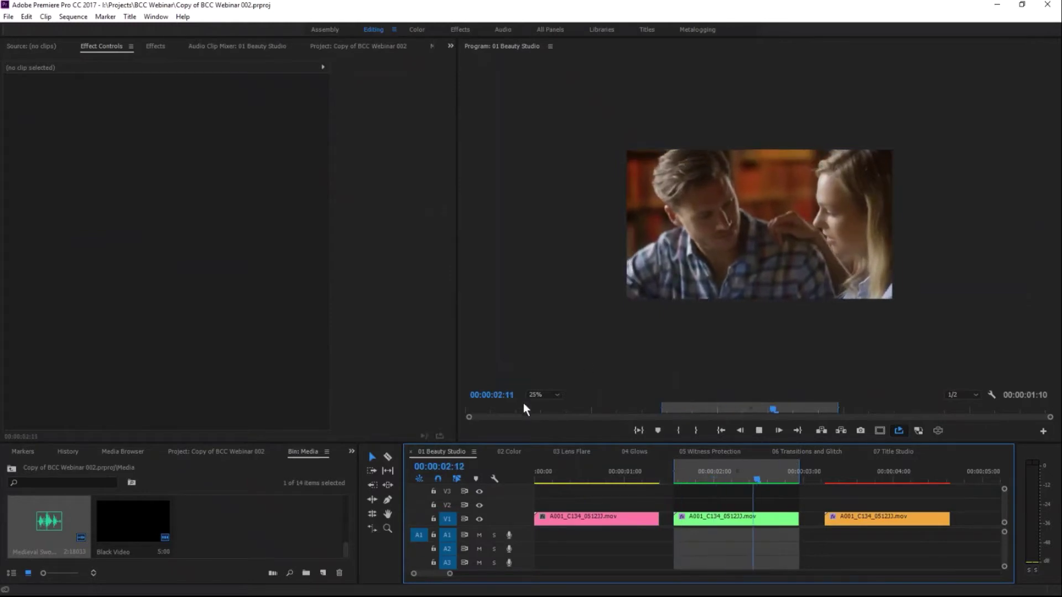
click(536, 395)
click(545, 413)
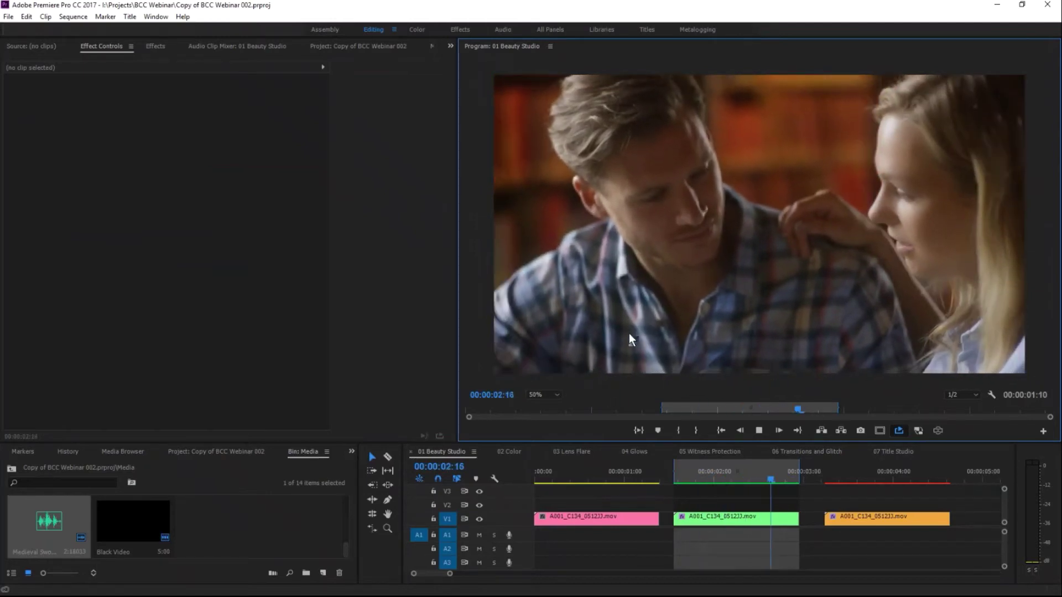
key(space)
click(686, 477)
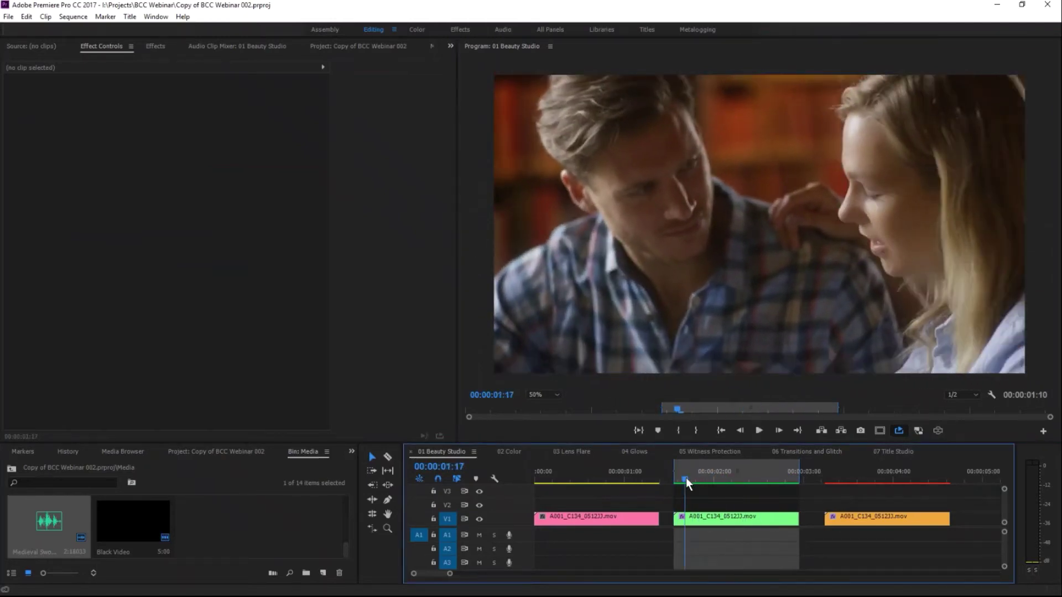
drag(686, 479, 678, 475)
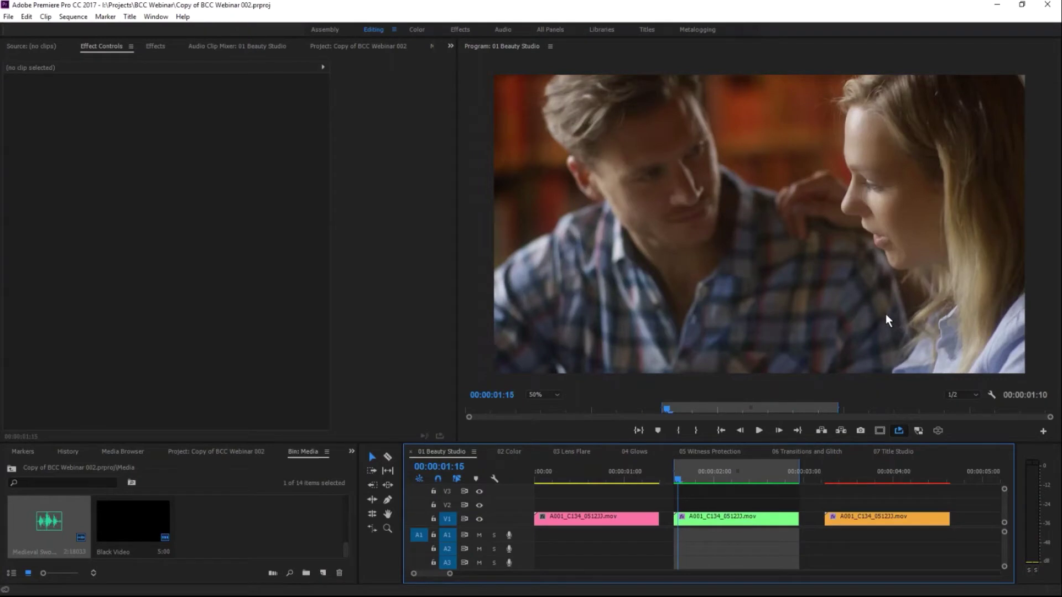
Step: Open the 02 Color sequence, move back to around 00:00:08:06, and set the program preview zoom to 25%
click(512, 452)
drag(726, 472, 587, 477)
click(544, 395)
click(559, 436)
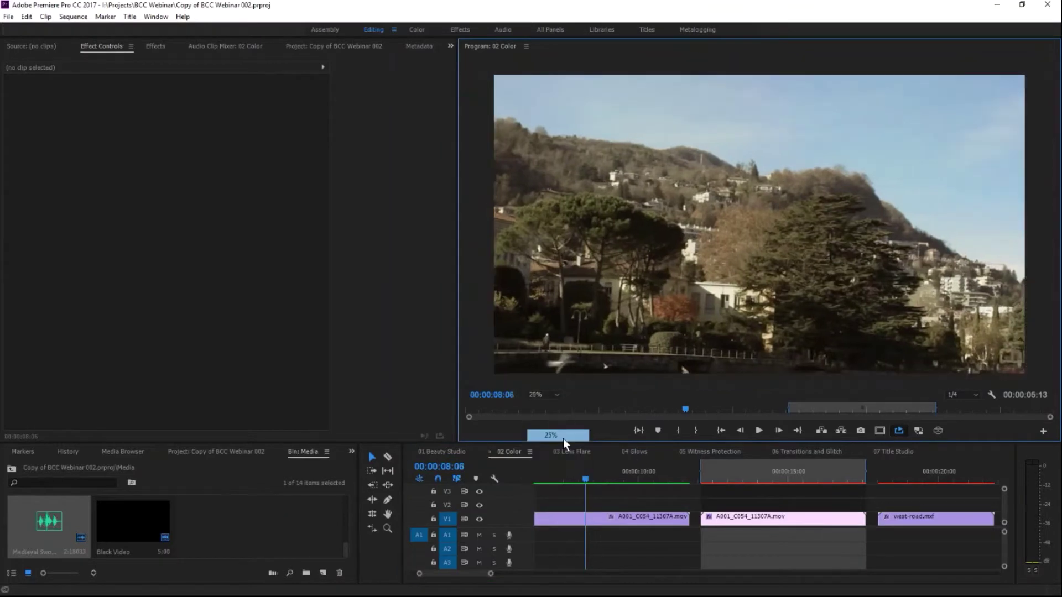
Step: Play the seaplane clip A001_C054_11307A.mov in the marked range, then select and scrub it to examine its applied effects
click(736, 477)
key(space)
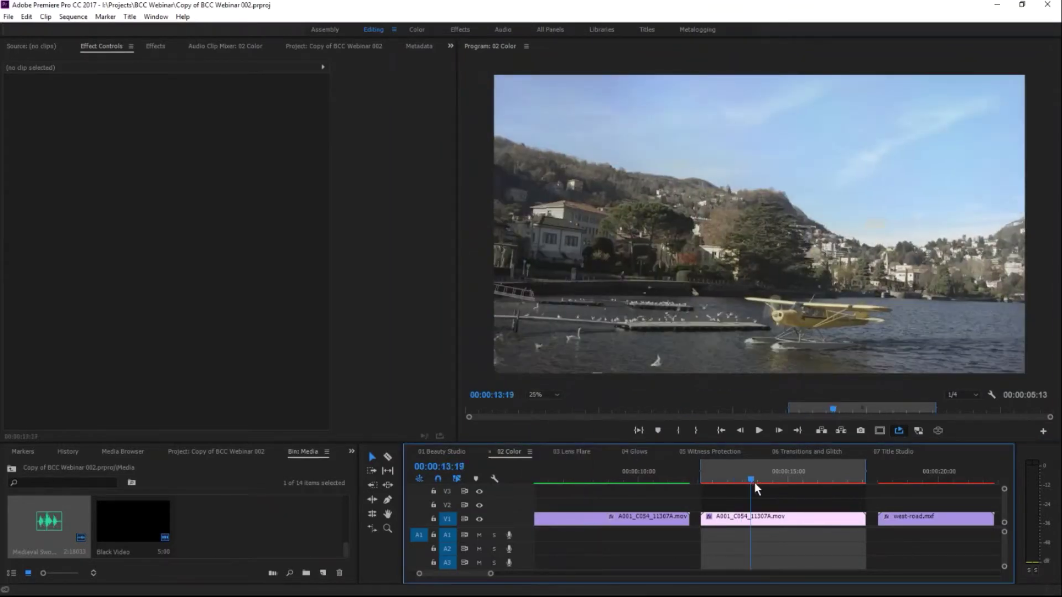
click(747, 518)
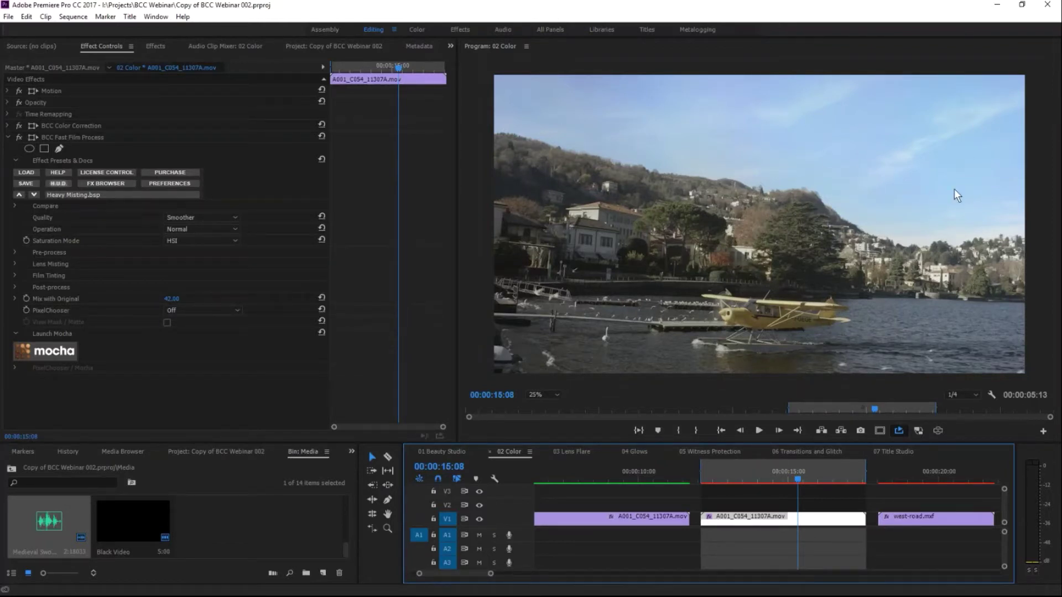
drag(740, 473, 814, 467)
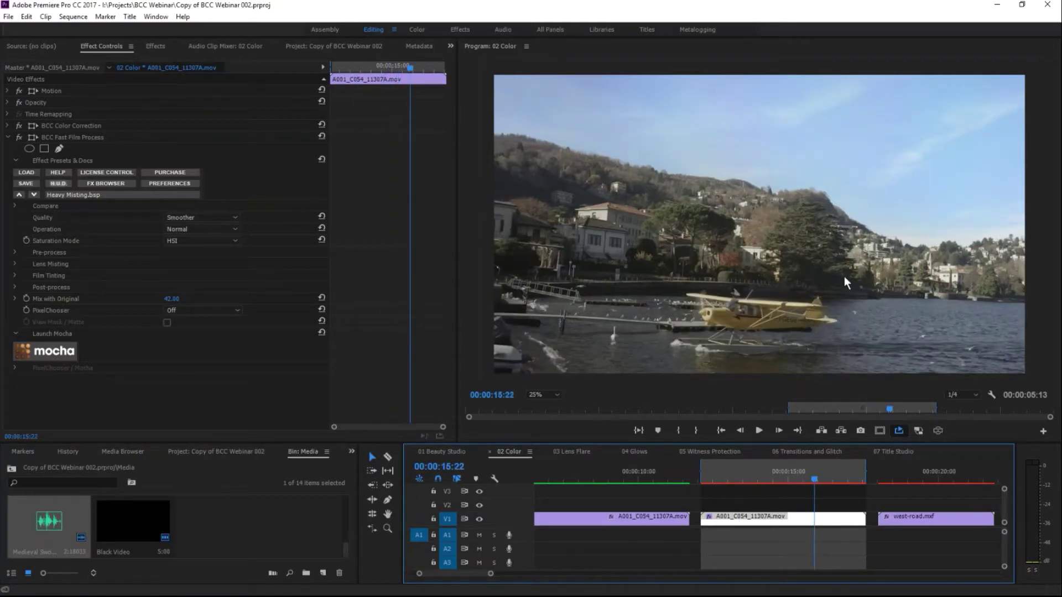
Step: Scrub the seaplane clip back to 00:00:14:12, and open the 03 Lens Flare sequence at its start with 50% program preview zoom
drag(890, 472, 773, 480)
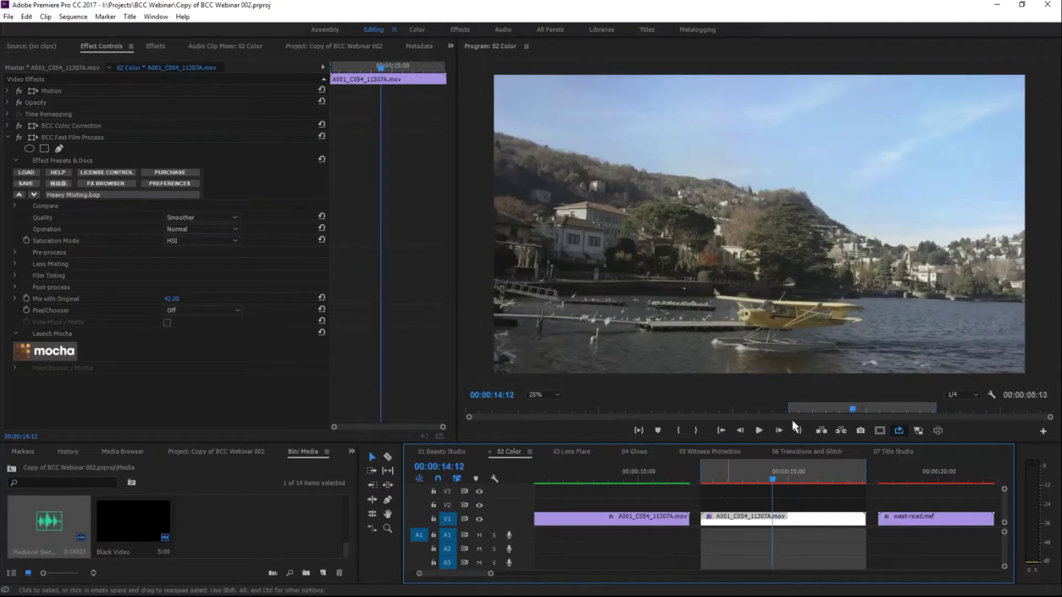
click(575, 453)
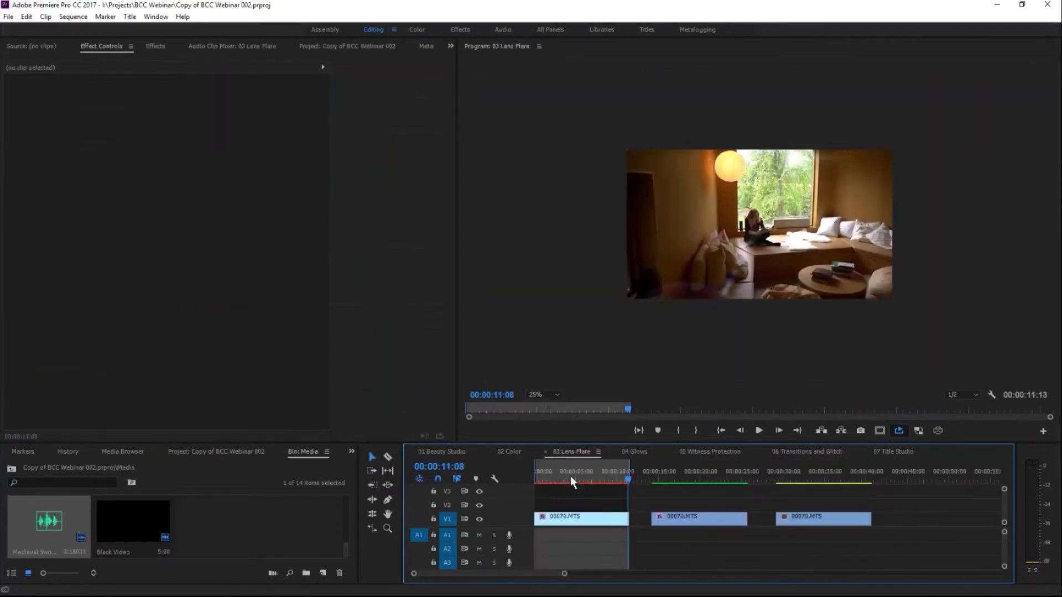
drag(579, 479, 535, 477)
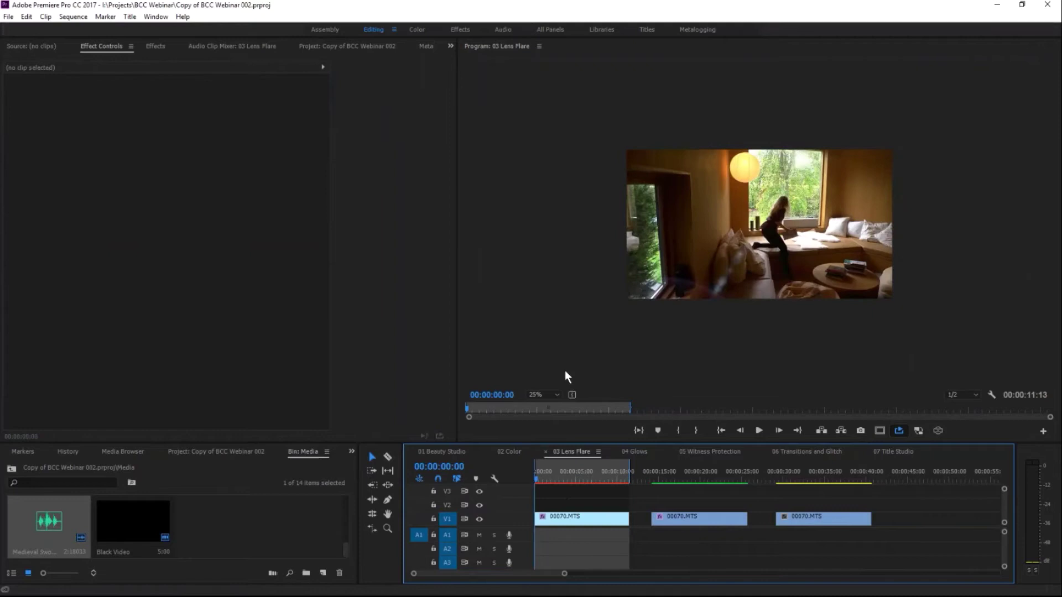
click(543, 394)
click(551, 447)
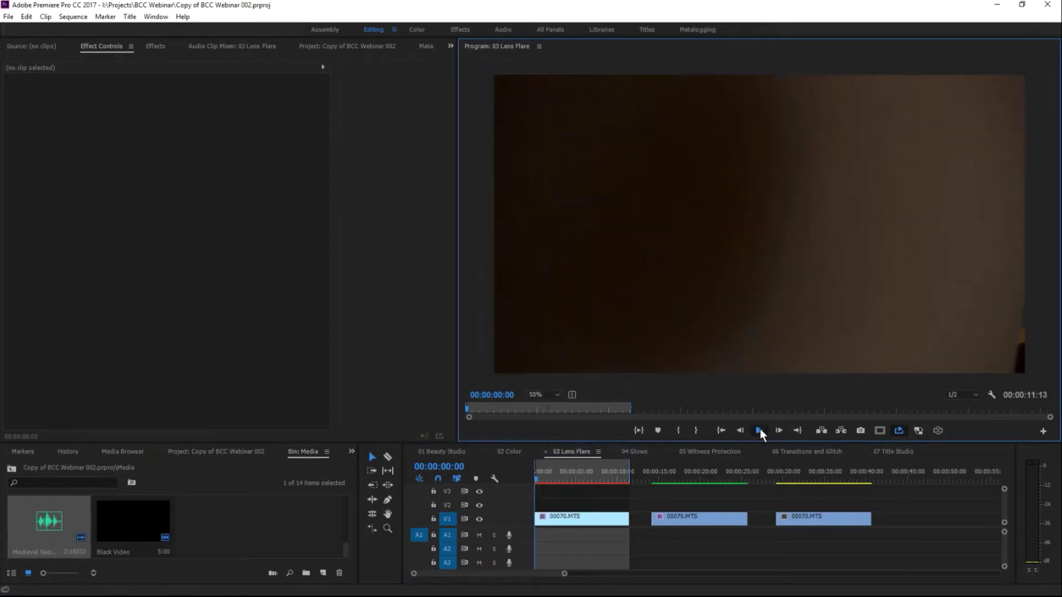
Step: Play the first 00070.MTS clip, move back to 00:00:06:20, and select the clip to examine its applied effects
click(759, 431)
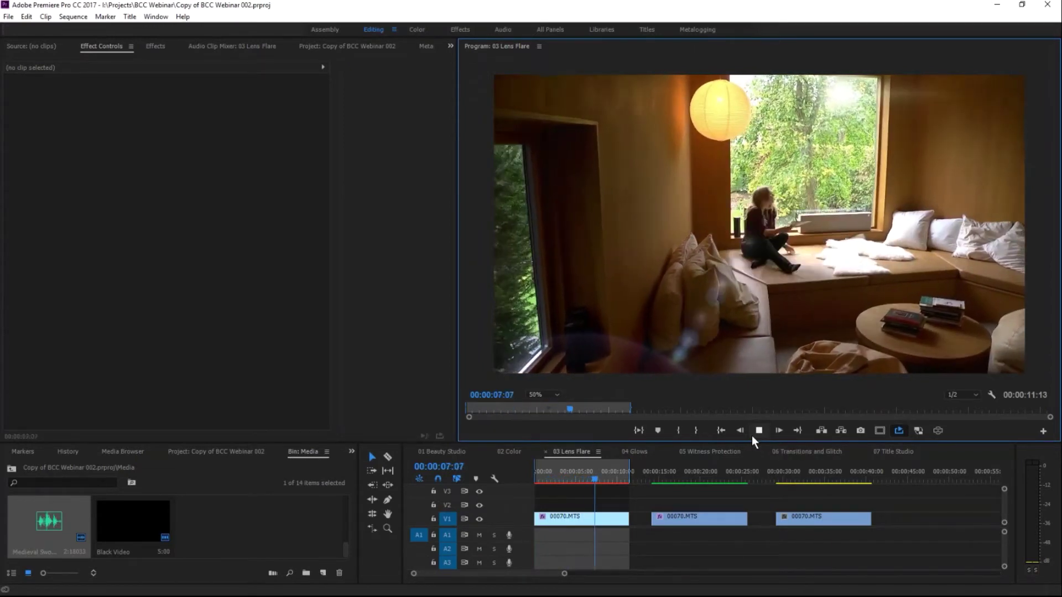
key(space)
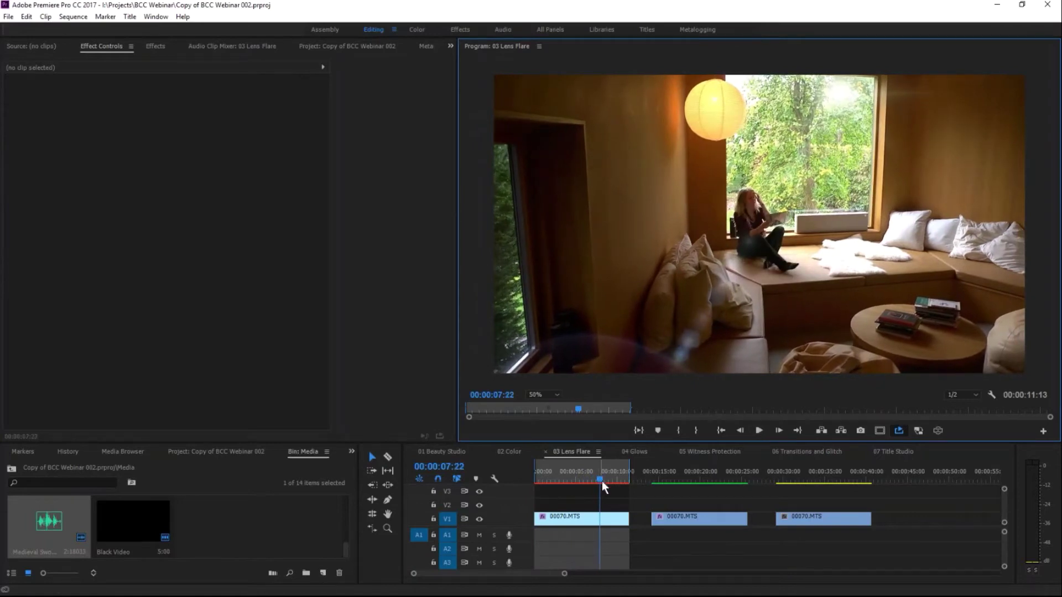
mouse_move(591, 476)
mouse_down()
mouse_move(545, 477)
mouse_move(591, 477)
mouse_up()
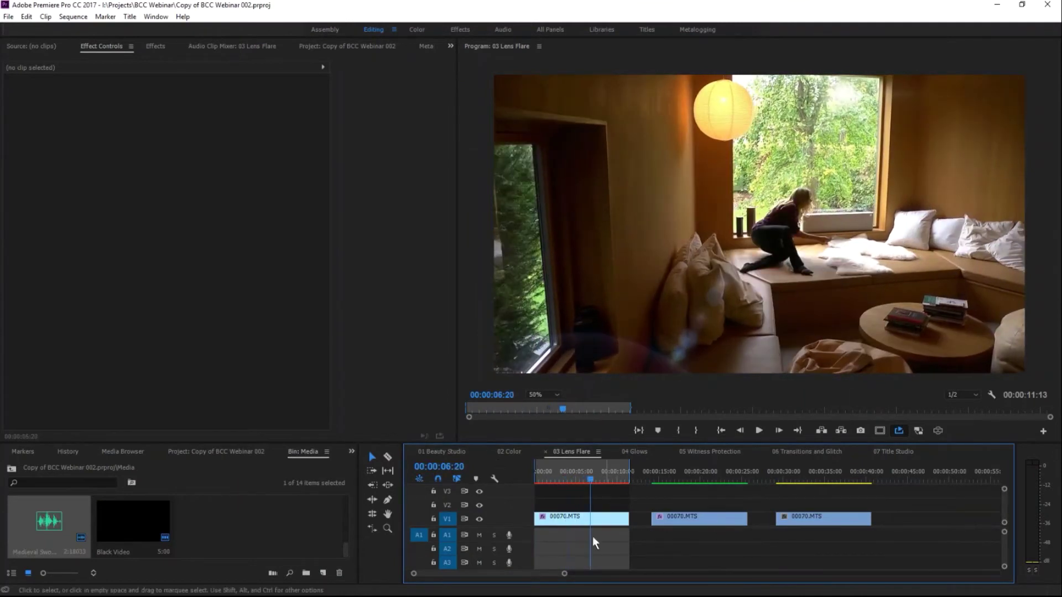
click(609, 517)
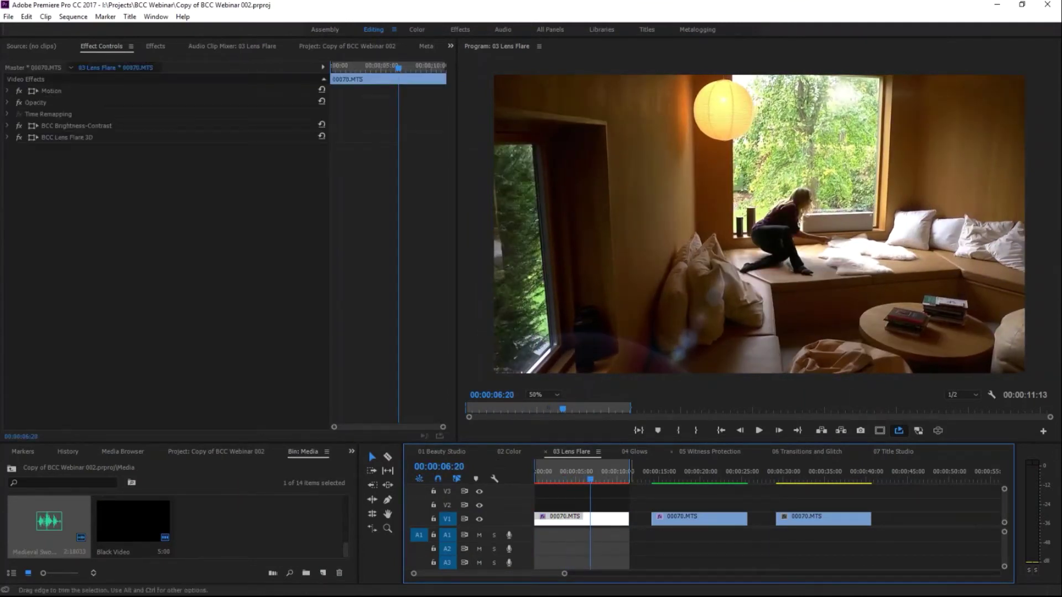
click(612, 539)
Step: Open the 04 Glows sequence at 25% program preview zoom and scrub its first clip to 00:00:01:14
click(635, 451)
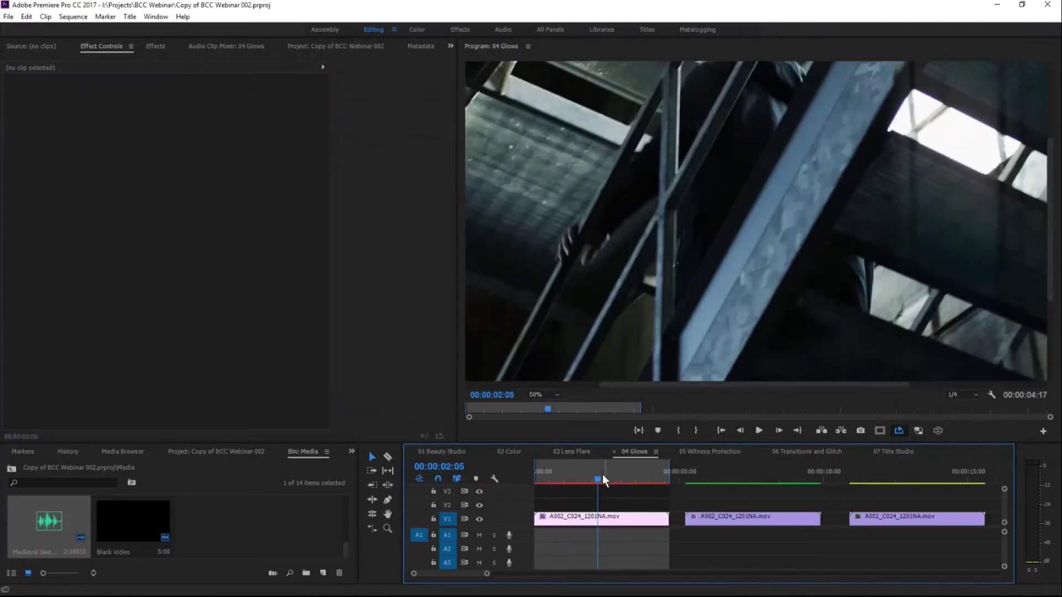
click(551, 478)
click(556, 394)
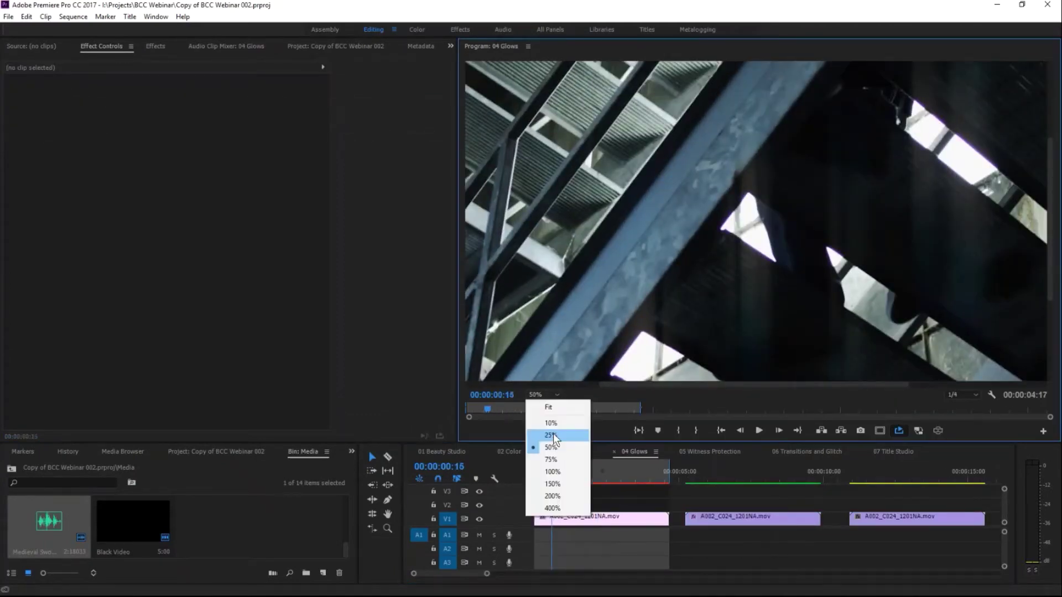
click(556, 437)
click(568, 476)
mouse_move(569, 475)
mouse_down()
mouse_move(633, 473)
mouse_move(551, 476)
mouse_move(580, 477)
mouse_up()
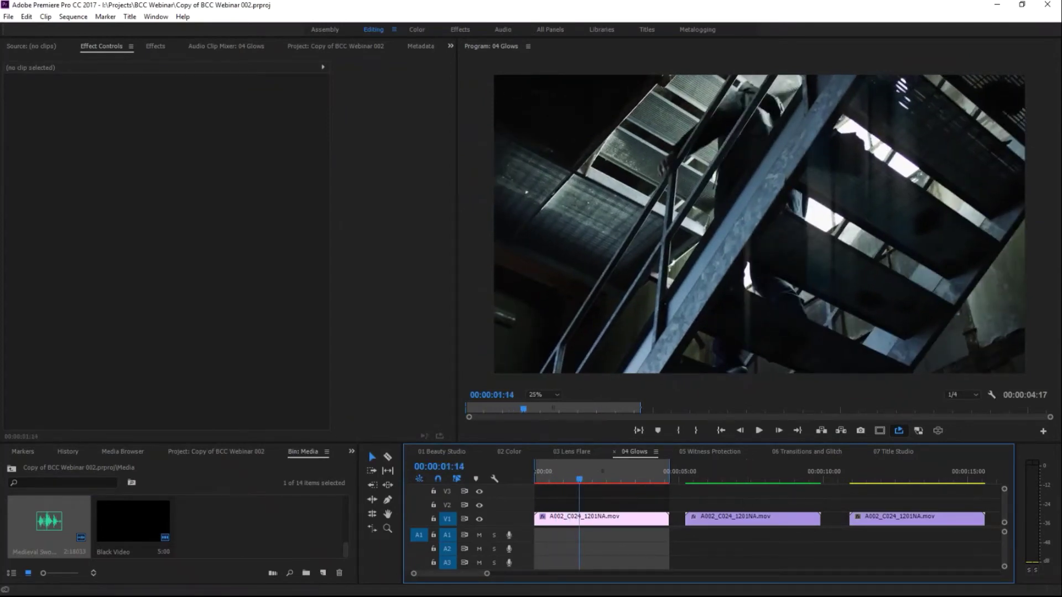
Step: Return to the 06 Transitions and Glitch sequence
click(793, 451)
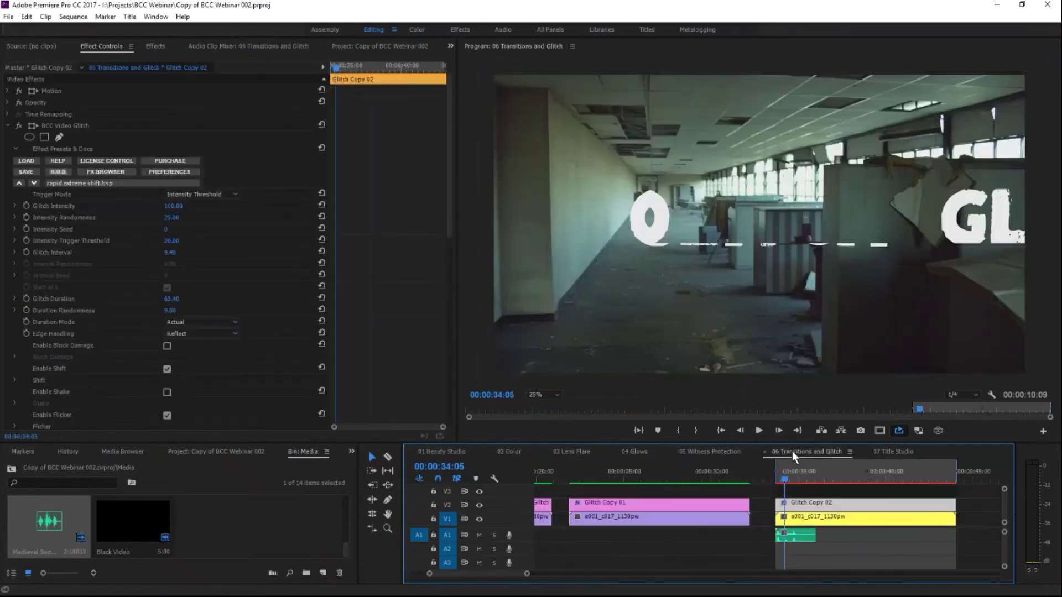